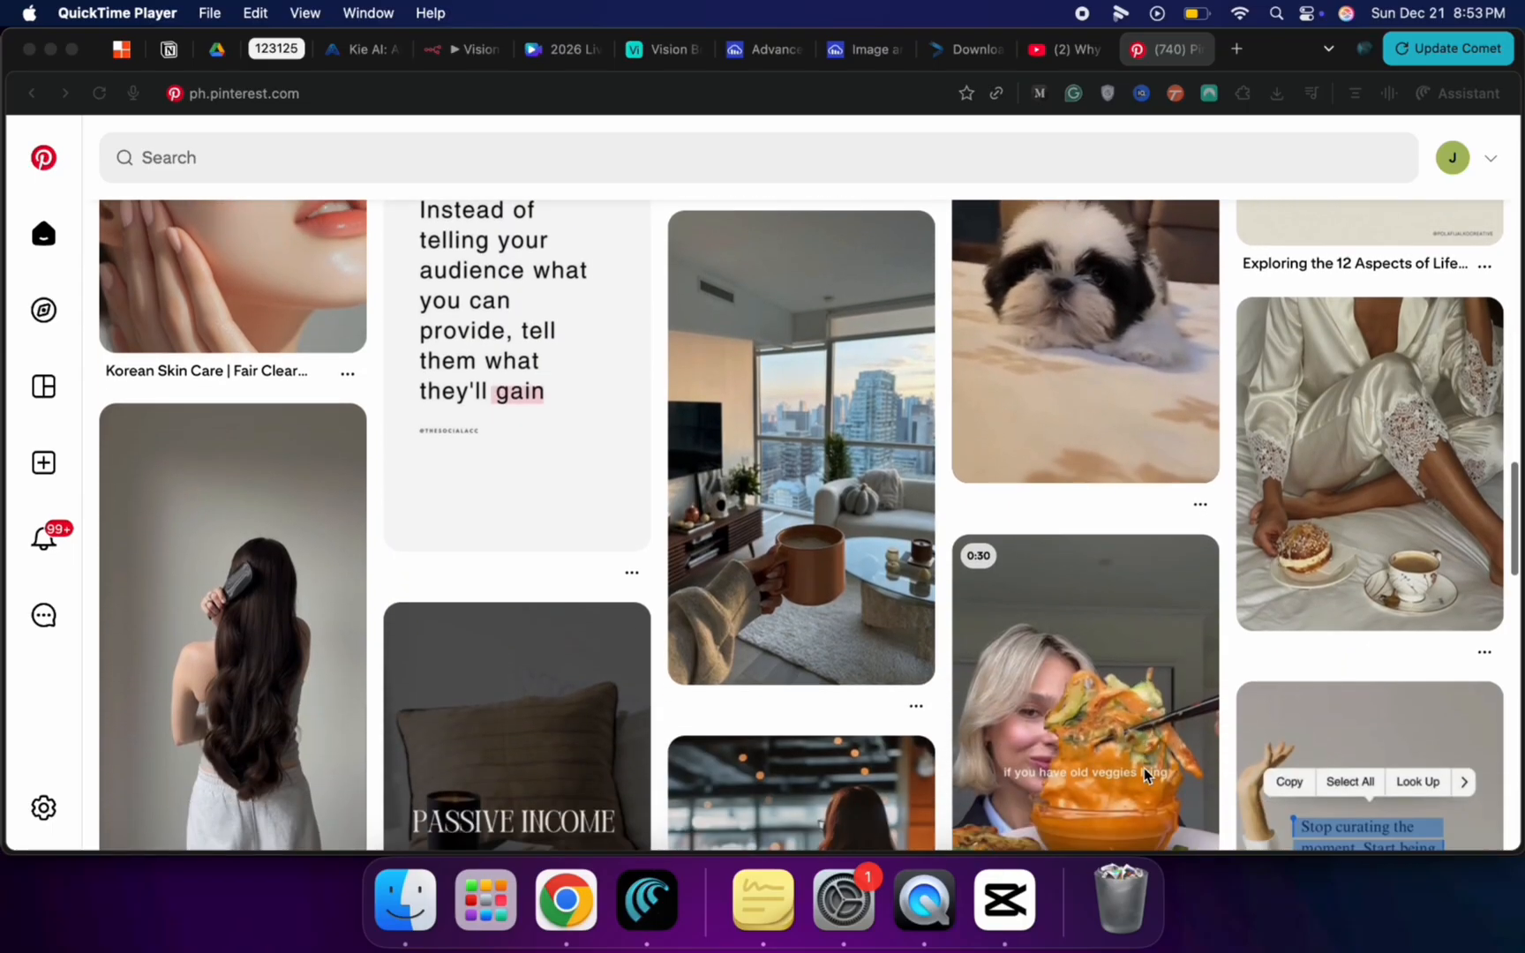
# Step: Browse the Pinterest home feed for vision board reference images
pyautogui.scroll(-4, 1143, 775)
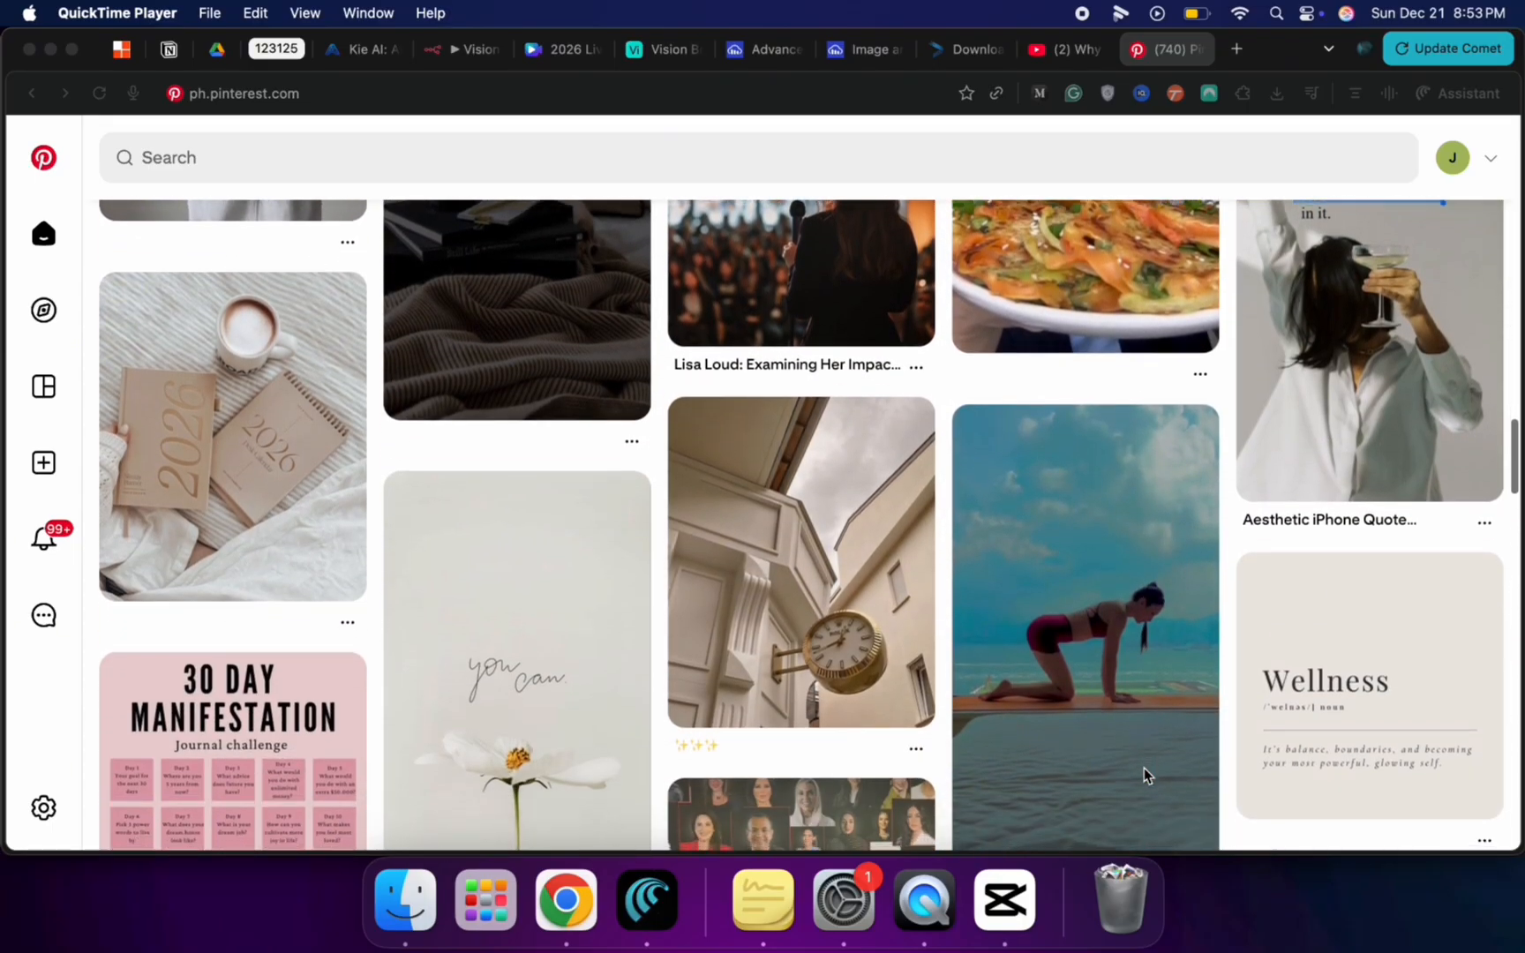
pyautogui.scroll(-5, 1144, 775)
pyautogui.scroll(-5, 1143, 776)
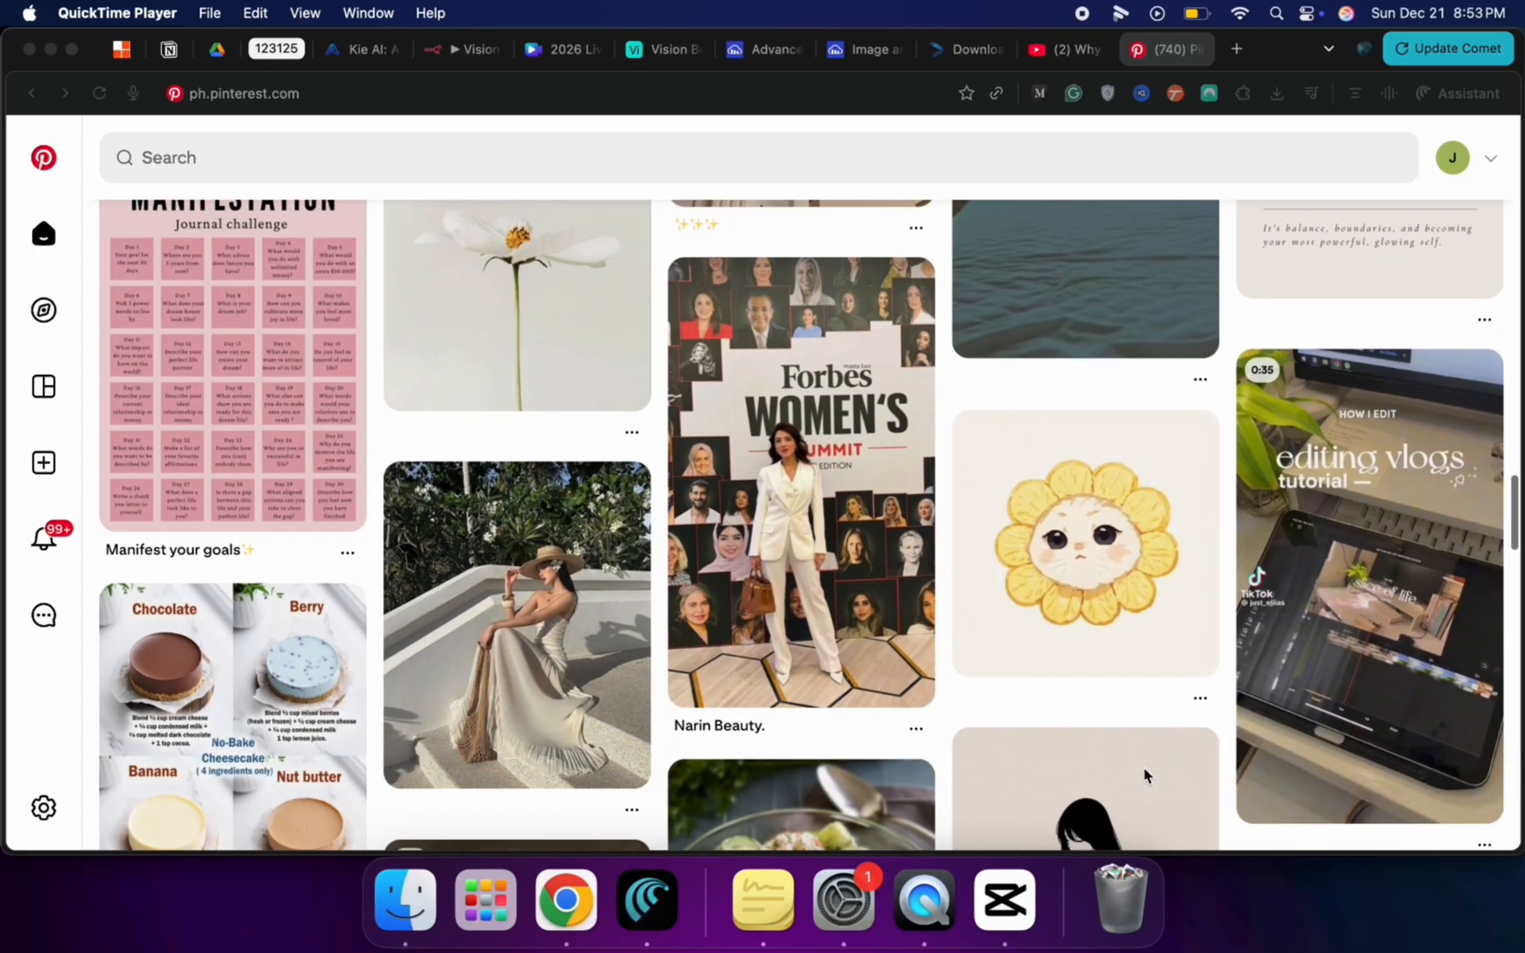
pyautogui.scroll(-6, 1144, 775)
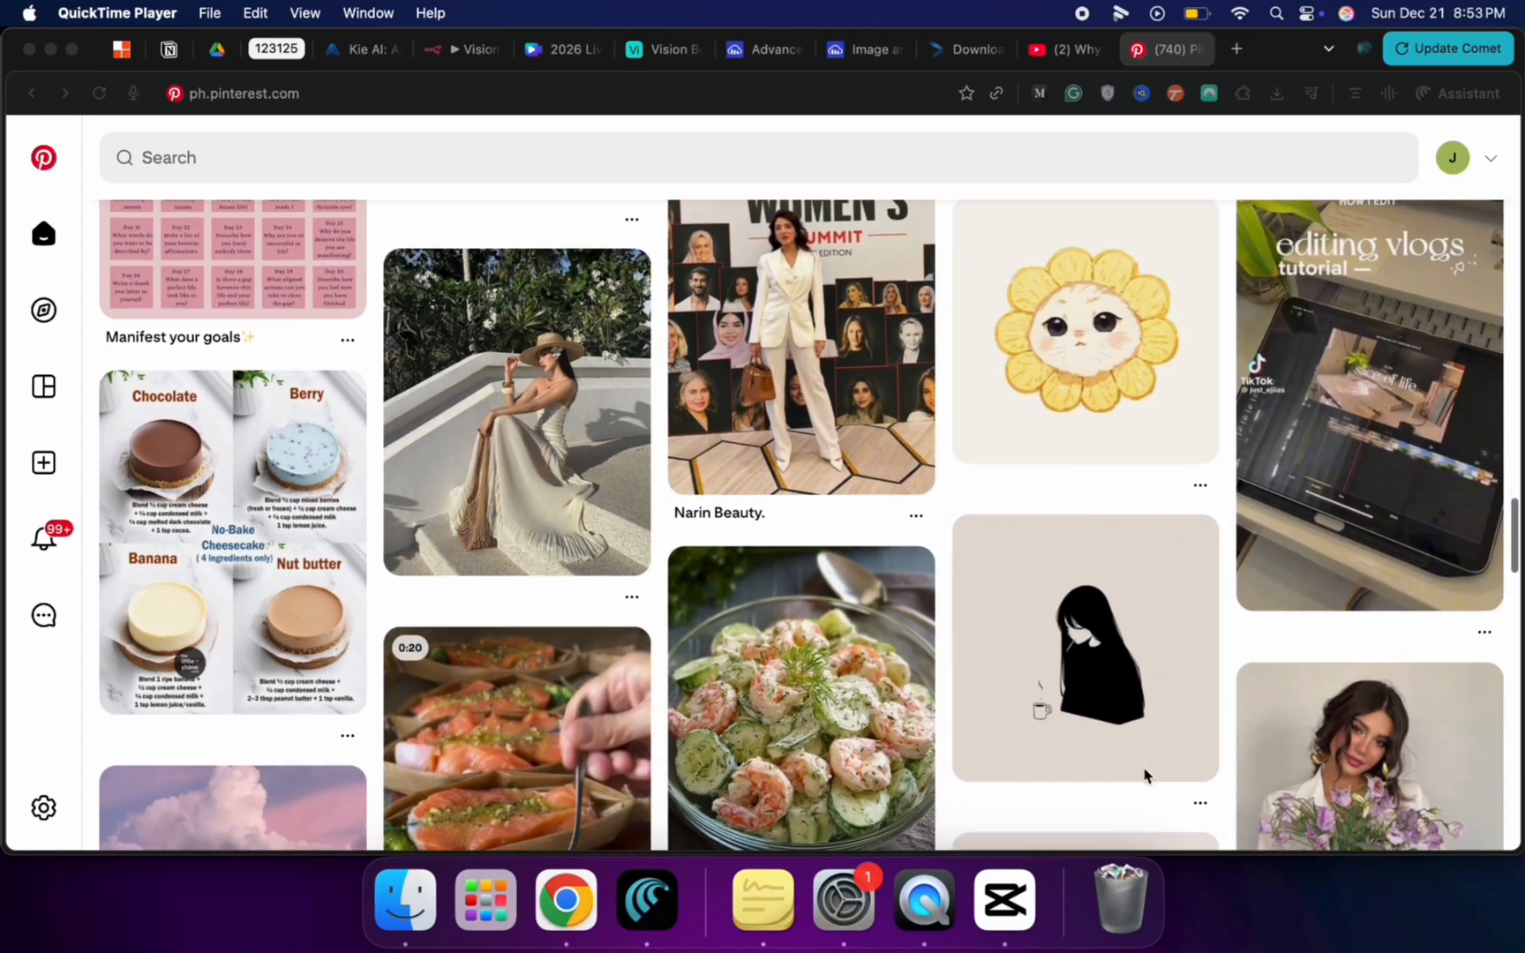
pyautogui.scroll(-7, 1145, 774)
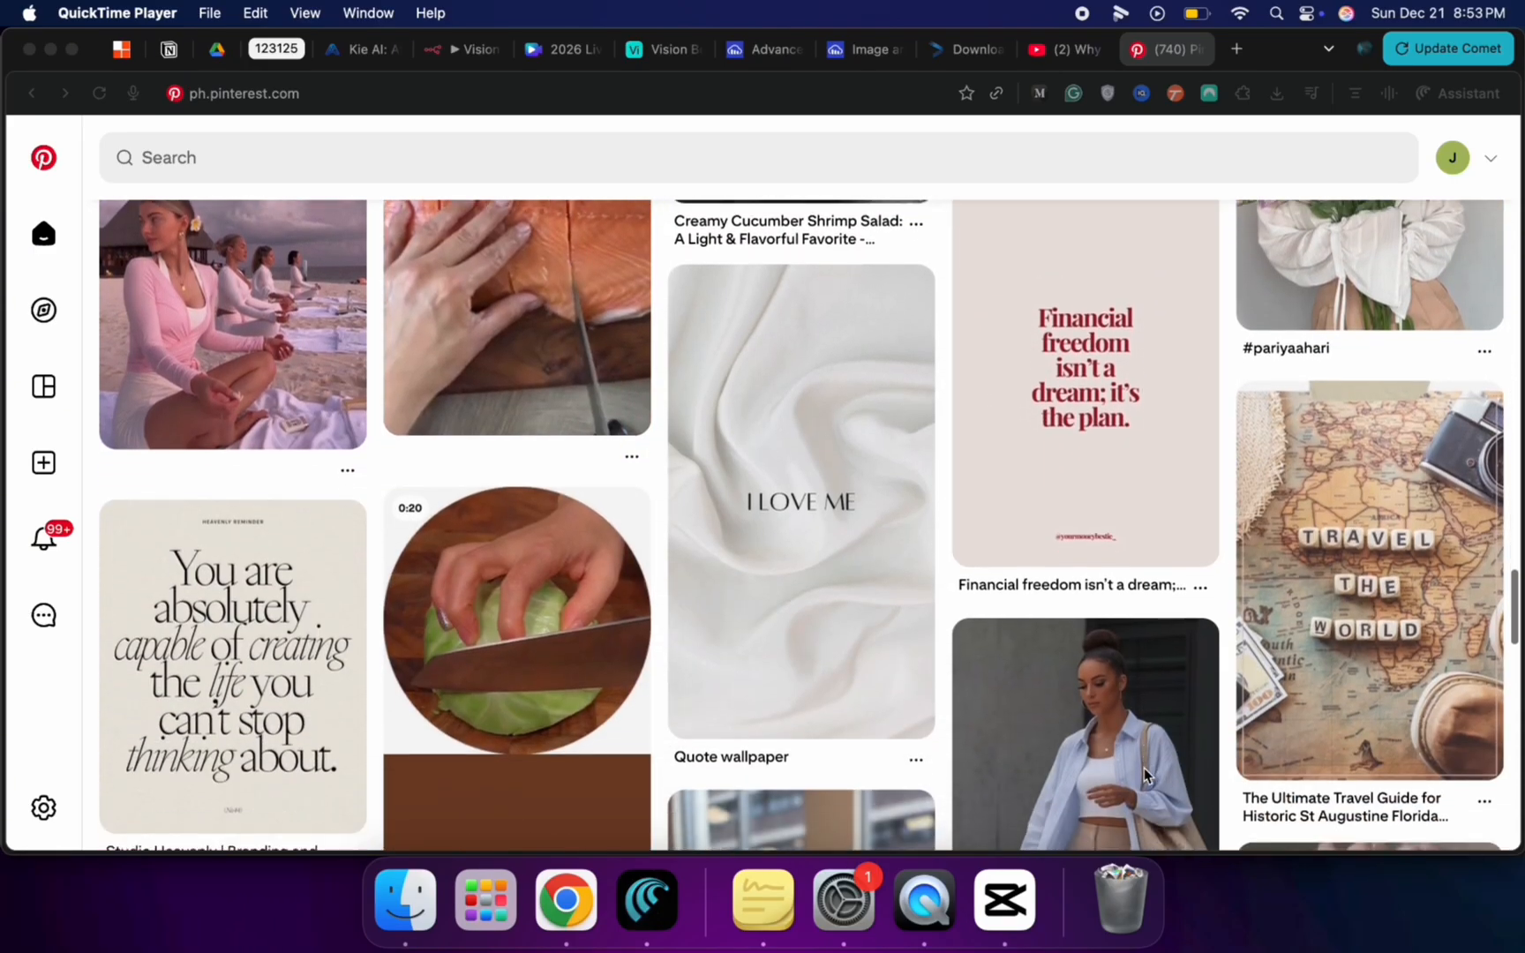
pyautogui.scroll(-6, 1143, 775)
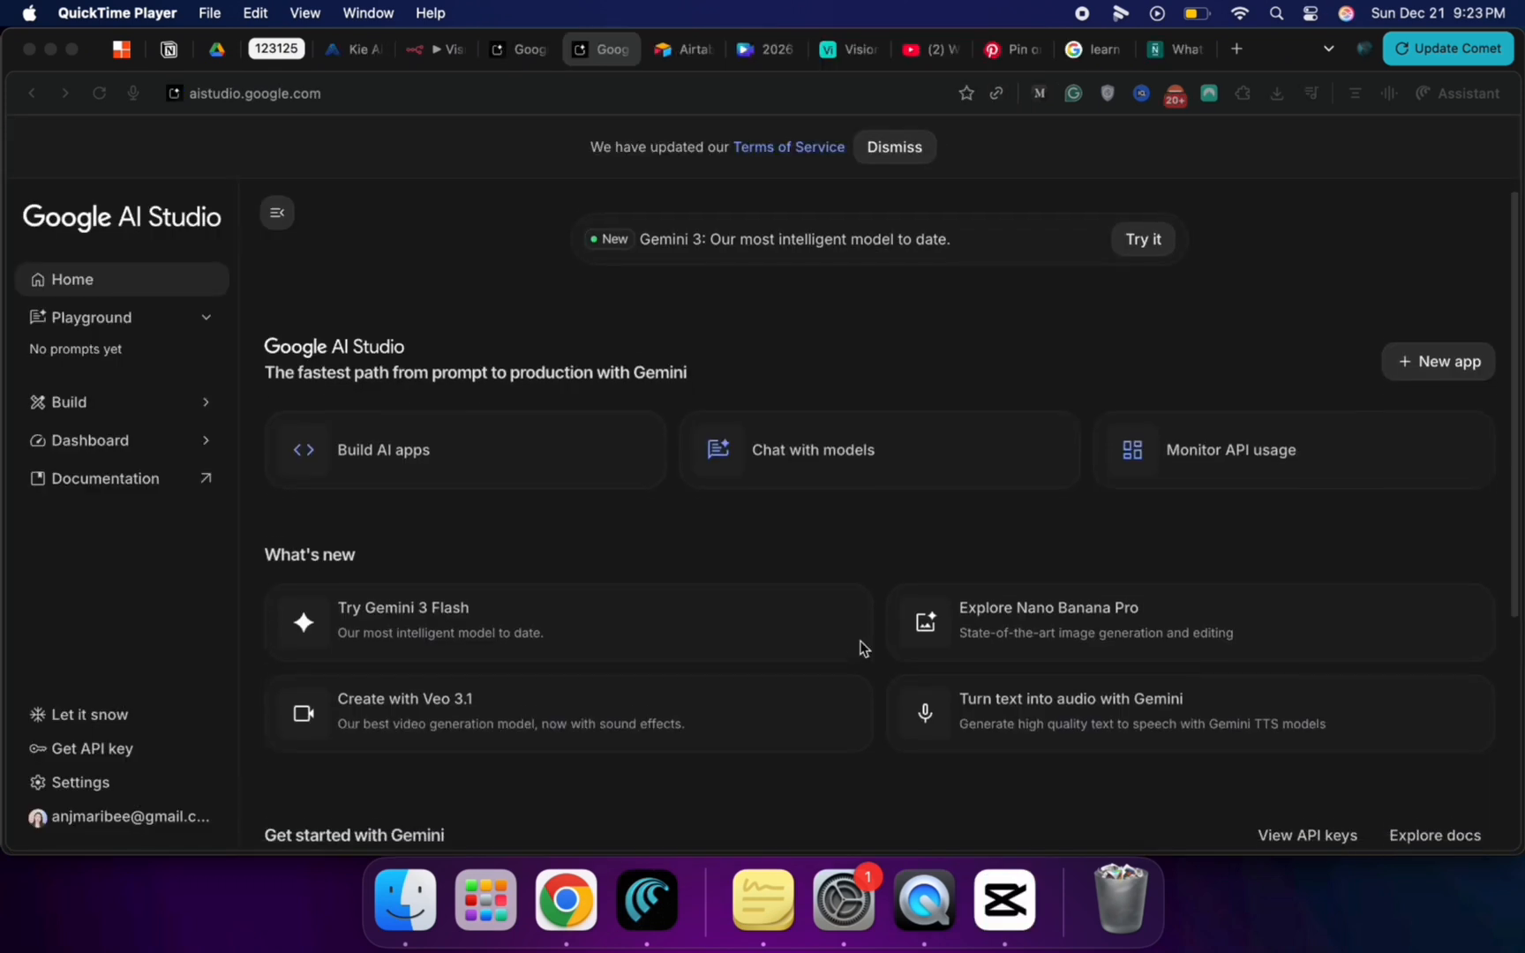
# Step: Copy the API key of the Apps project in Google AI Studio
pyautogui.scroll(-1, 864, 650)
pyautogui.scroll(1, 865, 650)
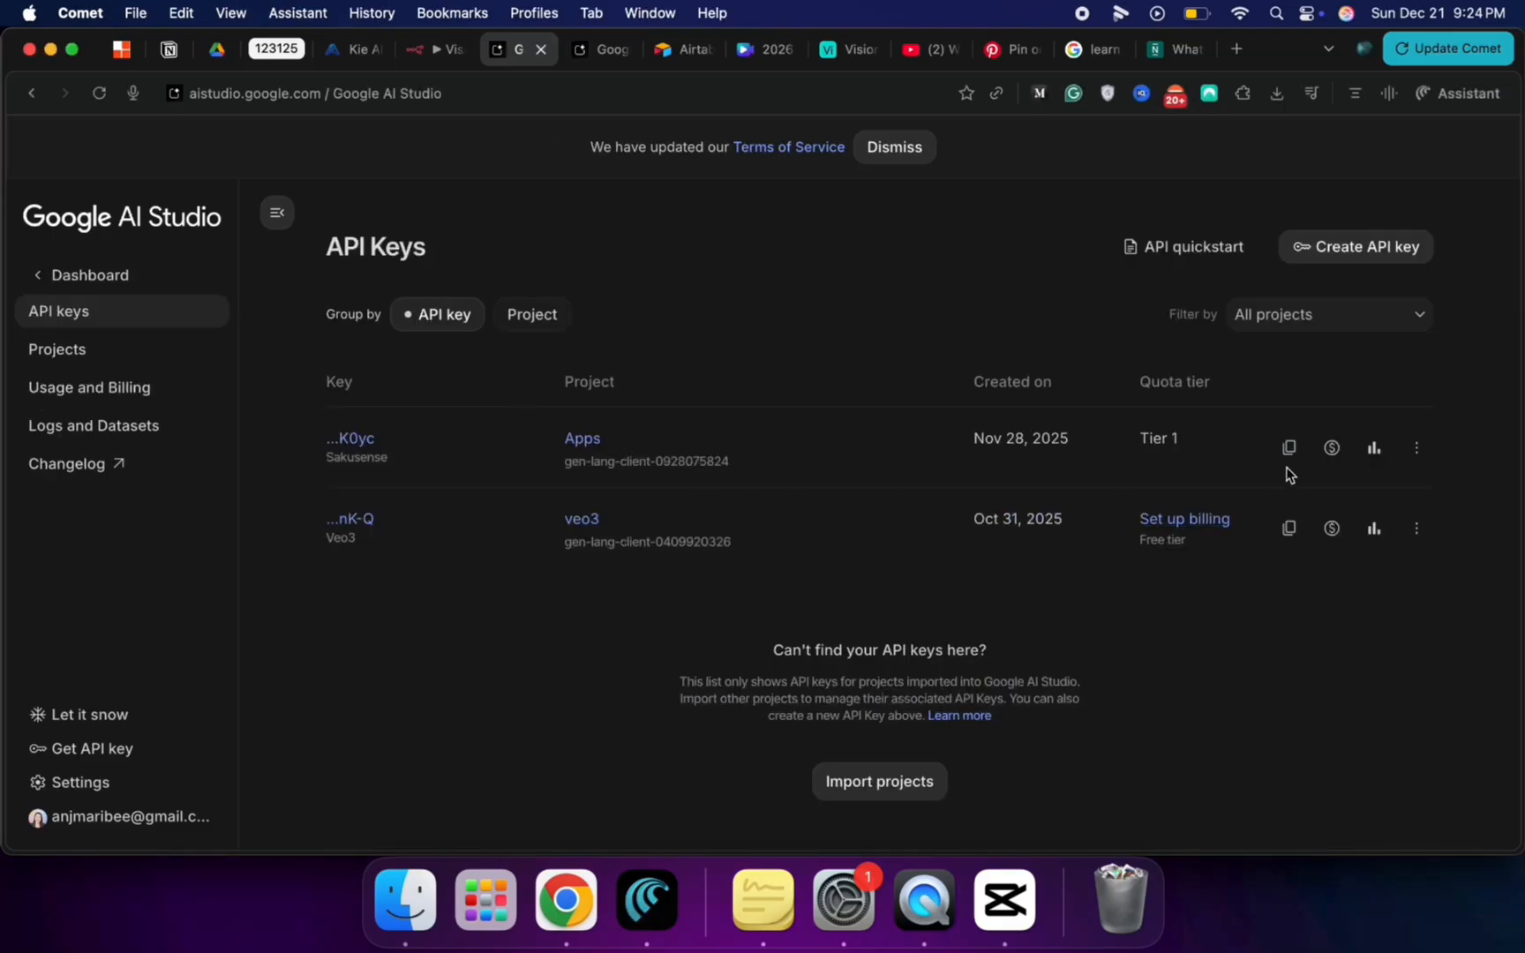
pyautogui.click(1289, 447)
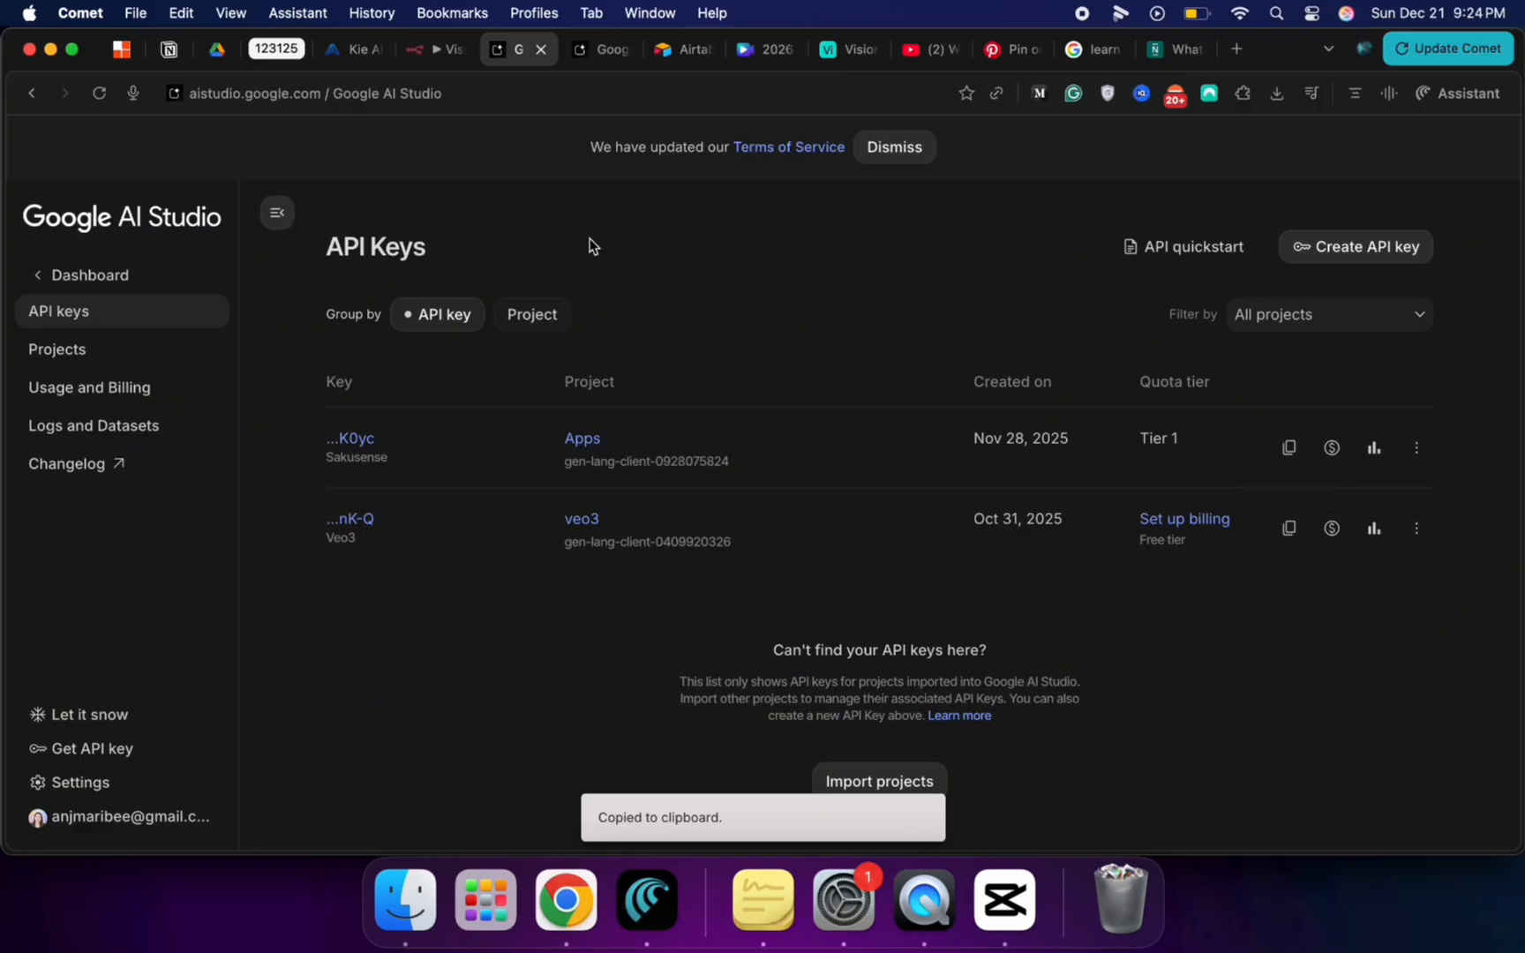
# Step: In the n8n Vision Board workflow, create a Google Gemini credential for the Analyze Reference node, paste the API key and save it
pyautogui.click(433, 60)
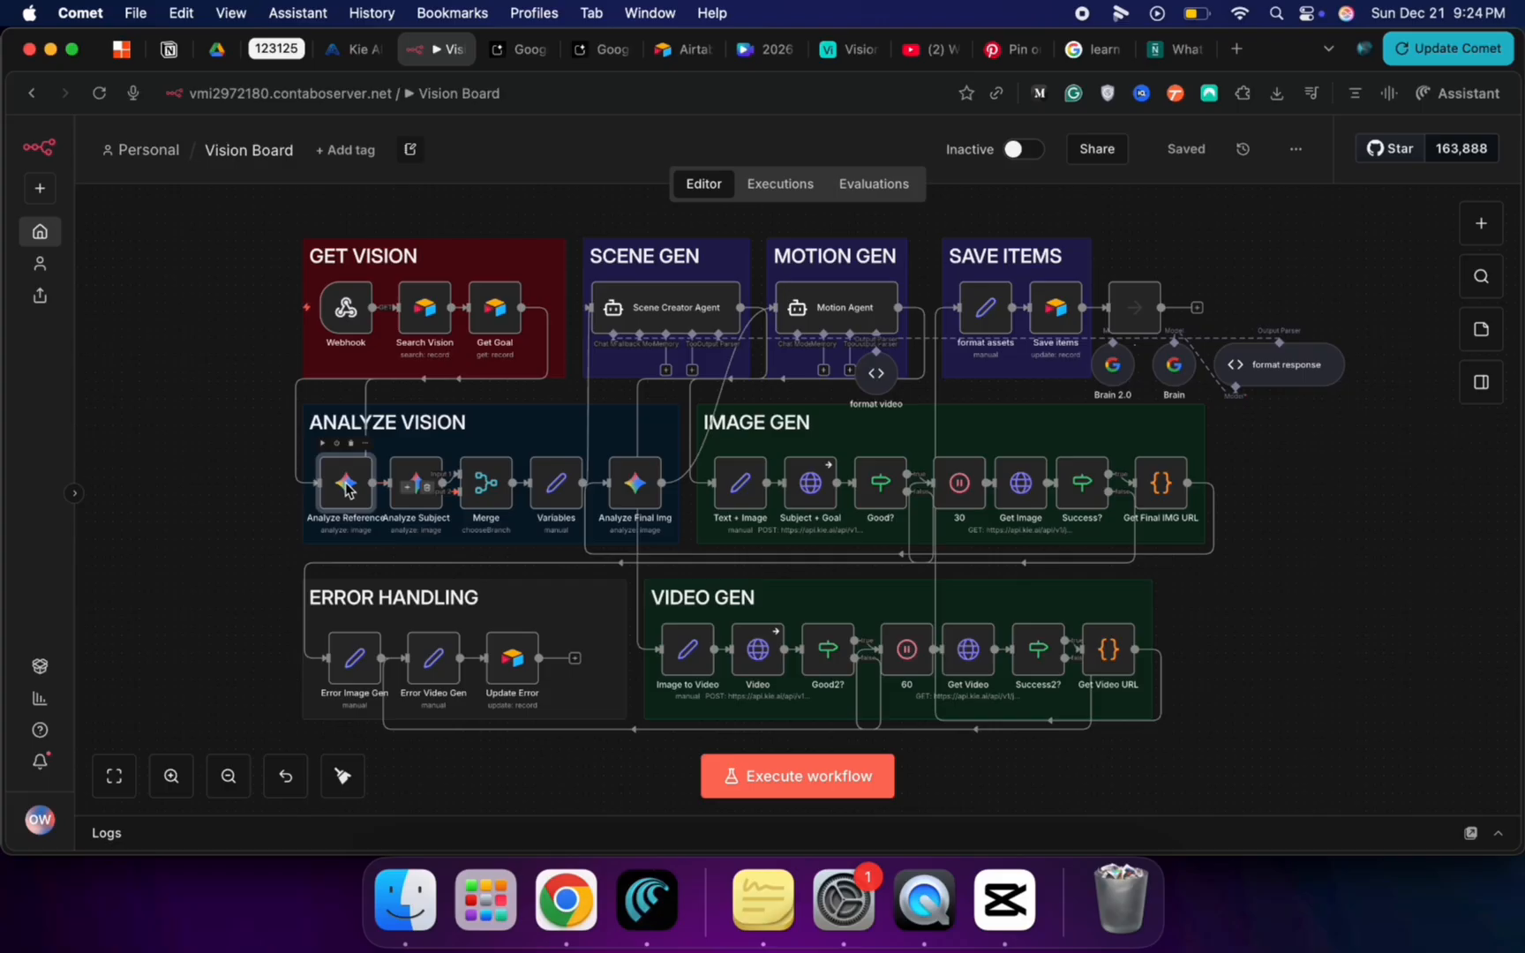
pyautogui.doubleClick(346, 487)
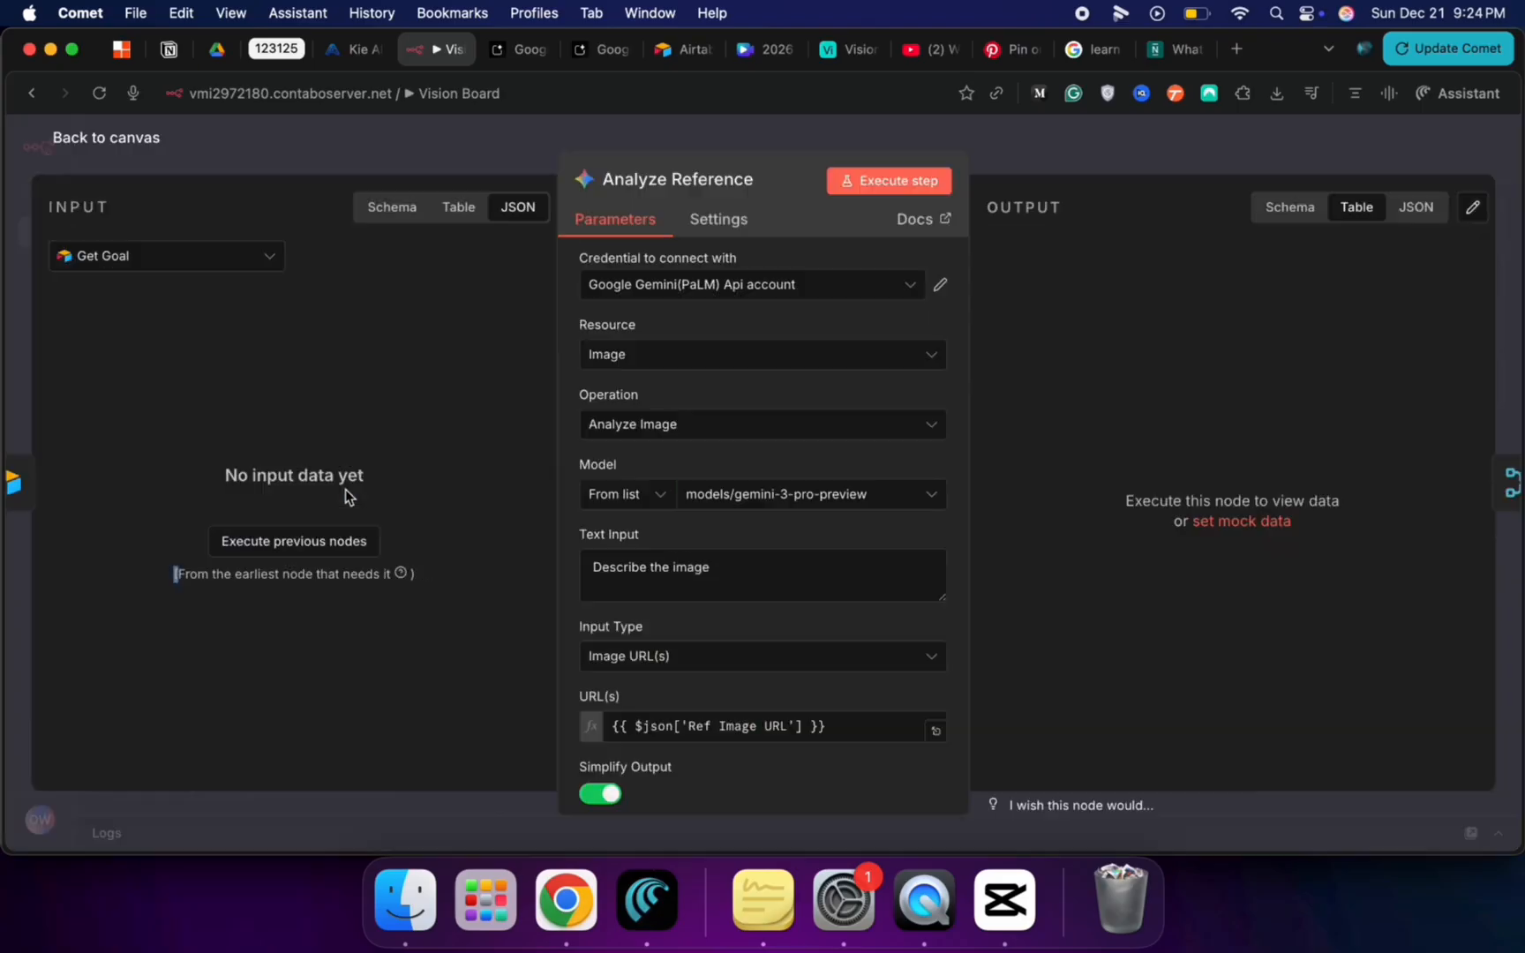
pyautogui.click(740, 285)
pyautogui.click(724, 391)
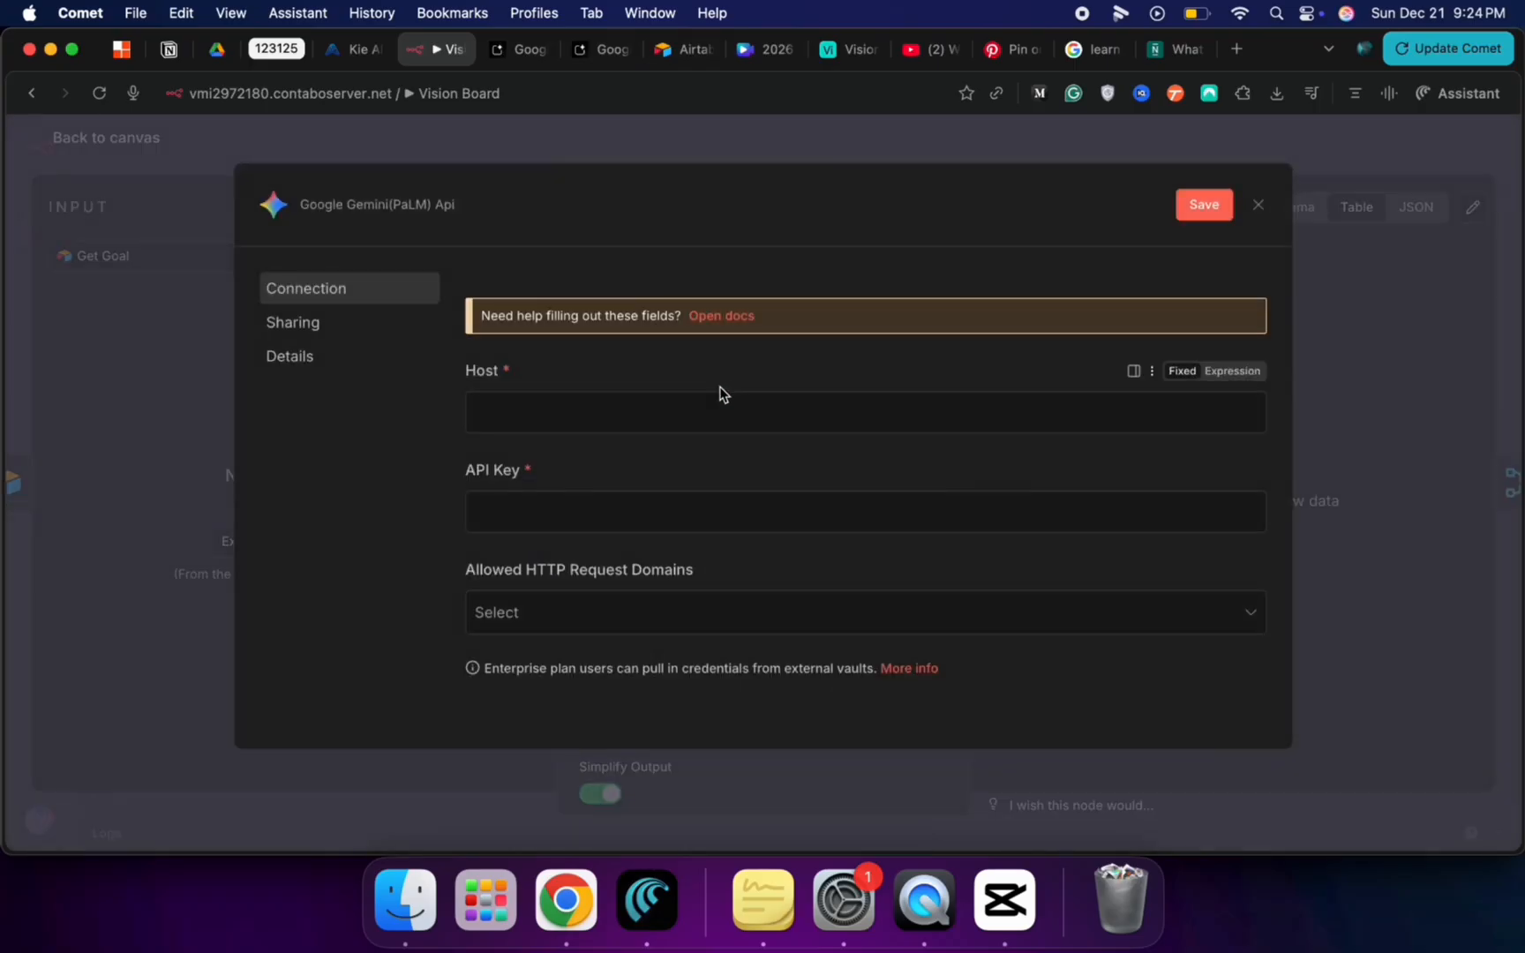
pyautogui.click(648, 511)
pyautogui.press('super+v')
pyautogui.click(1187, 218)
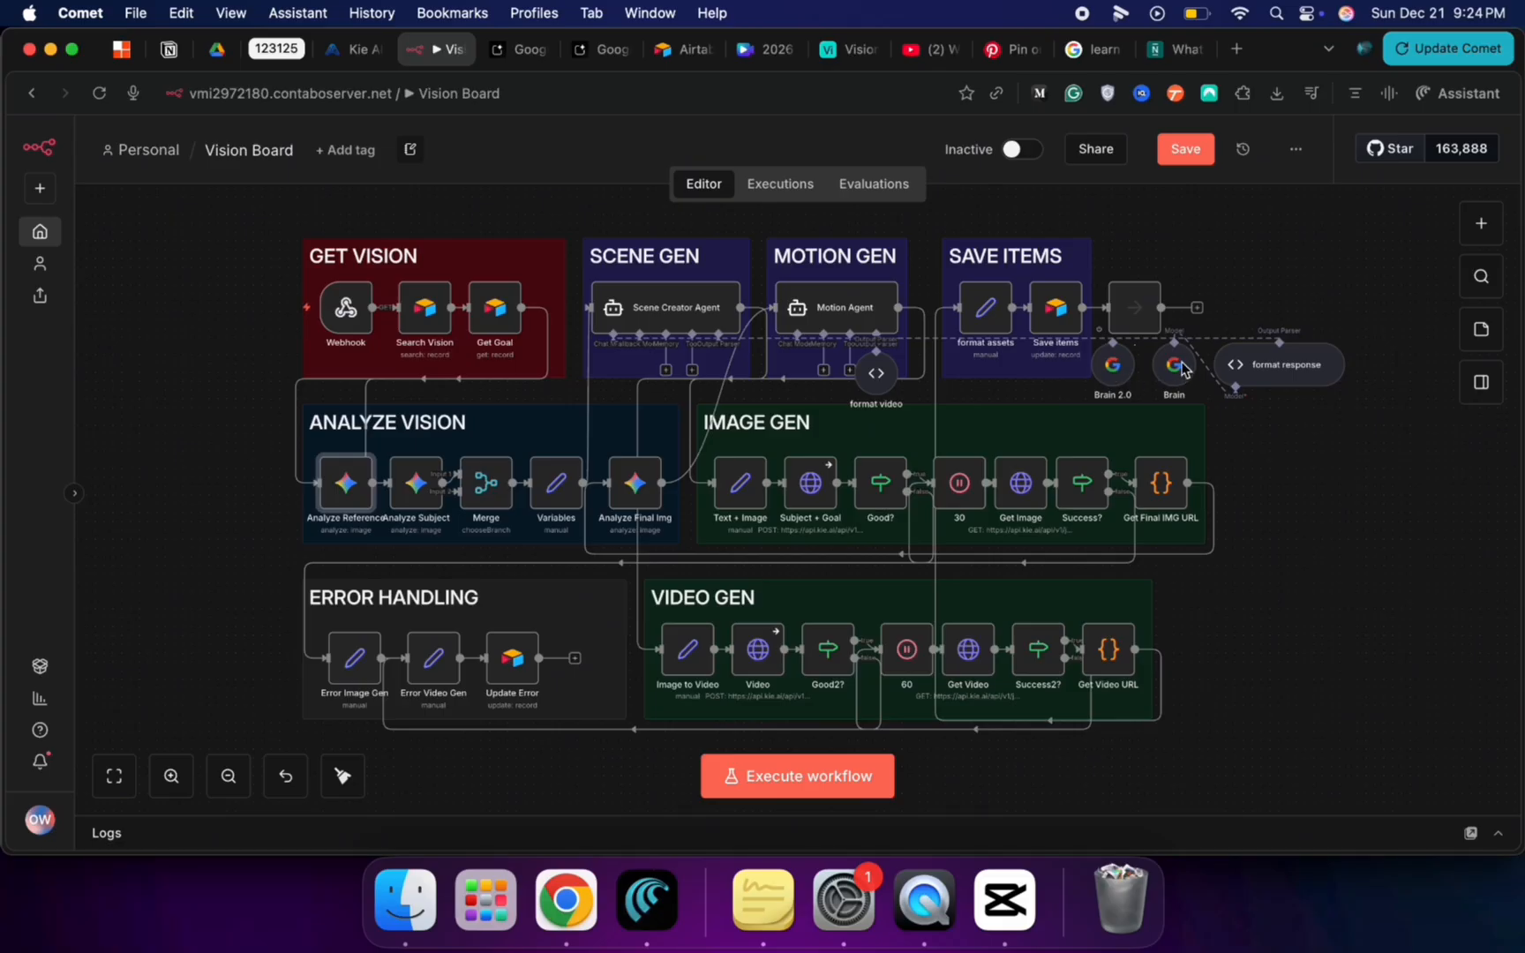
# Step: Check the credential and model of the Brain 2.0 node and return to the canvas
pyautogui.doubleClick(1112, 382)
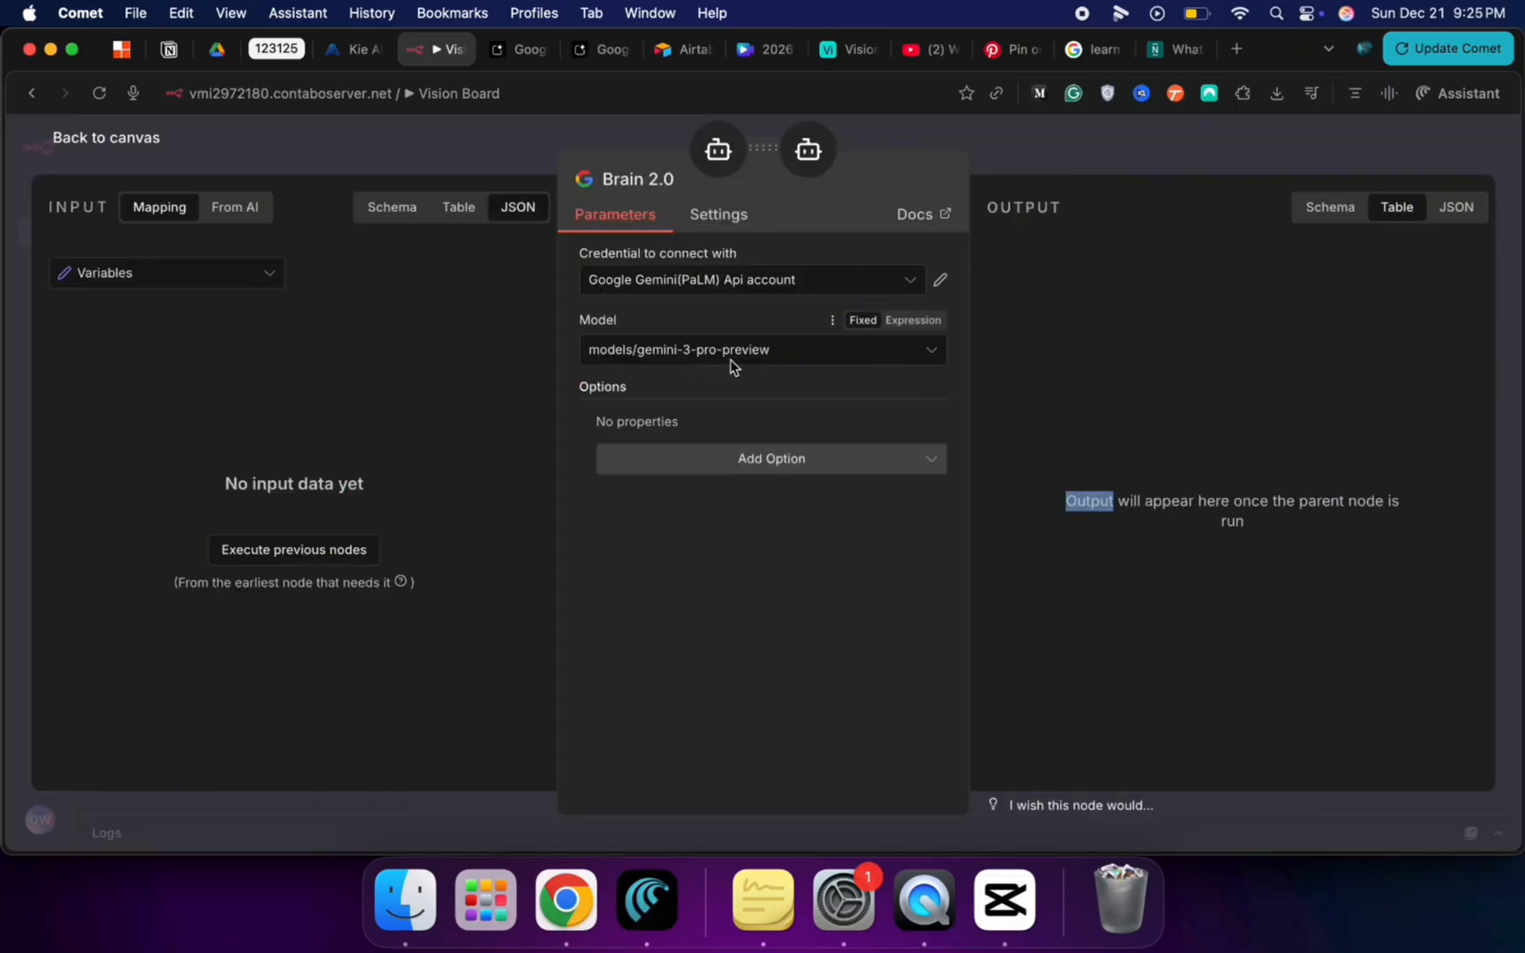
pyautogui.click(128, 143)
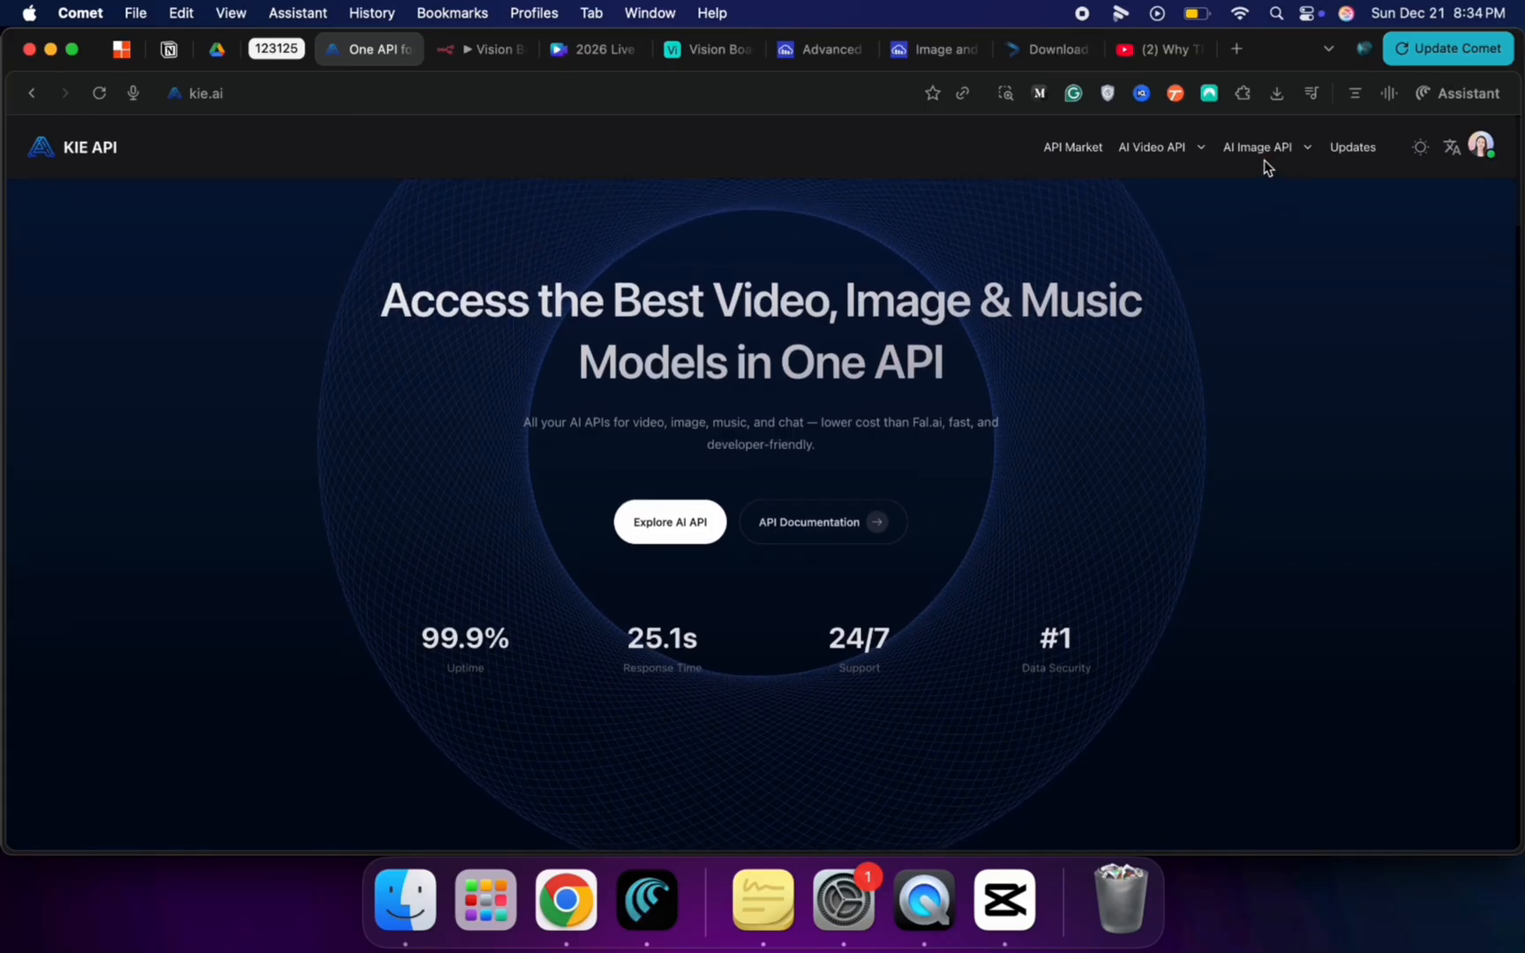
# Step: Go from the Kie AI homepage to the API market and show the account's API keys
pyautogui.click(1082, 153)
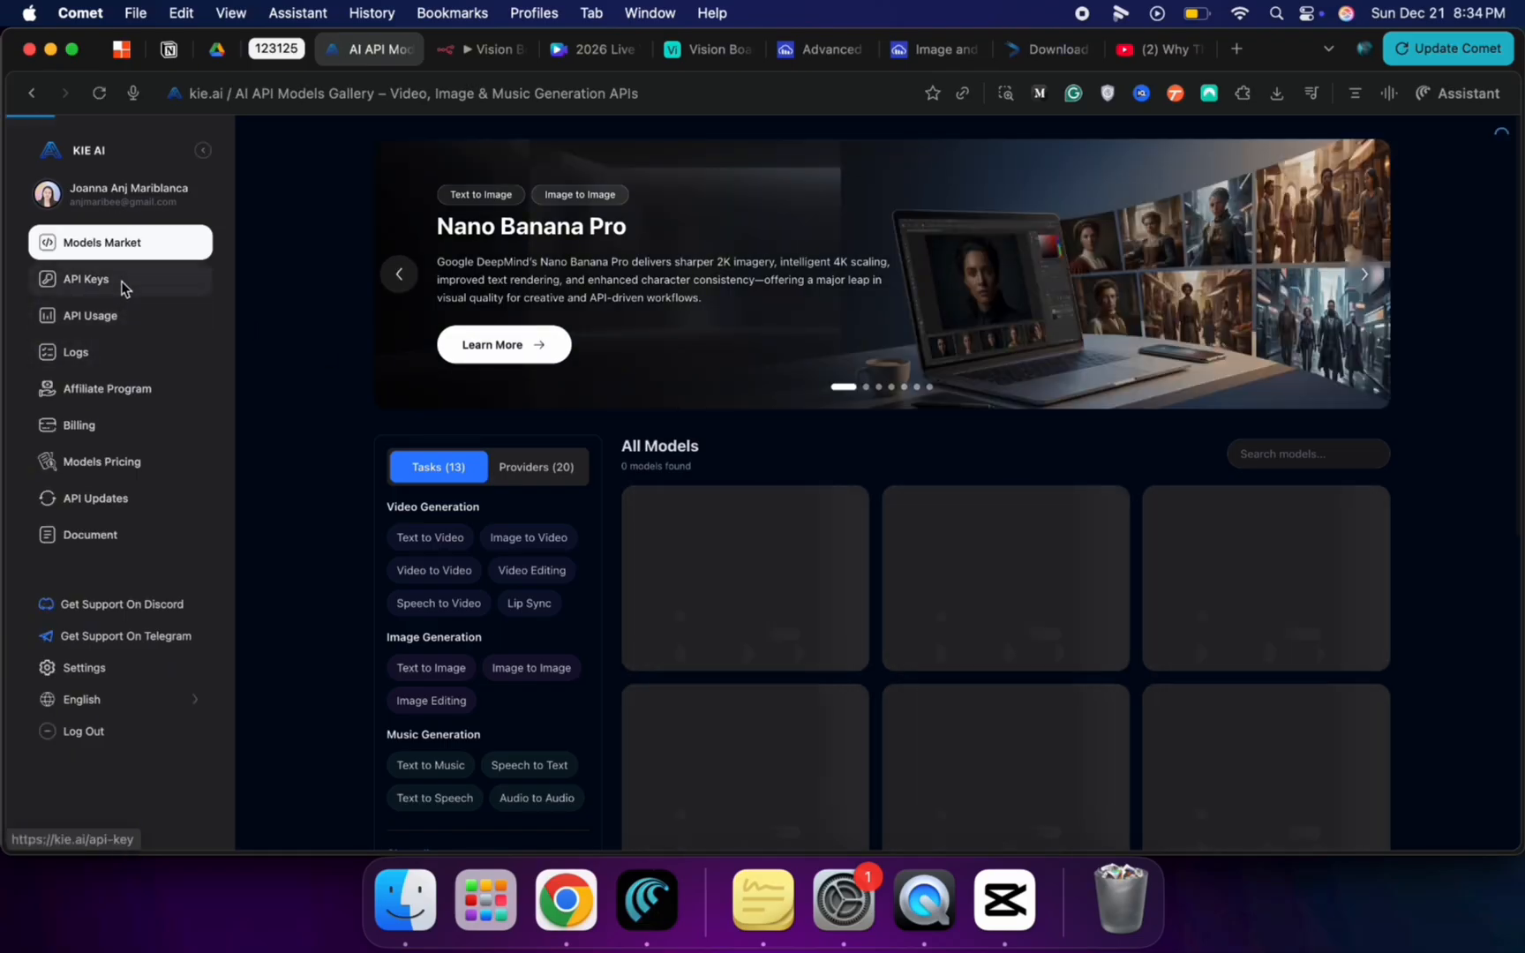
pyautogui.click(120, 281)
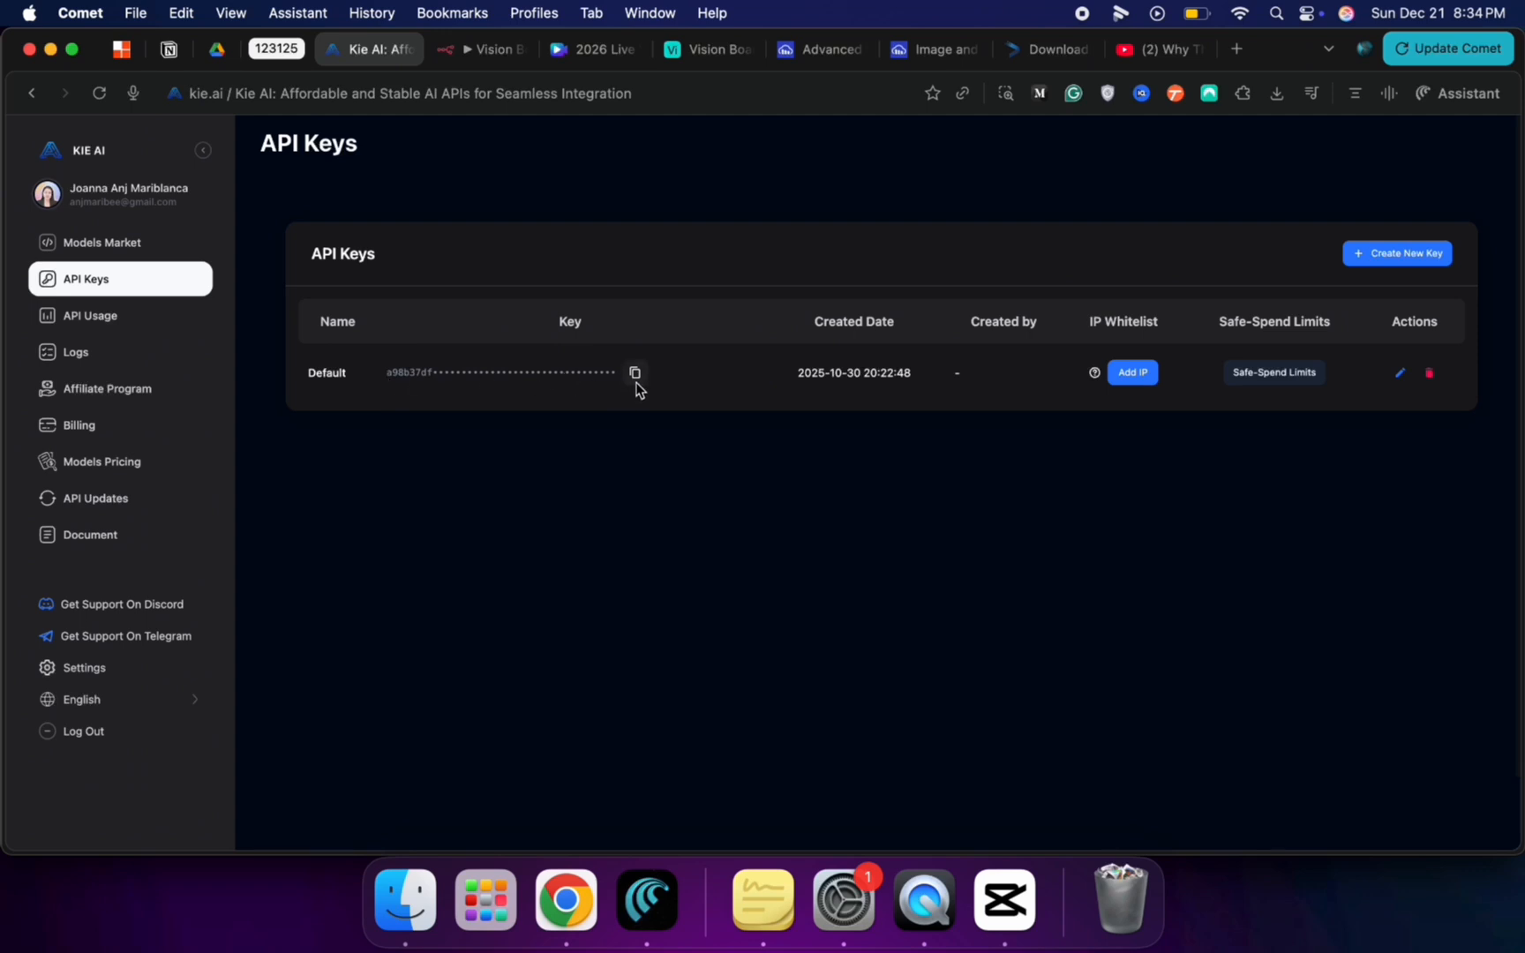
# Step: Review the Kie AI request logs, examining the models, status and credits consumed by the image and video tasks
pyautogui.click(105, 362)
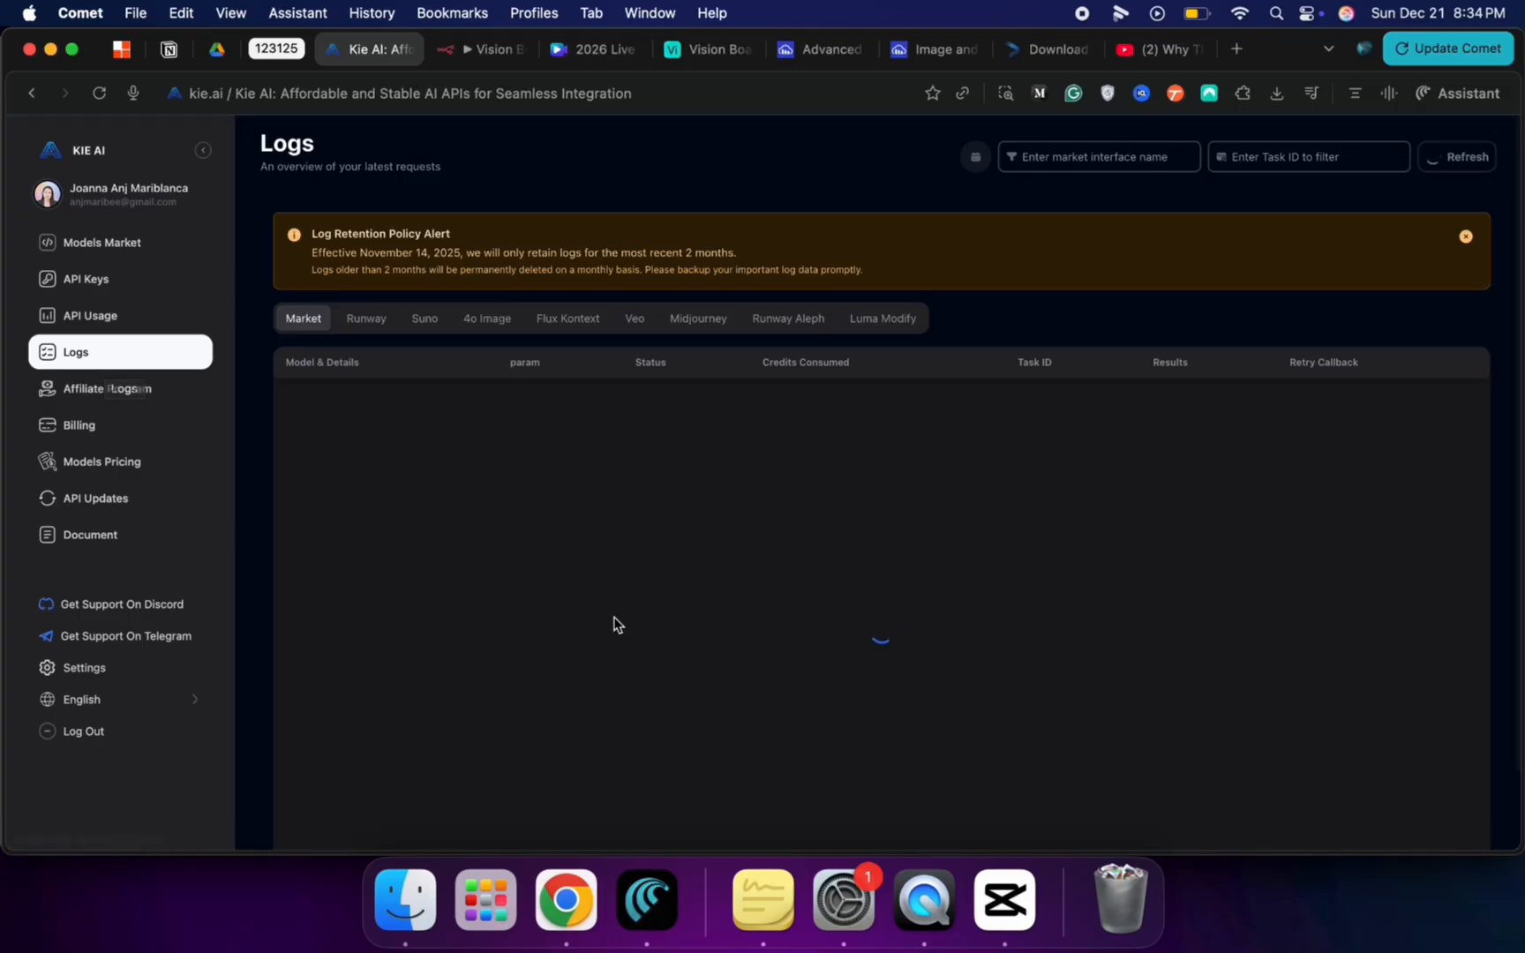
pyautogui.scroll(-3, 612, 623)
pyautogui.scroll(-5, 851, 487)
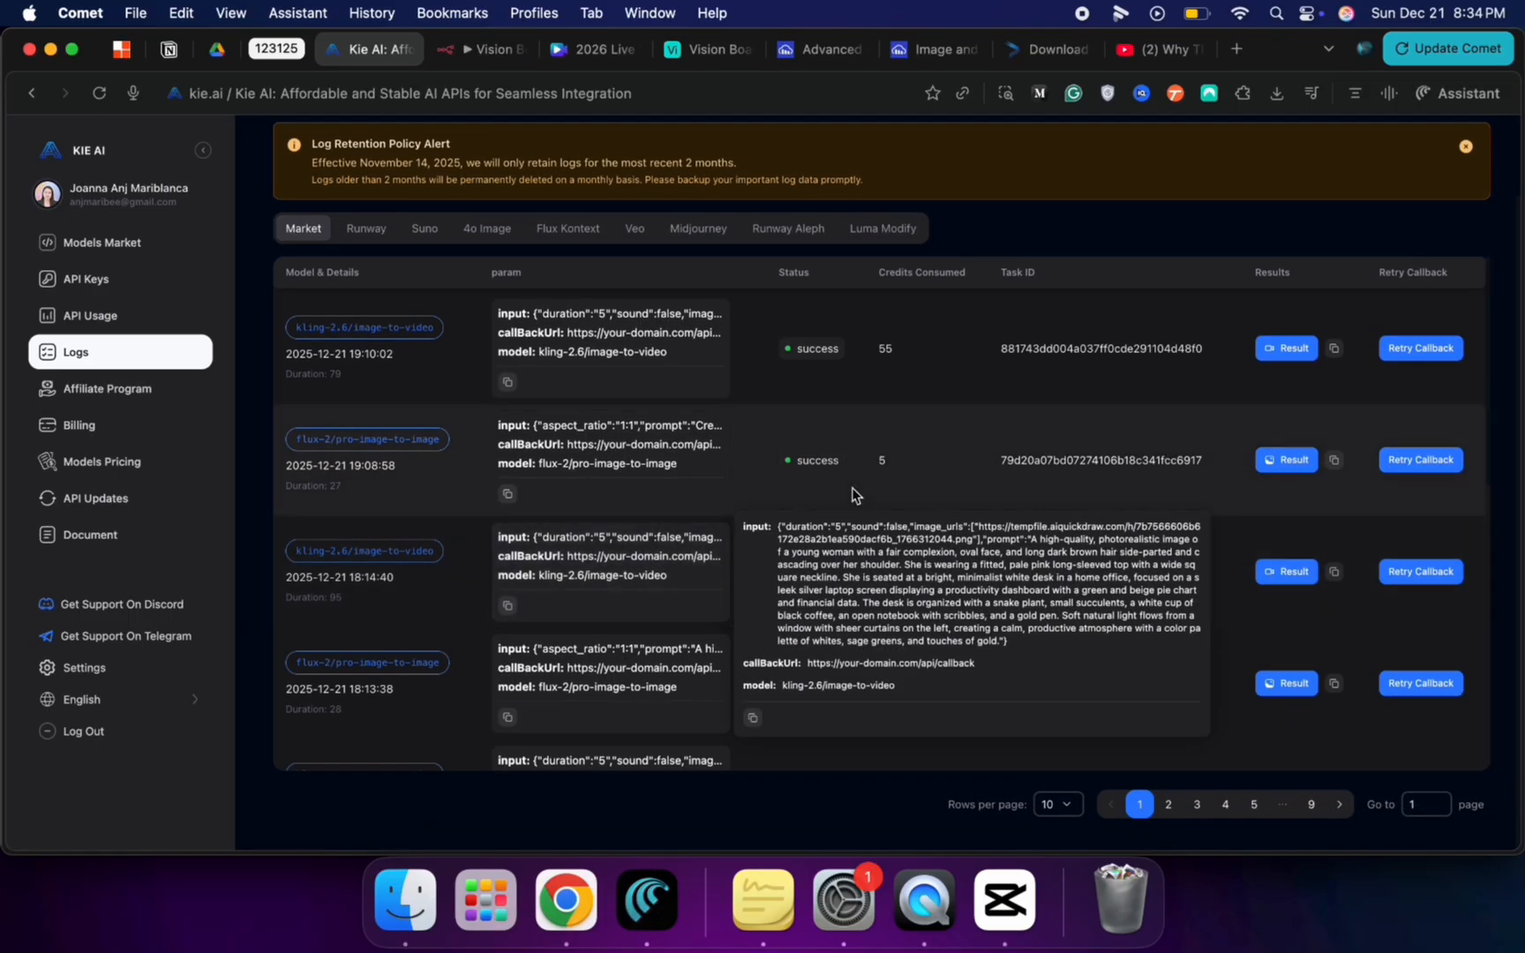
pyautogui.scroll(-3, 852, 487)
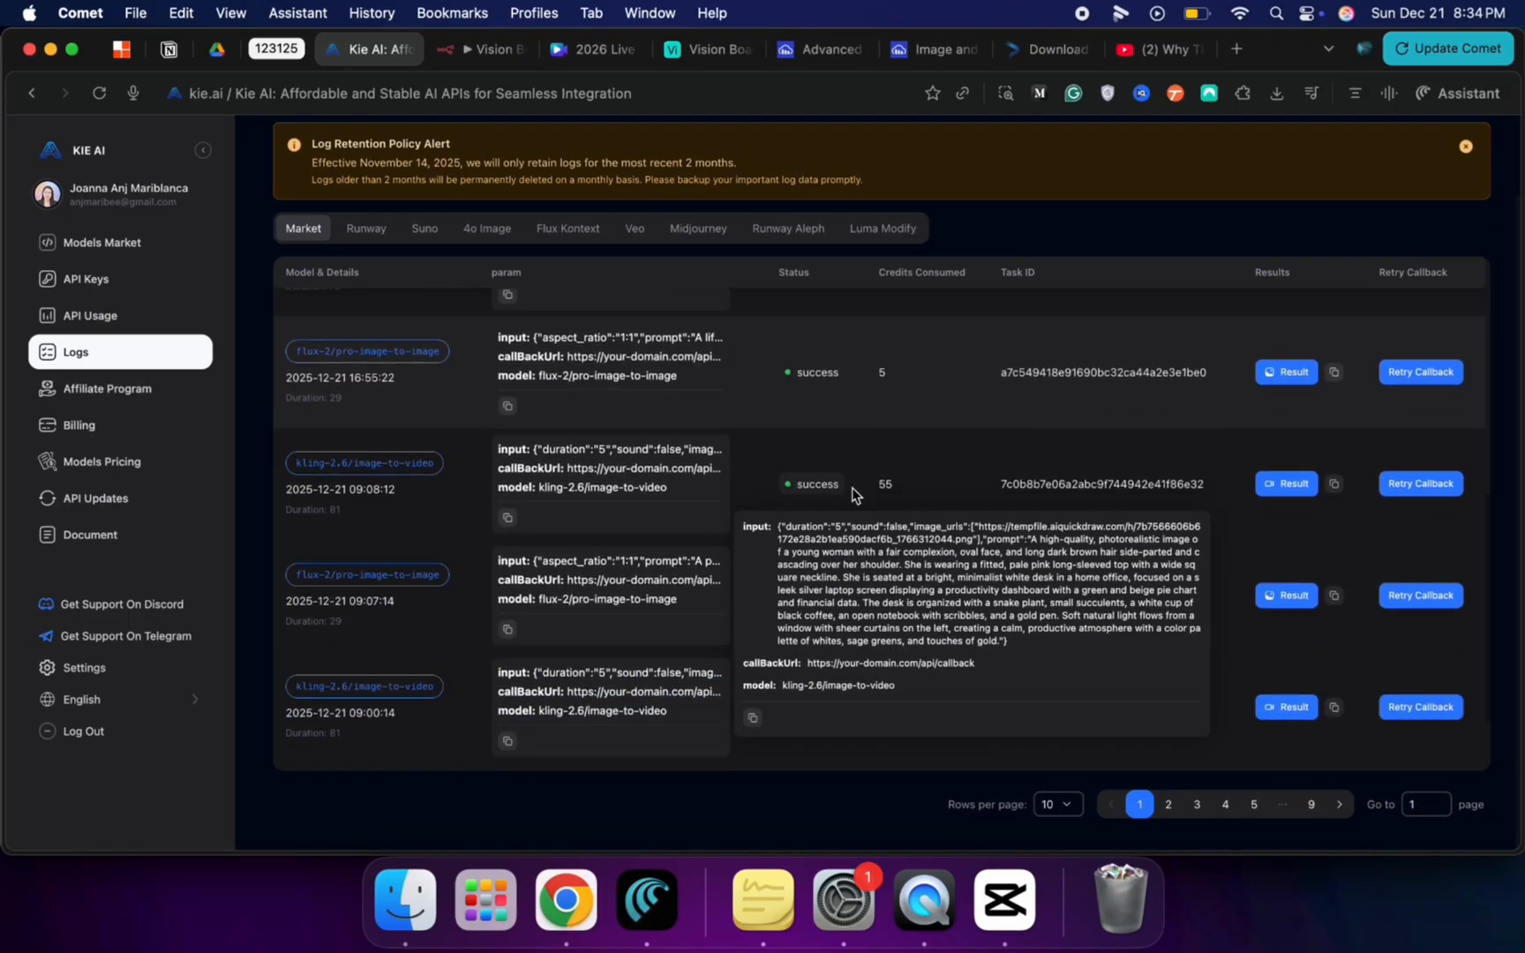
pyautogui.scroll(8, 1207, 721)
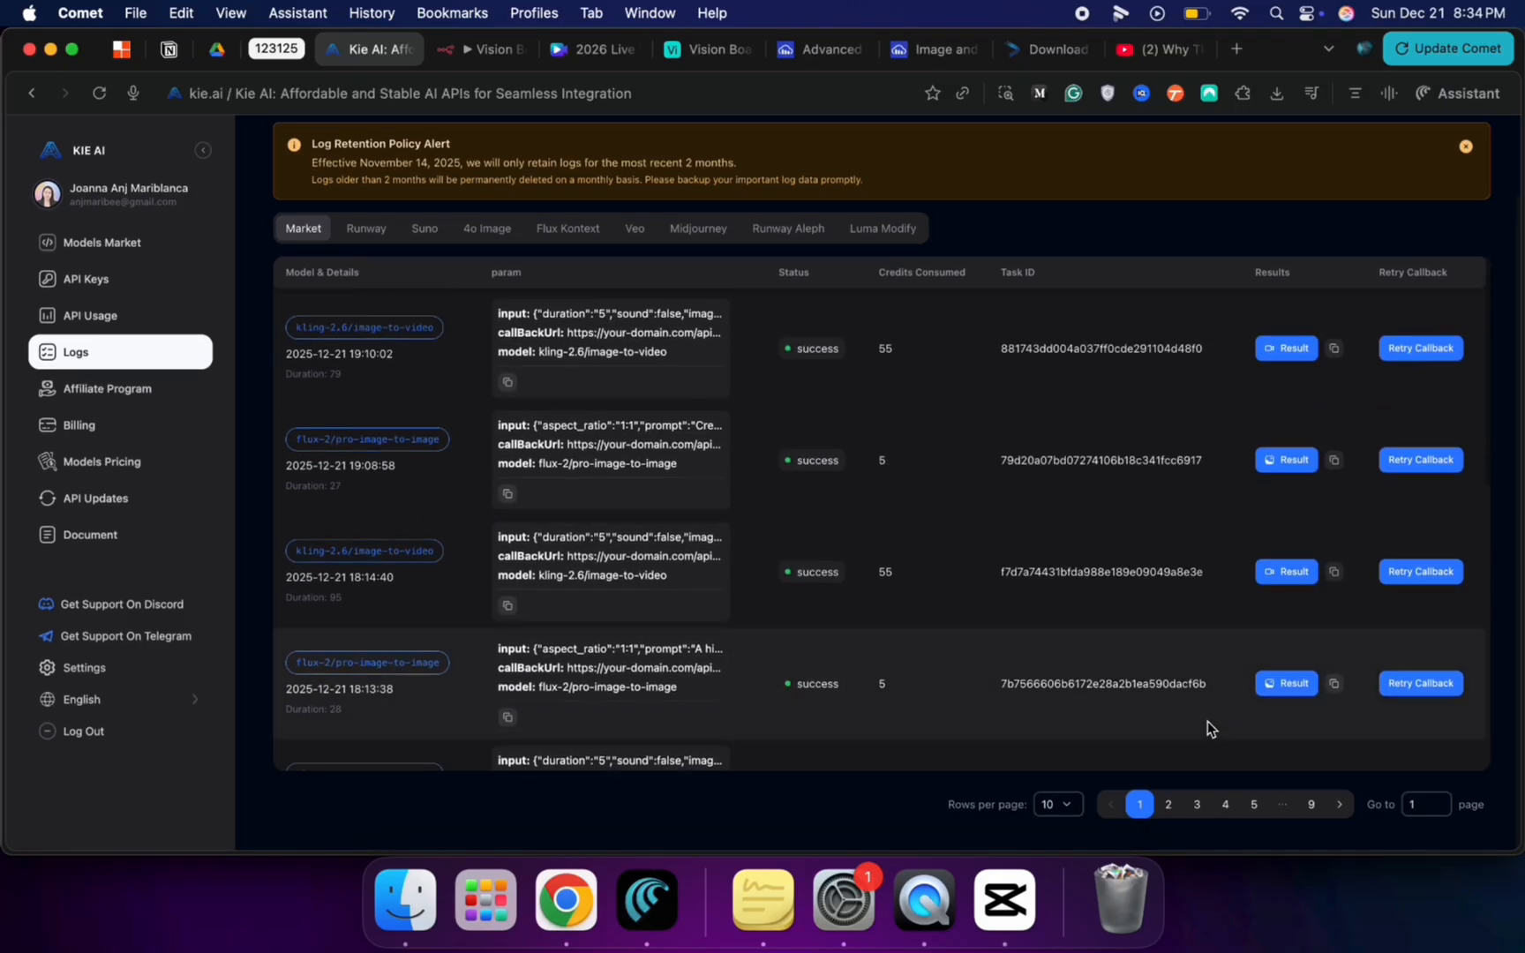
pyautogui.scroll(-2, 1207, 723)
pyautogui.scroll(-6, 1207, 728)
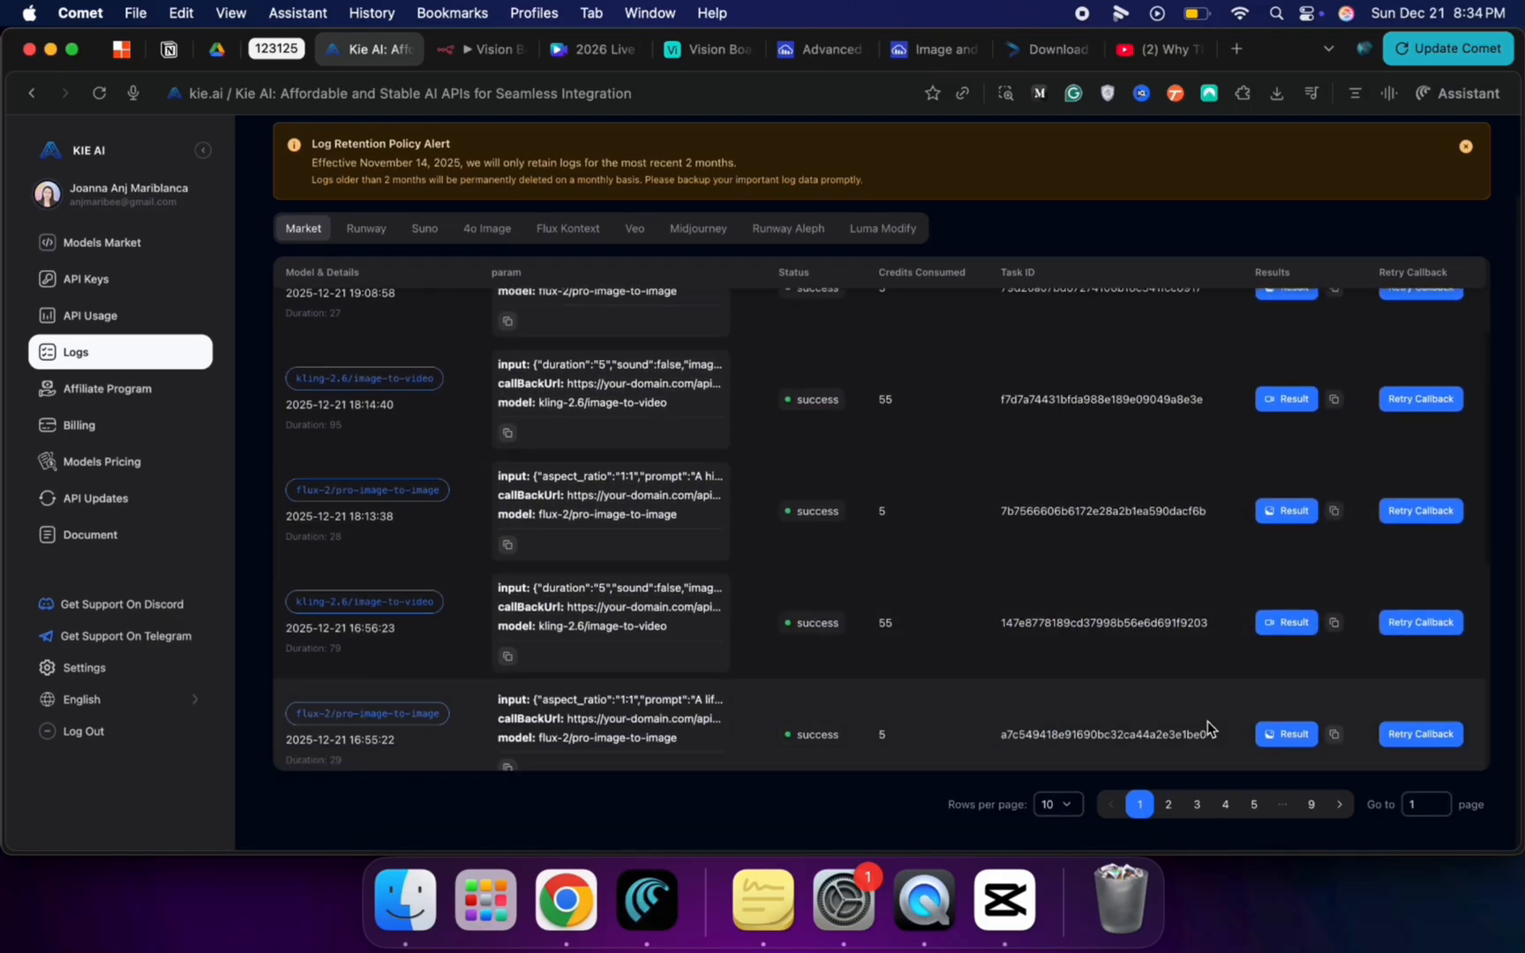
pyautogui.scroll(-1, 1157, 479)
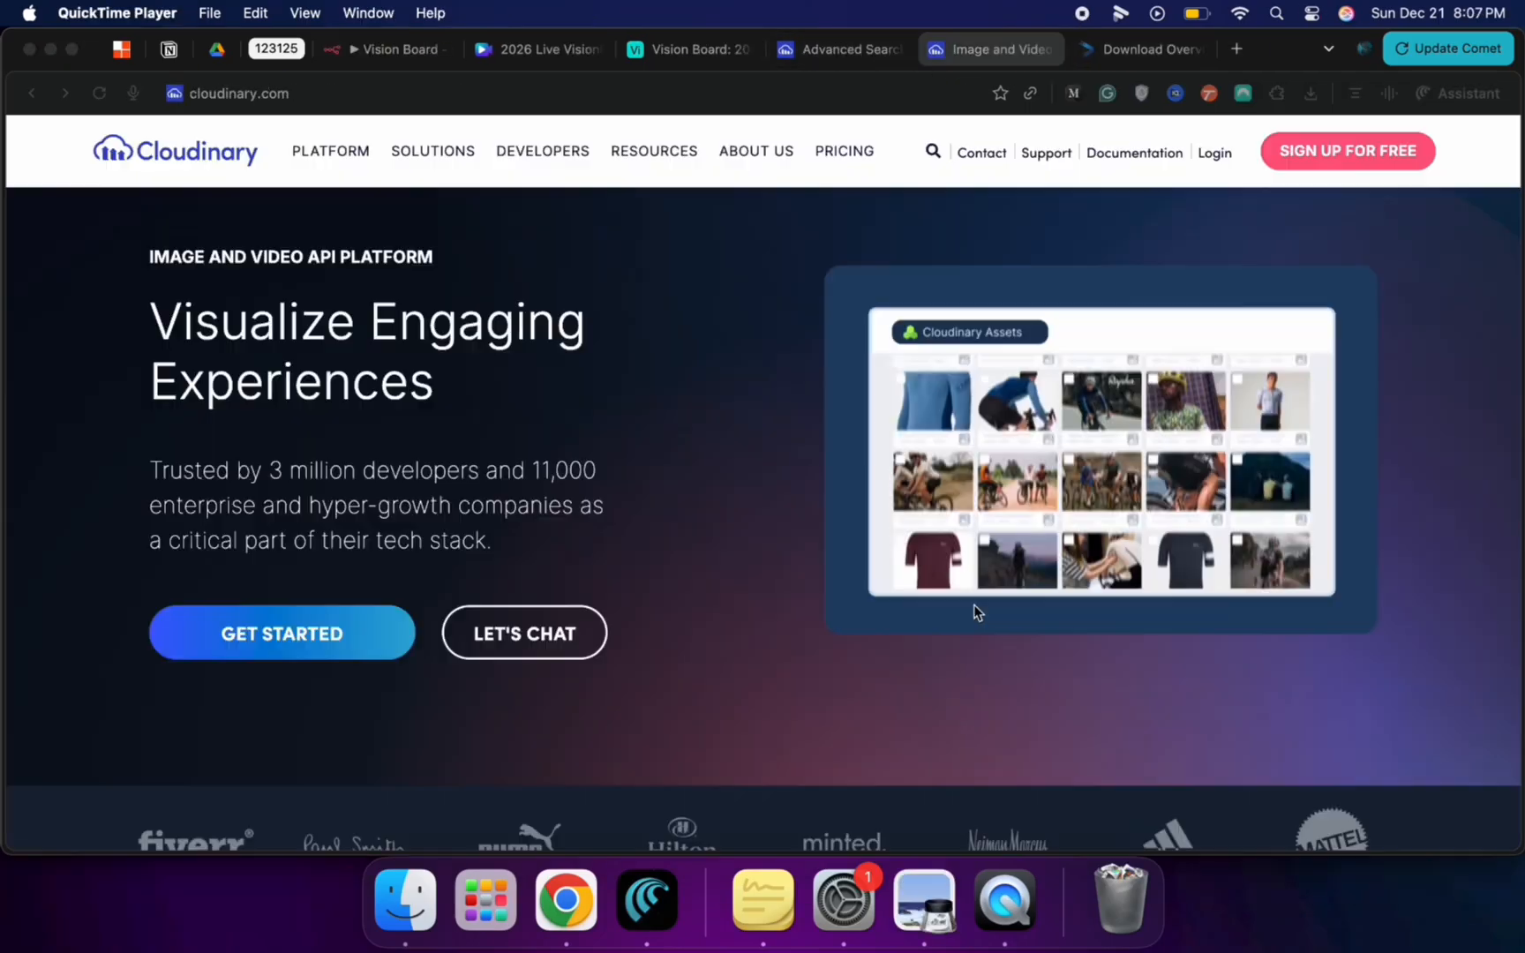
# Step: Go to the Cloudinary media library and copy the original PNG URL of the portrait with the pink top
pyautogui.scroll(1, 917, 599)
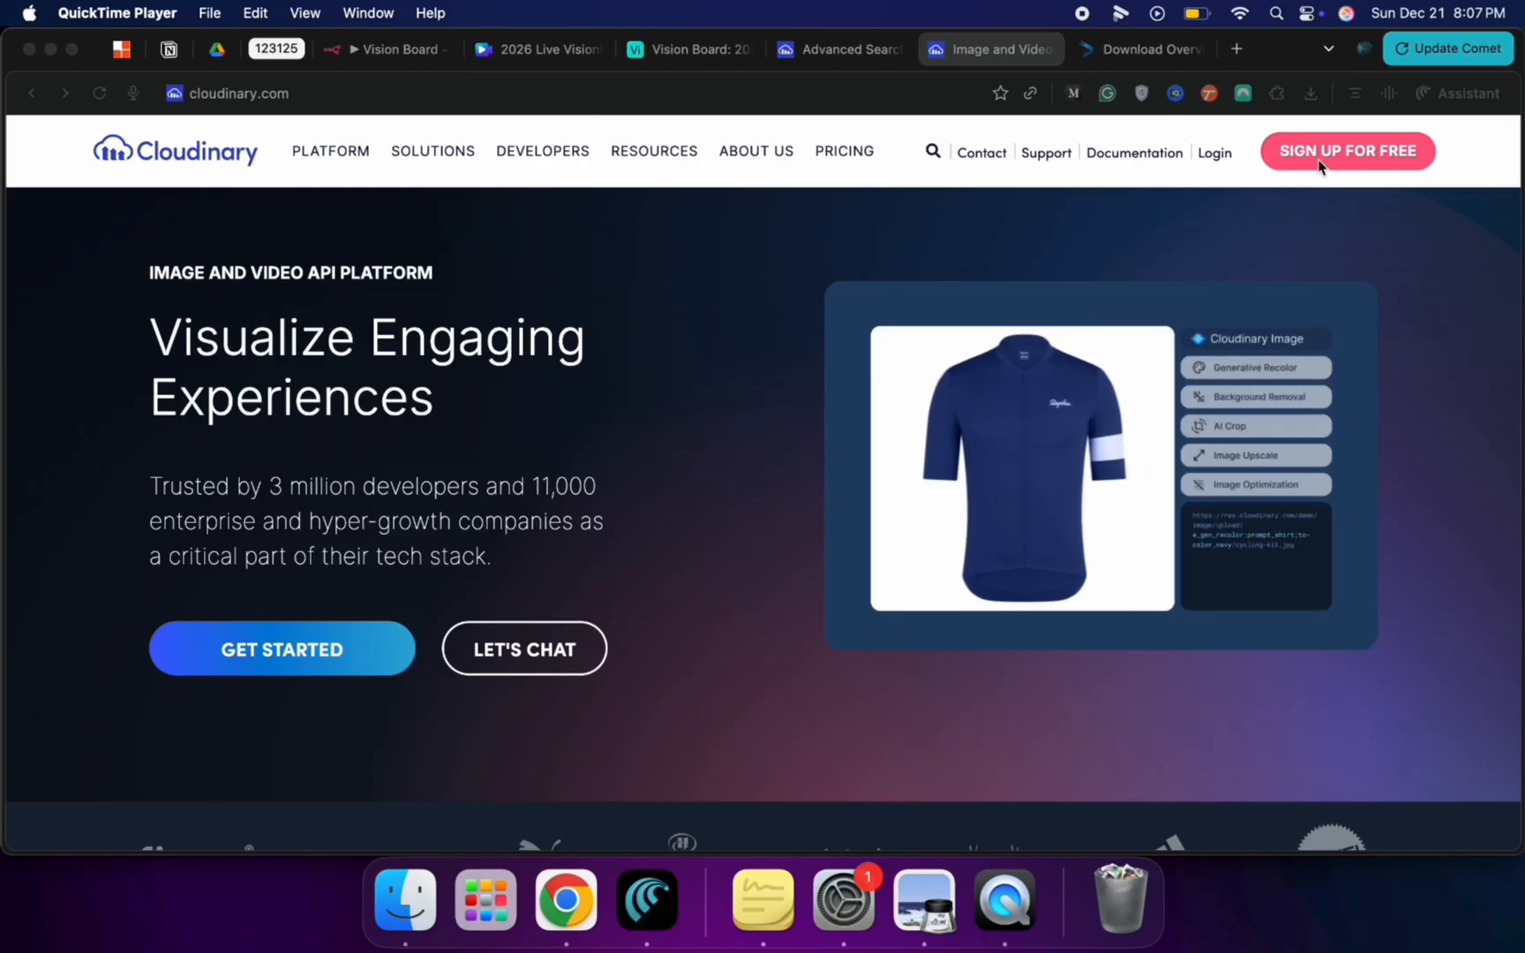
pyautogui.click(861, 62)
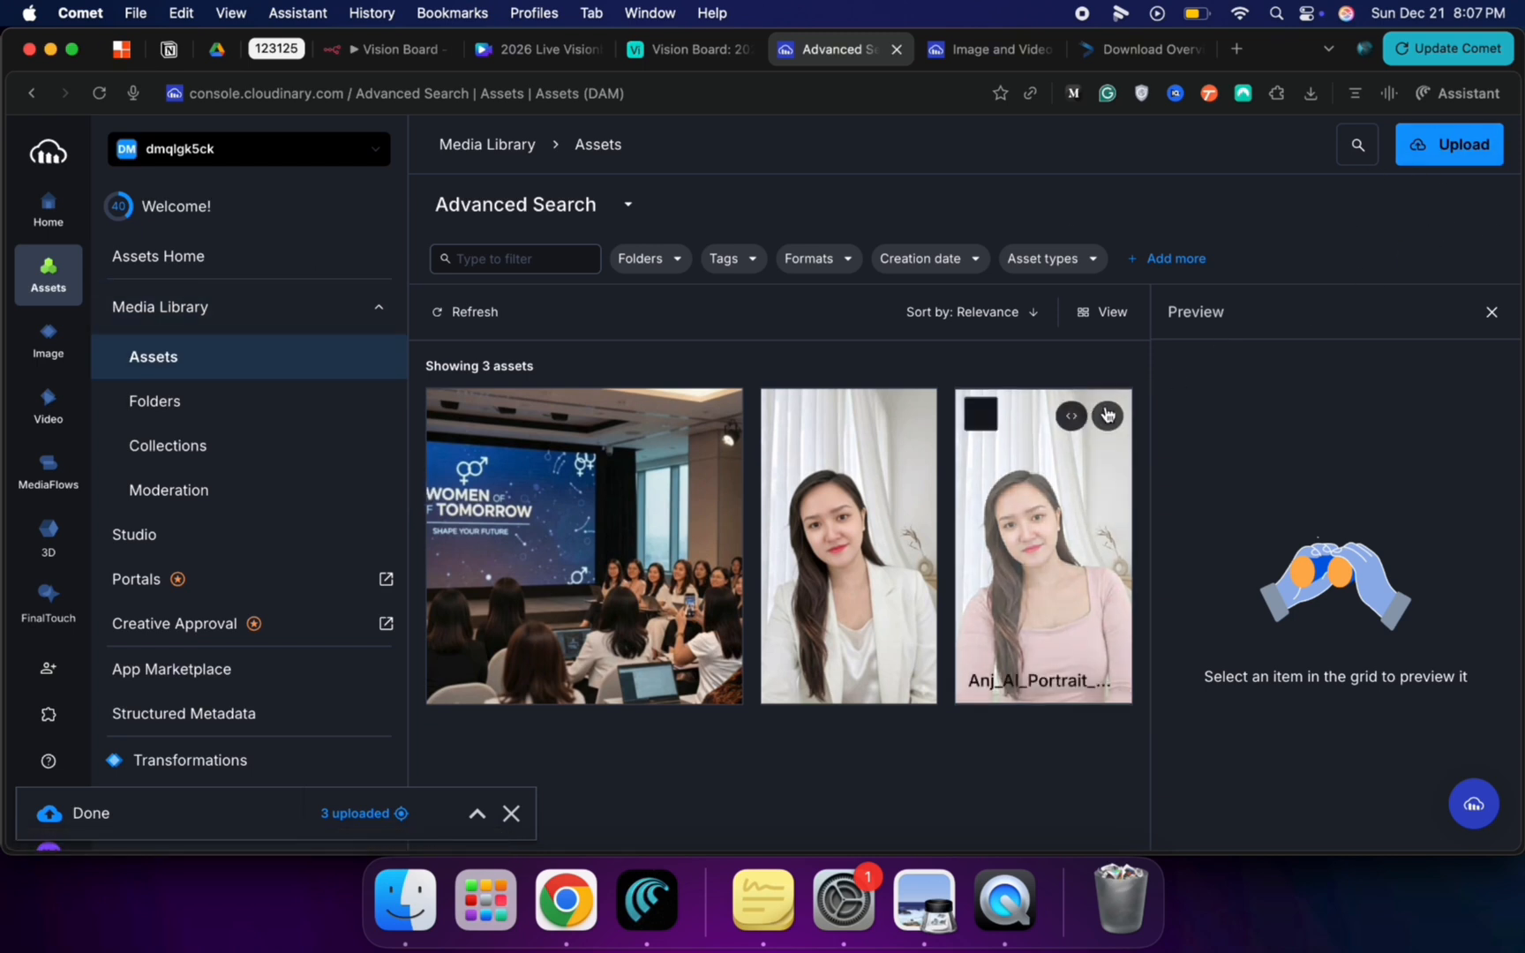
pyautogui.click(1107, 415)
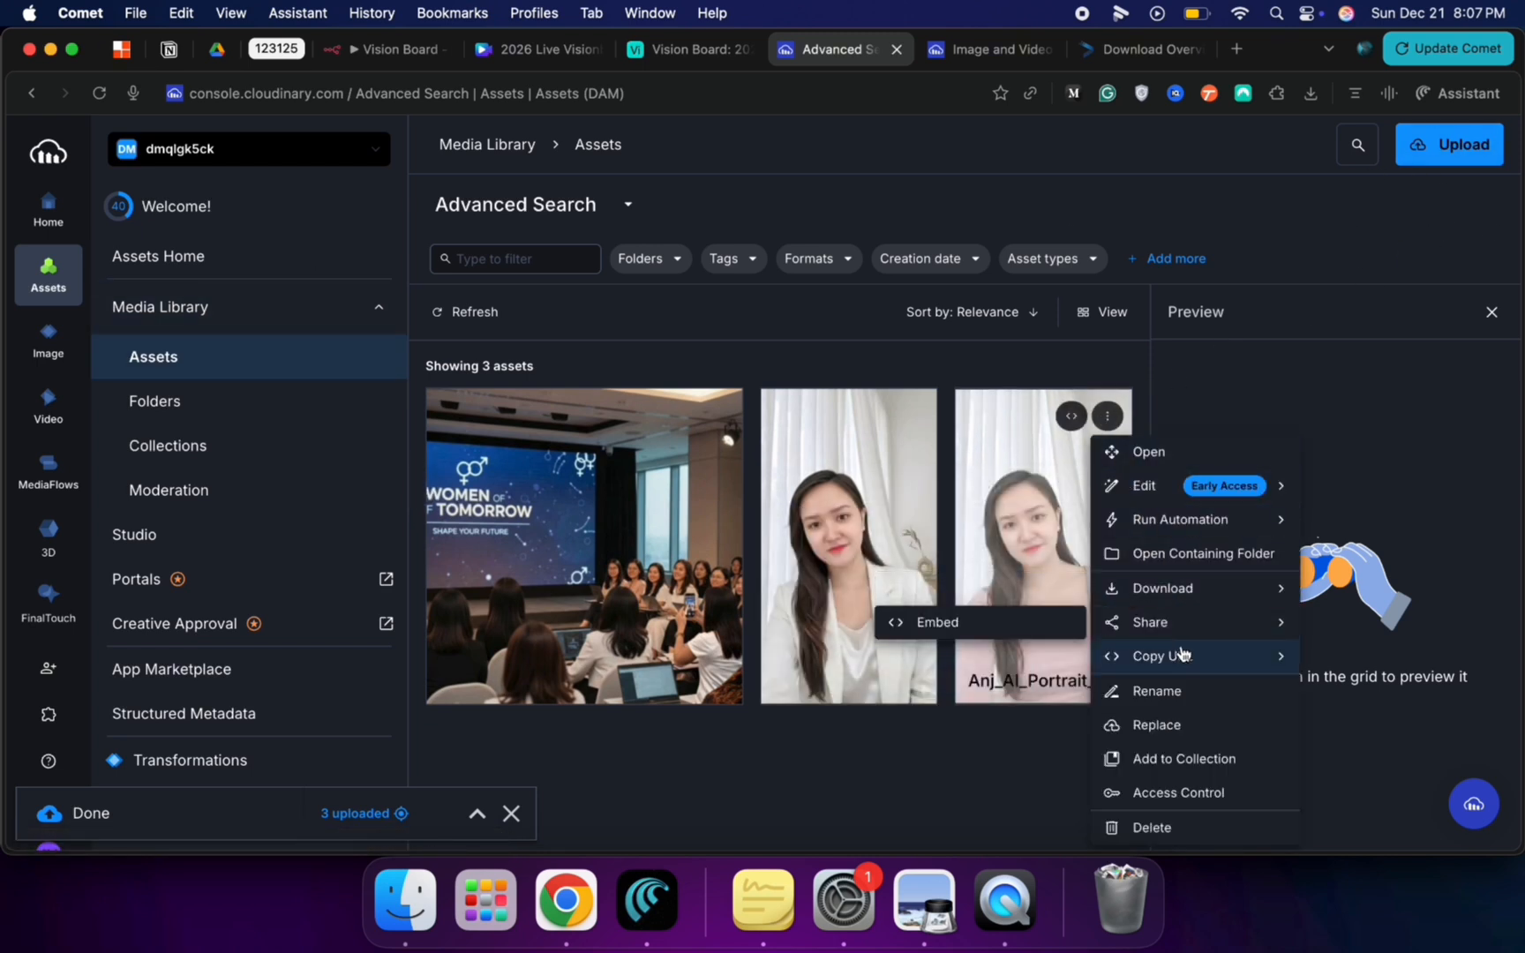
pyautogui.moveTo(1182, 654)
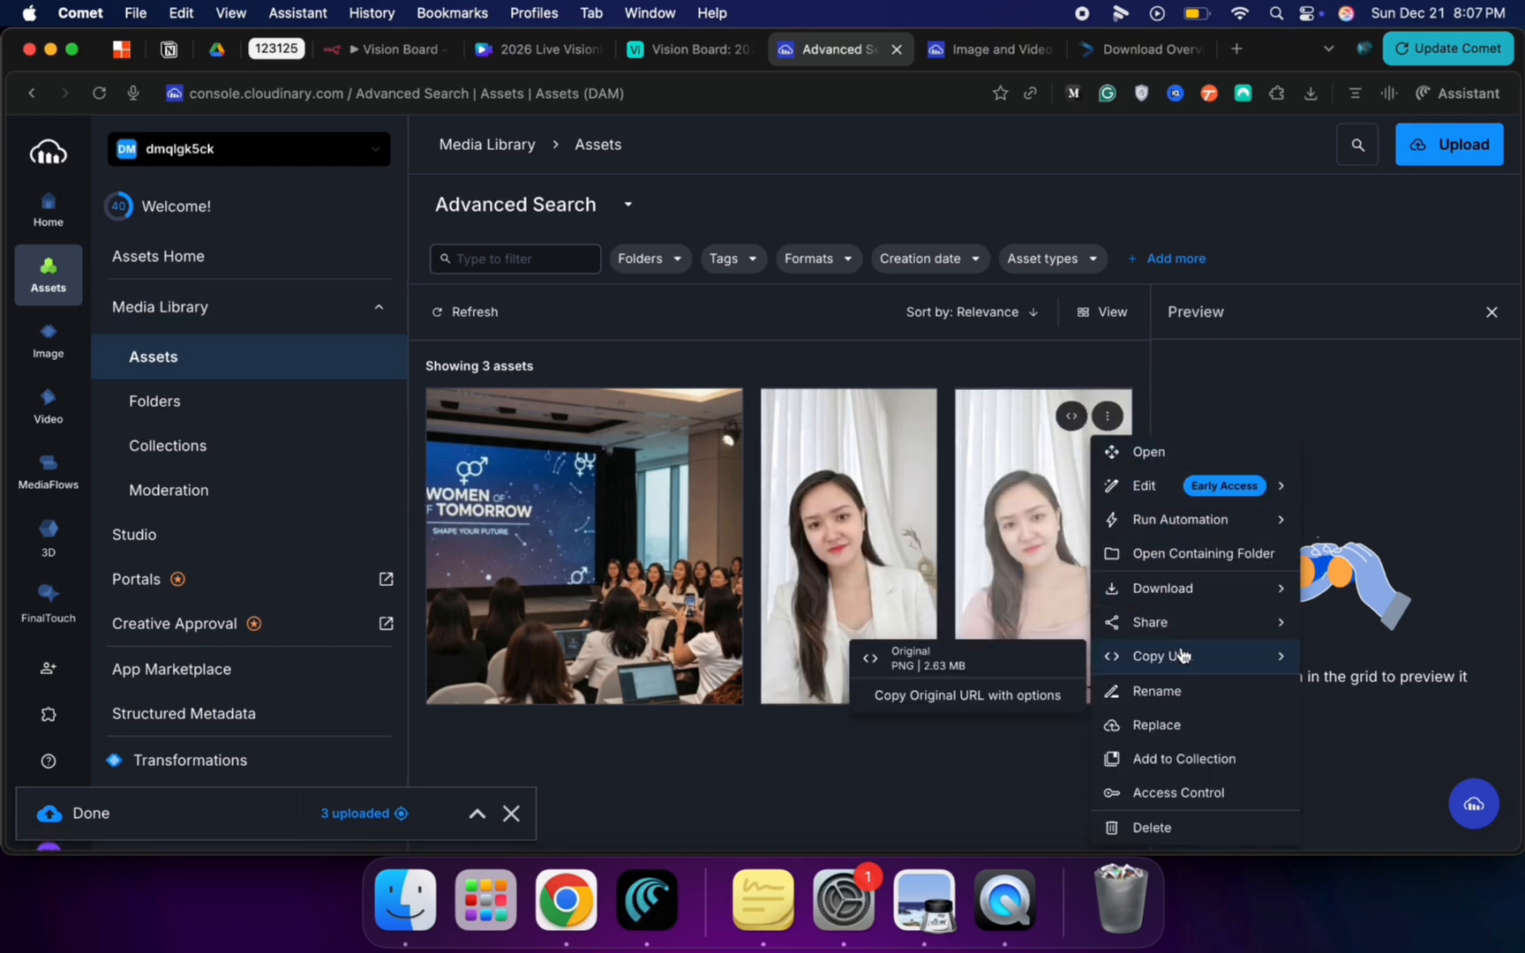
pyautogui.click(1001, 663)
# Step: Copy the original JPG URL of the portrait with the white blazer
pyautogui.click(912, 414)
pyautogui.moveTo(953, 584)
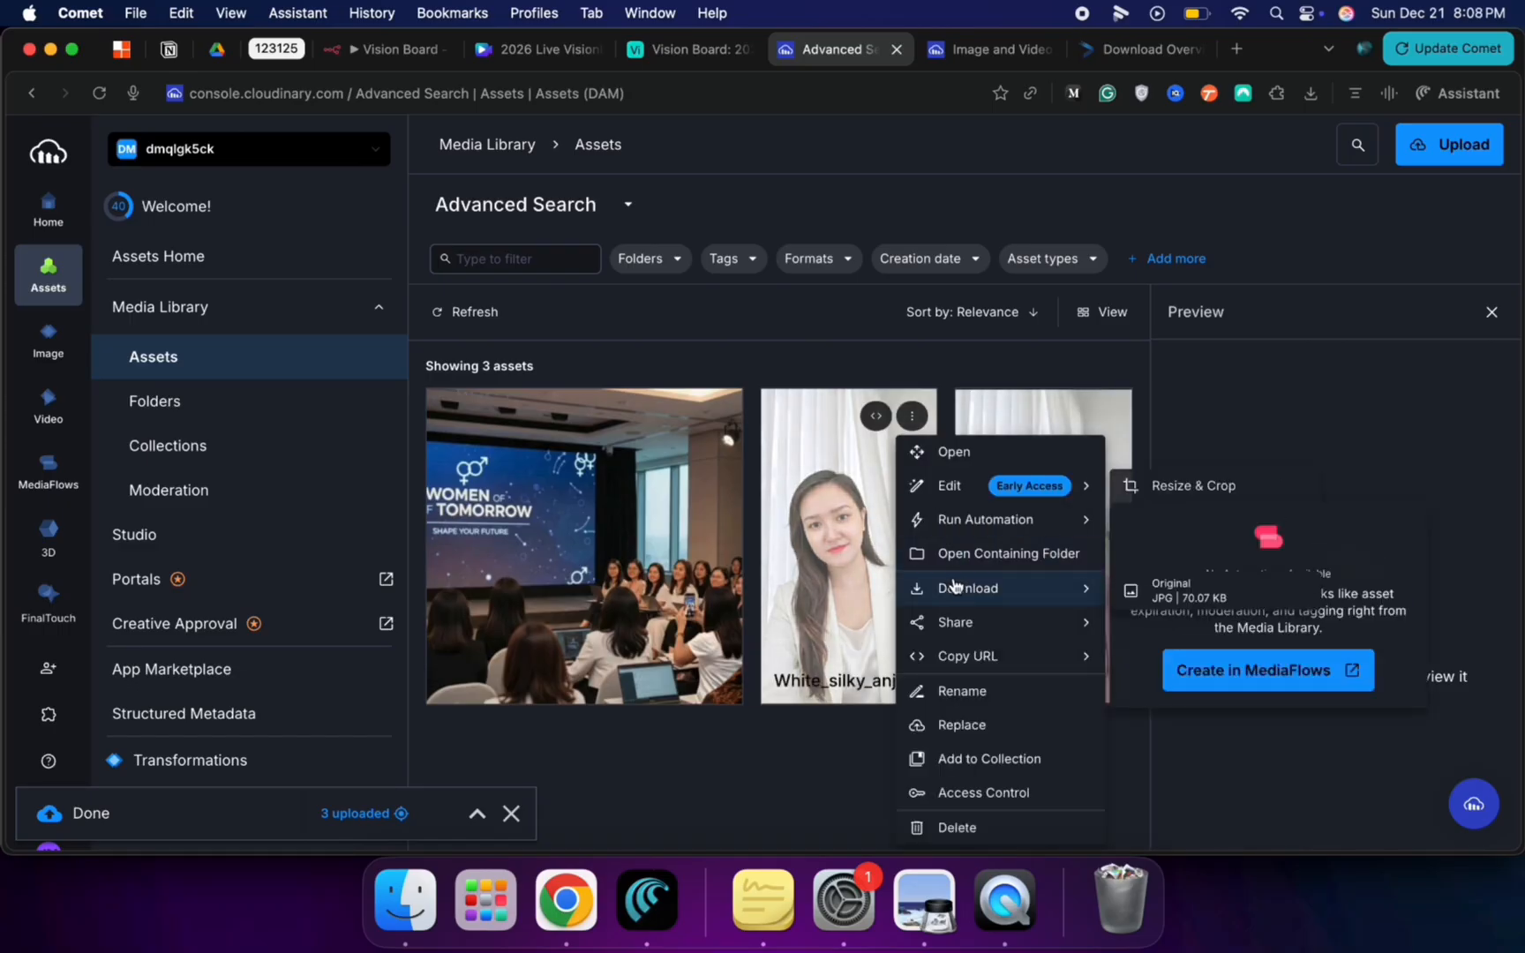
pyautogui.moveTo(1002, 657)
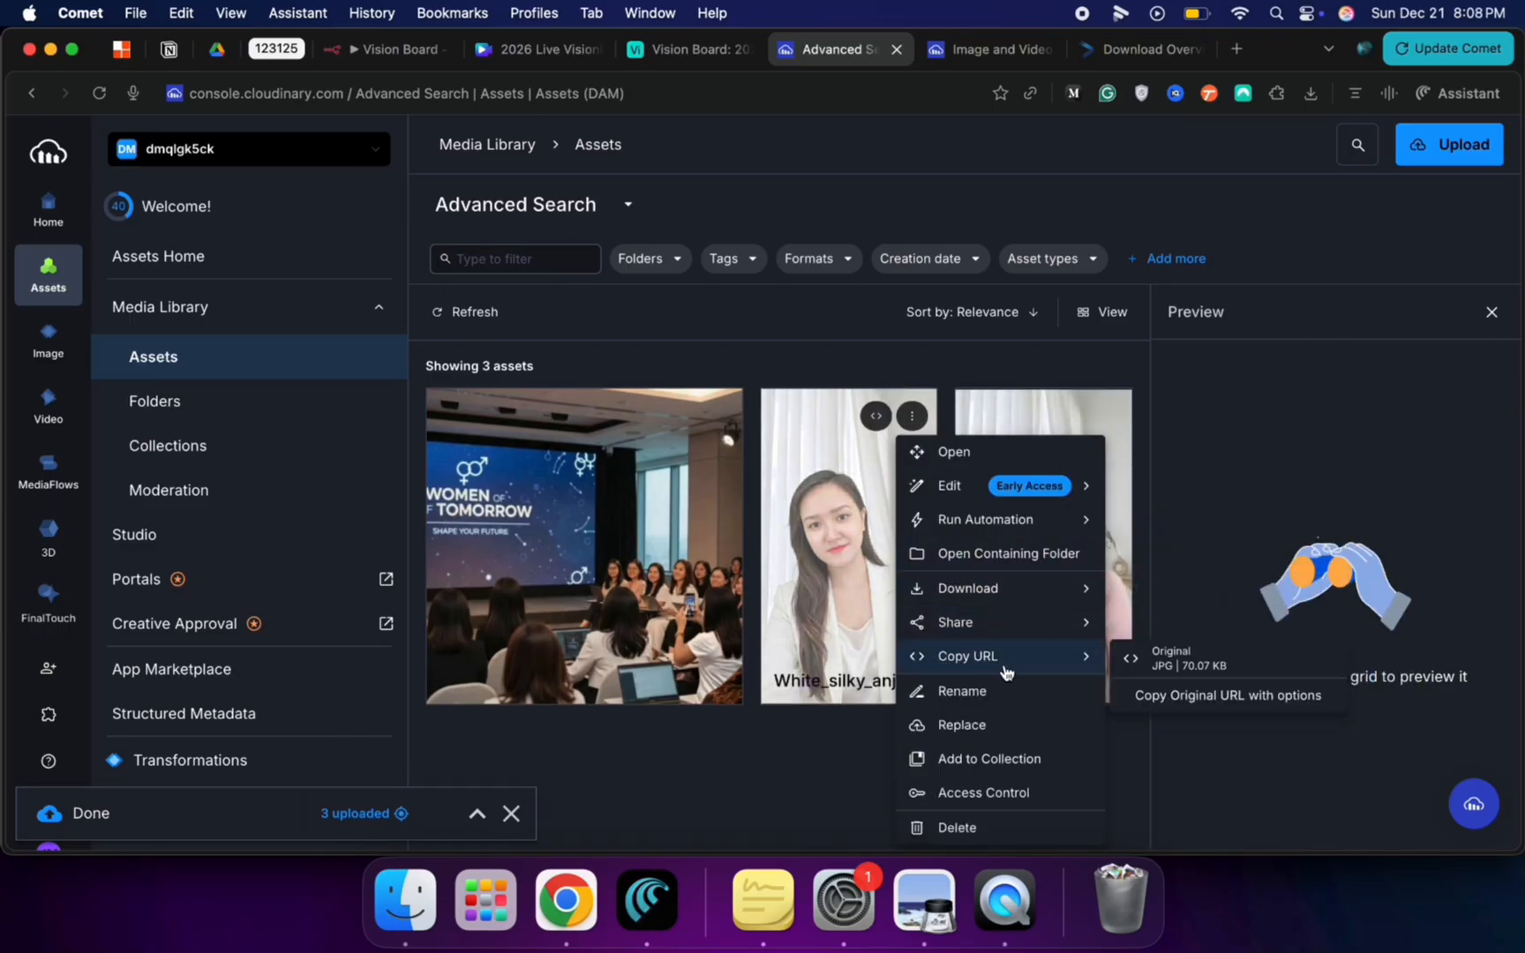
pyautogui.click(1152, 671)
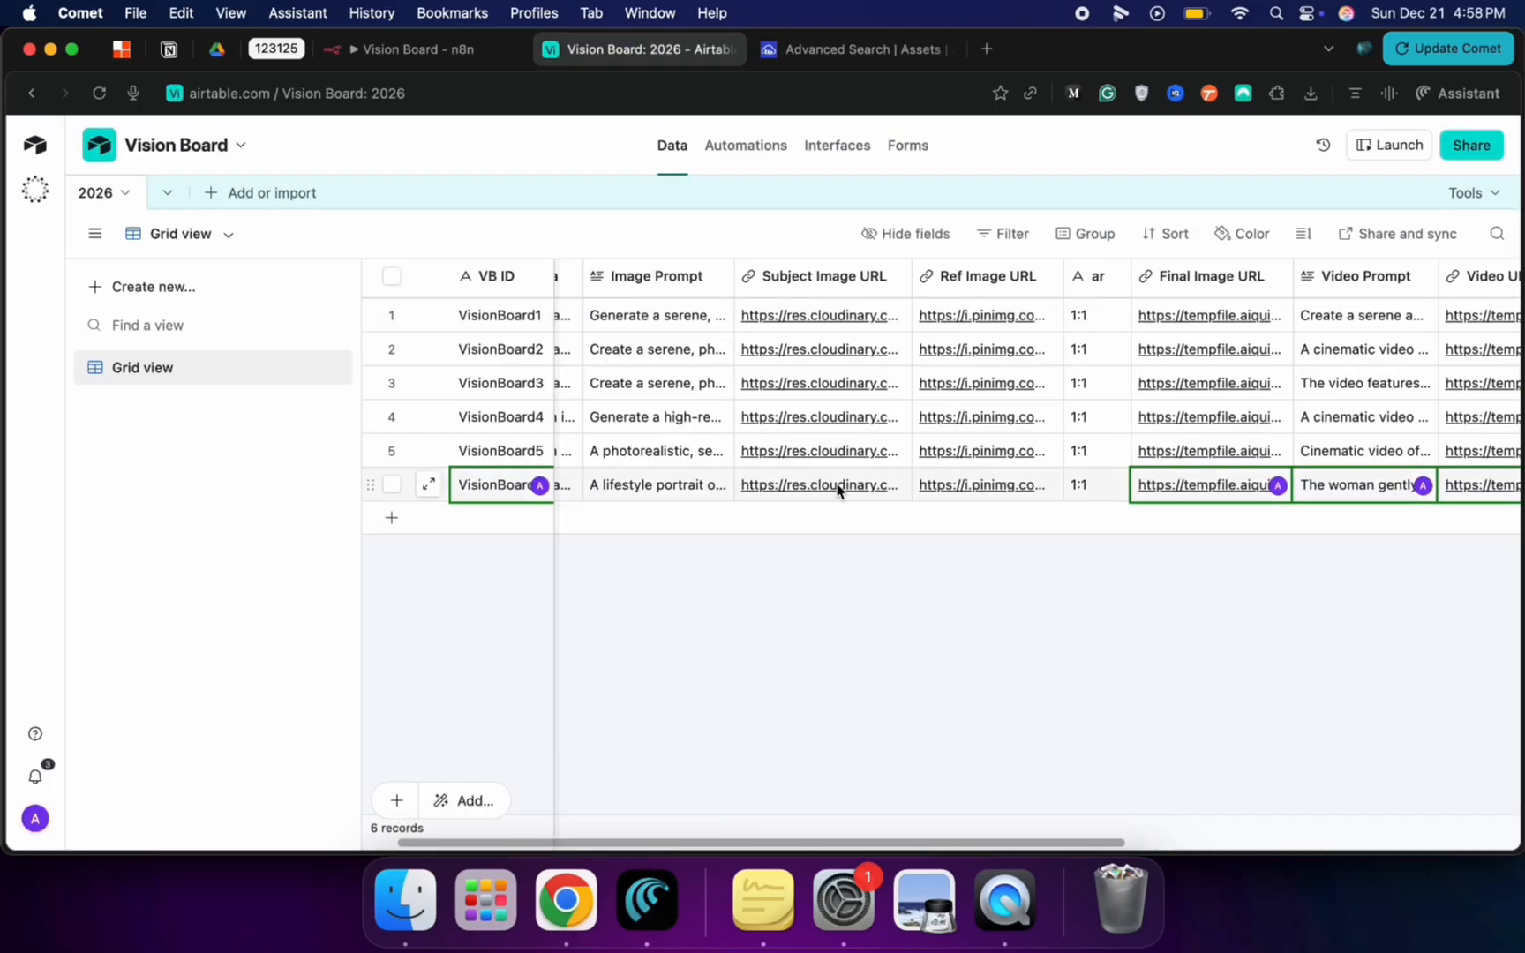
# Step: In the Airtable Vision Board base, view the linked subject image of VisionBoard6, close it, and follow the record's reference image link
pyautogui.click(826, 490)
pyautogui.click(821, 486)
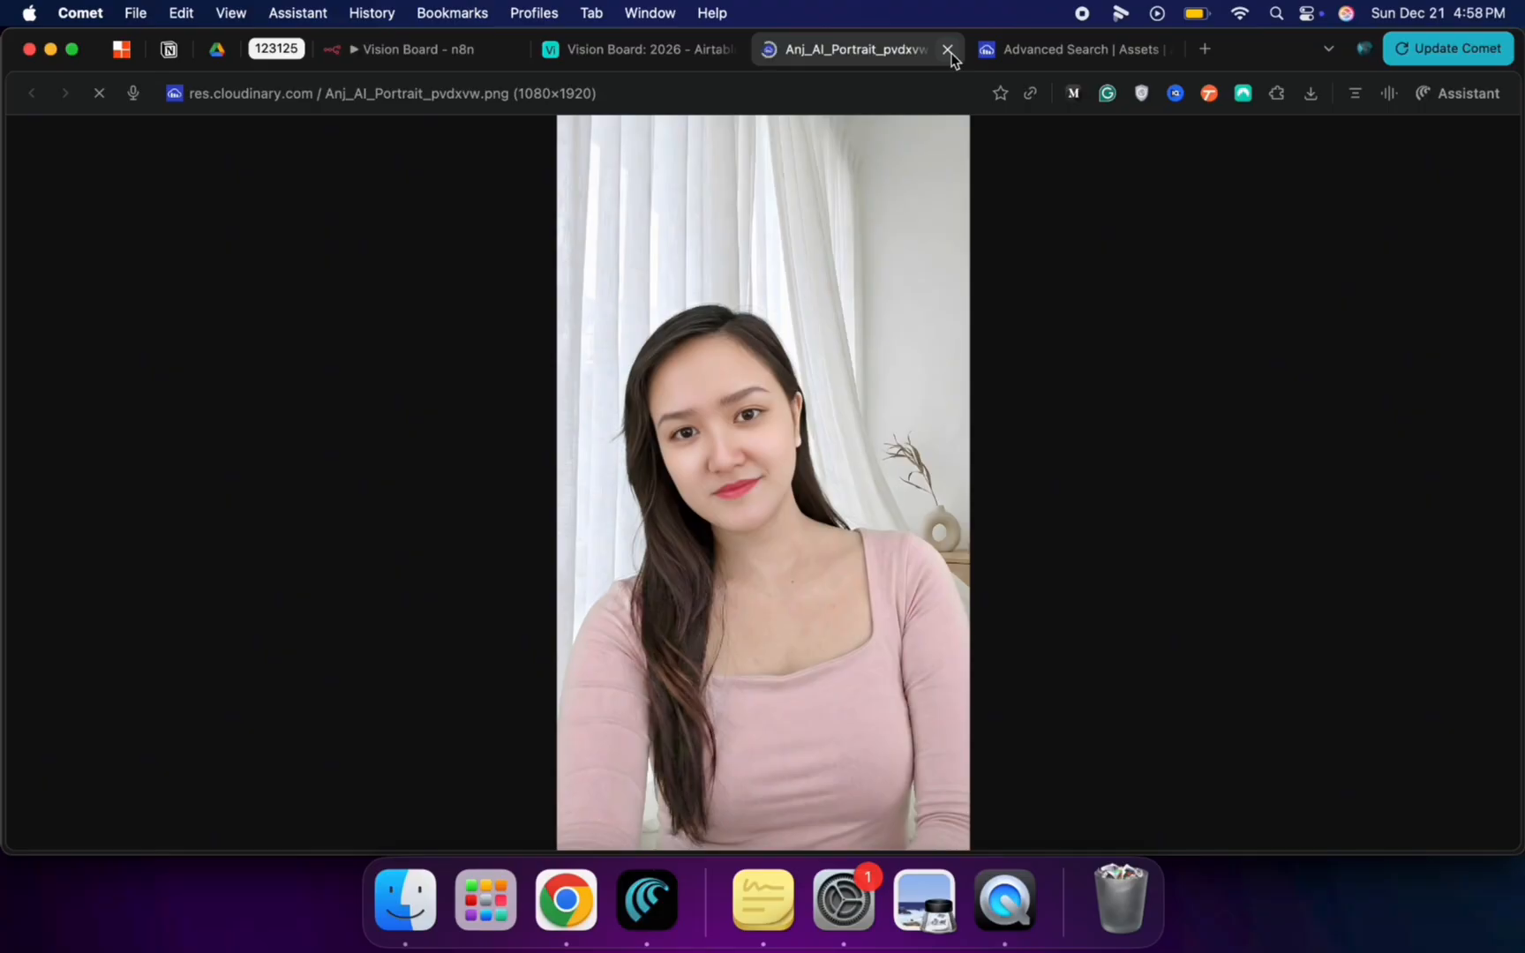
pyautogui.click(947, 51)
pyautogui.click(955, 491)
pyautogui.click(955, 490)
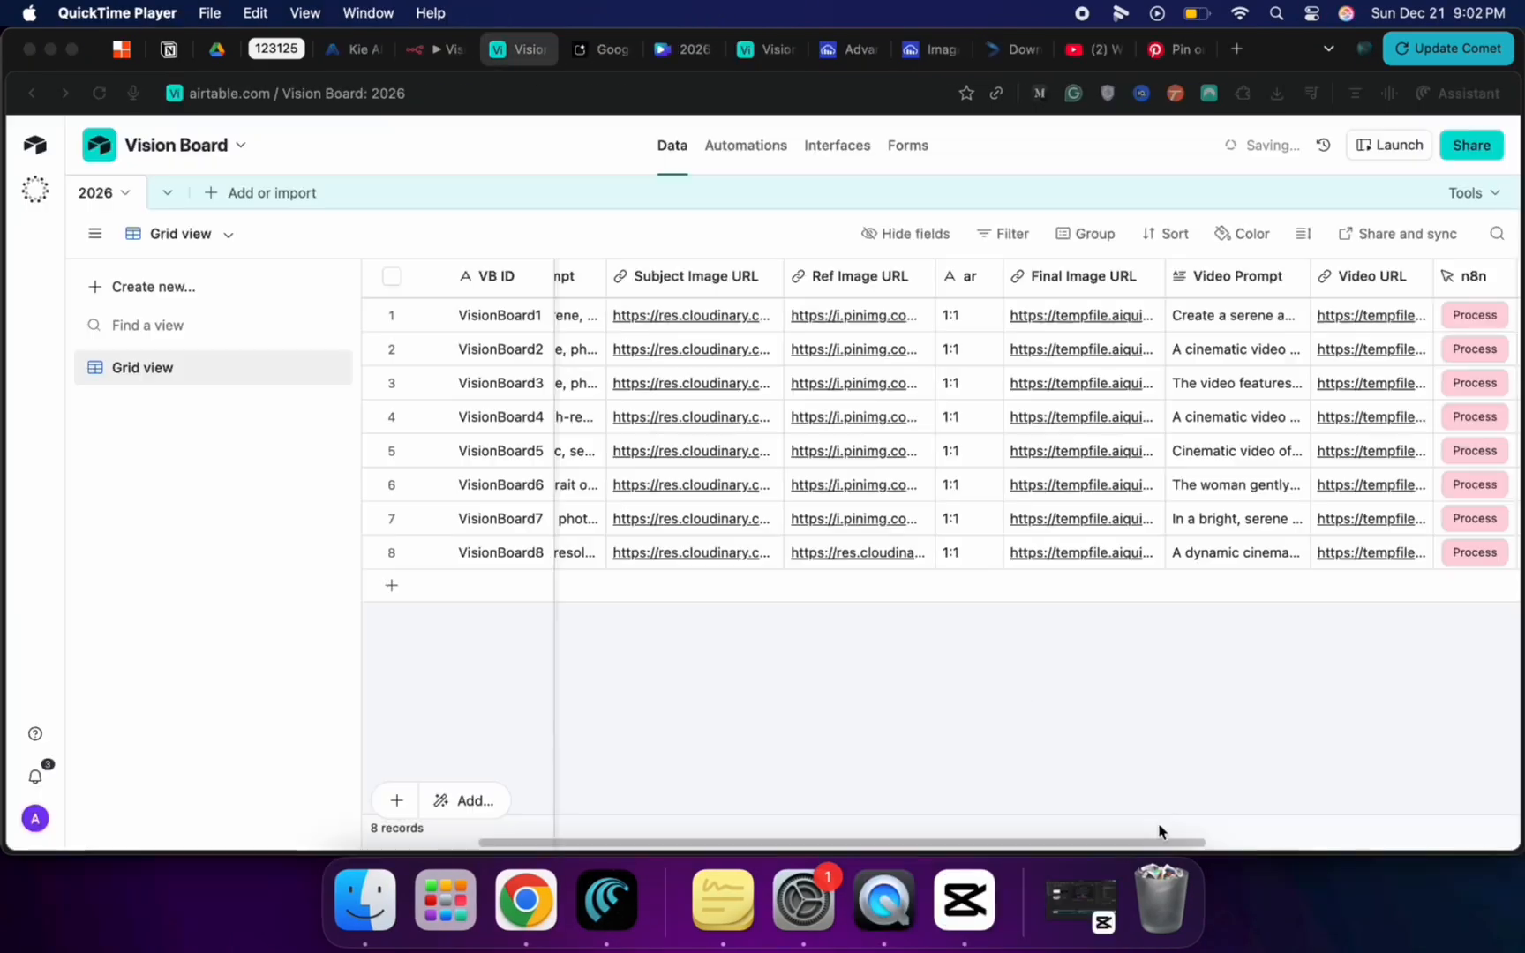
# Step: Examine the columns of the 2026 table from the idea and image prompts through to the status and error fields
pyautogui.hscroll(-5, 933, 568)
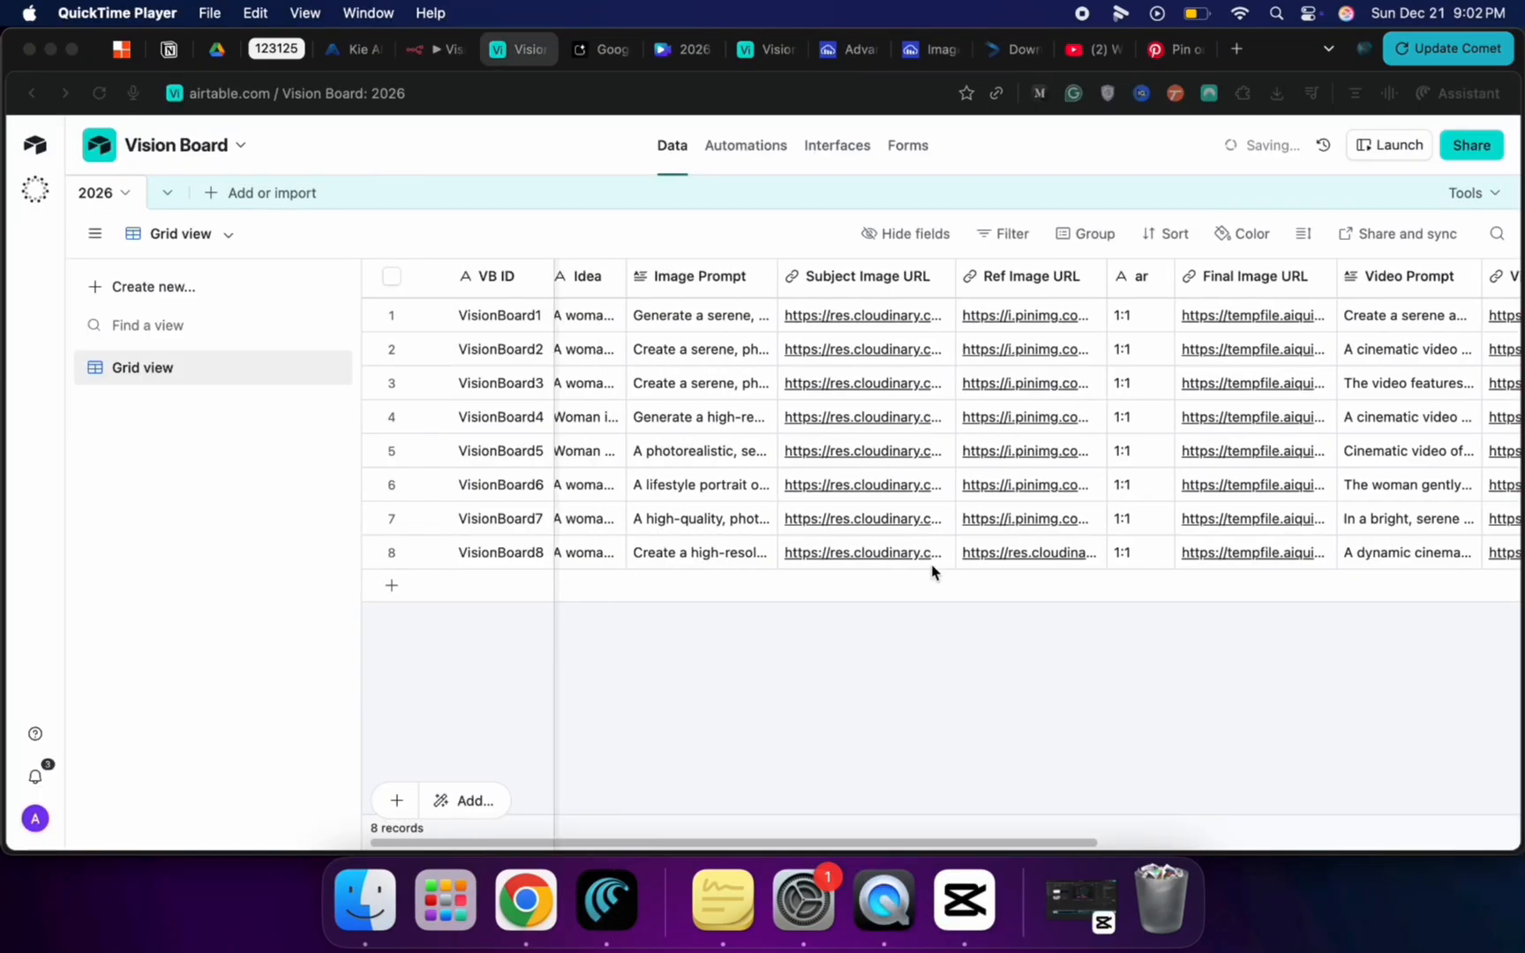
pyautogui.hscroll(6, 932, 572)
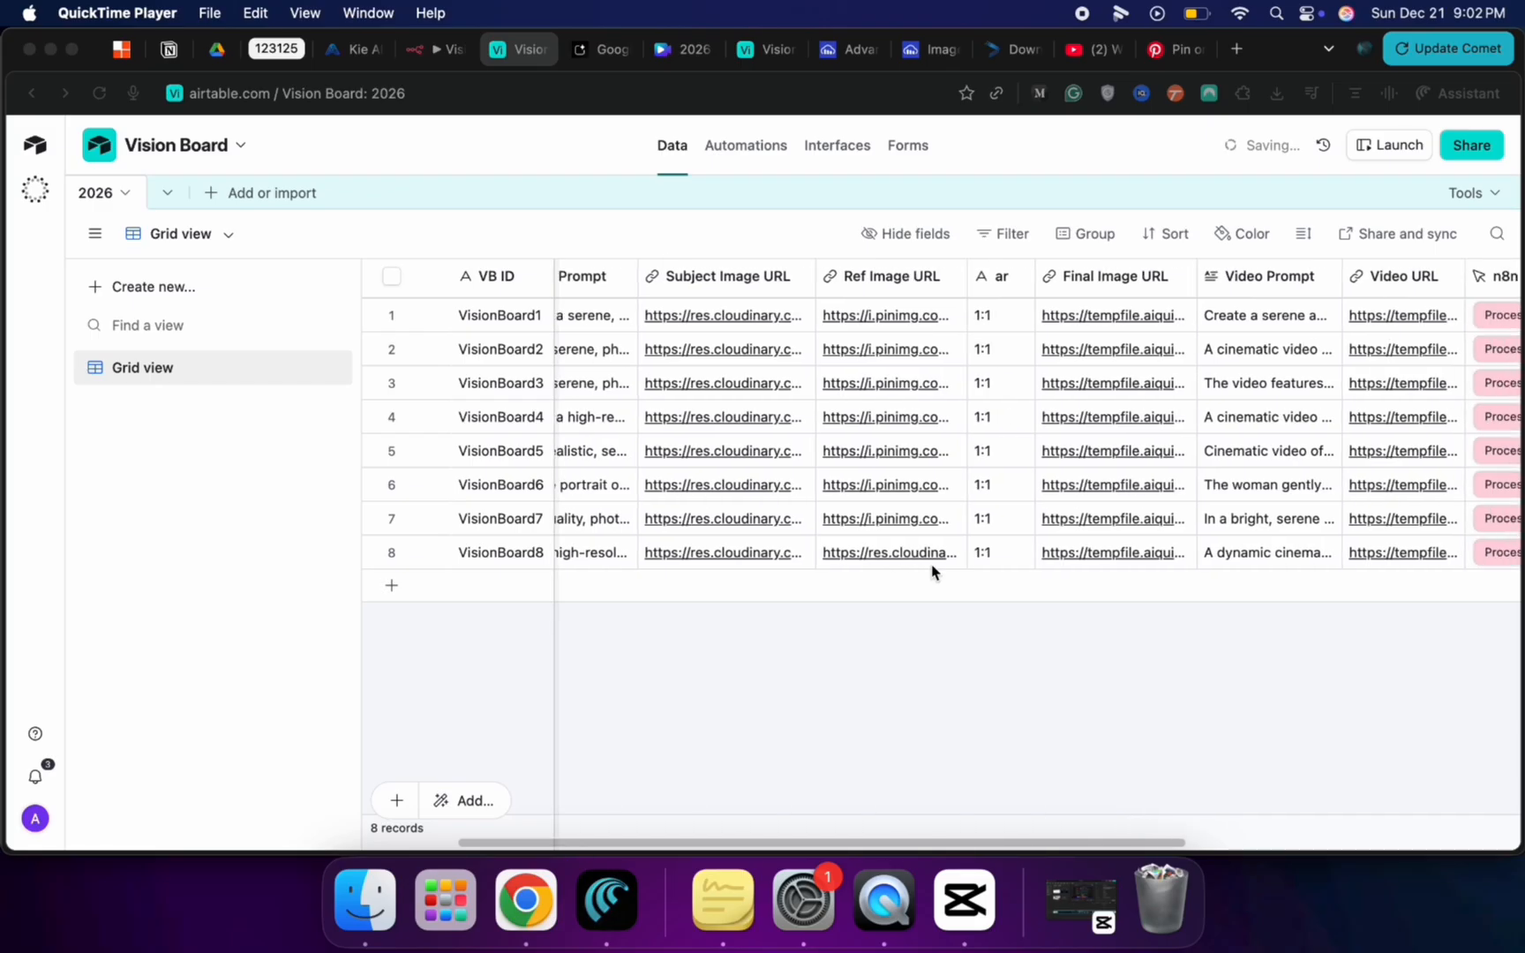
pyautogui.hscroll(-5, 932, 571)
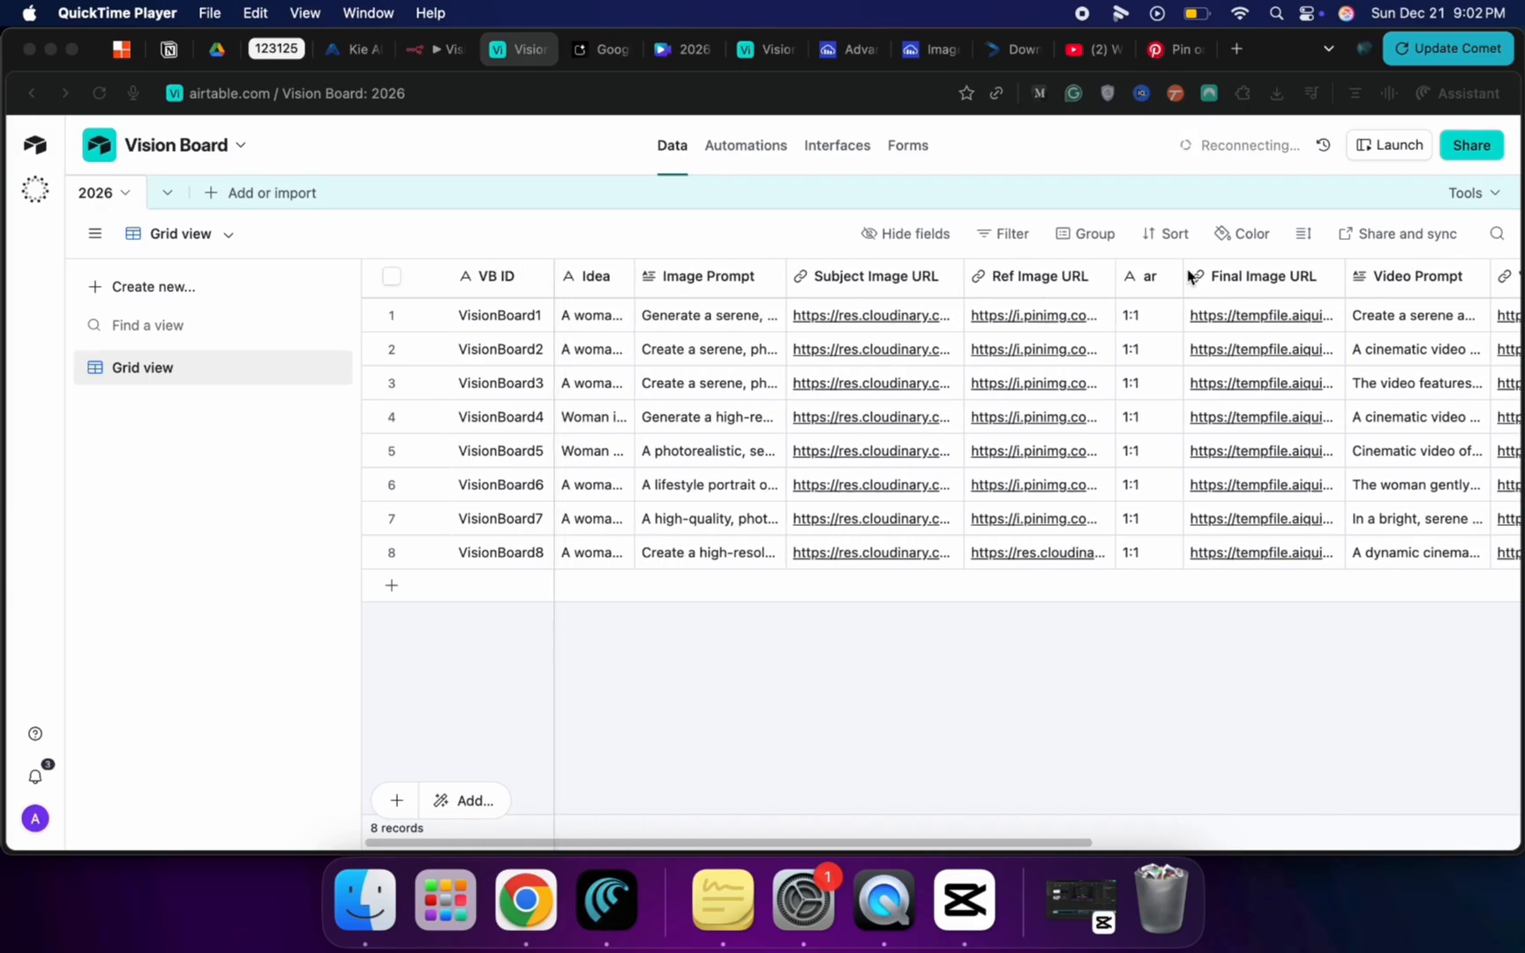
pyautogui.hscroll(6, 1188, 276)
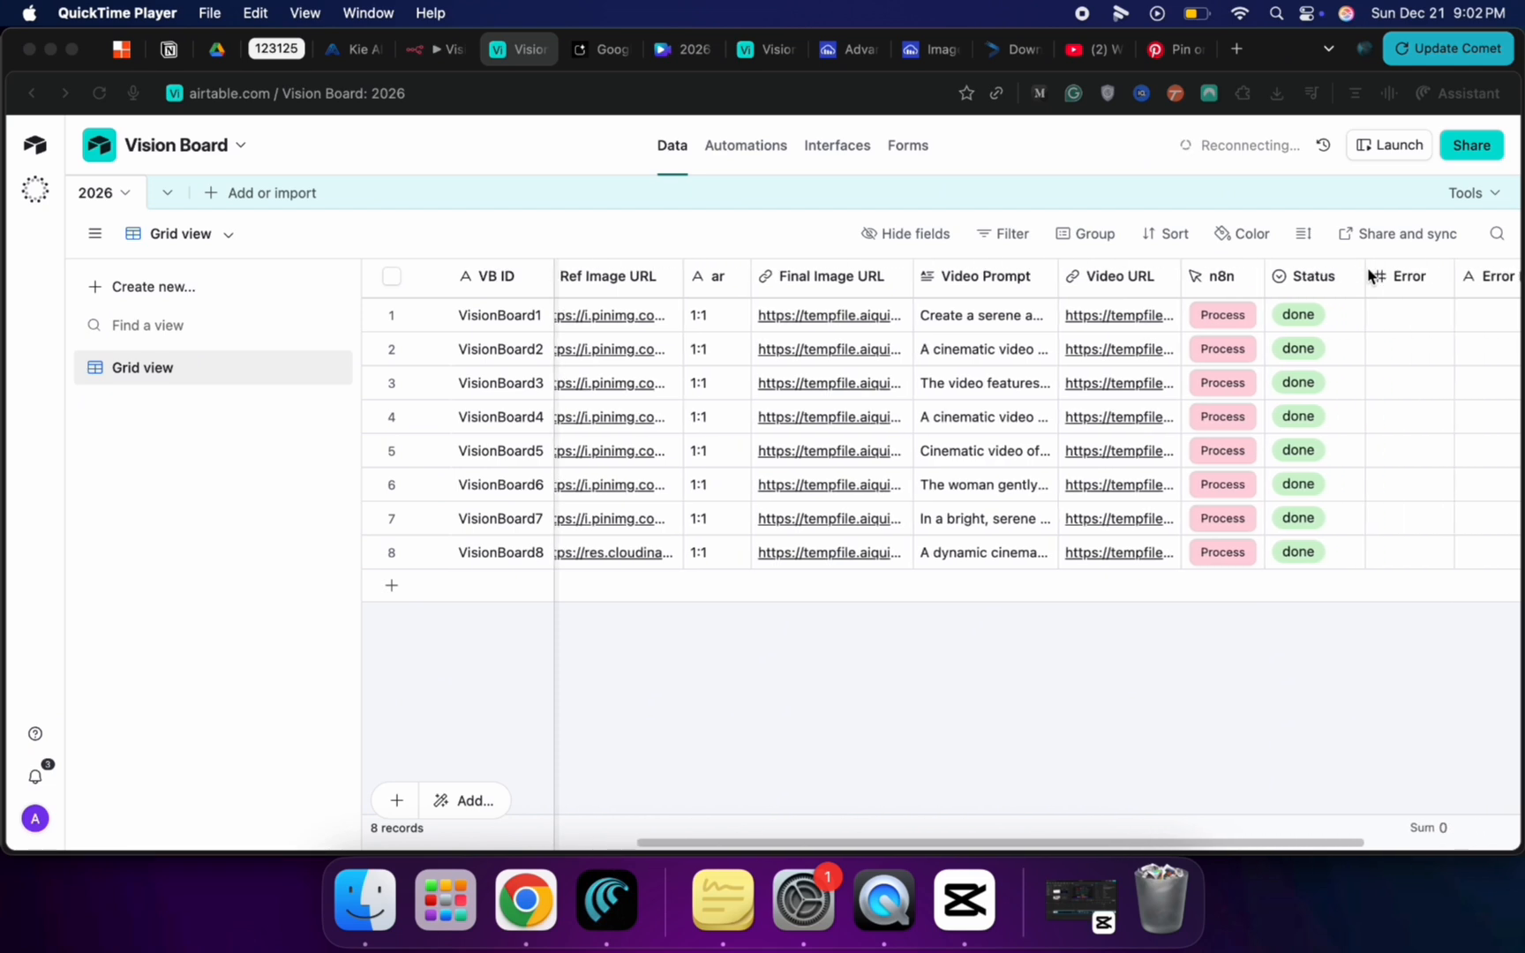
pyautogui.hscroll(-5, 1096, 326)
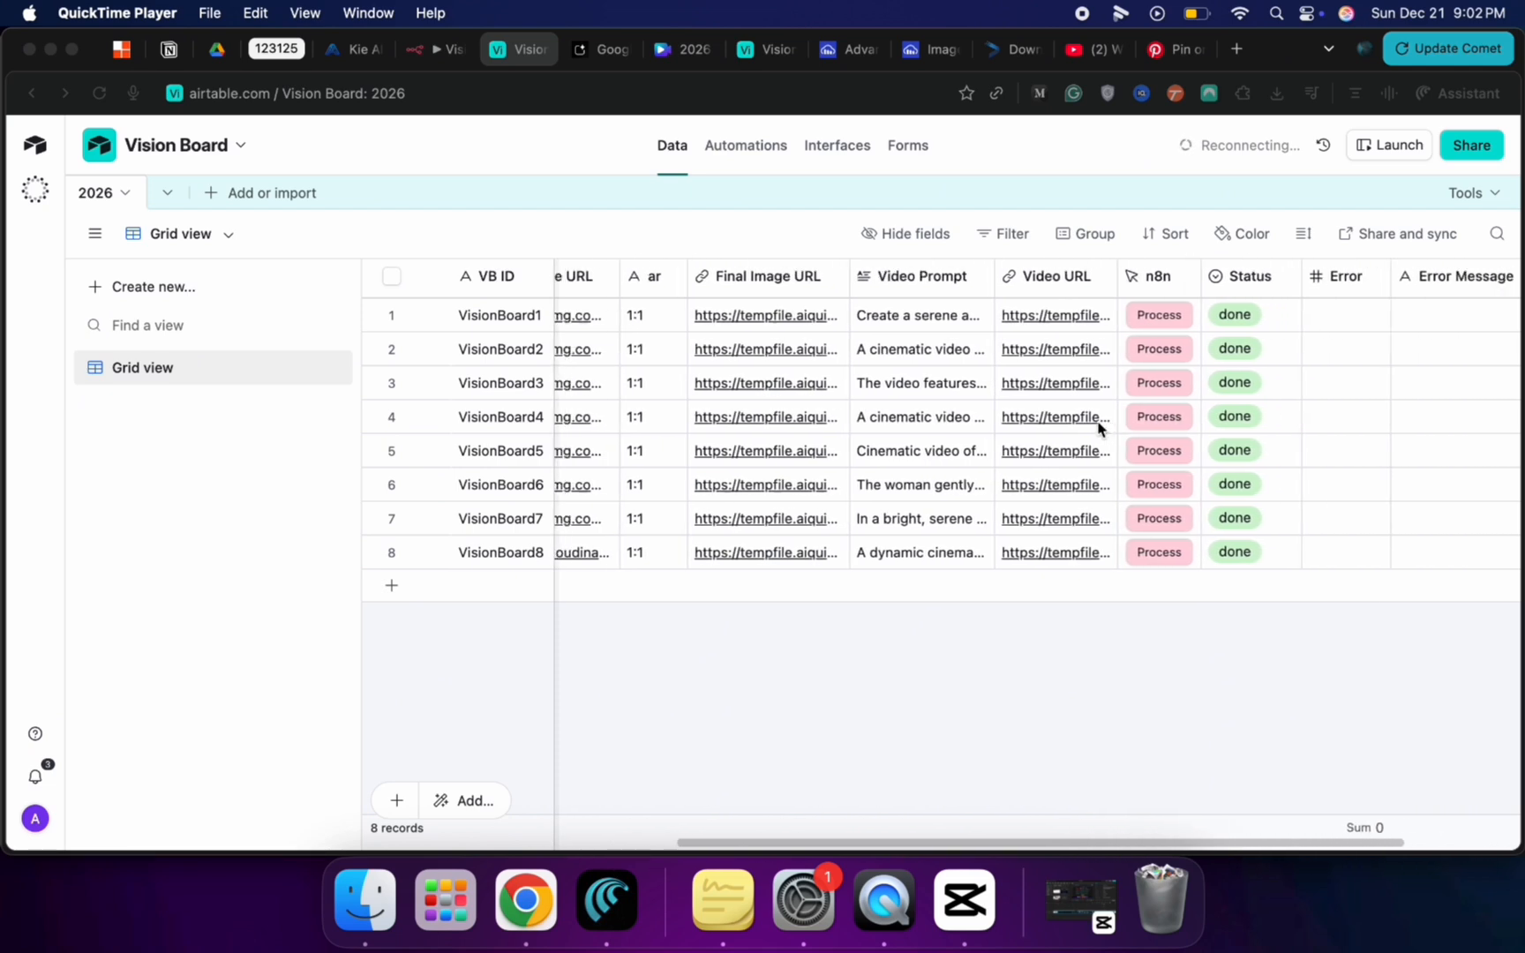
# Step: Start a new personal access token in Airtable's Builder hub and name it "name it~"
pyautogui.click(39, 814)
pyautogui.click(39, 814)
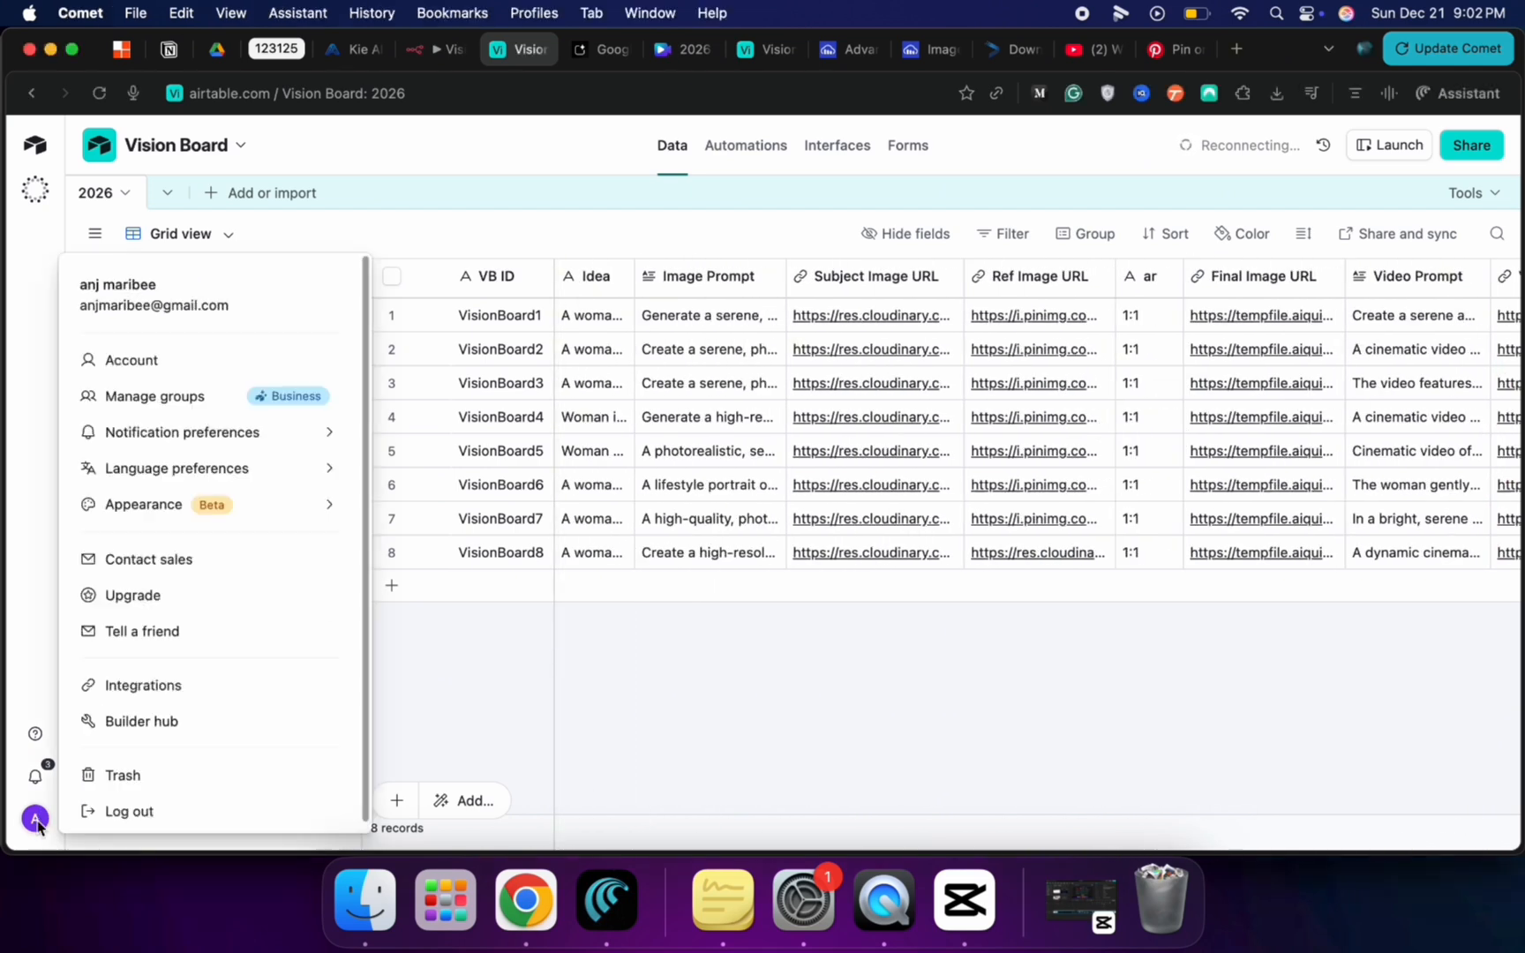
pyautogui.click(111, 723)
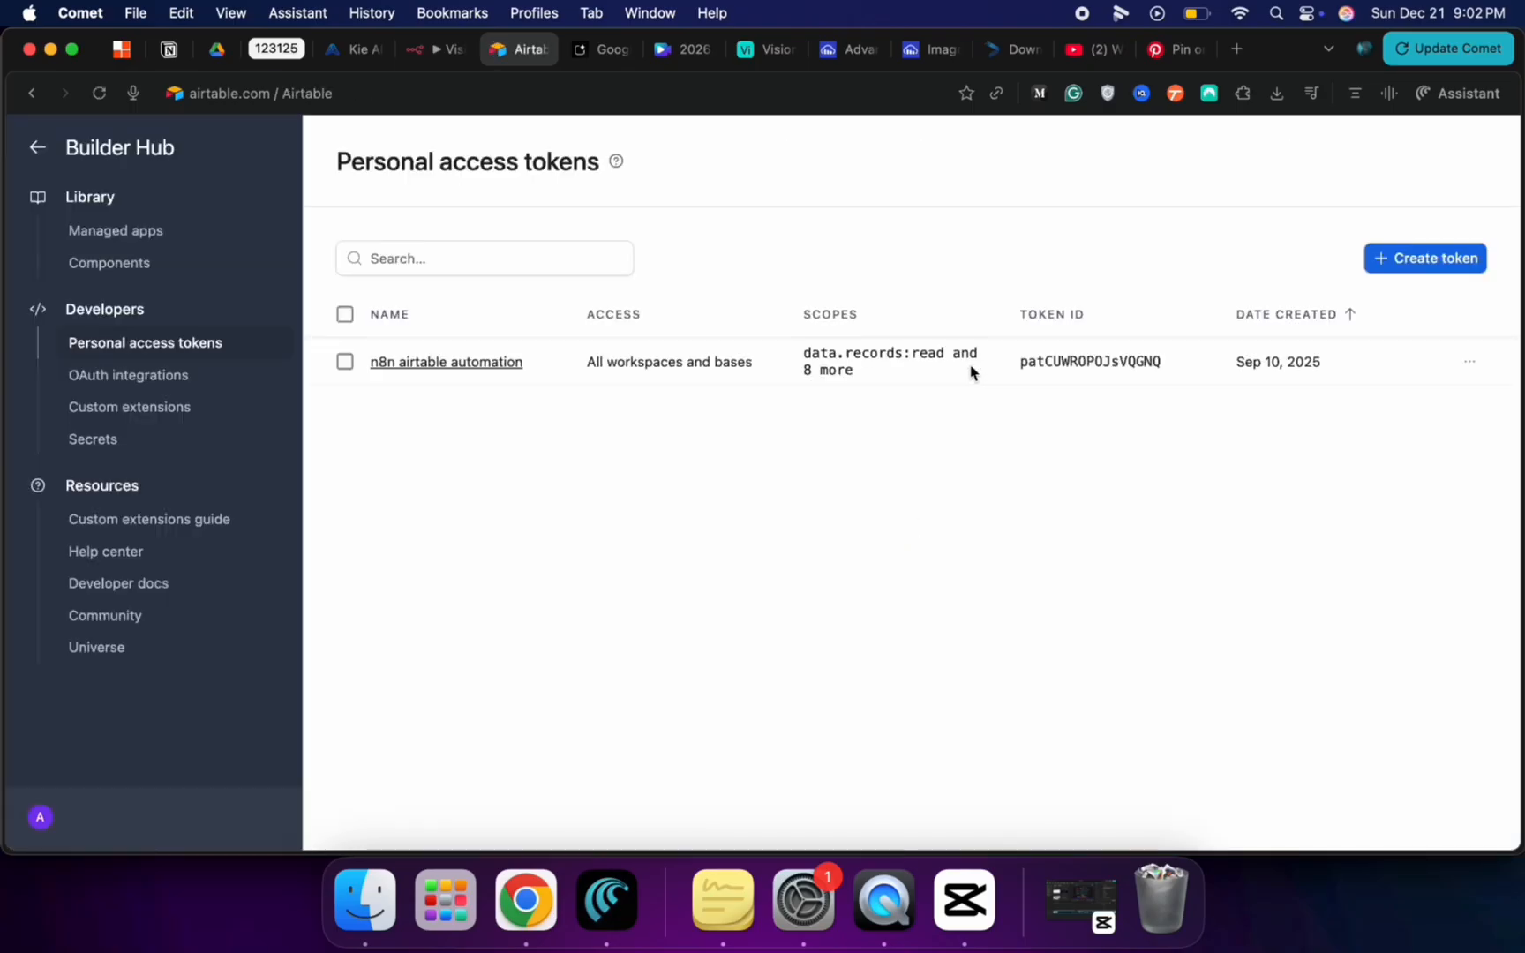
pyautogui.click(1422, 267)
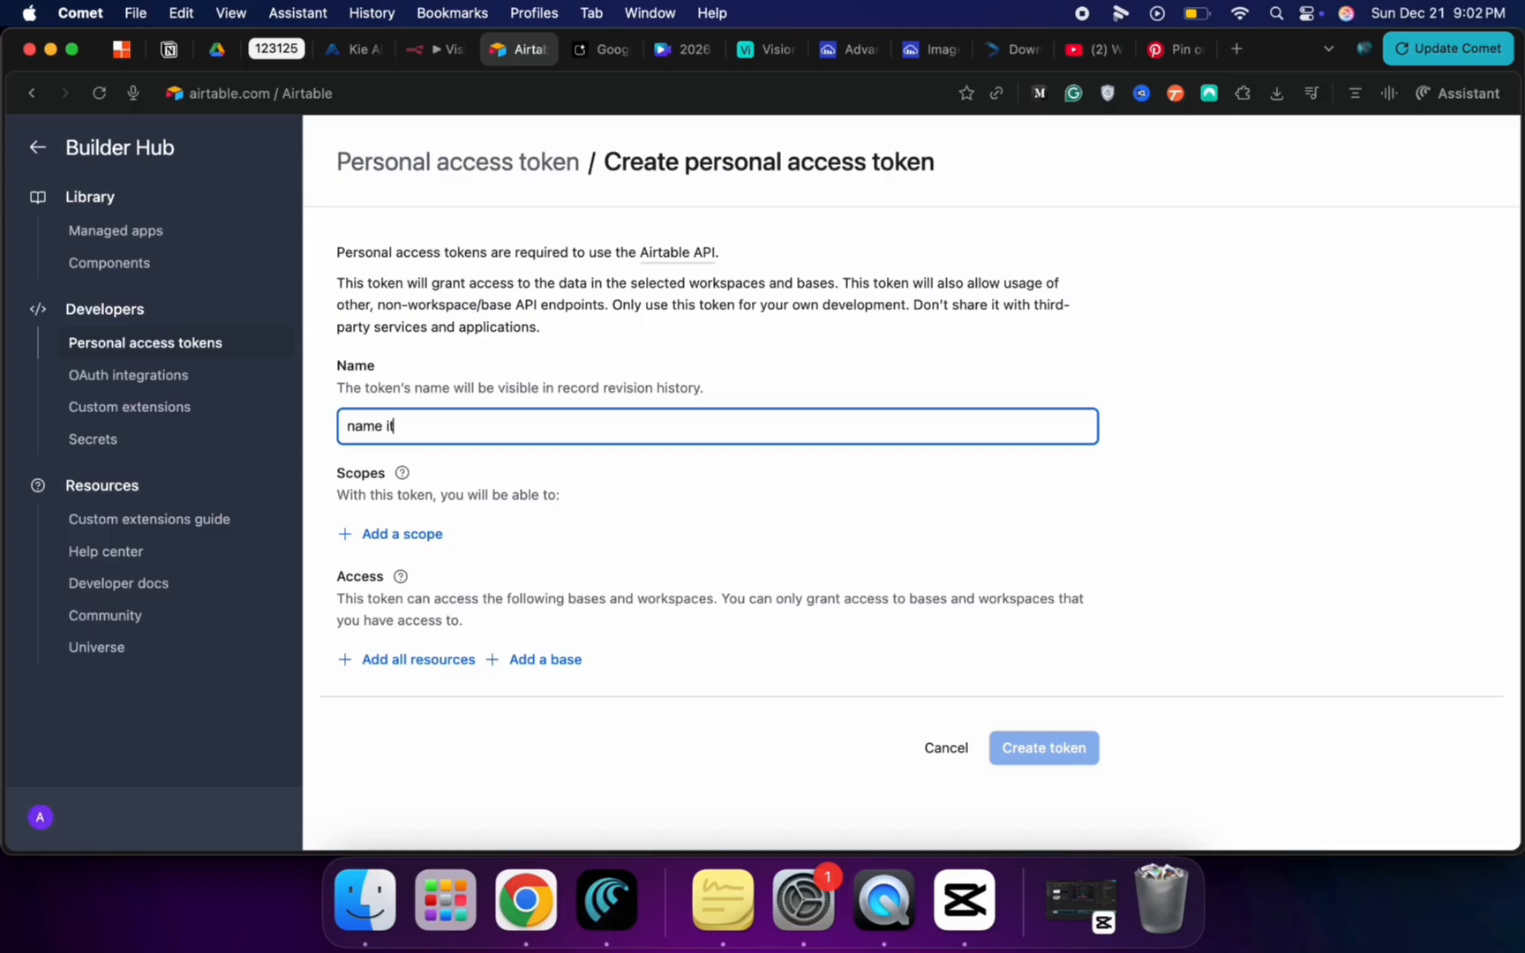
# Step: Add the scopes data.records:read, data.records:write and data.recordComments:write to the new token
pyautogui.click(373, 535)
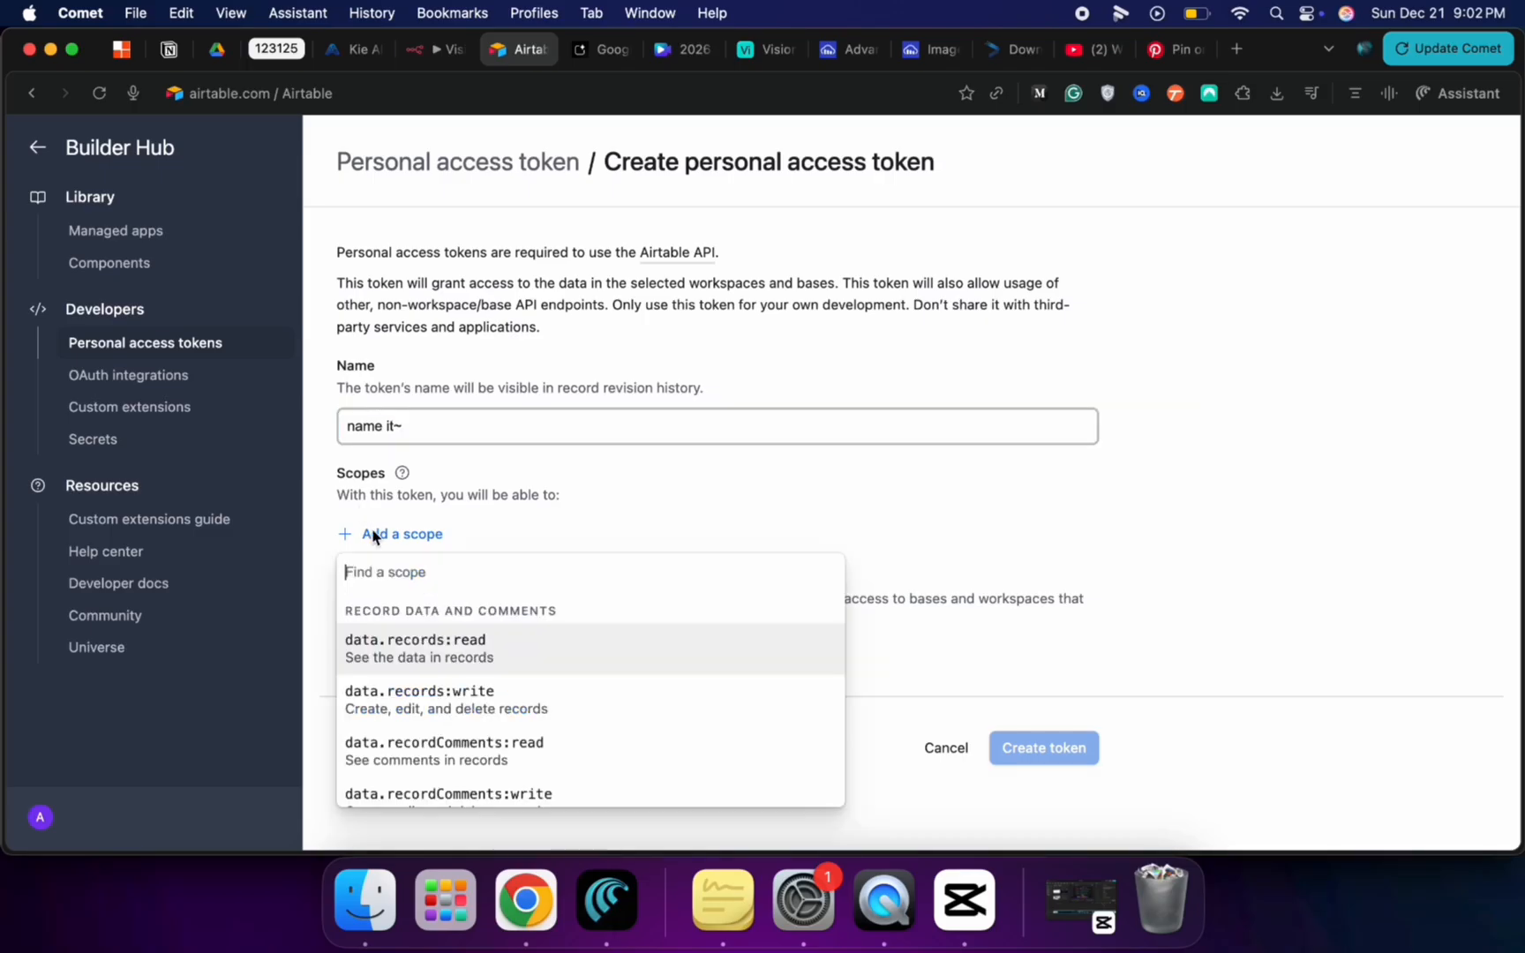
pyautogui.click(414, 653)
pyautogui.click(399, 582)
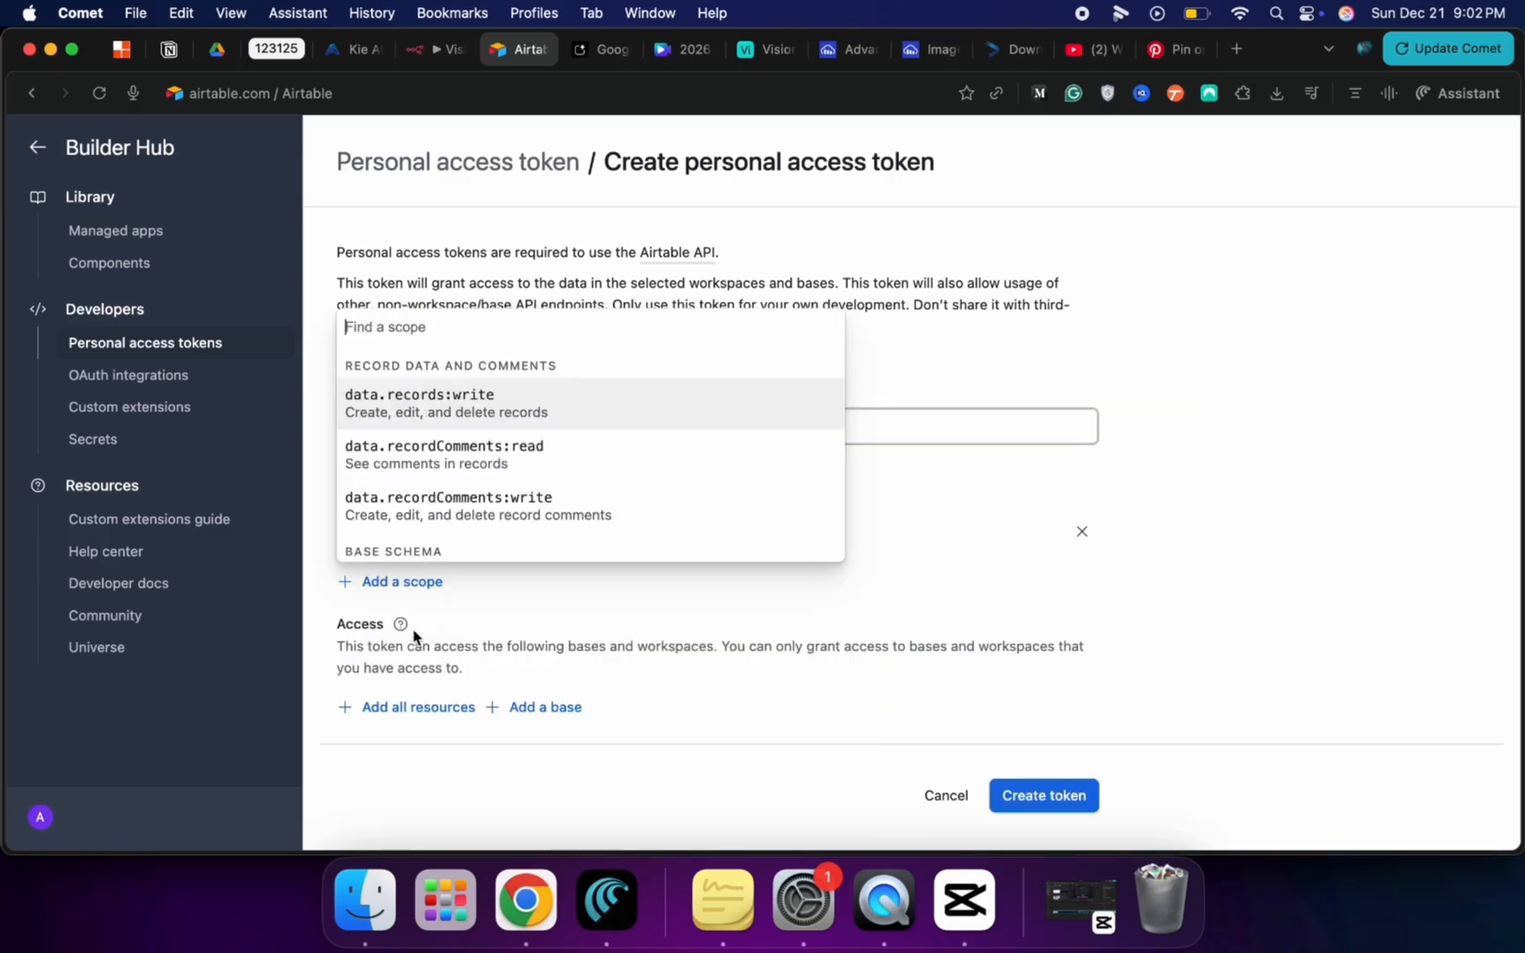
pyautogui.click(415, 392)
pyautogui.click(403, 628)
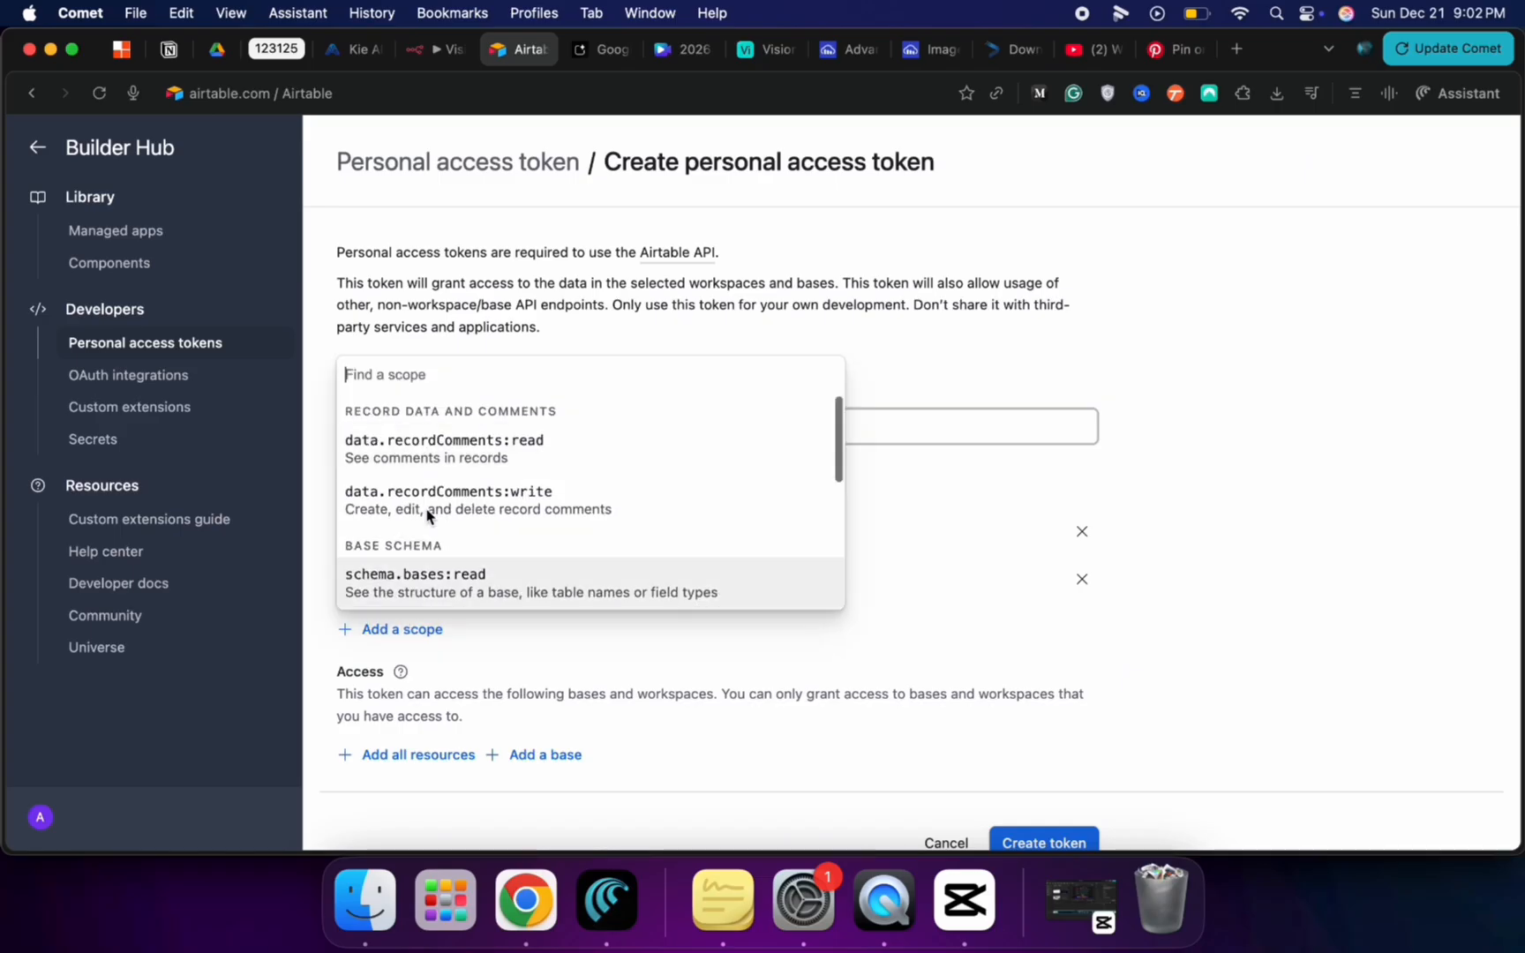
pyautogui.click(430, 491)
# Step: Add the scopes data.recordComments:read, schema.bases:write and schema.bases:read to the token
pyautogui.click(413, 678)
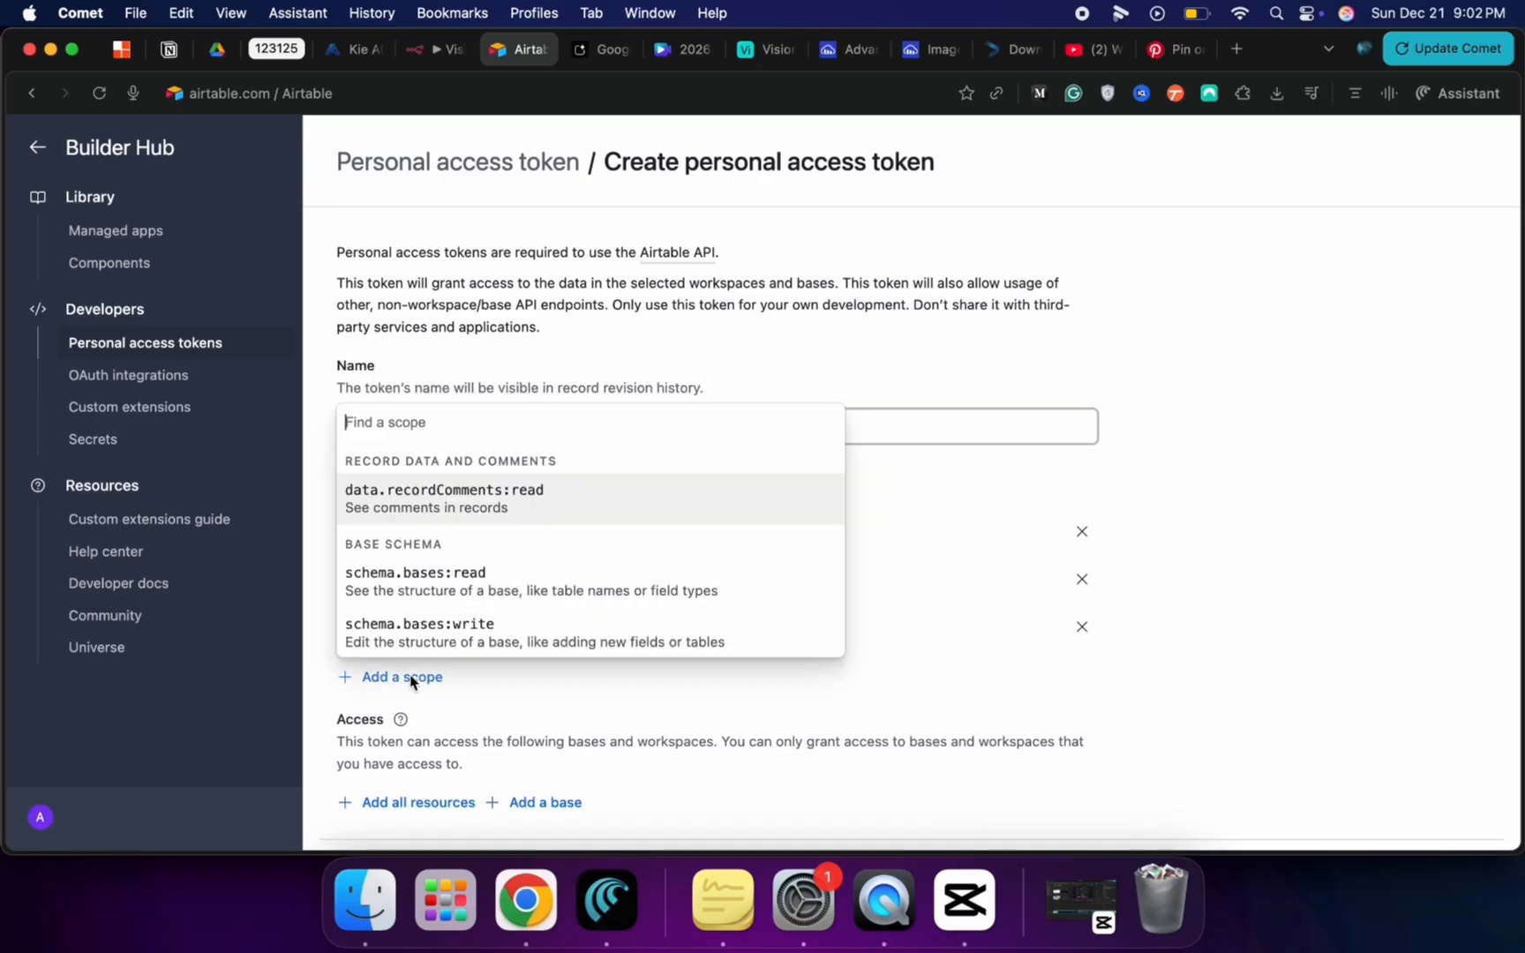
pyautogui.click(427, 528)
pyautogui.click(411, 724)
pyautogui.scroll(-1, 407, 699)
pyautogui.click(415, 579)
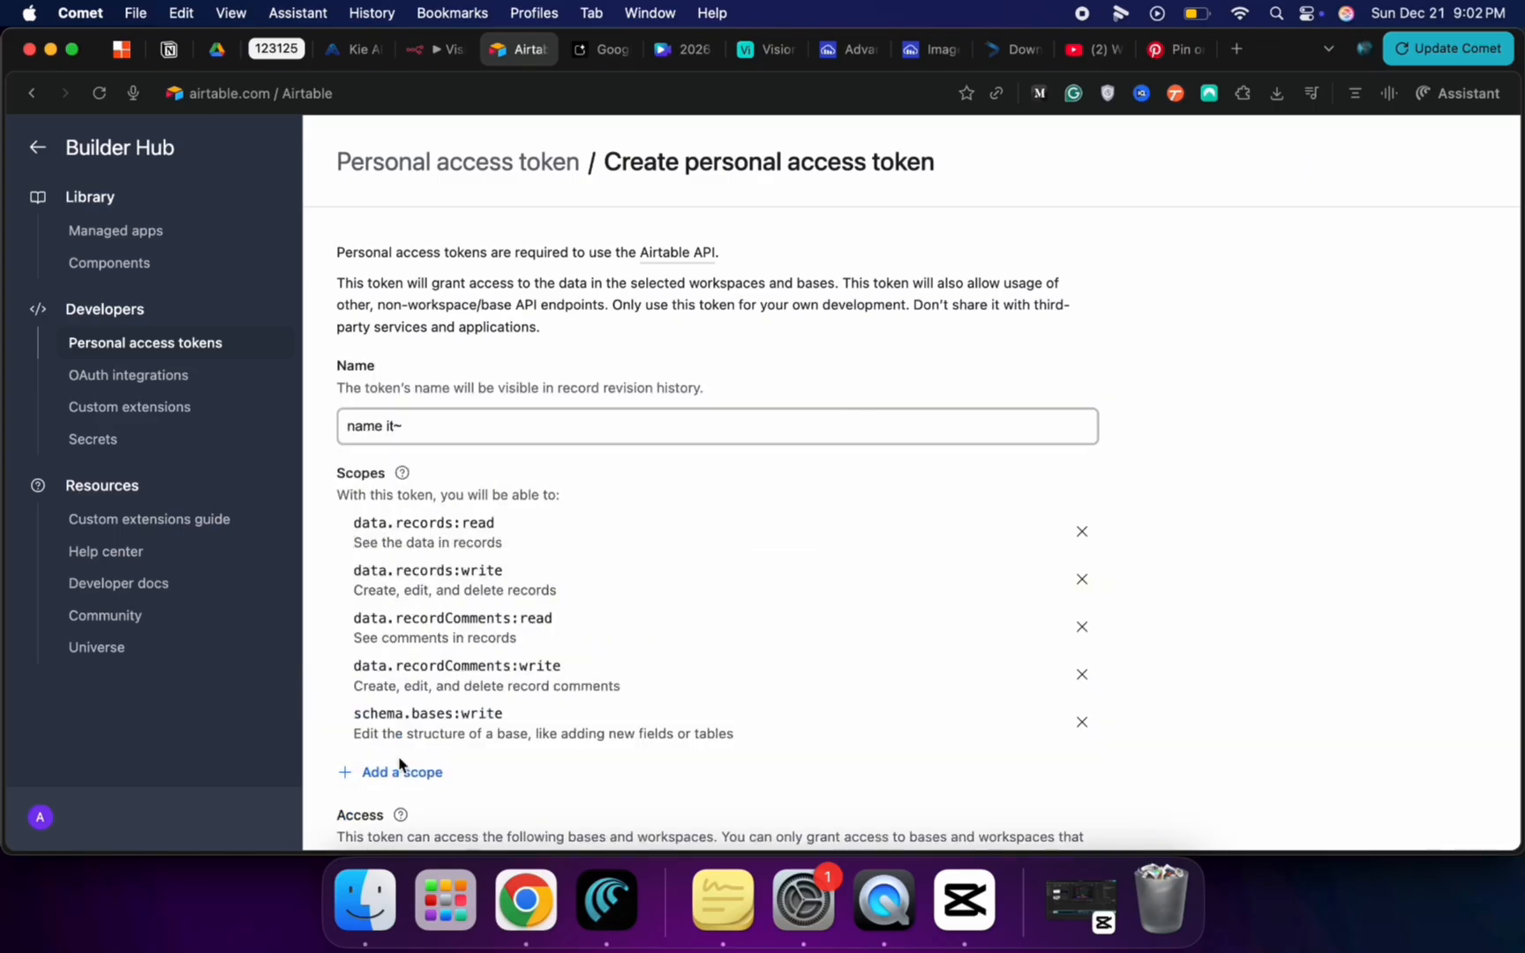
pyautogui.click(402, 772)
pyautogui.scroll(-1, 428, 584)
pyautogui.click(428, 583)
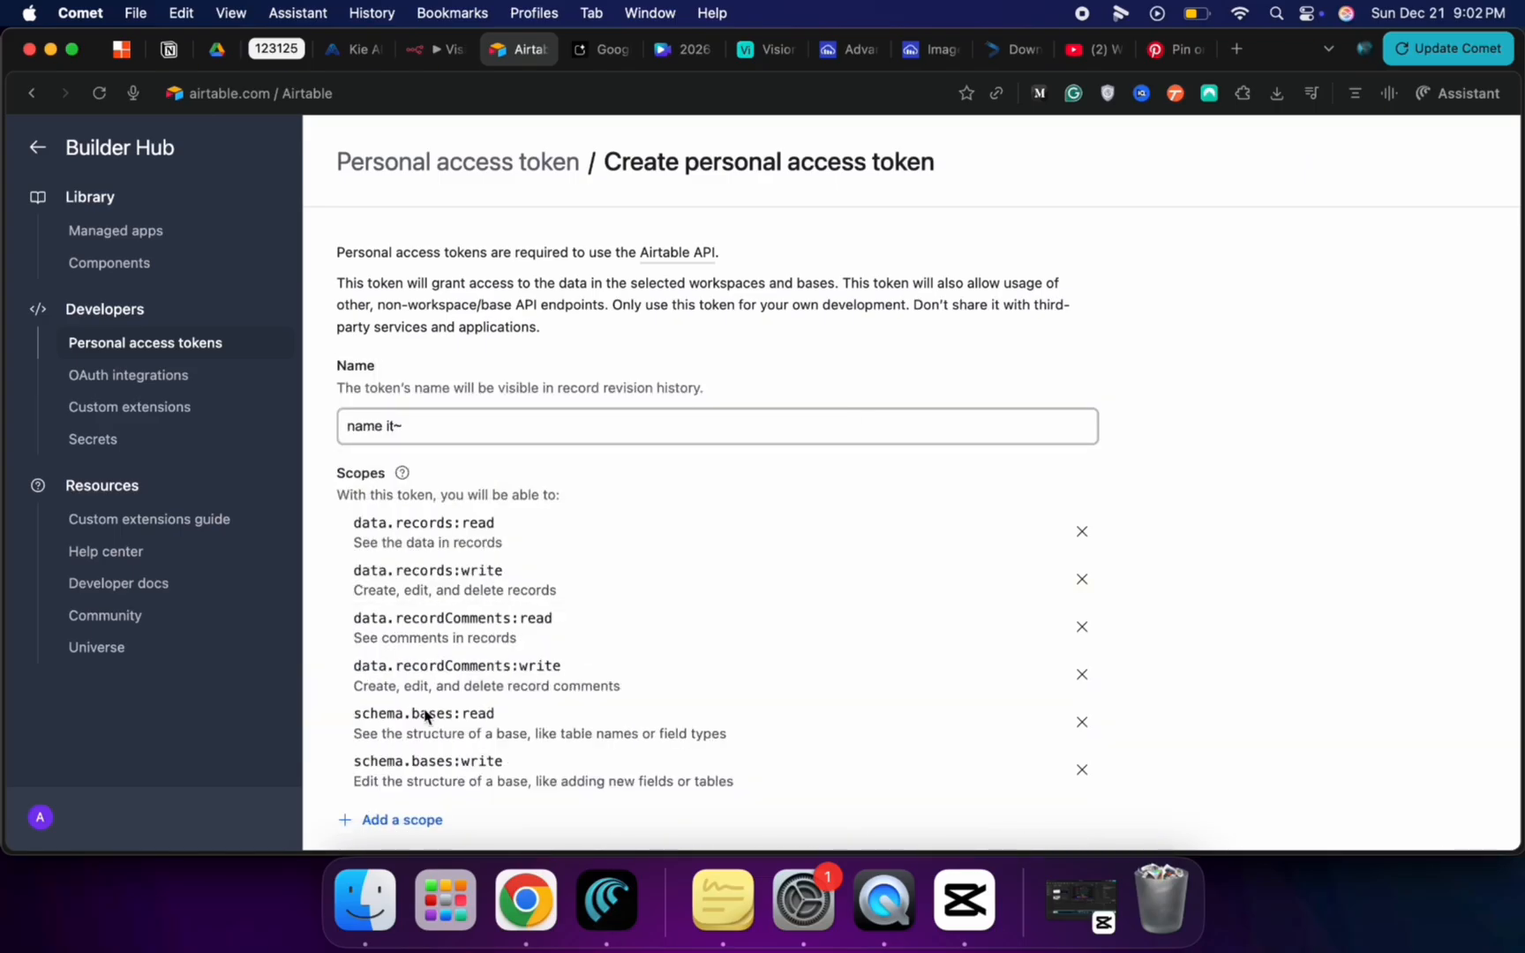
# Step: Add the scopes webhook:manage, block:manage and user.email:read to the token
pyautogui.click(413, 821)
pyautogui.click(417, 628)
pyautogui.scroll(-2, 412, 834)
pyautogui.scroll(-1, 412, 832)
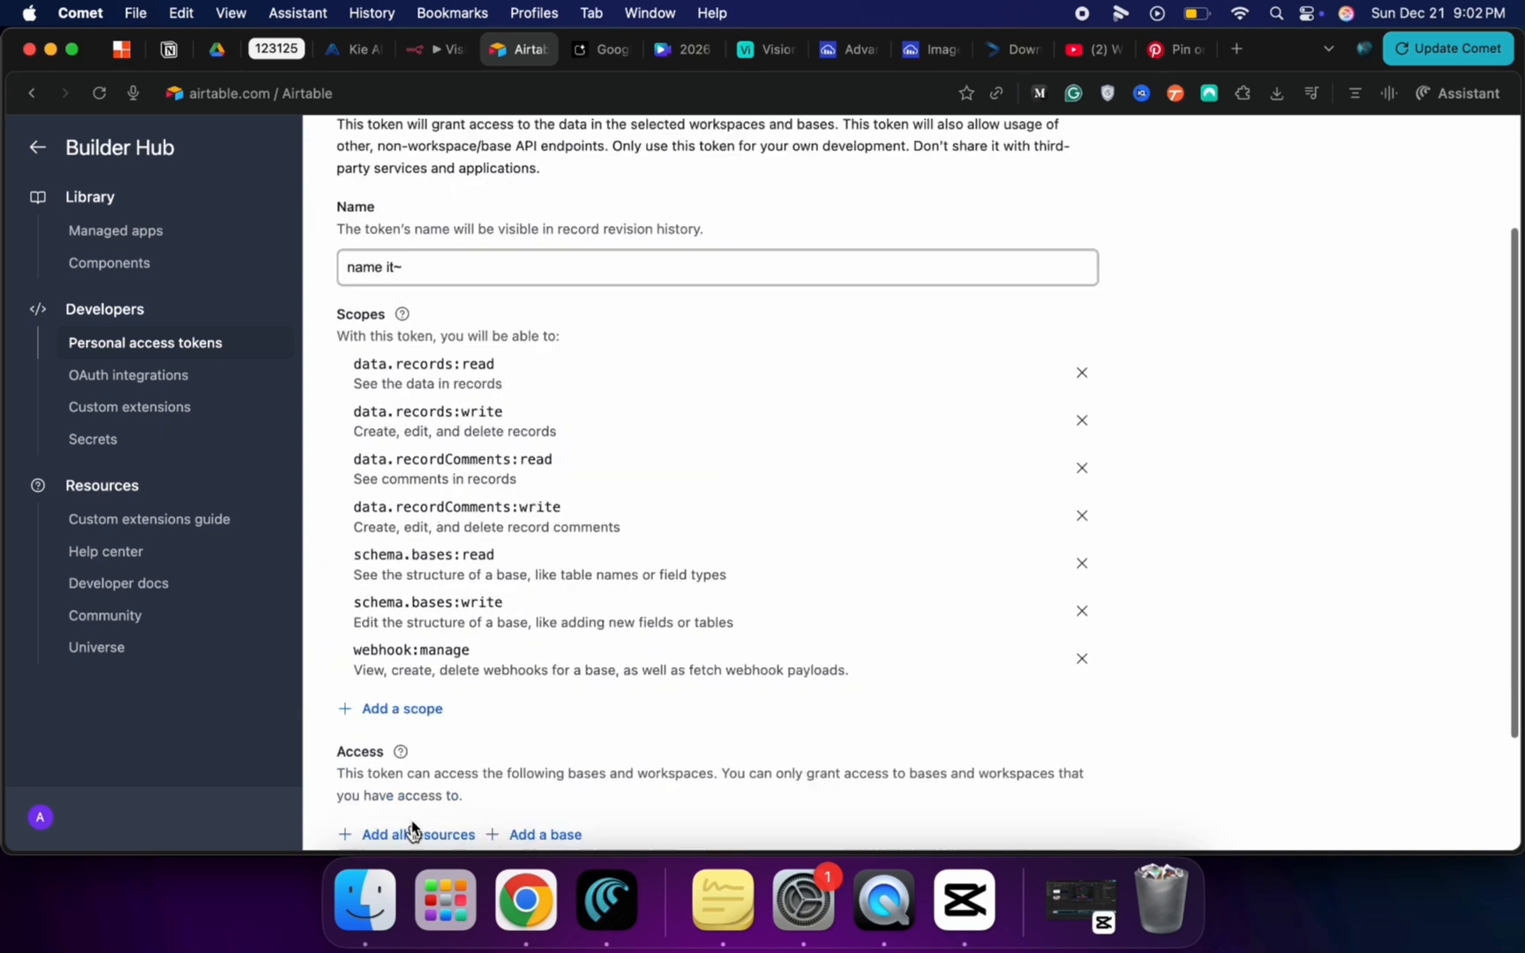
pyautogui.click(399, 709)
pyautogui.click(427, 561)
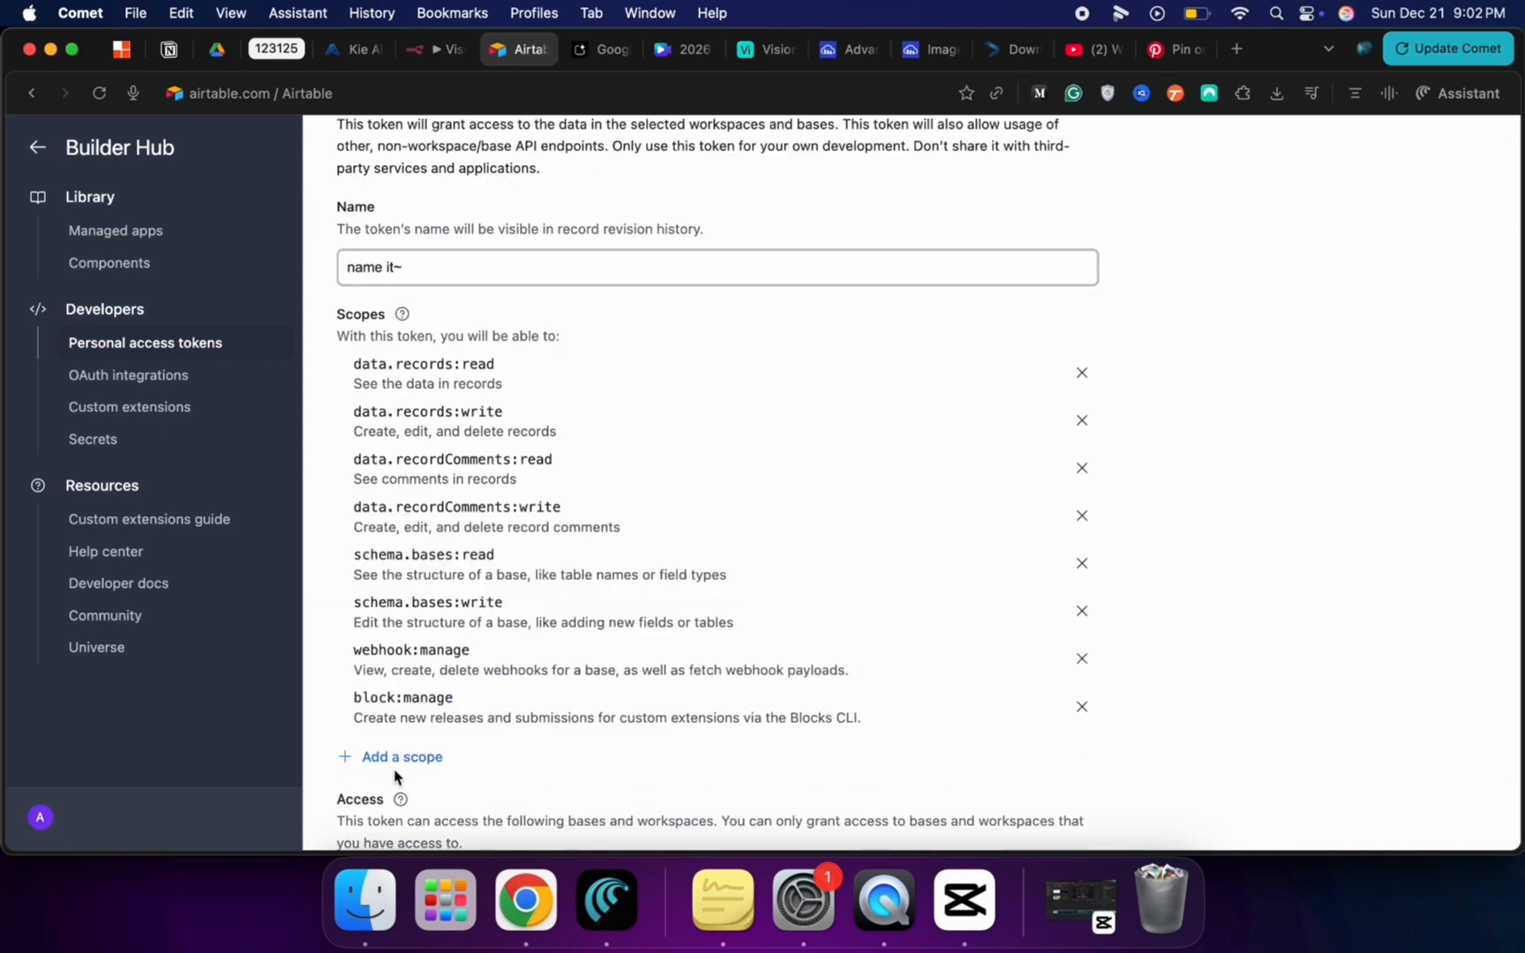
pyautogui.click(398, 757)
pyautogui.click(413, 711)
# Step: Grant the token access to all resources and additionally to the Vision Board base
pyautogui.scroll(-4, 411, 729)
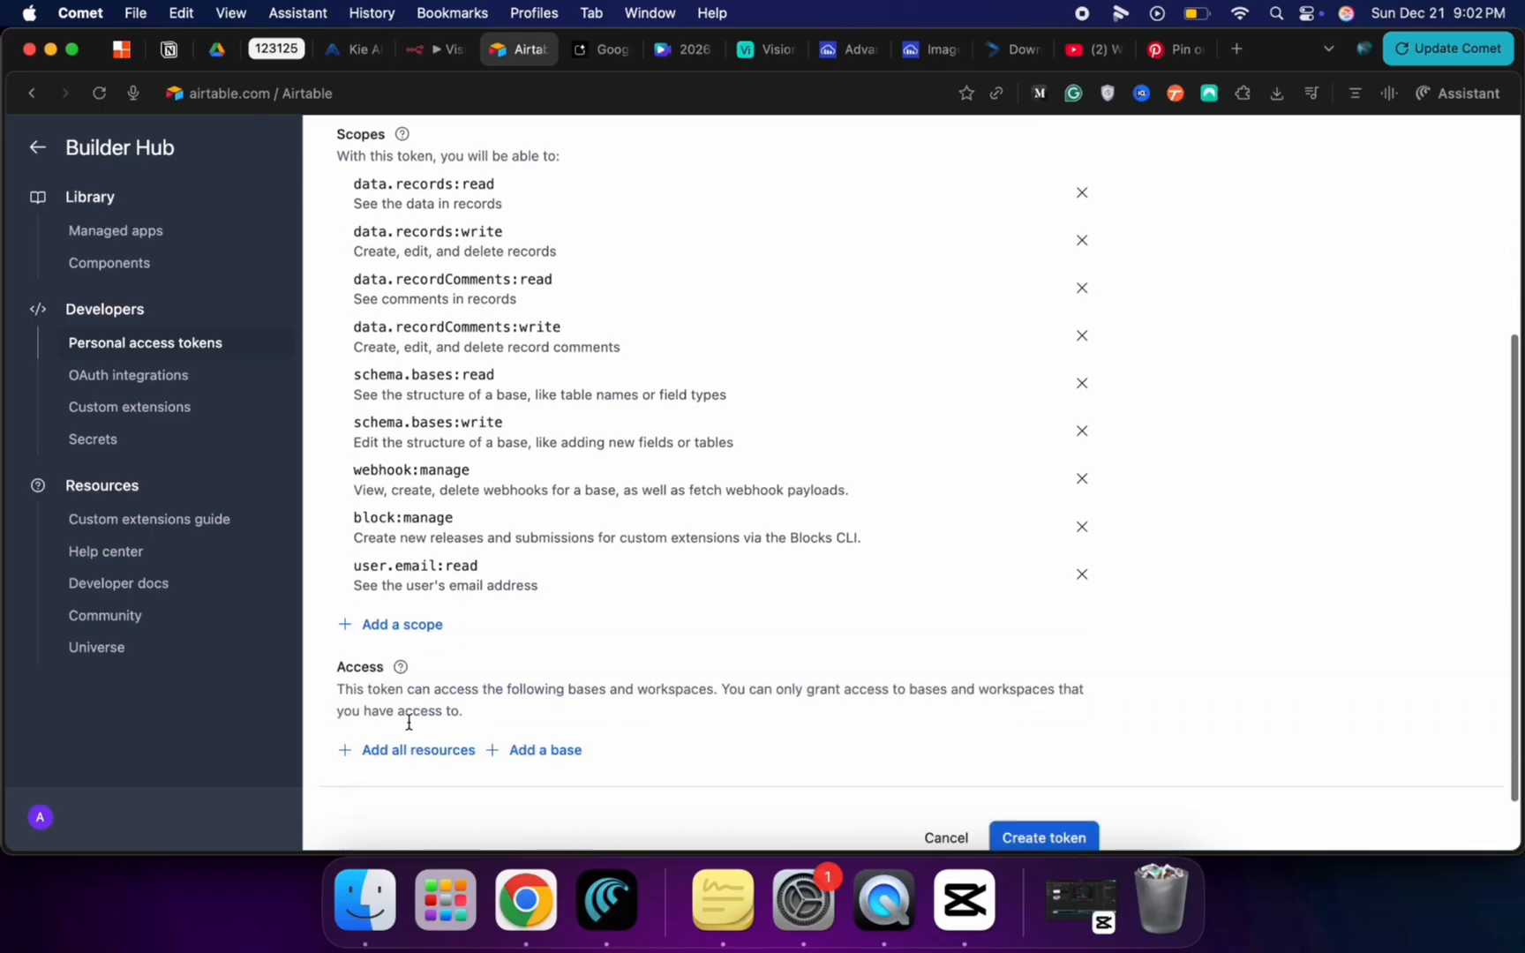
pyautogui.click(410, 703)
pyautogui.scroll(-2, 430, 713)
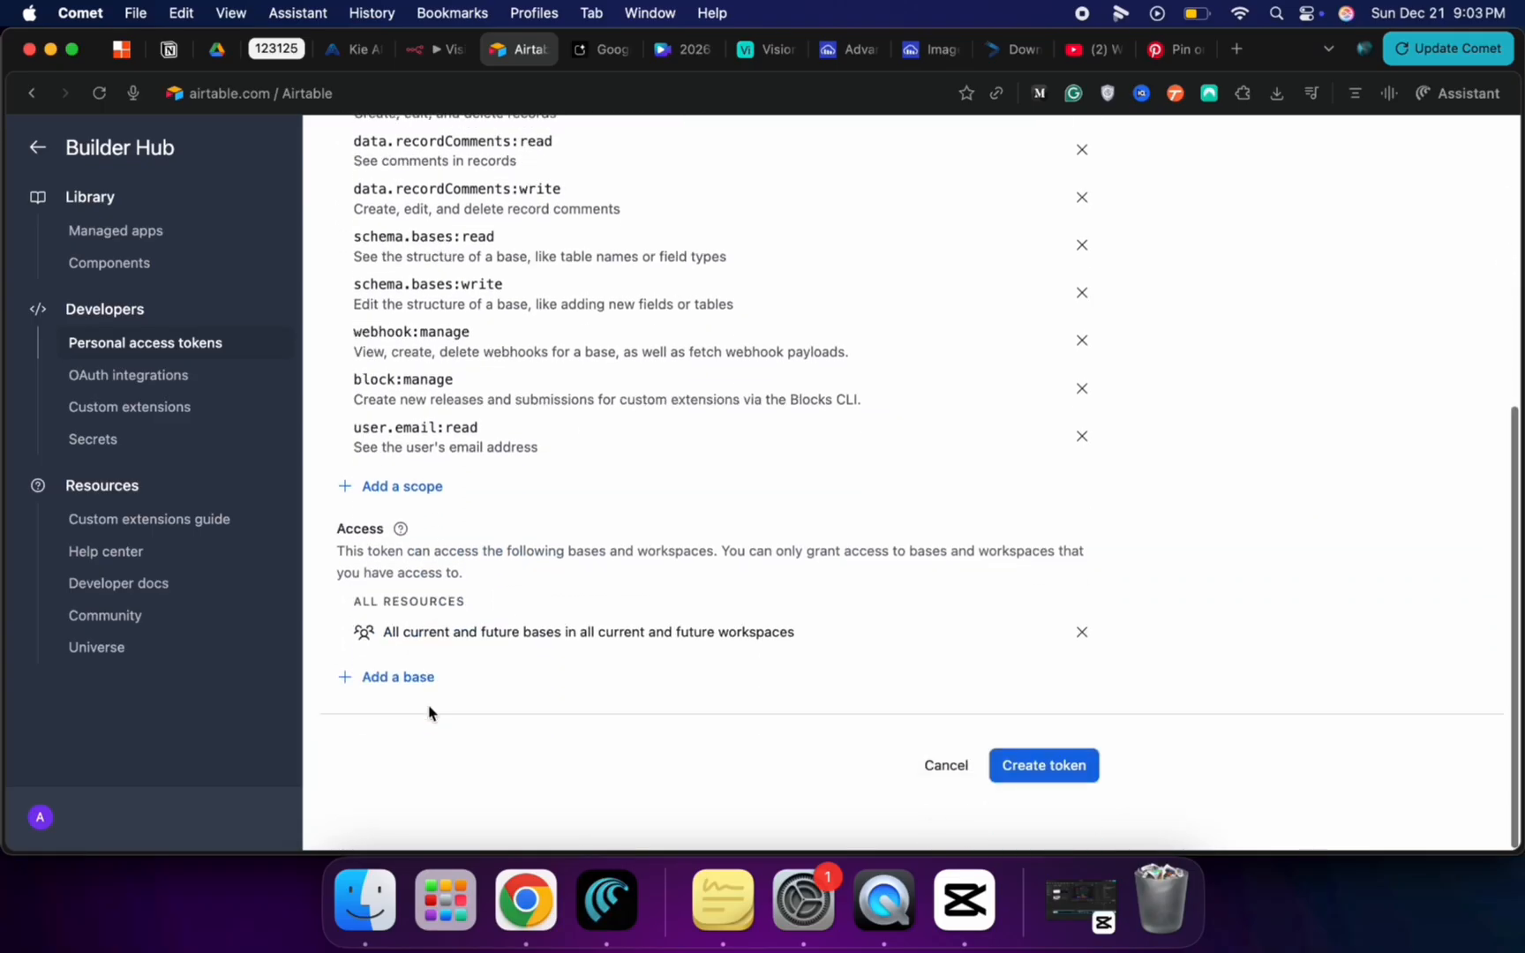
pyautogui.click(409, 682)
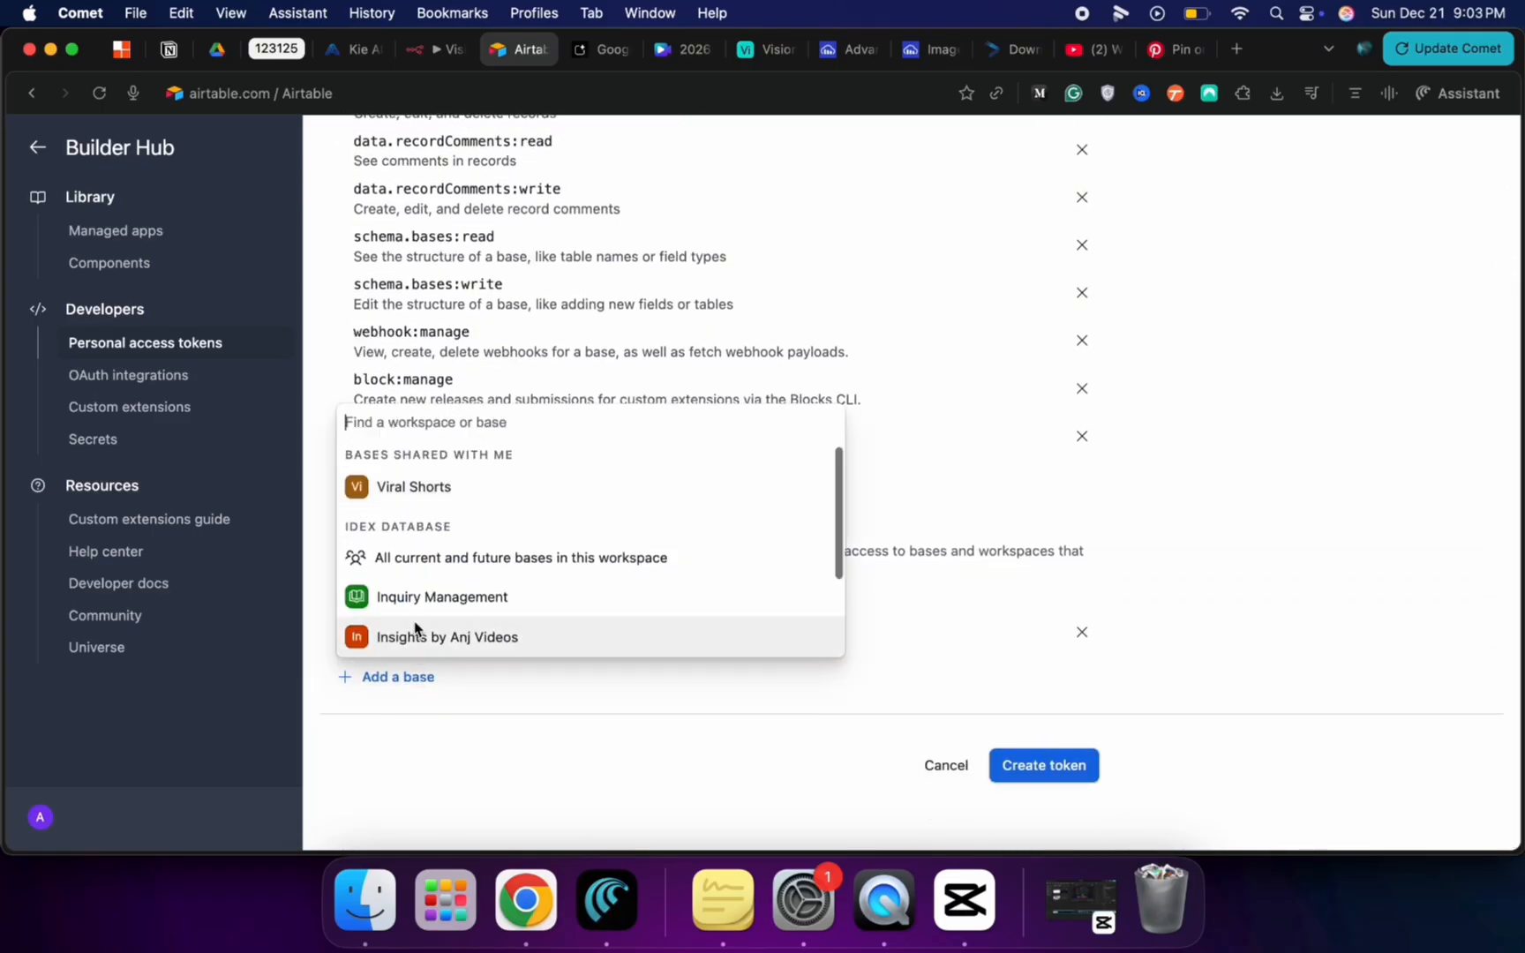
pyautogui.scroll(-3, 418, 546)
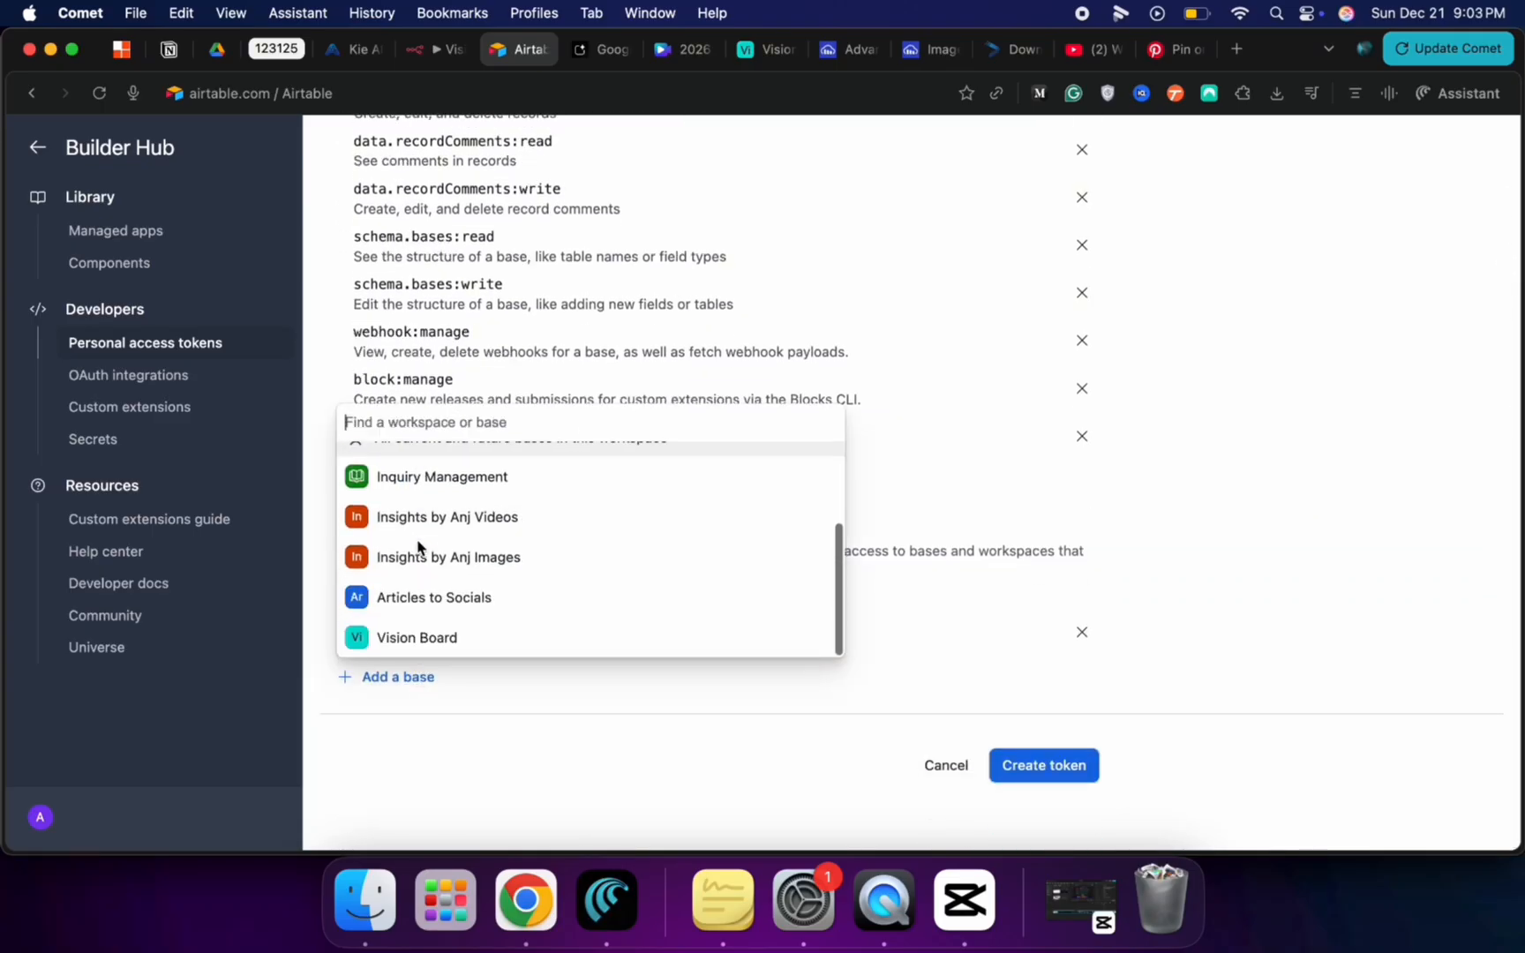
pyautogui.click(425, 647)
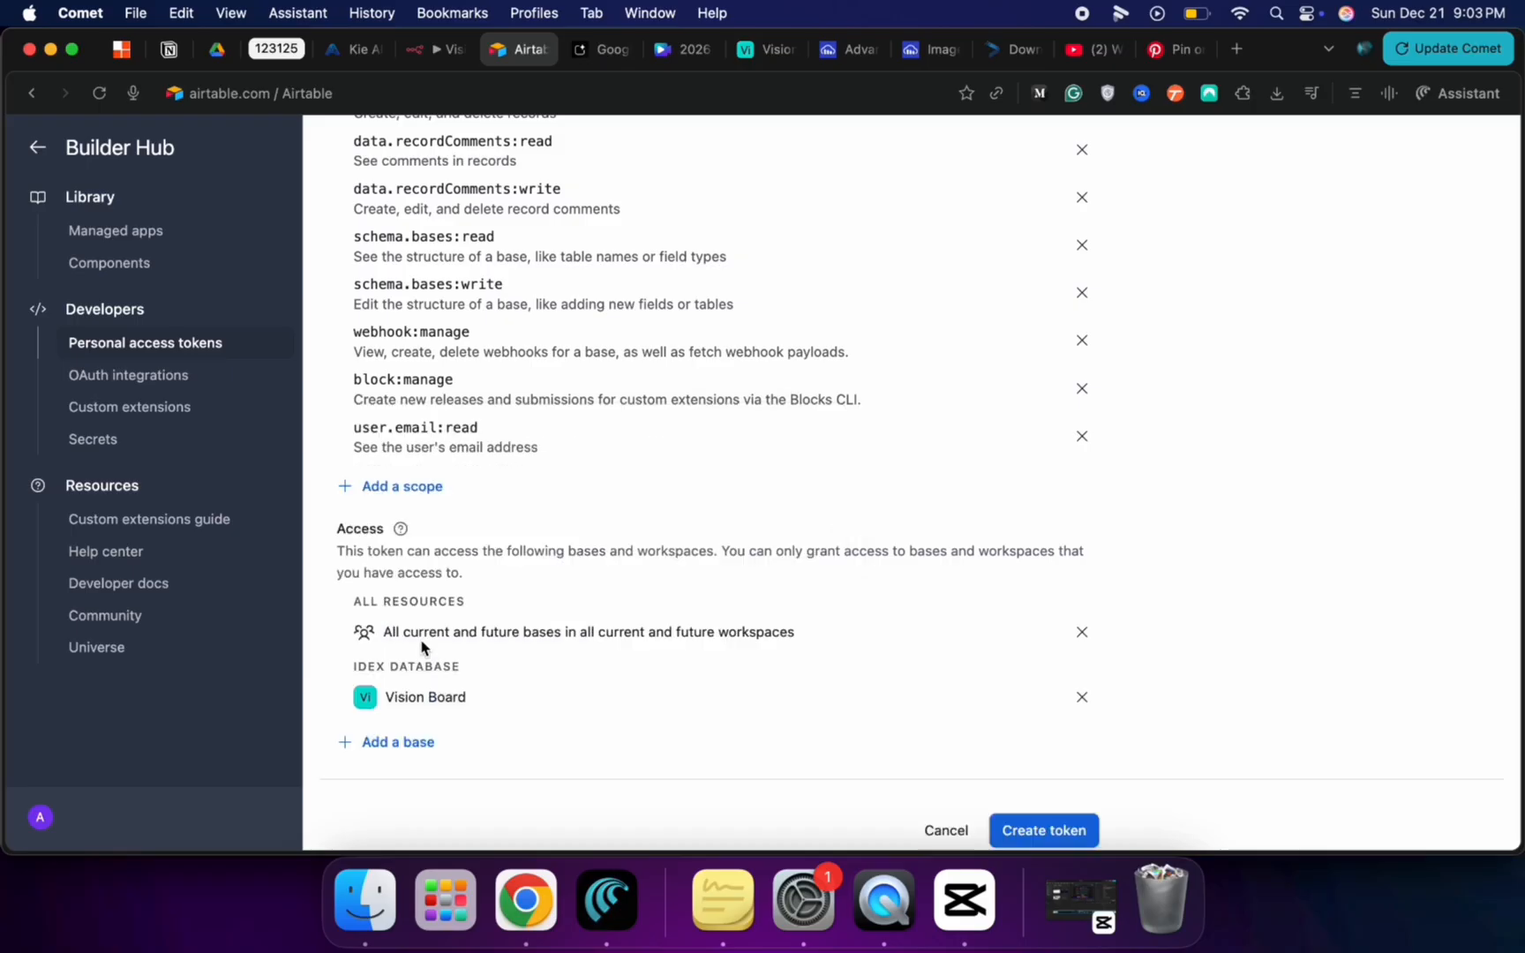
# Step: Create the personal access token and copy its value
pyautogui.click(1022, 838)
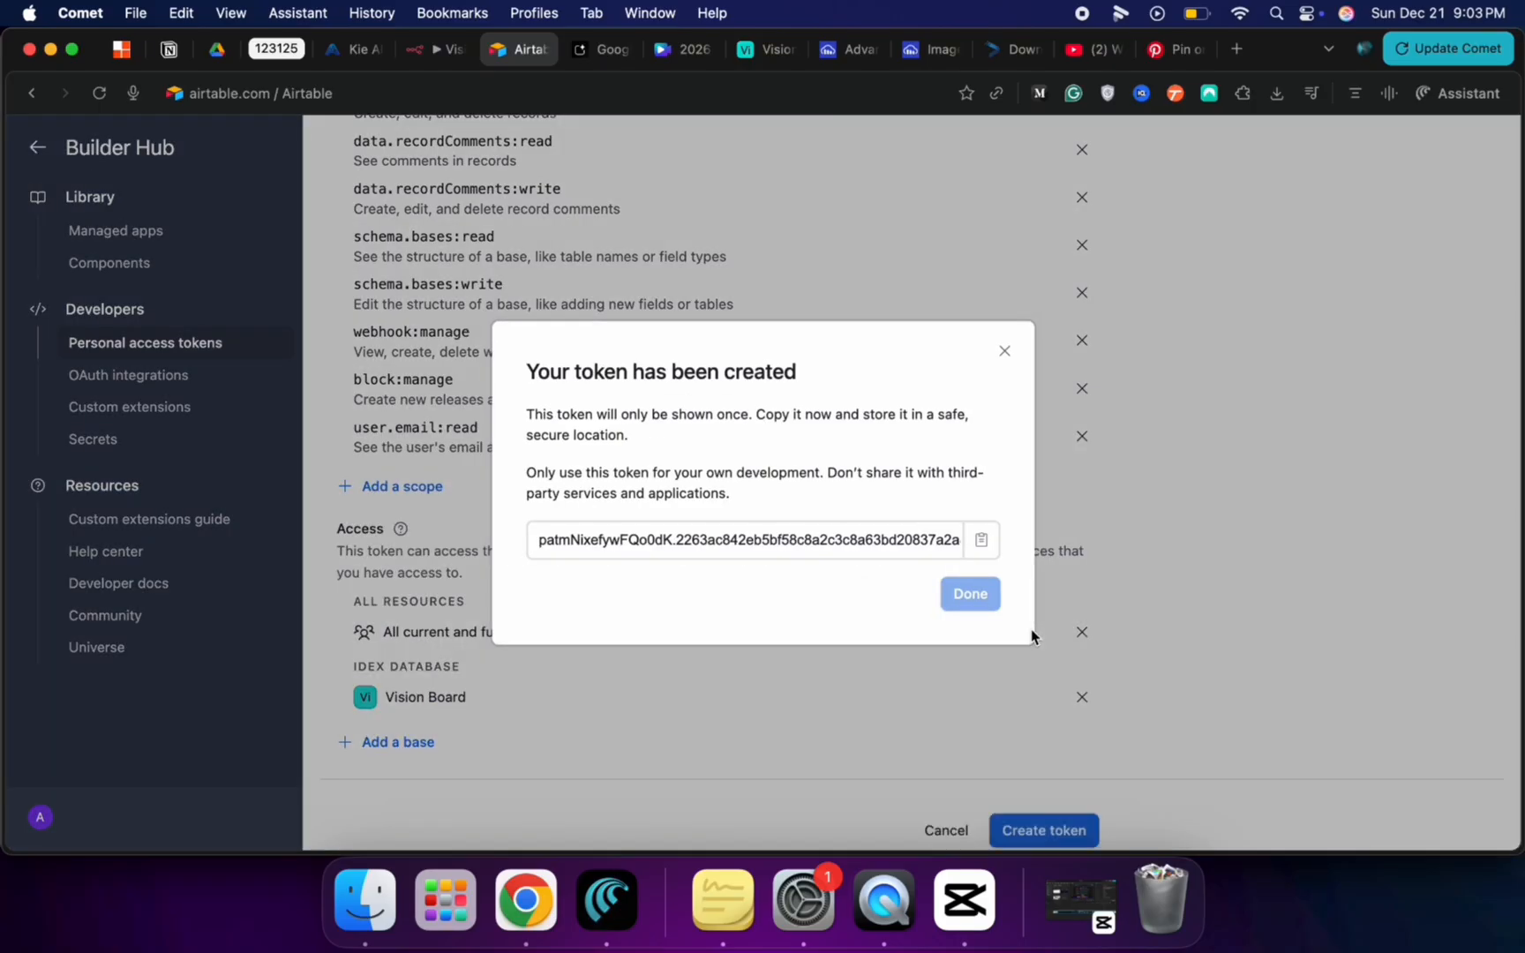
pyautogui.click(988, 543)
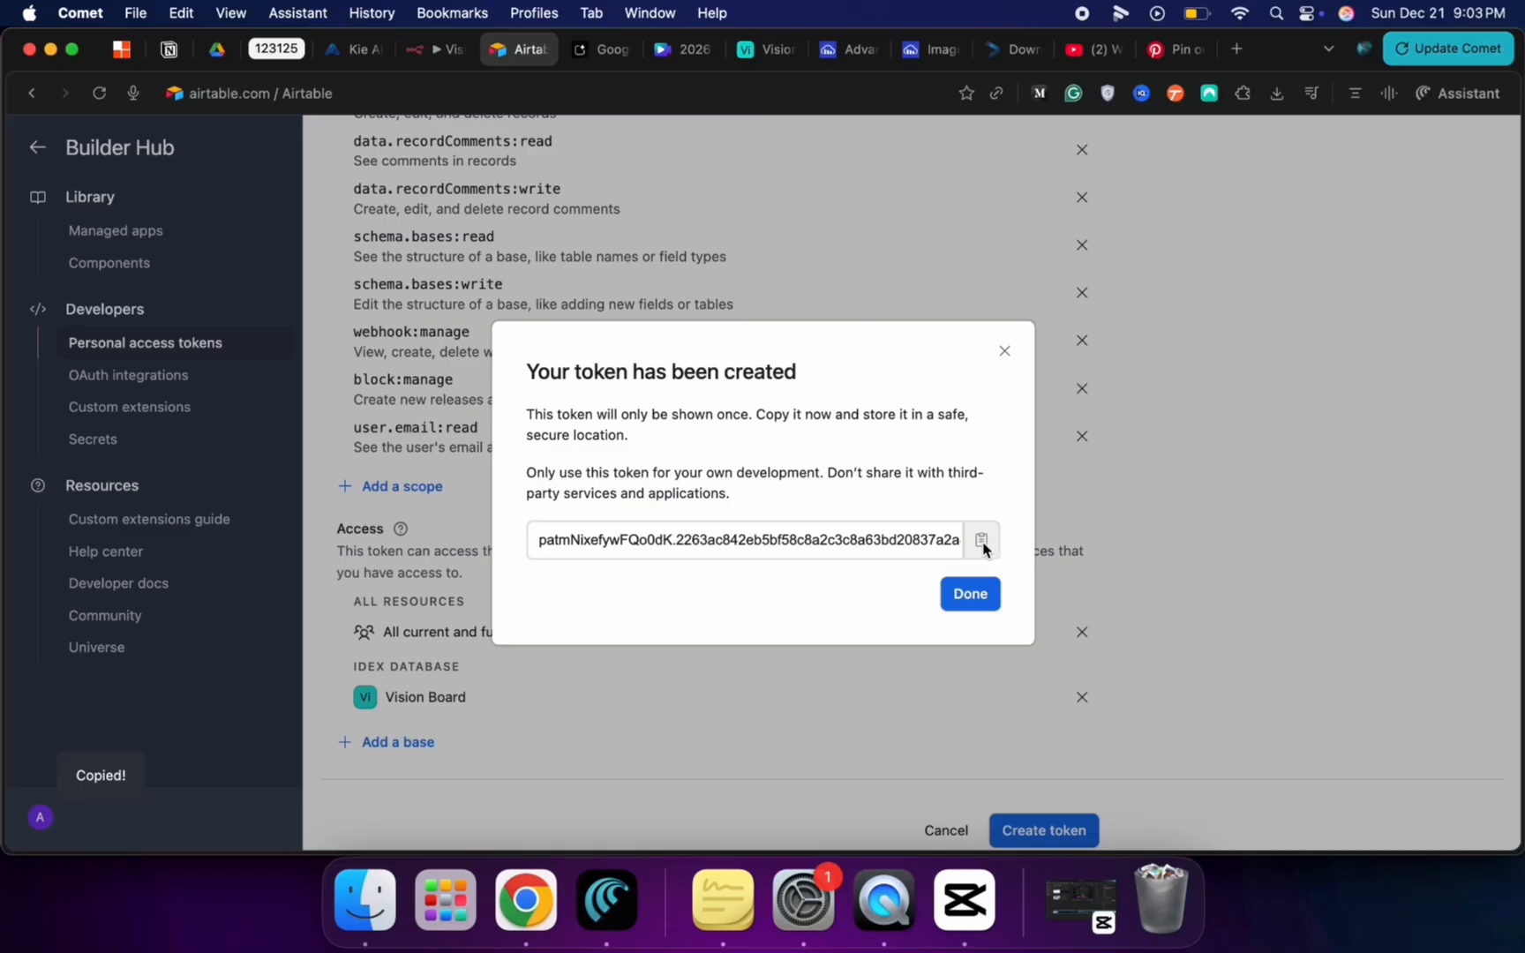
# Step: Switch to the Vision Board workflow in n8n, clear its execution data and open the Search Vision node
pyautogui.click(442, 61)
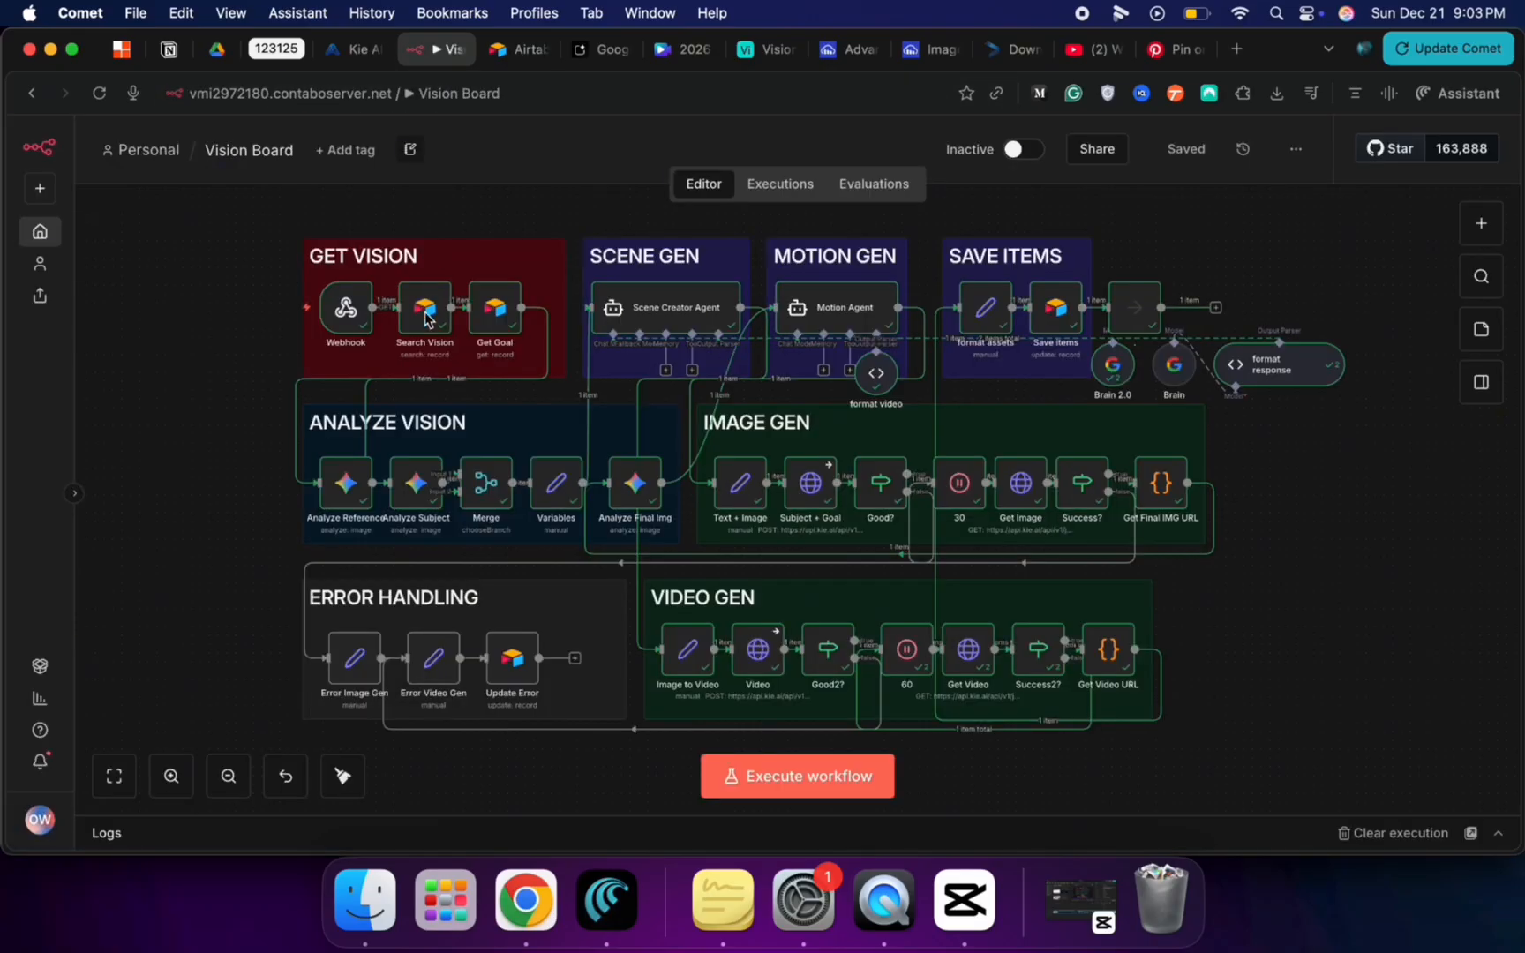
pyautogui.click(1402, 835)
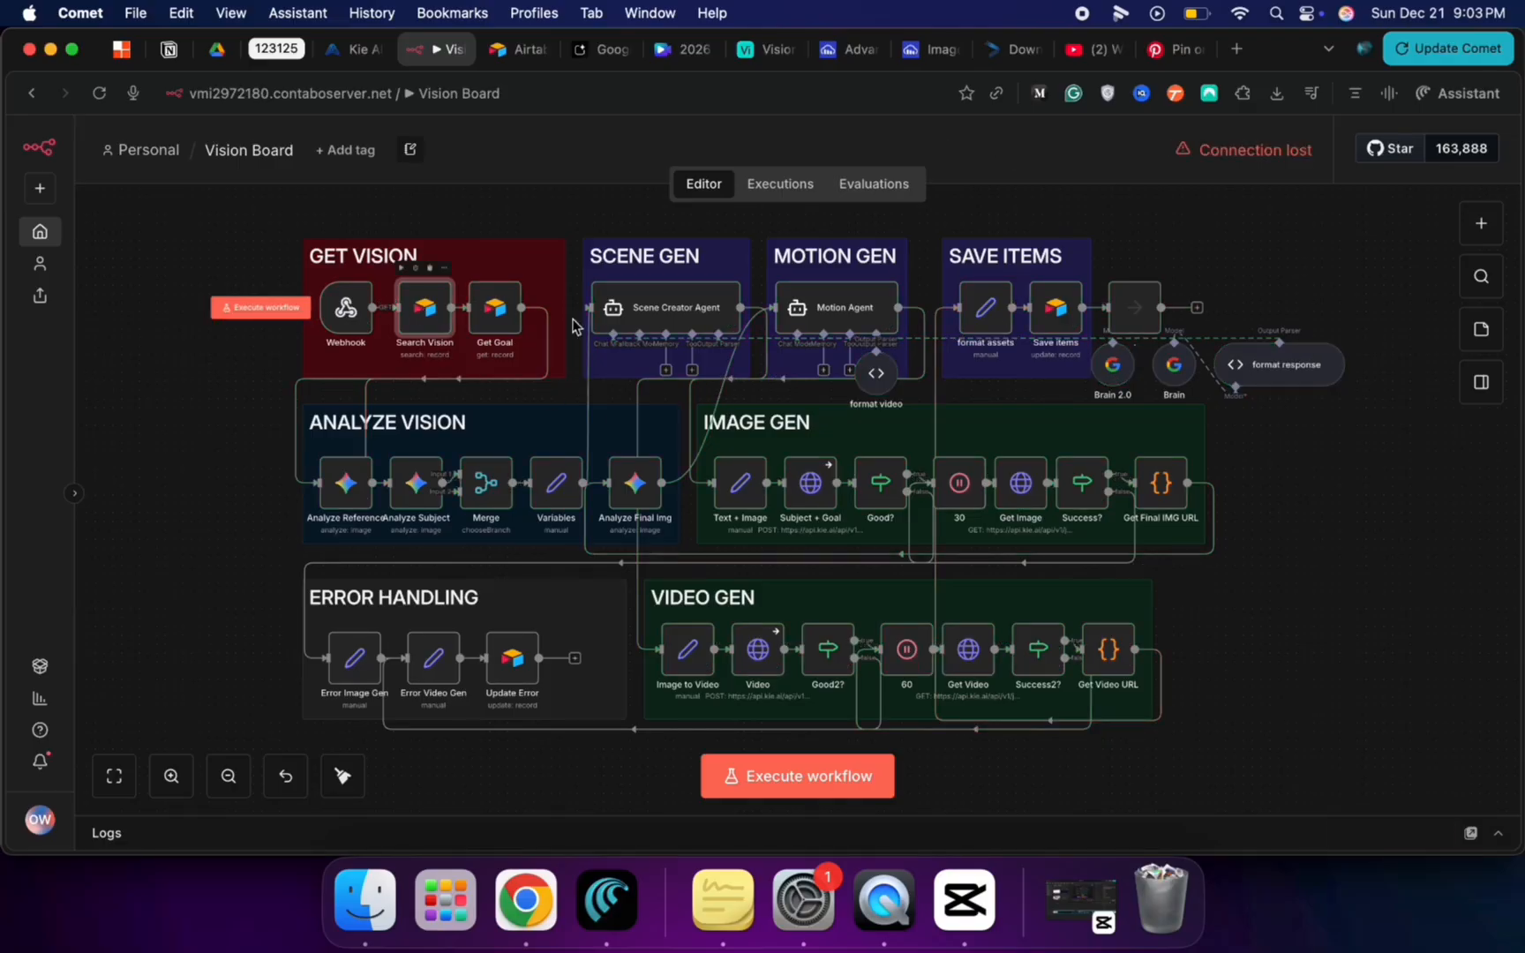
pyautogui.press('Return')
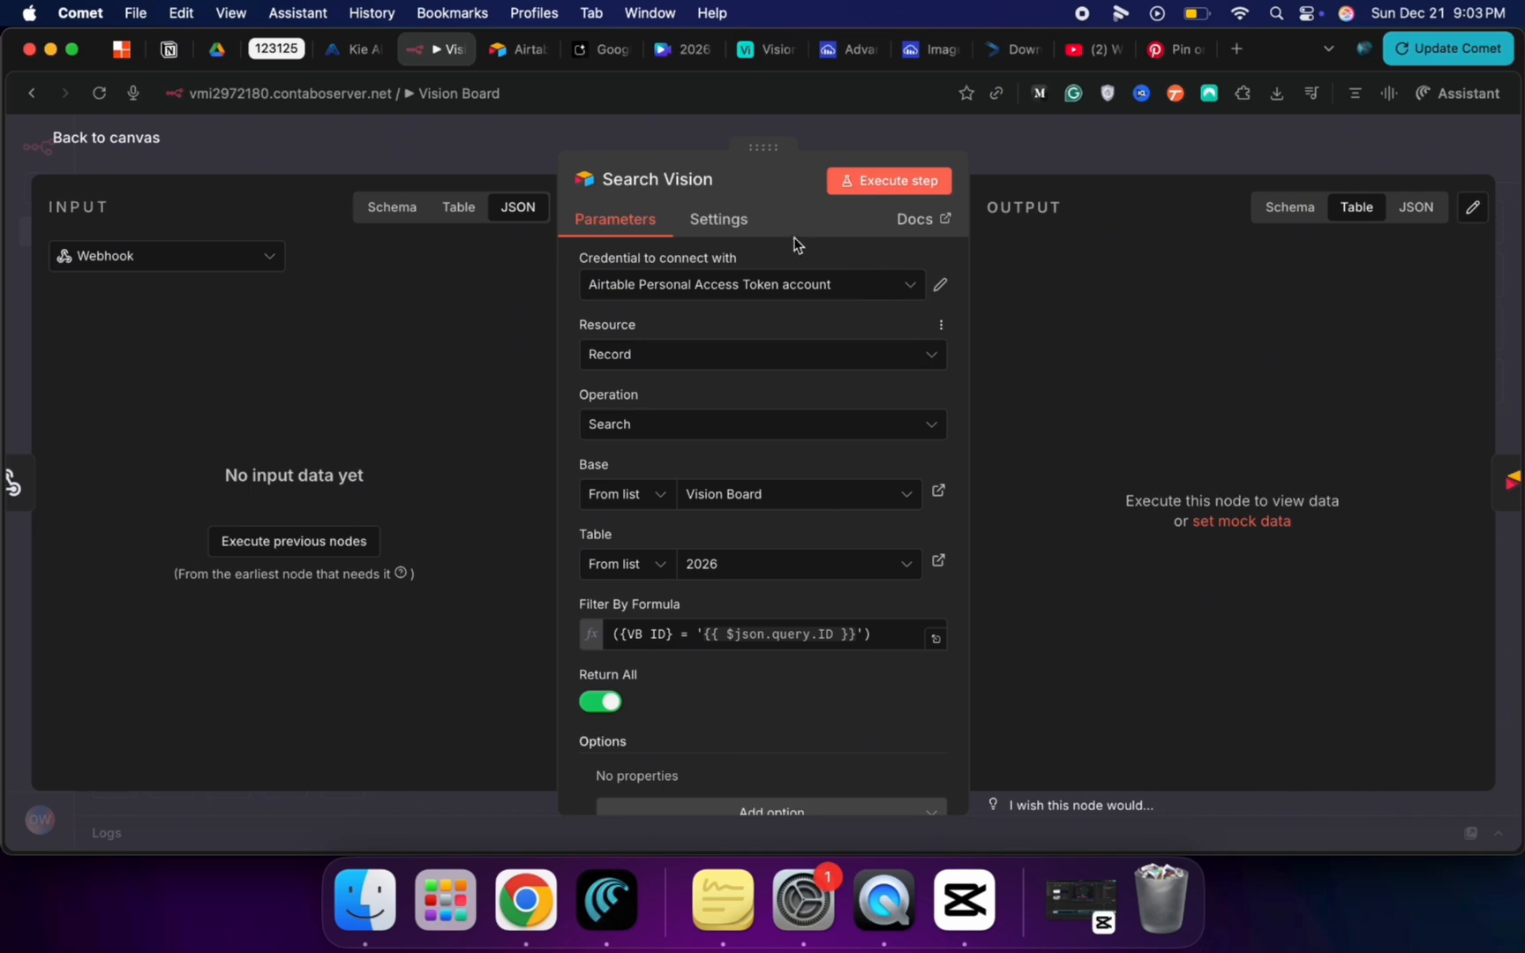
# Step: Create a new Airtable credential for Search Vision, paste the copied access token, save it and return to the canvas
pyautogui.click(910, 287)
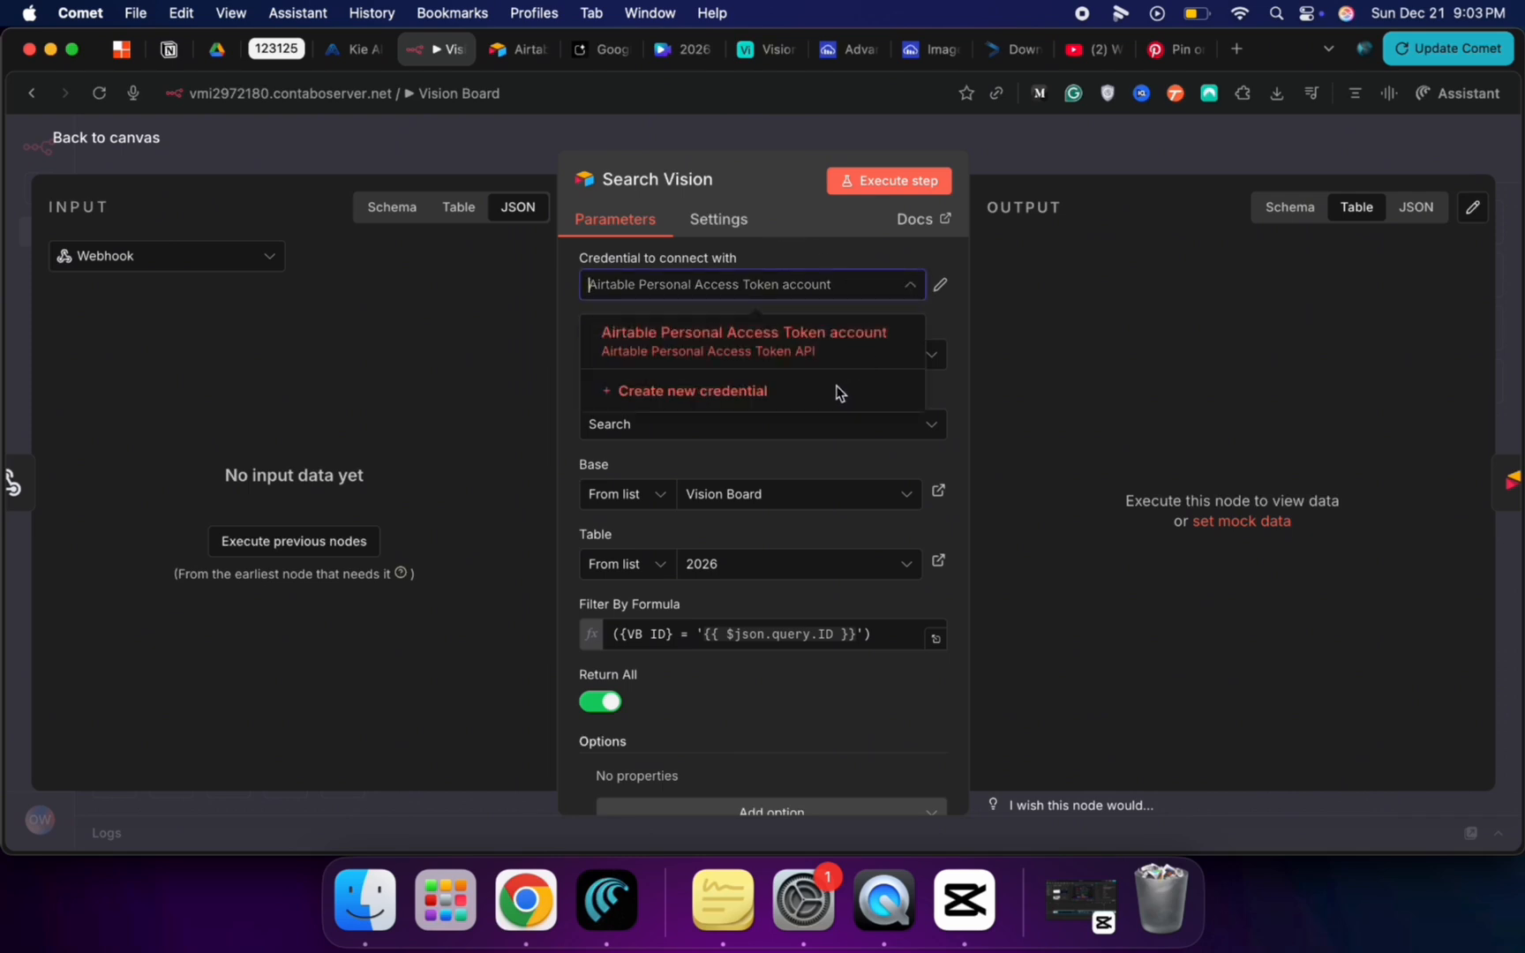
pyautogui.click(838, 393)
pyautogui.click(615, 515)
pyautogui.press('super+v')
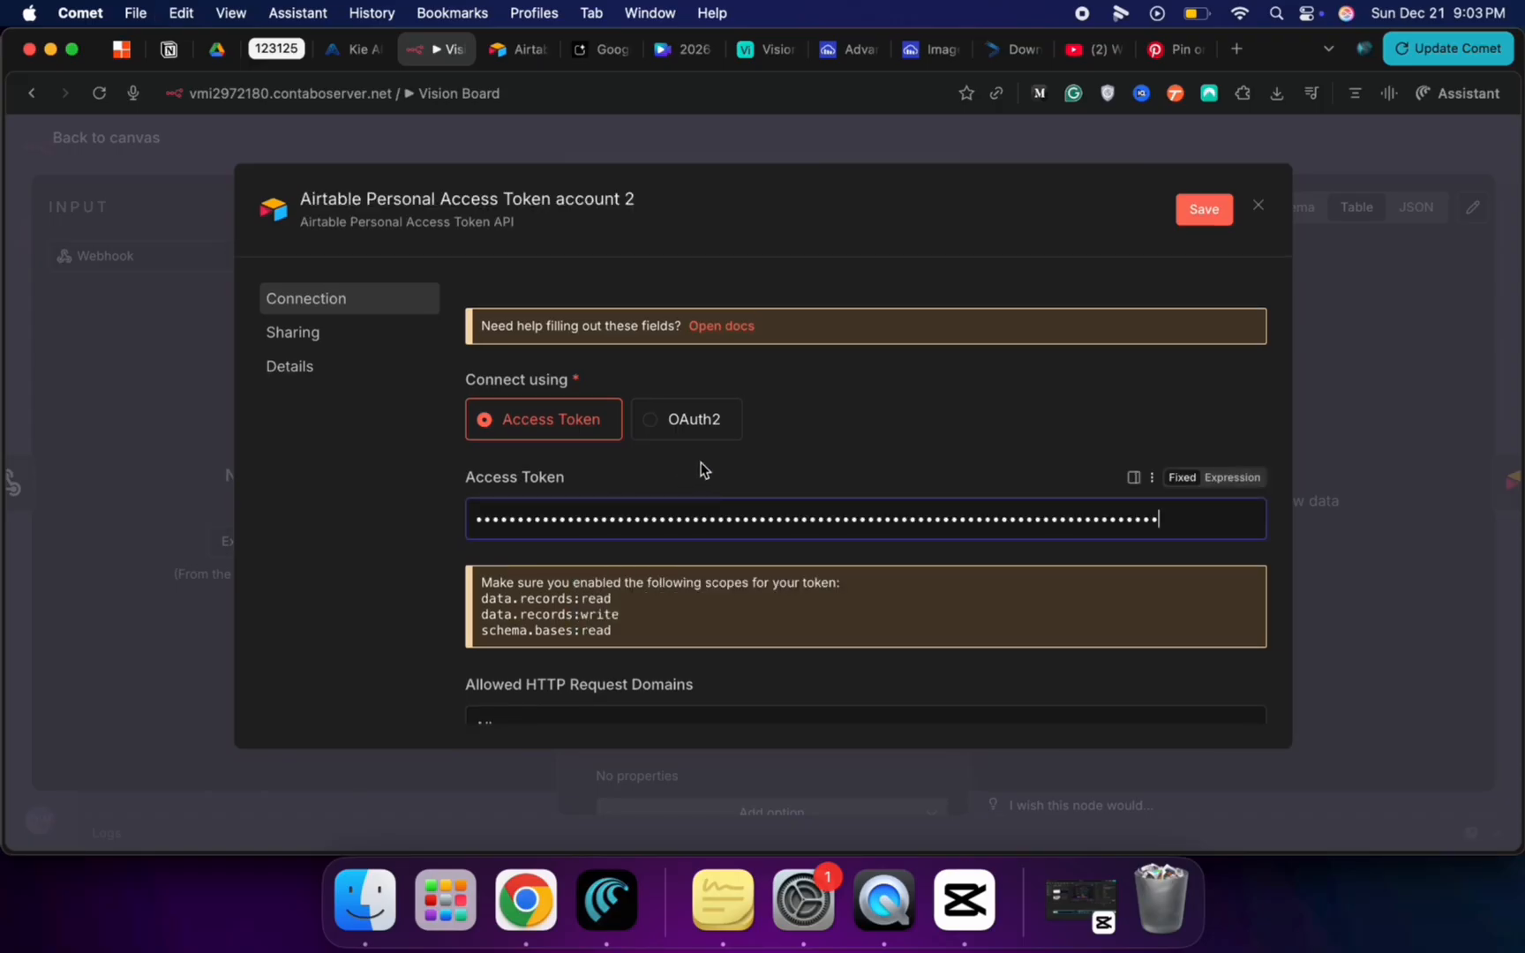
pyautogui.scroll(-3, 1032, 422)
pyautogui.scroll(2, 1032, 422)
pyautogui.click(1204, 210)
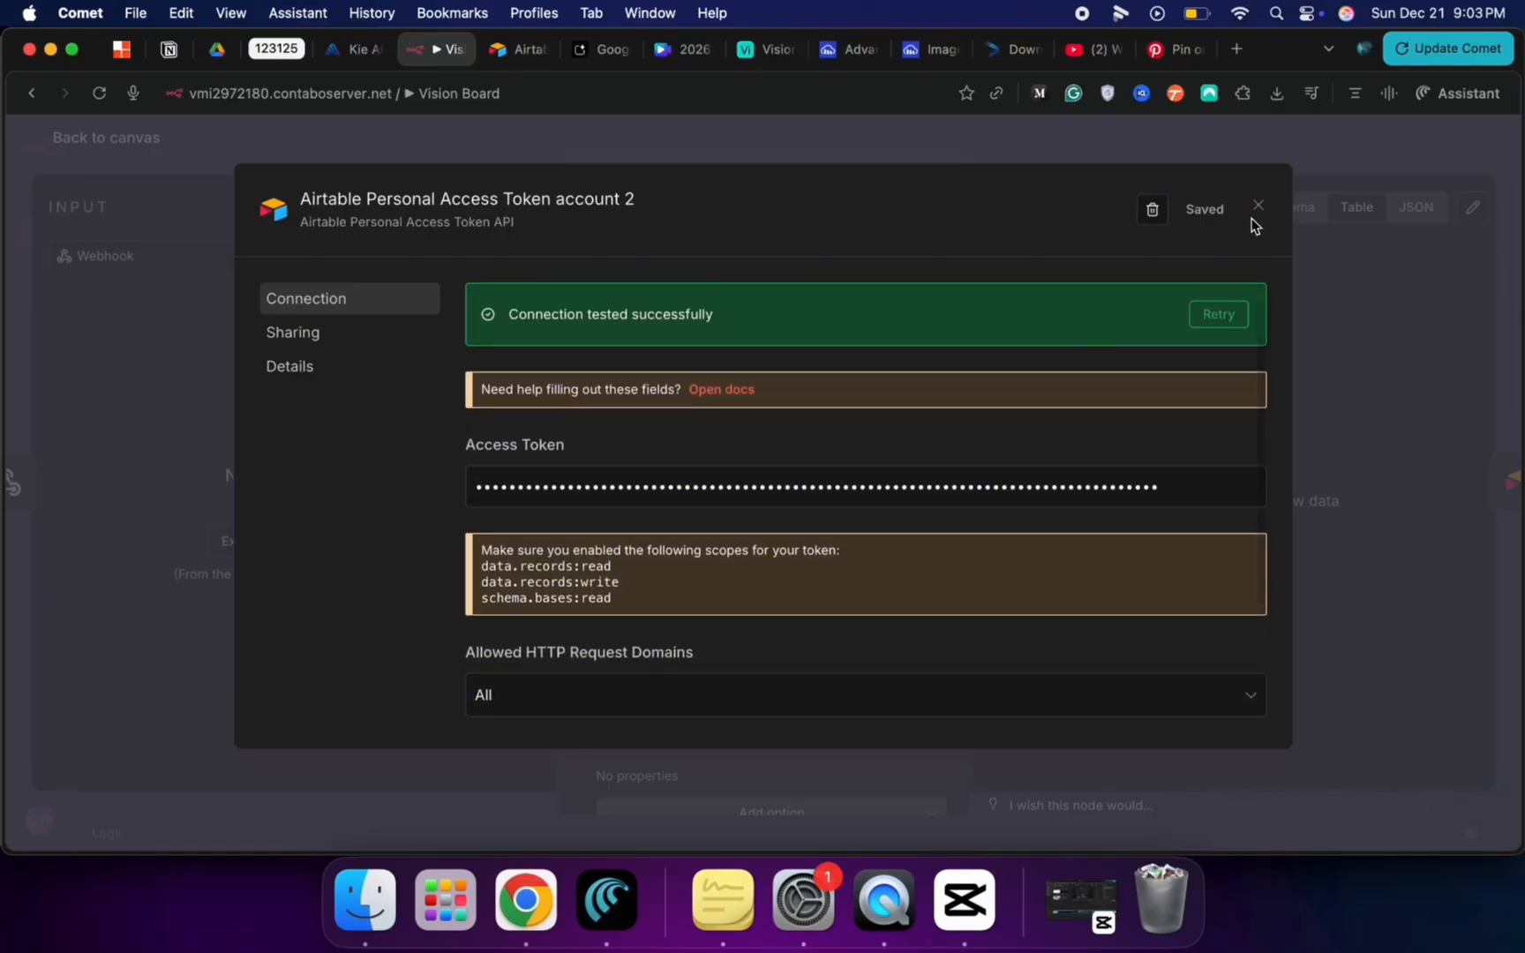
pyautogui.click(1257, 206)
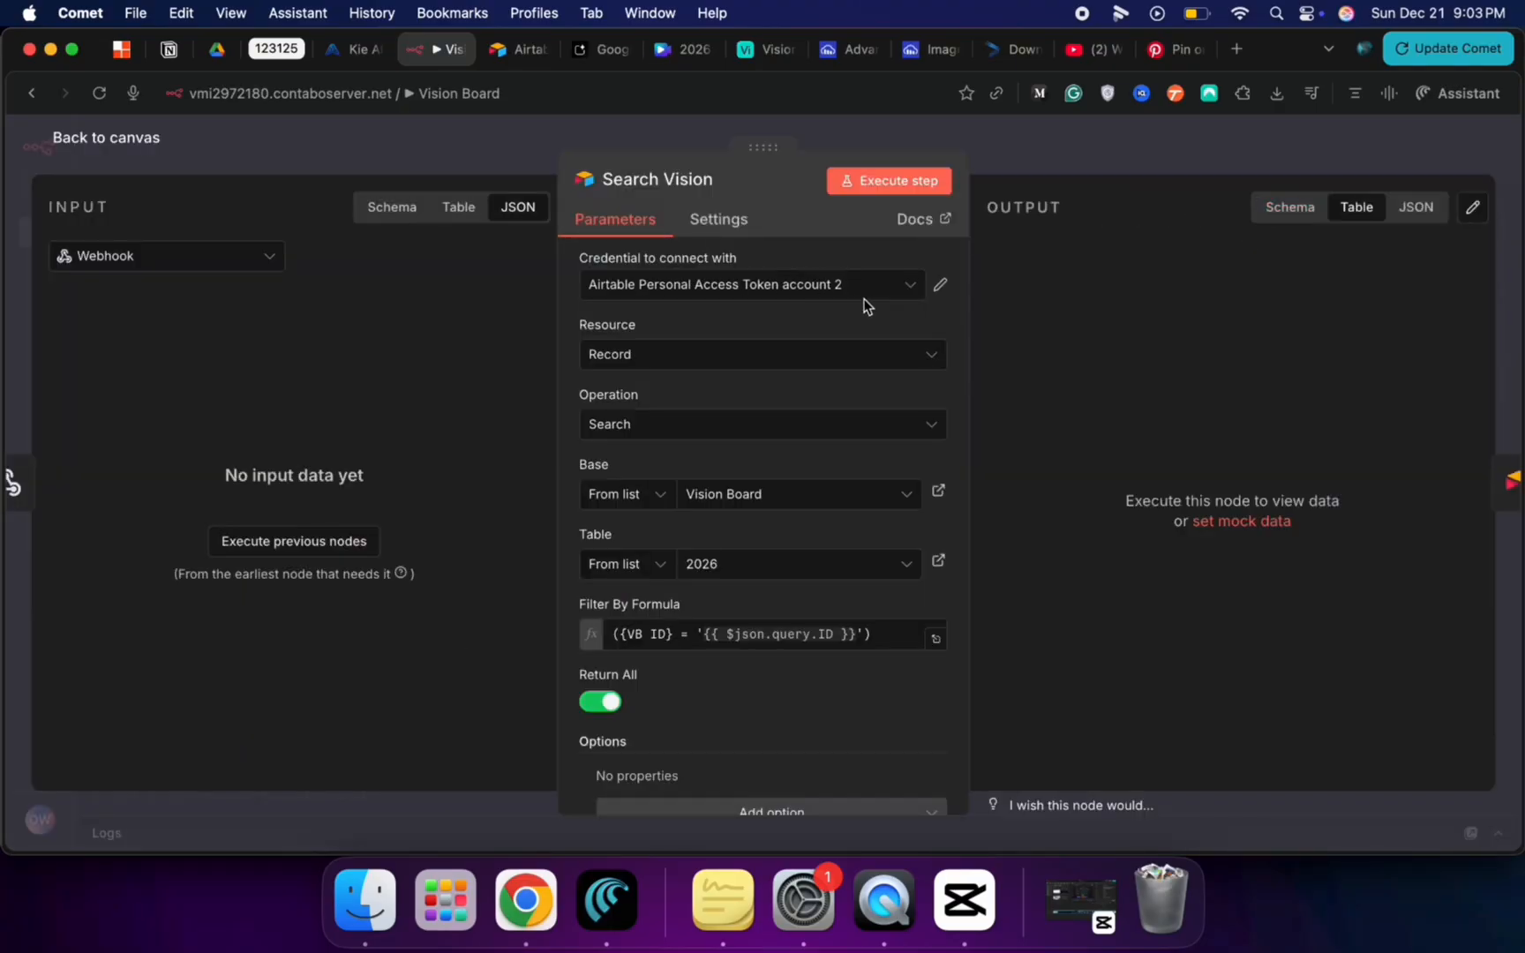
pyautogui.click(106, 137)
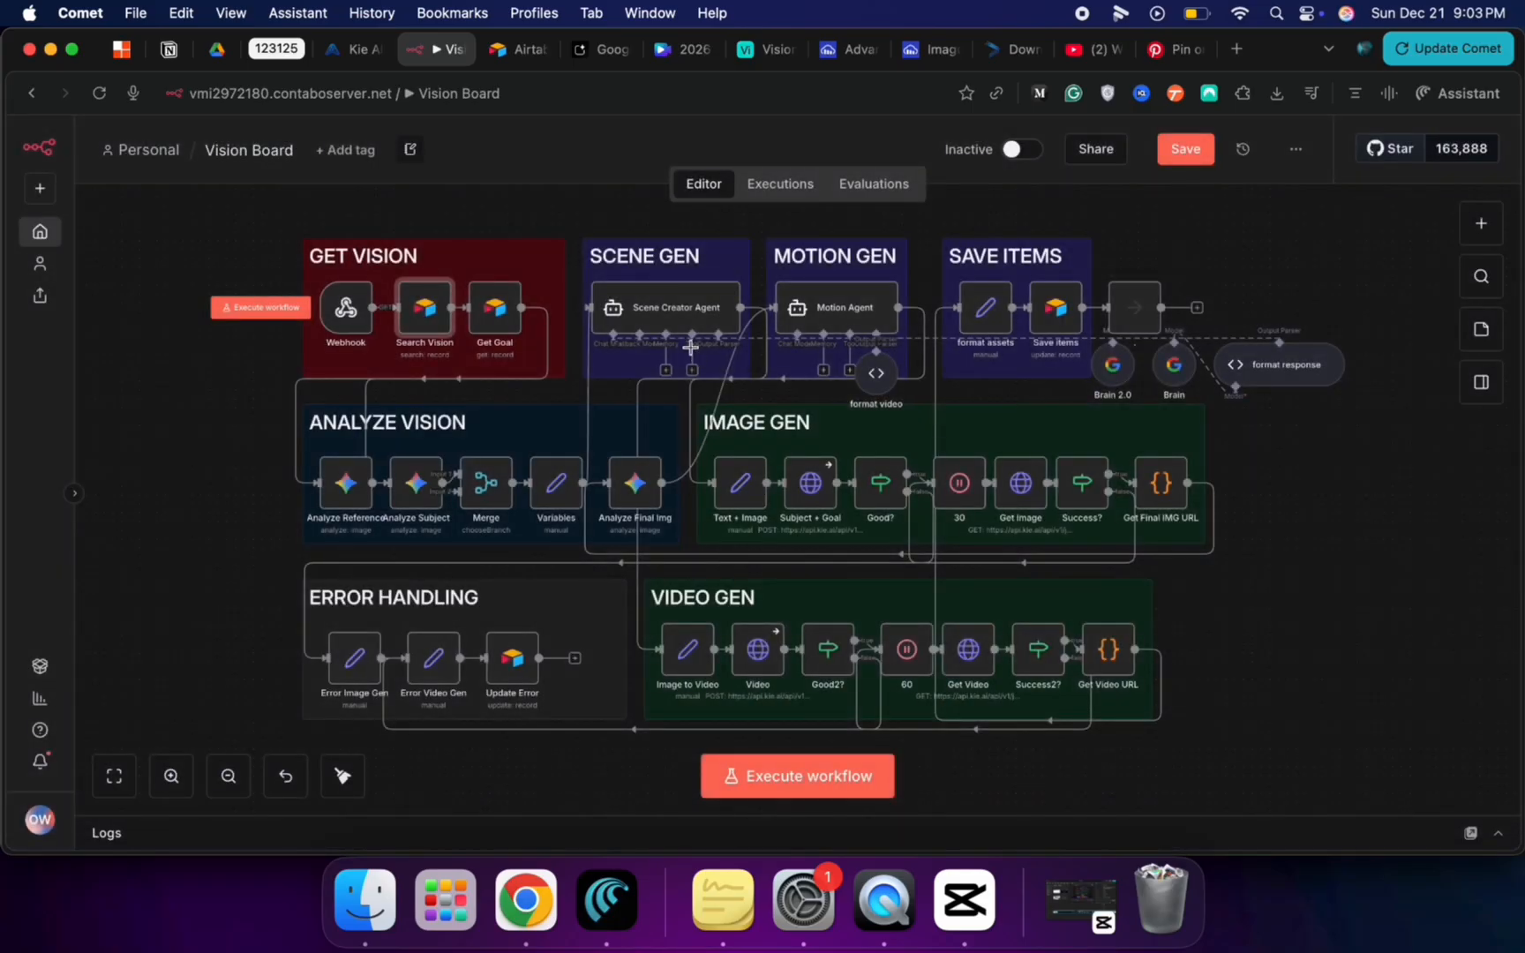
# Step: Set the Get Goal node's credential to Airtable Personal Access Token account 2 and return to the canvas
pyautogui.click(487, 327)
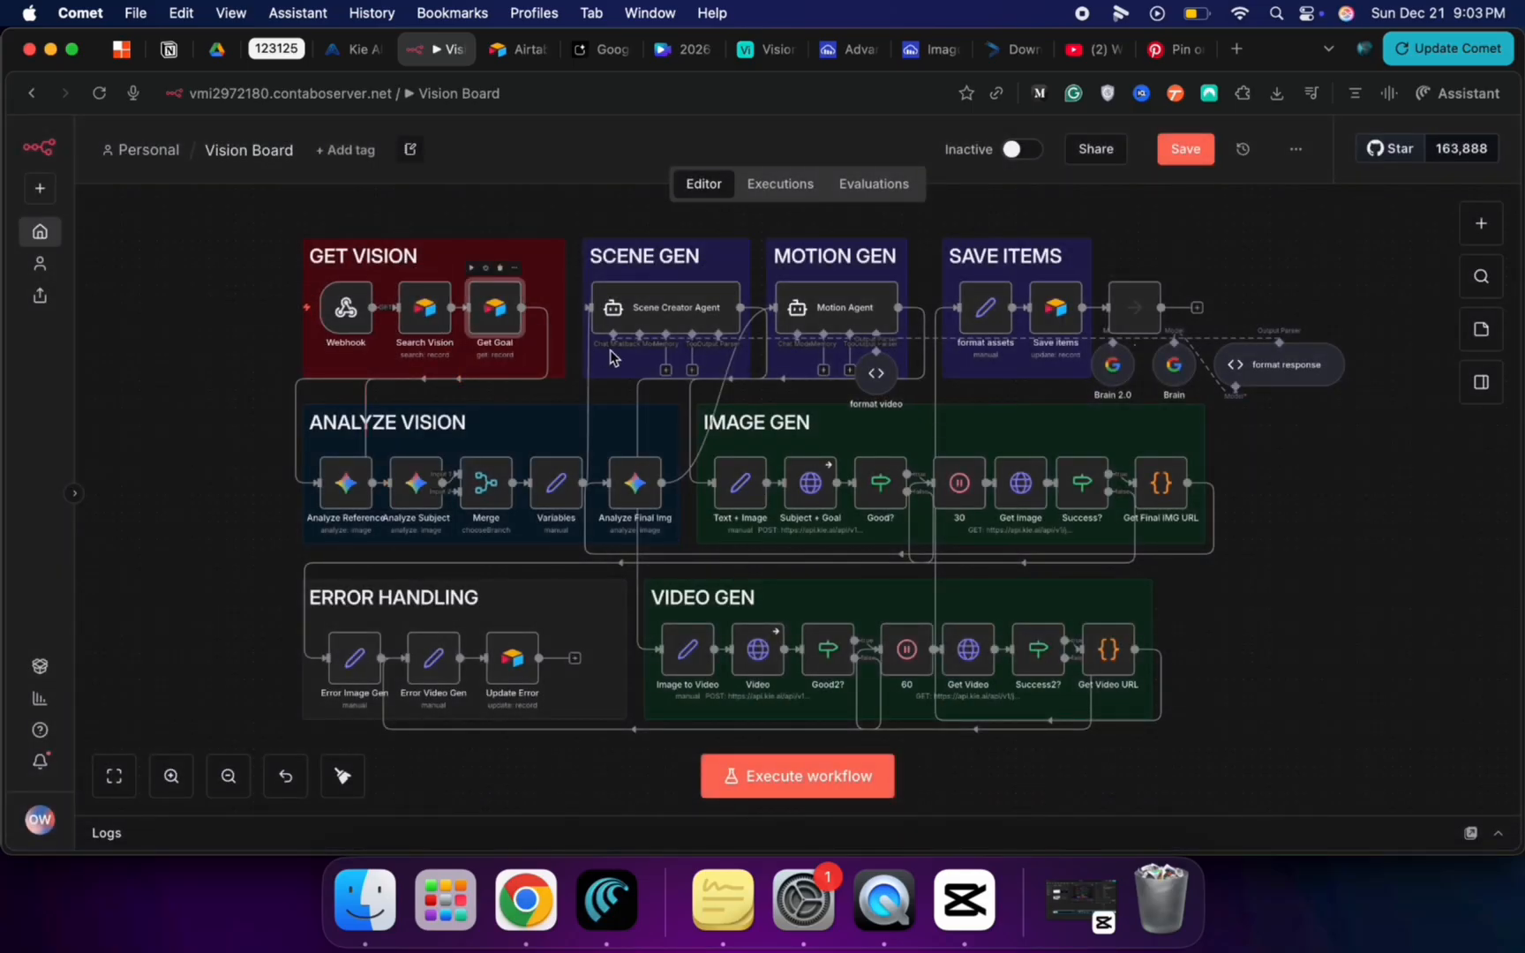
pyautogui.press('Return')
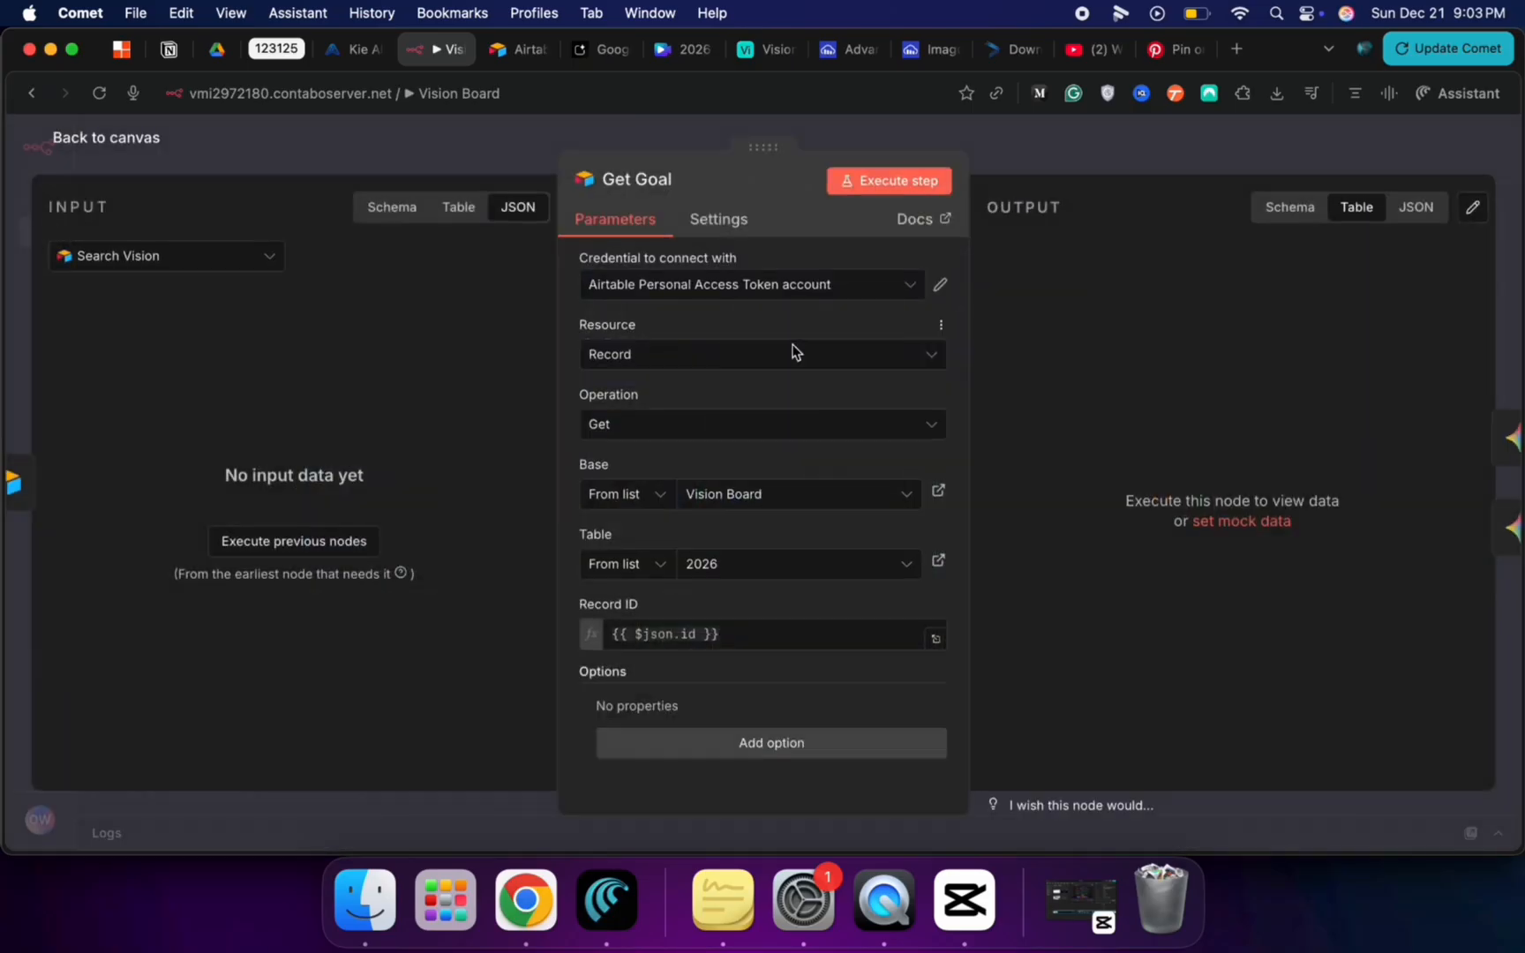
pyautogui.click(805, 290)
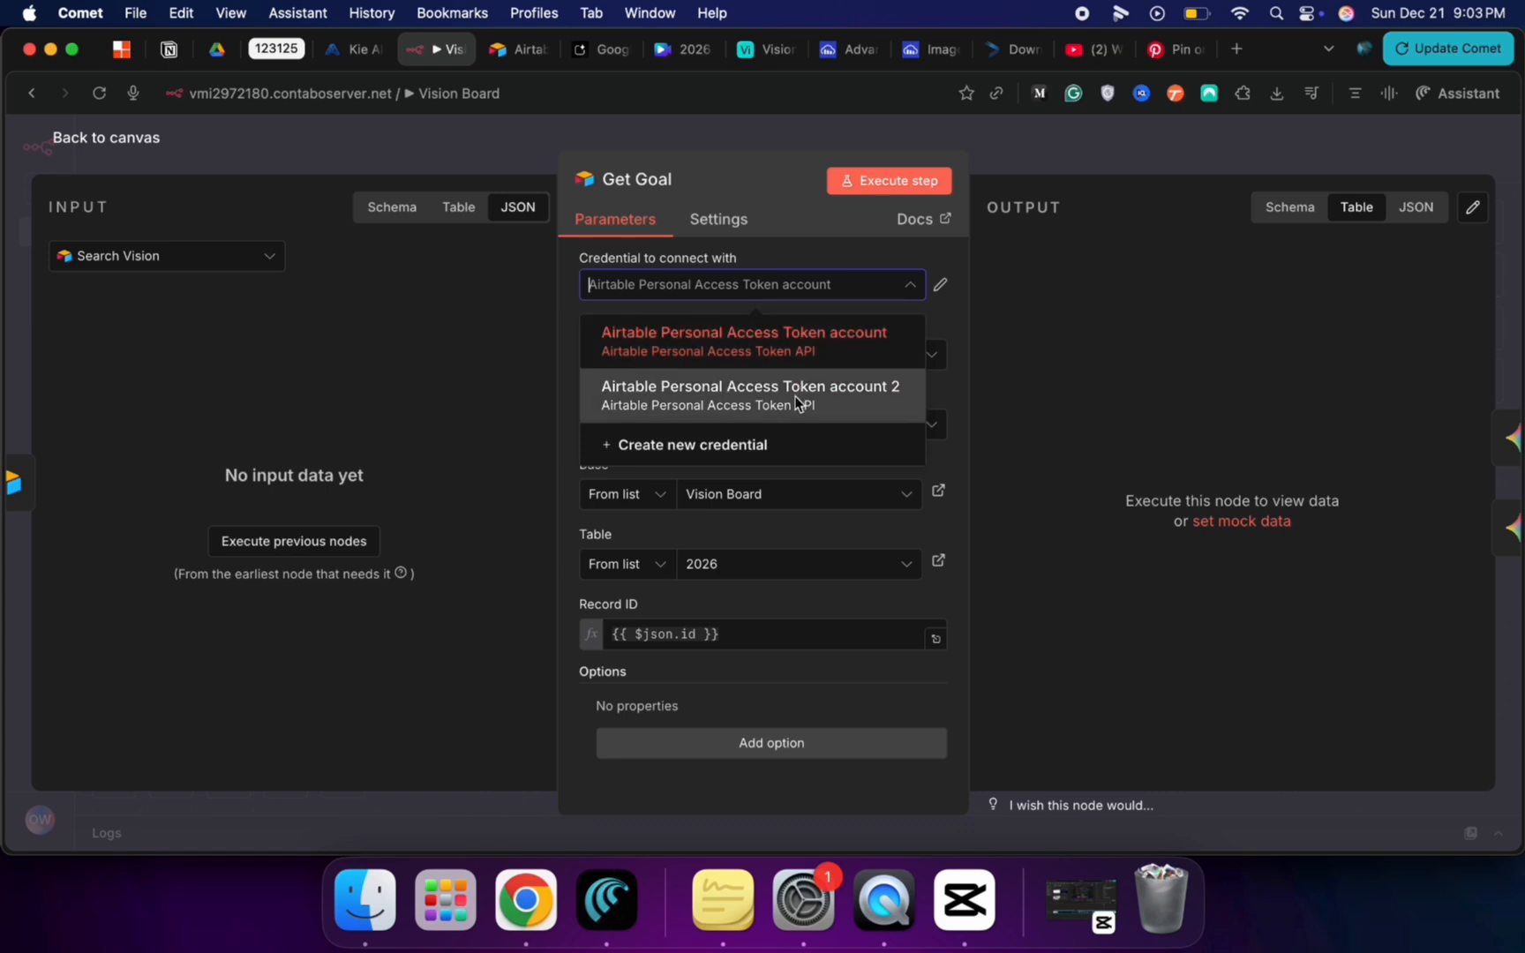
pyautogui.press('Return')
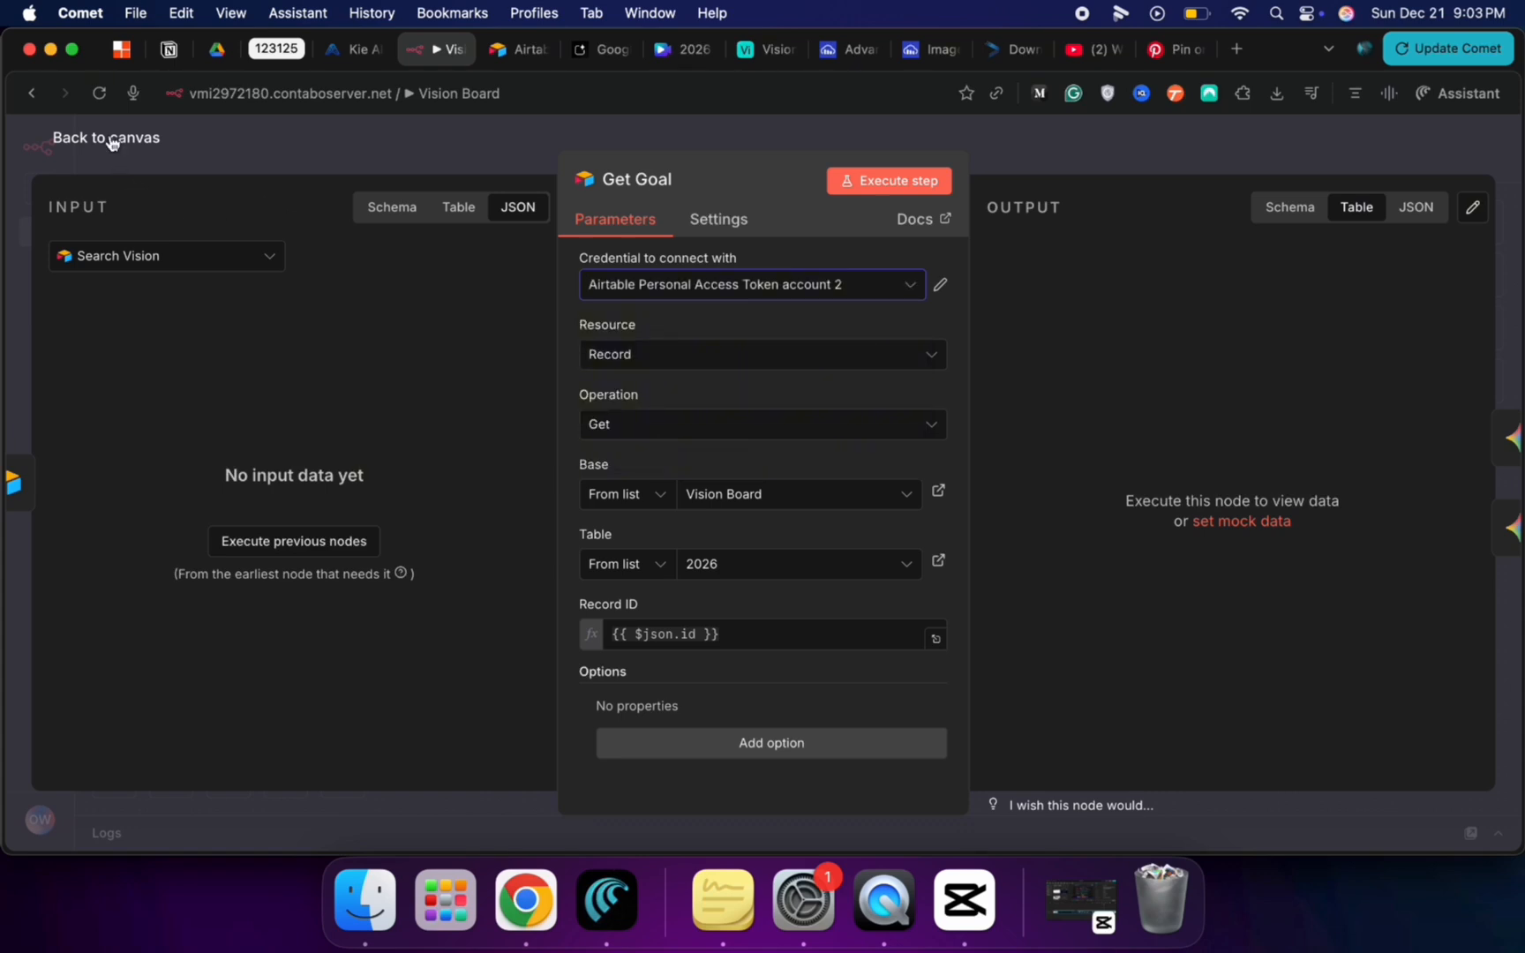
pyautogui.click(110, 139)
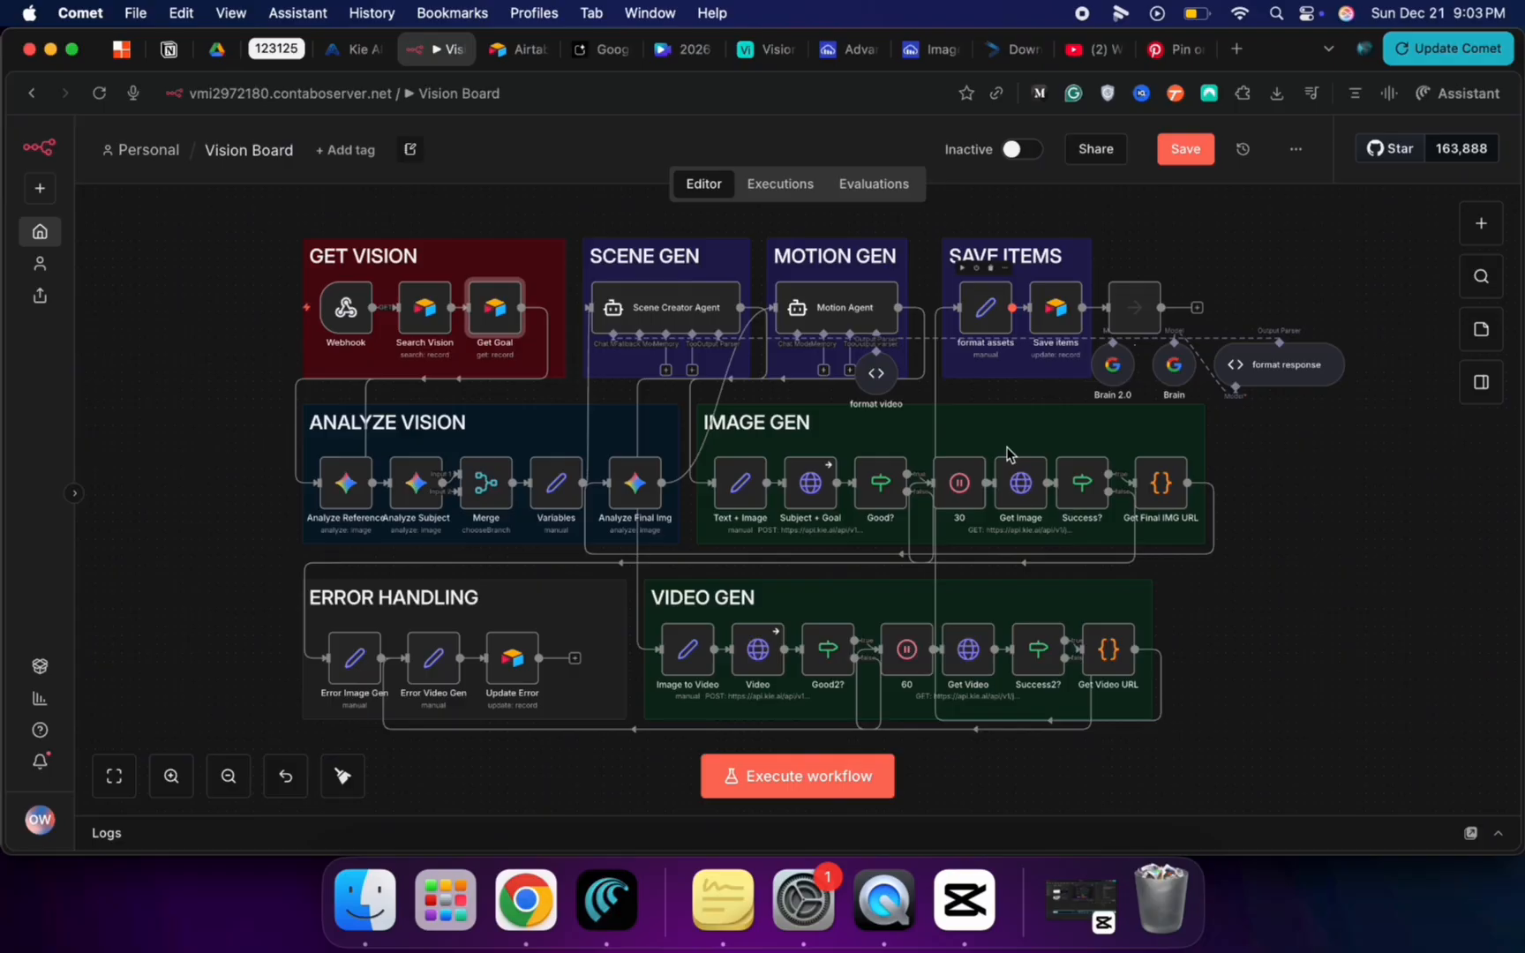
# Step: Set the Save items node's credential to Airtable Personal Access Token account 2 and return to the canvas
pyautogui.press('Return')
pyautogui.click(854, 287)
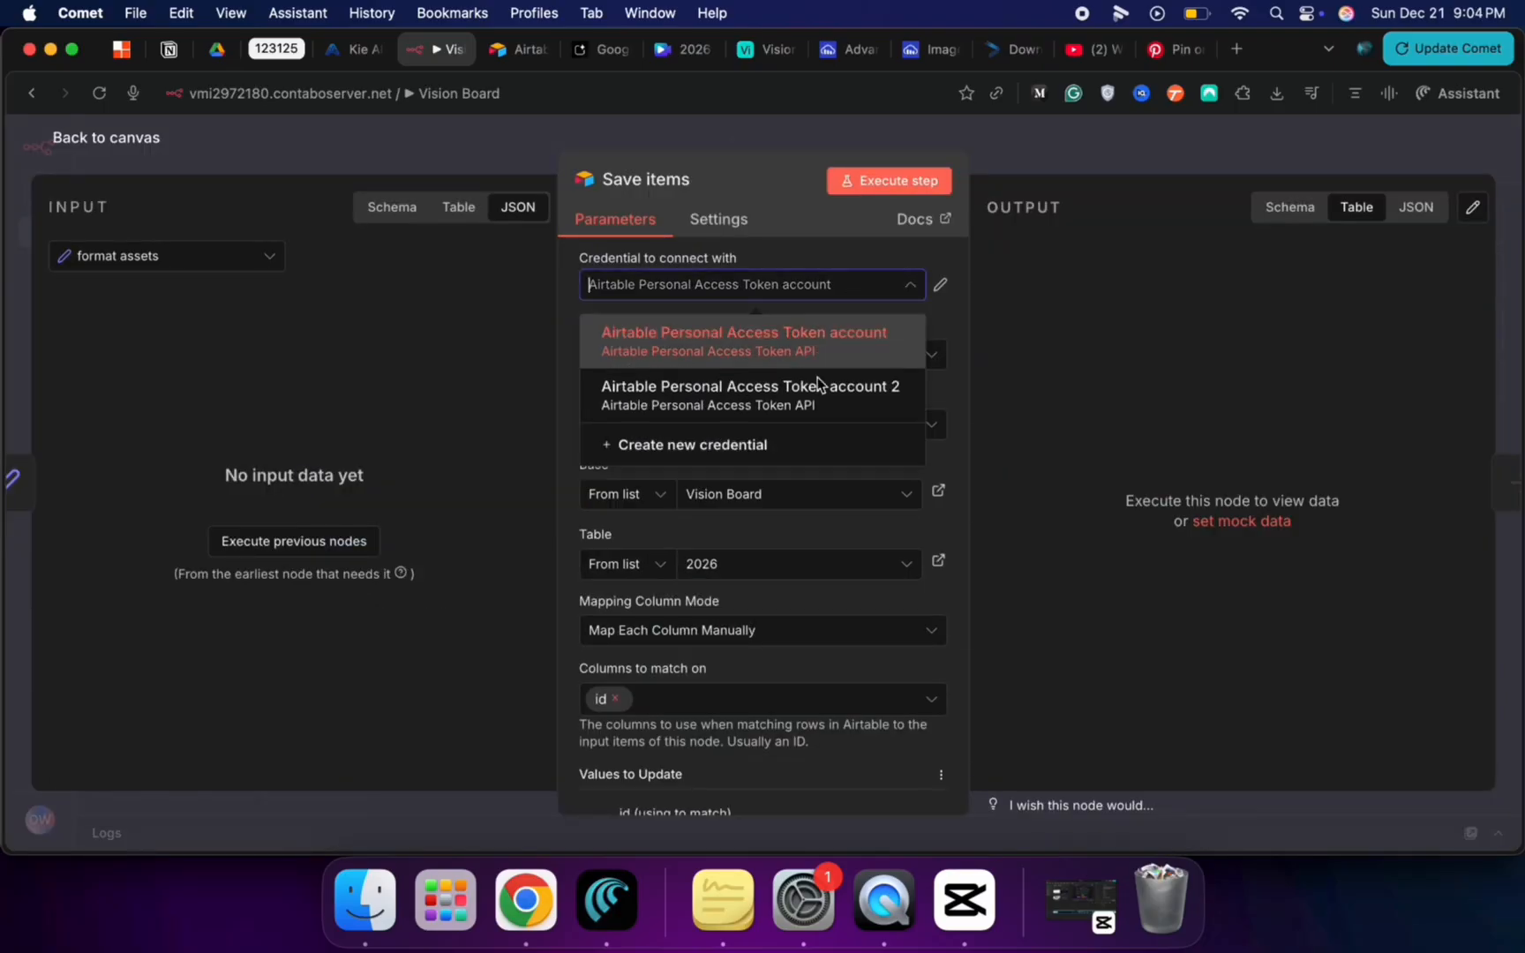
pyautogui.press('Return')
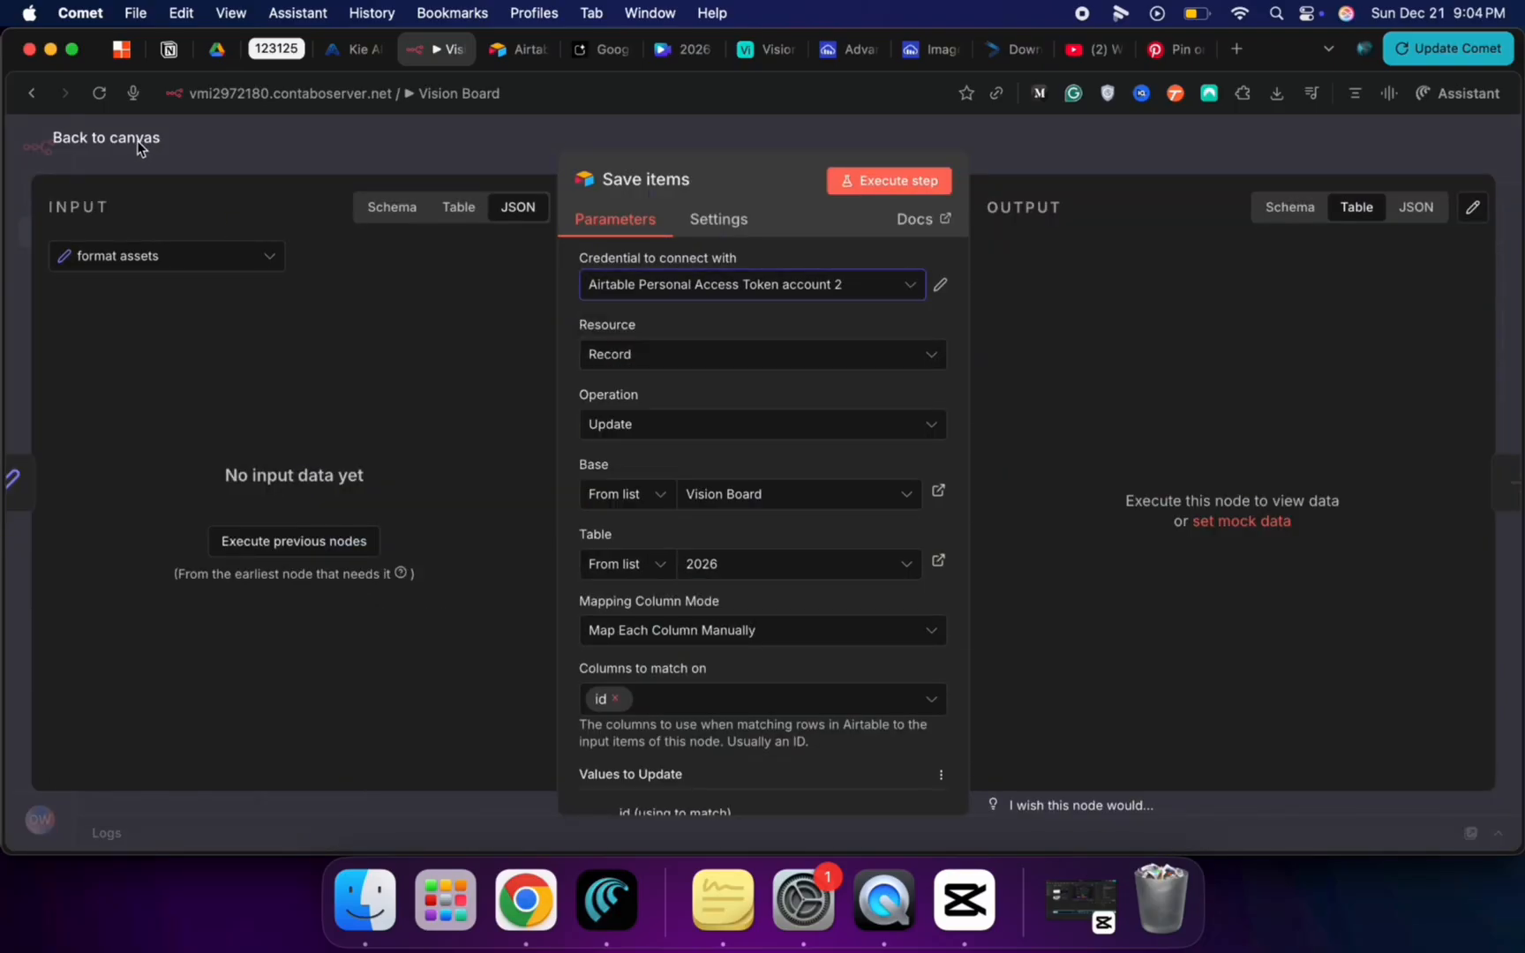
pyautogui.click(139, 147)
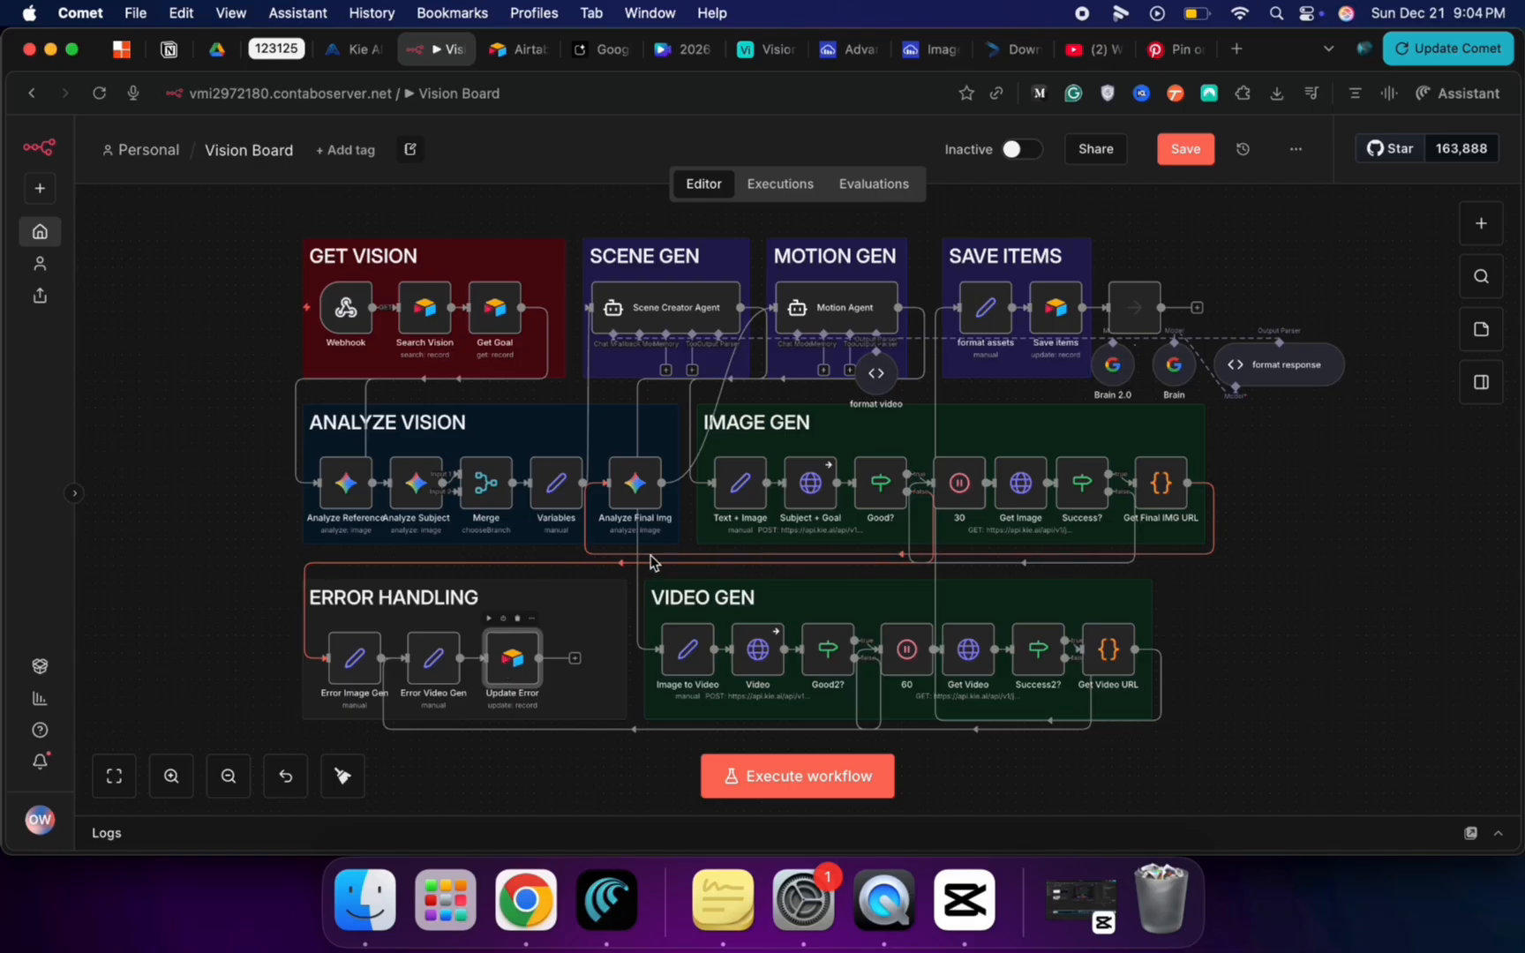
# Step: Set the Update Error node's credential to Airtable Personal Access Token account 2
pyautogui.press('Return')
pyautogui.click(702, 284)
pyautogui.click(738, 388)
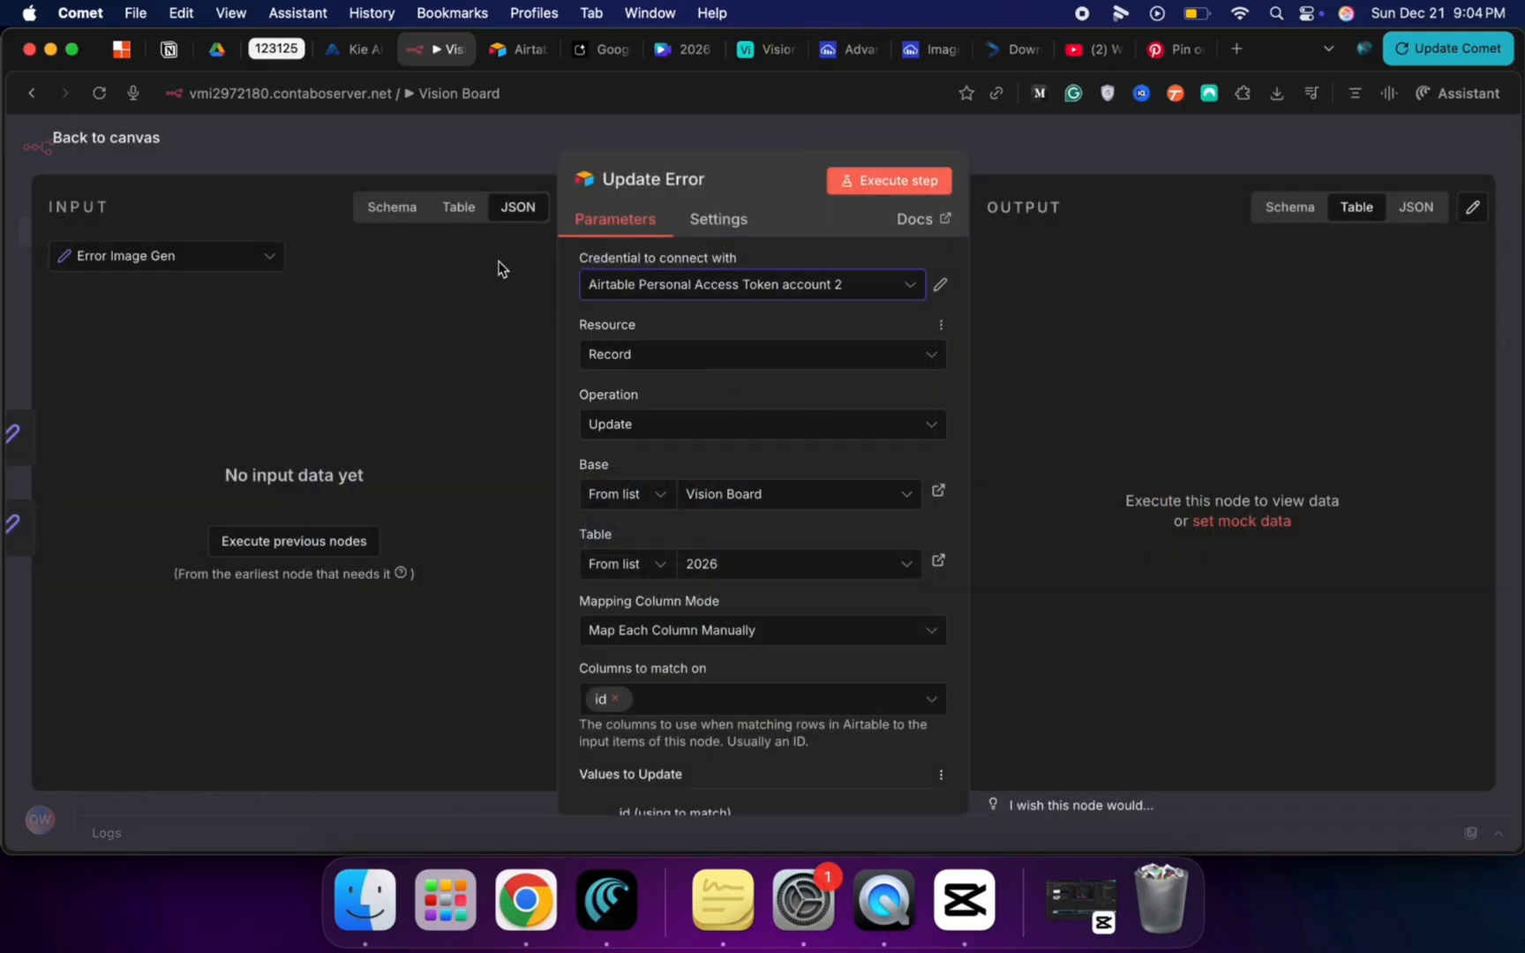
# Step: Return to the canvas, look over the 2026 table in Airtable and execute the Vision Board workflow in n8n
pyautogui.click(106, 139)
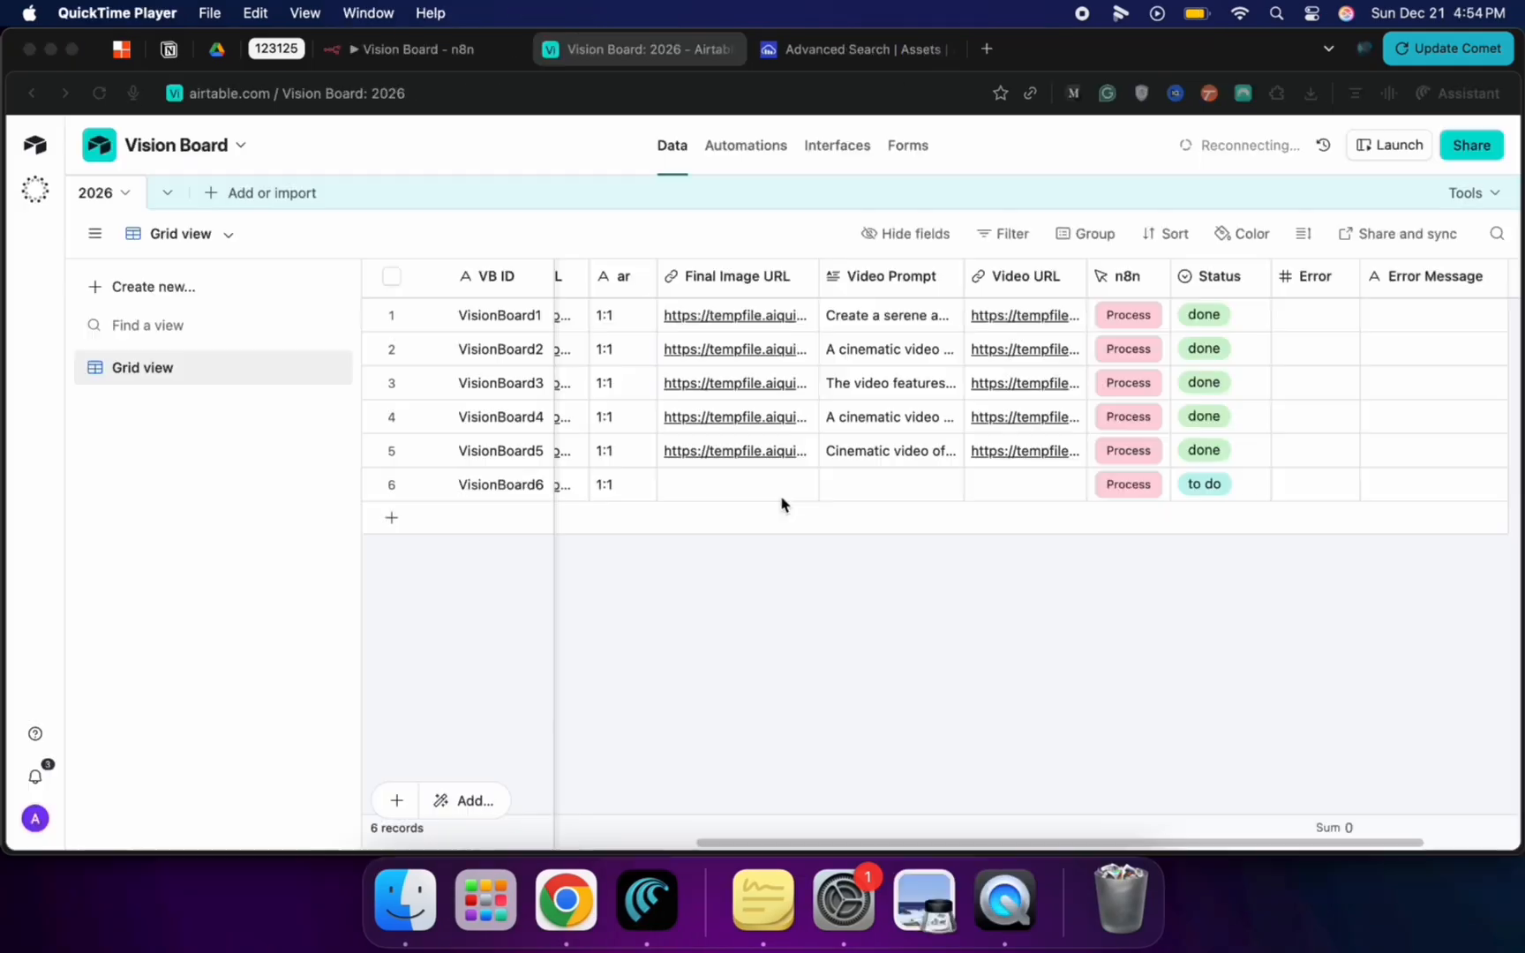
pyautogui.hscroll(-5, 781, 505)
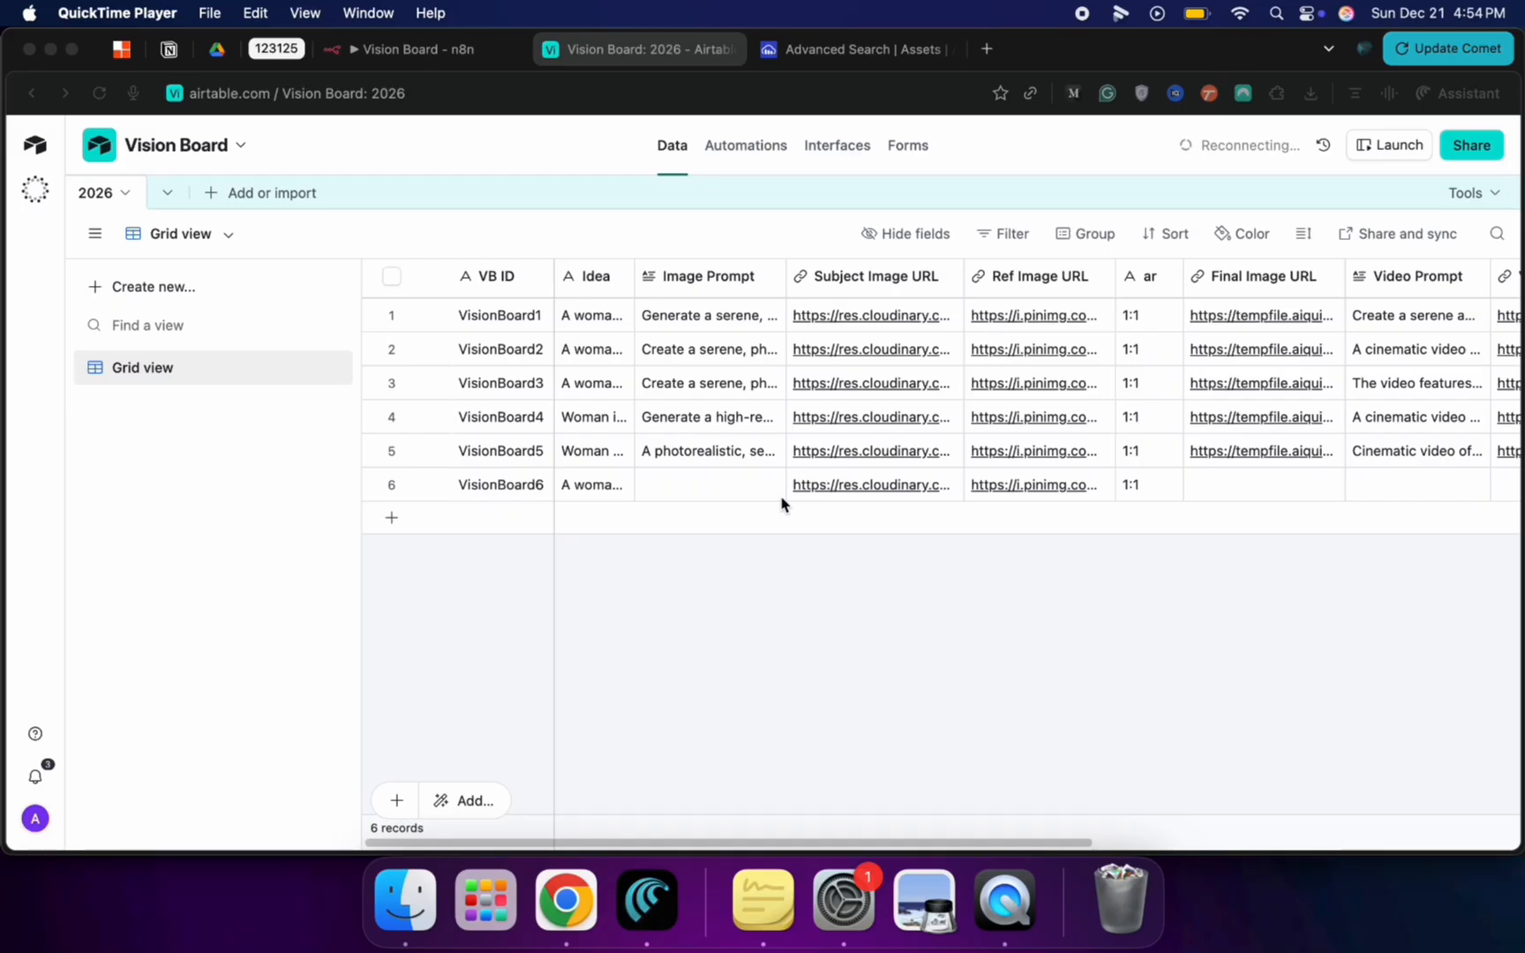
pyautogui.hscroll(8, 781, 504)
pyautogui.hscroll(2, 781, 504)
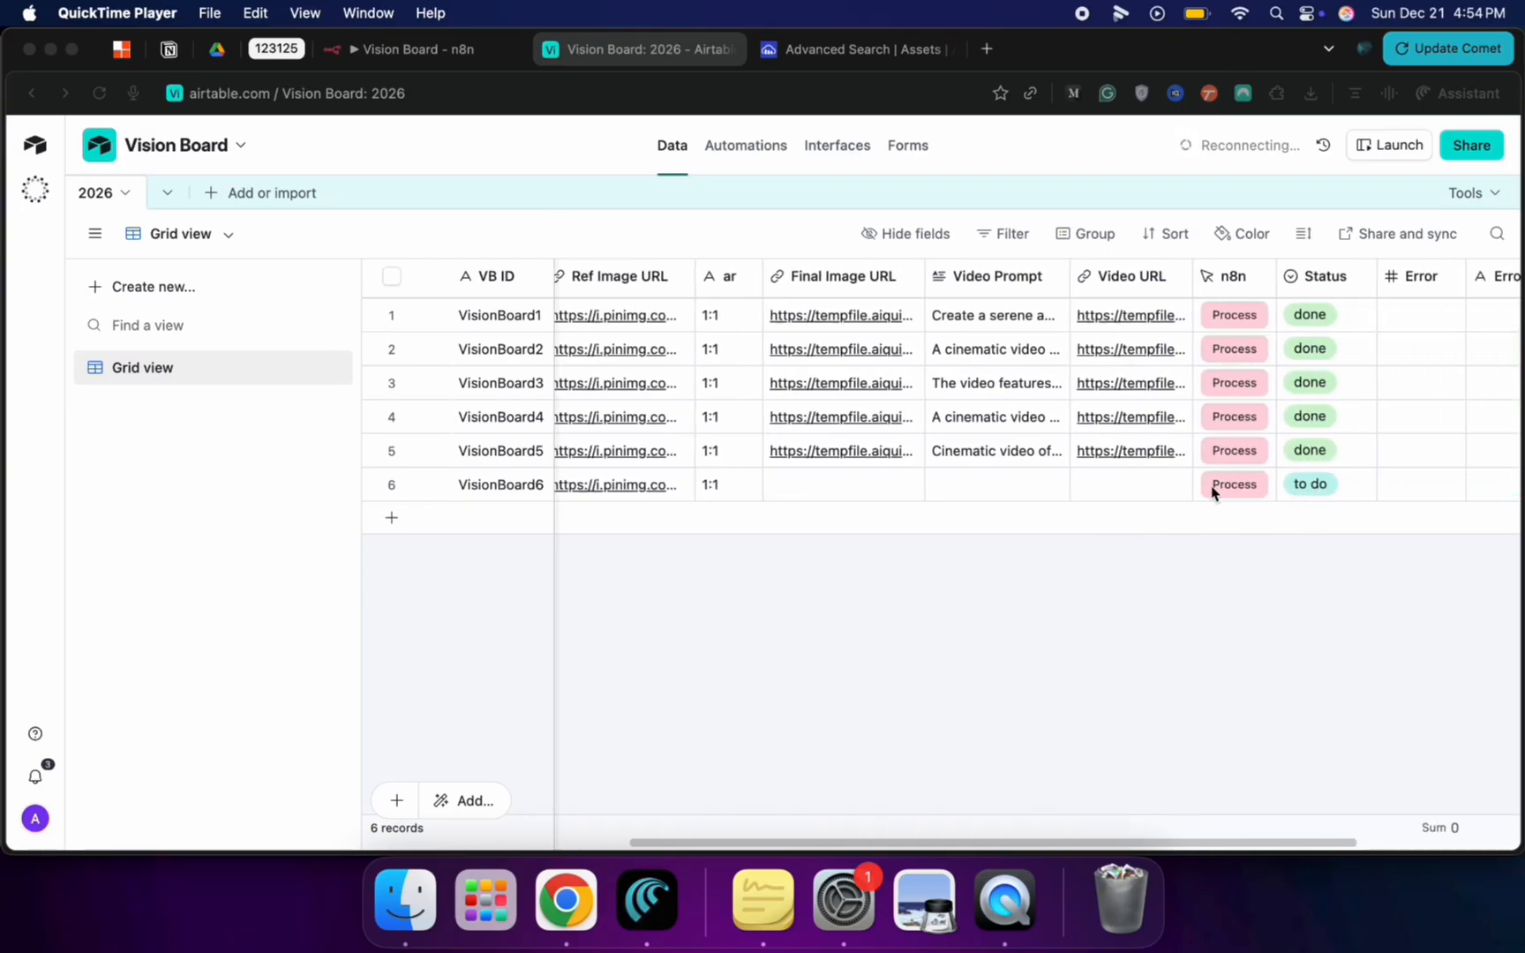
pyautogui.click(469, 61)
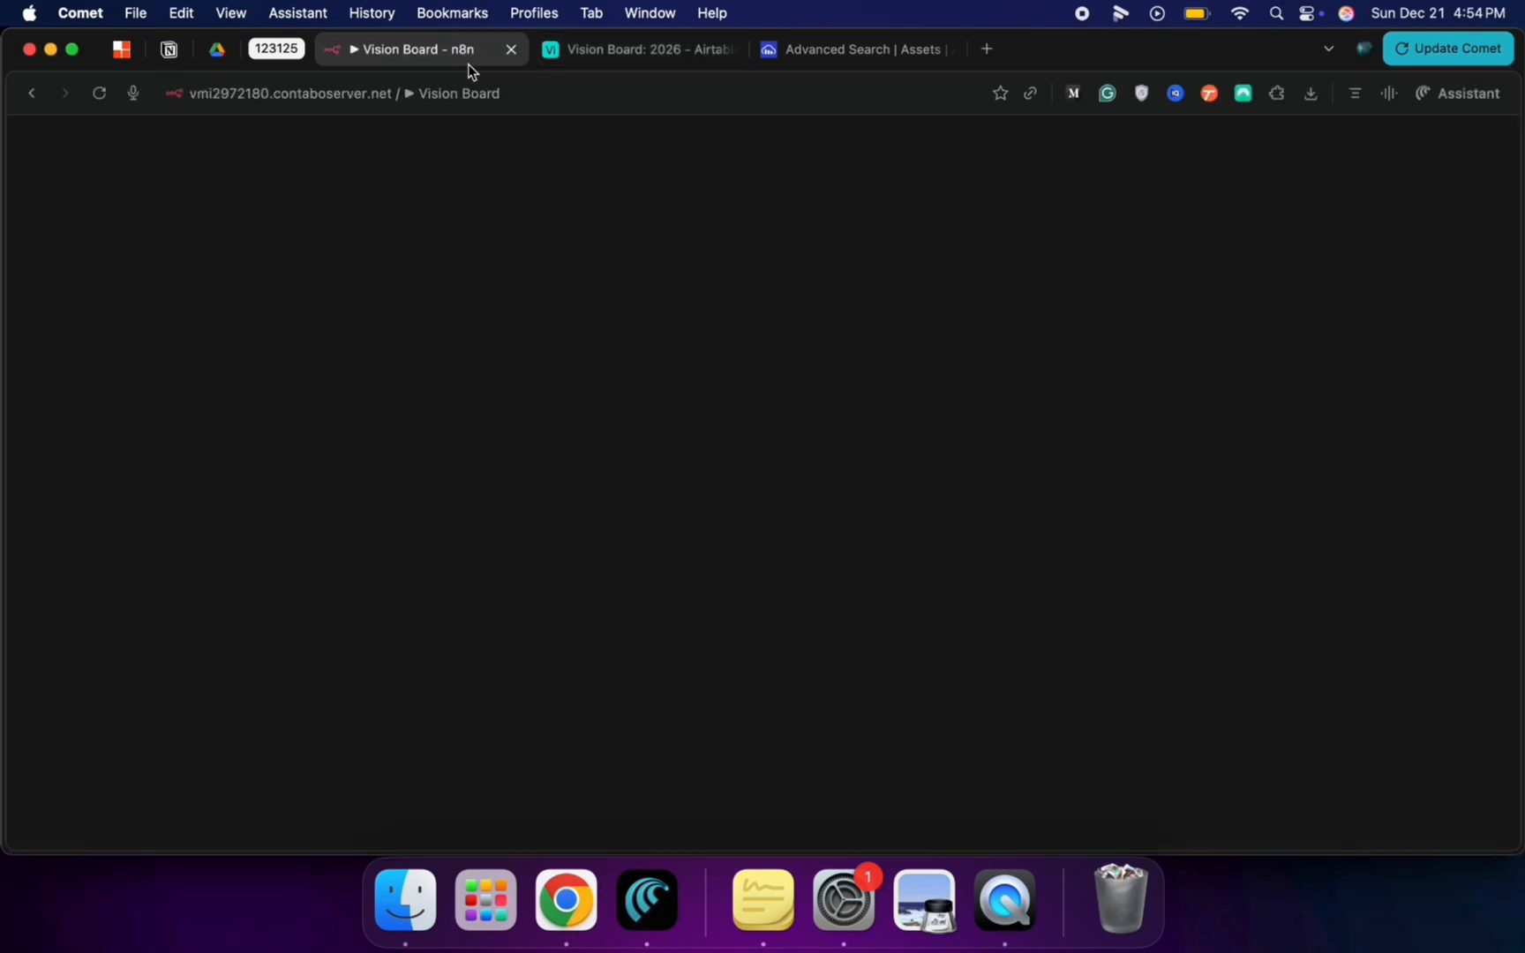
pyautogui.click(820, 792)
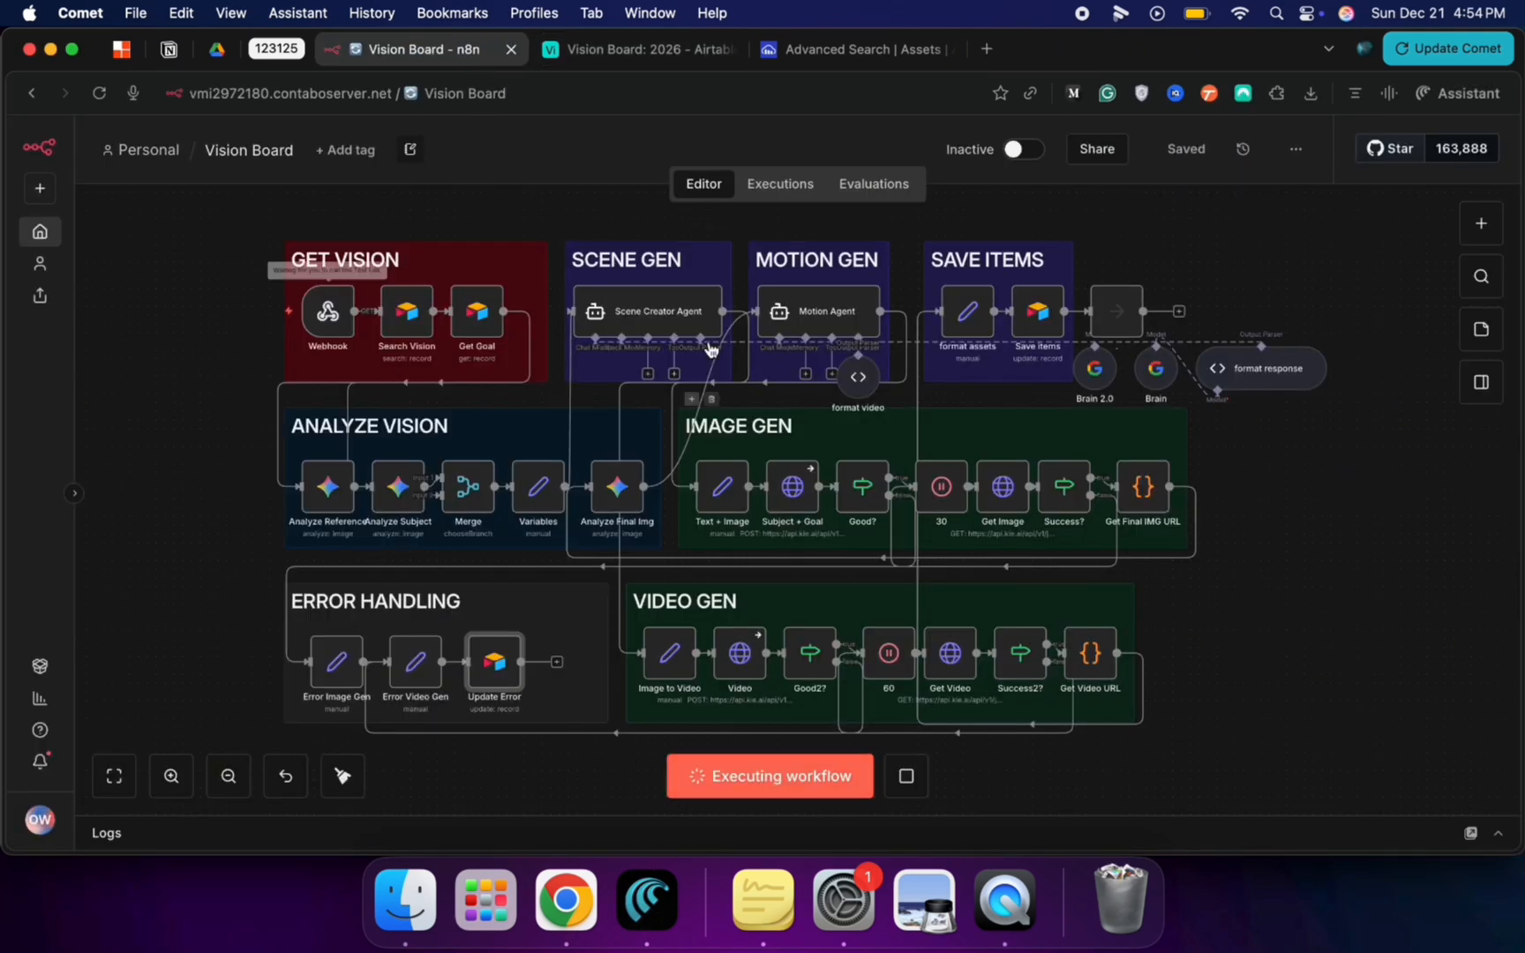
# Step: Run Process on the VisionBoard6 record in Airtable and go back to the n8n workflow
pyautogui.click(618, 49)
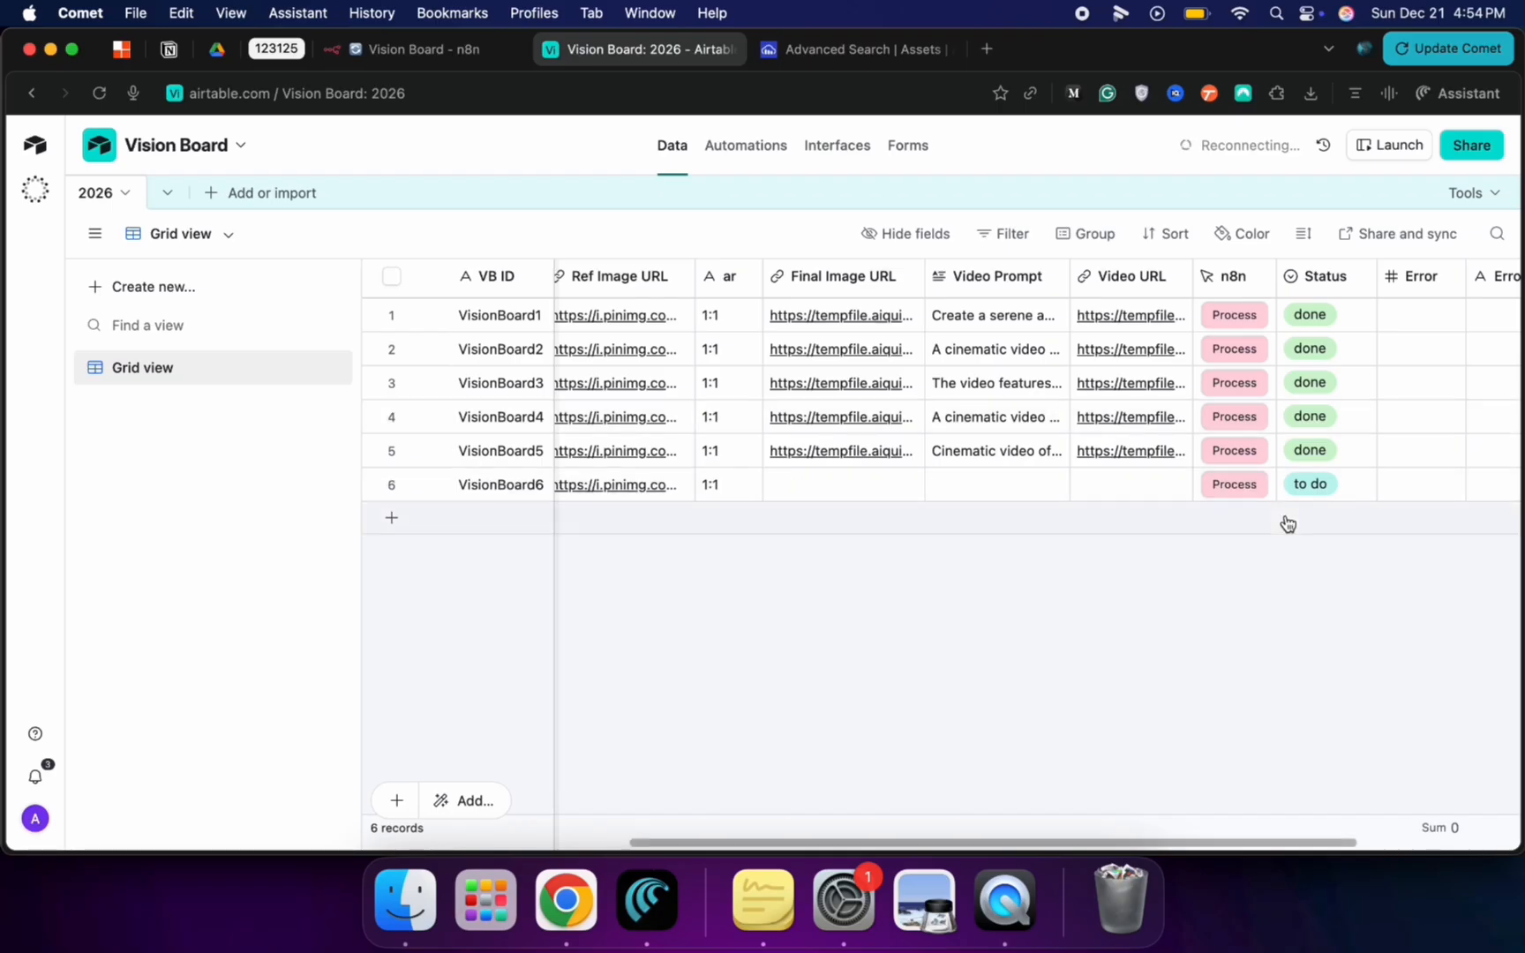
pyautogui.click(1233, 483)
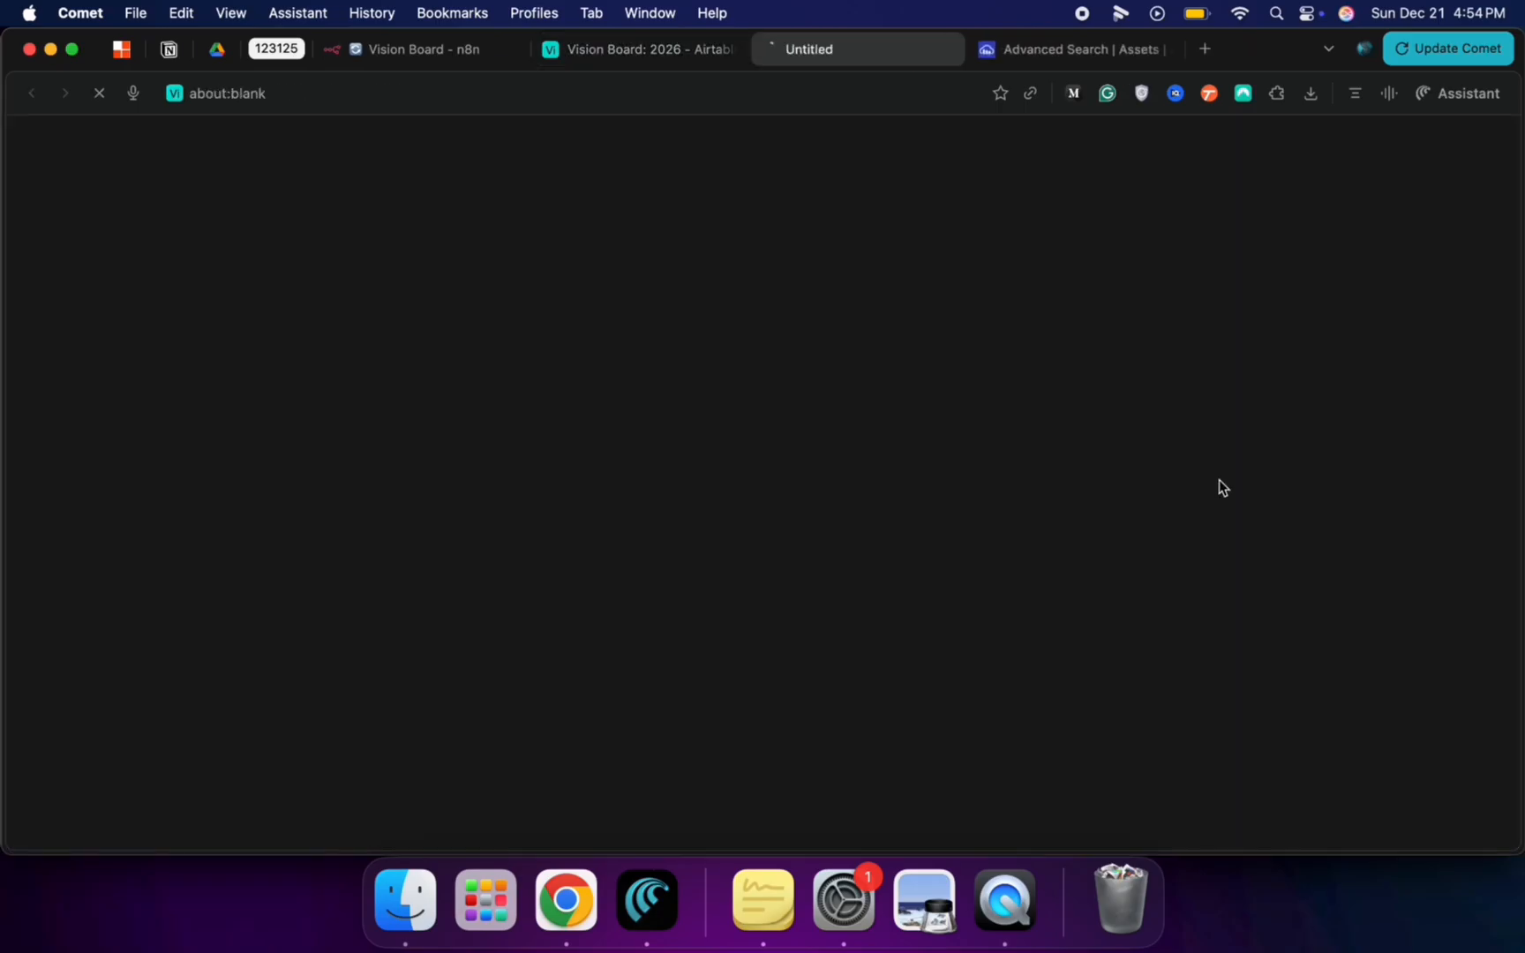
pyautogui.click(410, 43)
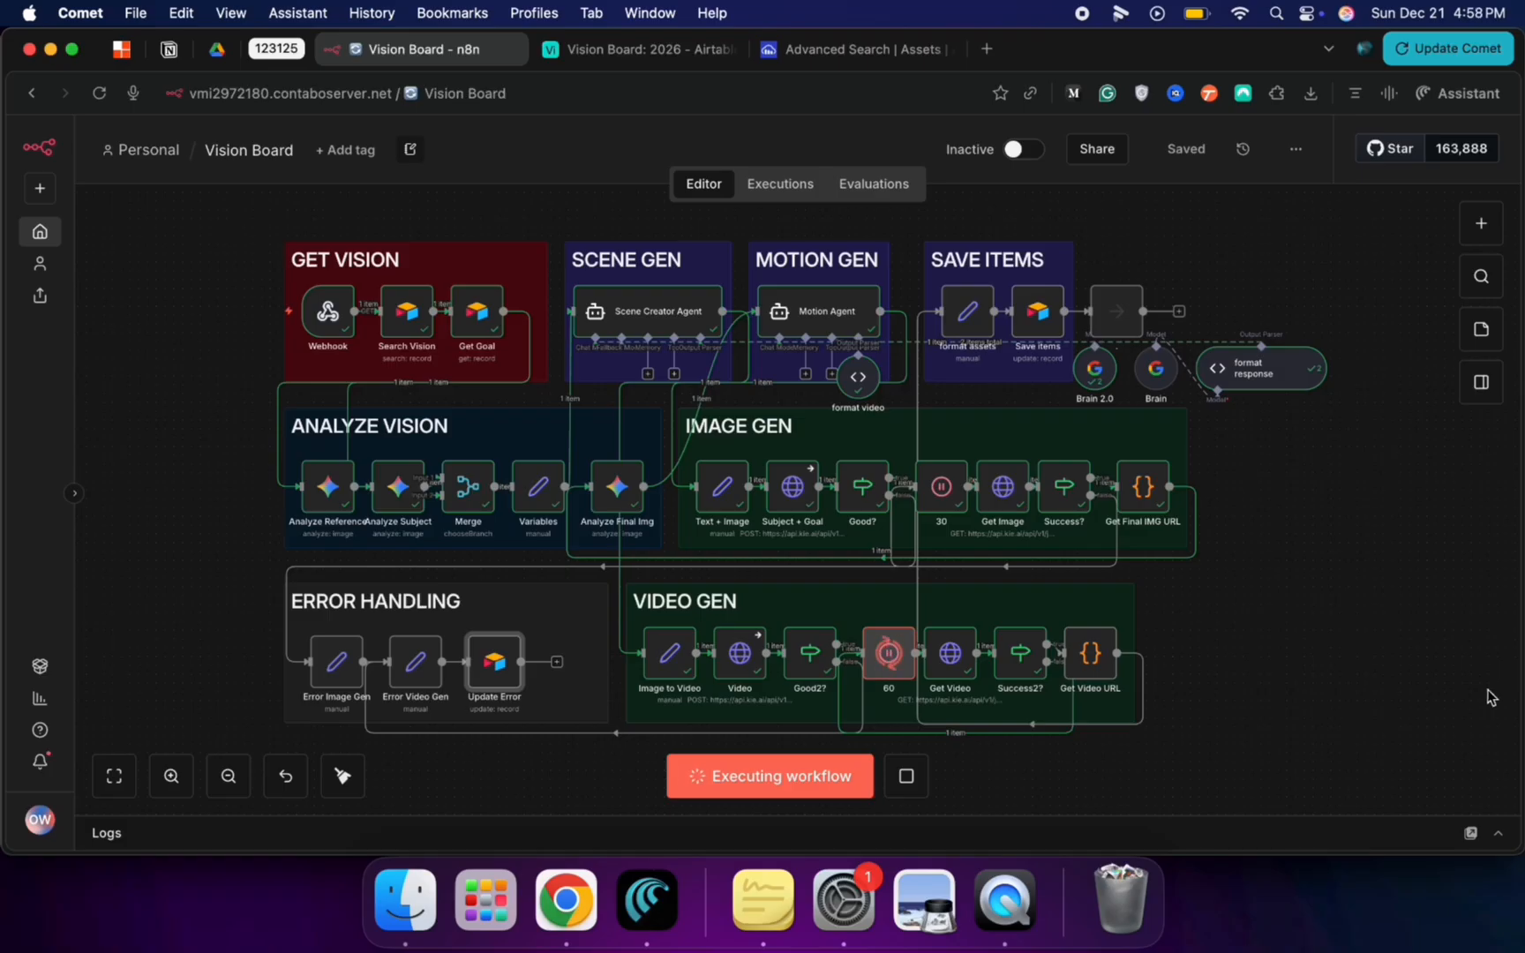
# Step: Download the image from VisionBoard6's Final Image URL in Airtable, view it and close the preview
pyautogui.hotkey('ctrl', 'Tab')
pyautogui.click(1163, 490)
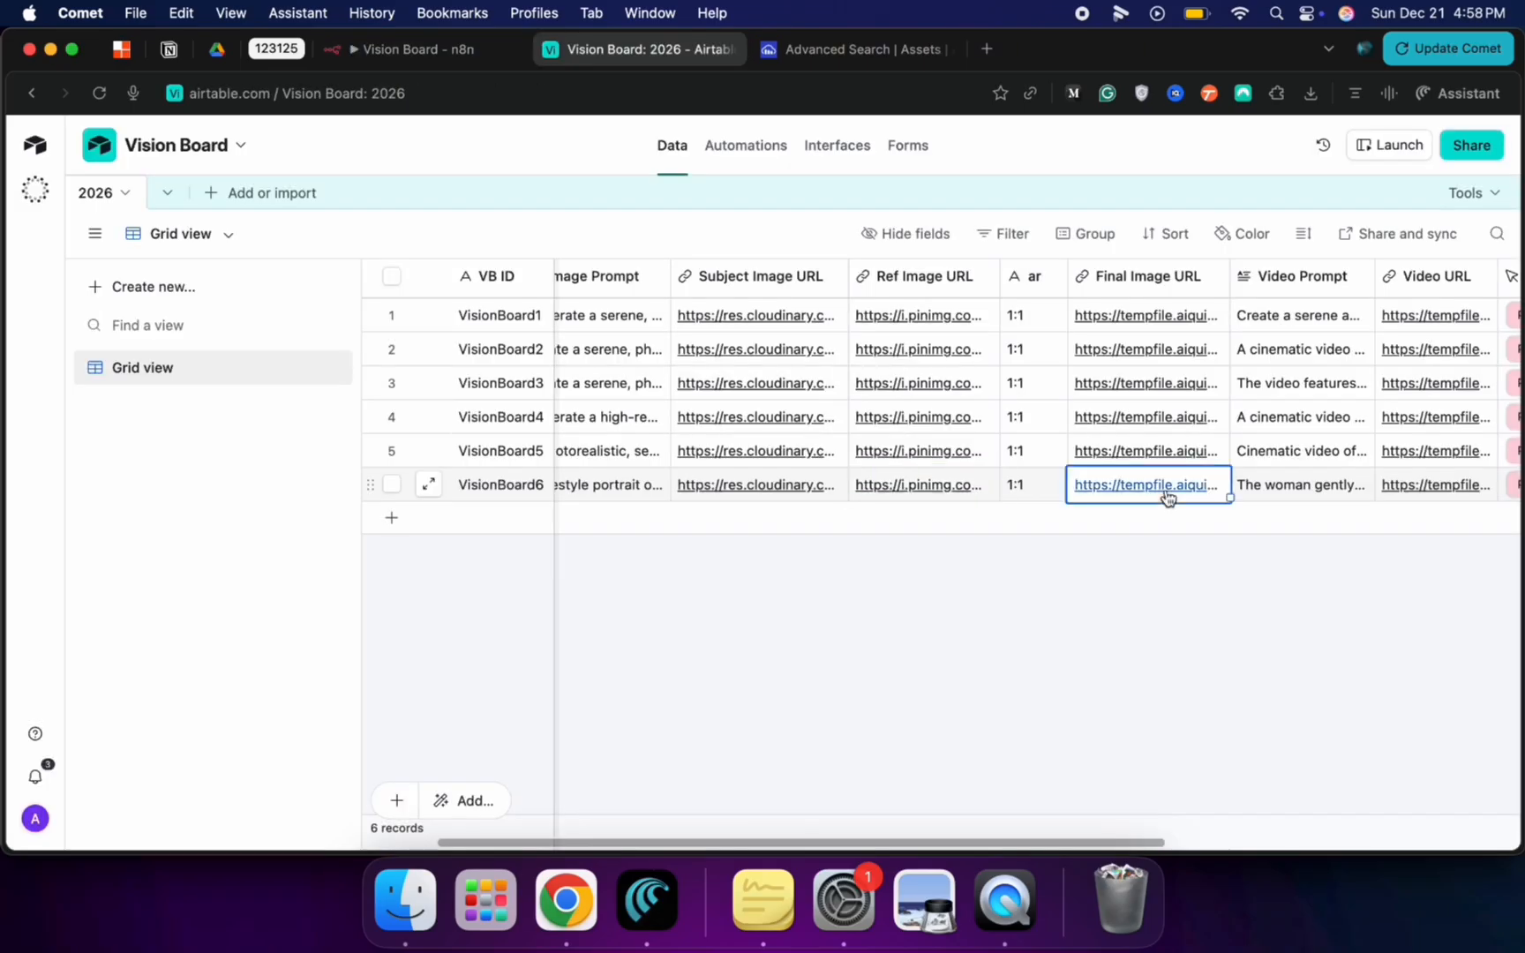
pyautogui.click(1166, 495)
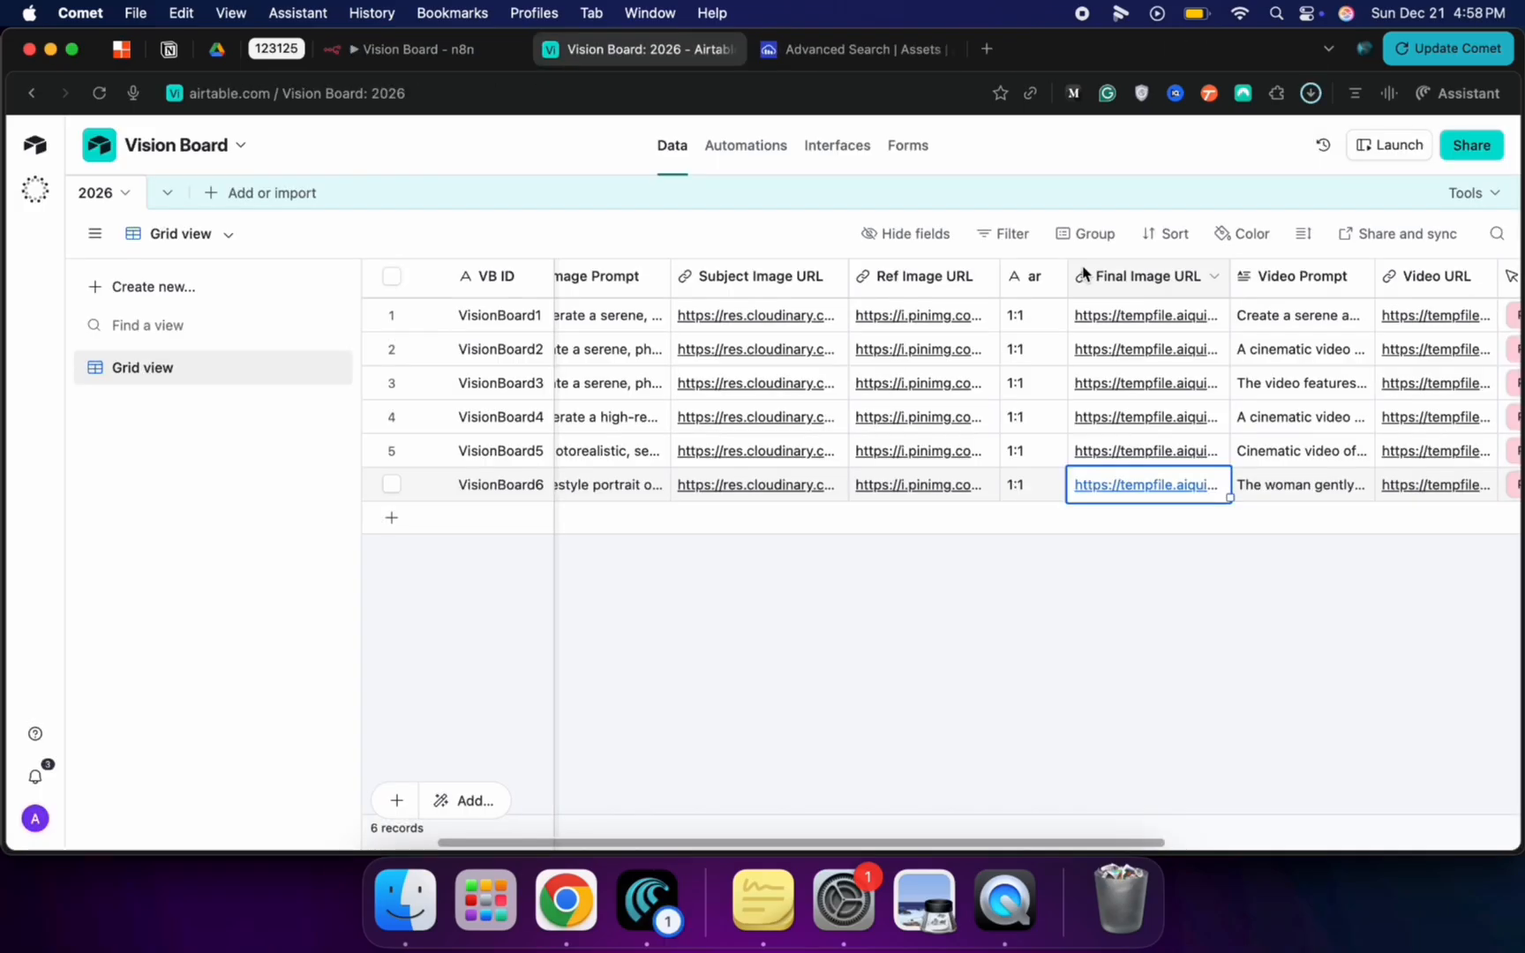
pyautogui.click(1310, 93)
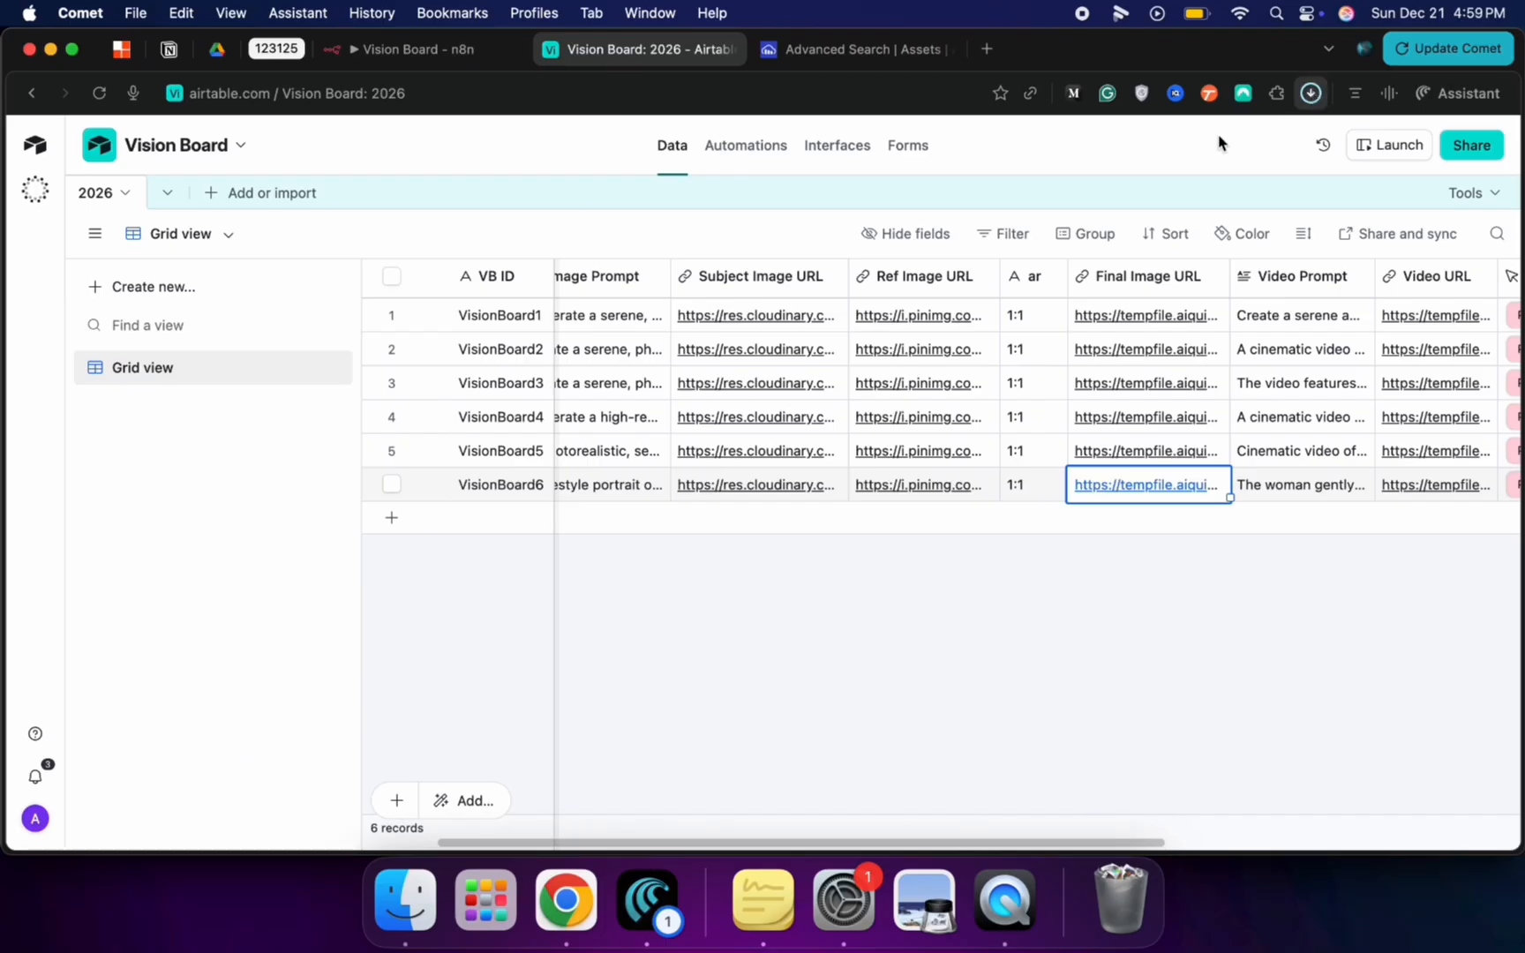
pyautogui.click(1180, 188)
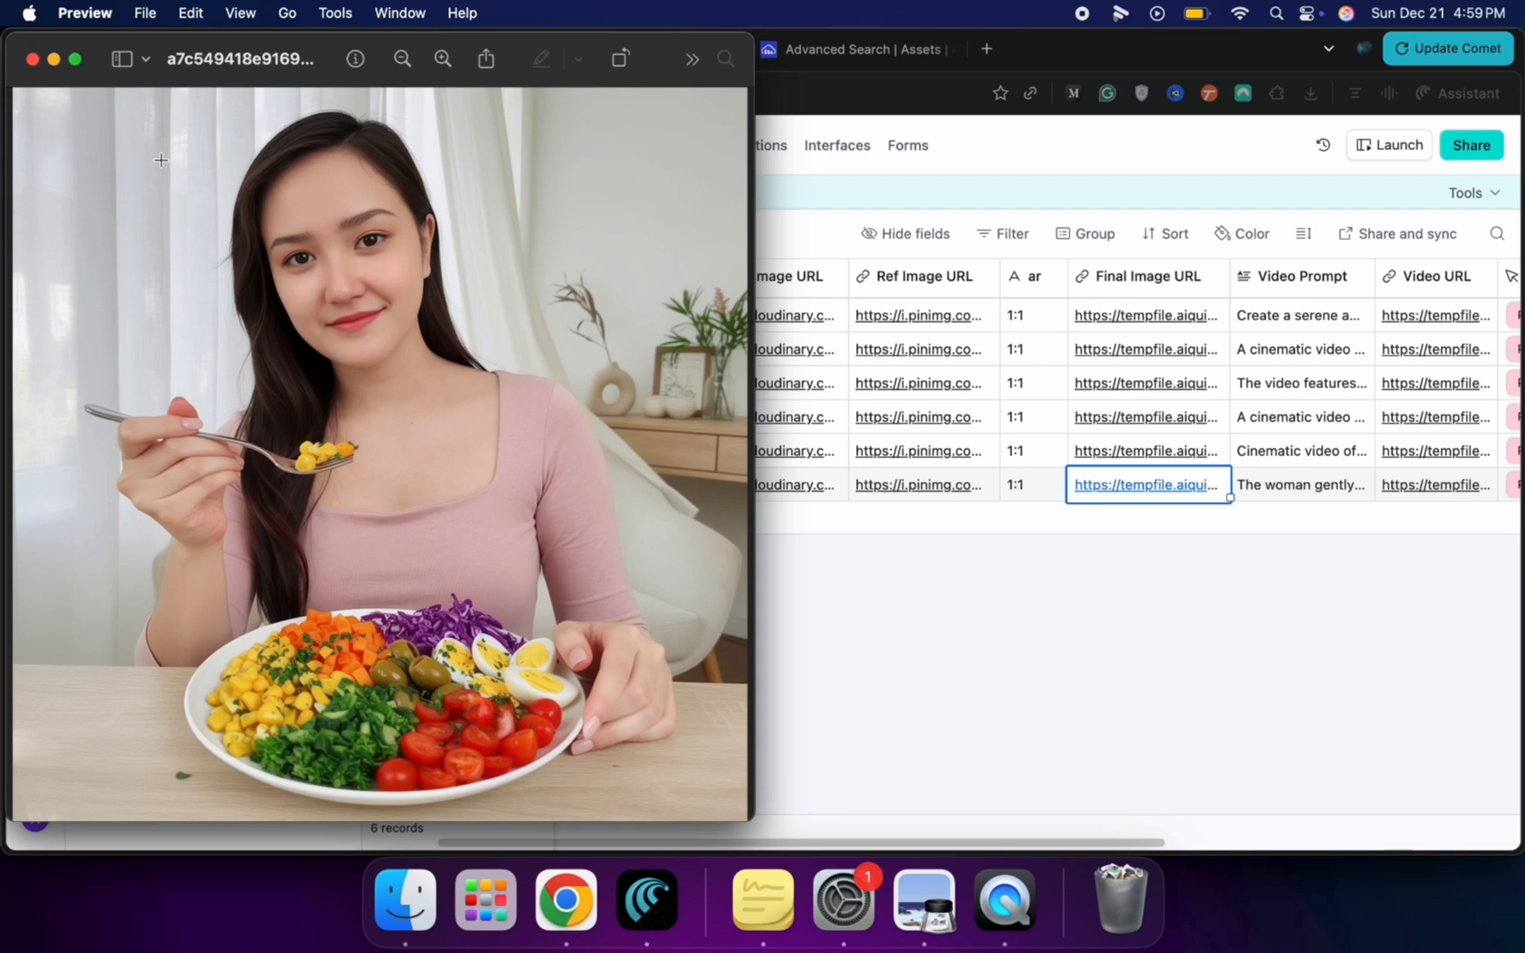
pyautogui.click(31, 59)
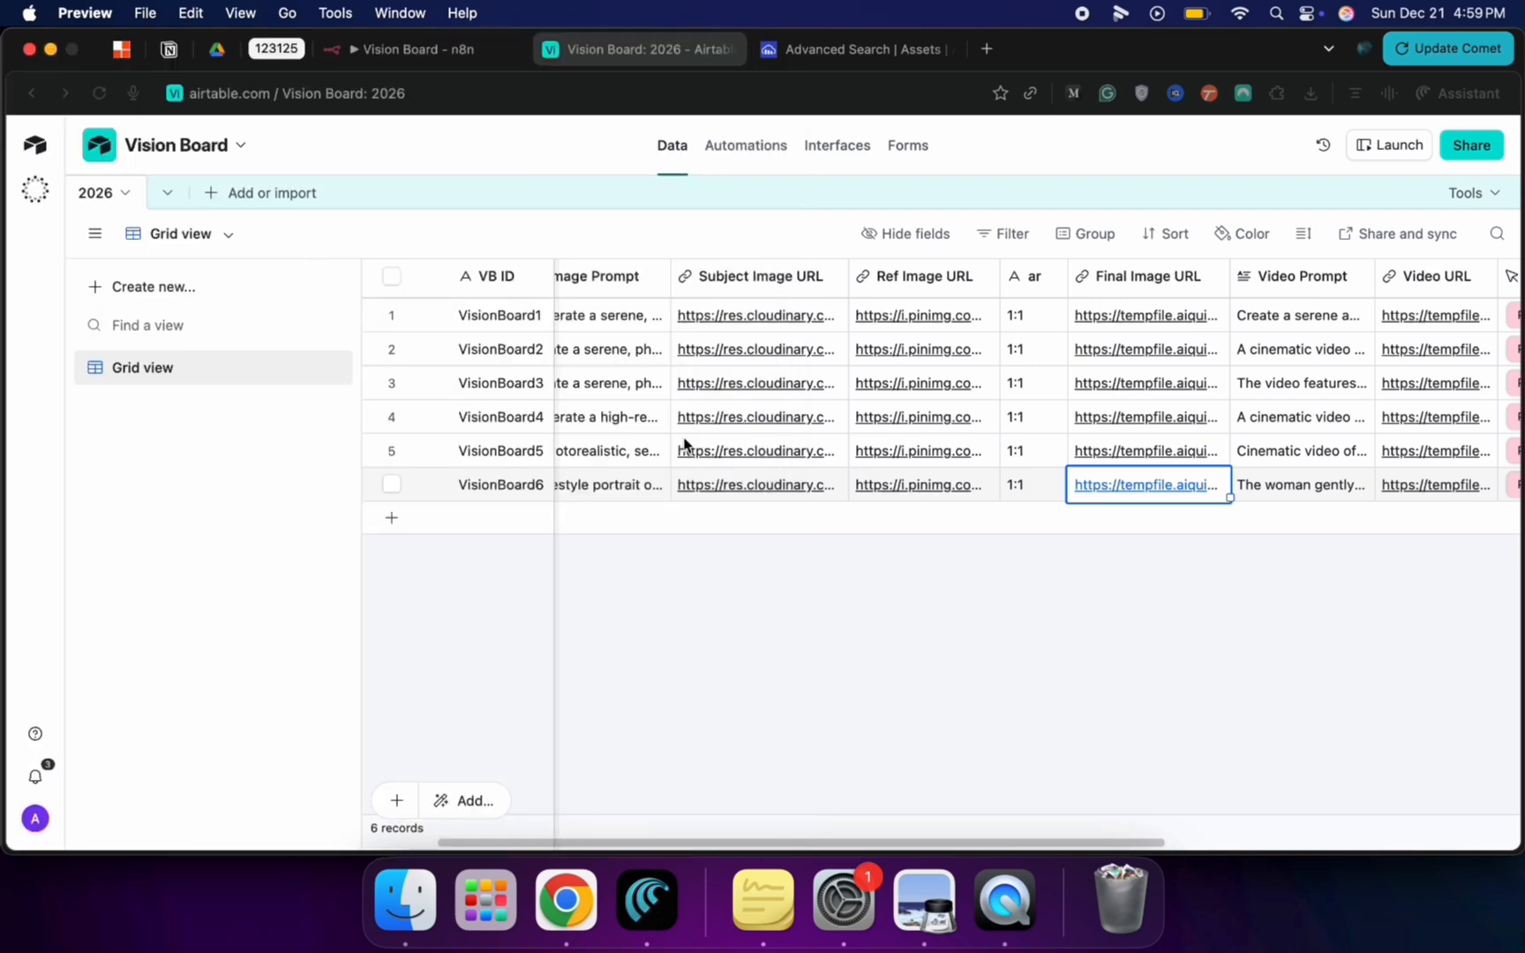
# Step: Download the video from VisionBoard6's Video URL and play it
pyautogui.hscroll(5, 1101, 483)
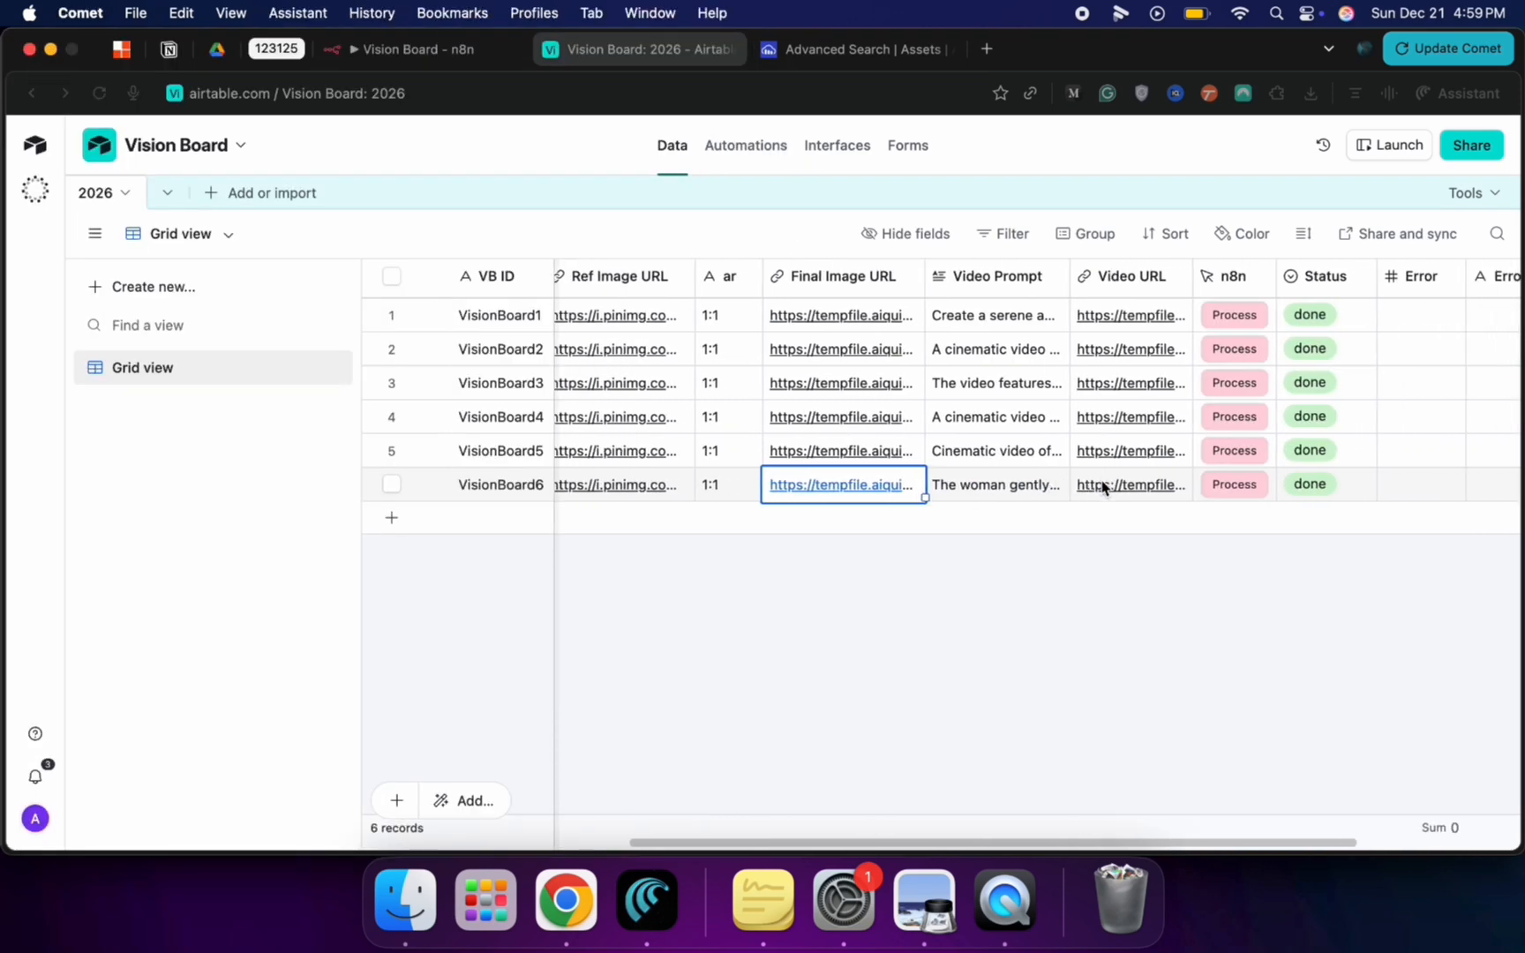
pyautogui.click(1107, 490)
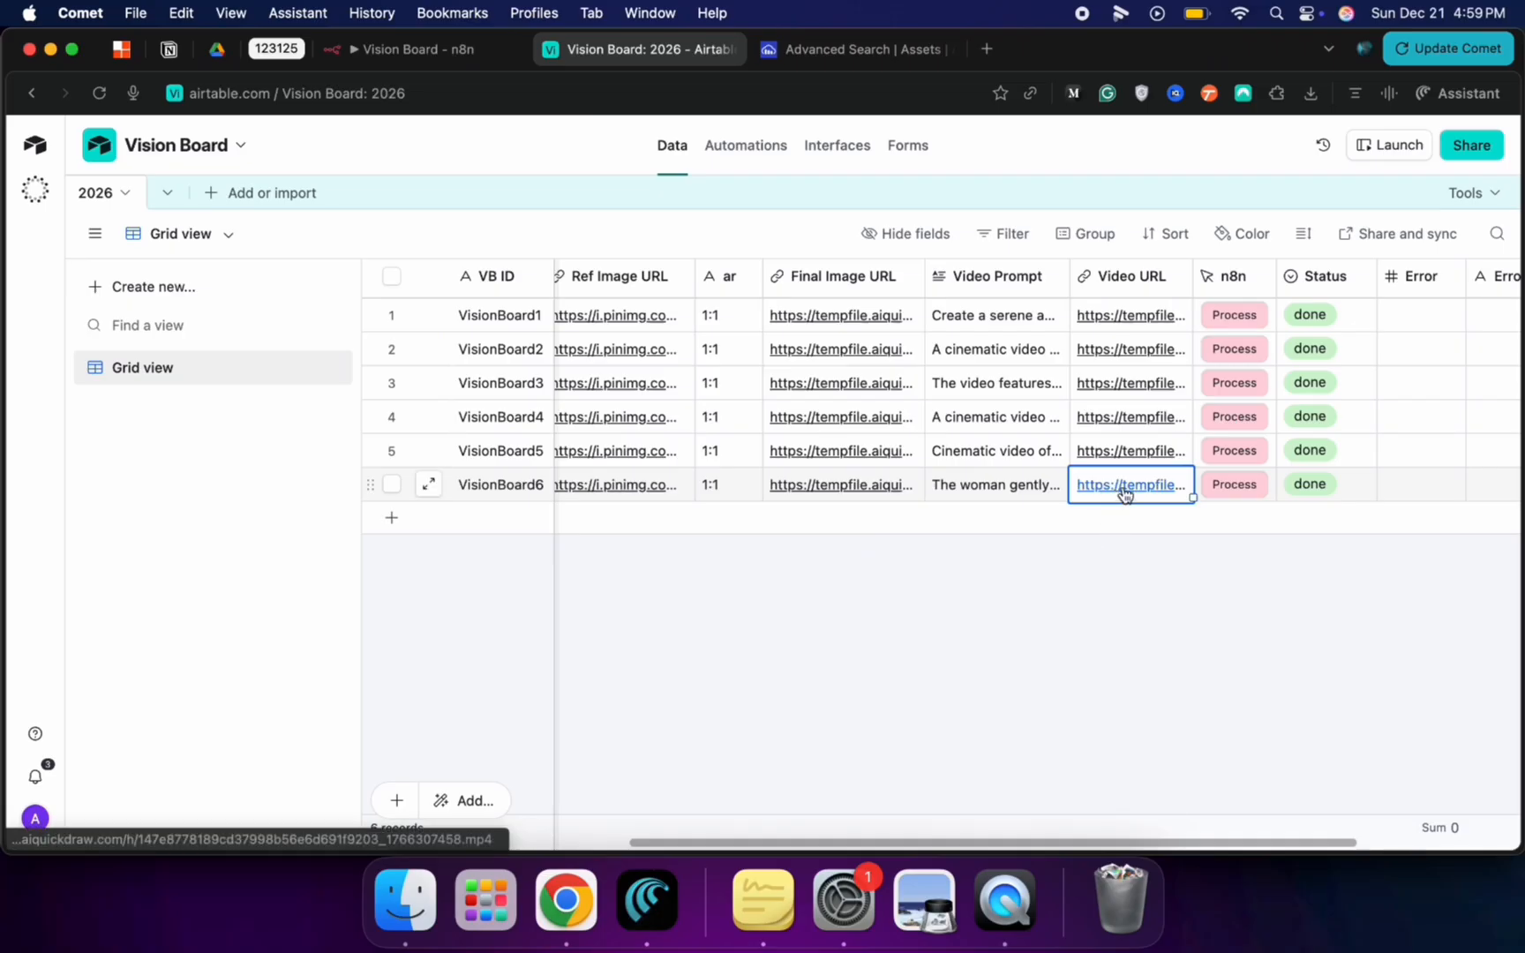
pyautogui.click(1125, 493)
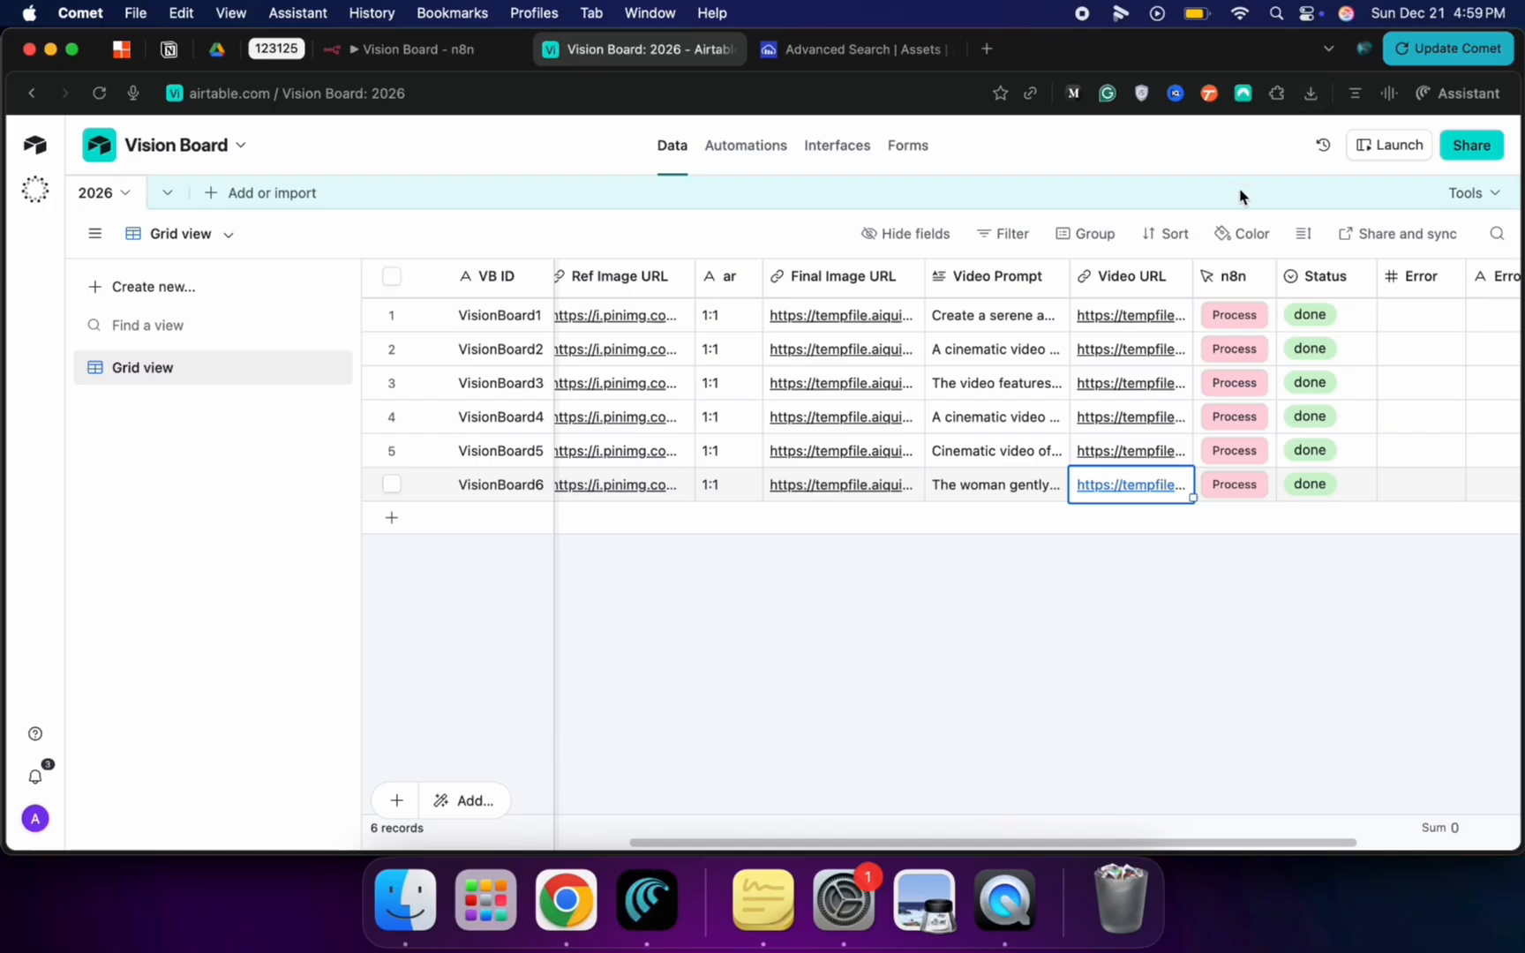
pyautogui.click(1310, 93)
pyautogui.click(1211, 190)
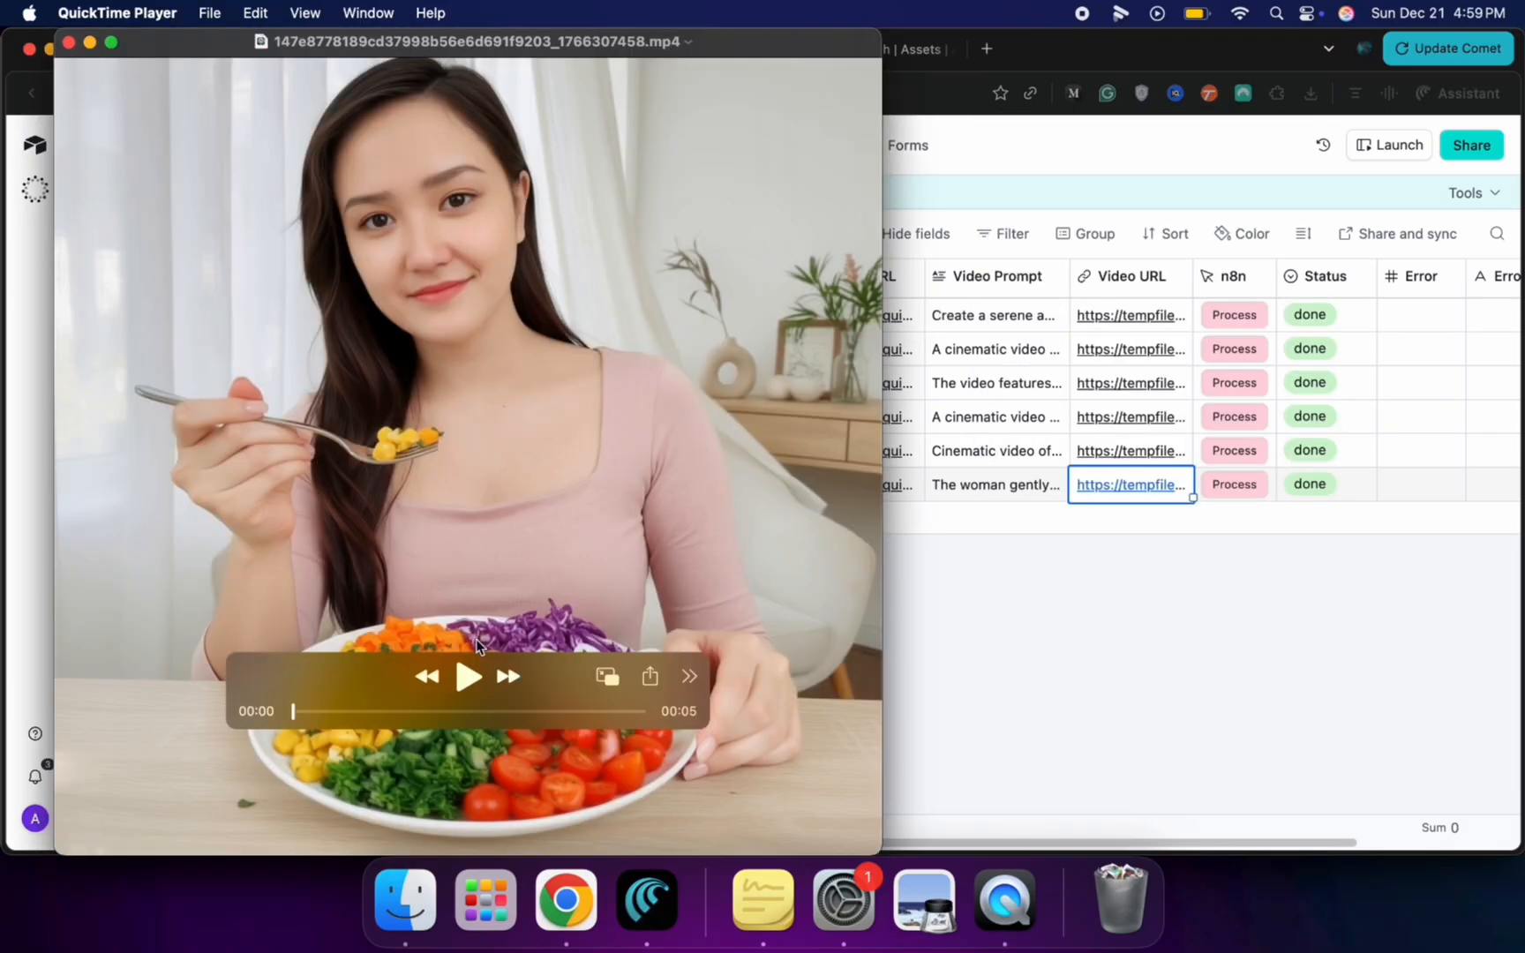
pyautogui.click(467, 676)
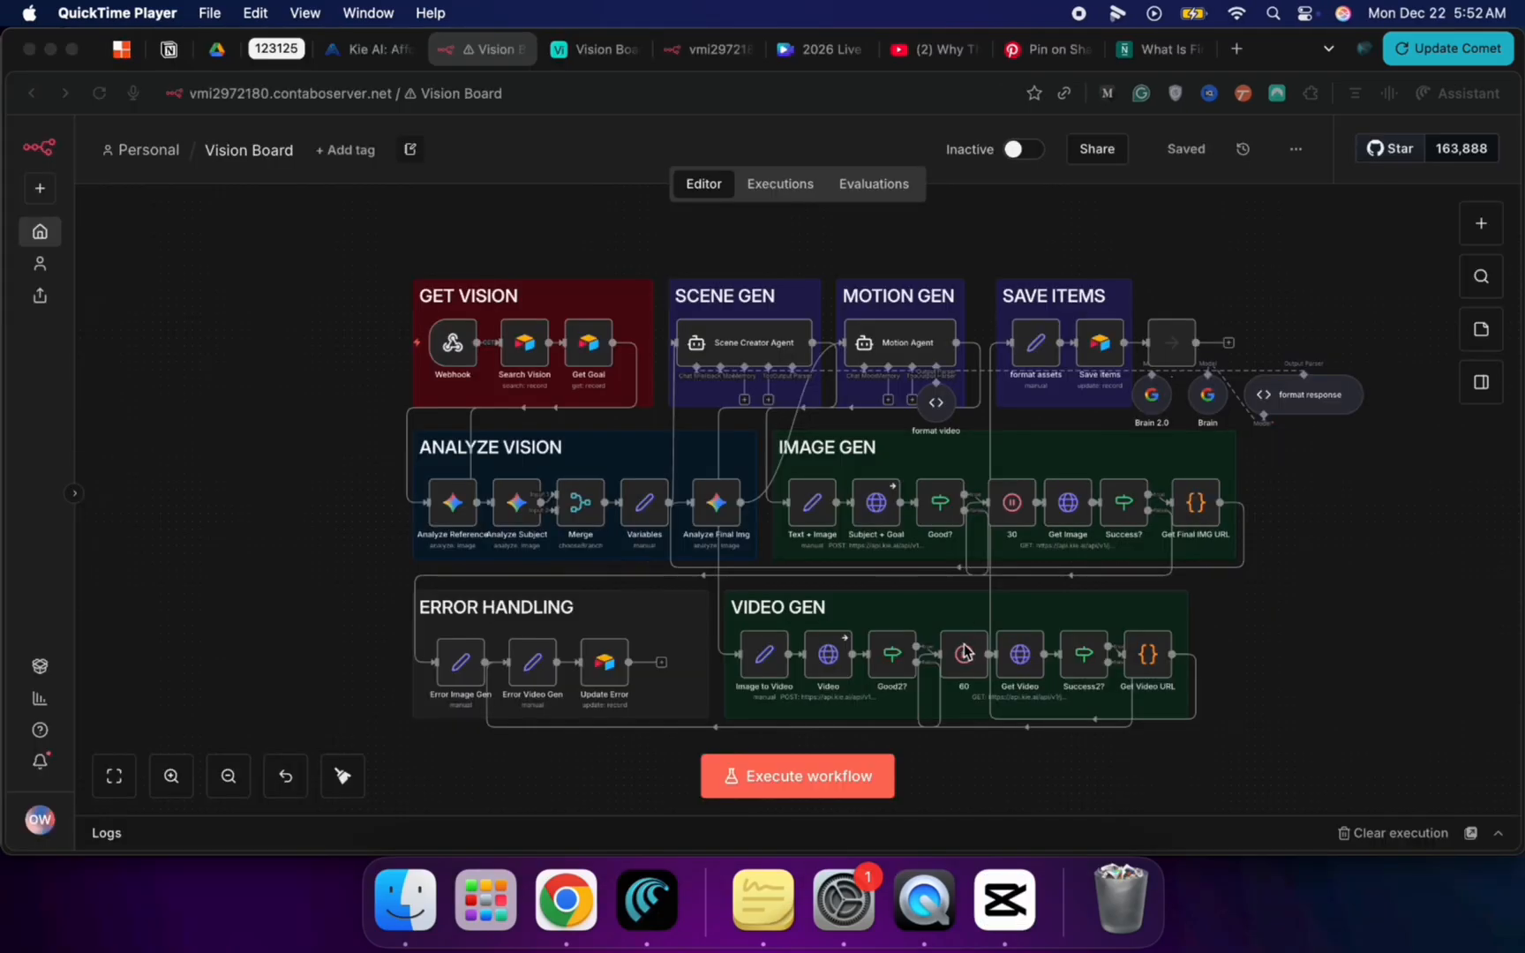
# Step: Look over the Vision Board workflow in n8n and open the Webhook node to view its test URL
pyautogui.scroll(-2, 951, 630)
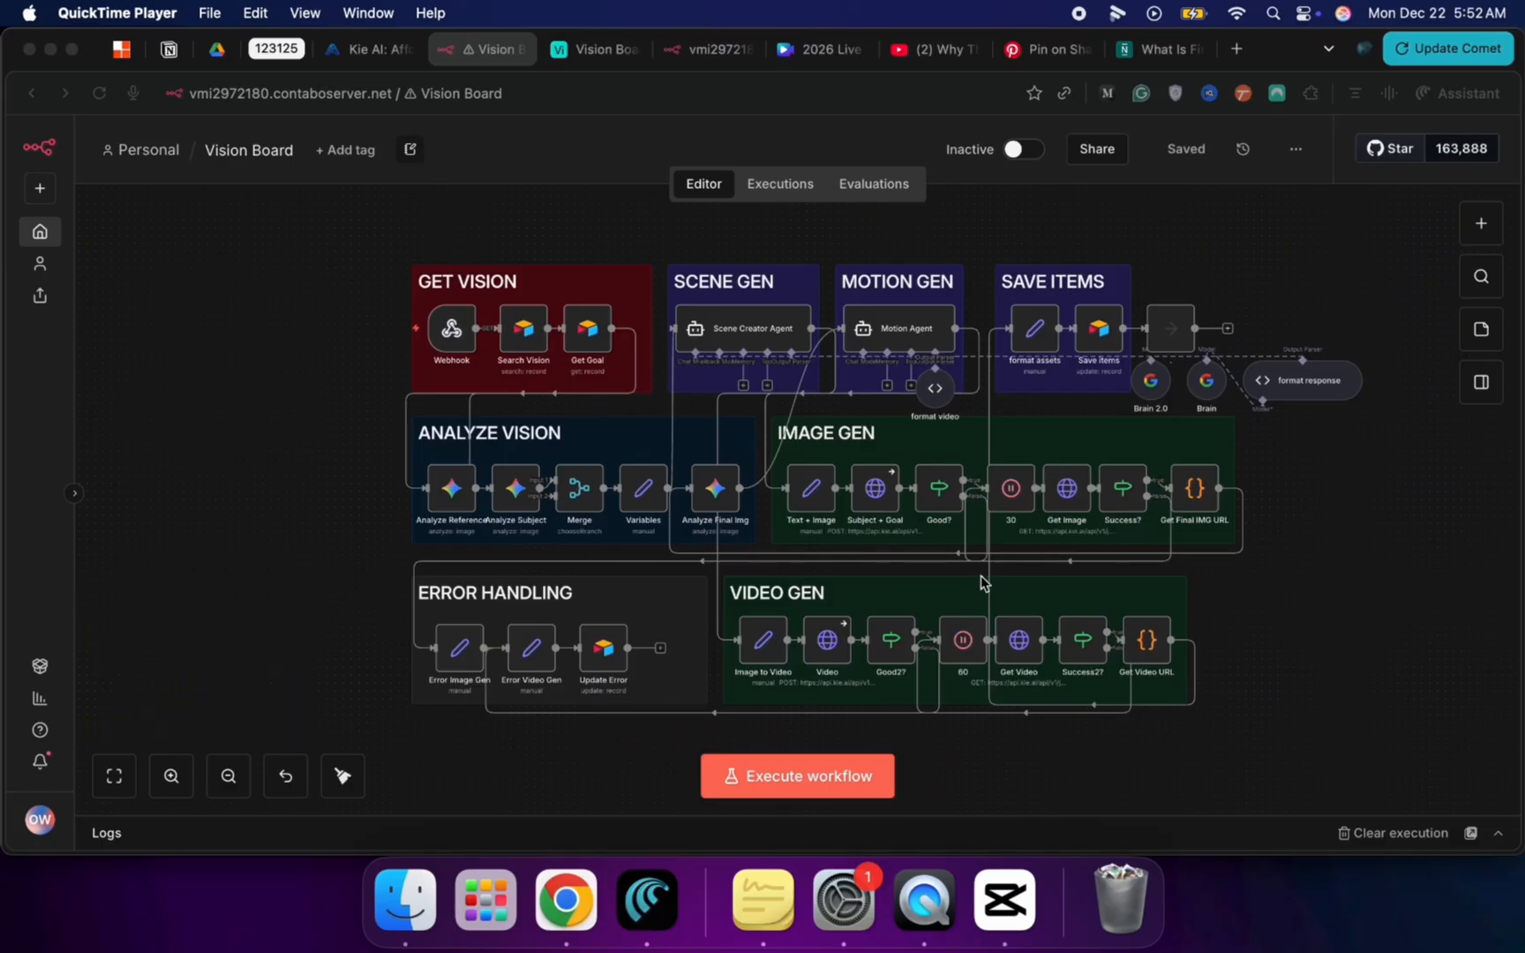
pyautogui.click(1337, 667)
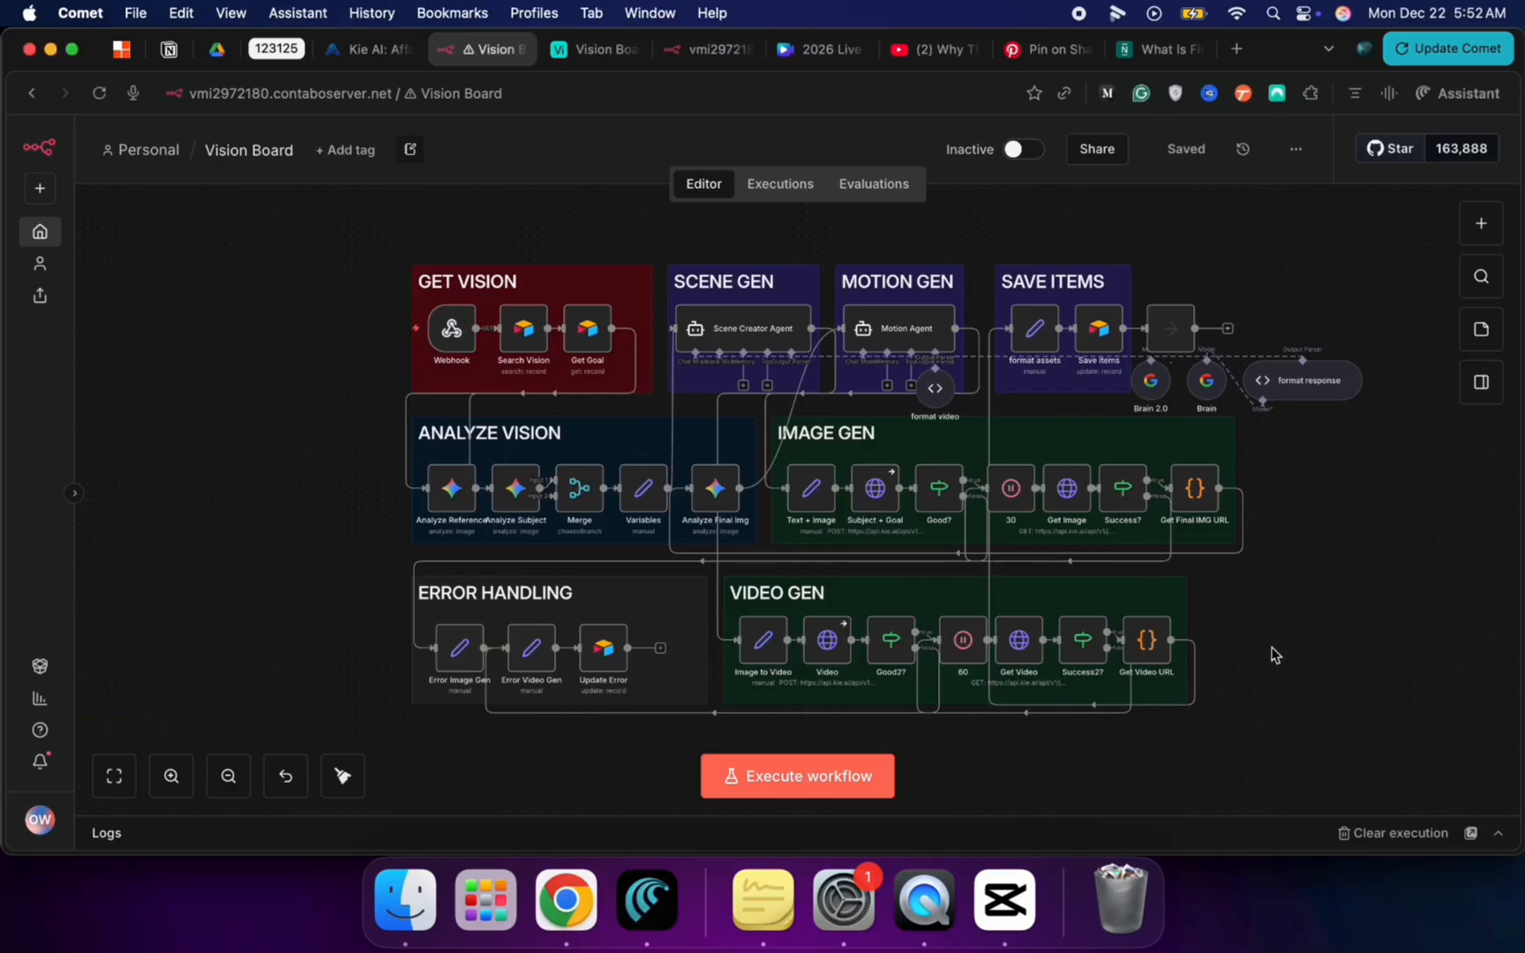
pyautogui.scroll(3, 1272, 654)
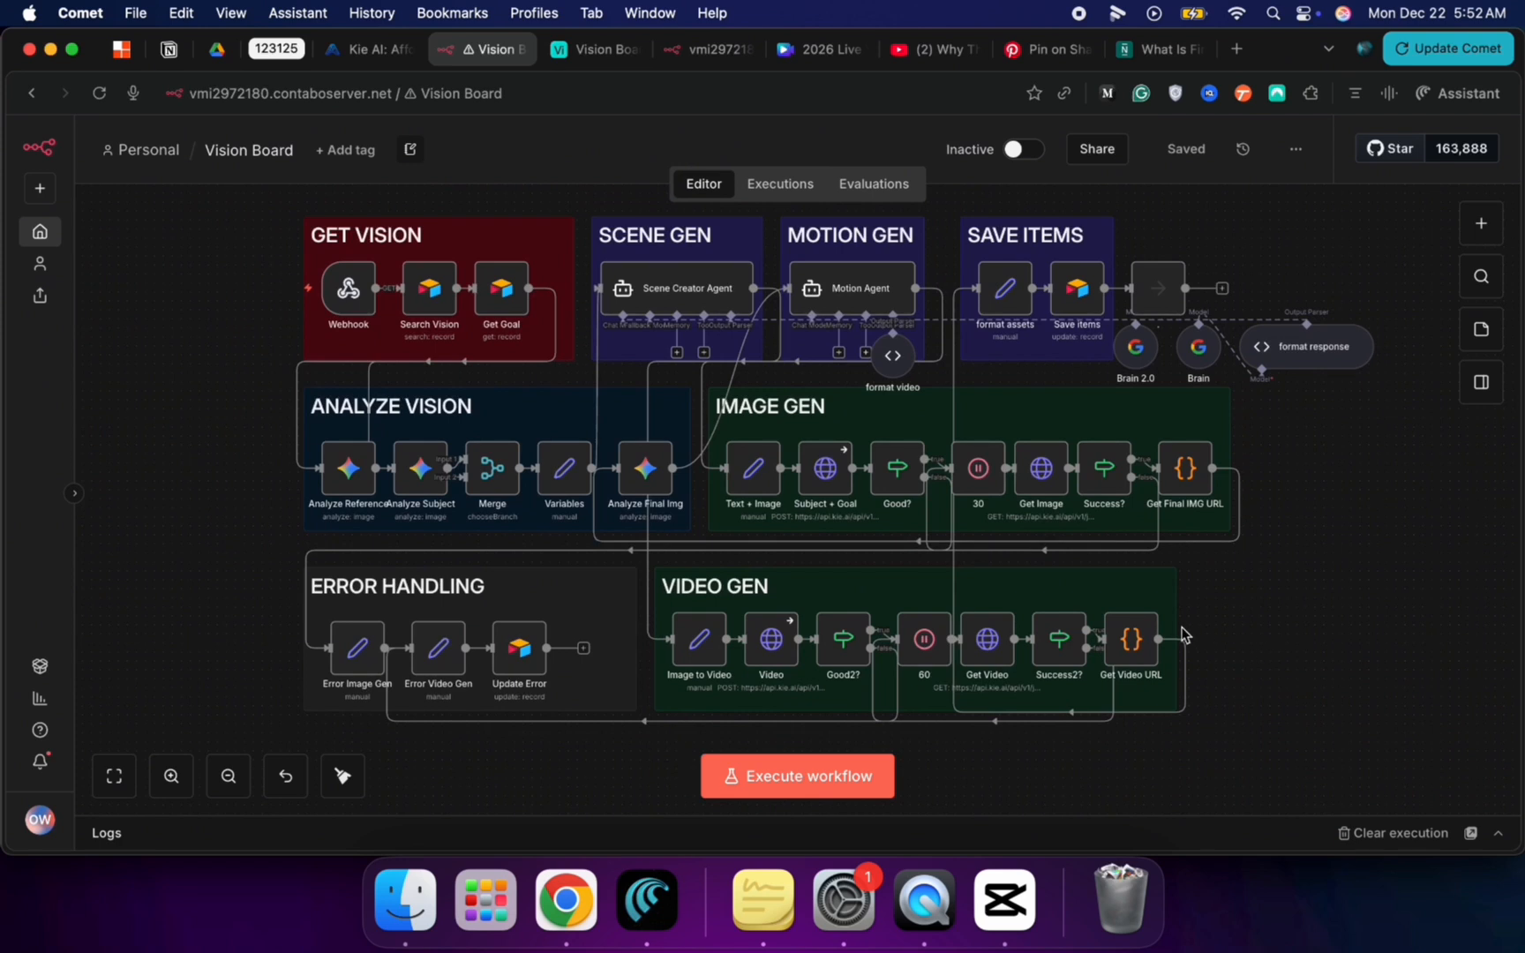
pyautogui.scroll(1, 1183, 635)
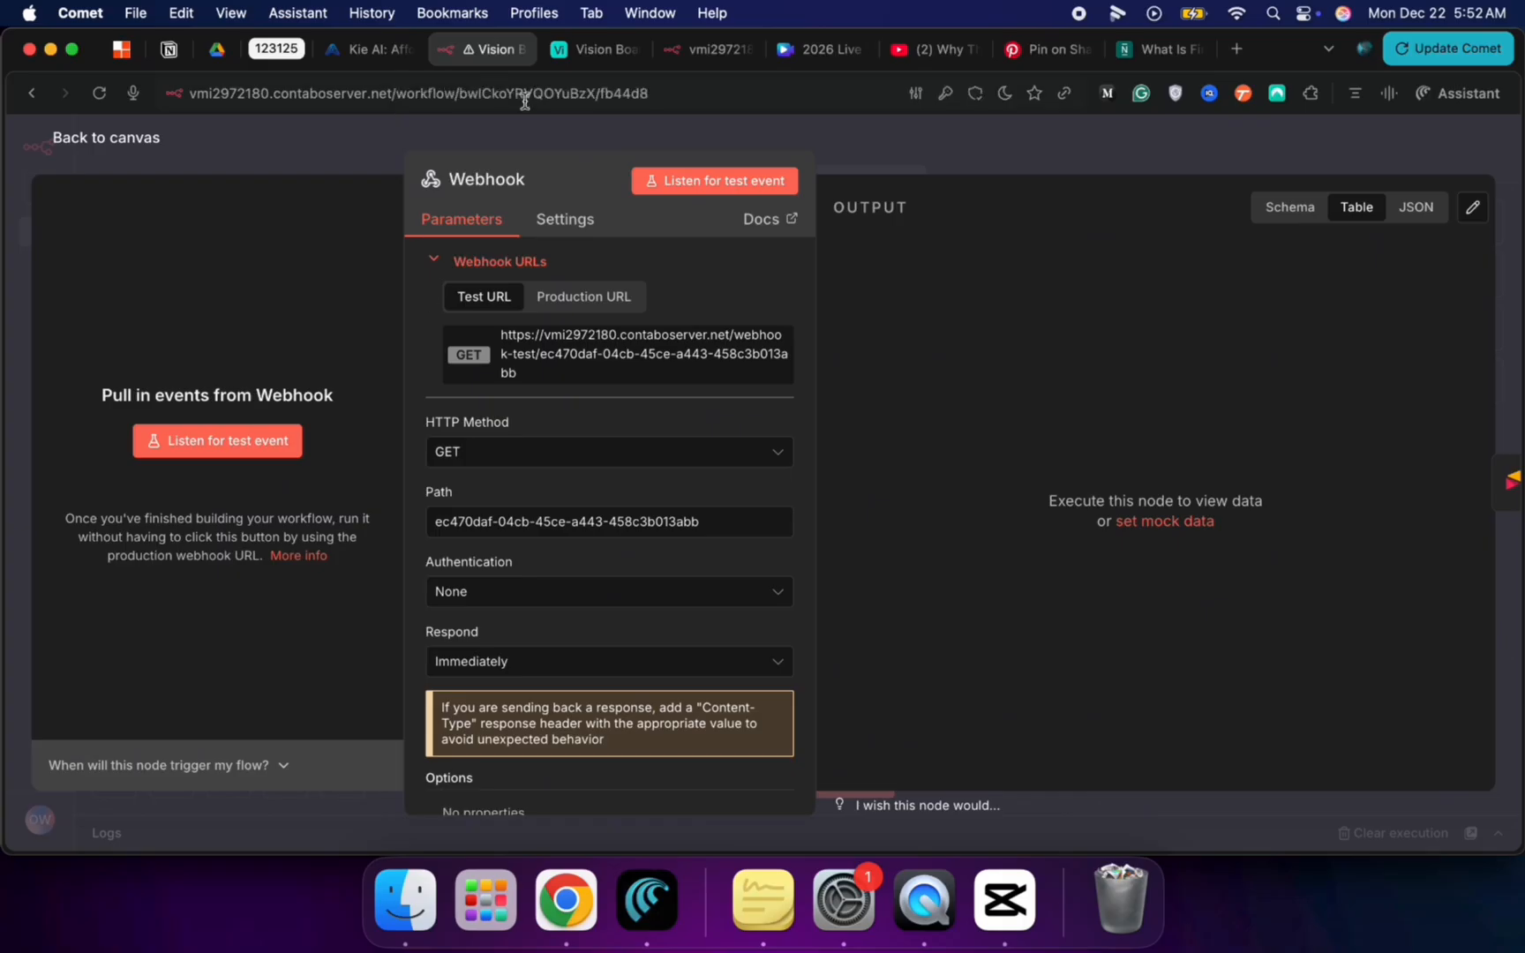
# Step: Open the n8n button field of the Airtable 2026 table for editing and go to its URL formula
pyautogui.click(593, 50)
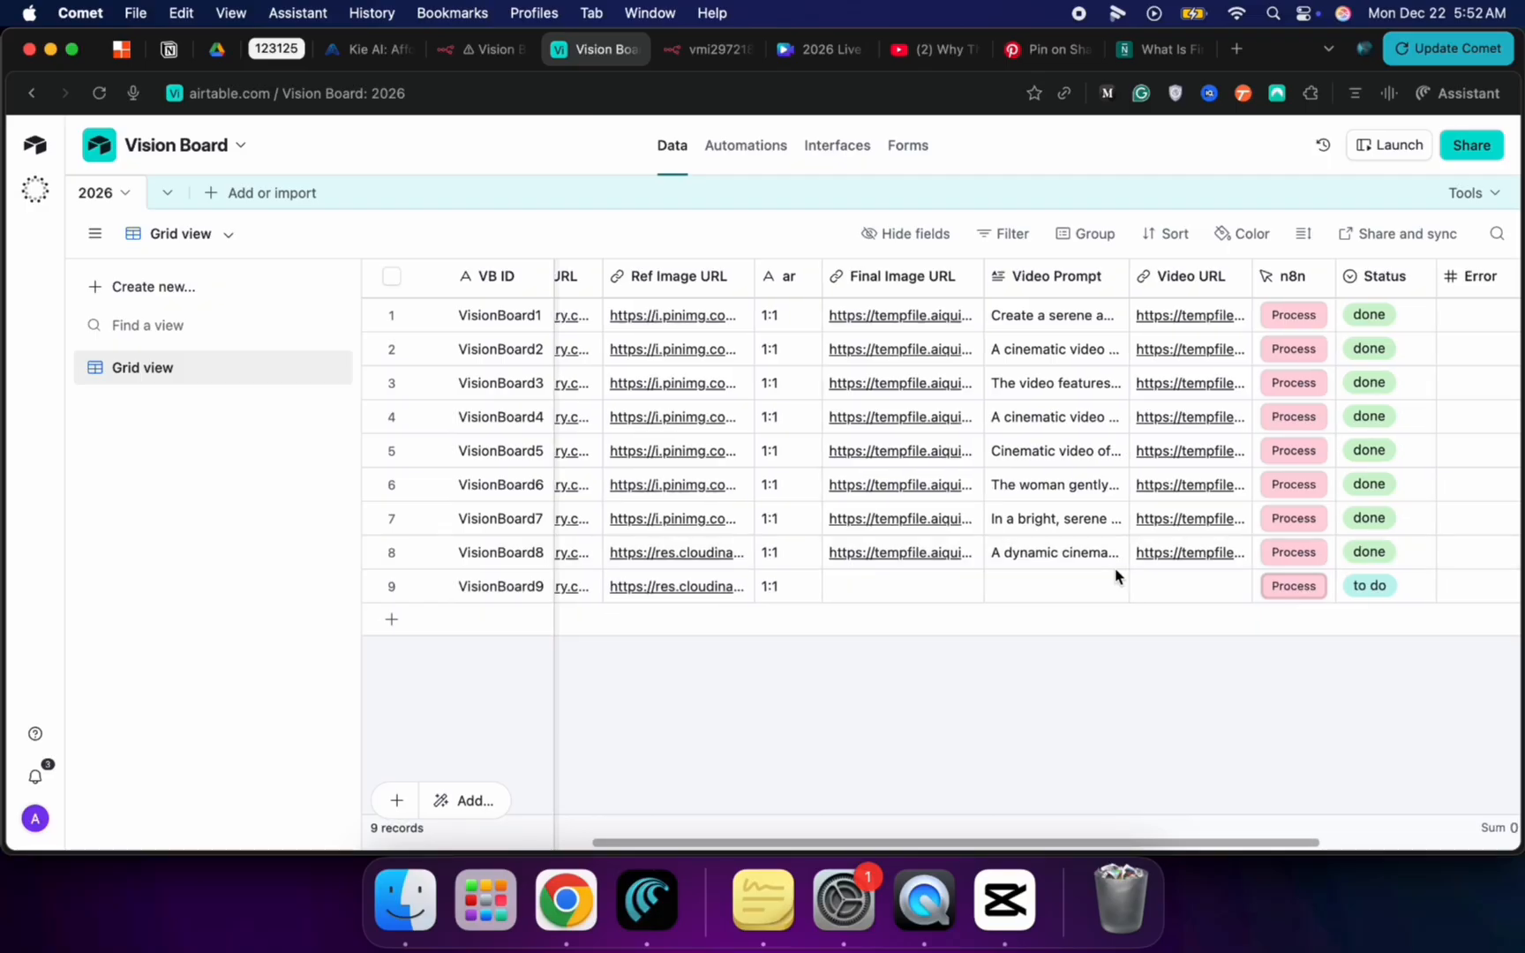
pyautogui.hscroll(3, 1147, 583)
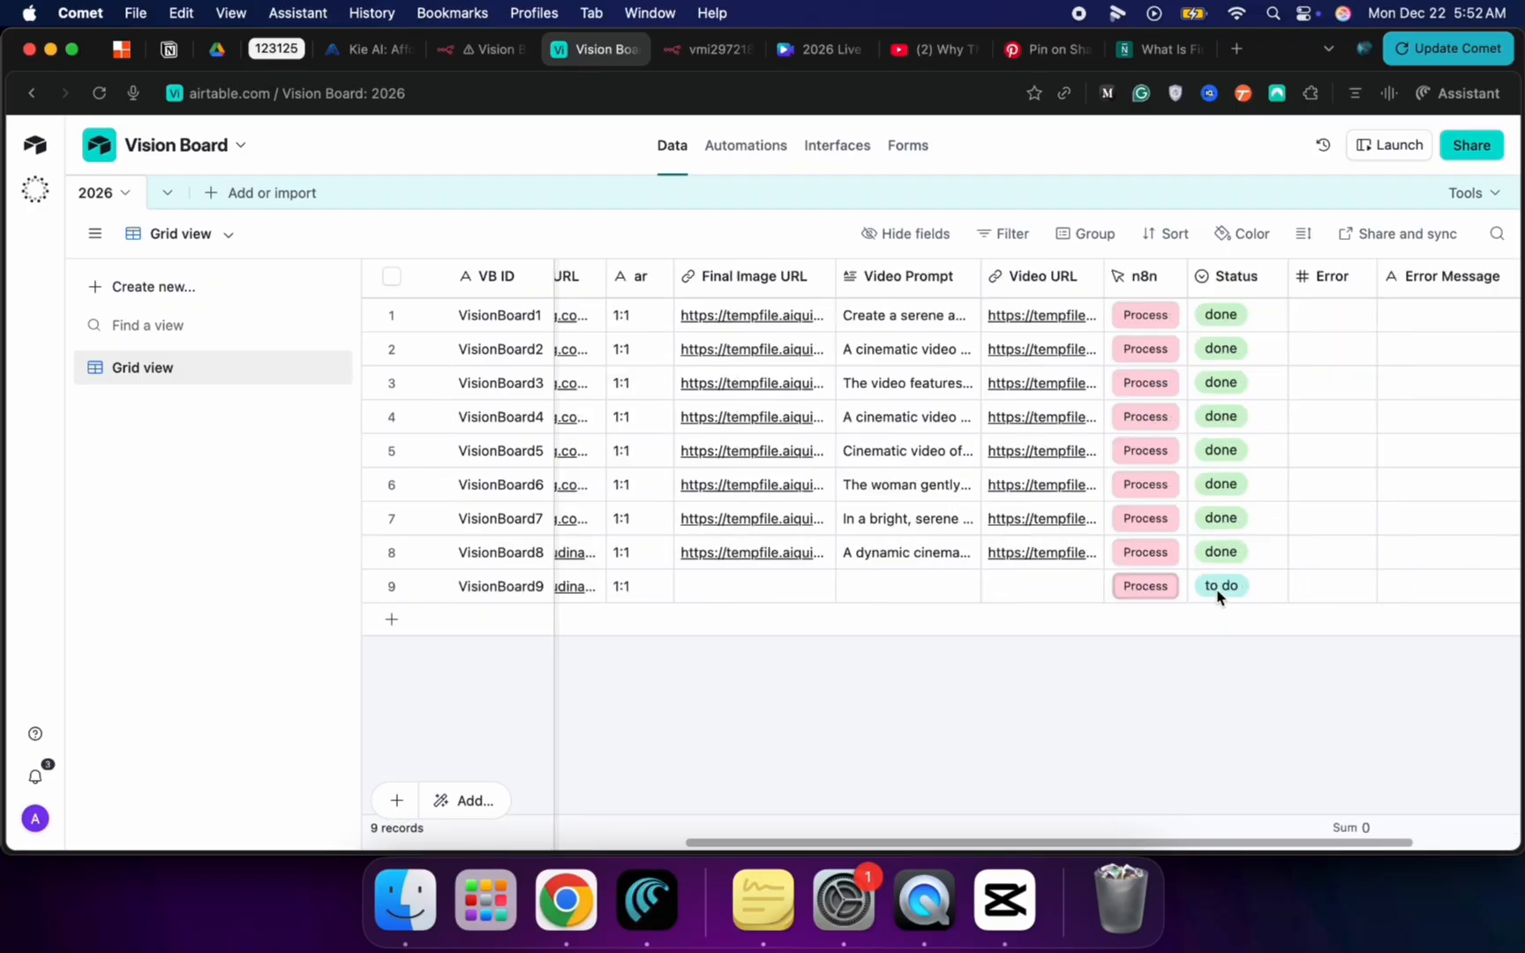
pyautogui.click(1167, 279)
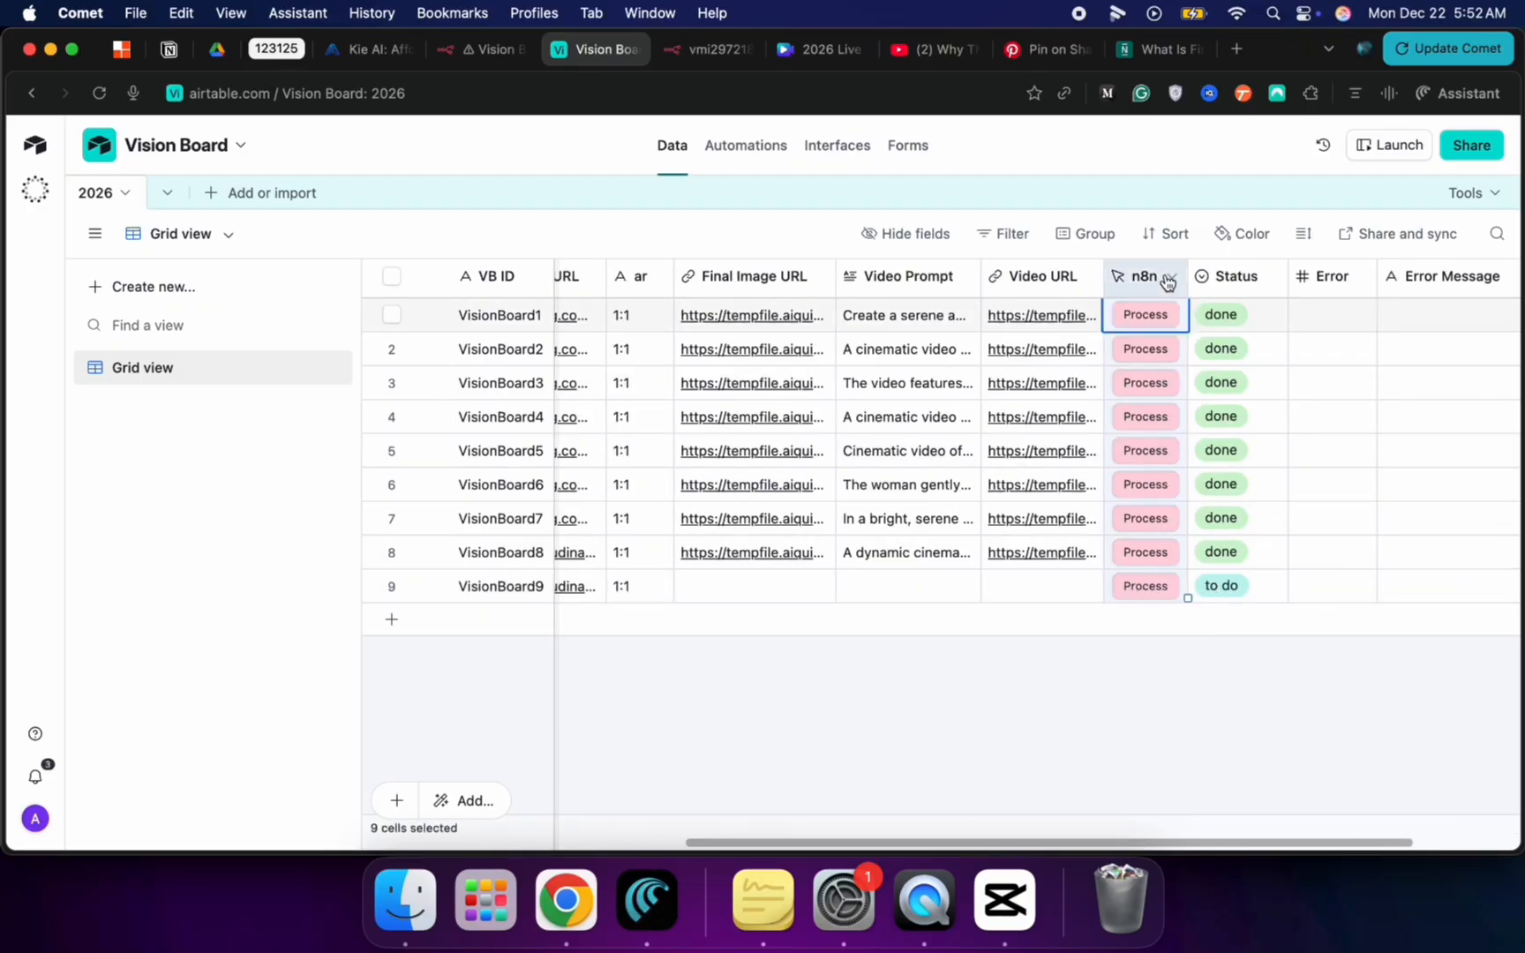
pyautogui.click(1169, 280)
pyautogui.click(1188, 332)
pyautogui.click(1141, 637)
# Step: Examine the webhook address and the record parameters in the n8n button's URL formula and close the field editor
pyautogui.scroll(-5, 1141, 637)
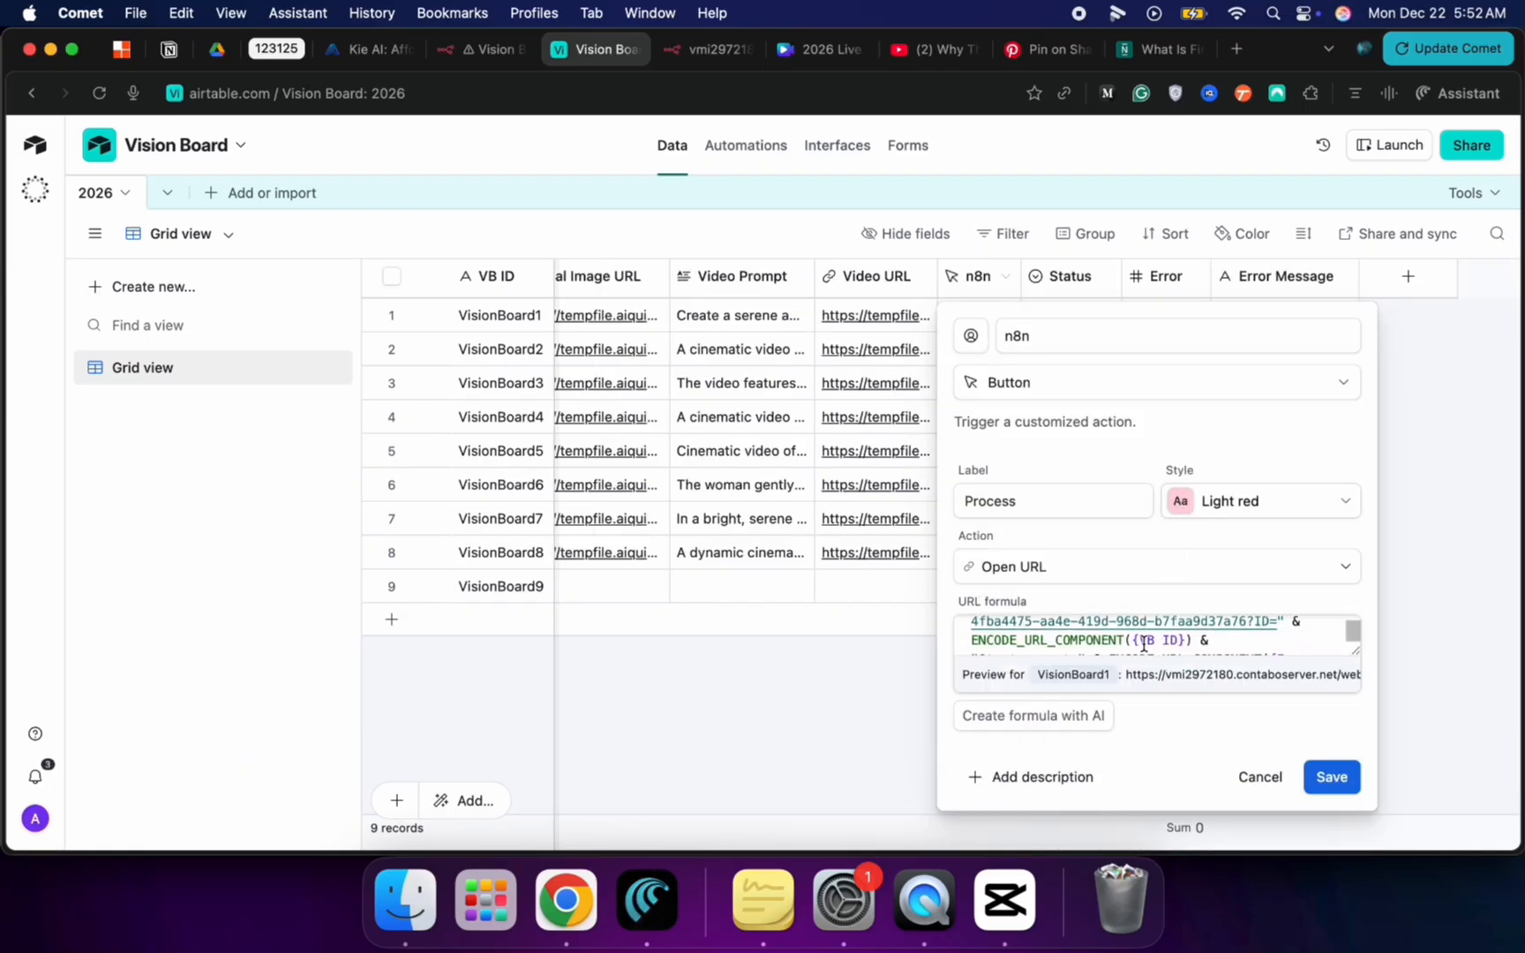
pyautogui.scroll(-5, 1136, 647)
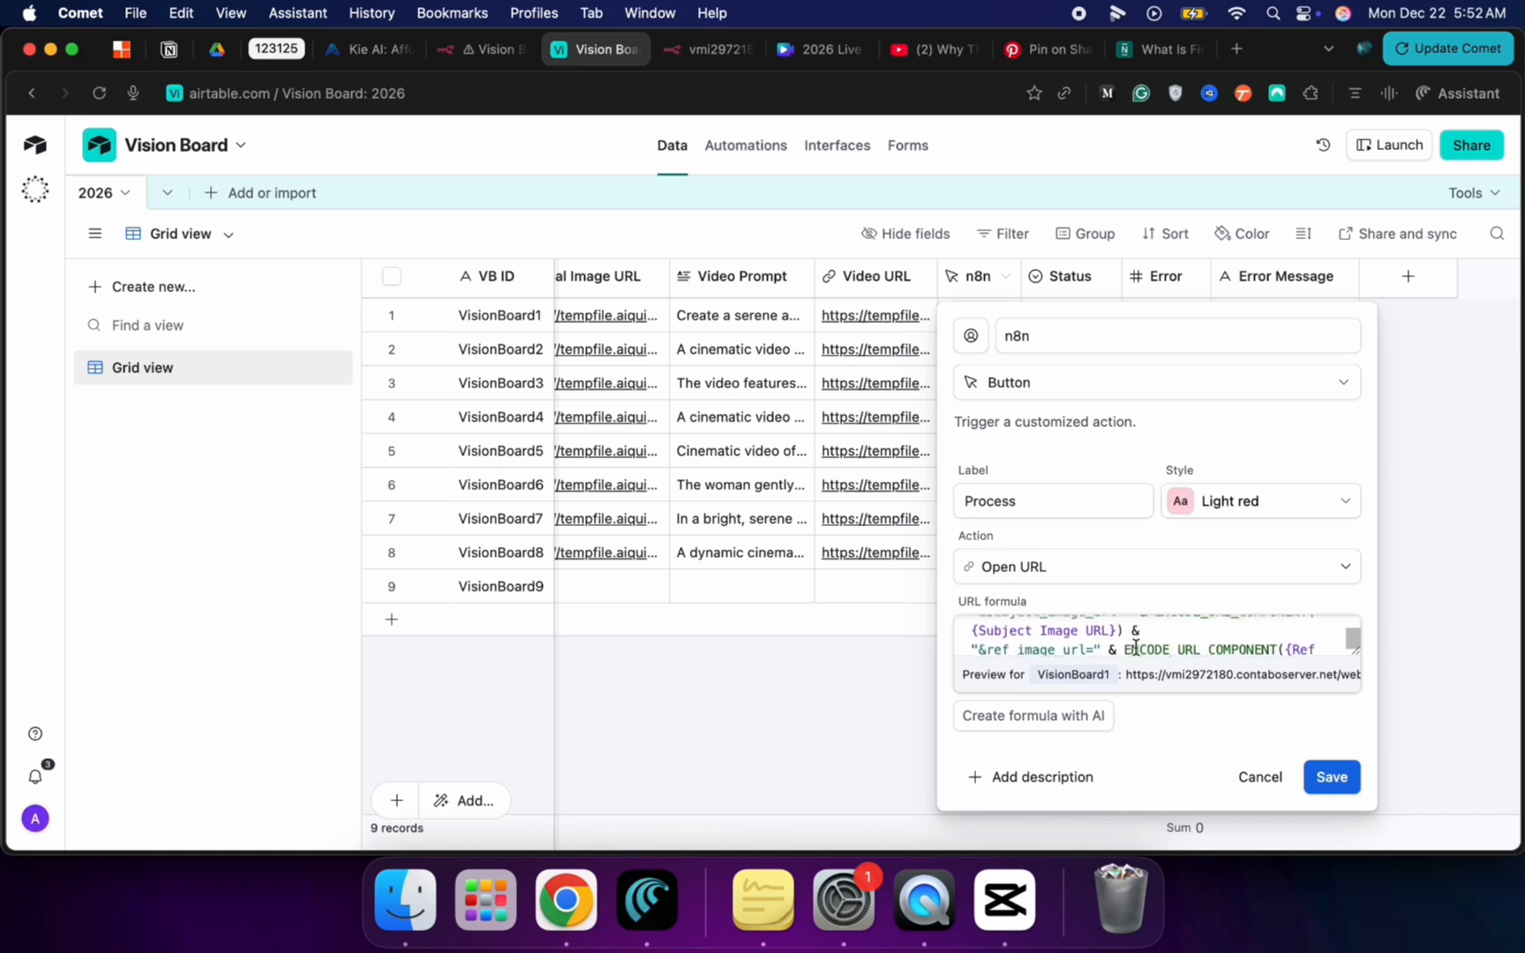
pyautogui.scroll(-2, 1136, 647)
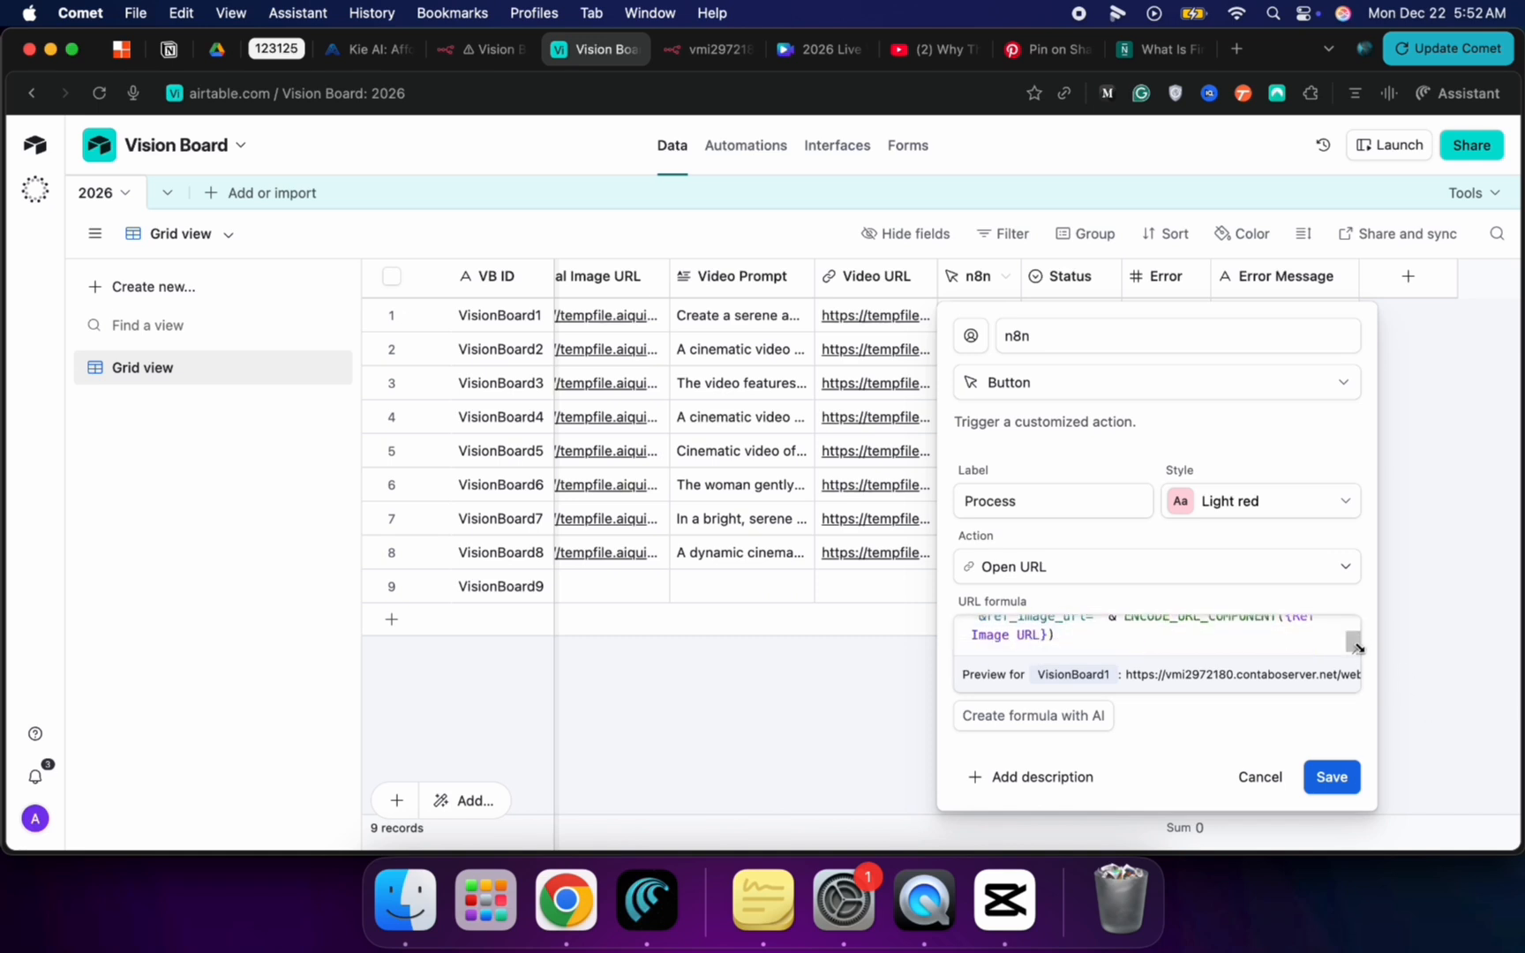
pyautogui.moveTo(1357, 654); pyautogui.dragTo(1358, 668)
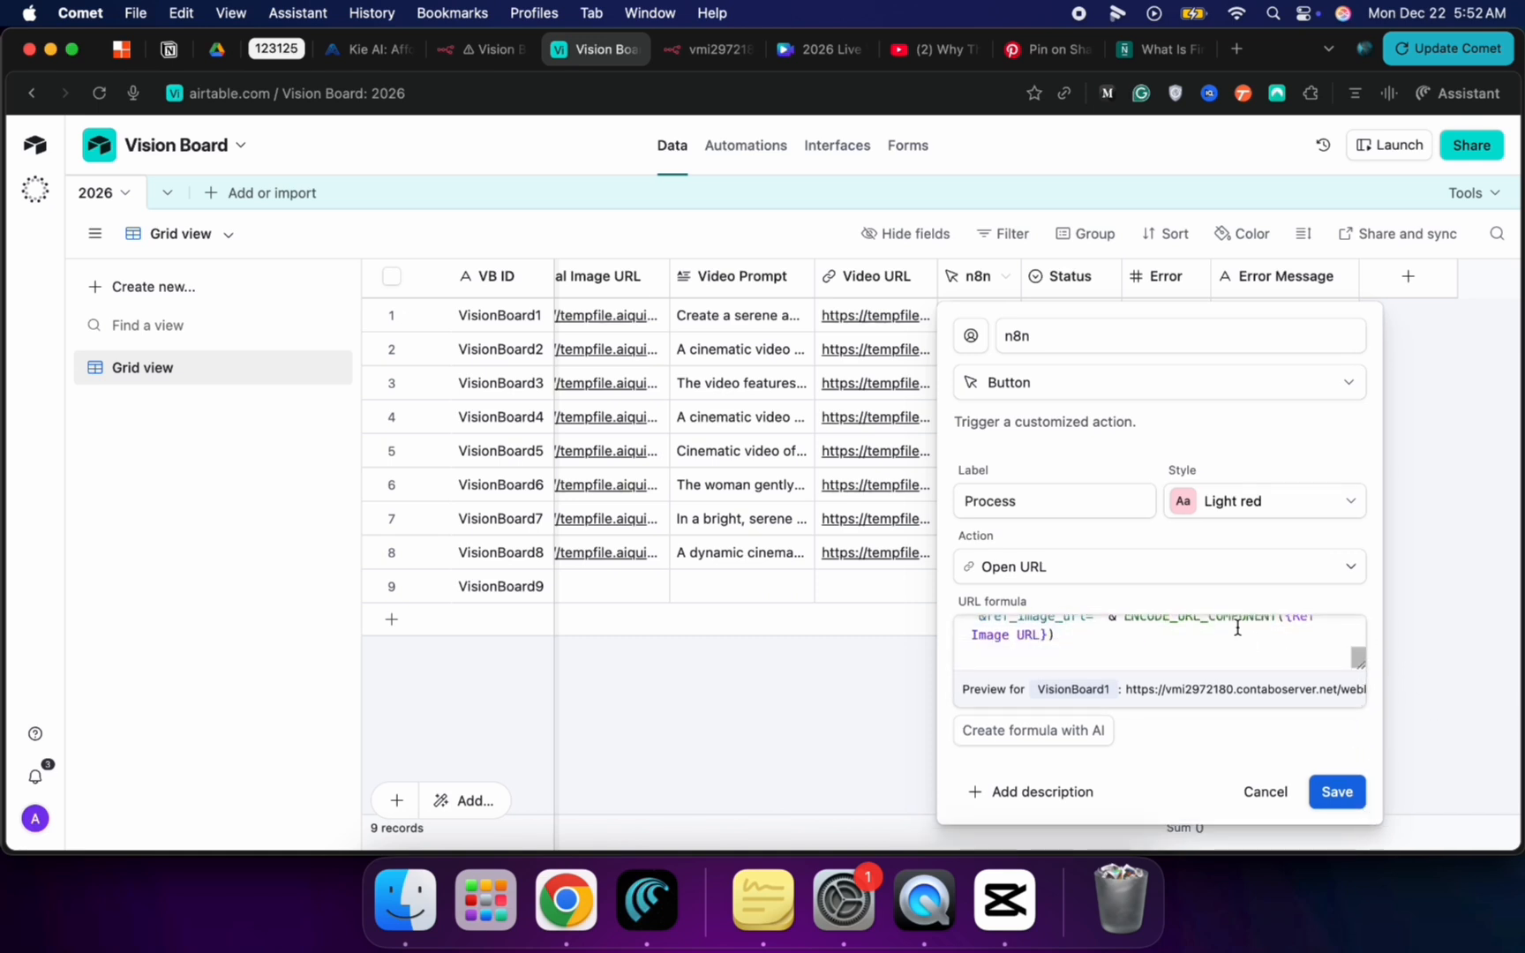
pyautogui.scroll(2, 1237, 628)
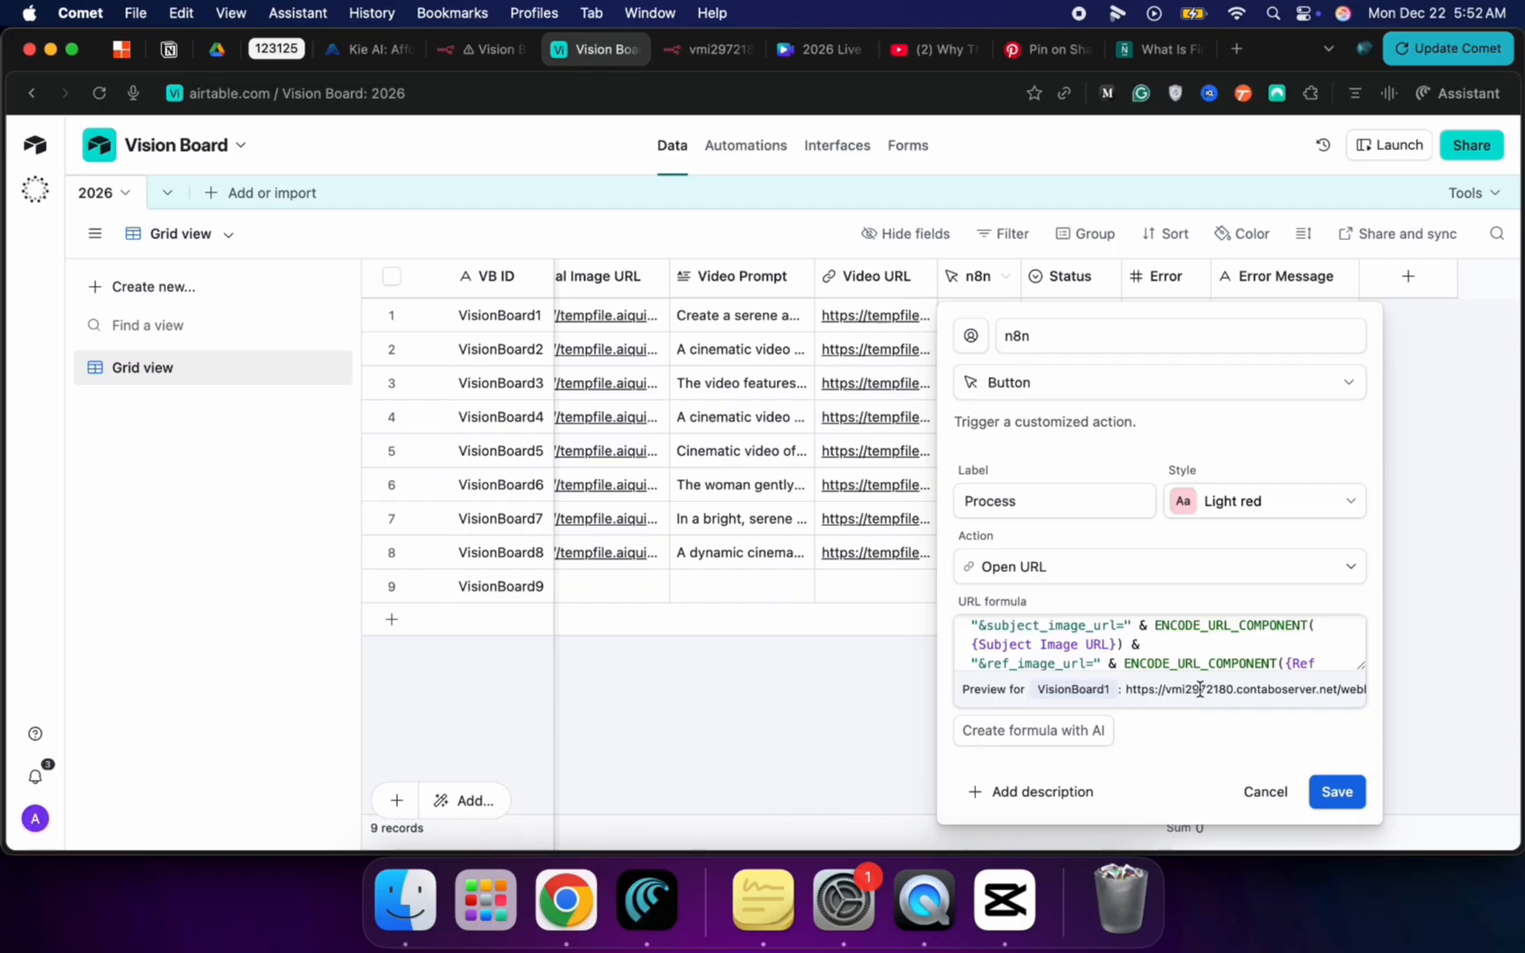
pyautogui.scroll(3, 1182, 648)
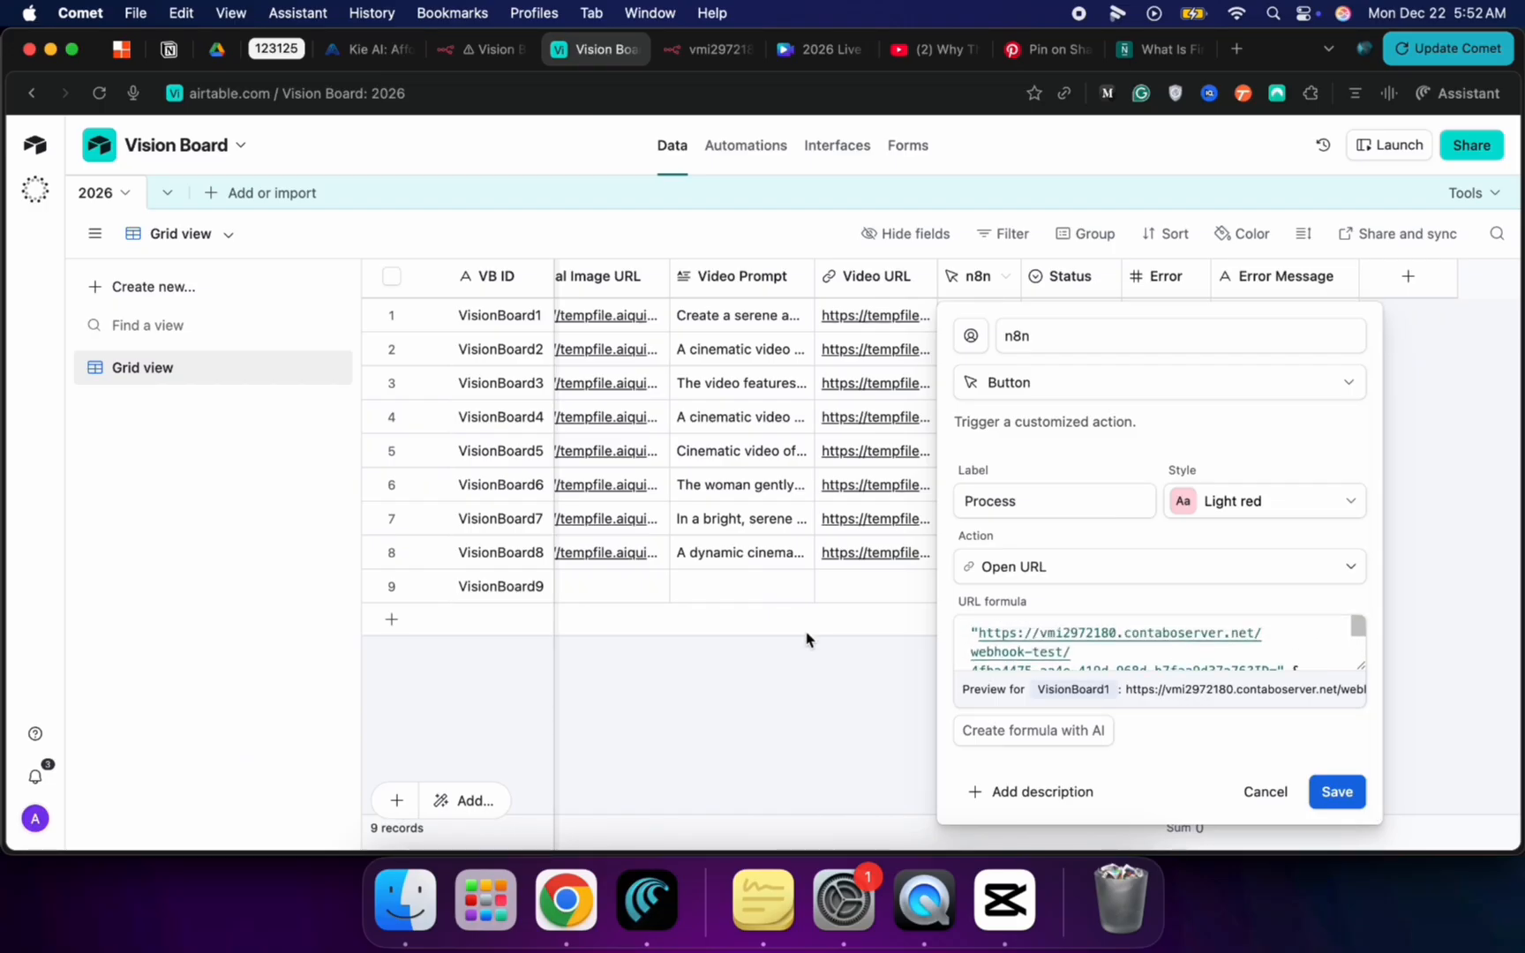
pyautogui.click(777, 719)
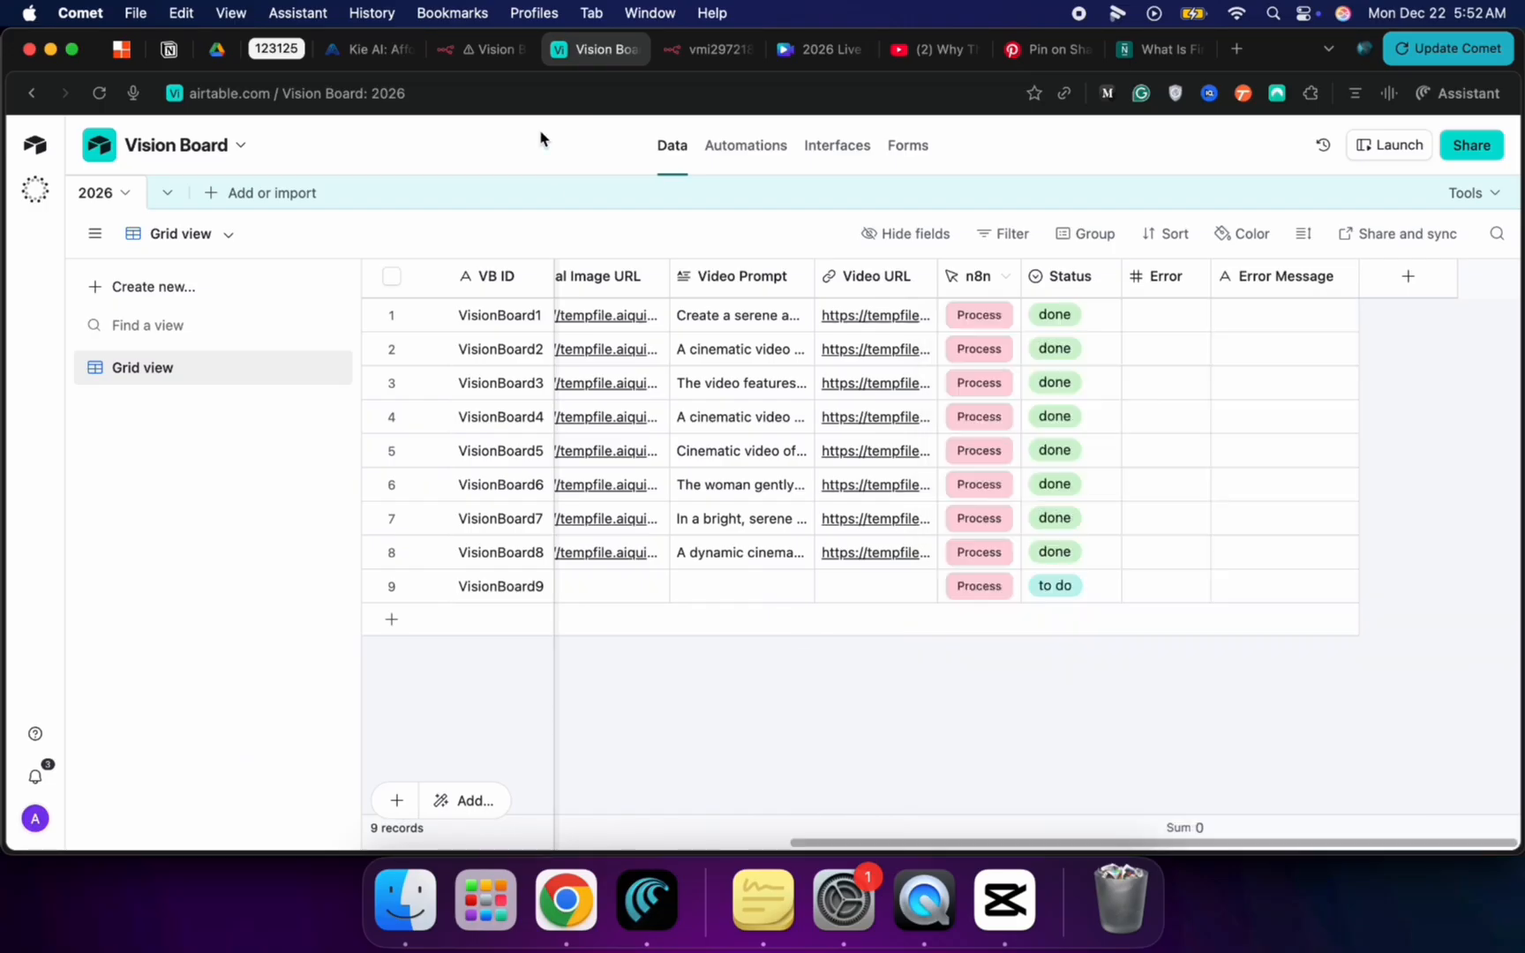
# Step: Return to the Vision Board workflow in n8n and close the leftover webhook browser tab
pyautogui.click(487, 60)
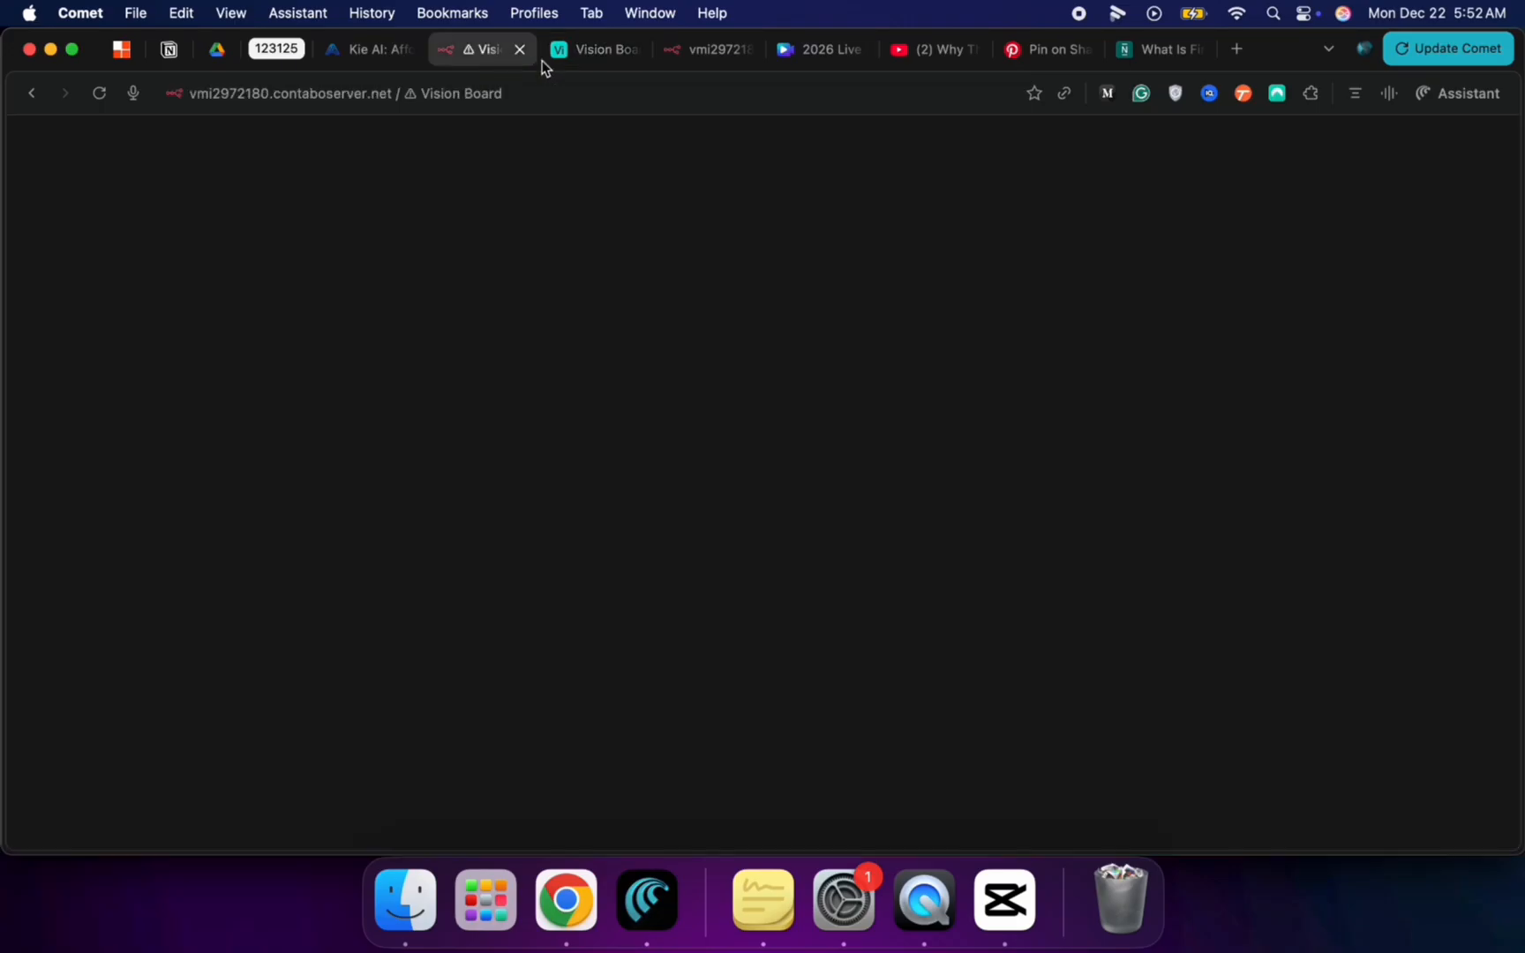
pyautogui.rightClick(689, 59)
pyautogui.click(732, 272)
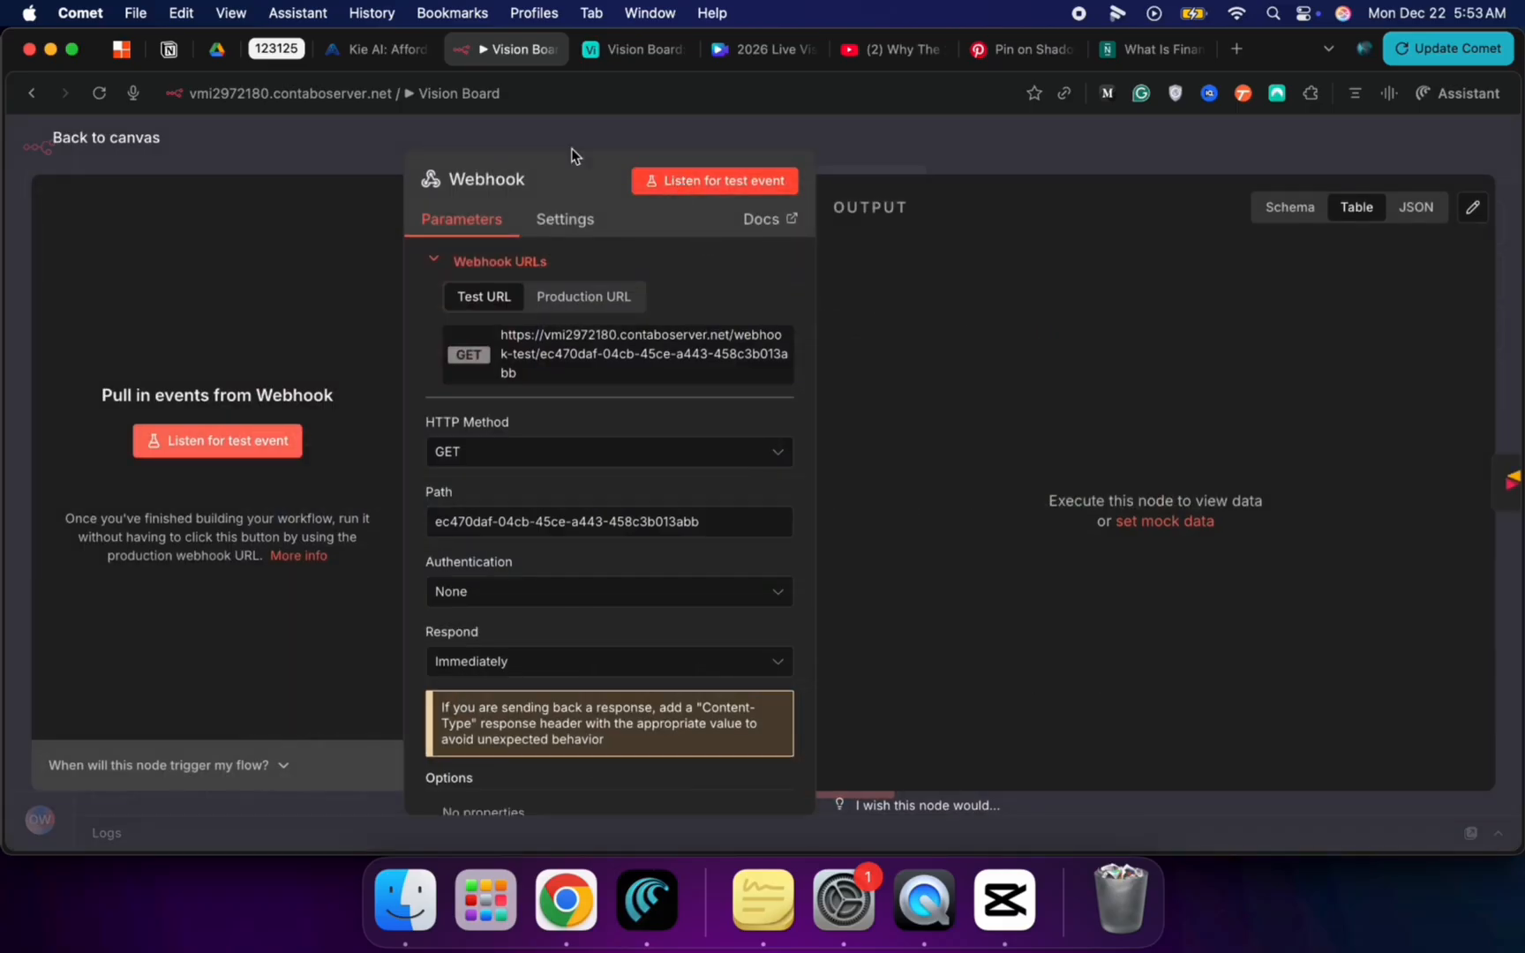
# Step: Leave the Webhook node and open Search Vision to review its base, table and filter formula
pyautogui.click(137, 141)
pyautogui.doubleClick(359, 334)
pyautogui.scroll(-2, 700, 441)
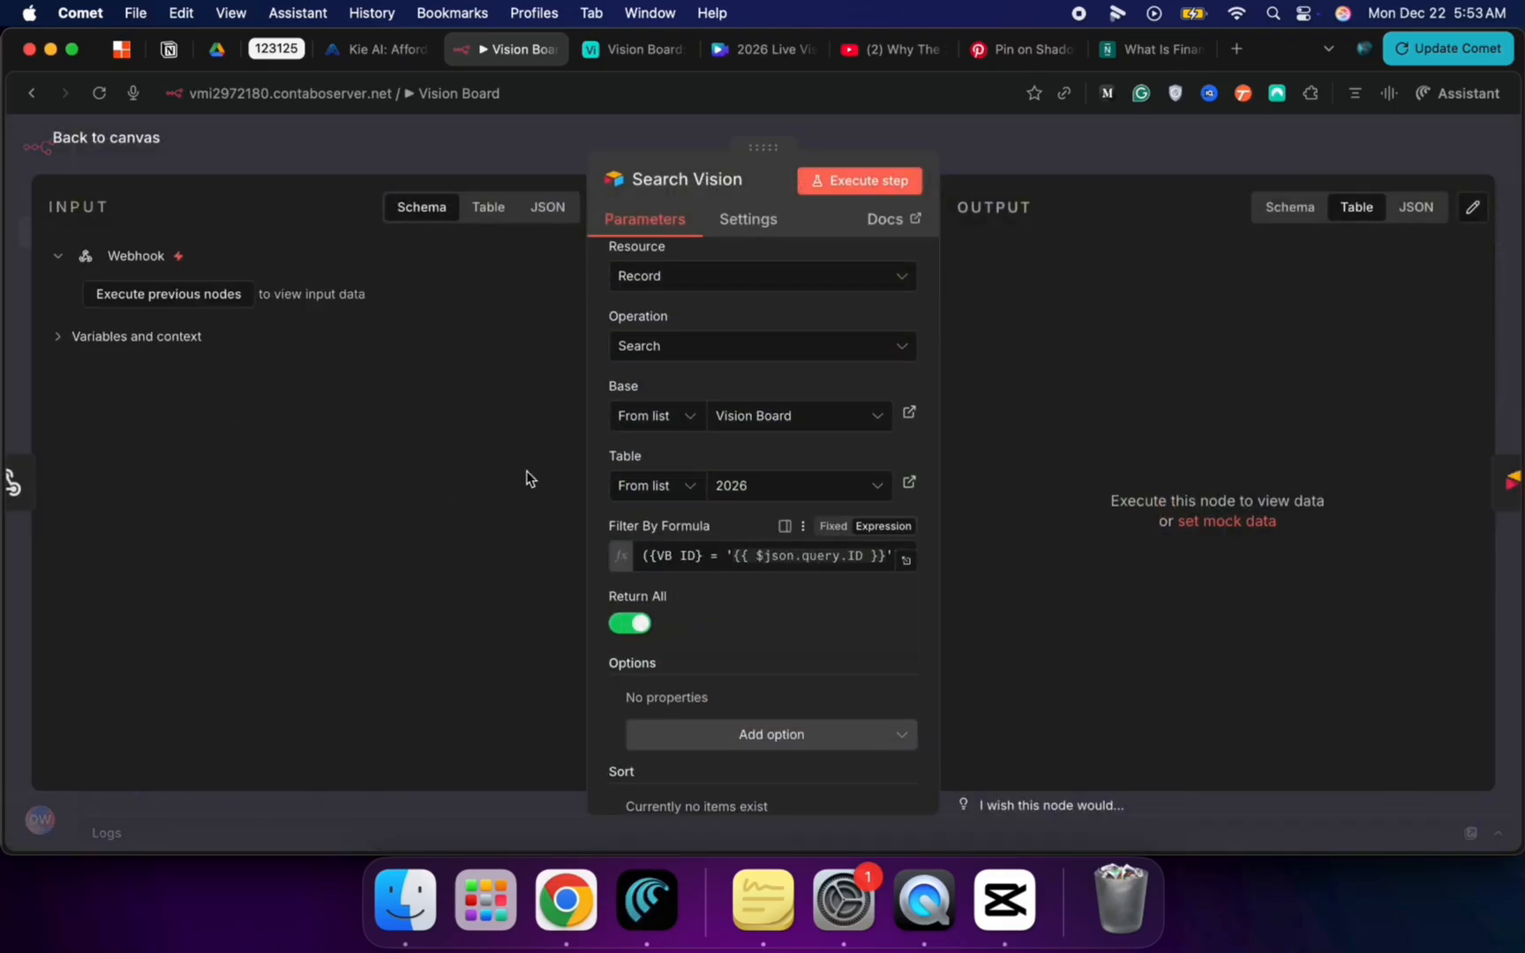
# Step: Leave Search Vision and open the Get Goal node to review its base, table and record ID expression
pyautogui.click(105, 138)
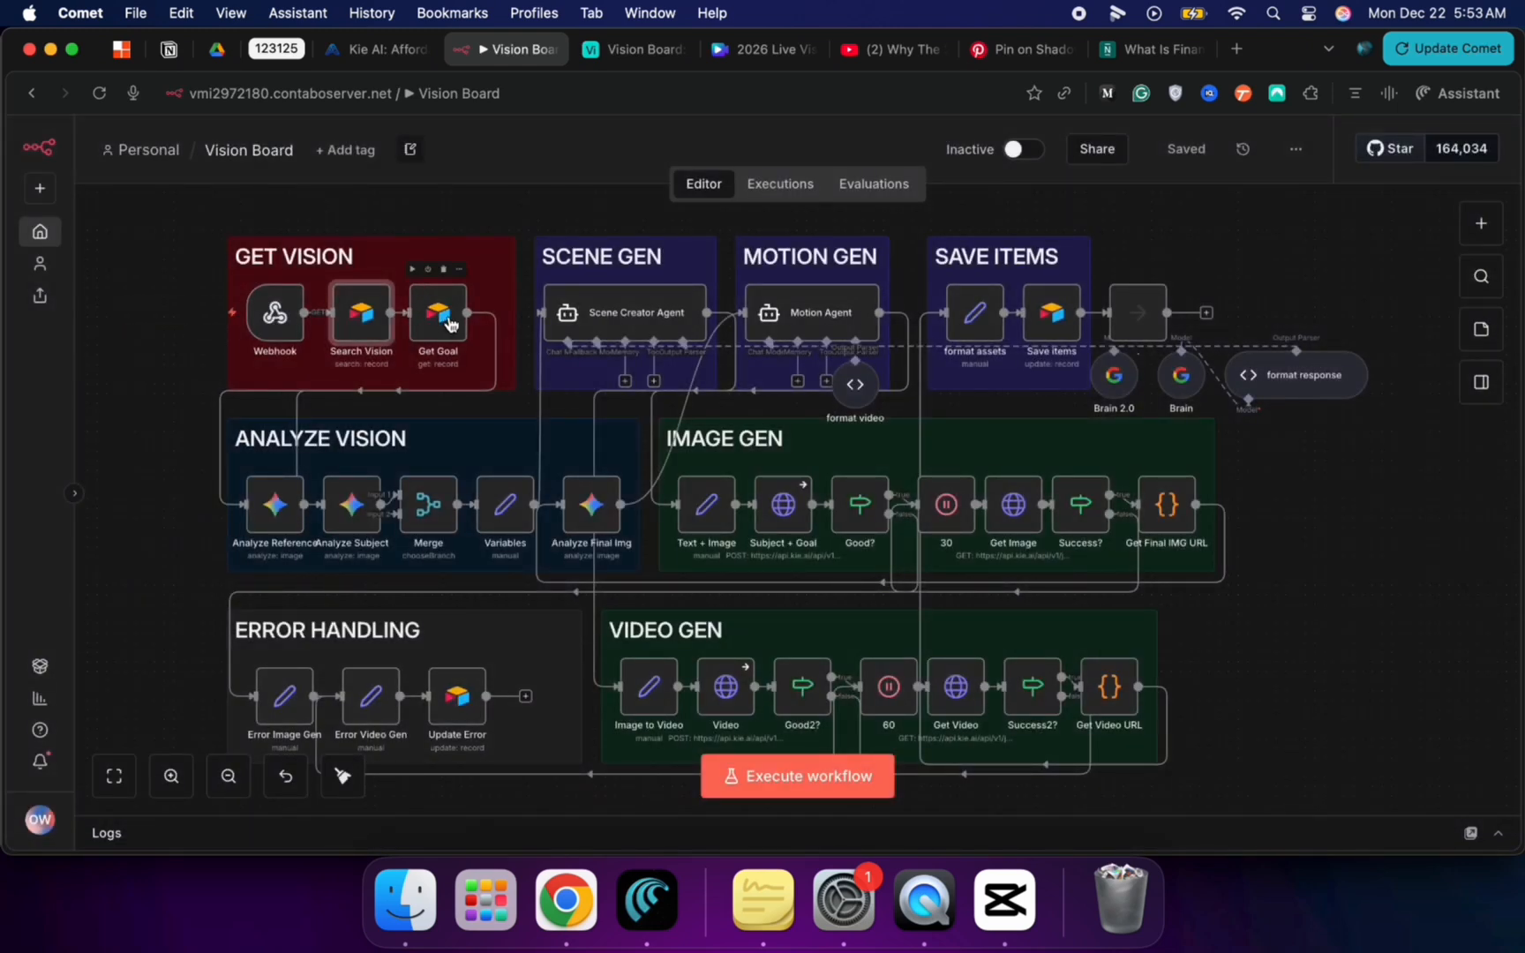
pyautogui.click(394, 46)
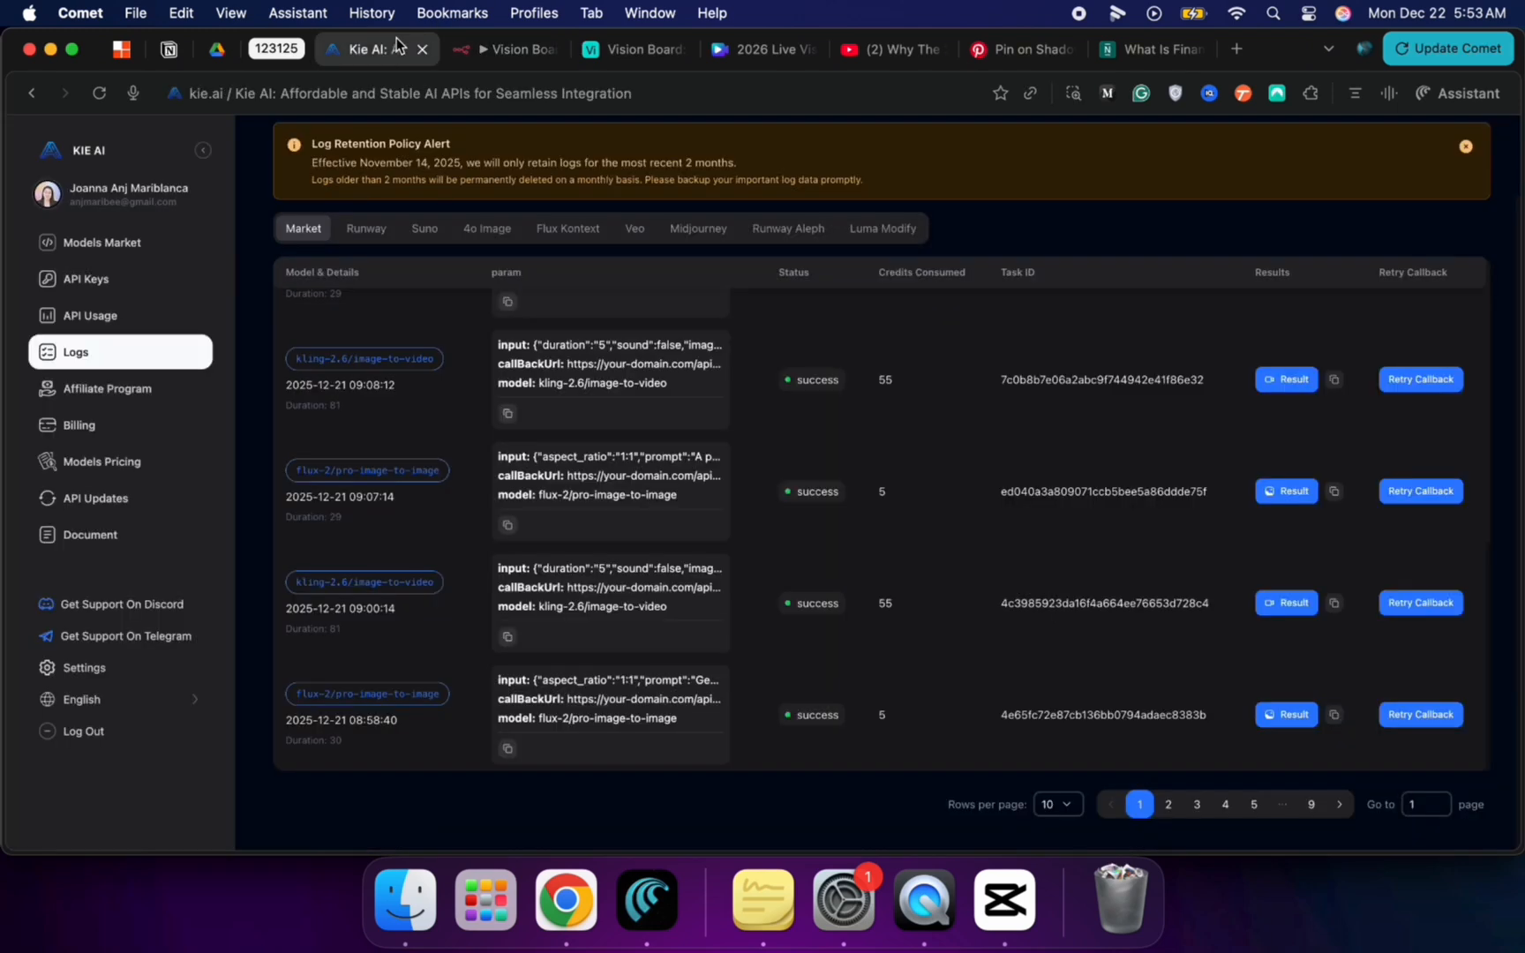
pyautogui.click(494, 50)
pyautogui.click(438, 315)
pyautogui.doubleClick(438, 315)
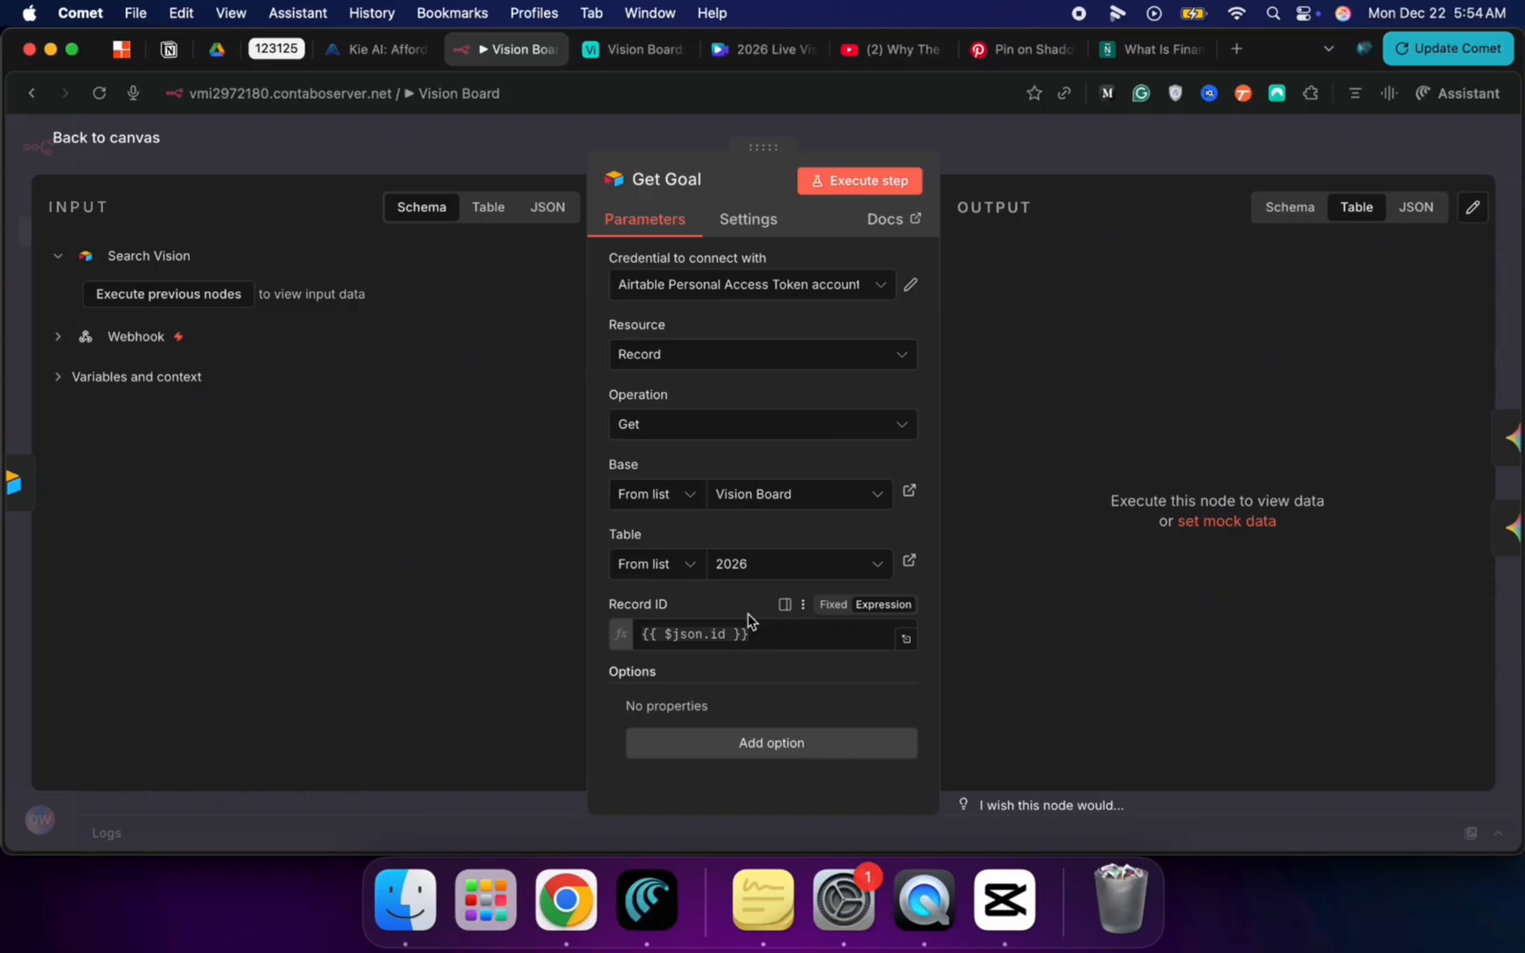
pyautogui.click(149, 140)
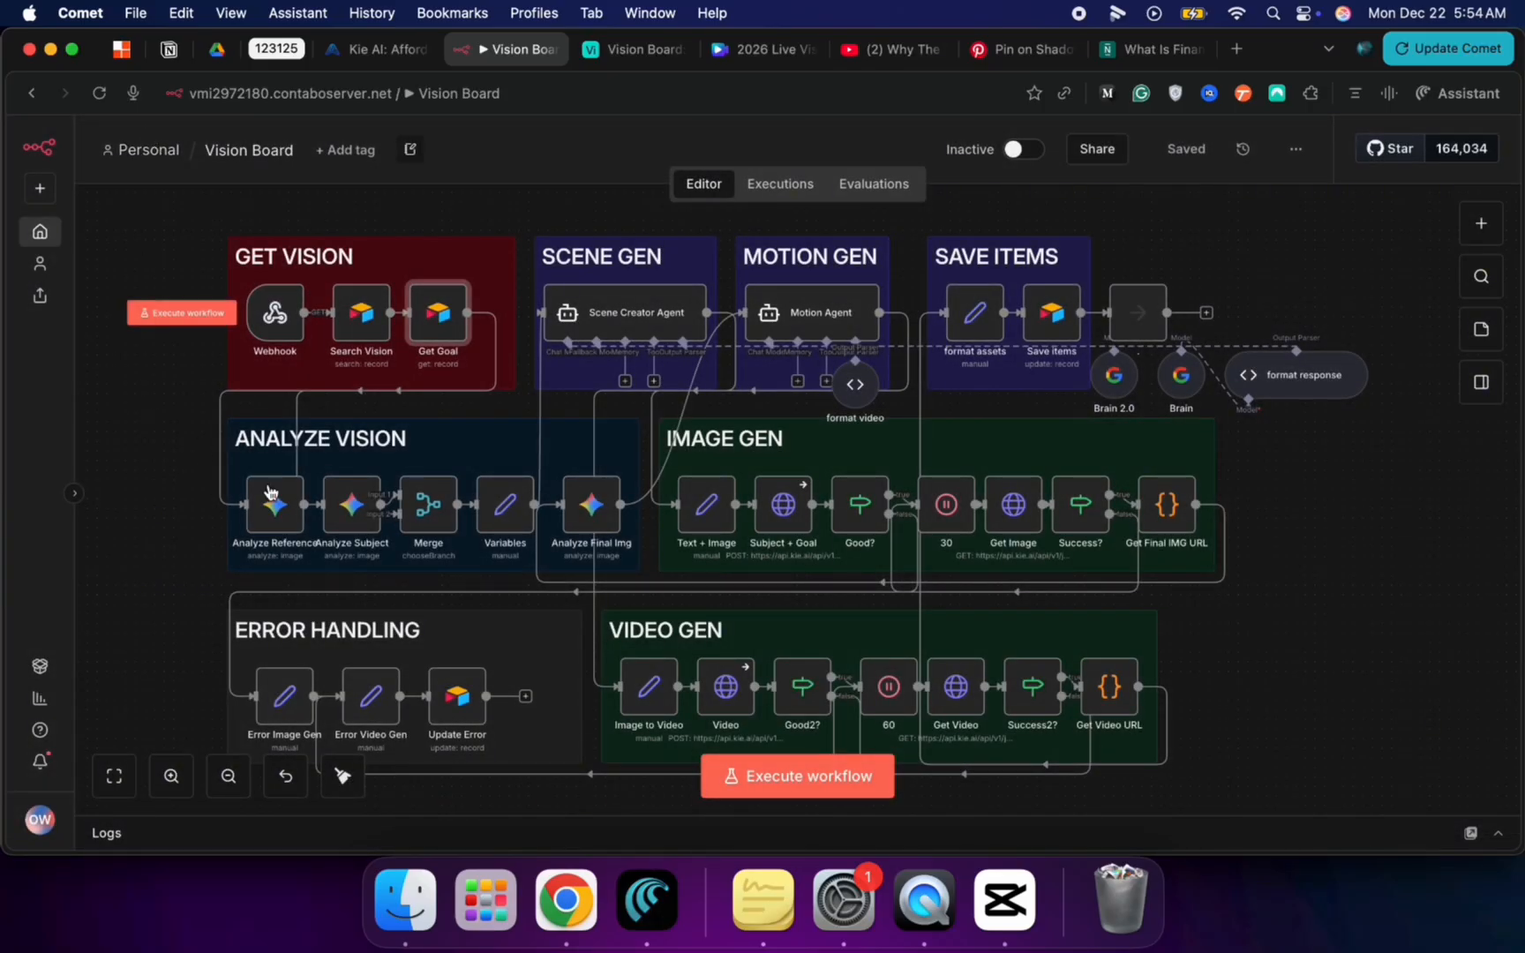
# Step: Review the Gemini model, text input and reference image URL expression of the first Analyze Vision node, then return to the canvas
pyautogui.doubleClick(282, 523)
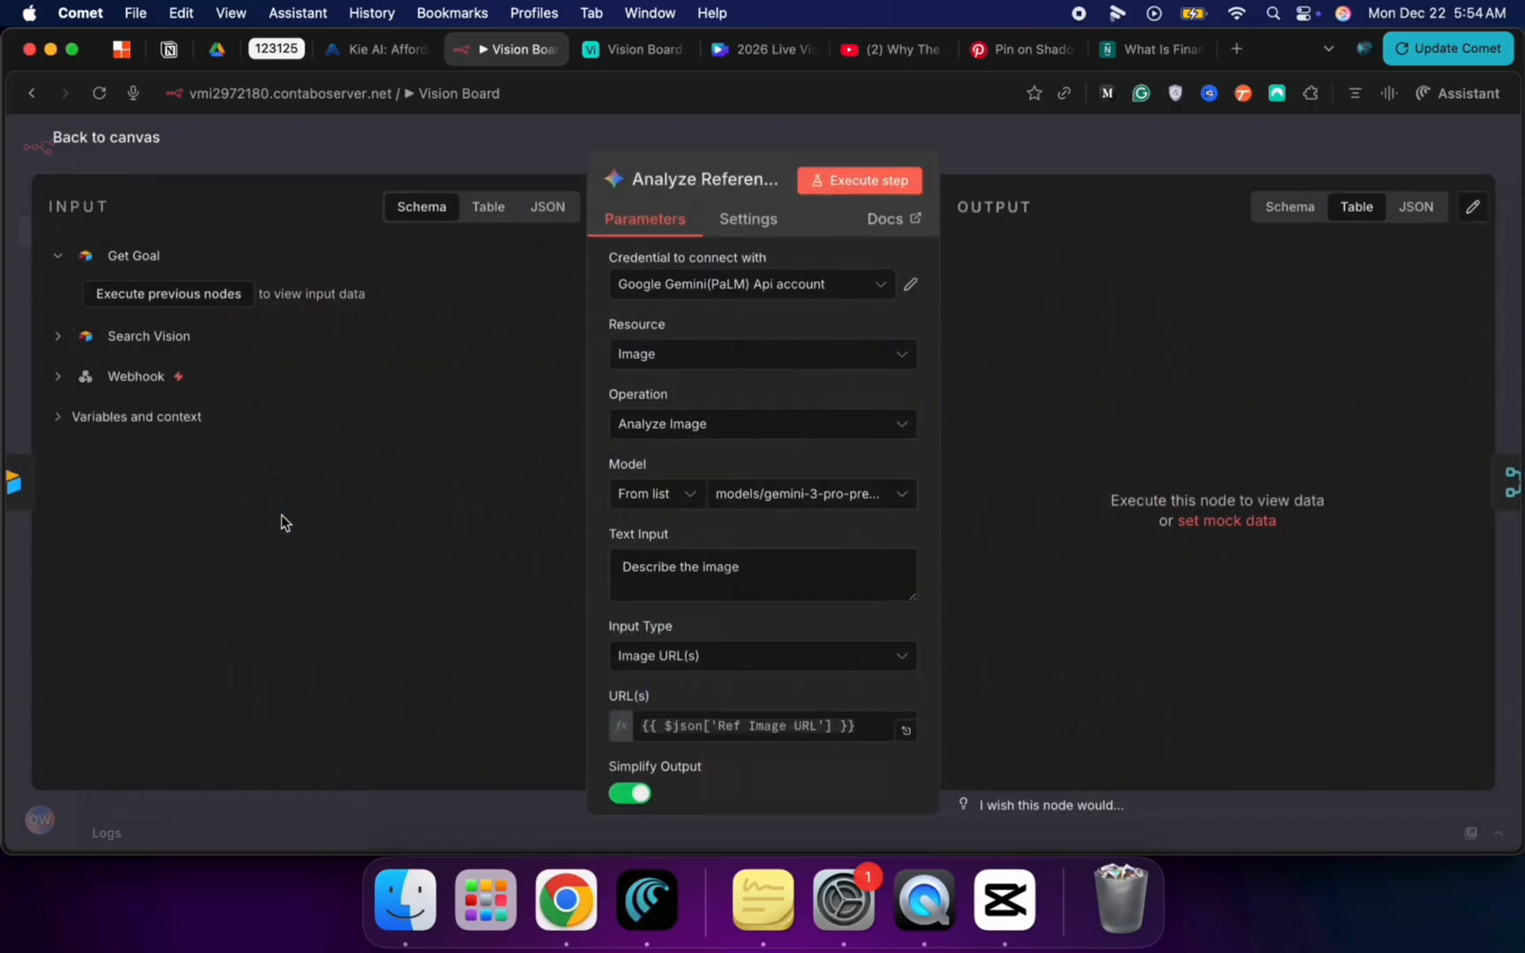
pyautogui.scroll(-3, 748, 636)
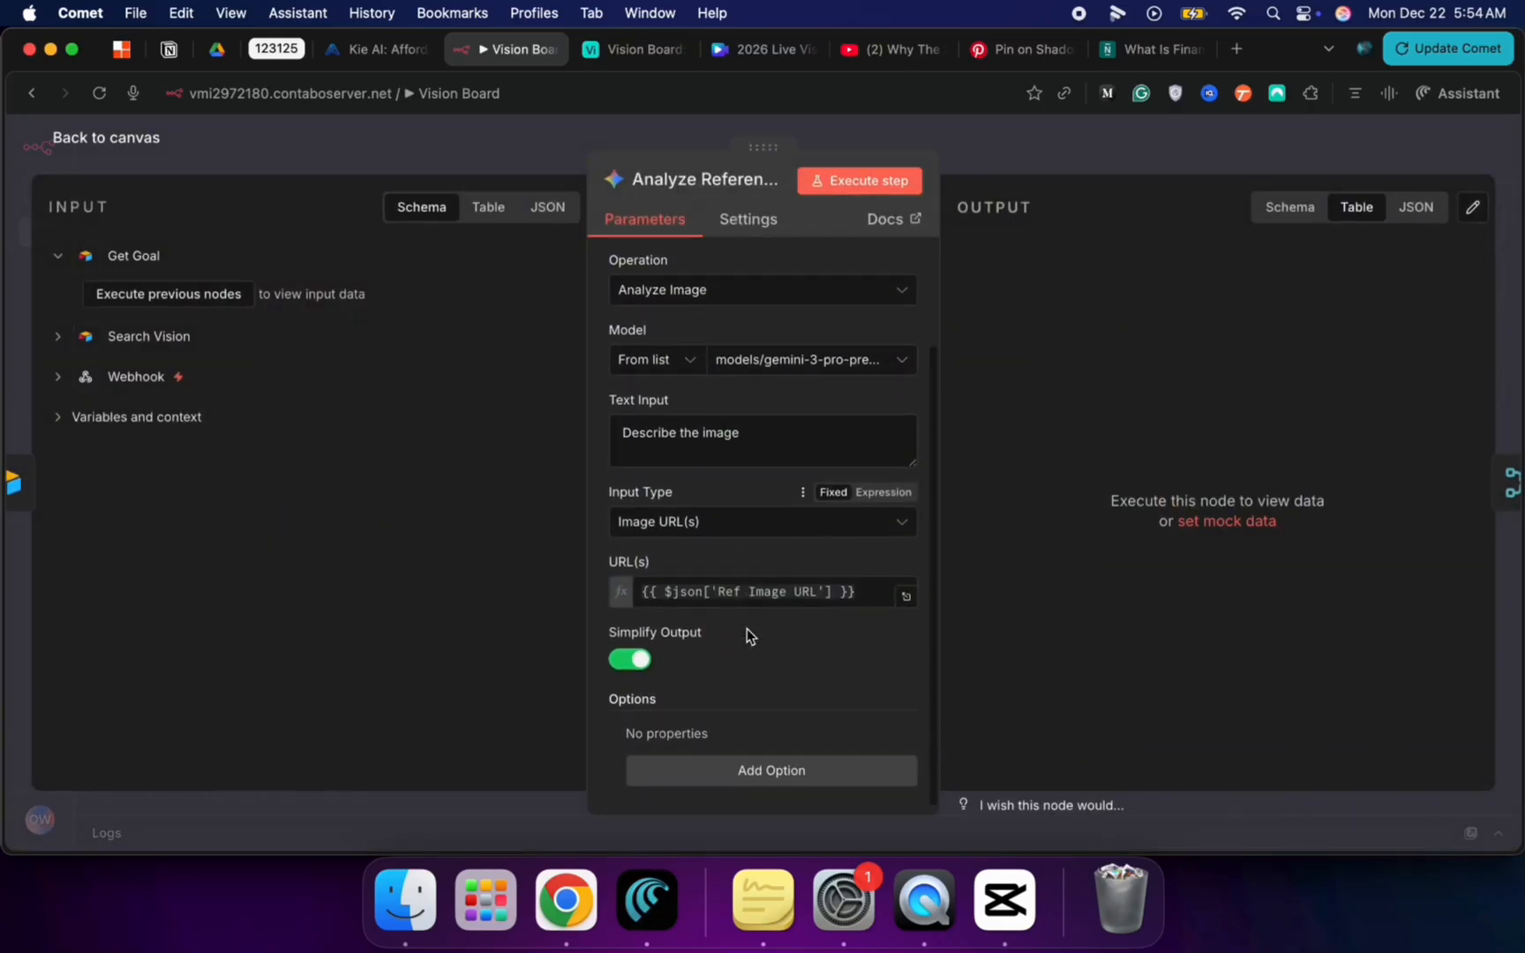
pyautogui.scroll(2, 746, 628)
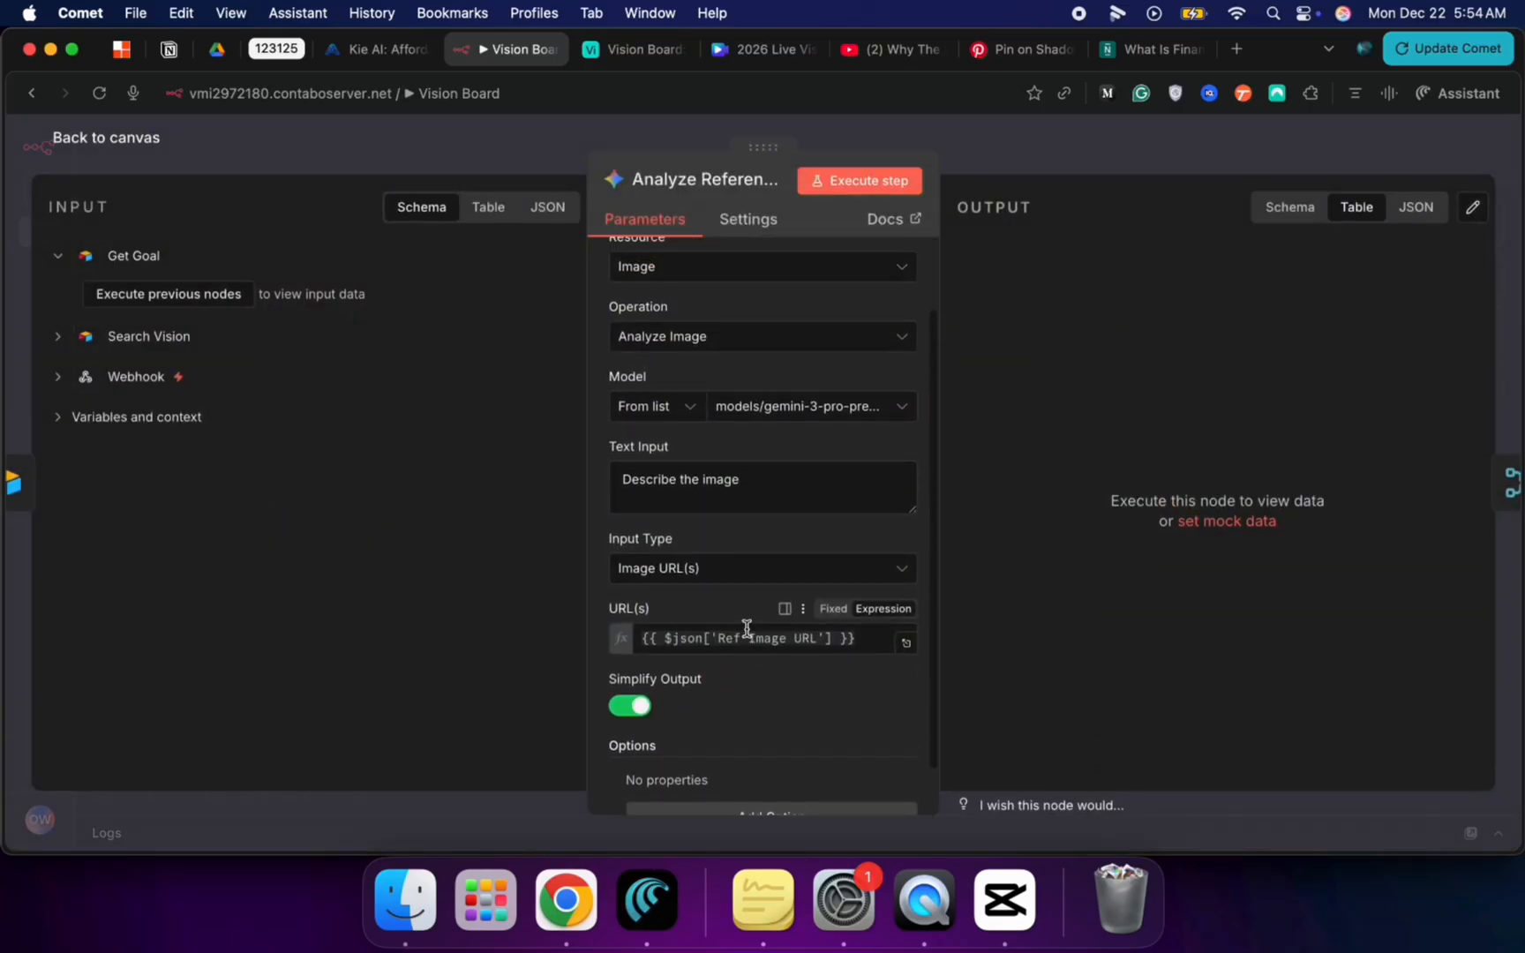
pyautogui.click(138, 145)
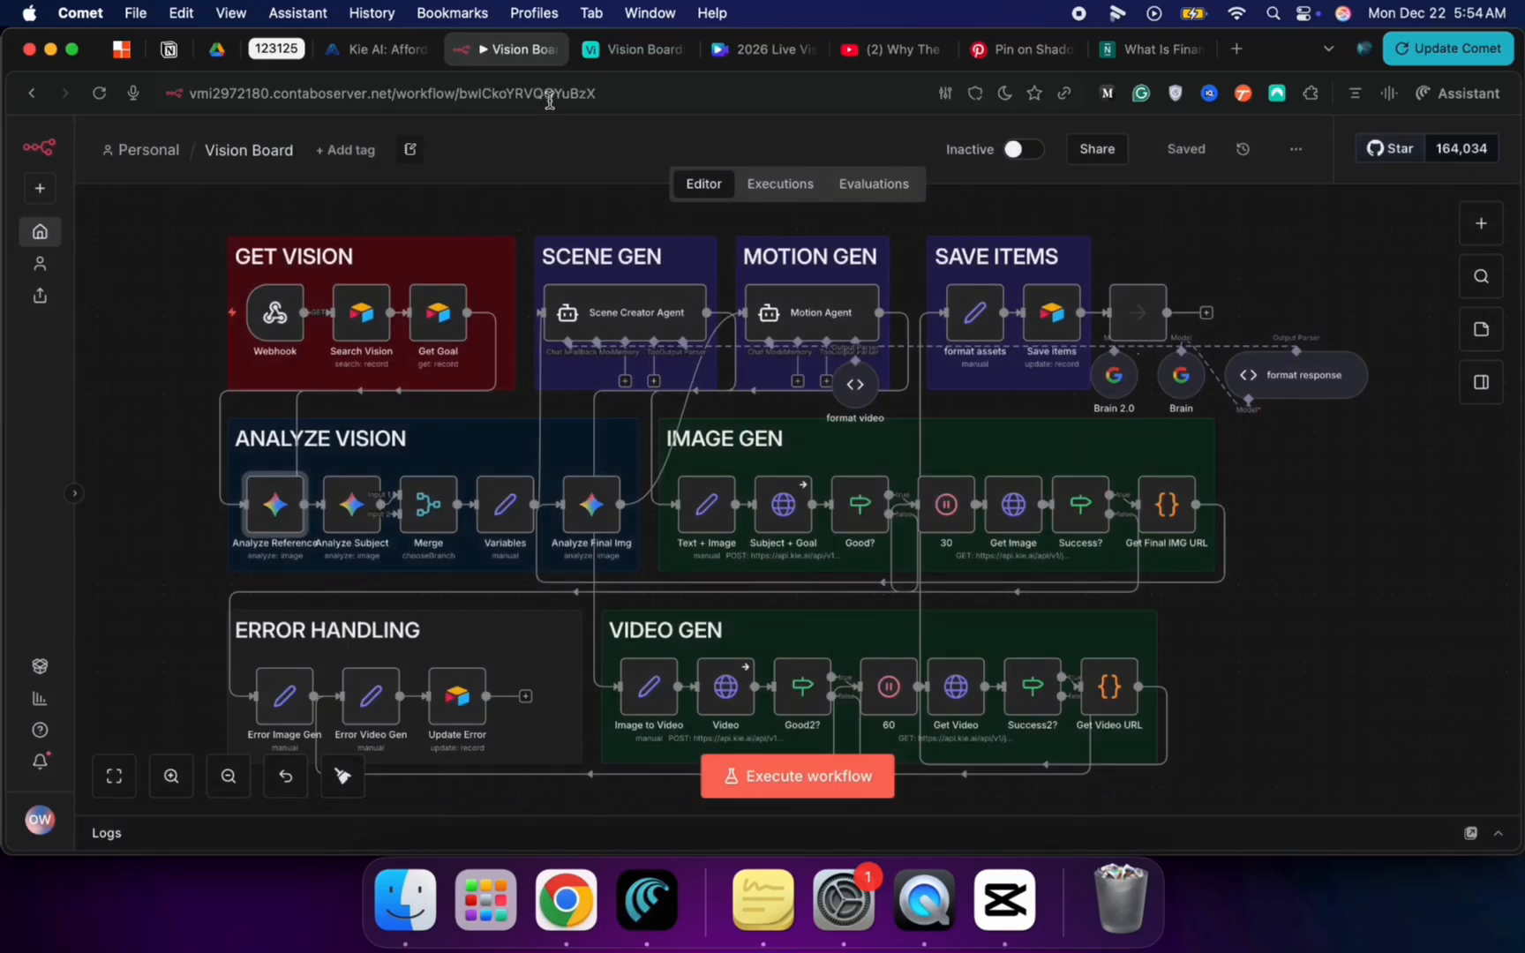
# Step: Examine the VisionBoard9 record's reference image URL and other fields in the Airtable 2026 table, then return to the n8n workflow
pyautogui.click(635, 49)
pyautogui.hscroll(-5, 616, 562)
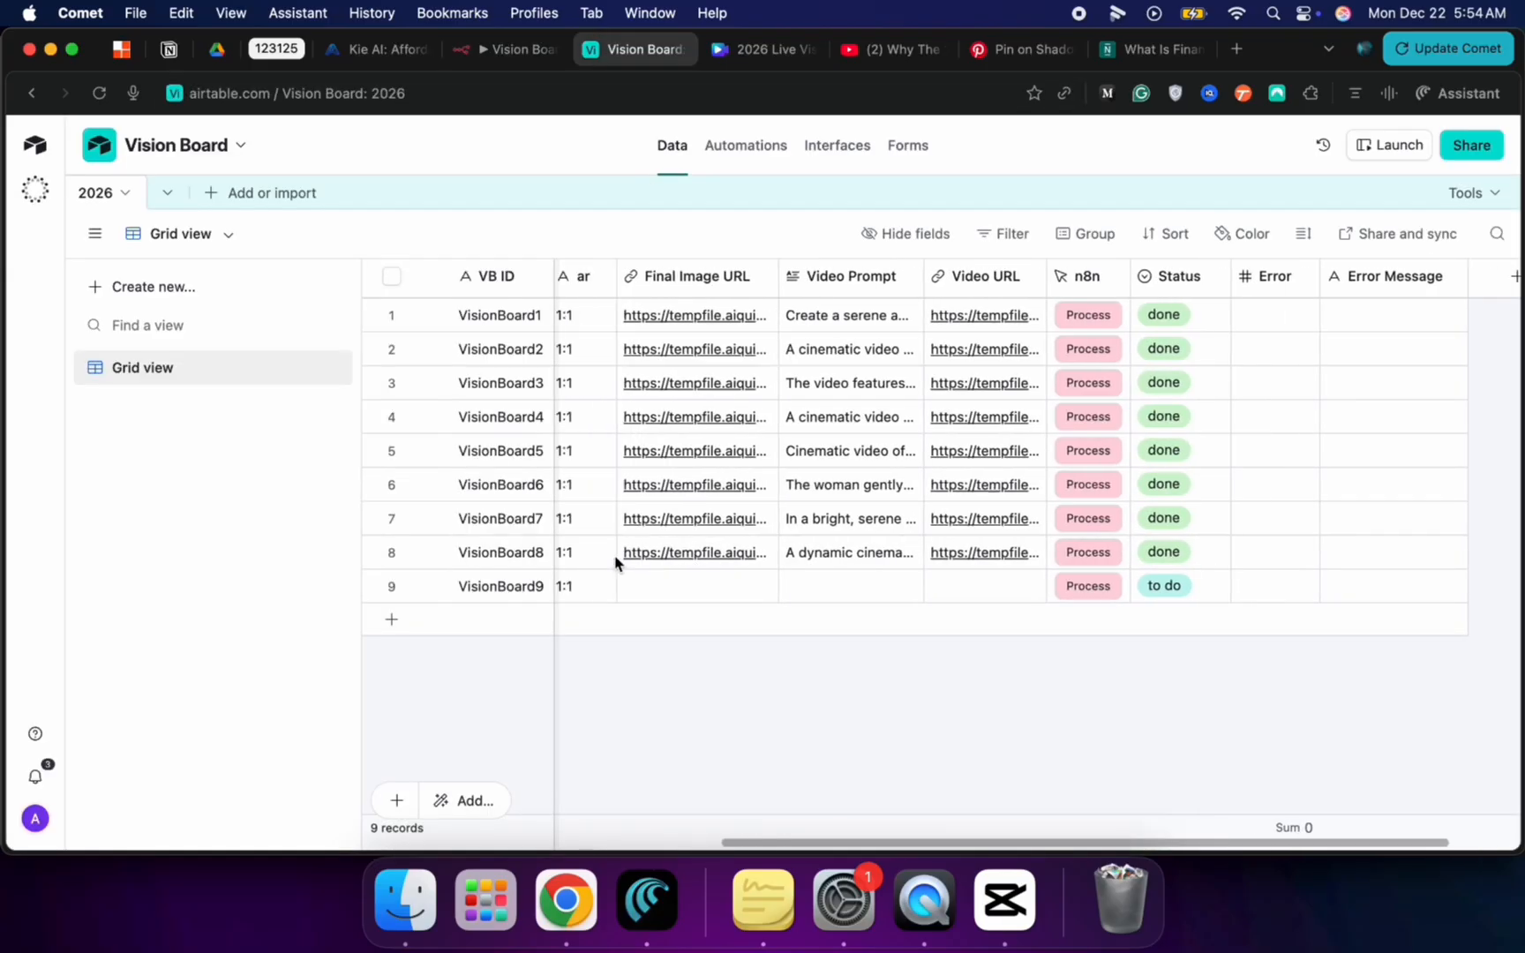
pyautogui.click(730, 593)
pyautogui.hscroll(-4, 706, 587)
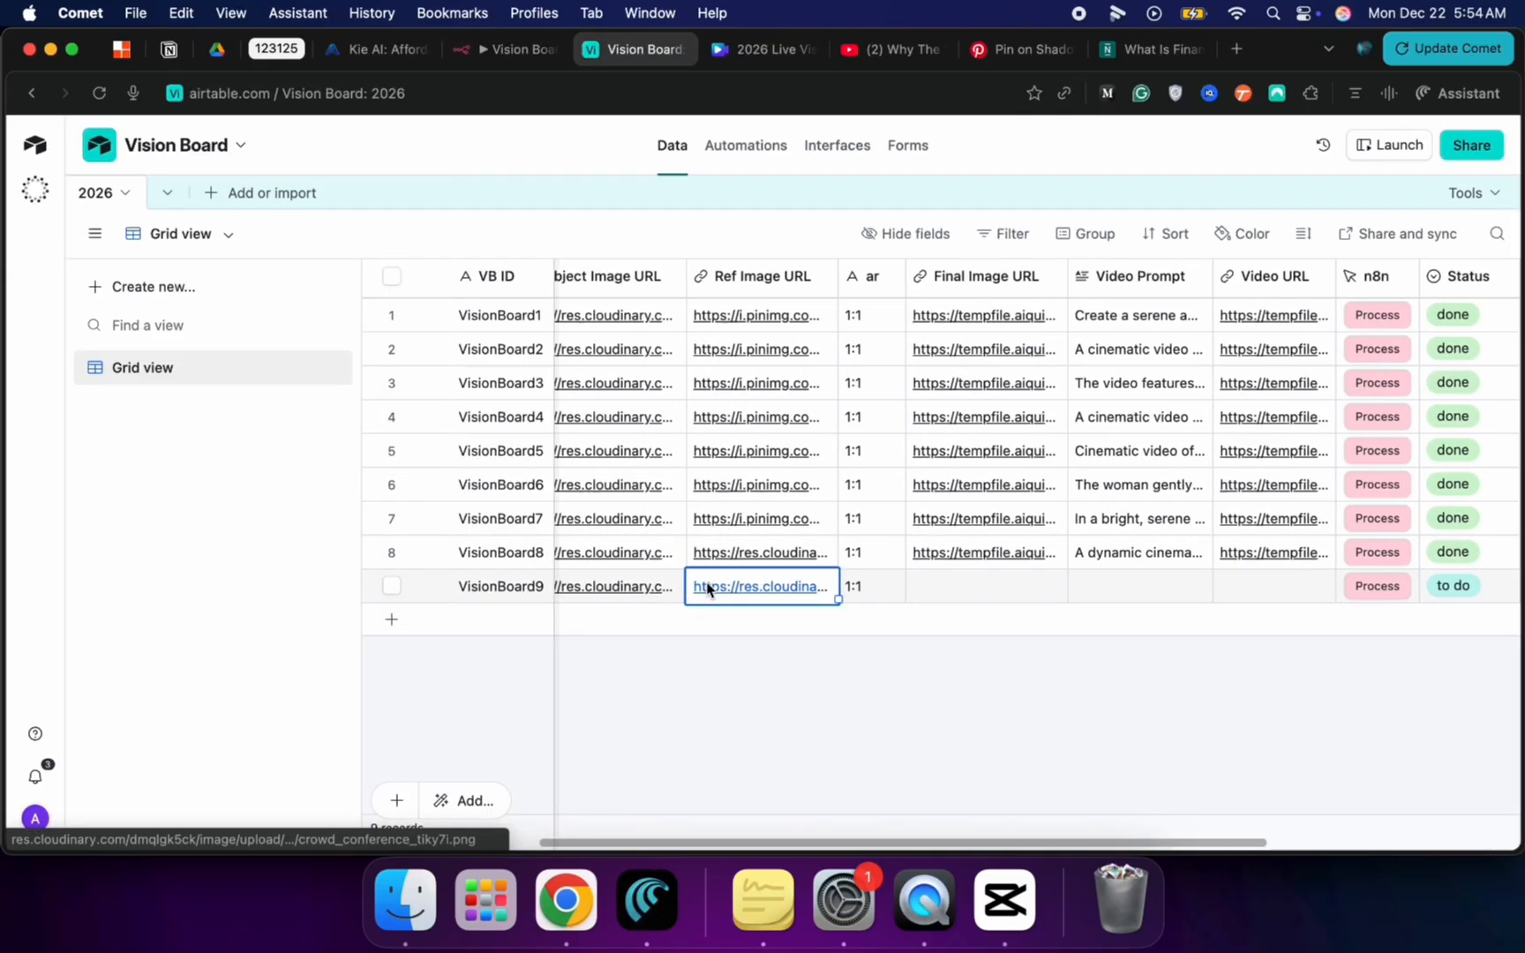
pyautogui.hscroll(-4, 706, 589)
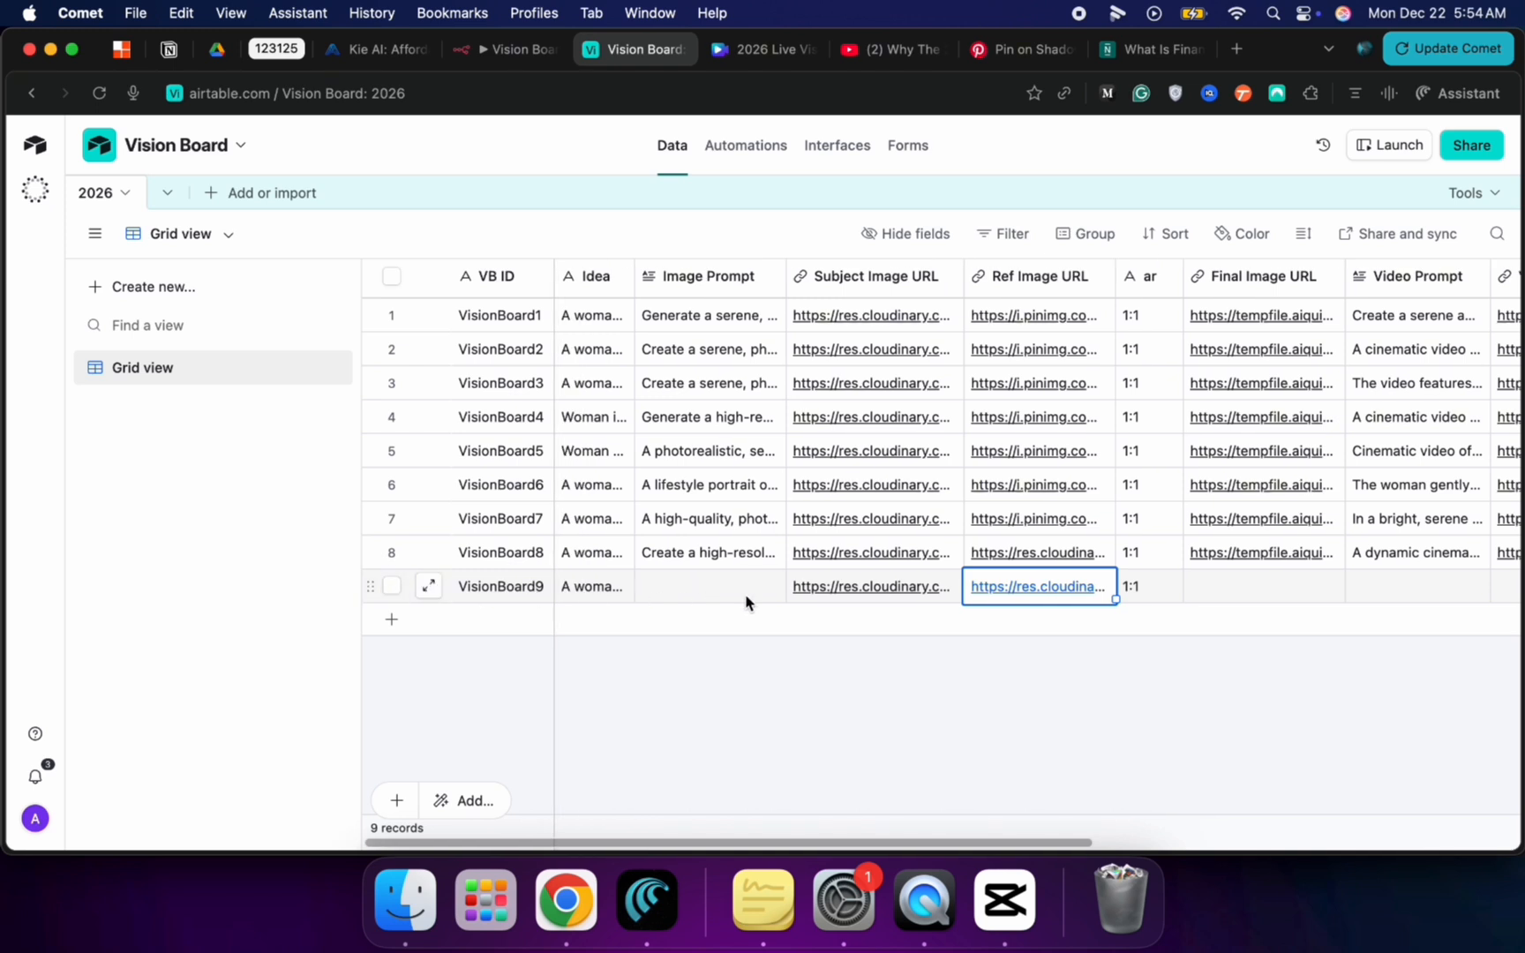
pyautogui.hscroll(12, 745, 602)
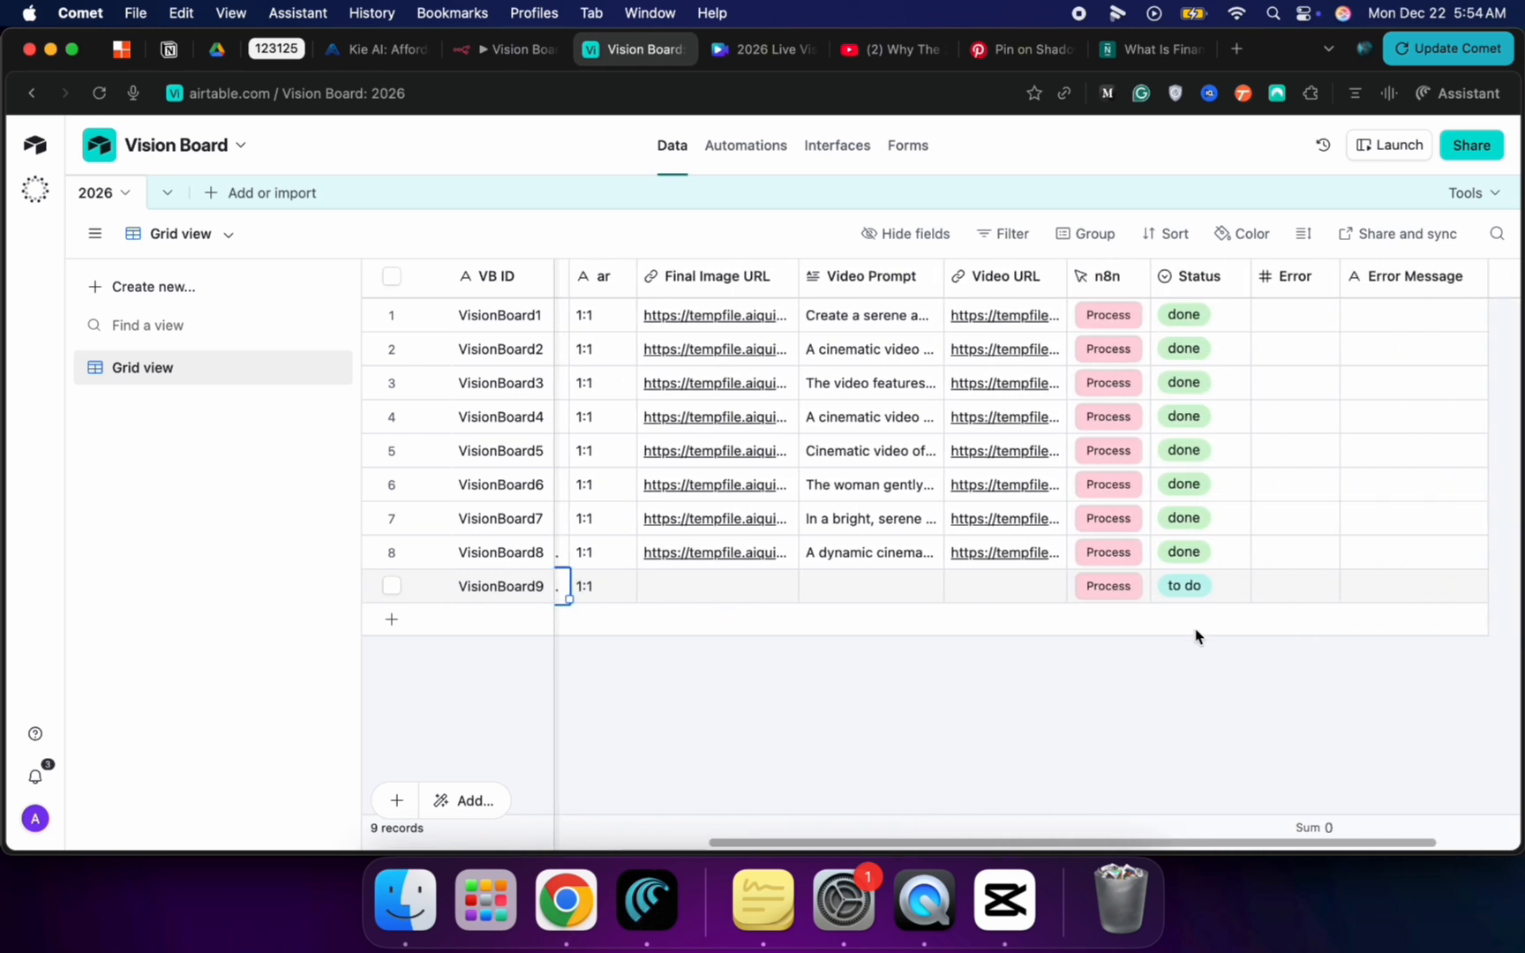
pyautogui.click(505, 55)
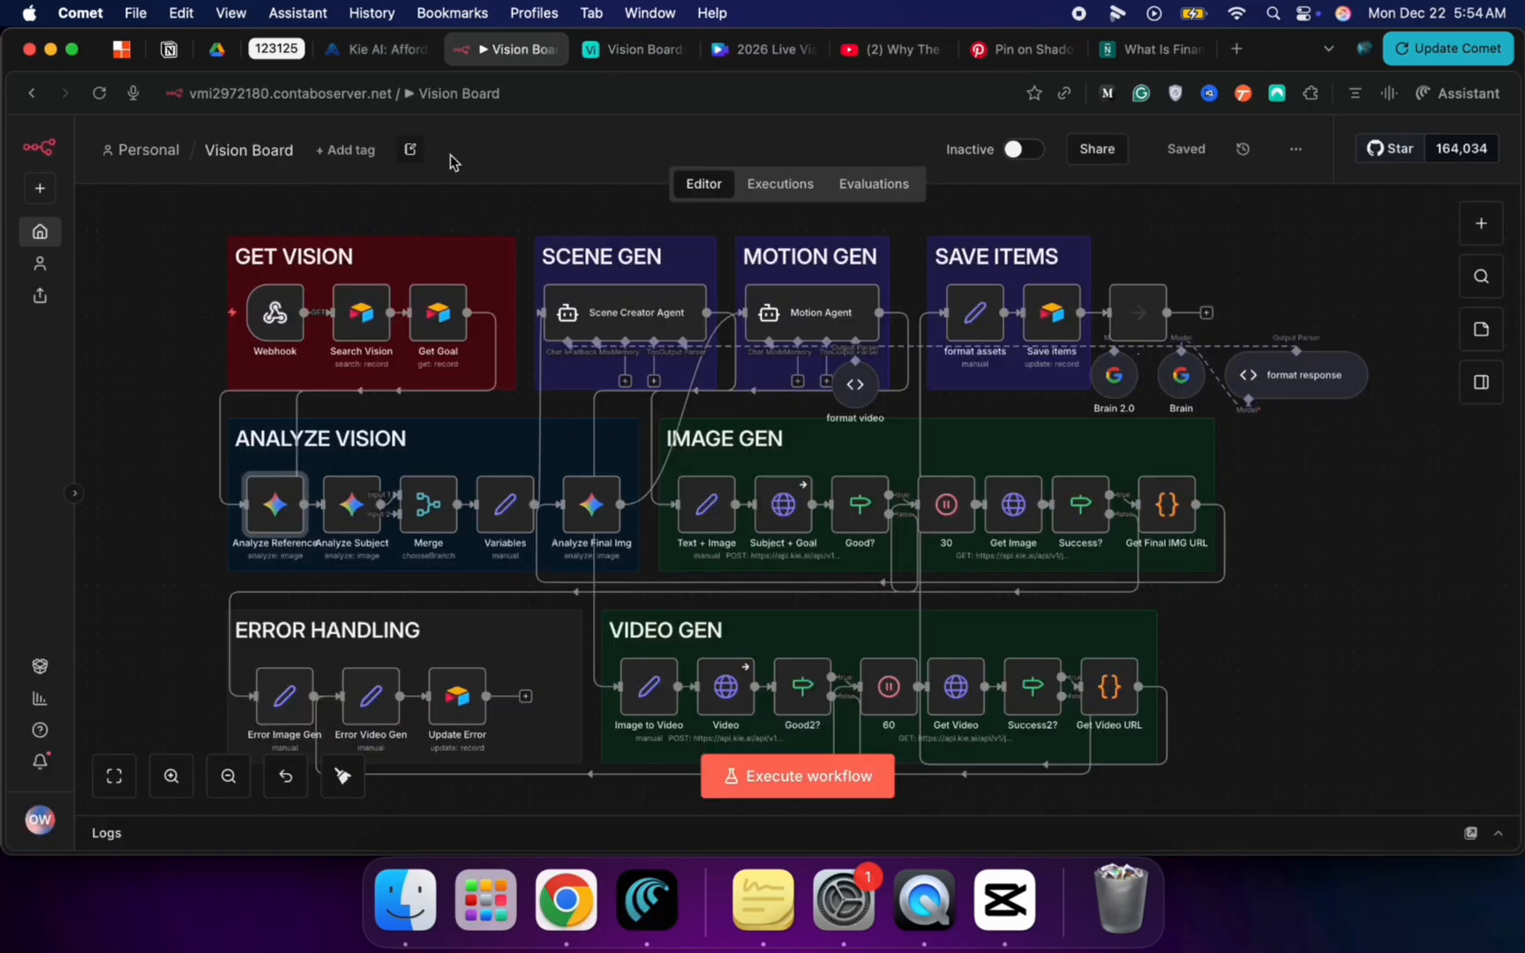
# Step: Try to trigger the listening Webhook node by processing VisionBoard9 in Airtable, then close the response page and cancel the listening
pyautogui.click(252, 271)
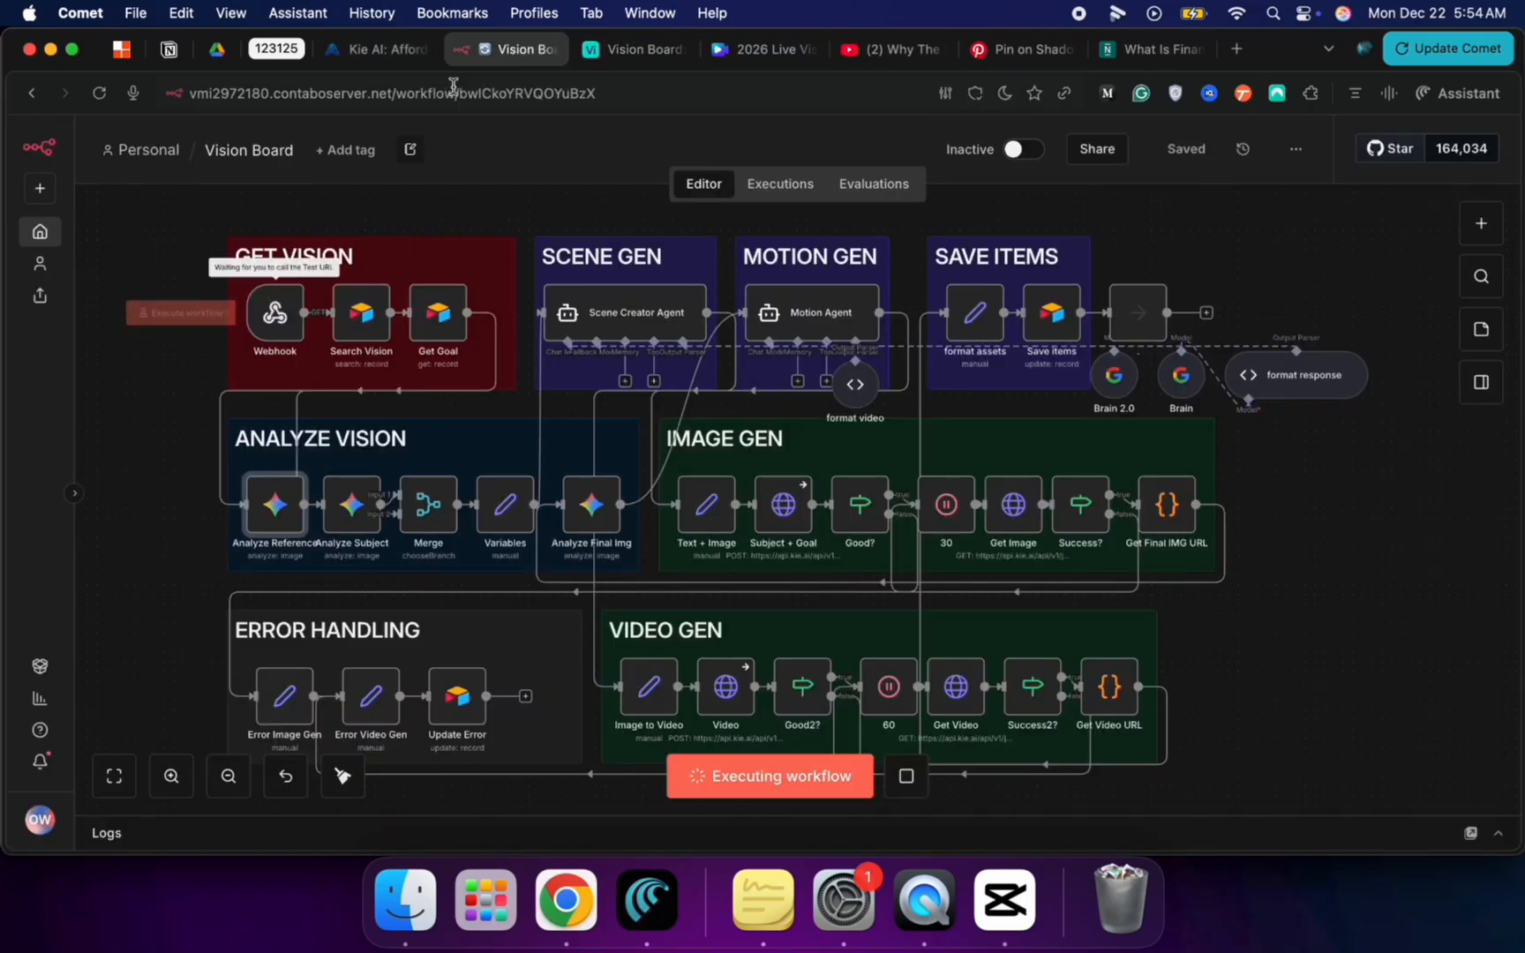
pyautogui.click(635, 50)
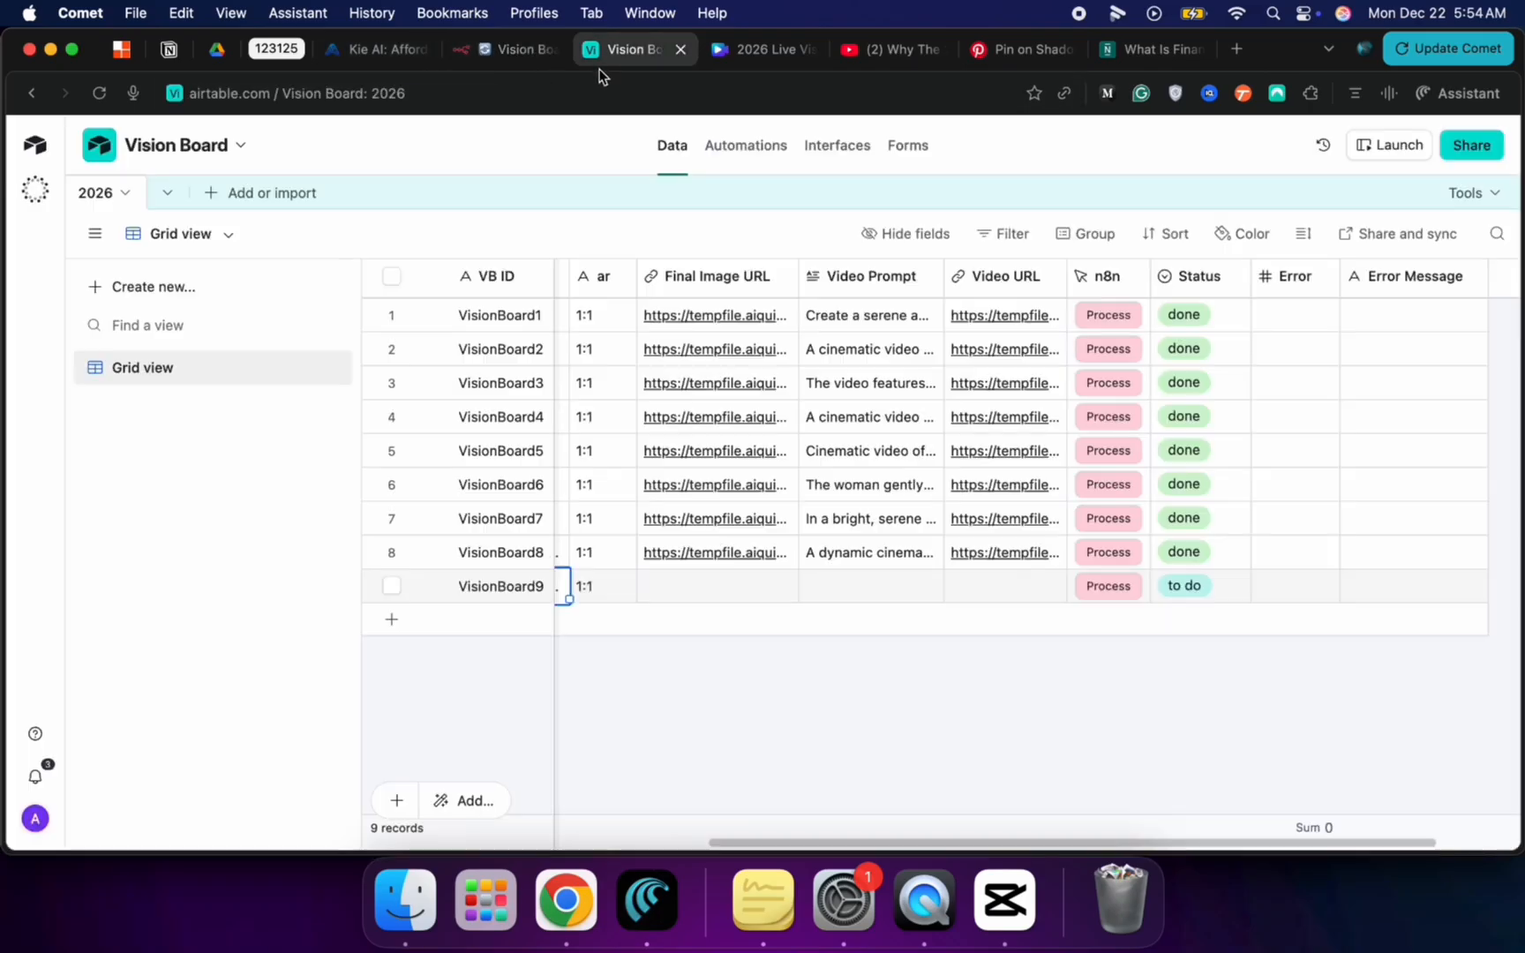
pyautogui.click(1105, 587)
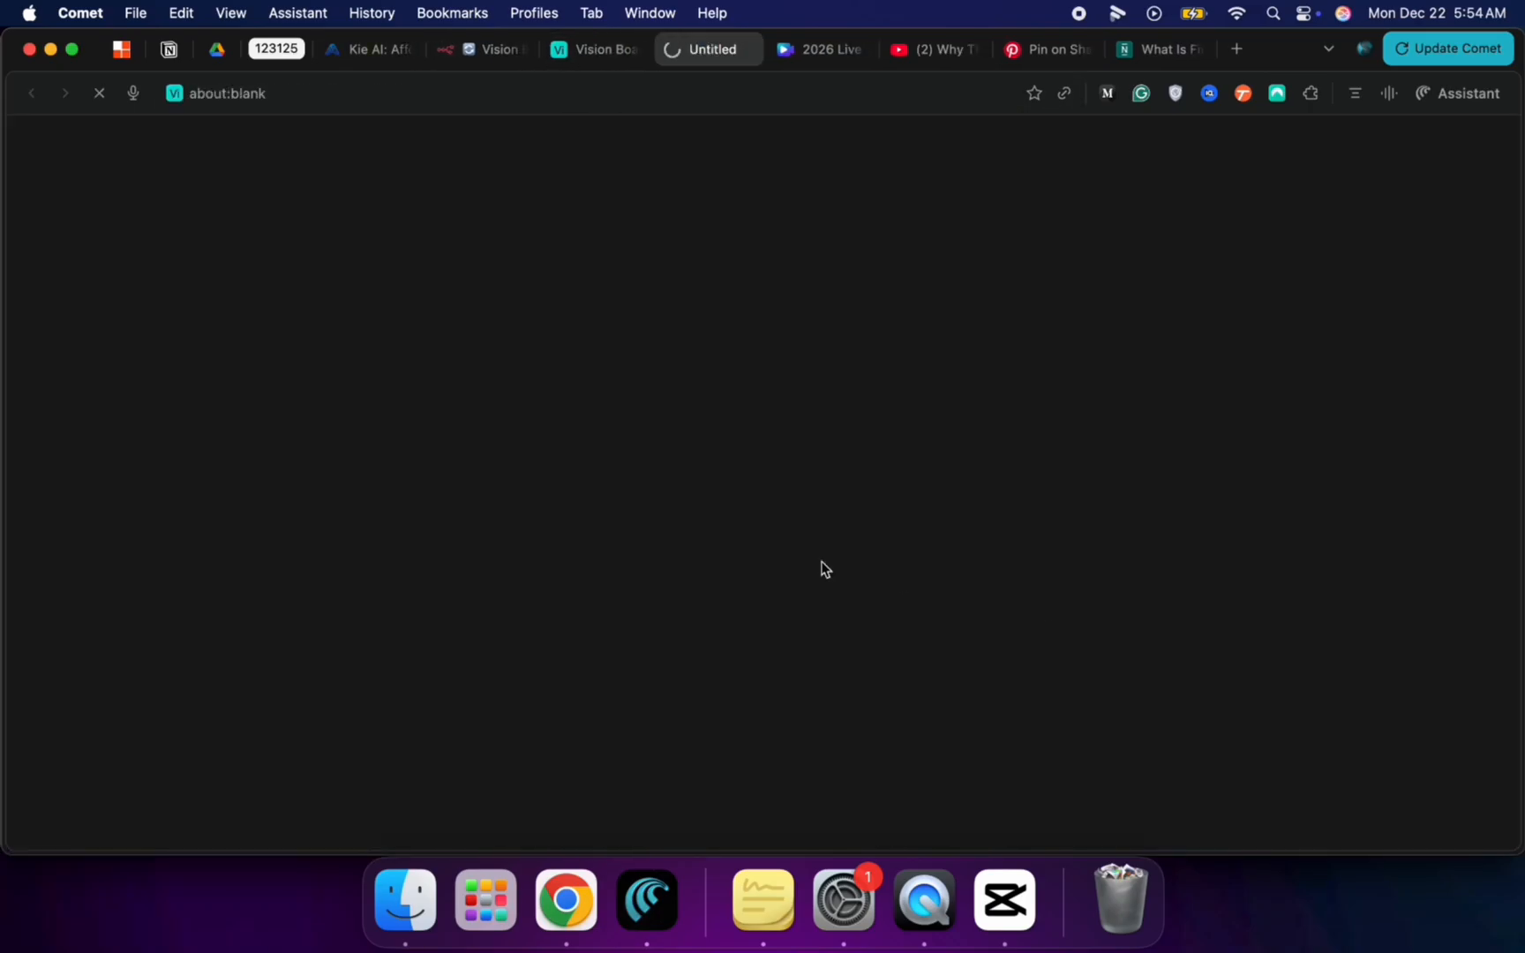
pyautogui.click(746, 53)
pyautogui.click(490, 49)
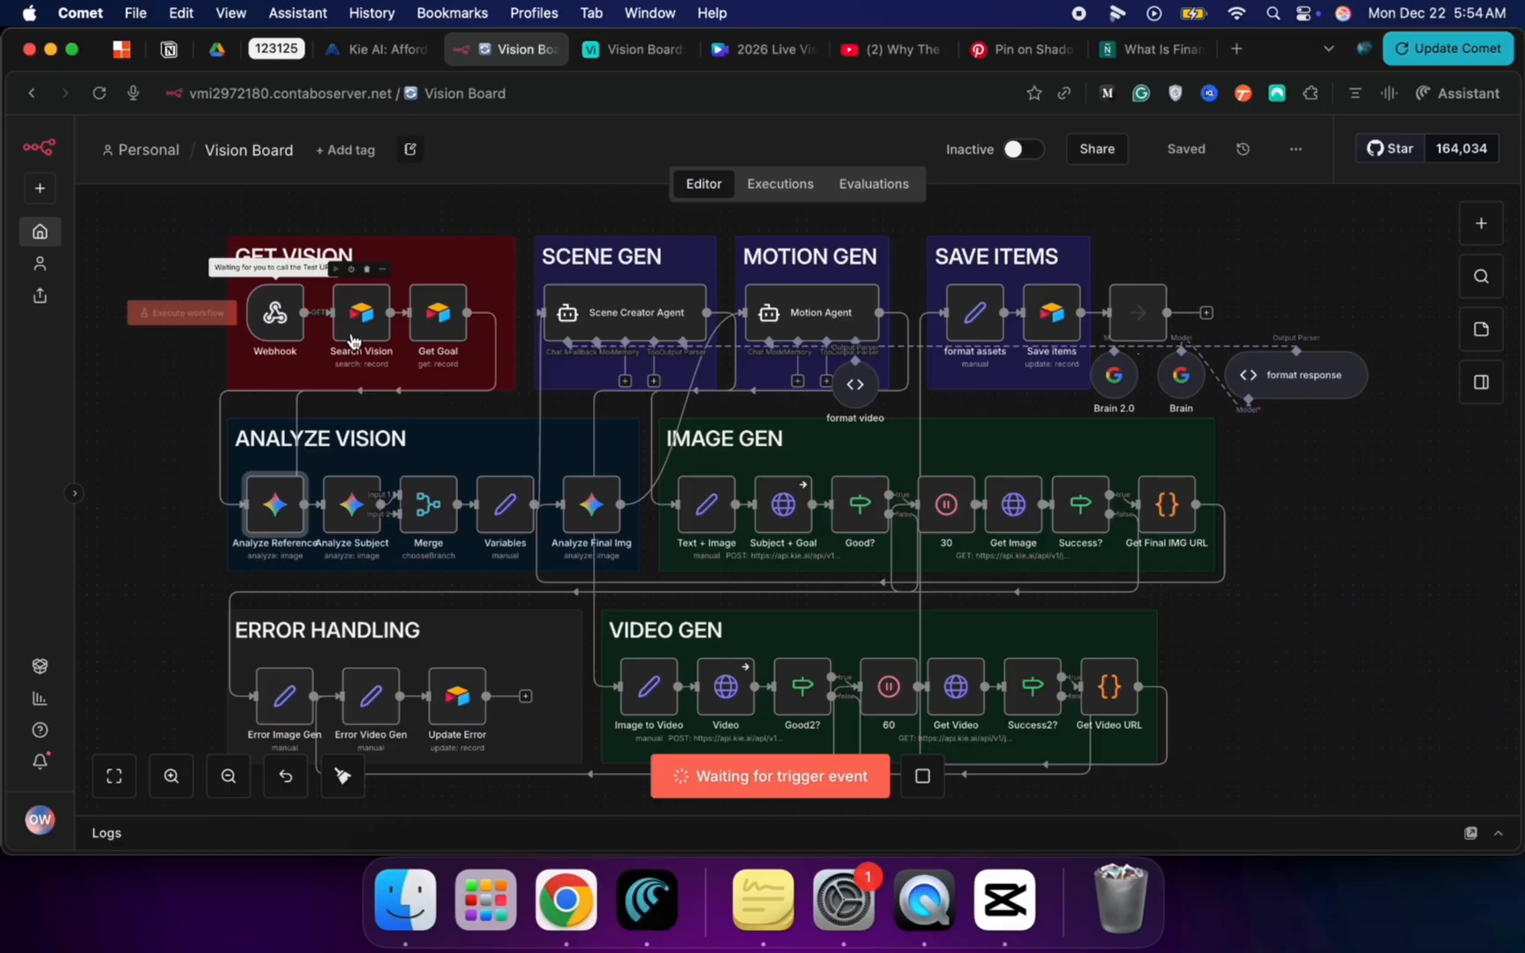
pyautogui.click(922, 780)
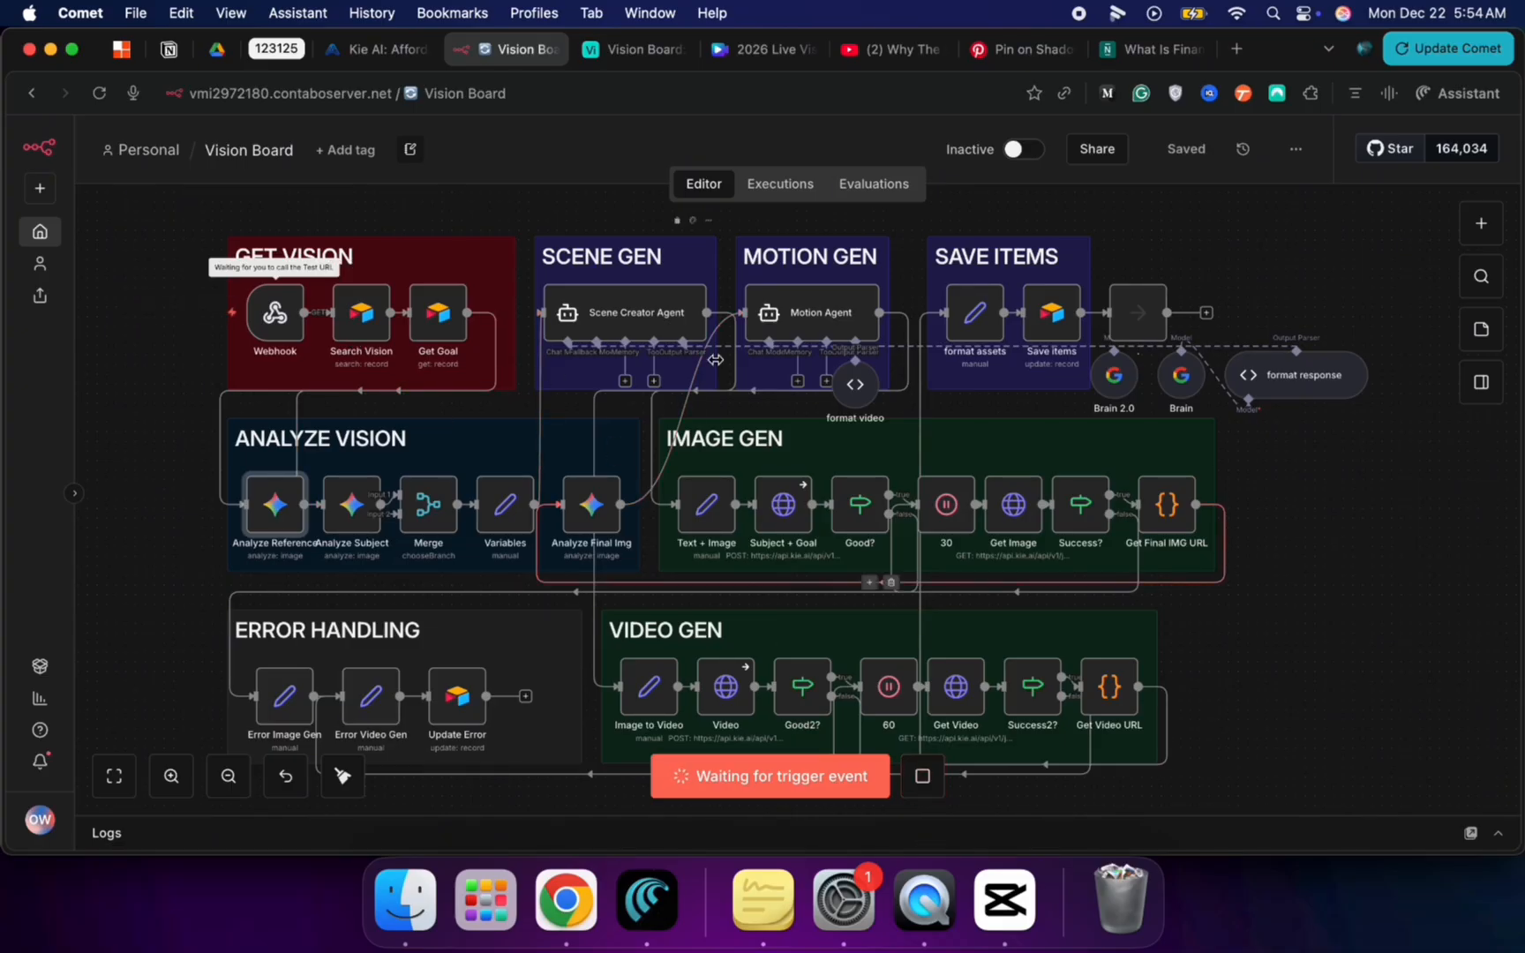
# Step: Copy the Webhook node's test URL and return to the Airtable 2026 table
pyautogui.doubleClick(282, 322)
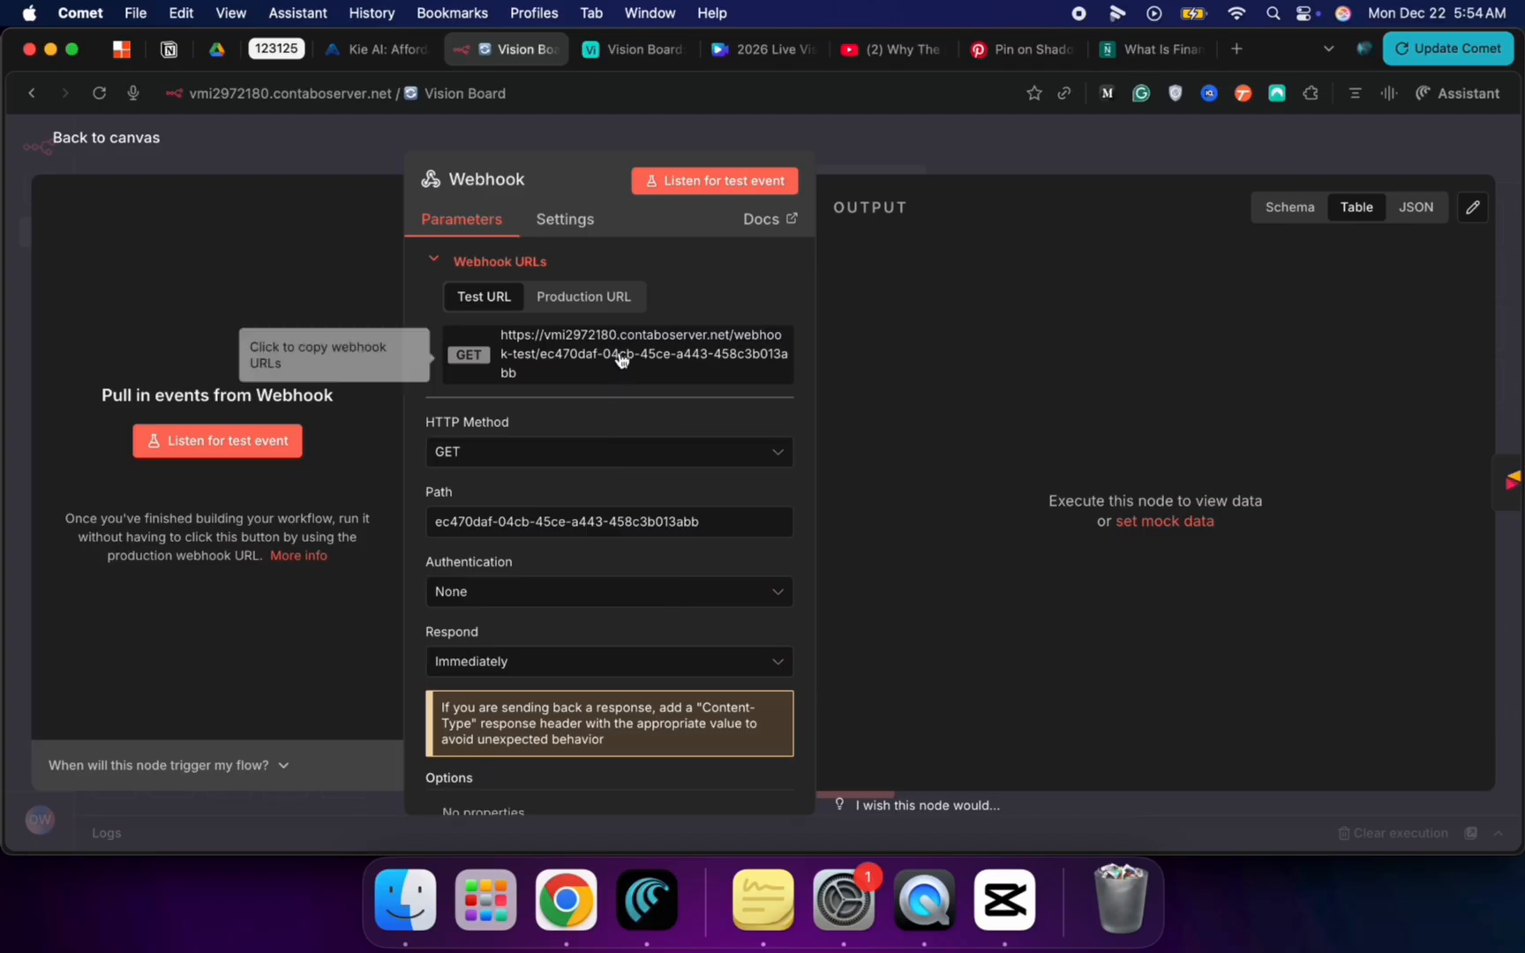
pyautogui.click(670, 354)
pyautogui.click(635, 49)
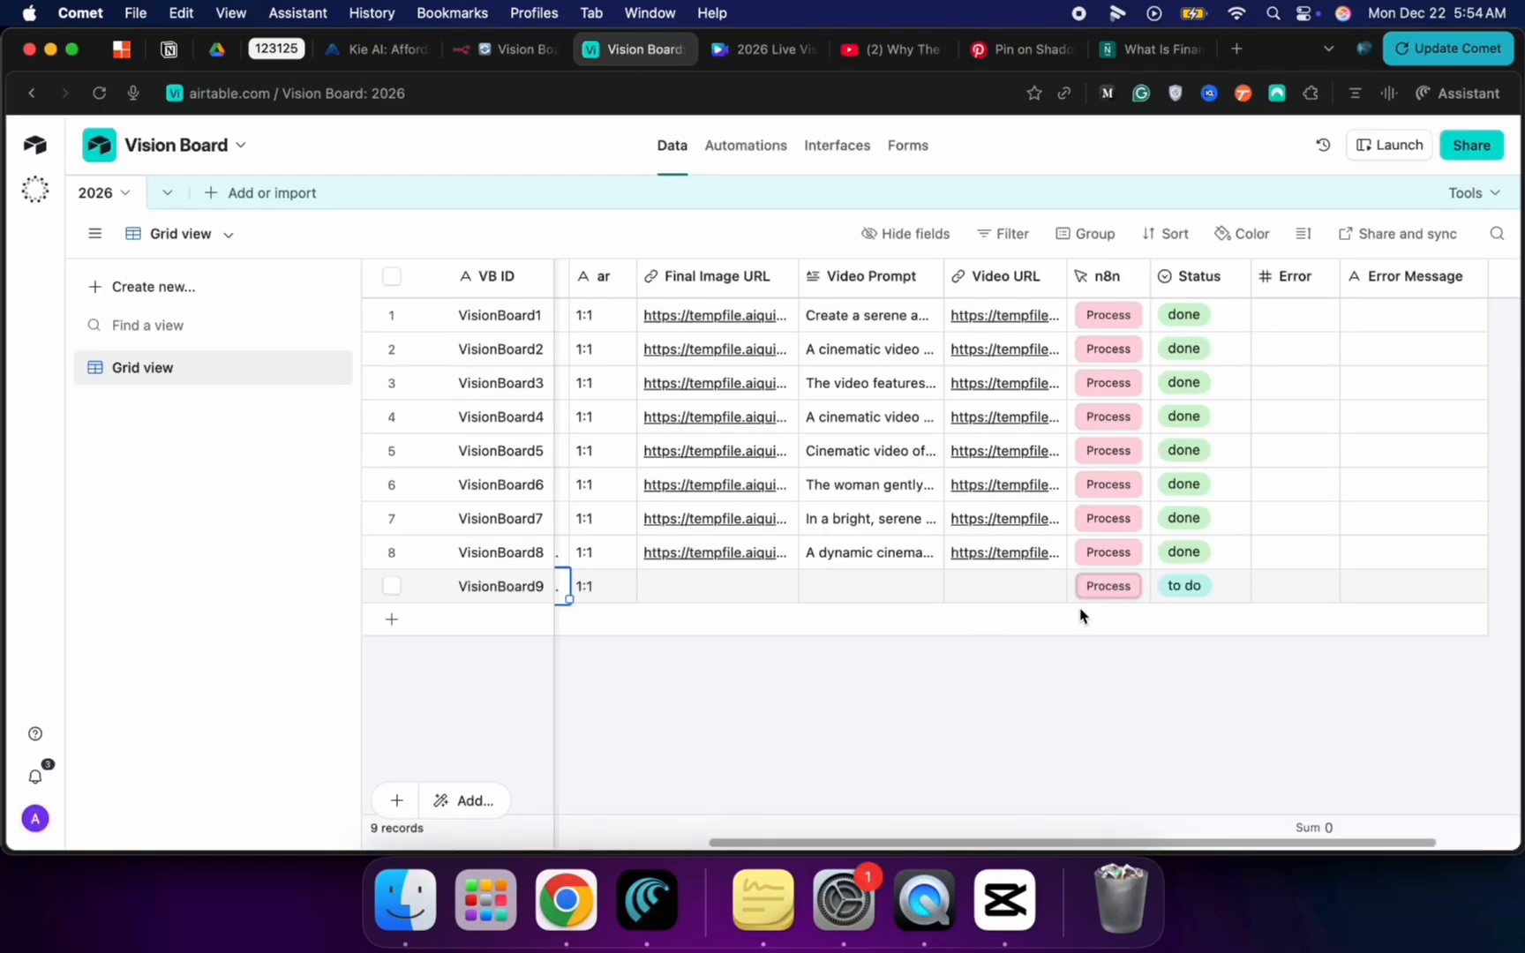
# Step: Replace the webhook address in the n8n button's URL formula with the copied test URL, keeping the record parameters, and save the field
pyautogui.click(1103, 275)
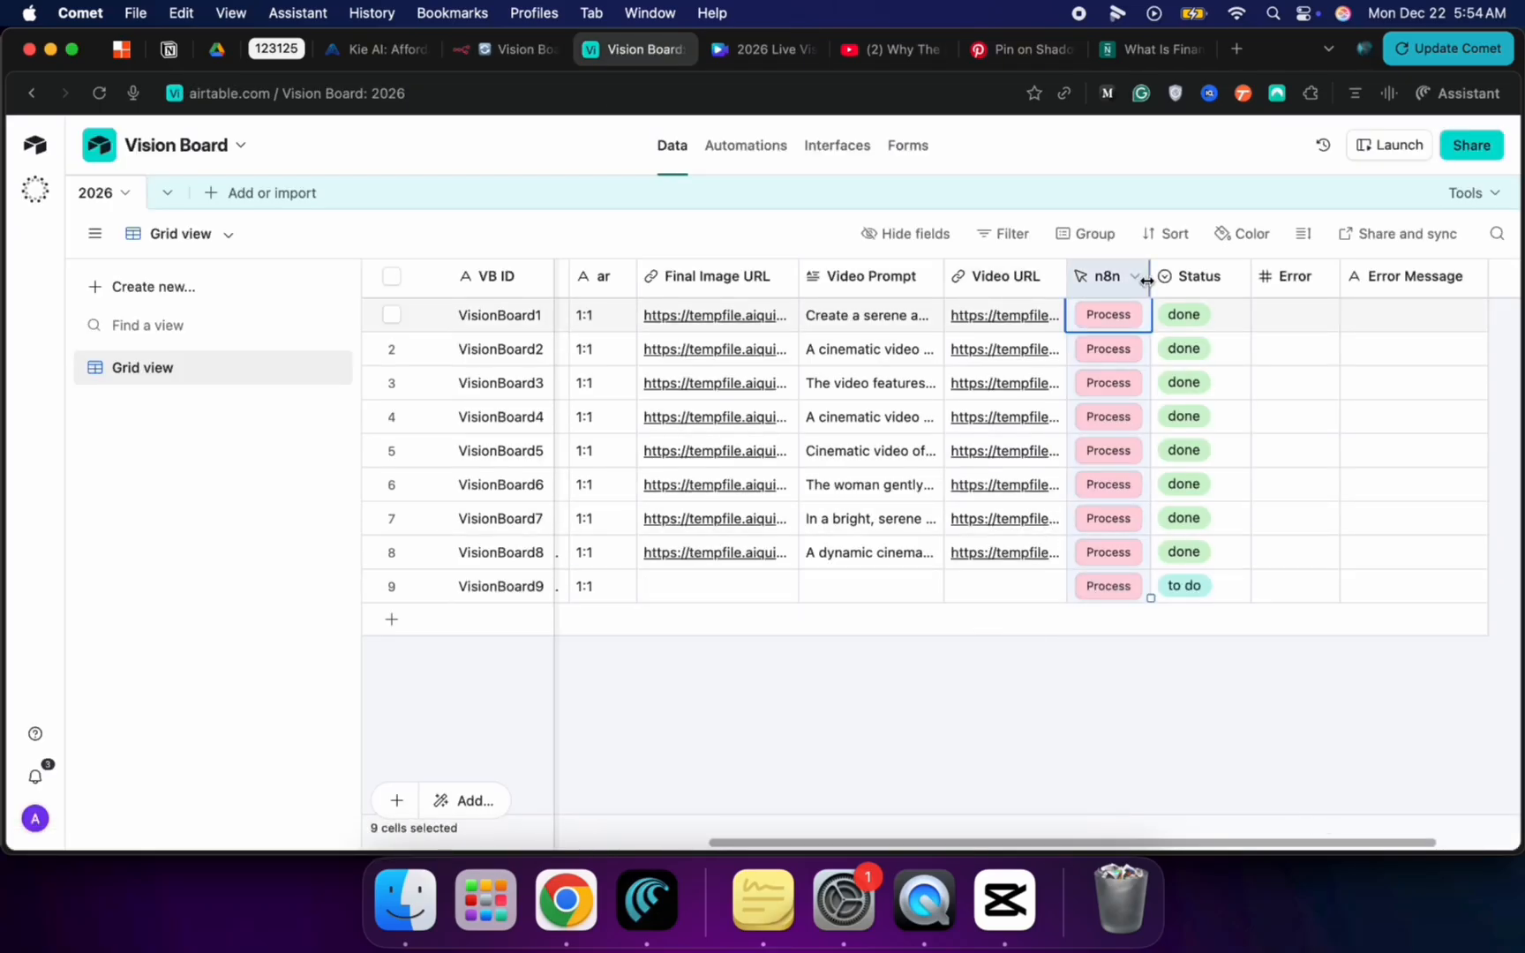
pyautogui.click(1133, 279)
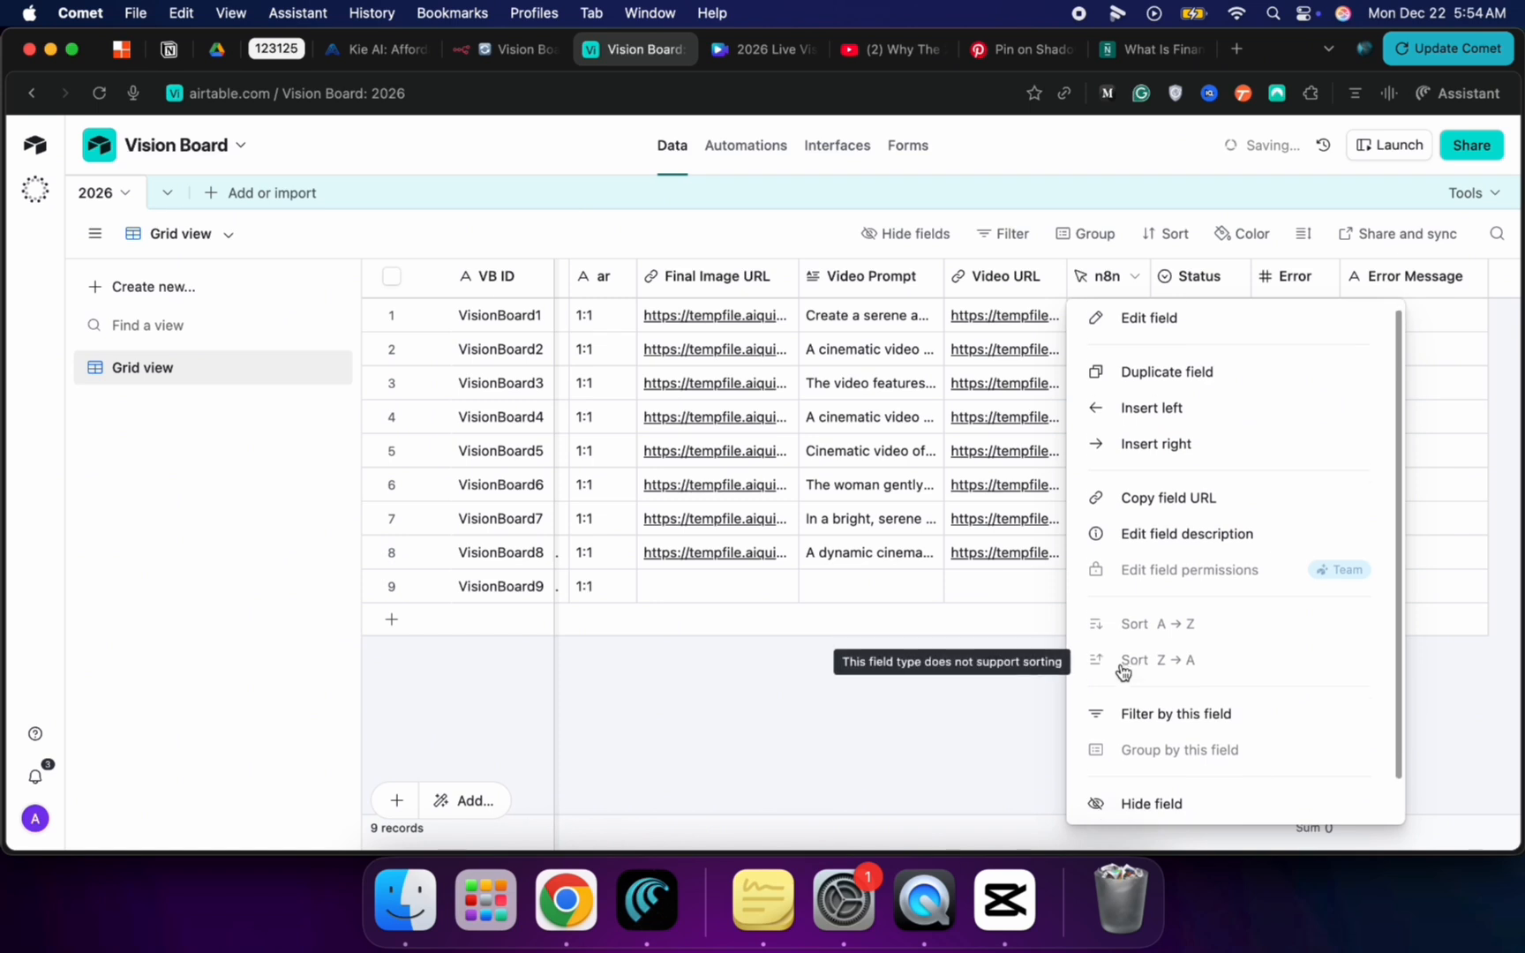
pyautogui.scroll(-1, 1122, 670)
pyautogui.scroll(1, 1164, 327)
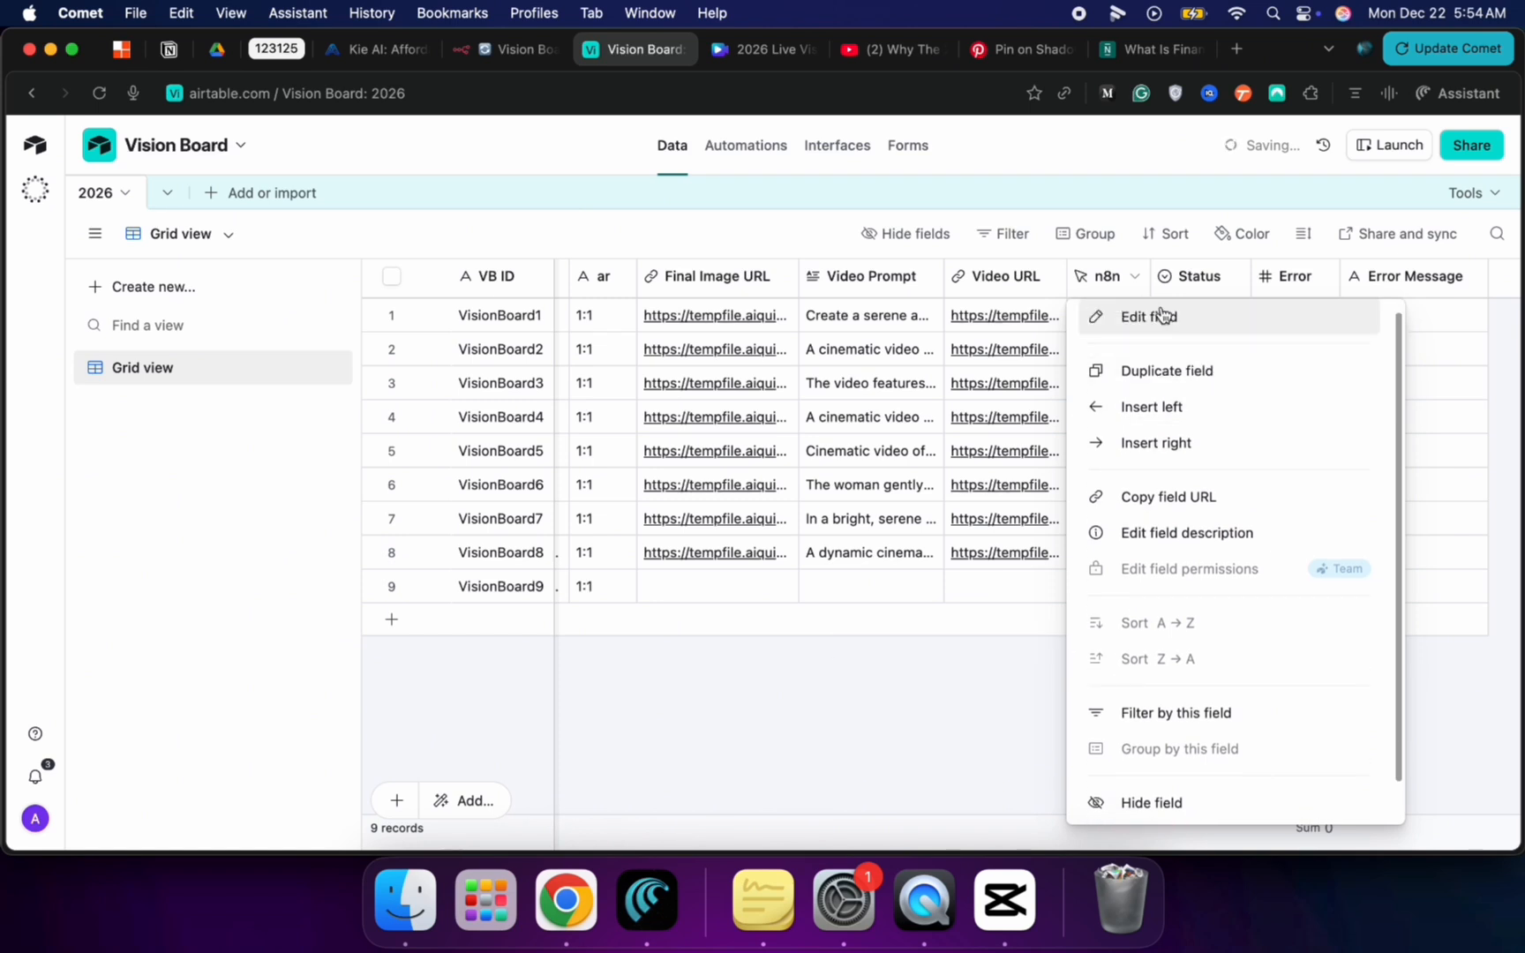
pyautogui.click(1164, 314)
pyautogui.scroll(-3, 1098, 635)
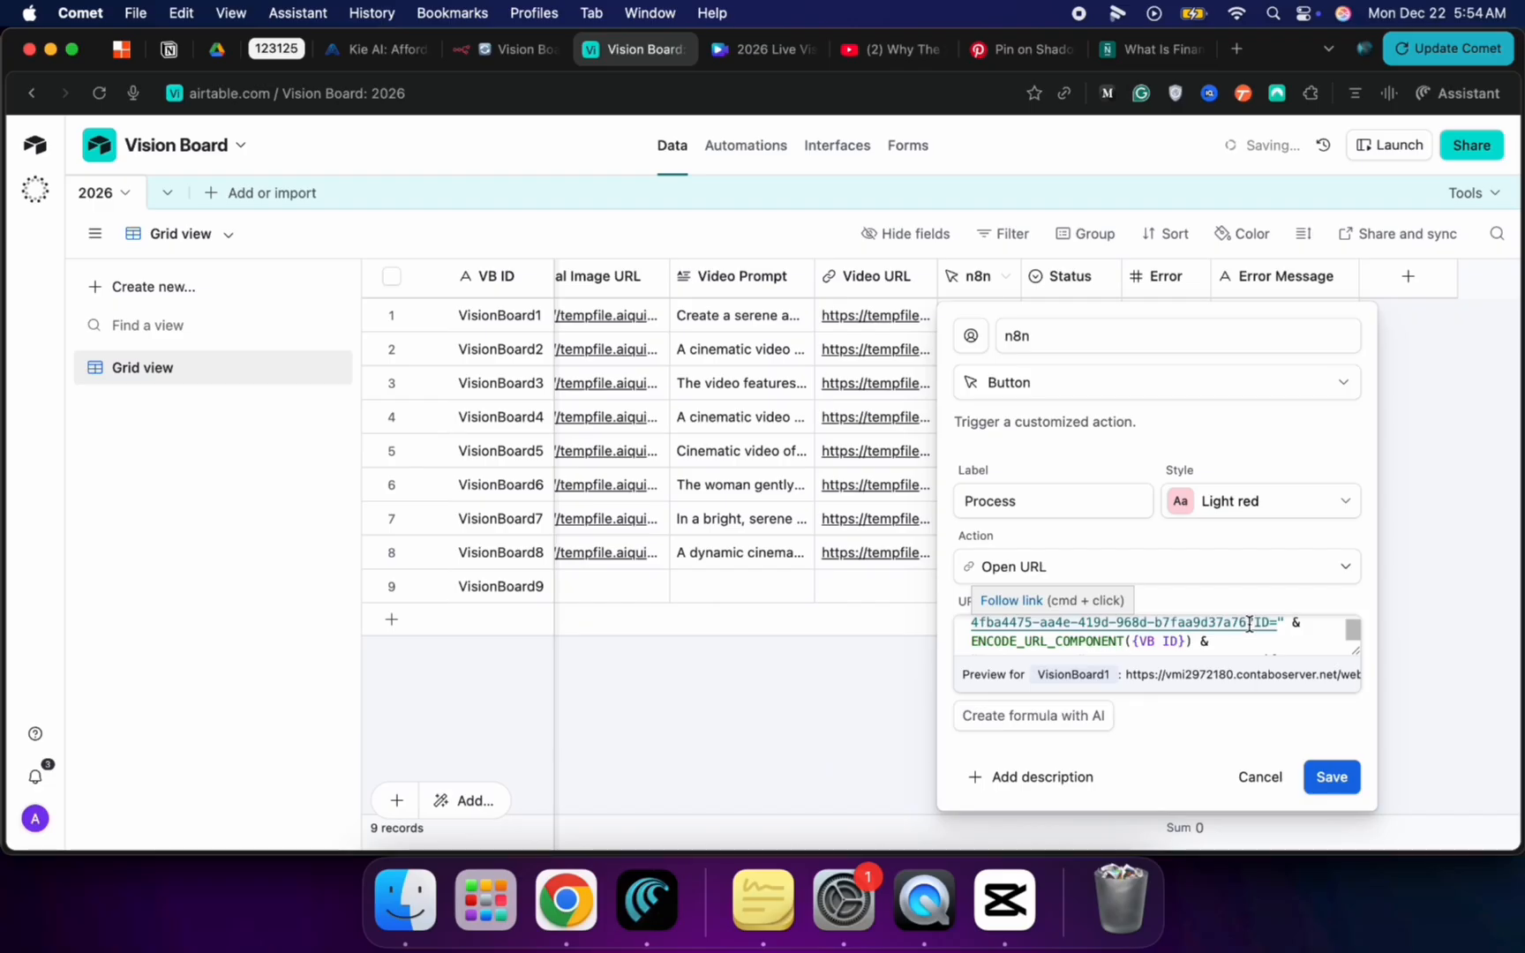
pyautogui.moveTo(1248, 624); pyautogui.dragTo(1022, 604)
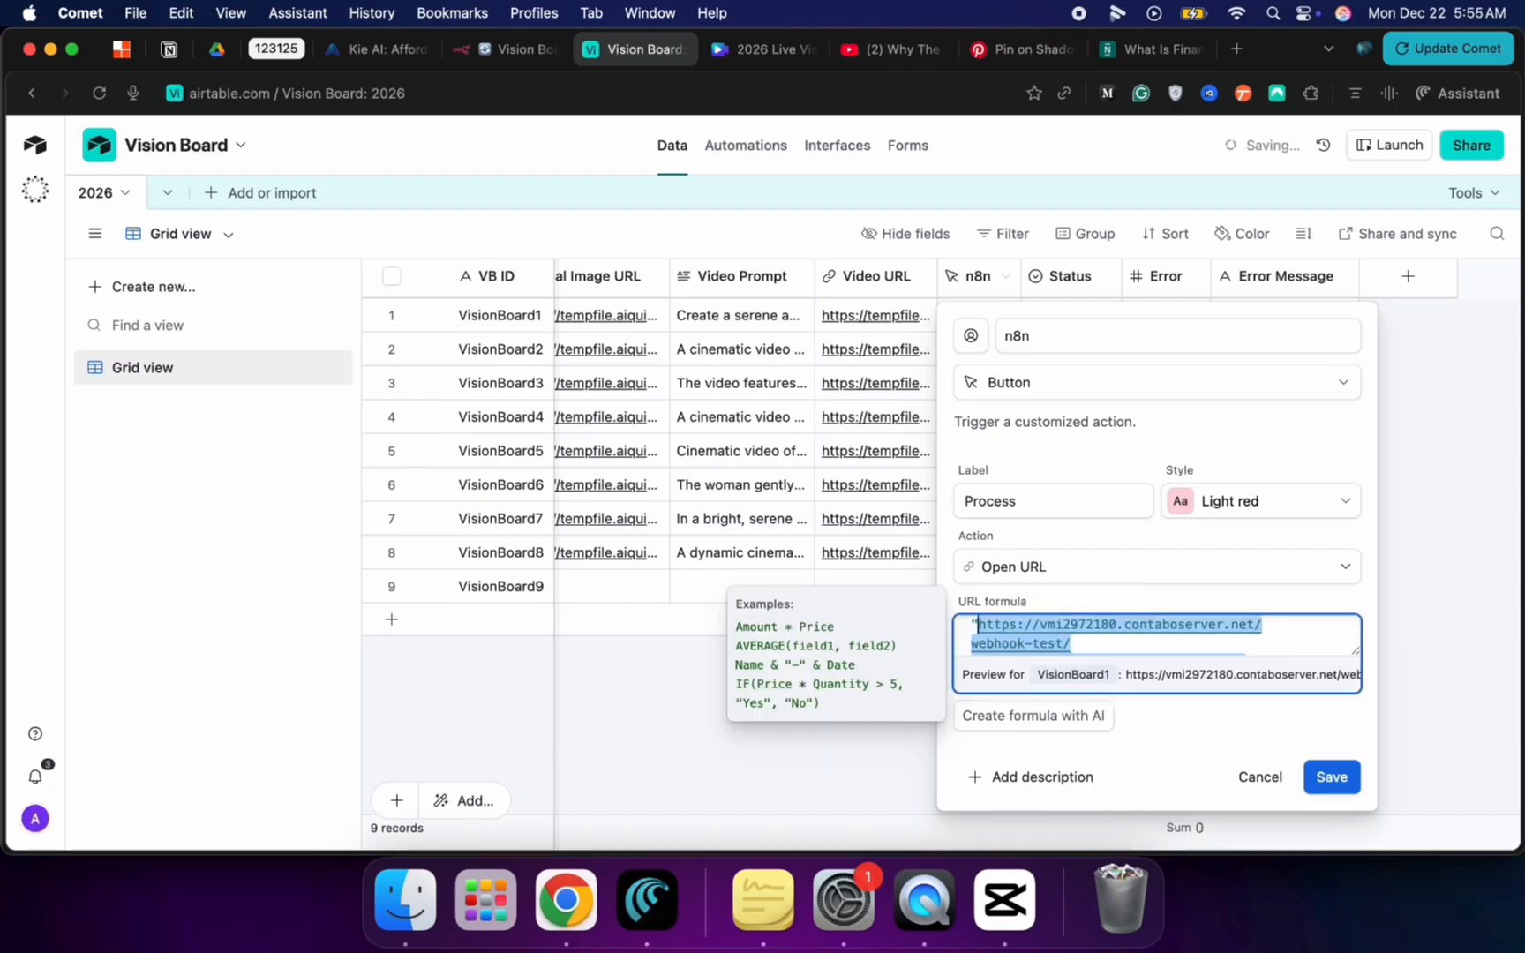
pyautogui.press('BackSpace')
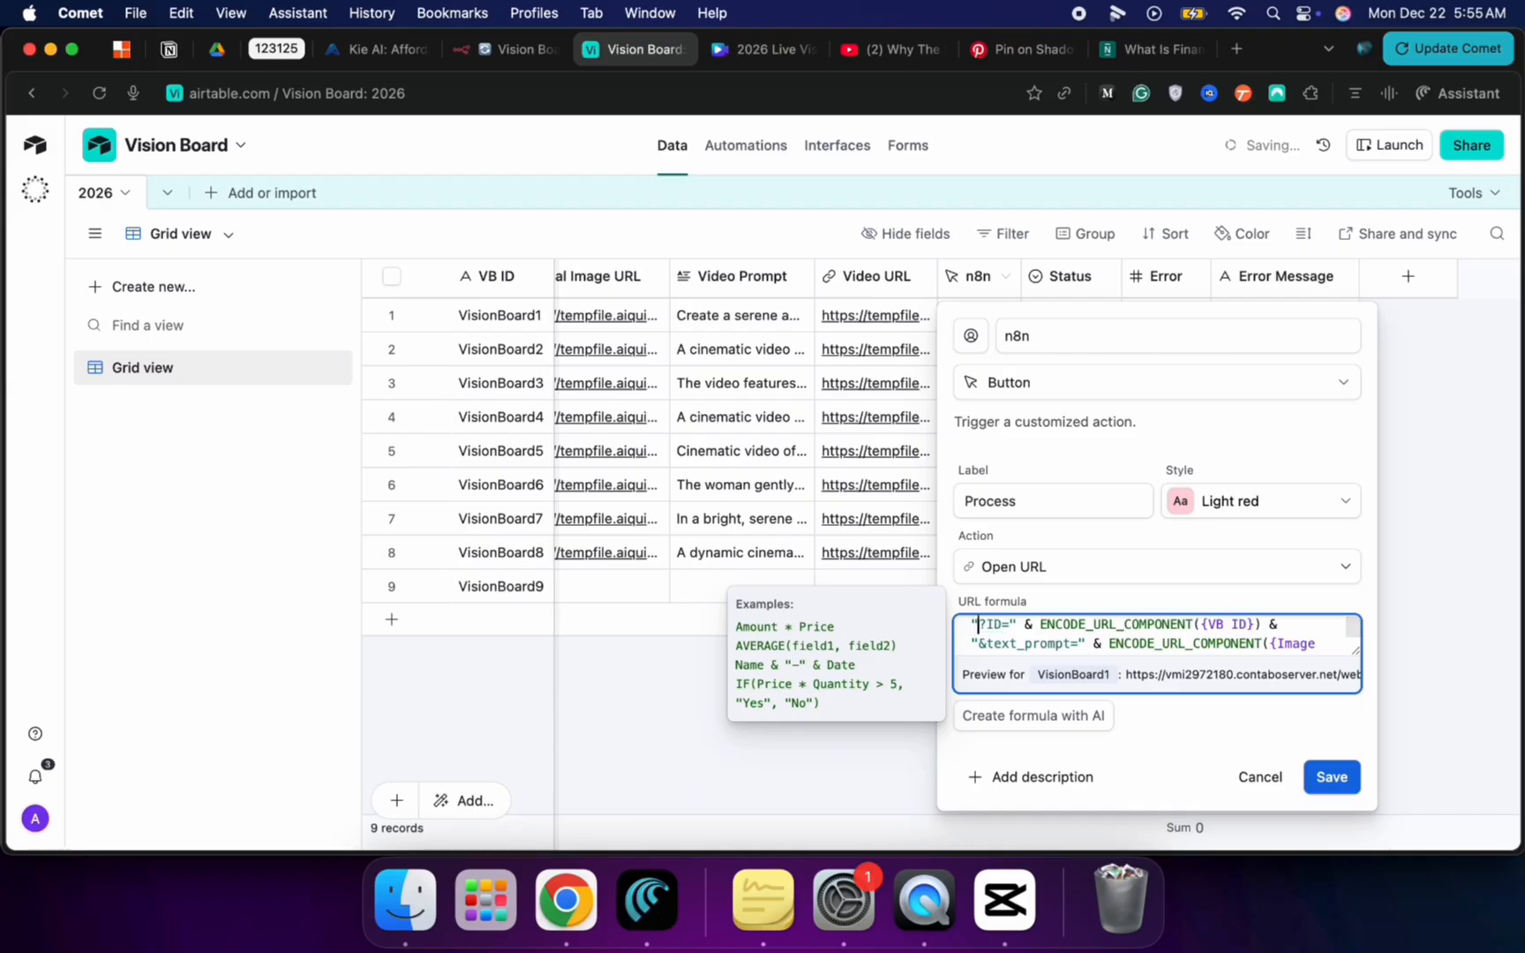
pyautogui.press('super+v')
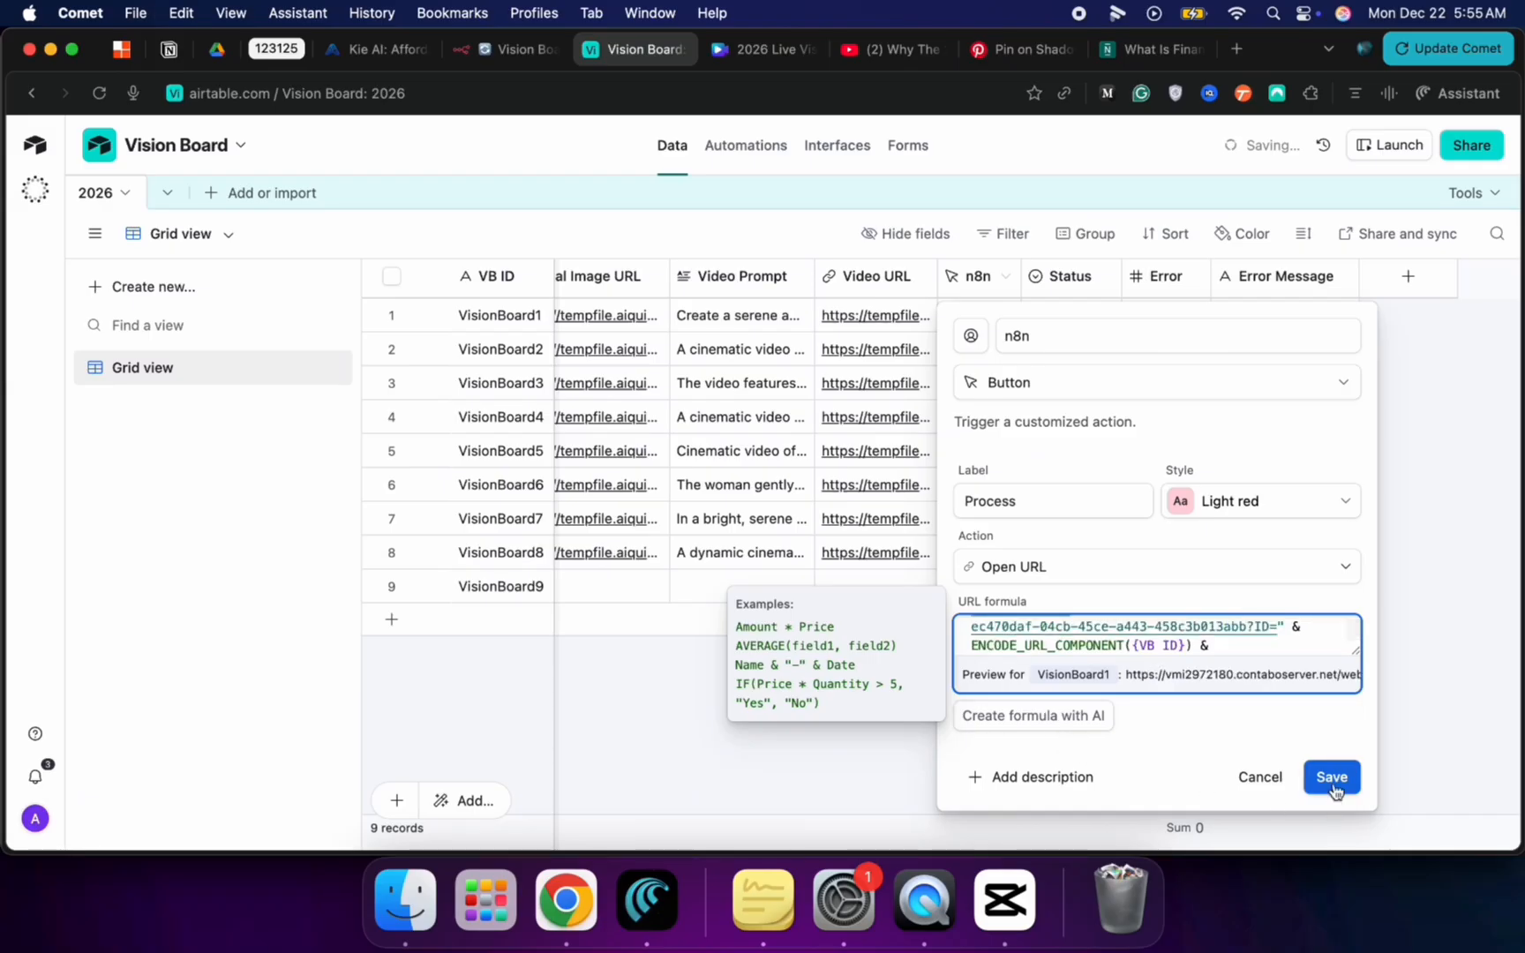
pyautogui.click(1336, 780)
pyautogui.click(1342, 775)
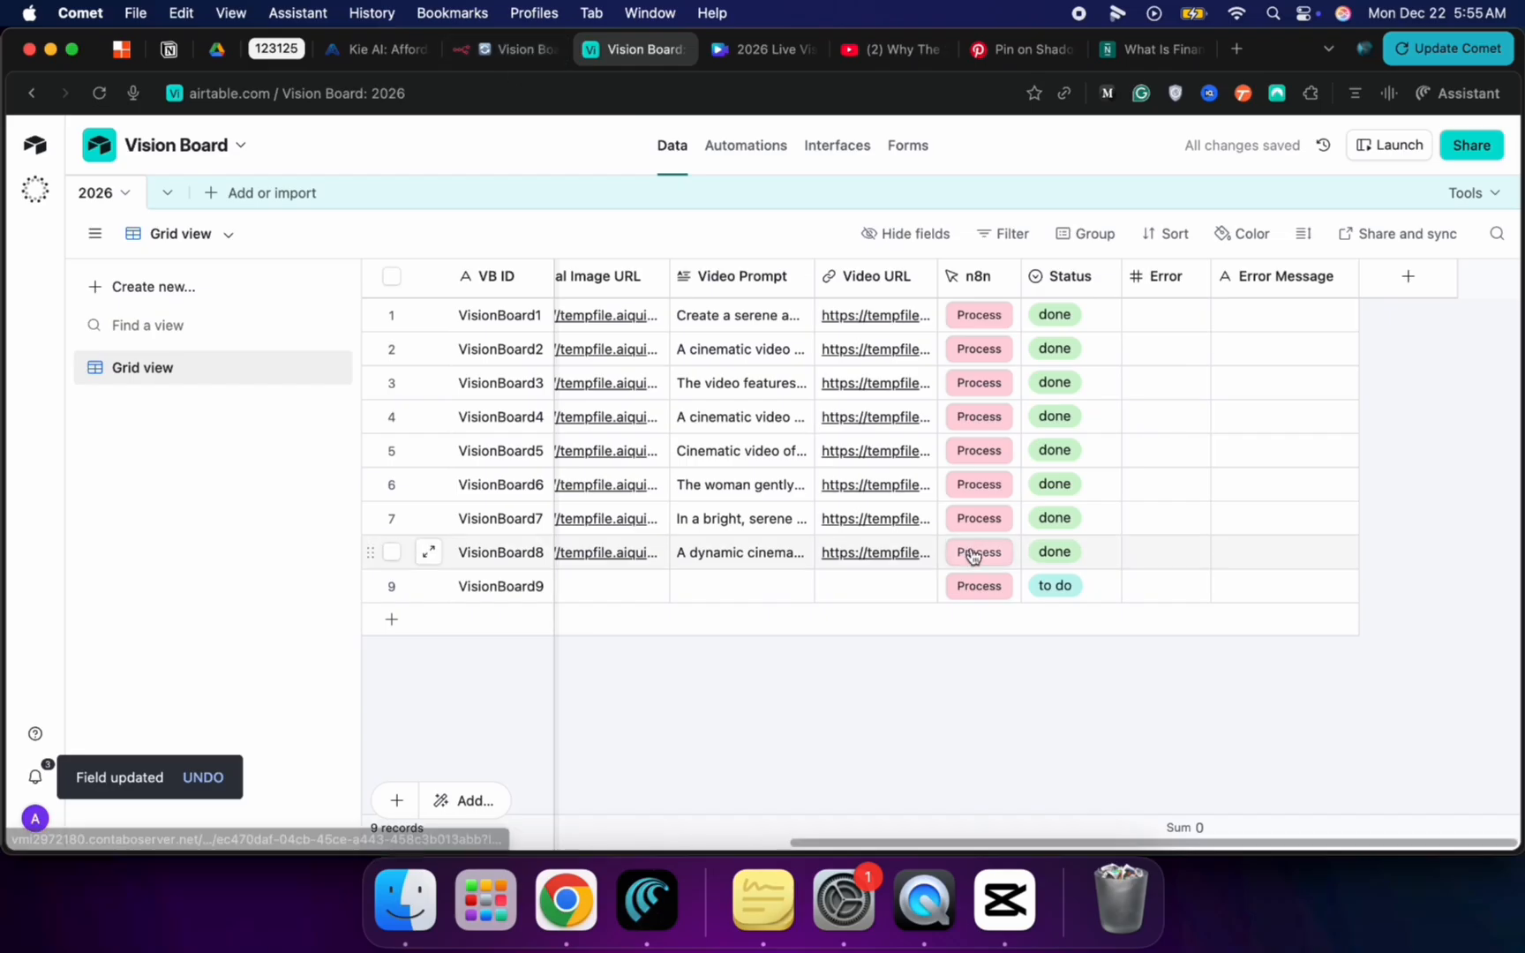
# Step: Try to send VisionBoard9 to the webhook with its Process button and close the response page
pyautogui.click(978, 586)
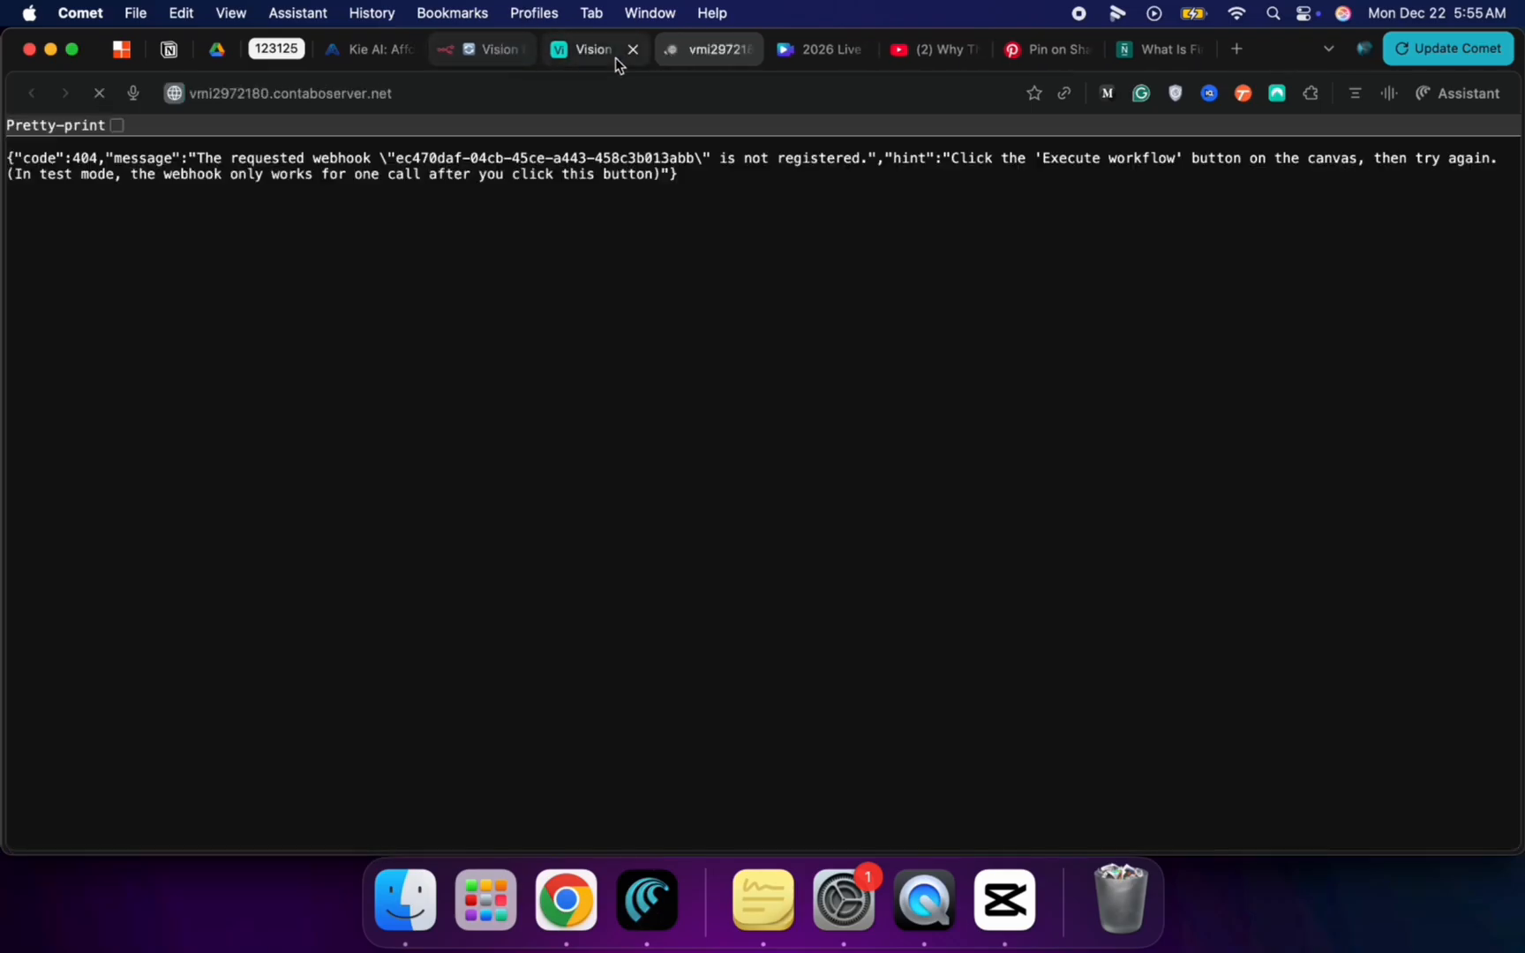
pyautogui.click(748, 50)
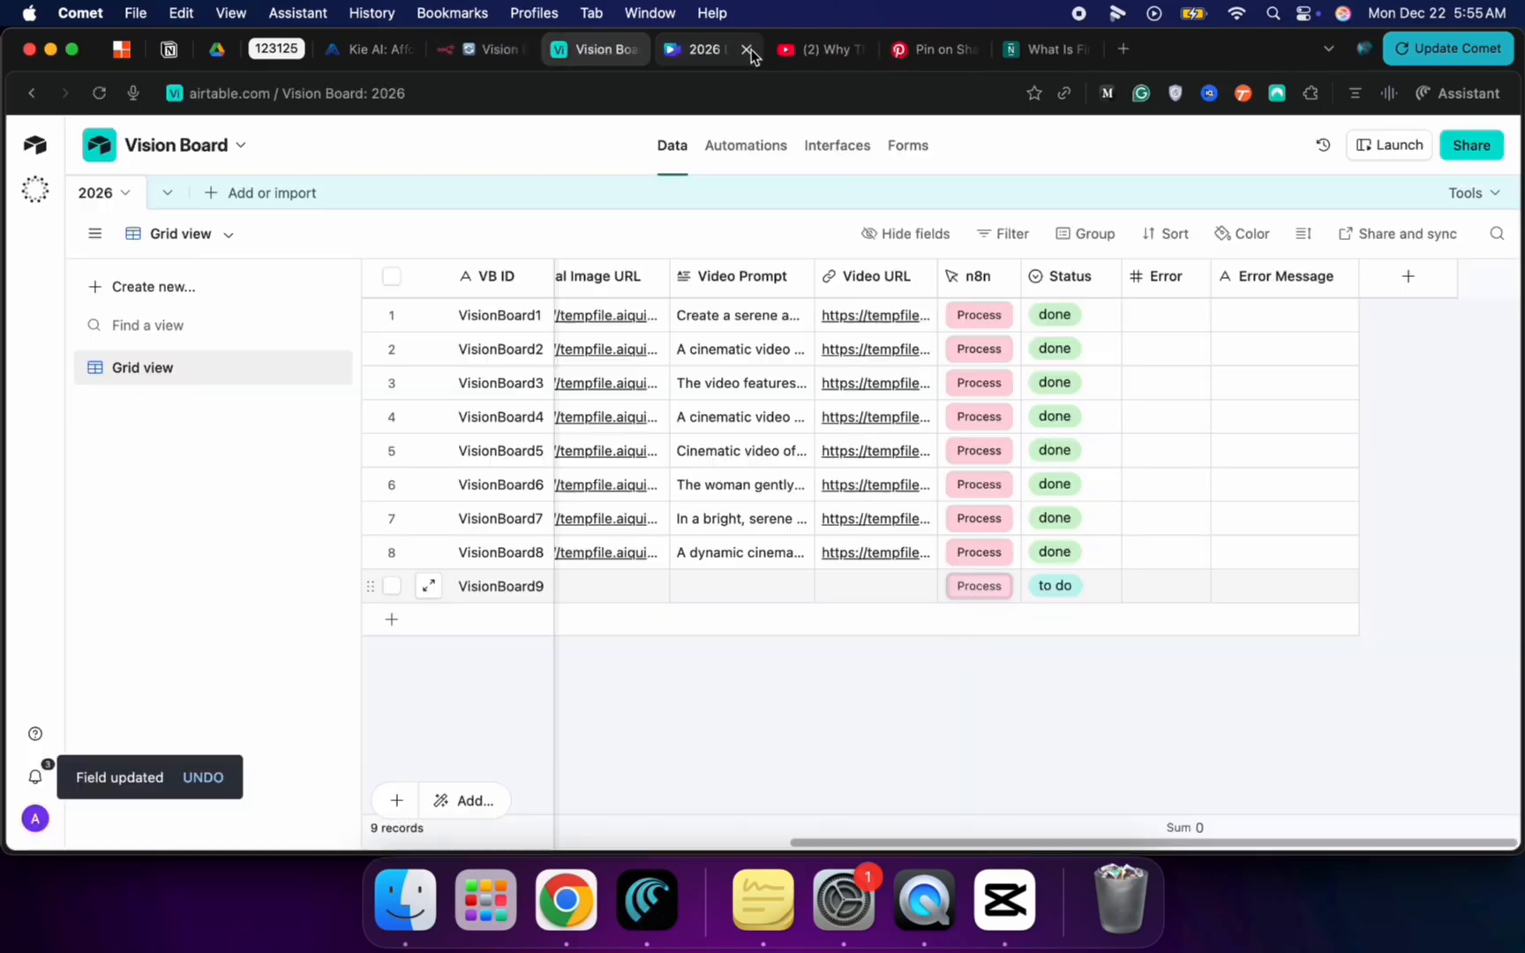
# Step: Run the Webhook node so it listens for a test call, trigger it by processing VisionBoard9 in Airtable, and return to the workflow
pyautogui.click(494, 49)
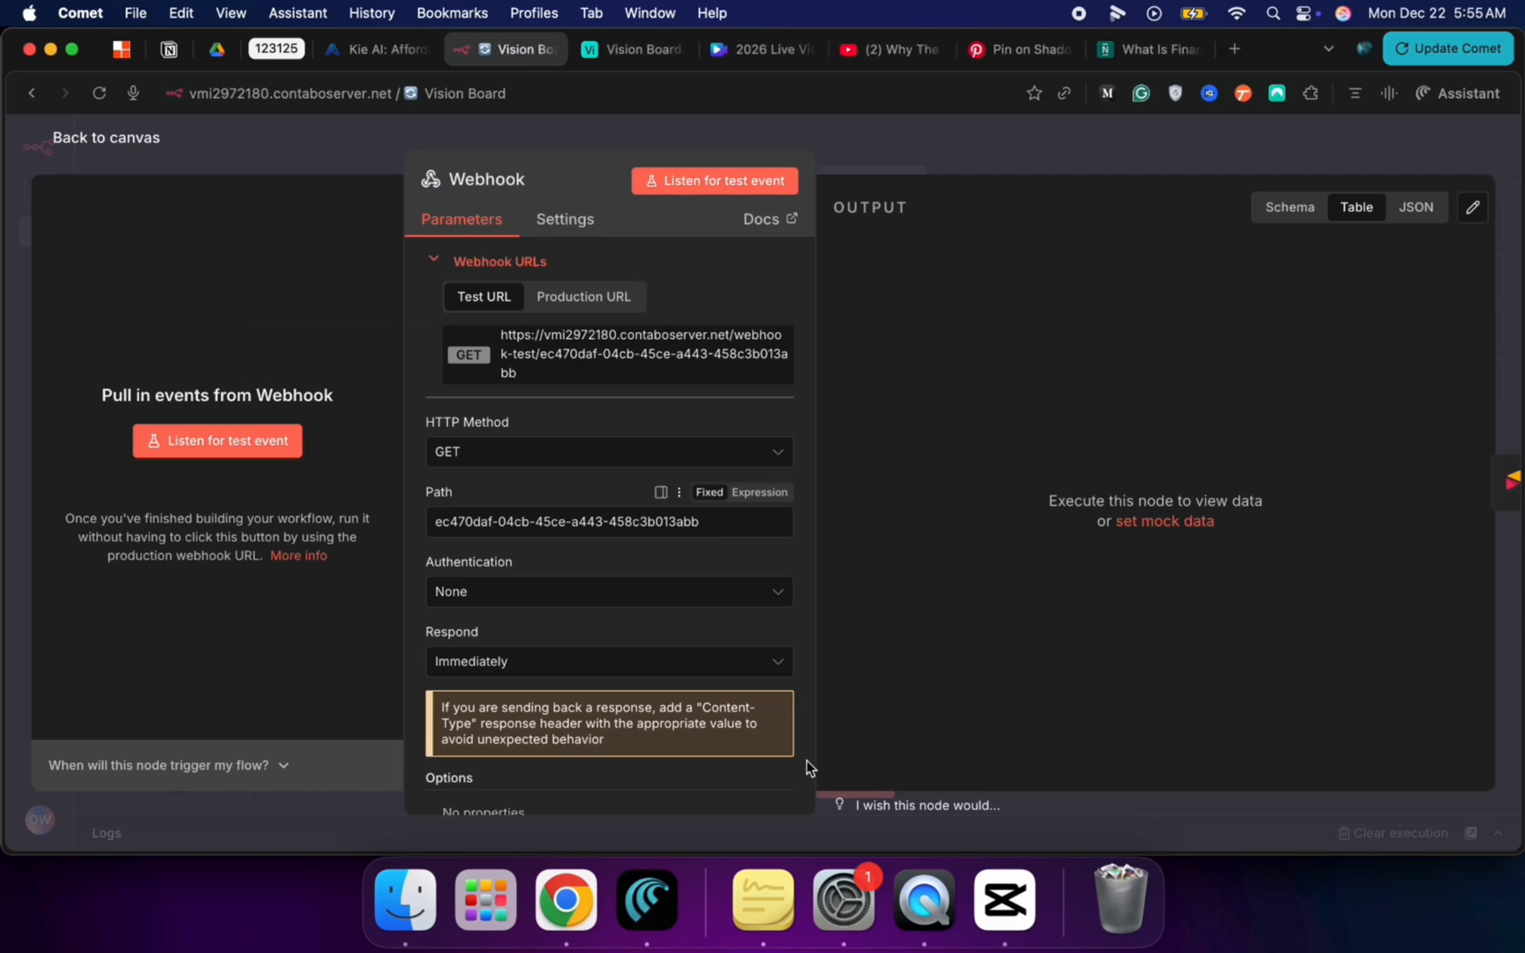
pyautogui.click(119, 137)
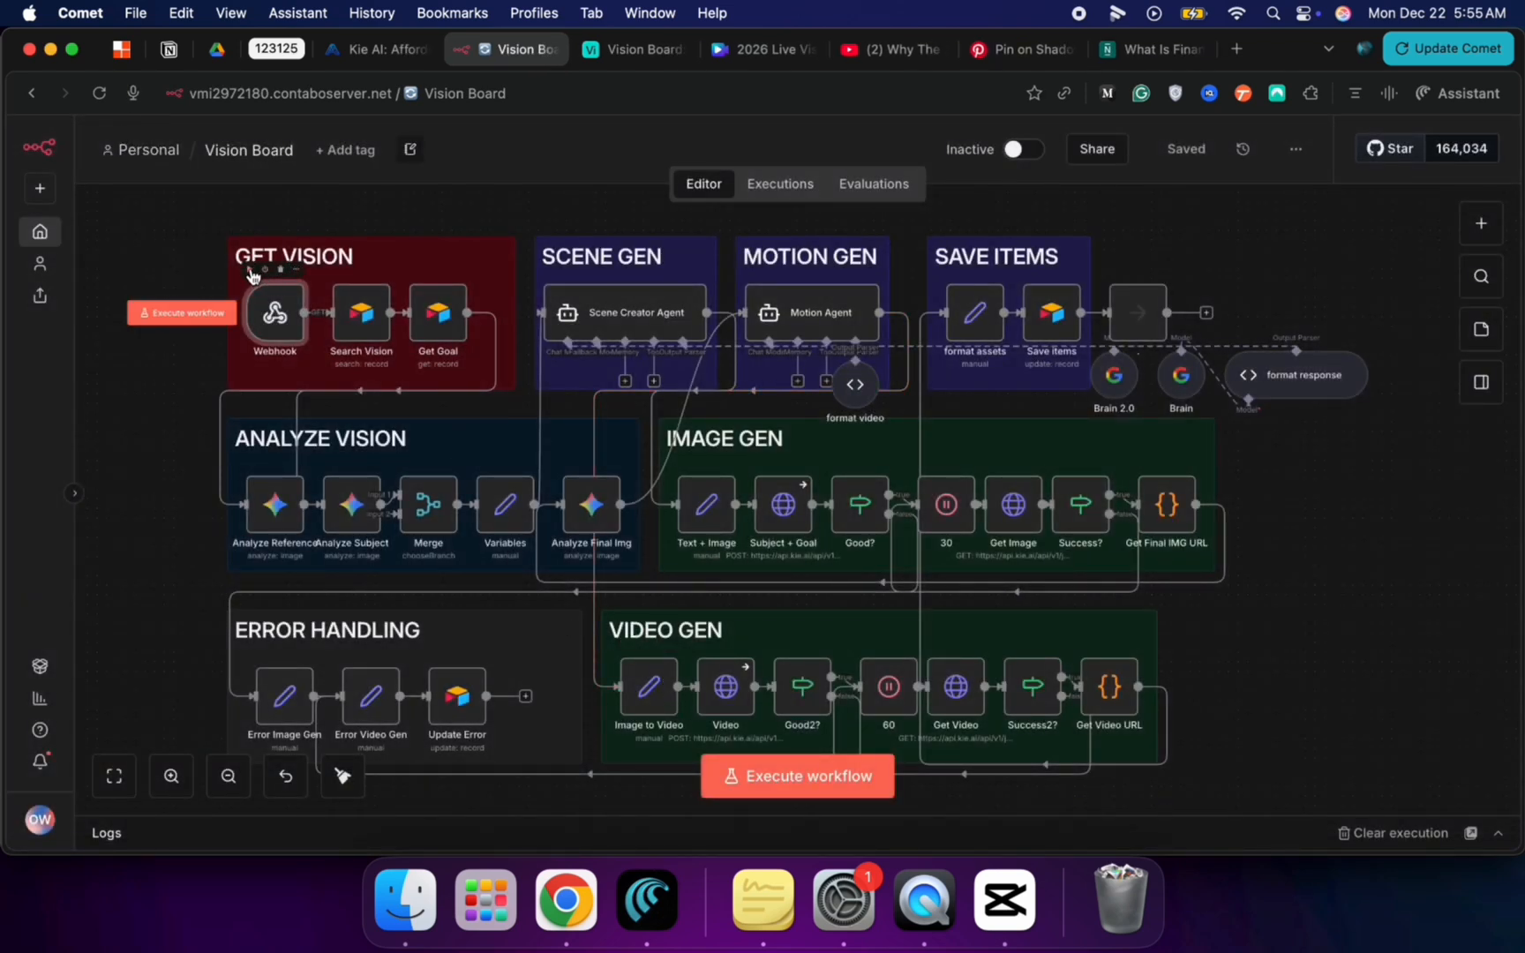
pyautogui.click(251, 271)
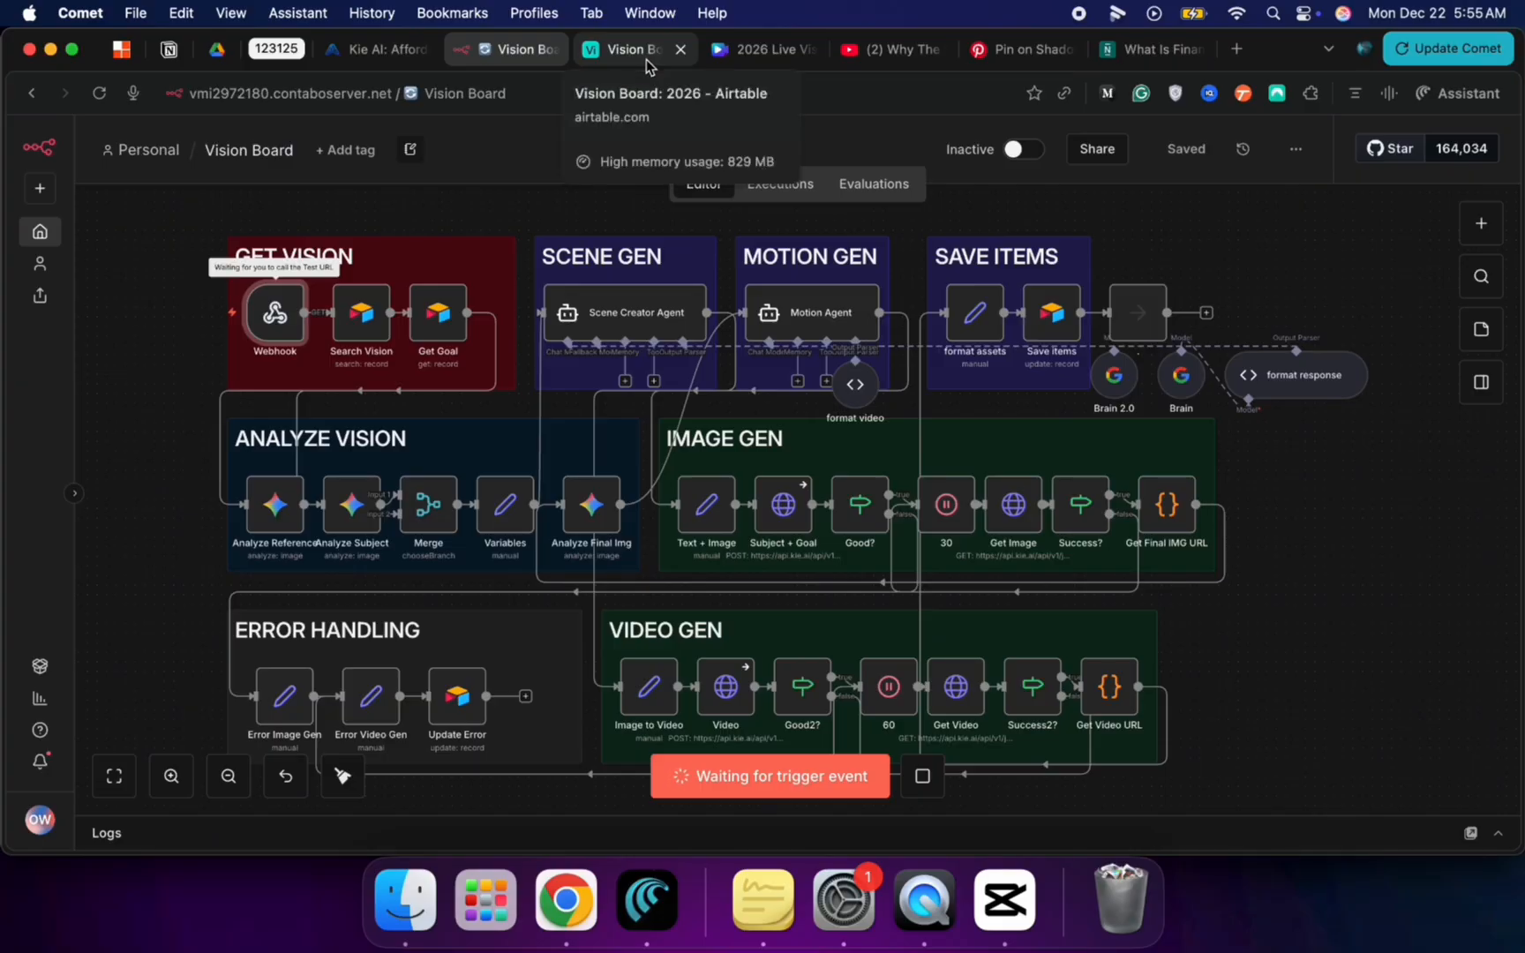
pyautogui.click(649, 66)
pyautogui.click(970, 586)
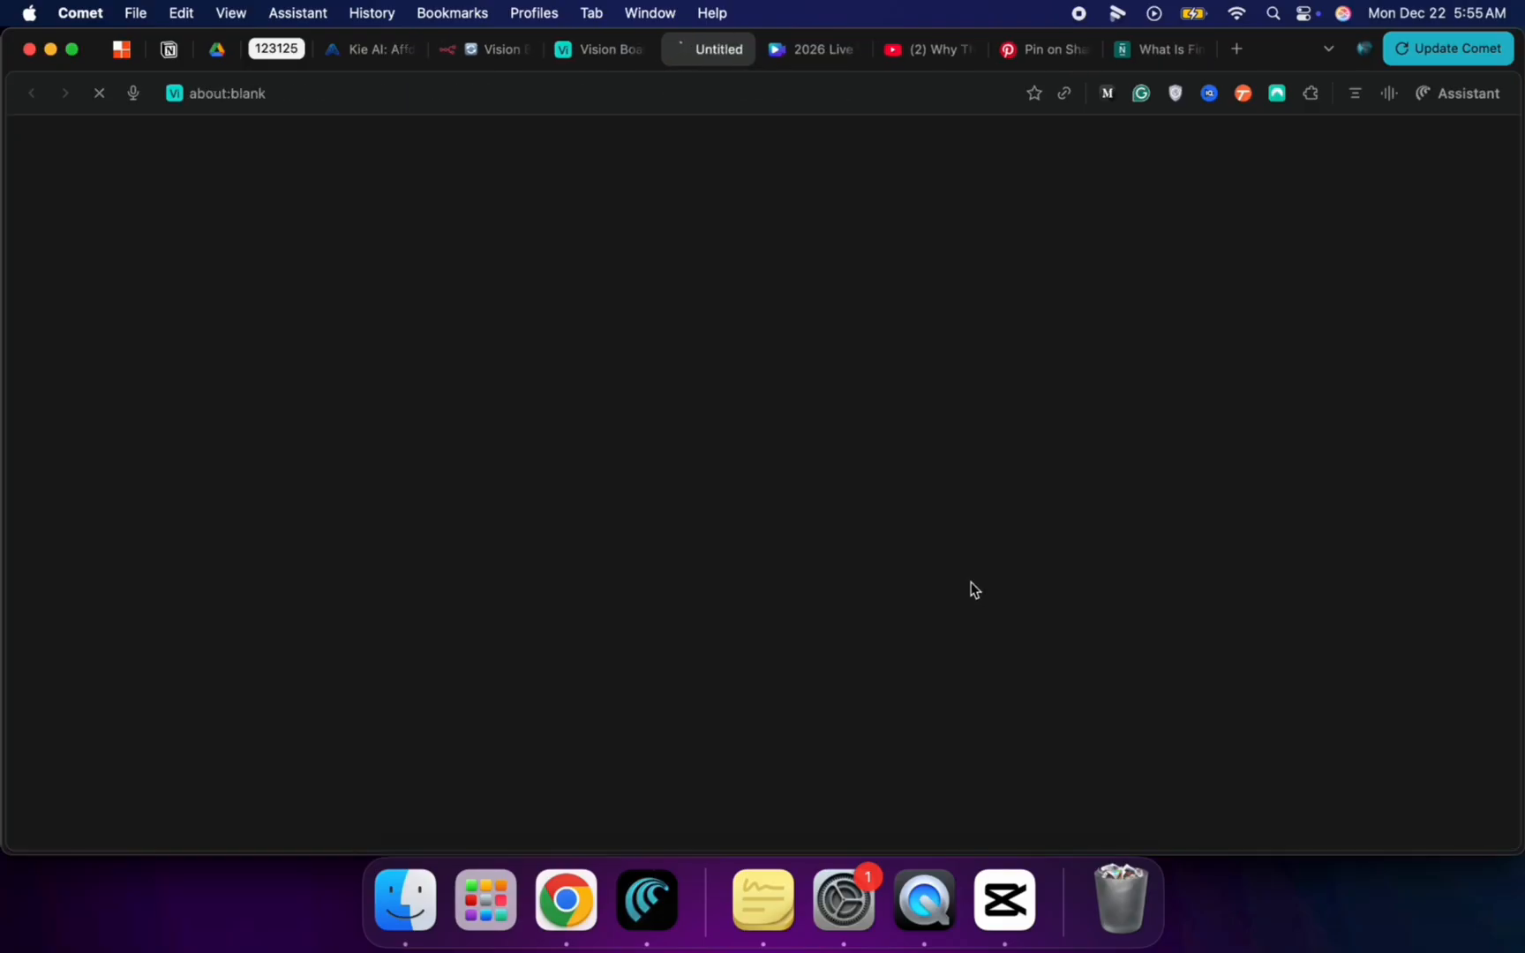
pyautogui.click(476, 53)
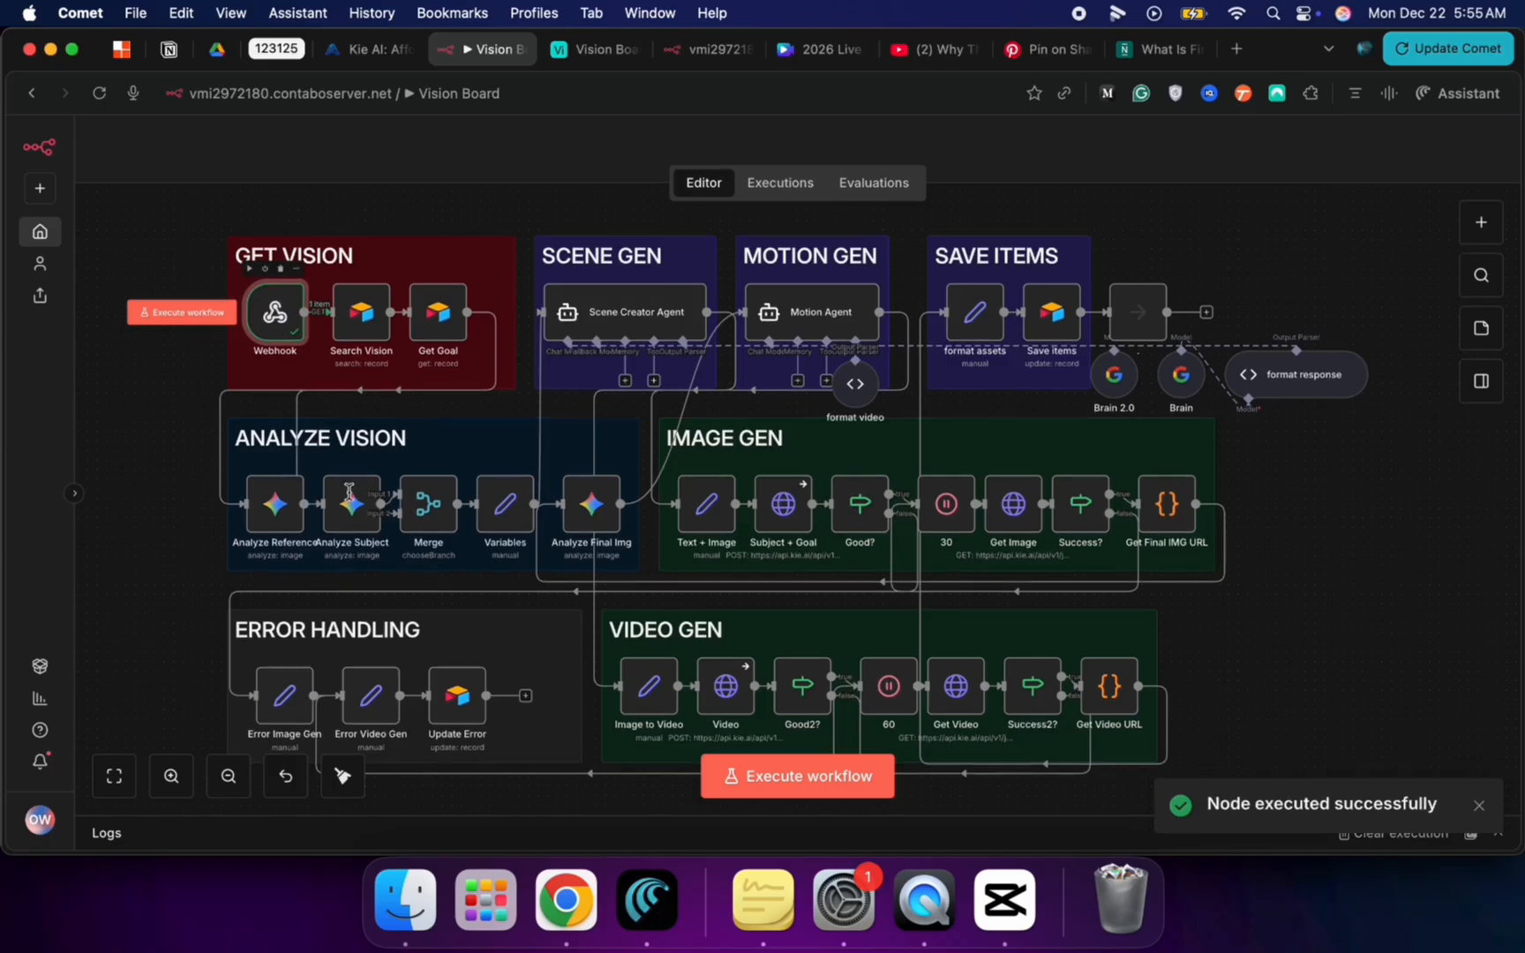
# Step: Review the Webhook node's received query data for VisionBoard9 and return to the canvas
pyautogui.doubleClick(275, 313)
pyautogui.hscroll(2, 975, 422)
pyautogui.hscroll(4, 976, 421)
pyautogui.hscroll(-6, 976, 422)
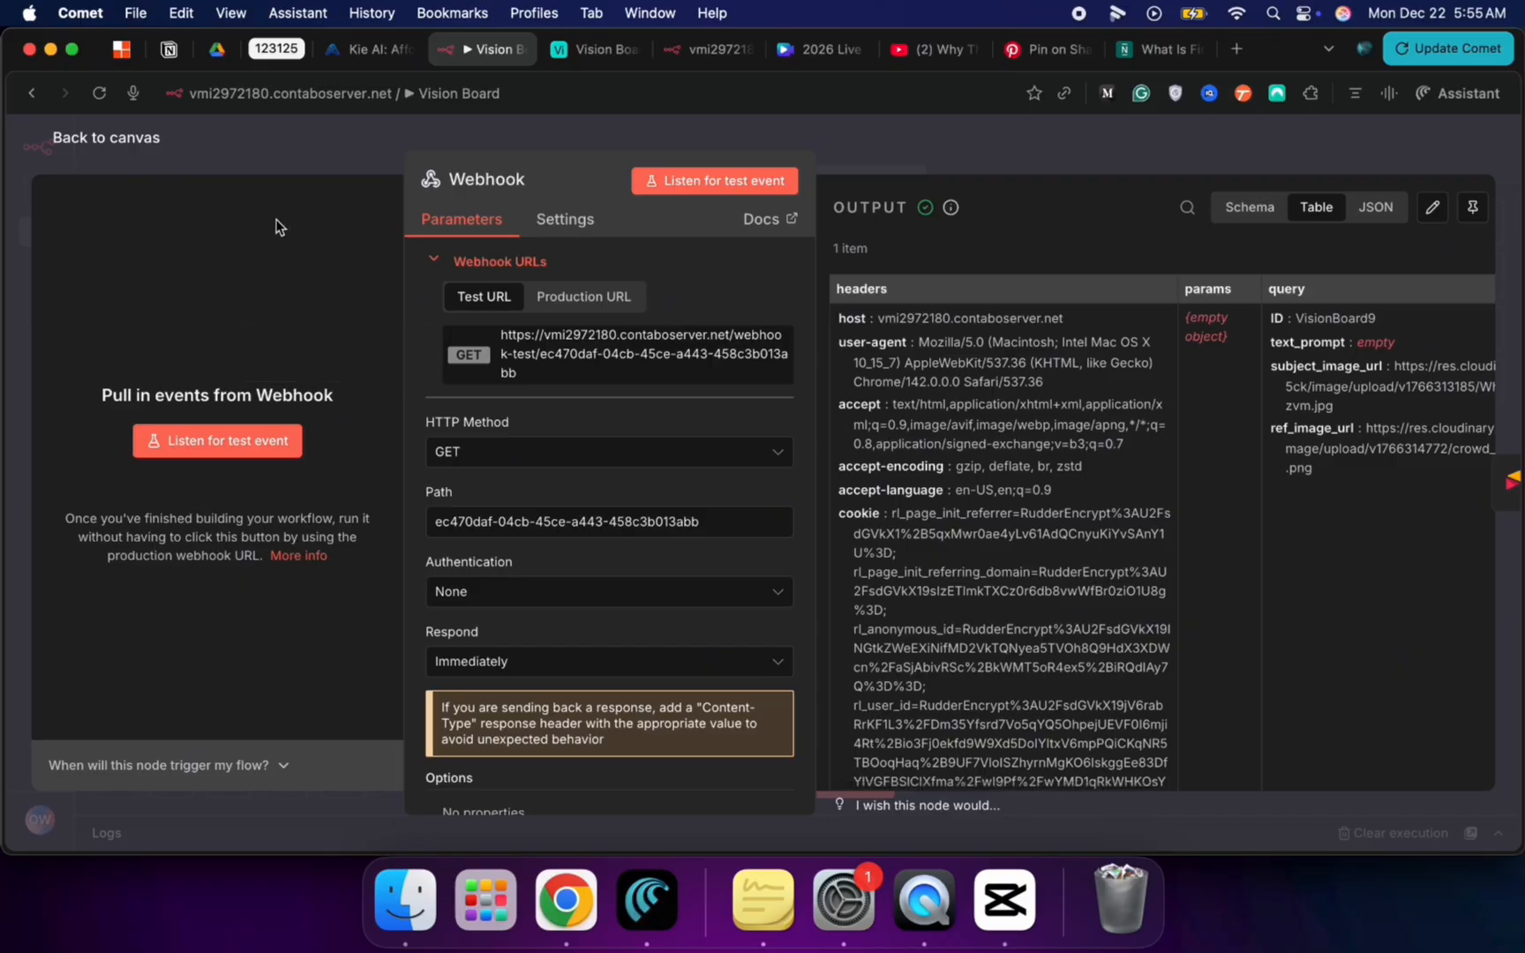
pyautogui.click(124, 140)
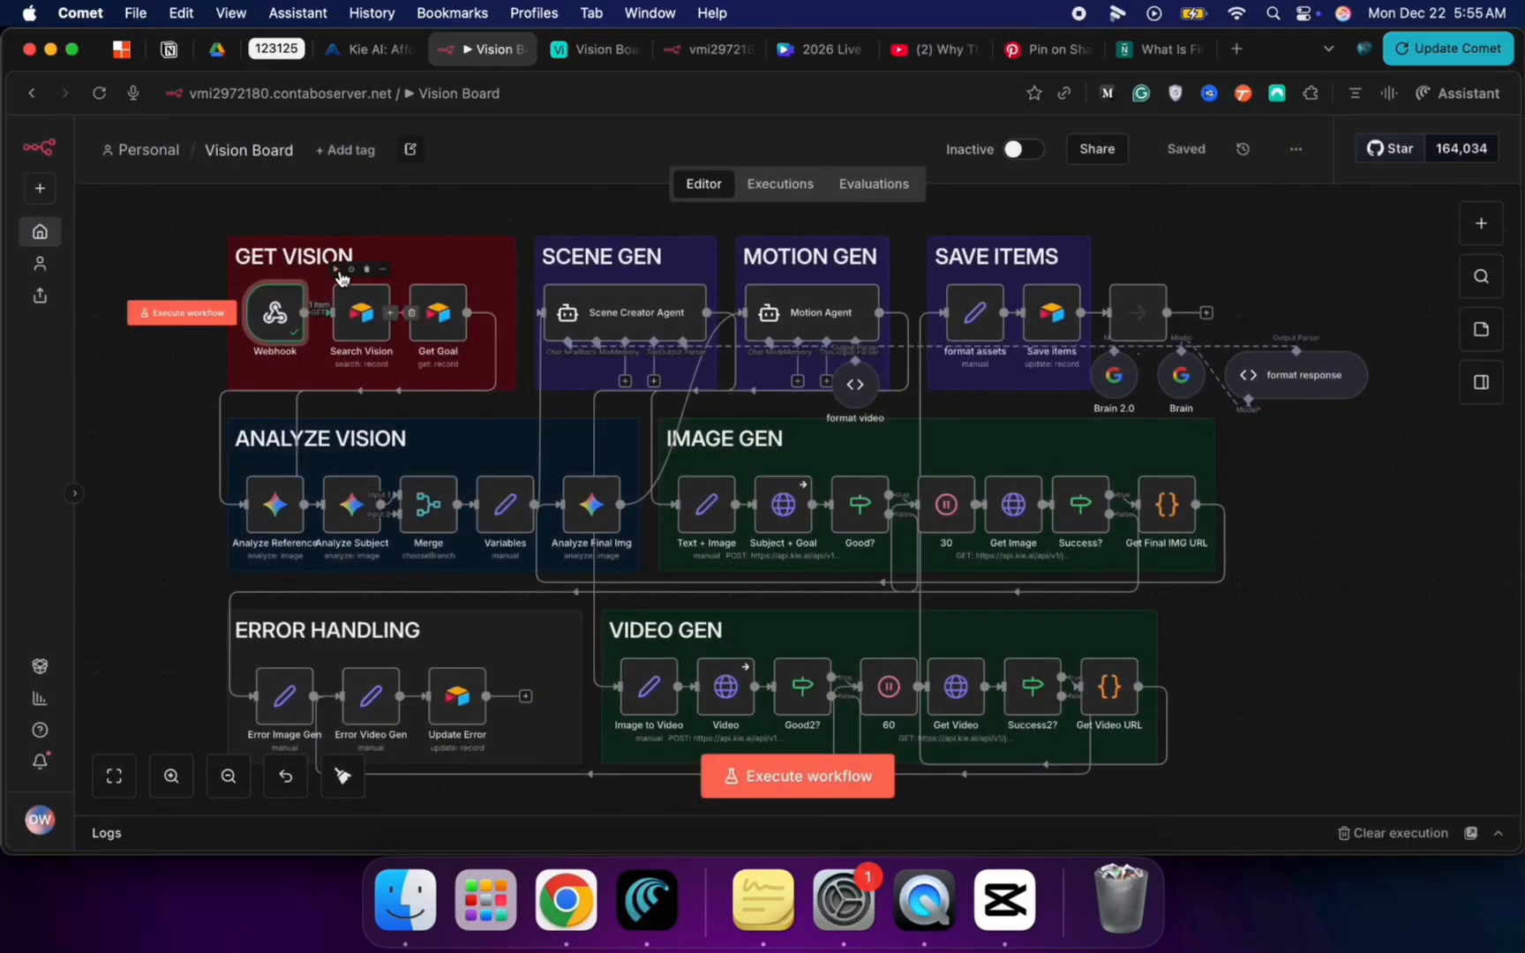
# Step: Run the Search Vision node and check the VisionBoard9 record in its output using the schema view
pyautogui.doubleClick(379, 322)
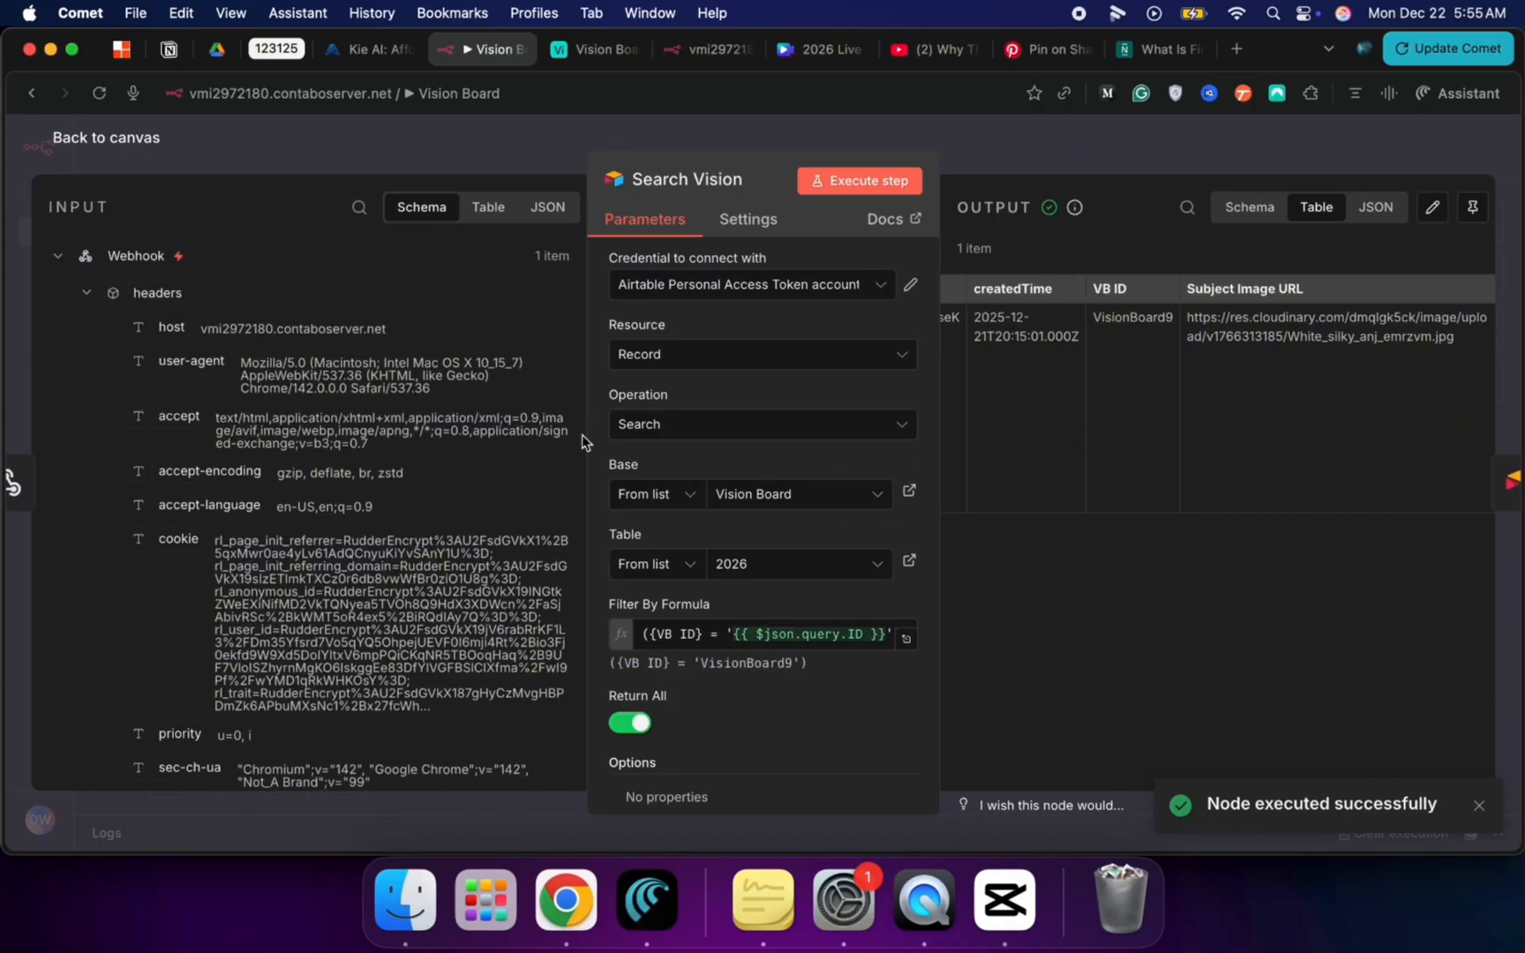
pyautogui.moveTo(581, 441); pyautogui.dragTo(413, 439)
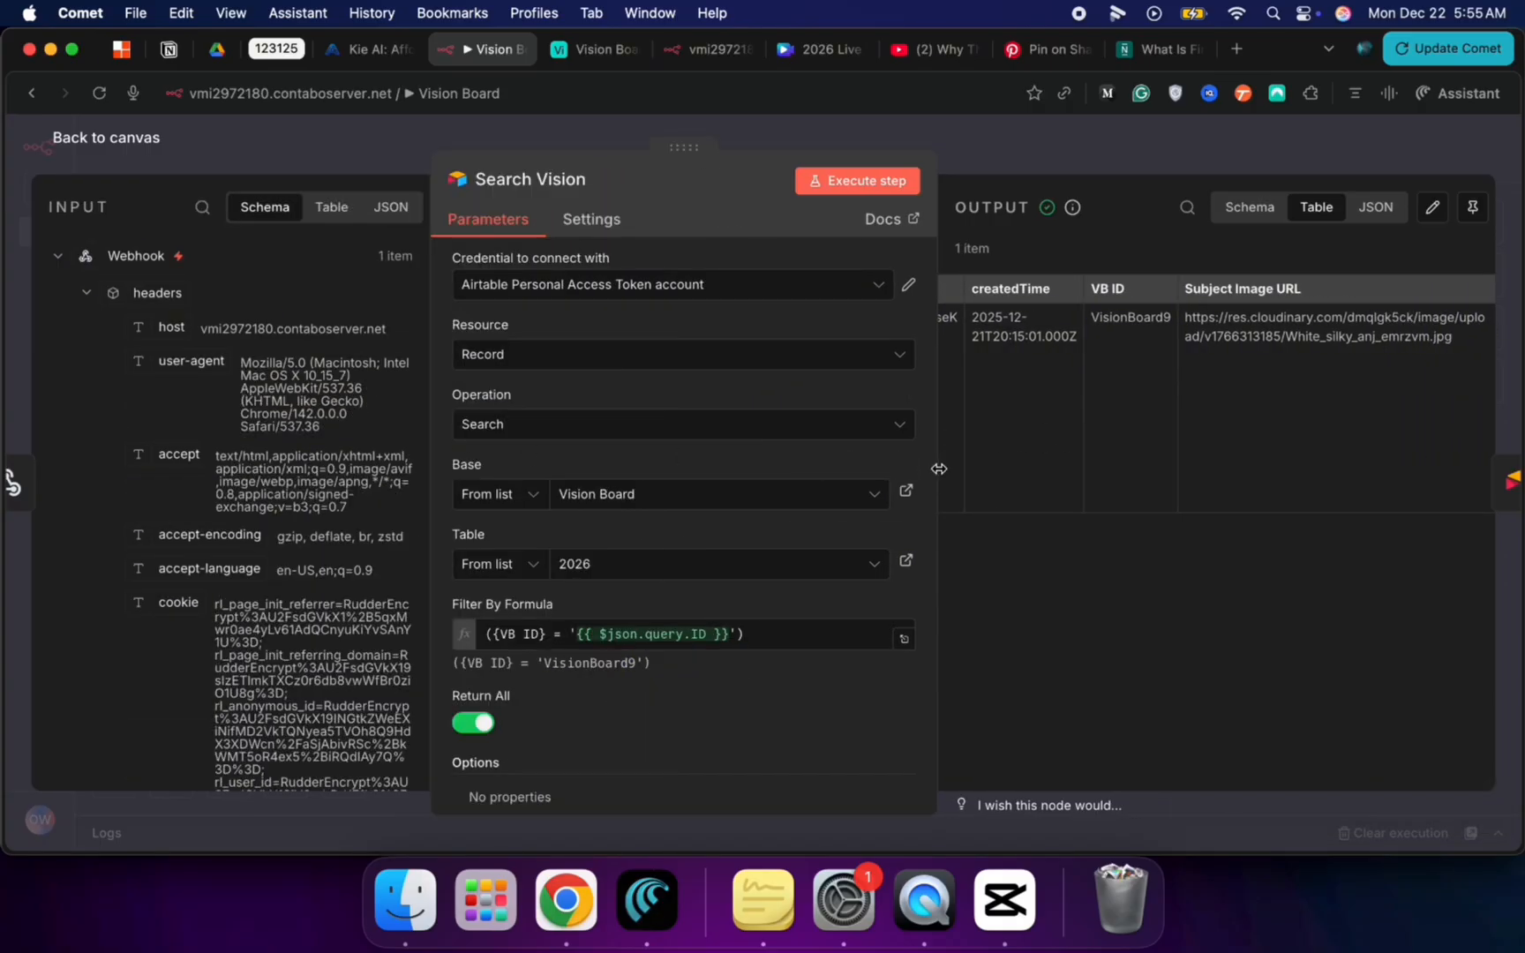
pyautogui.moveTo(938, 468); pyautogui.dragTo(651, 473)
pyautogui.hscroll(5, 1143, 386)
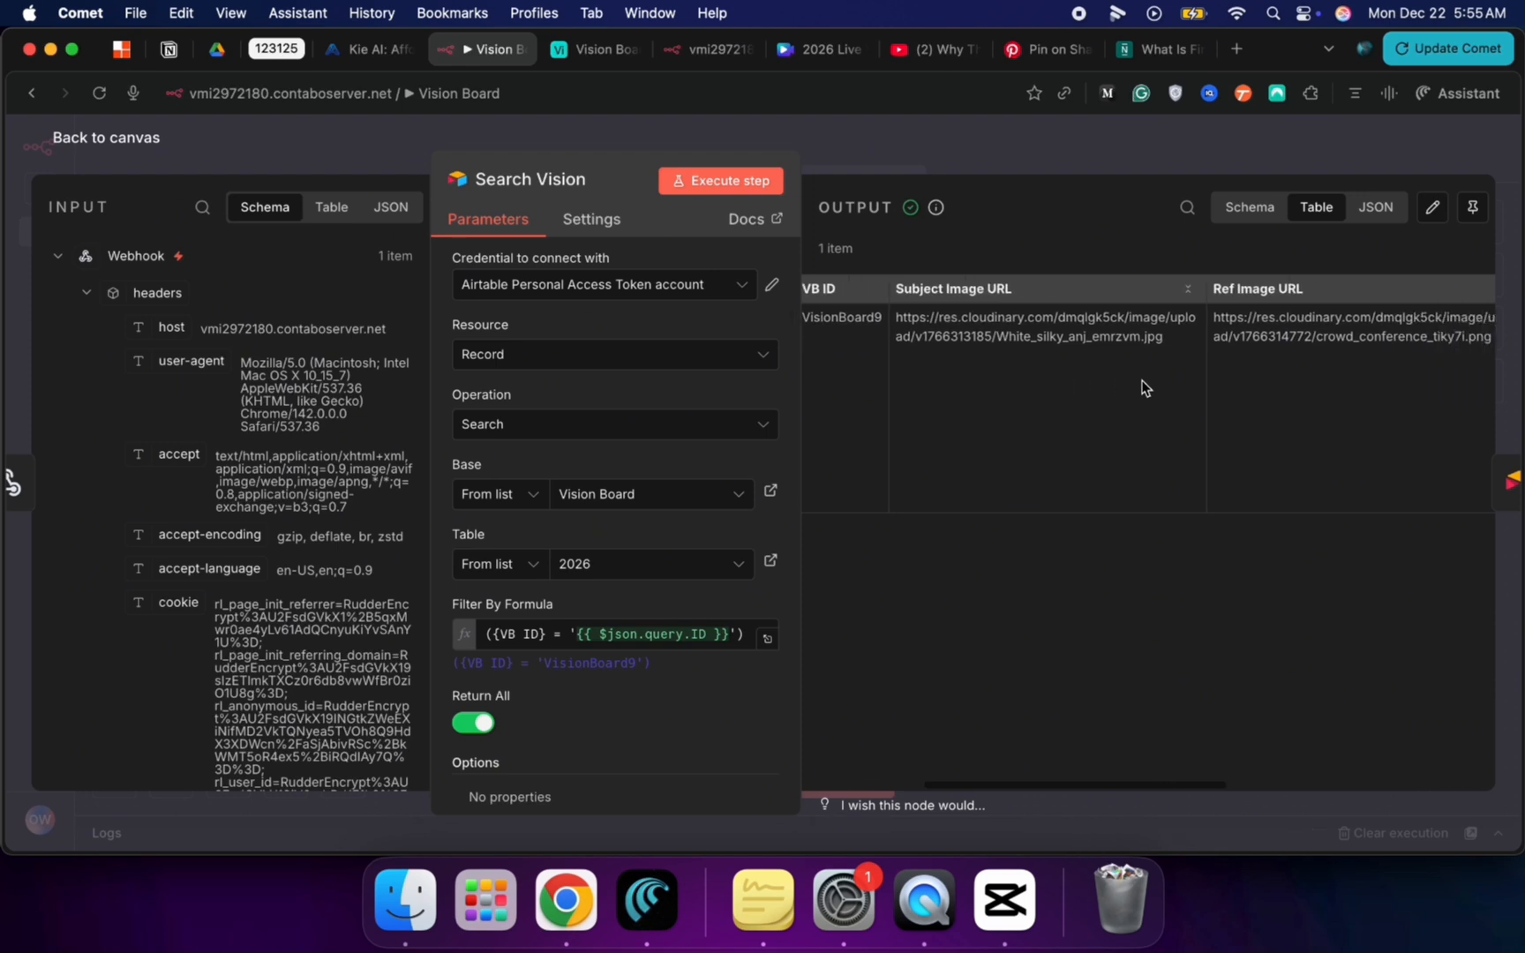
pyautogui.click(1269, 212)
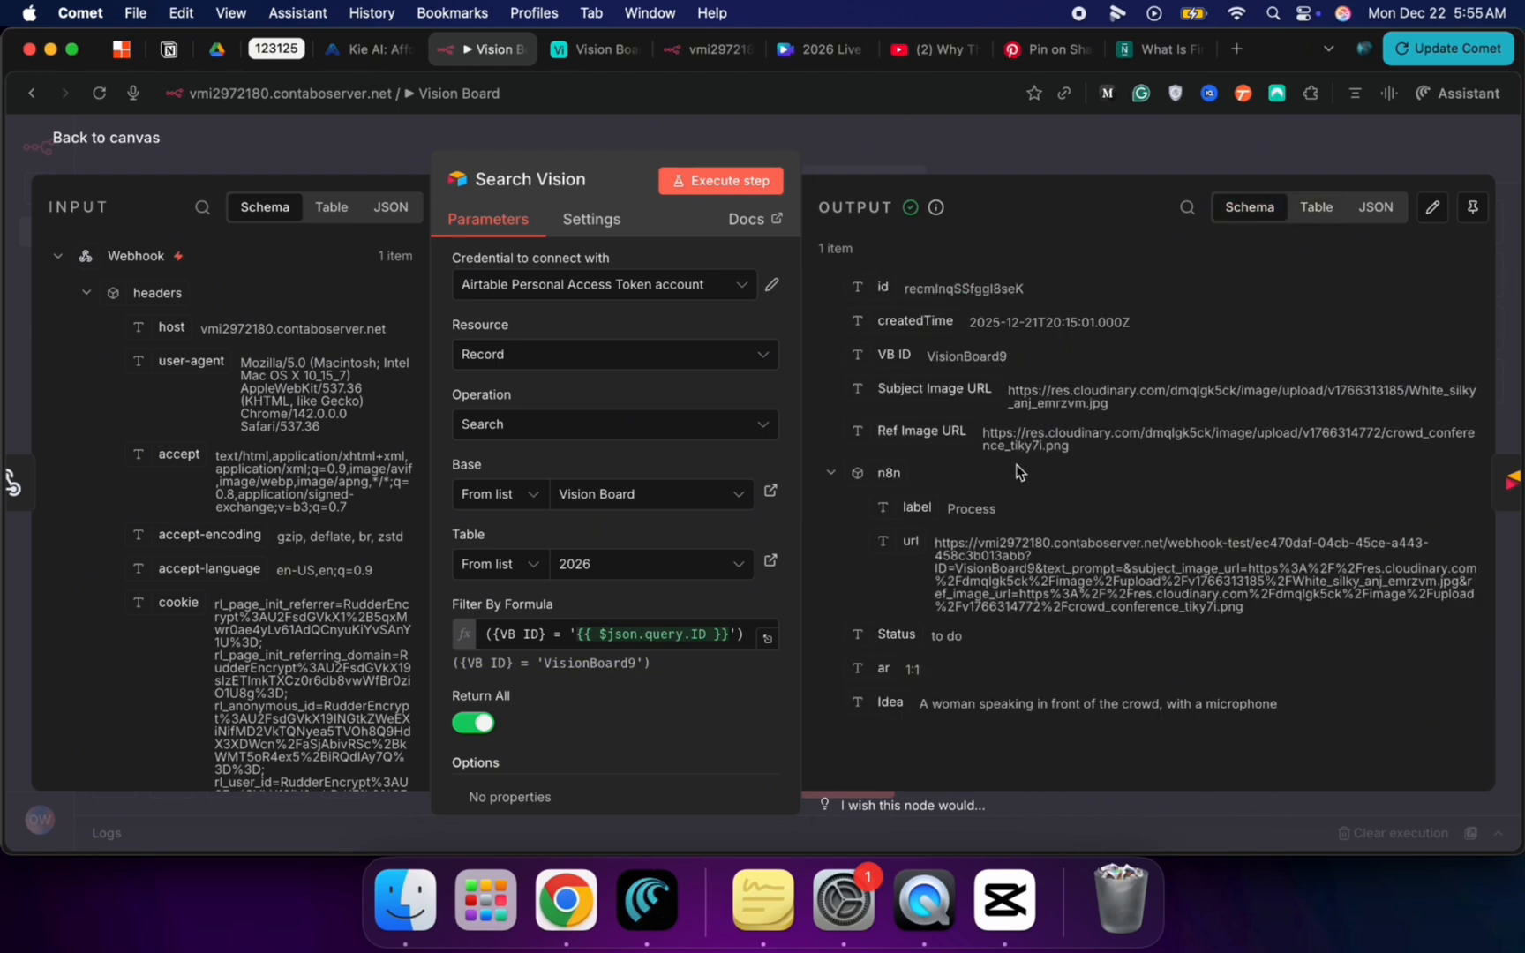
pyautogui.moveTo(925, 356); pyautogui.dragTo(1014, 357)
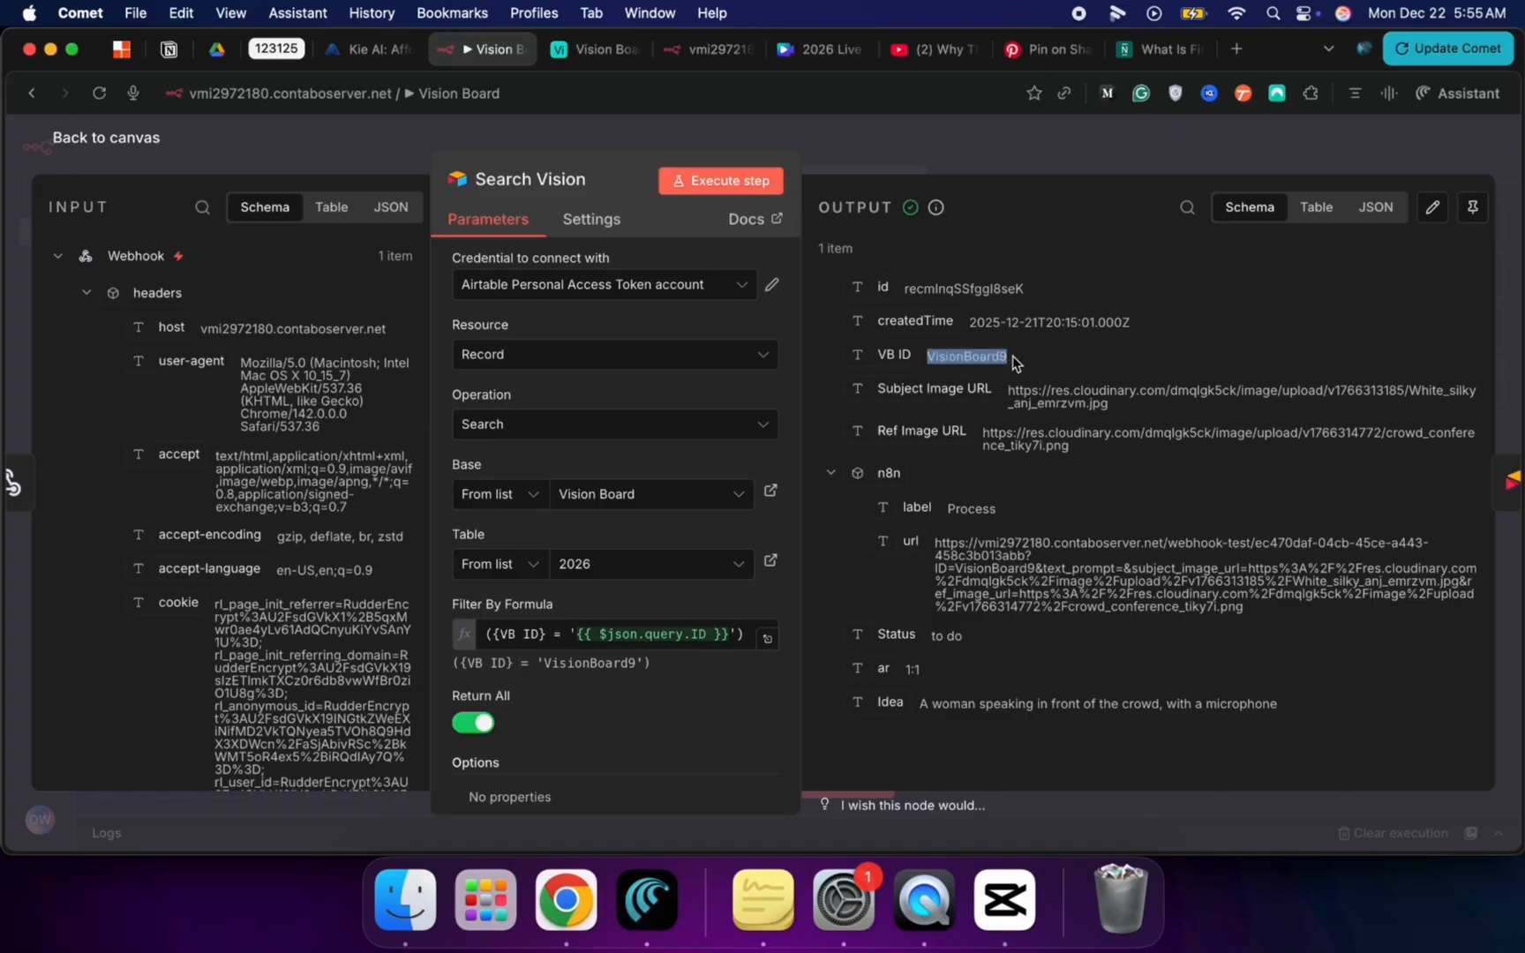
pyautogui.click(1013, 413)
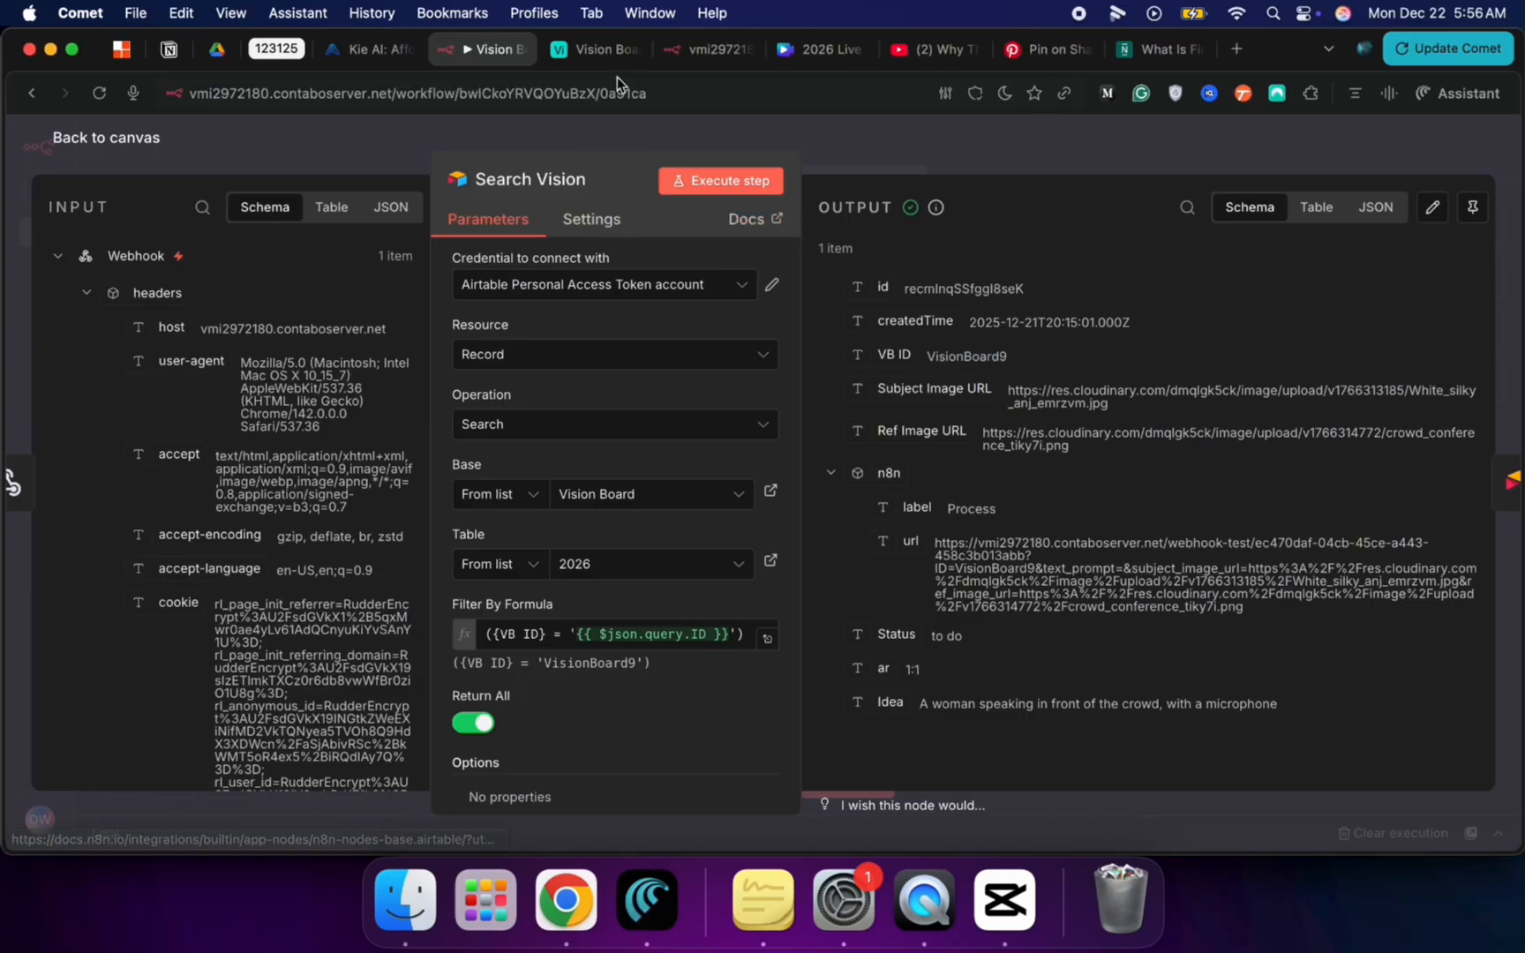
# Step: Compare the VisionBoard9 row in Airtable, close the leftover webhook response page and return to the workflow canvas
pyautogui.click(588, 58)
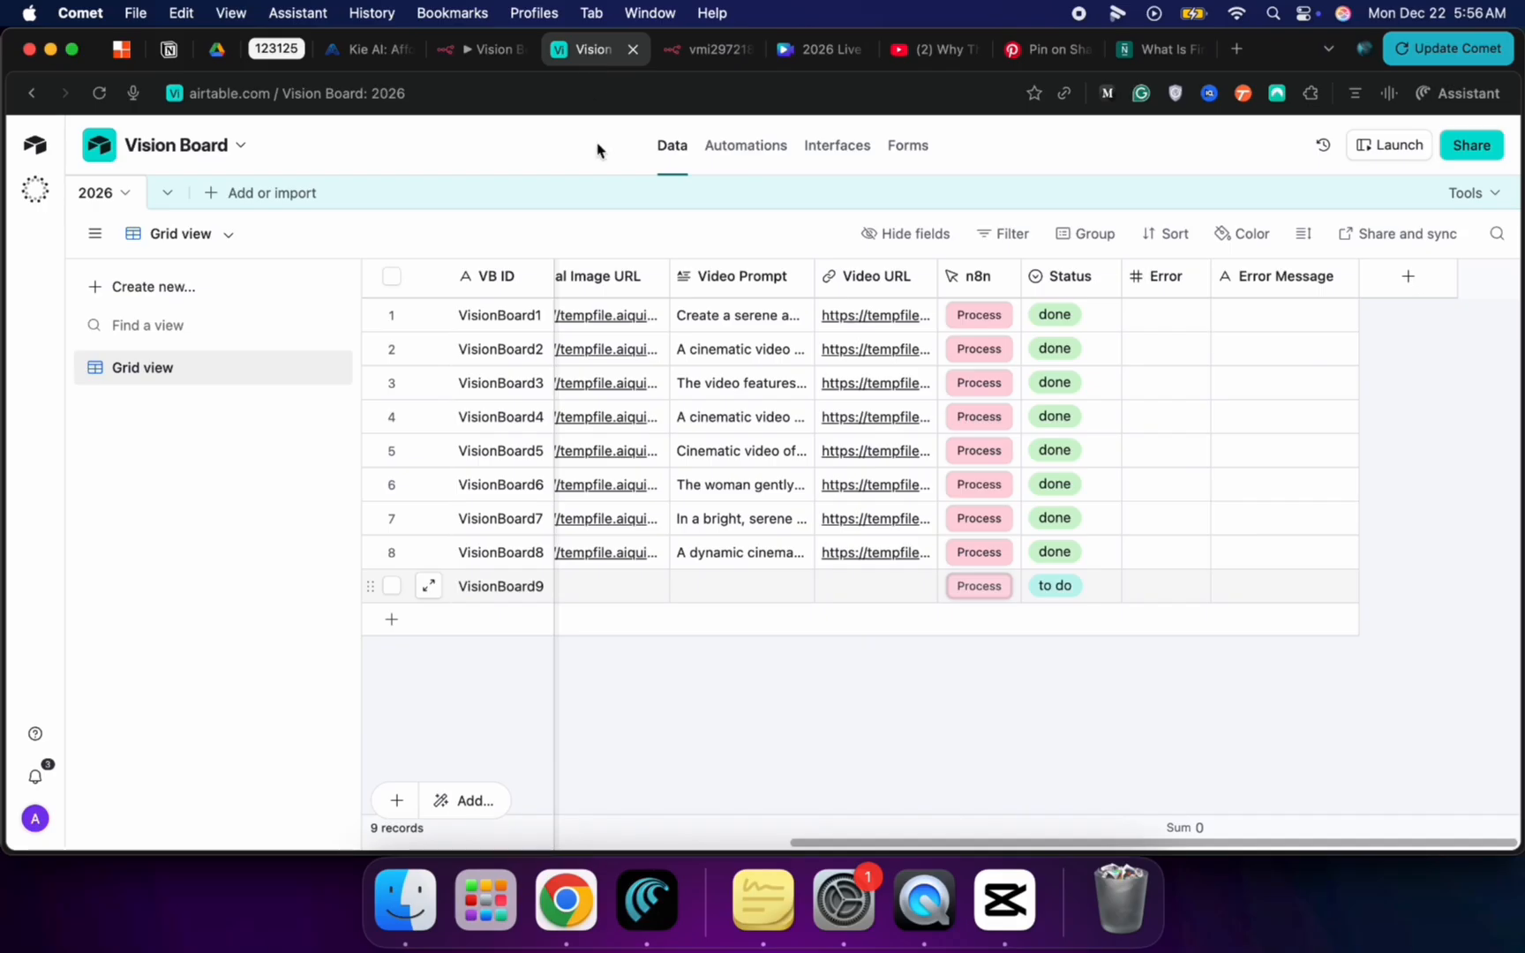
pyautogui.hscroll(-10, 653, 384)
pyautogui.hscroll(-4, 603, 592)
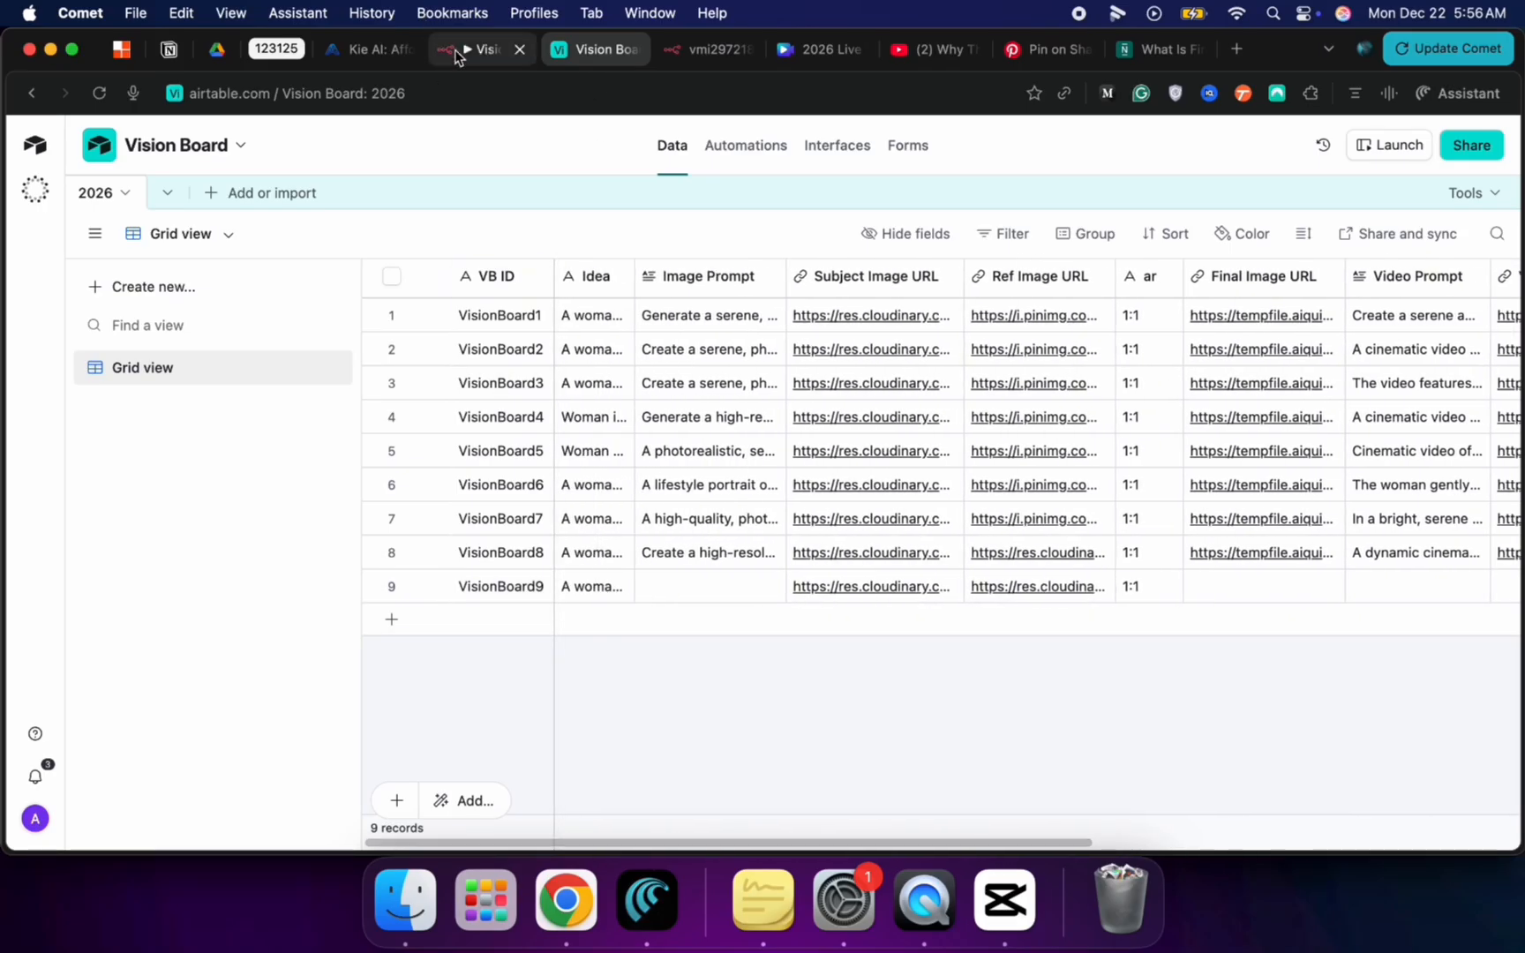
pyautogui.rightClick(721, 48)
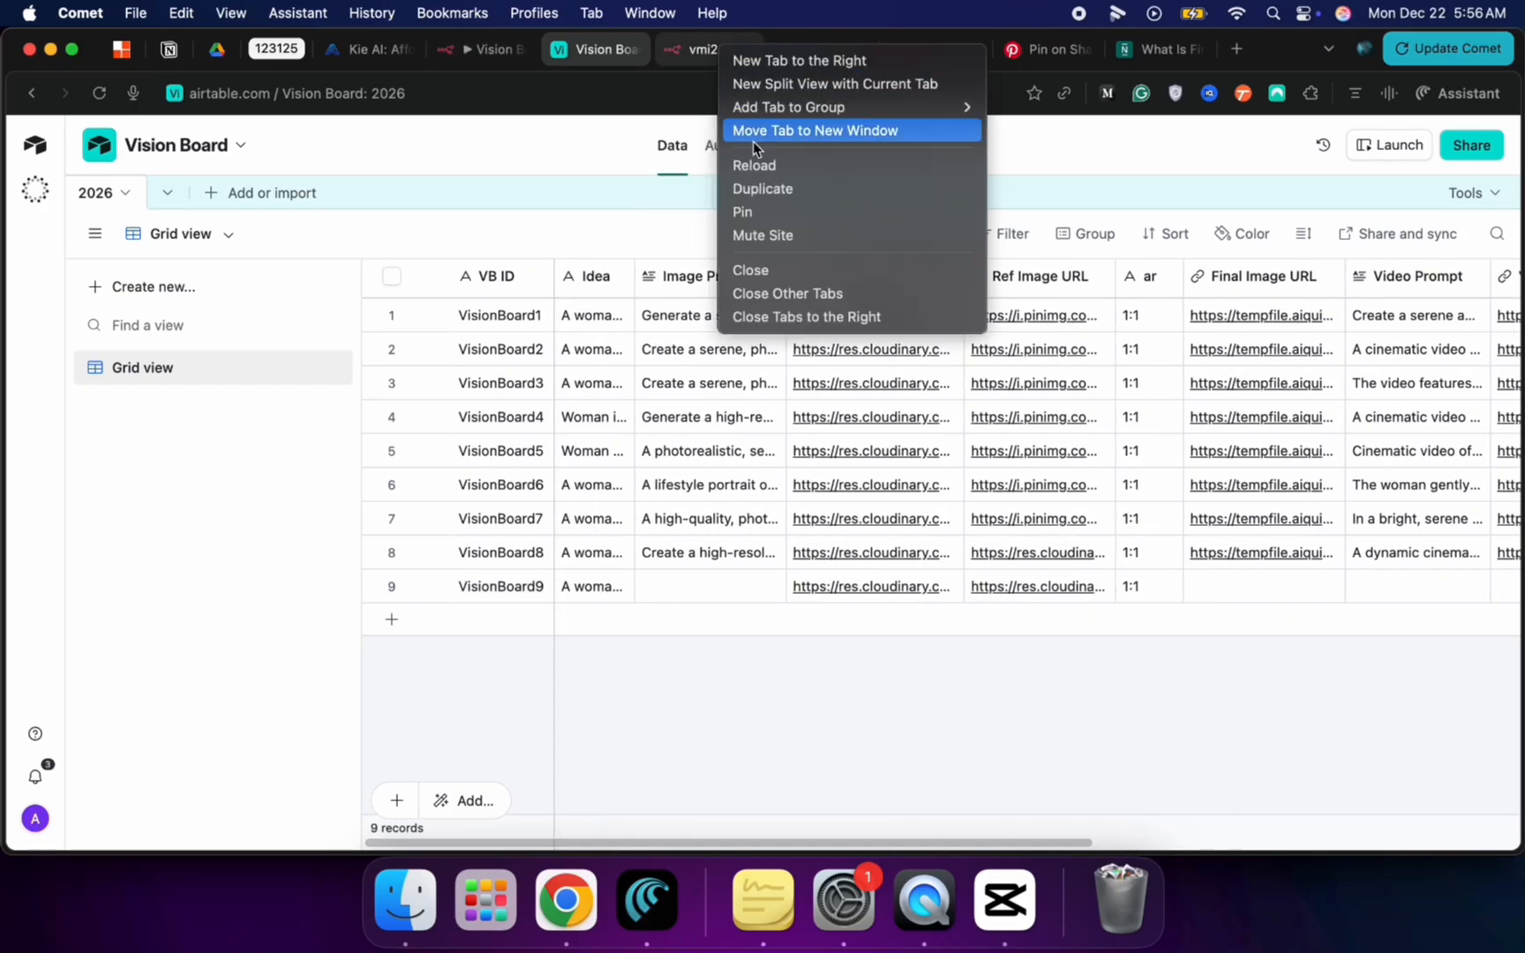
pyautogui.click(749, 270)
pyautogui.click(512, 48)
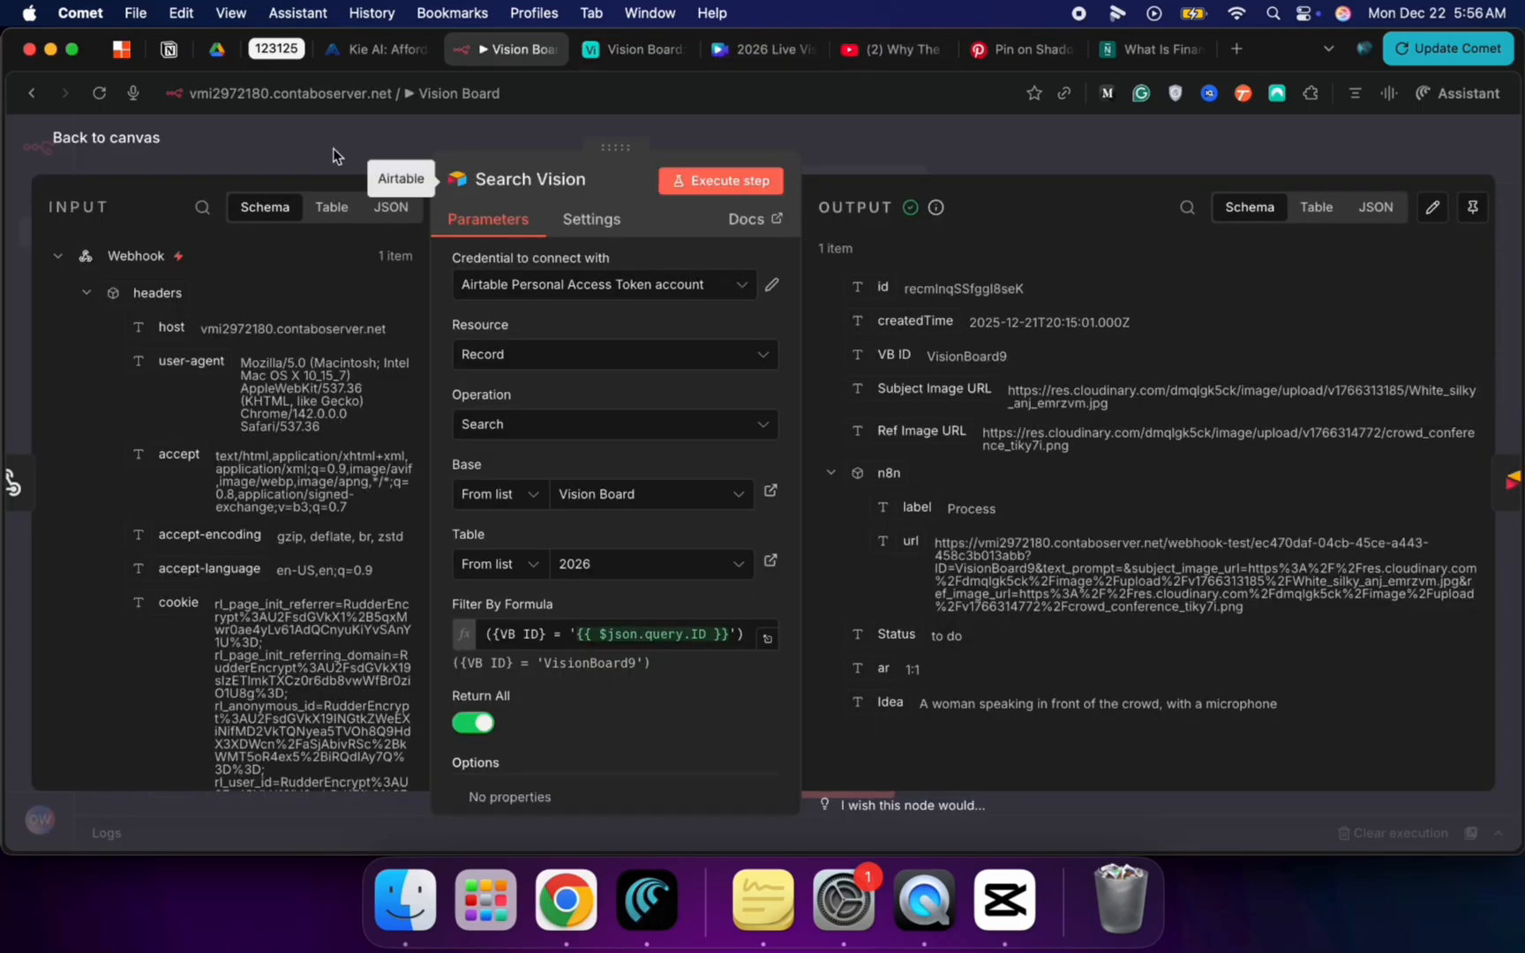
pyautogui.click(133, 139)
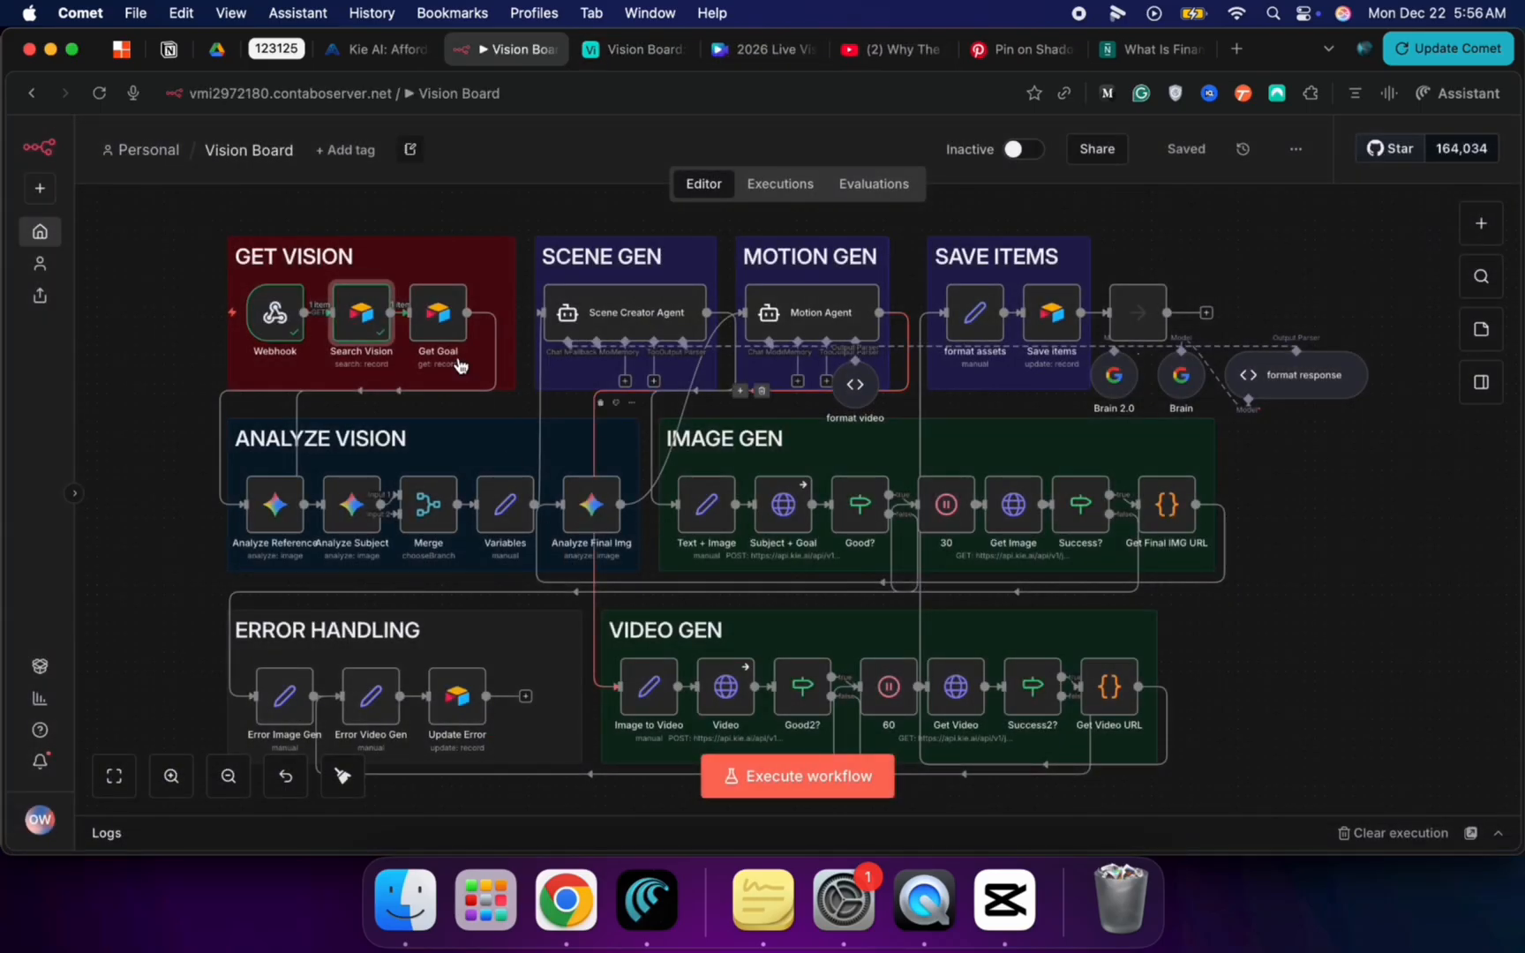
# Step: Run the Get Goal node and review the record it retrieves by record ID
pyautogui.press('super+Return')
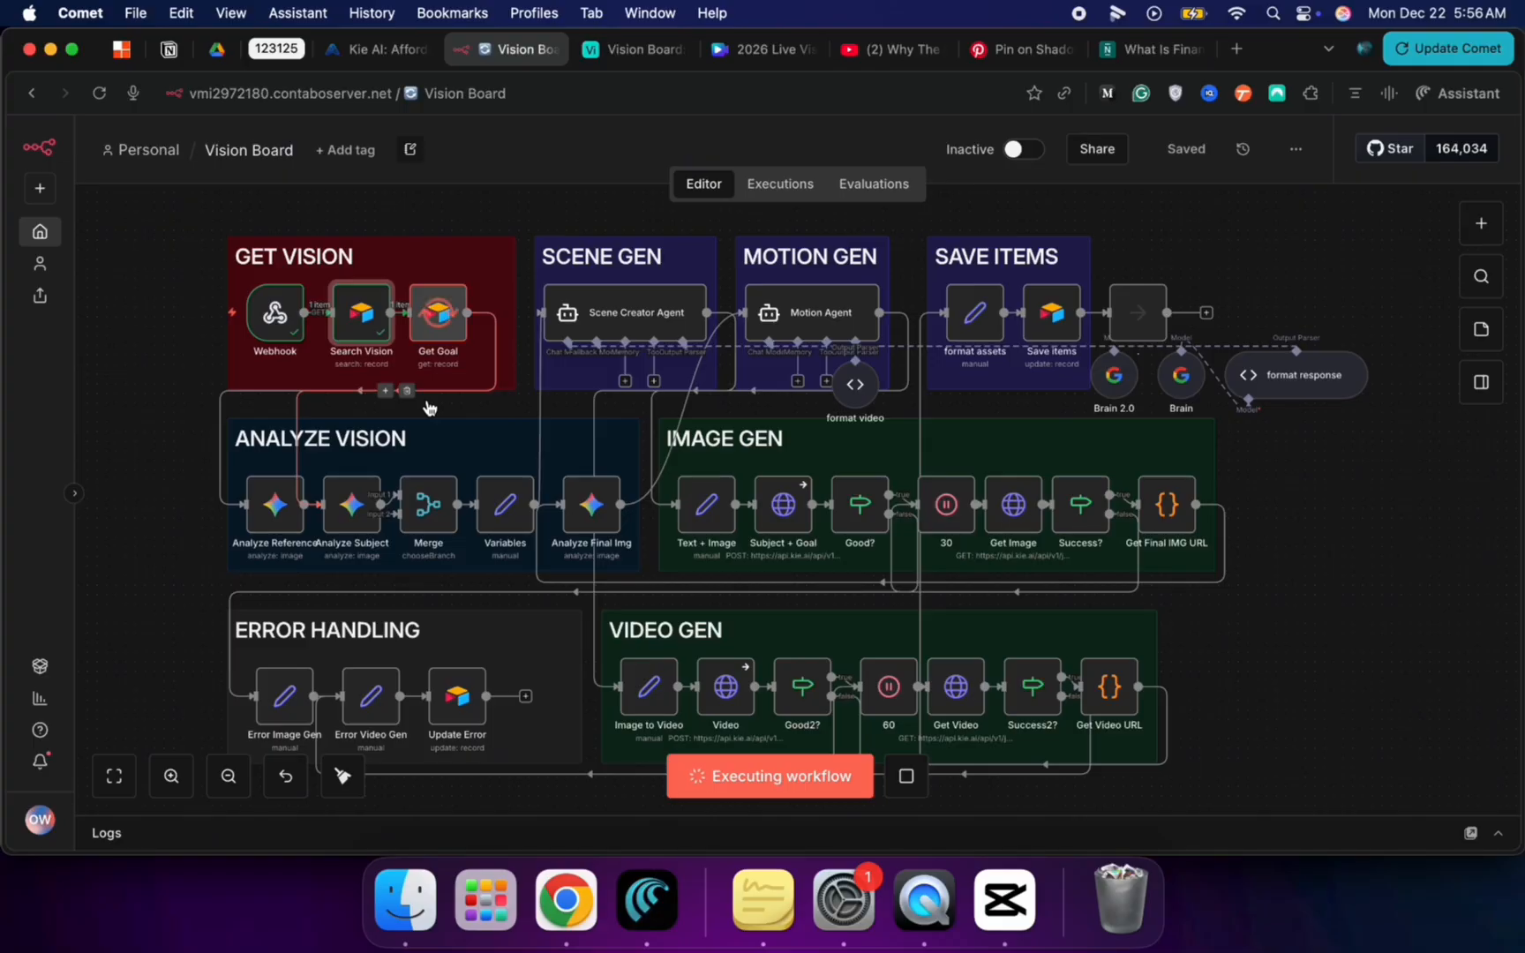
pyautogui.doubleClick(438, 314)
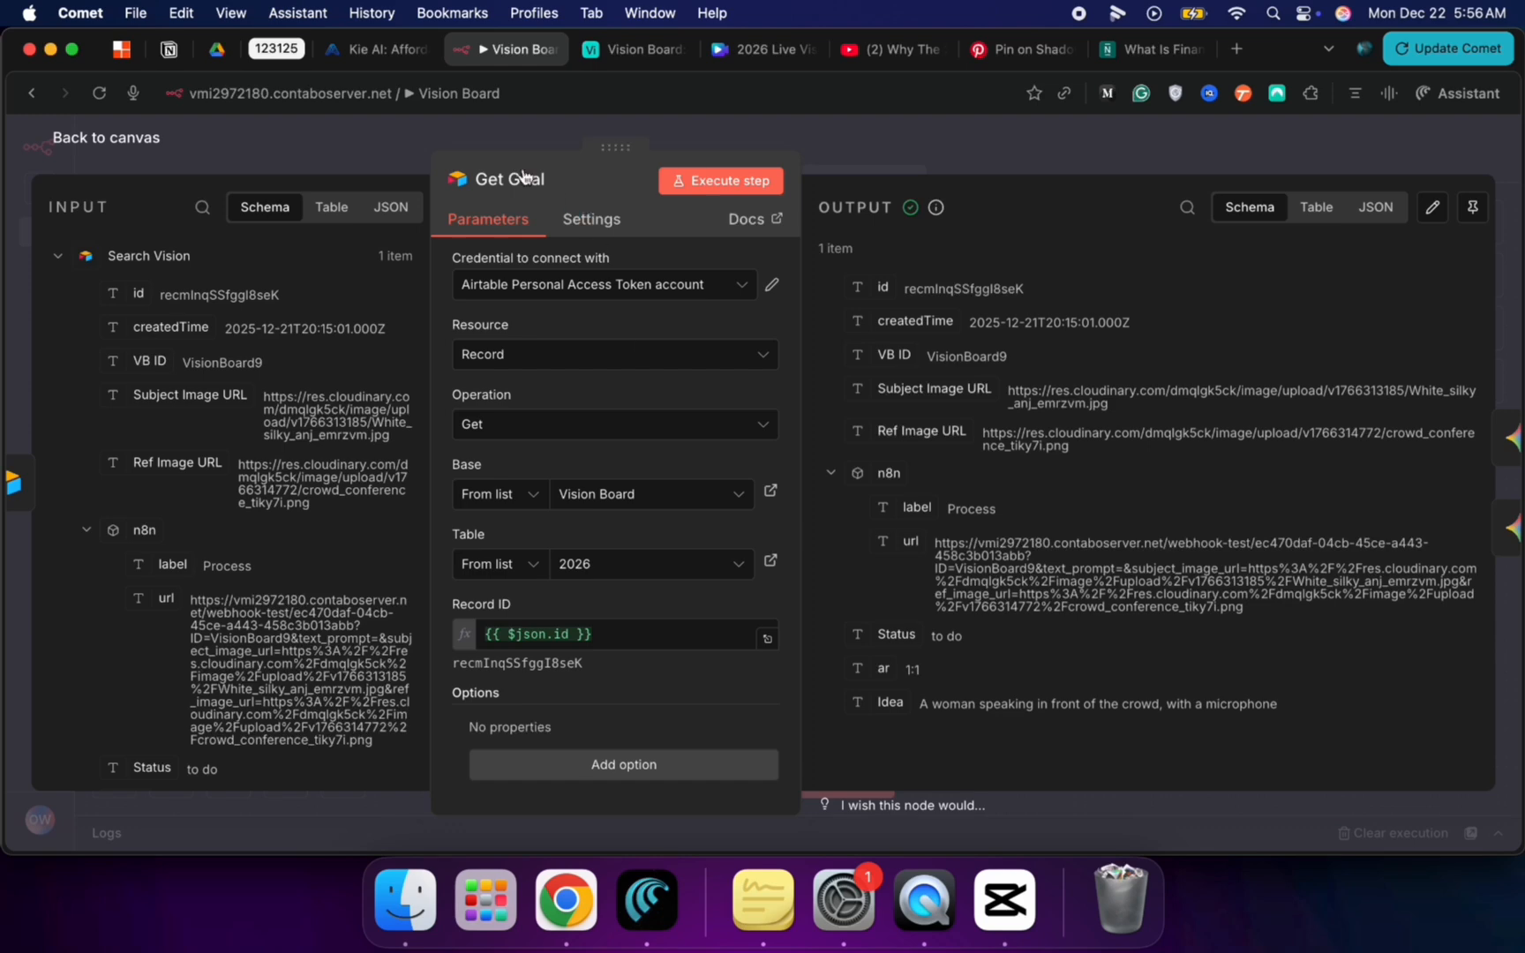
pyautogui.click(107, 139)
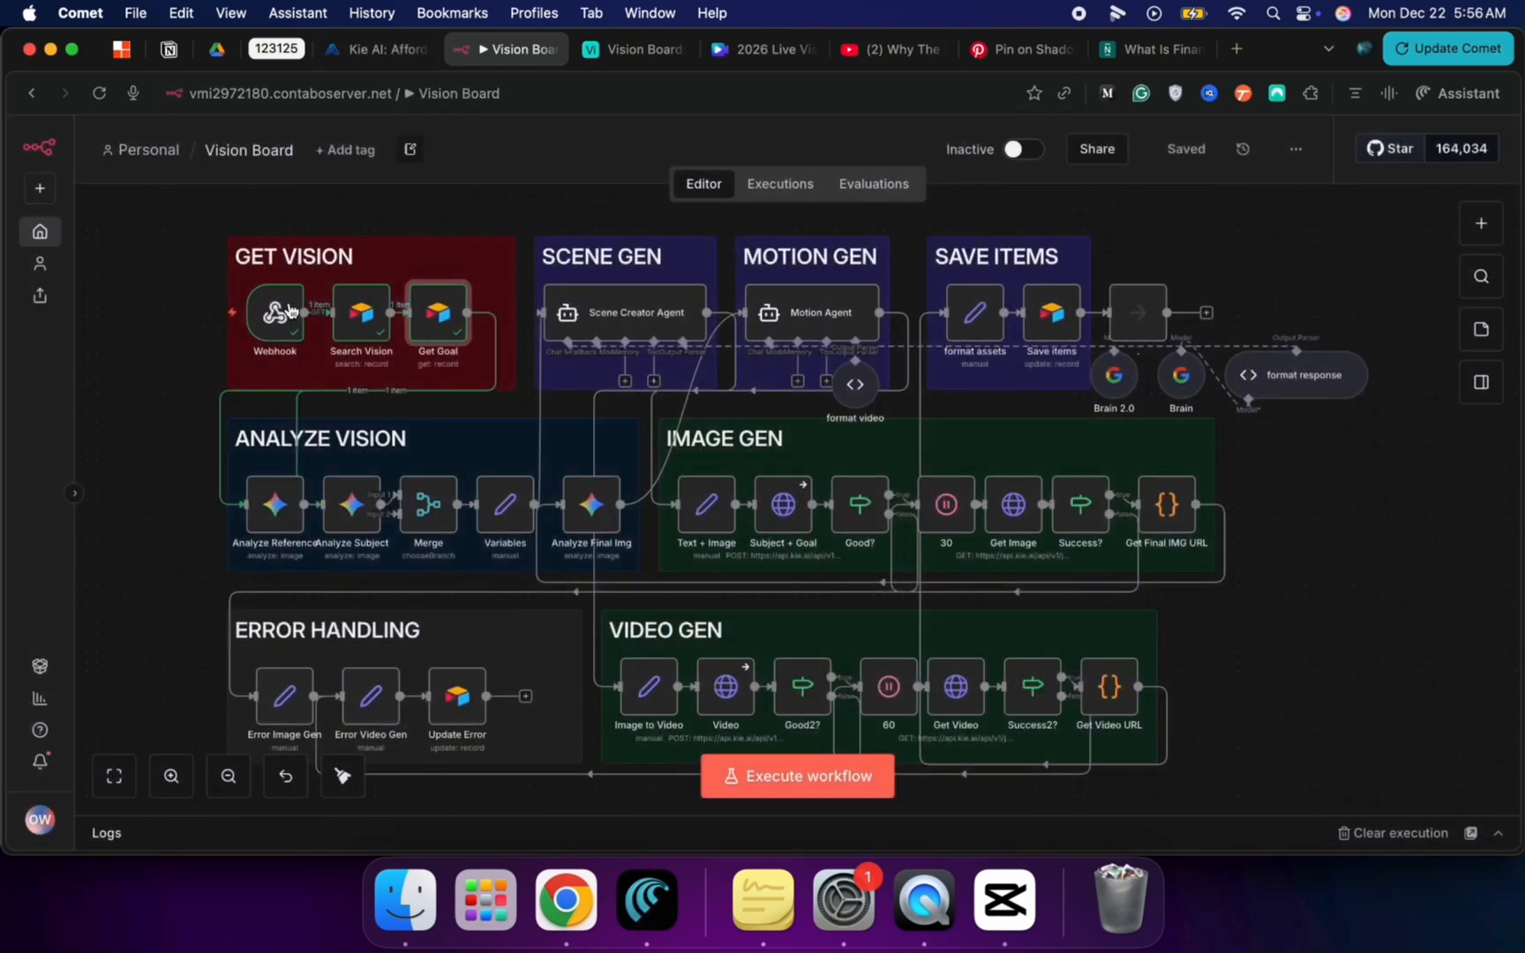
# Step: Start the image analysis run and review the Analyze Reference node's parameters before stopping the execution
pyautogui.press('super+Return')
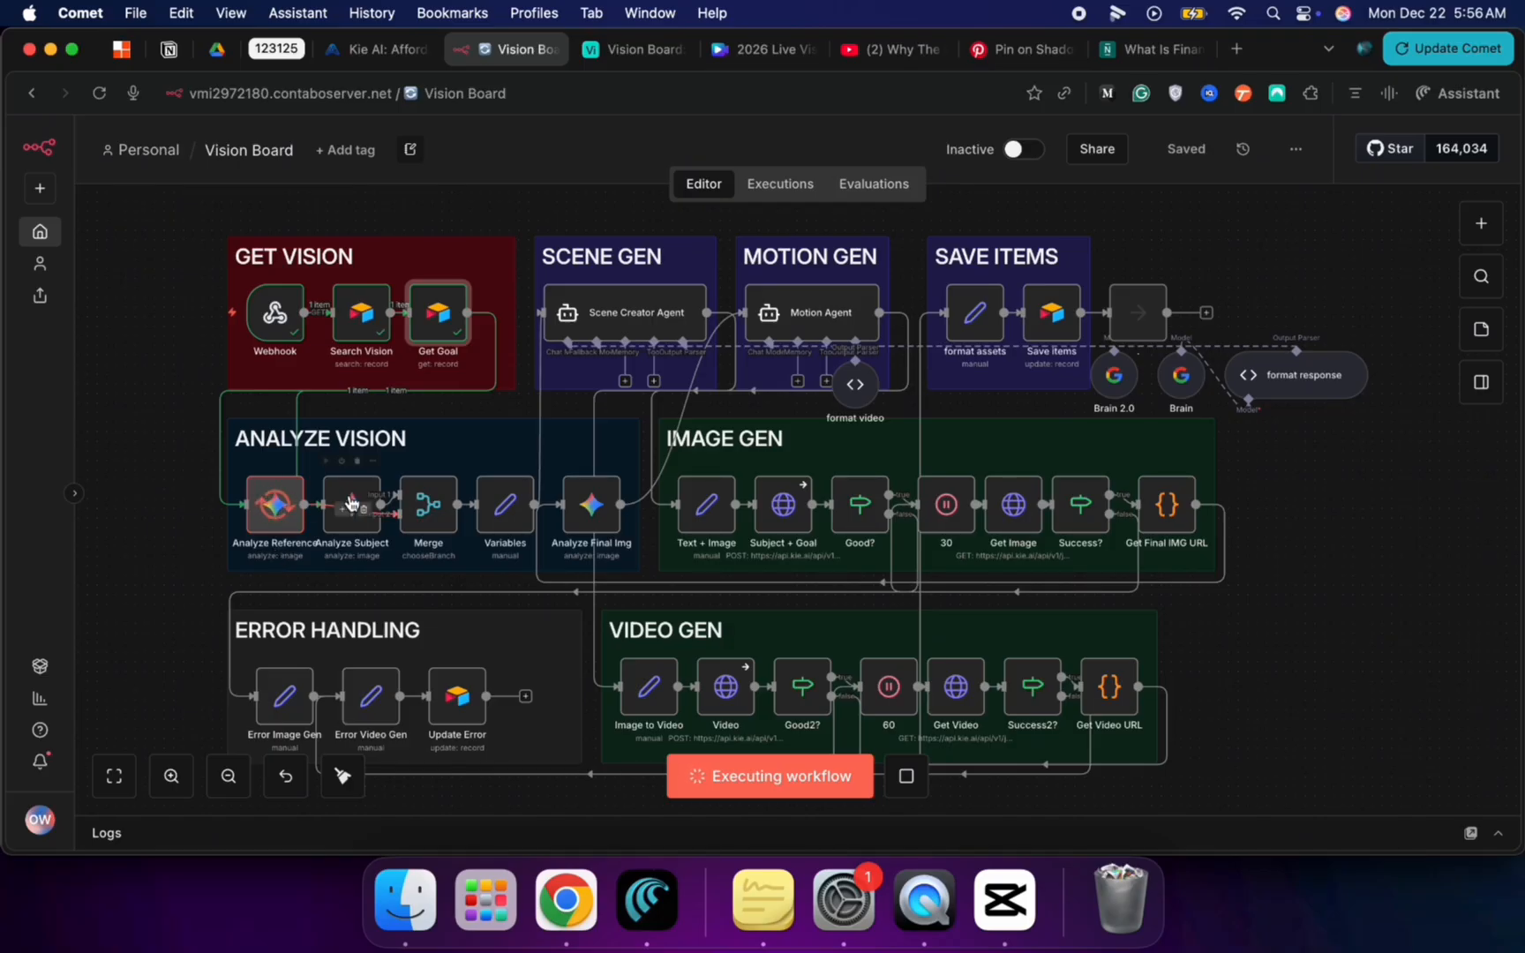
pyautogui.doubleClick(279, 496)
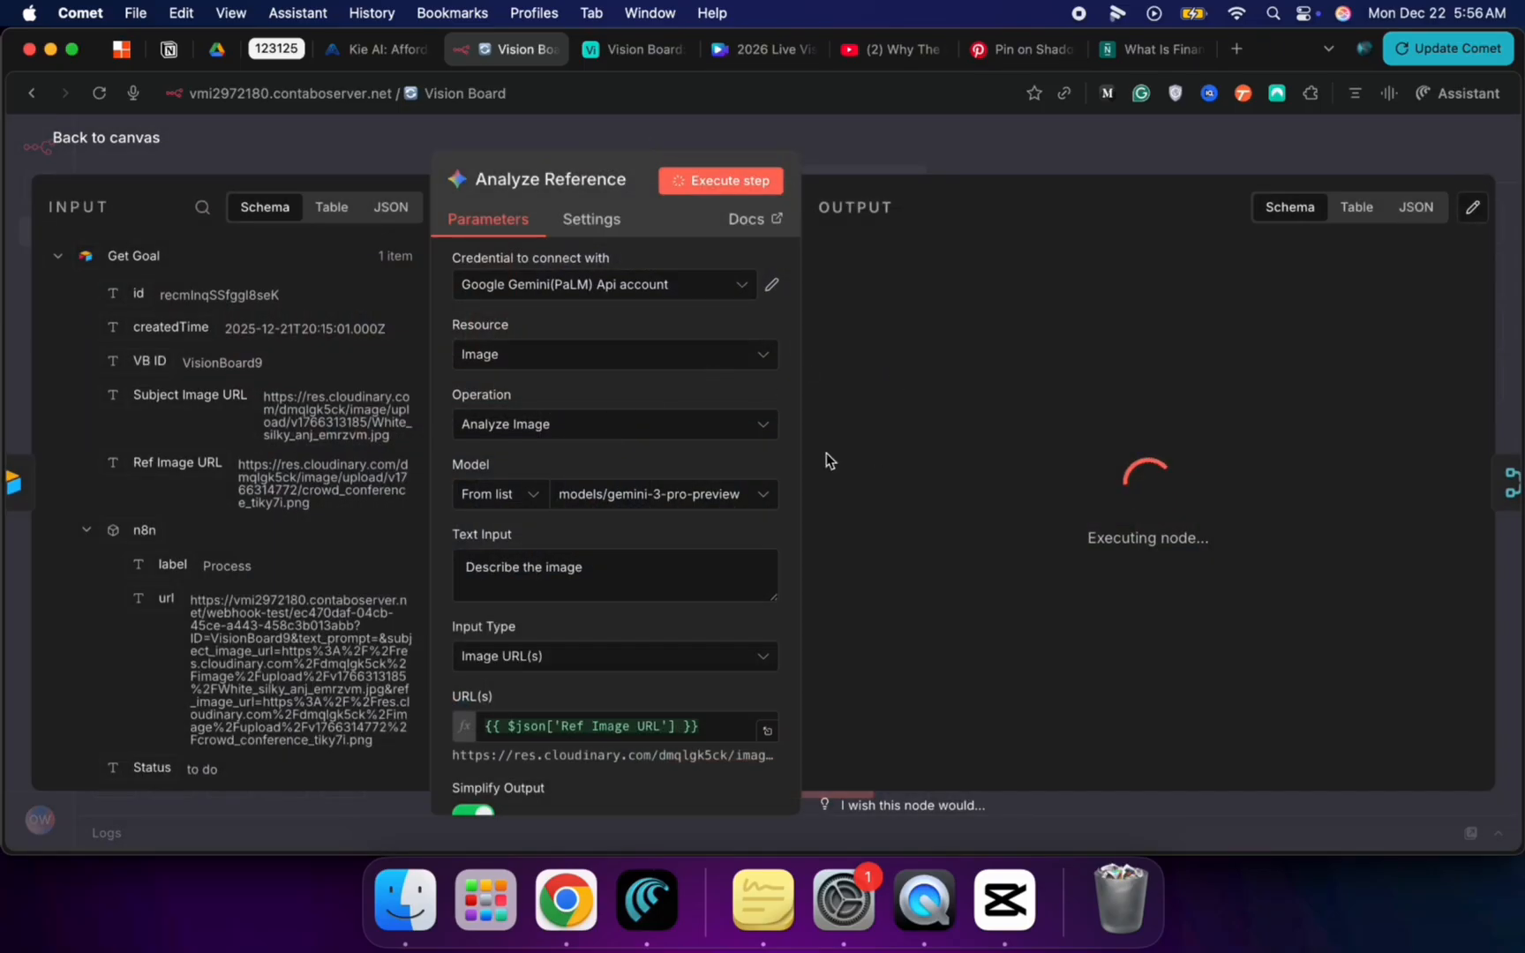
pyautogui.scroll(-3, 623, 579)
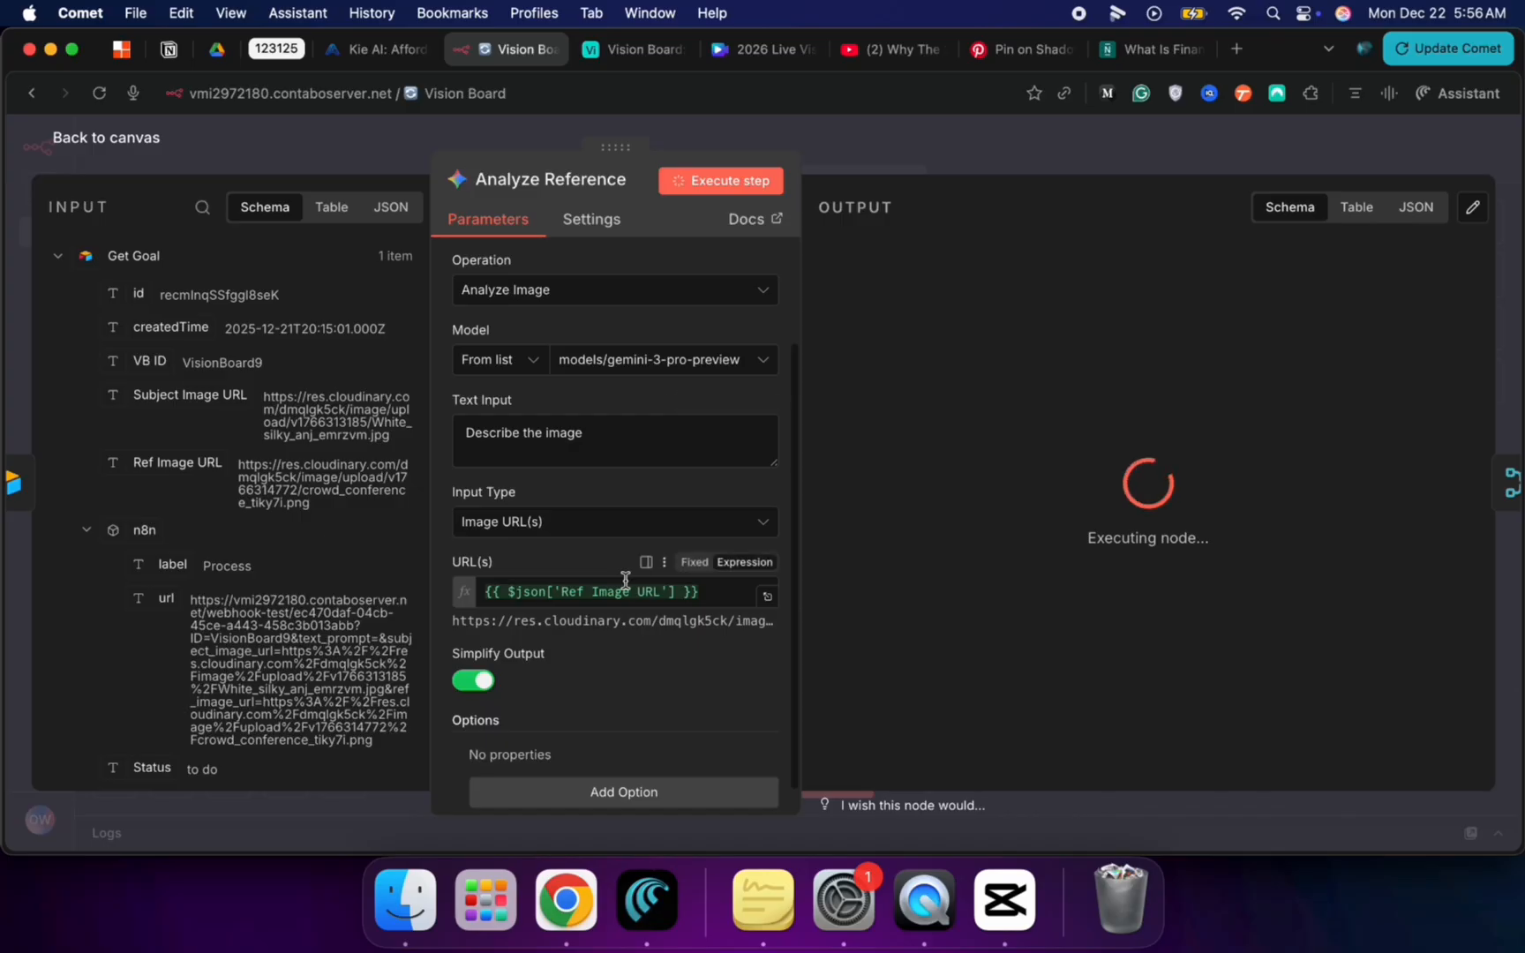
pyautogui.scroll(3, 624, 579)
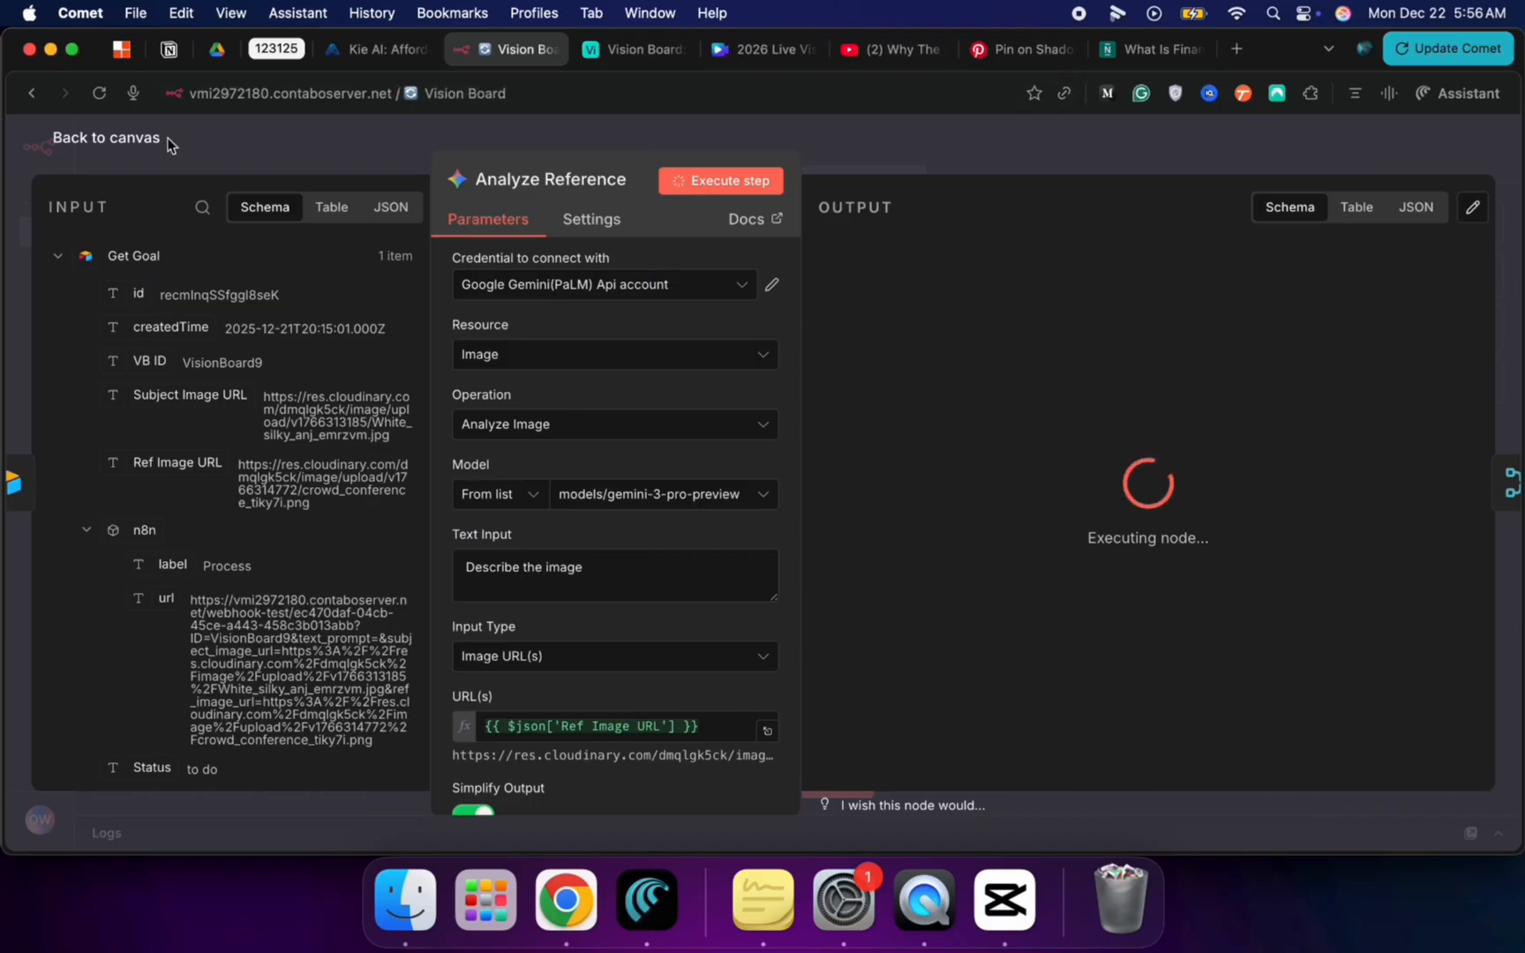
pyautogui.click(106, 138)
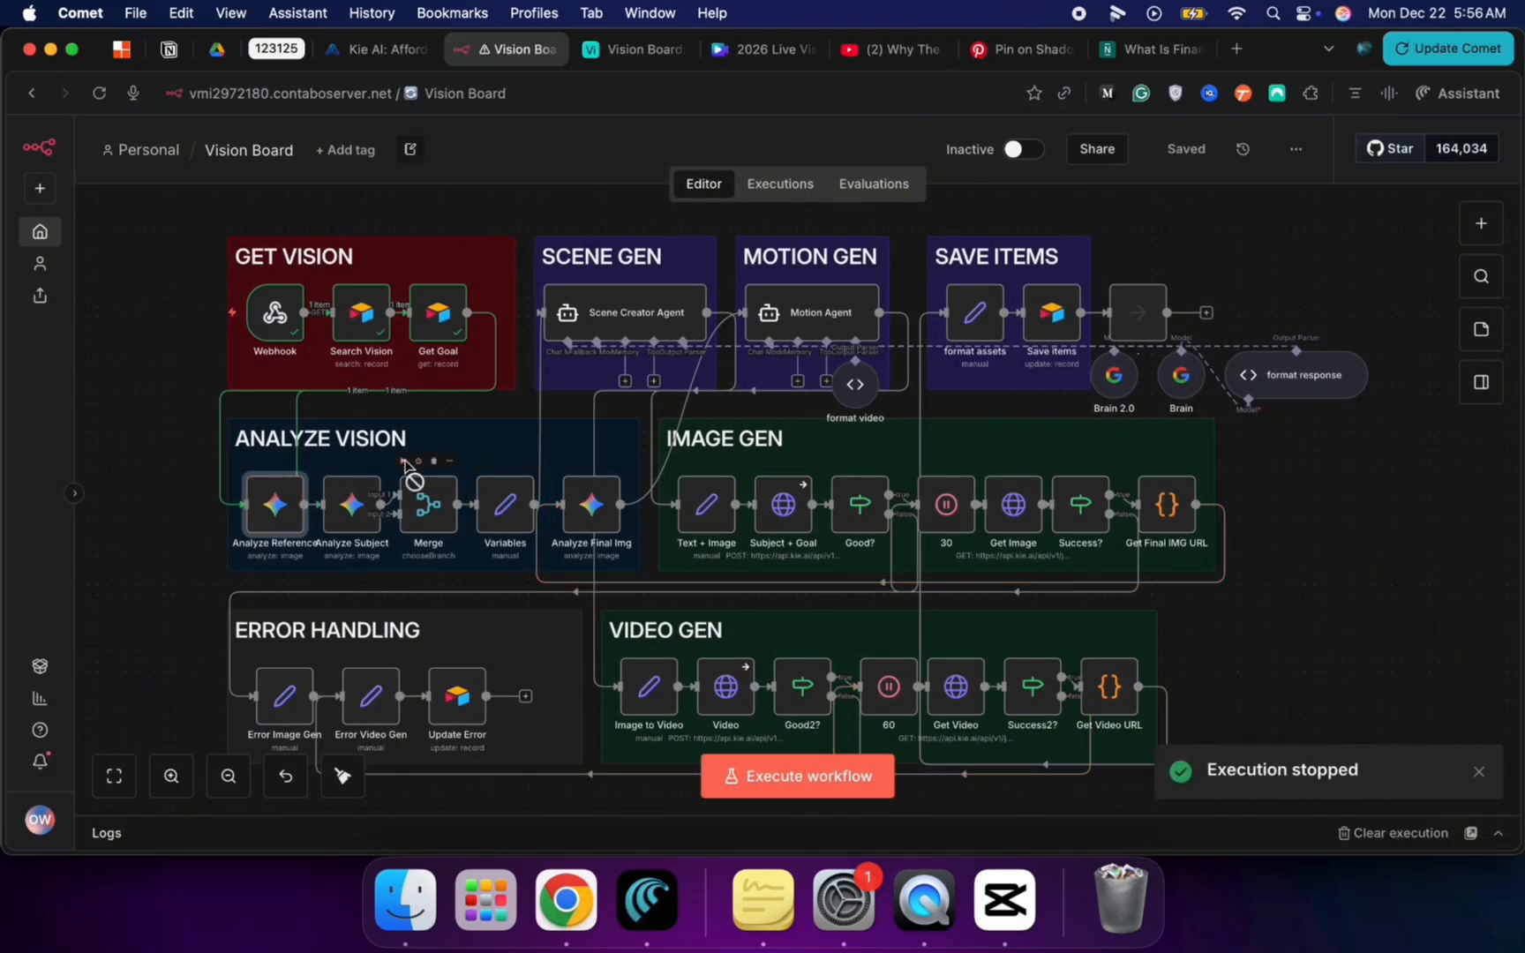
# Step: Run the workflow through the Merge node, reviewing the Analyze Subject node's parameters while it executes
pyautogui.click(761, 776)
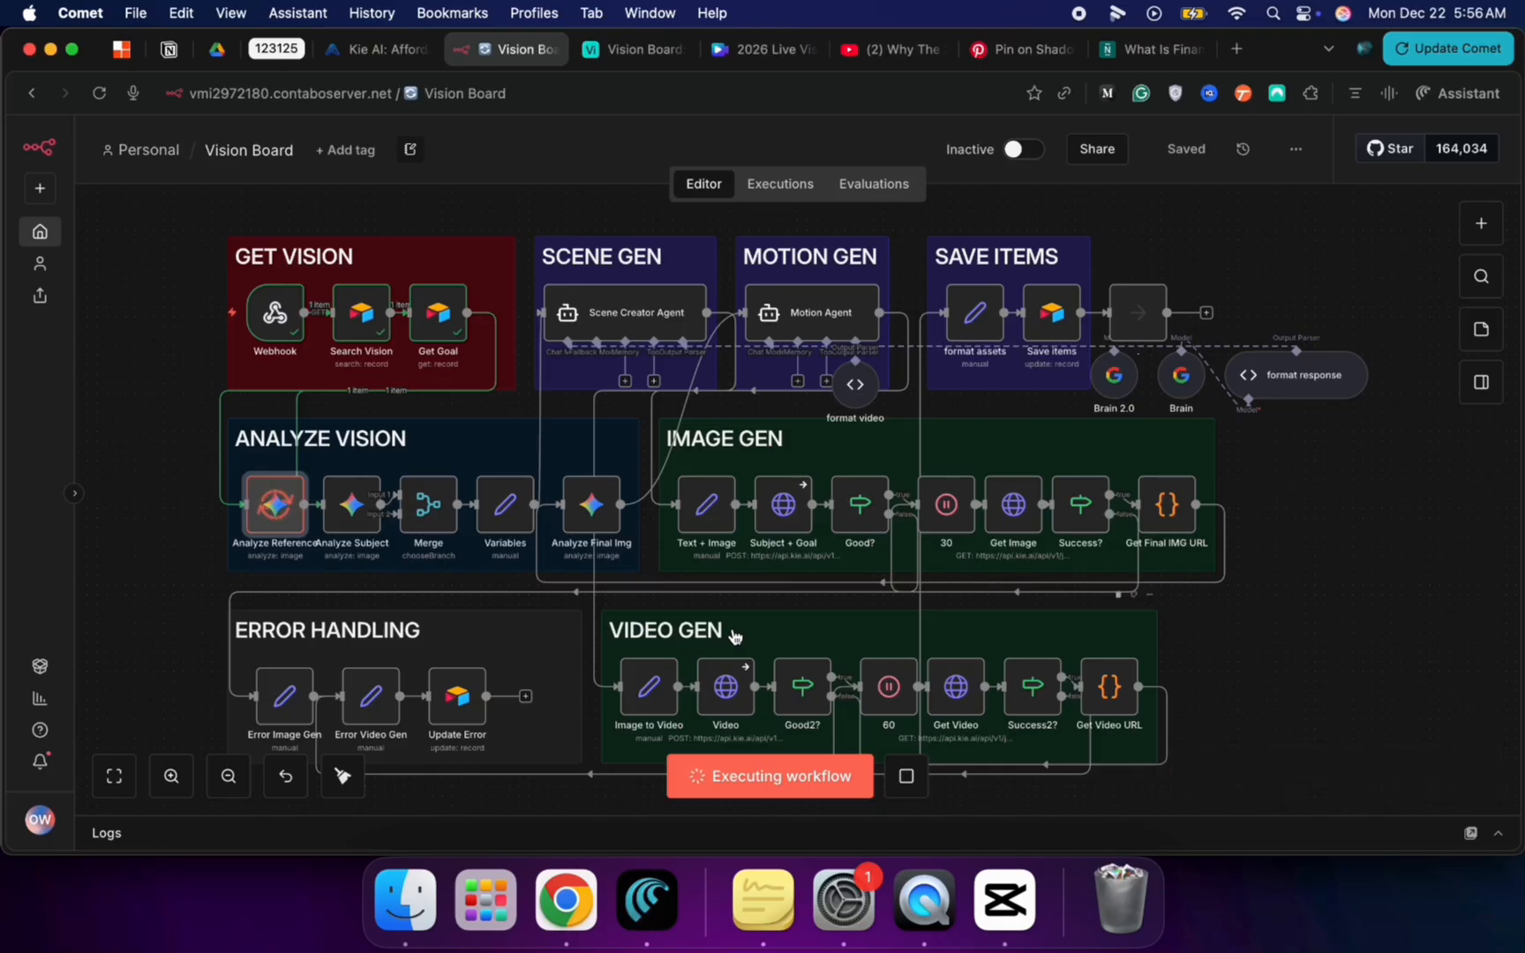
pyautogui.doubleClick(351, 504)
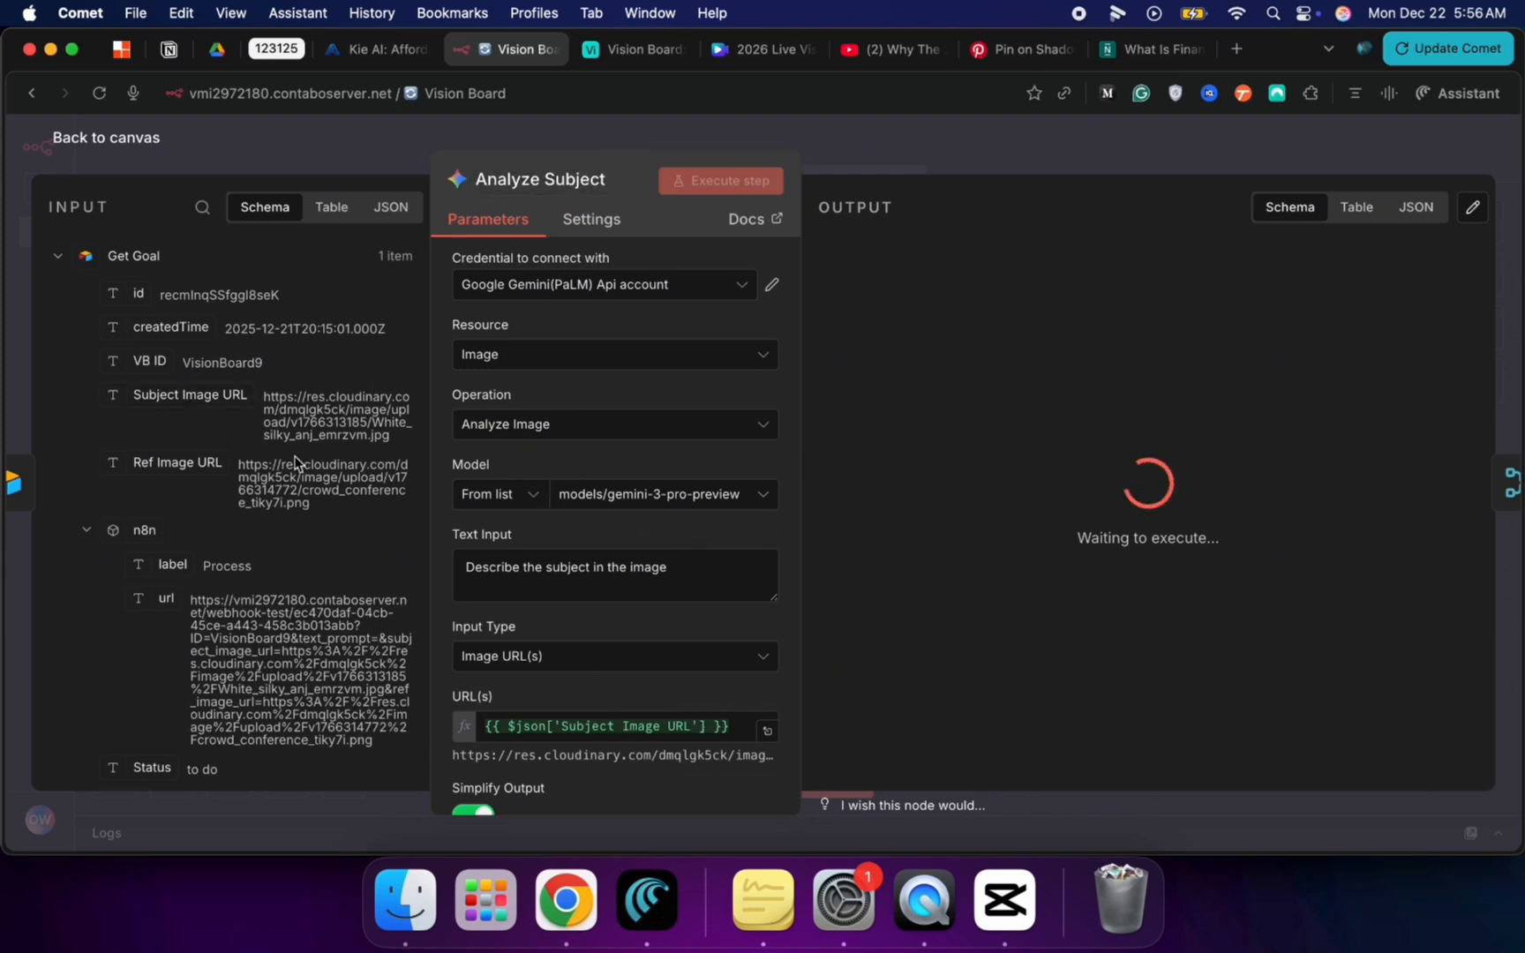
pyautogui.click(132, 139)
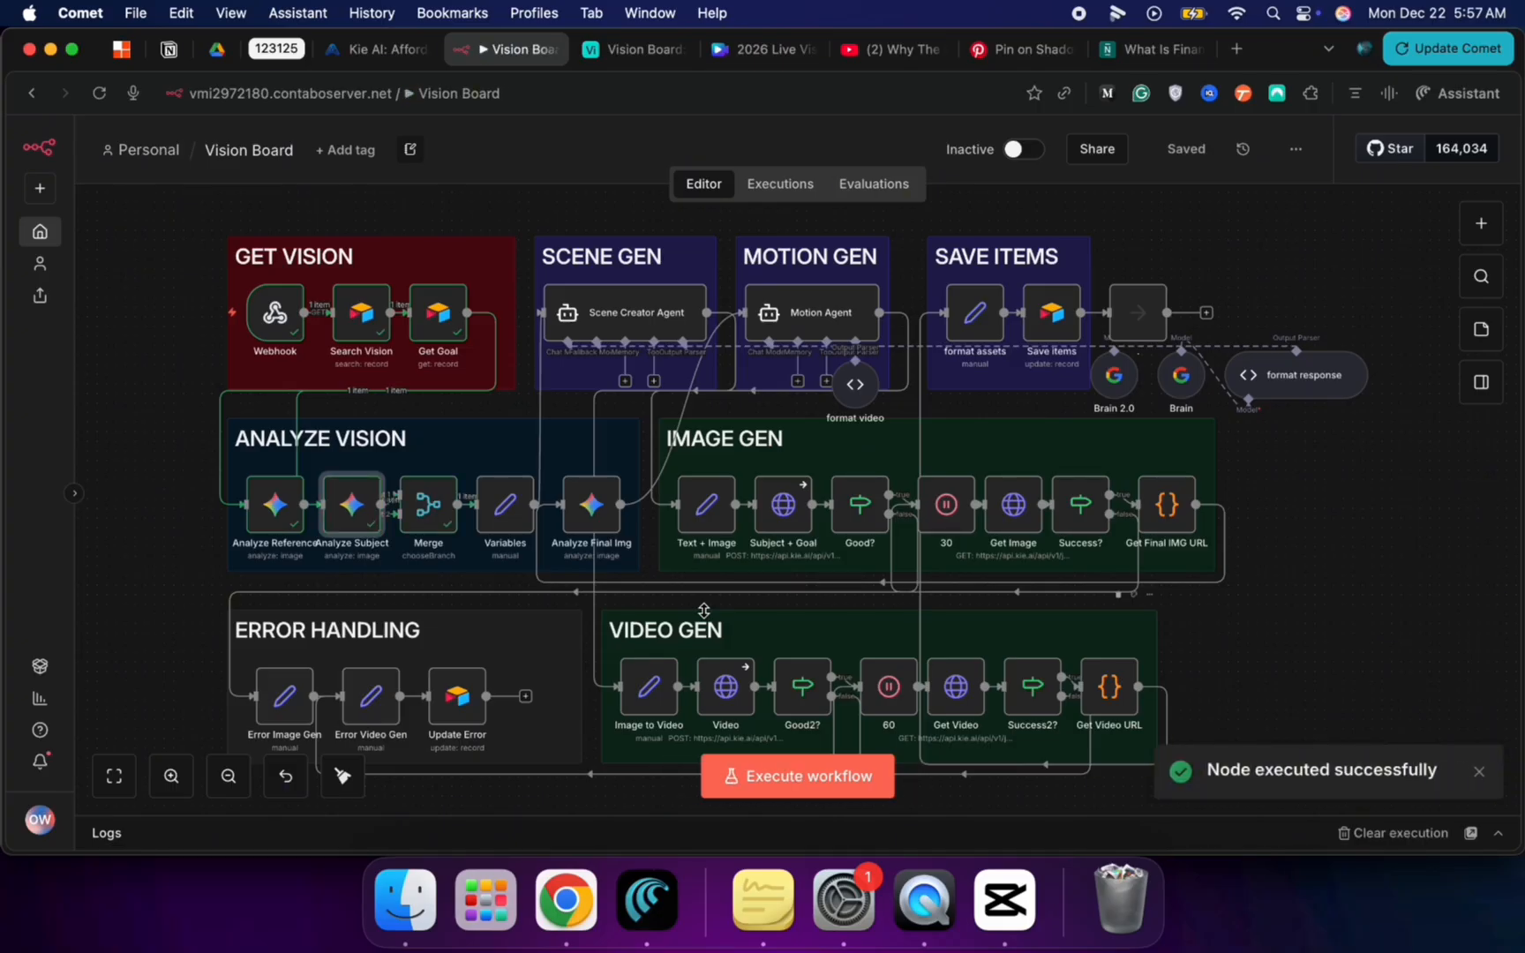
# Step: Examine the Merge node's Choose Branch settings and the subject and reference descriptions arriving as its two inputs
pyautogui.doubleClick(429, 507)
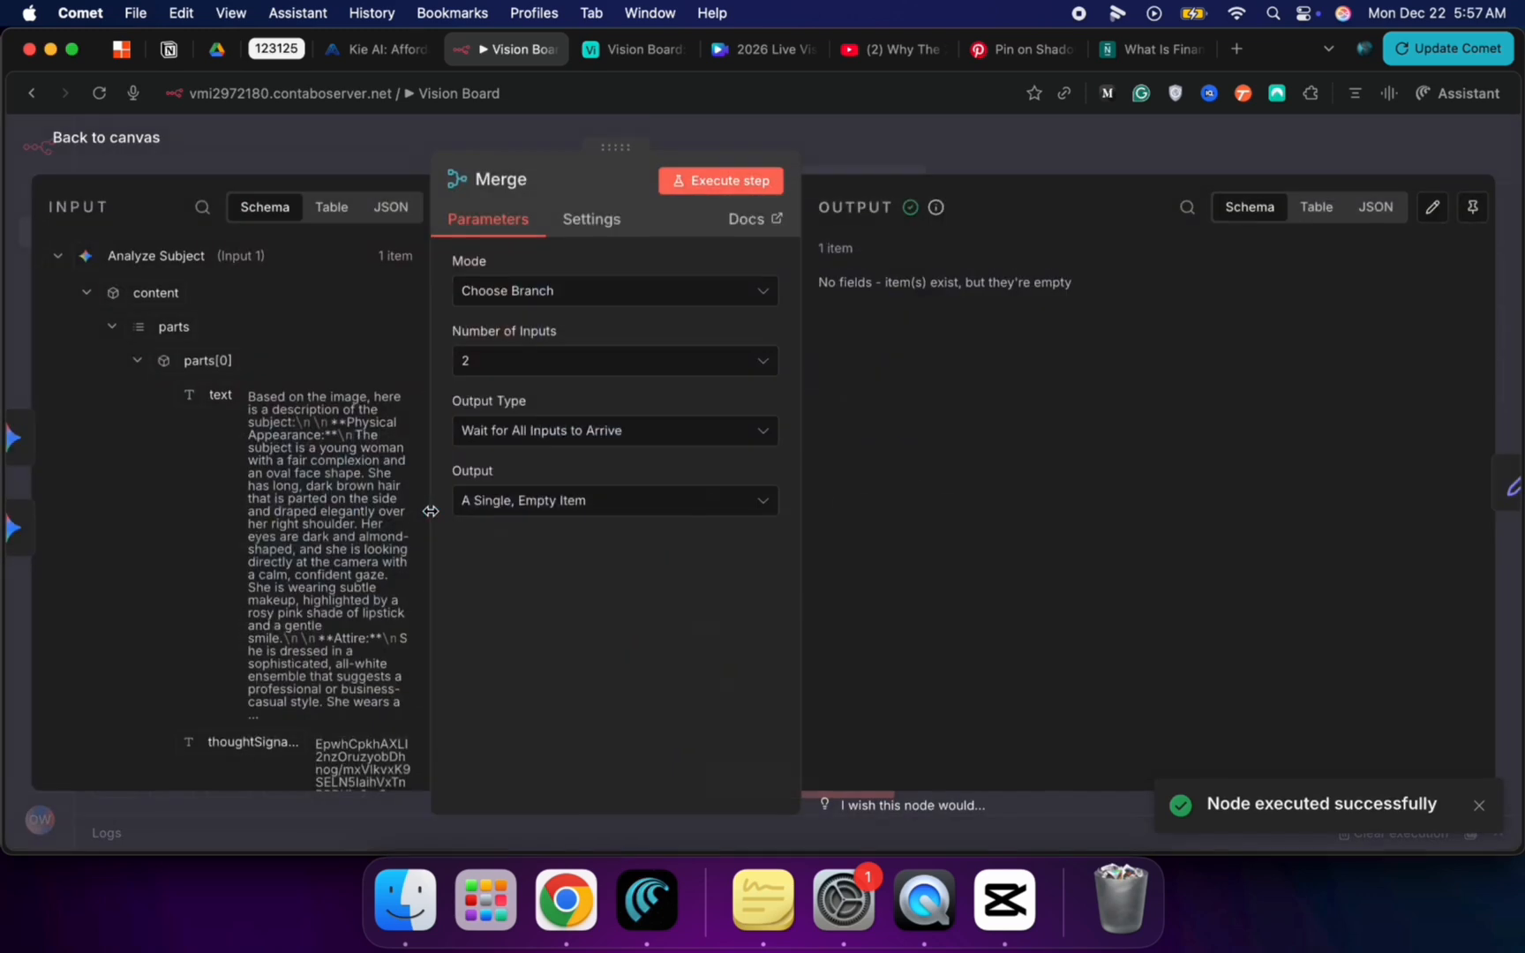
pyautogui.click(539, 290)
pyautogui.click(531, 572)
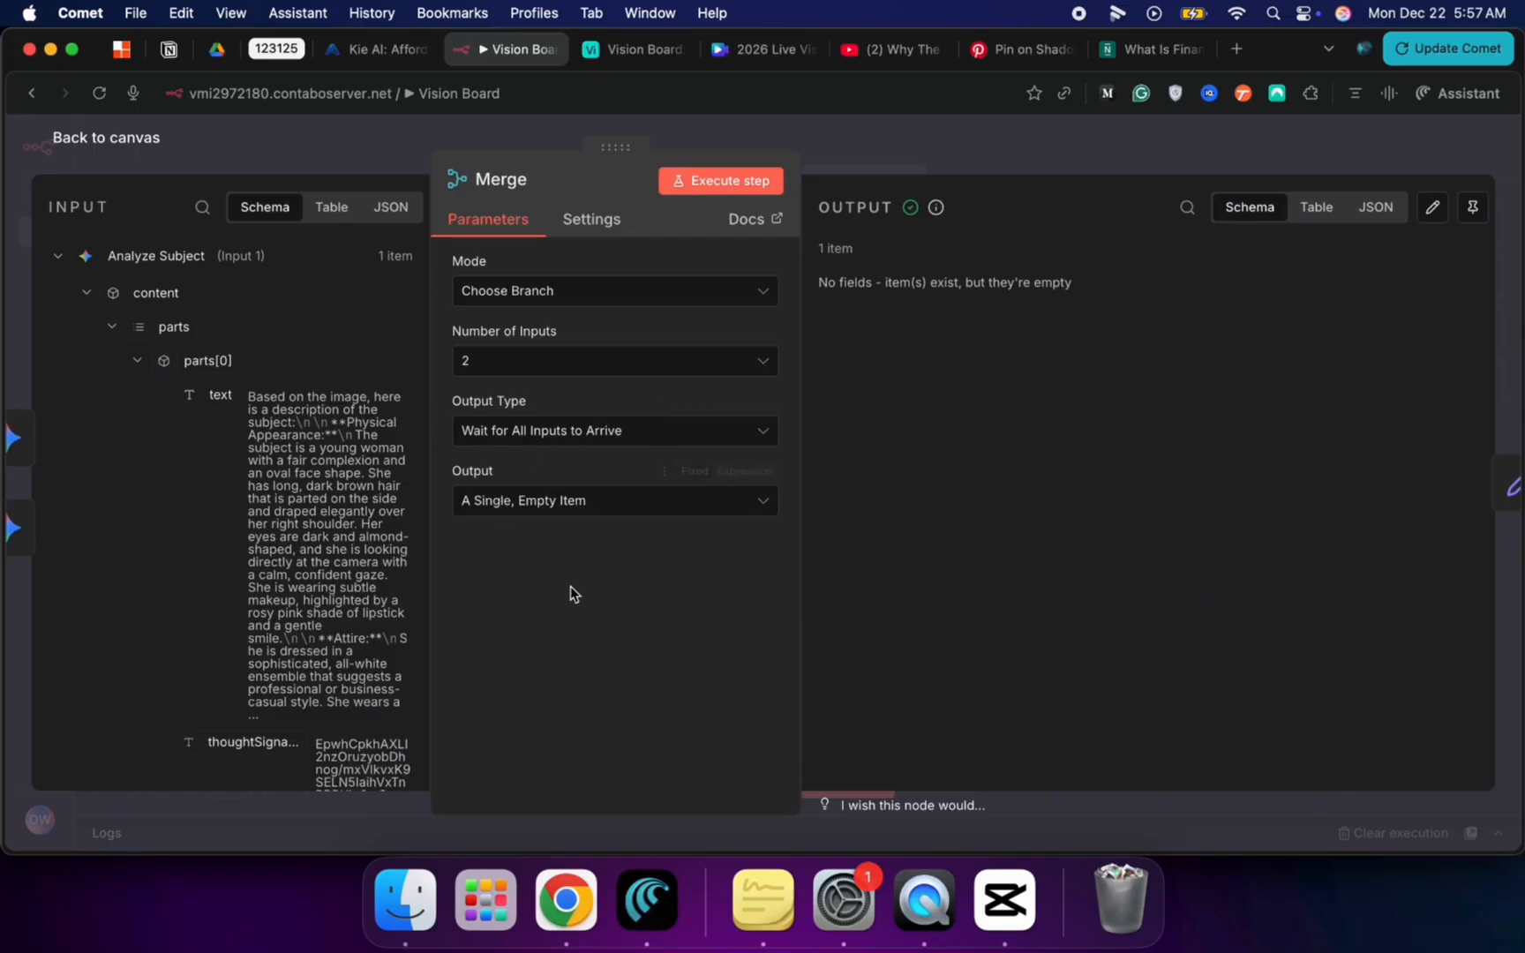
pyautogui.scroll(-2, 331, 472)
pyautogui.scroll(2, 331, 472)
pyautogui.scroll(-10, 267, 521)
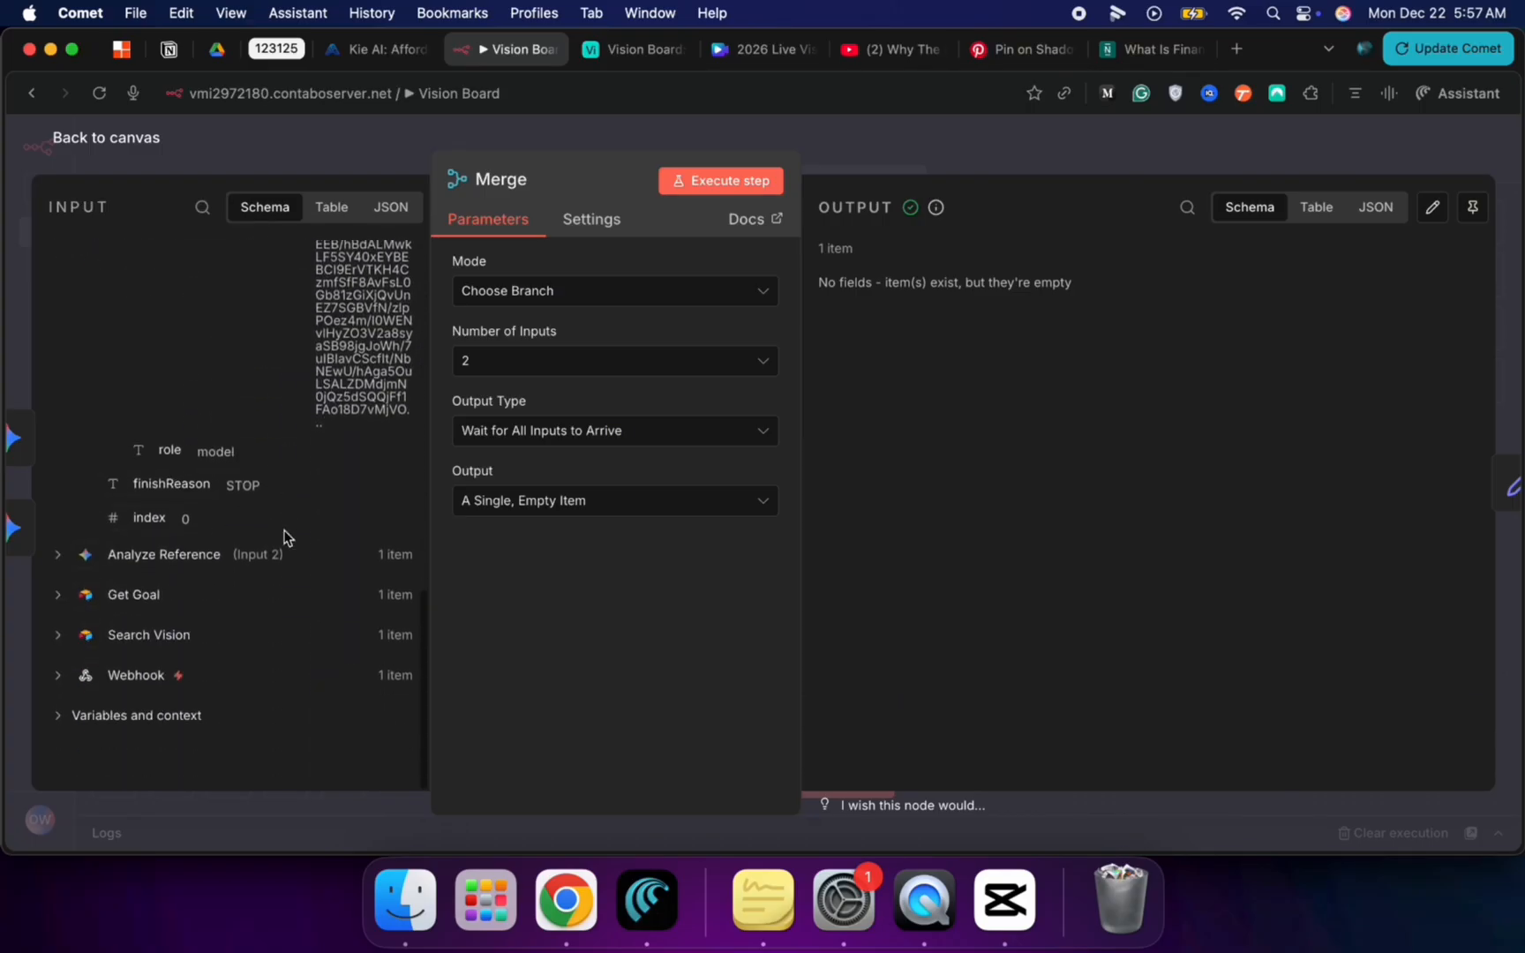
pyautogui.click(132, 556)
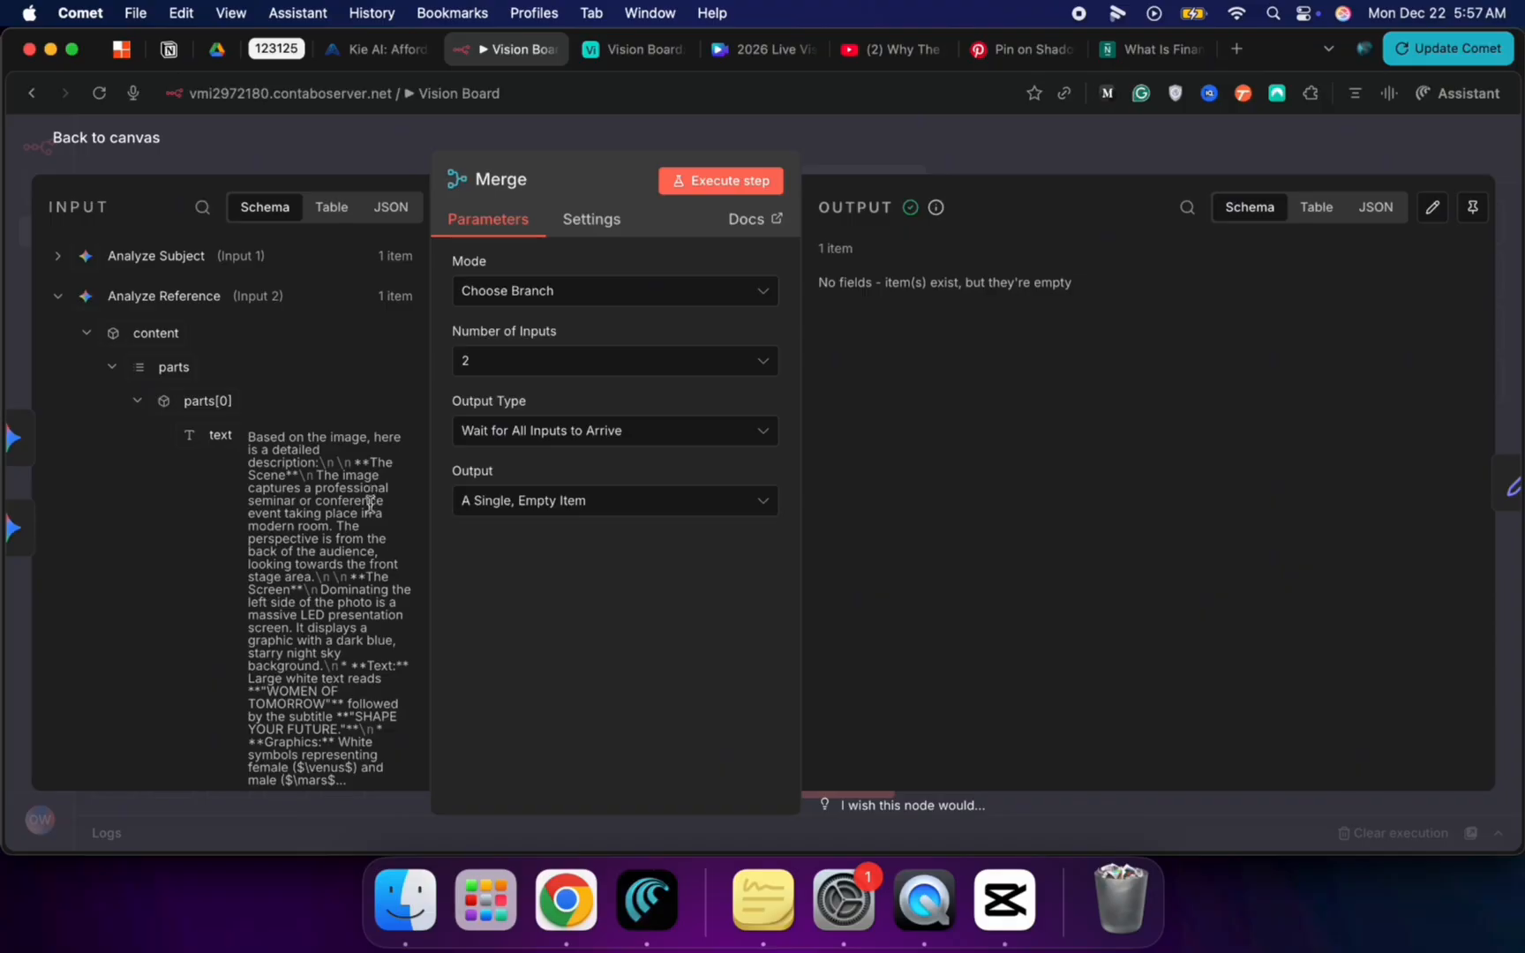
pyautogui.click(104, 139)
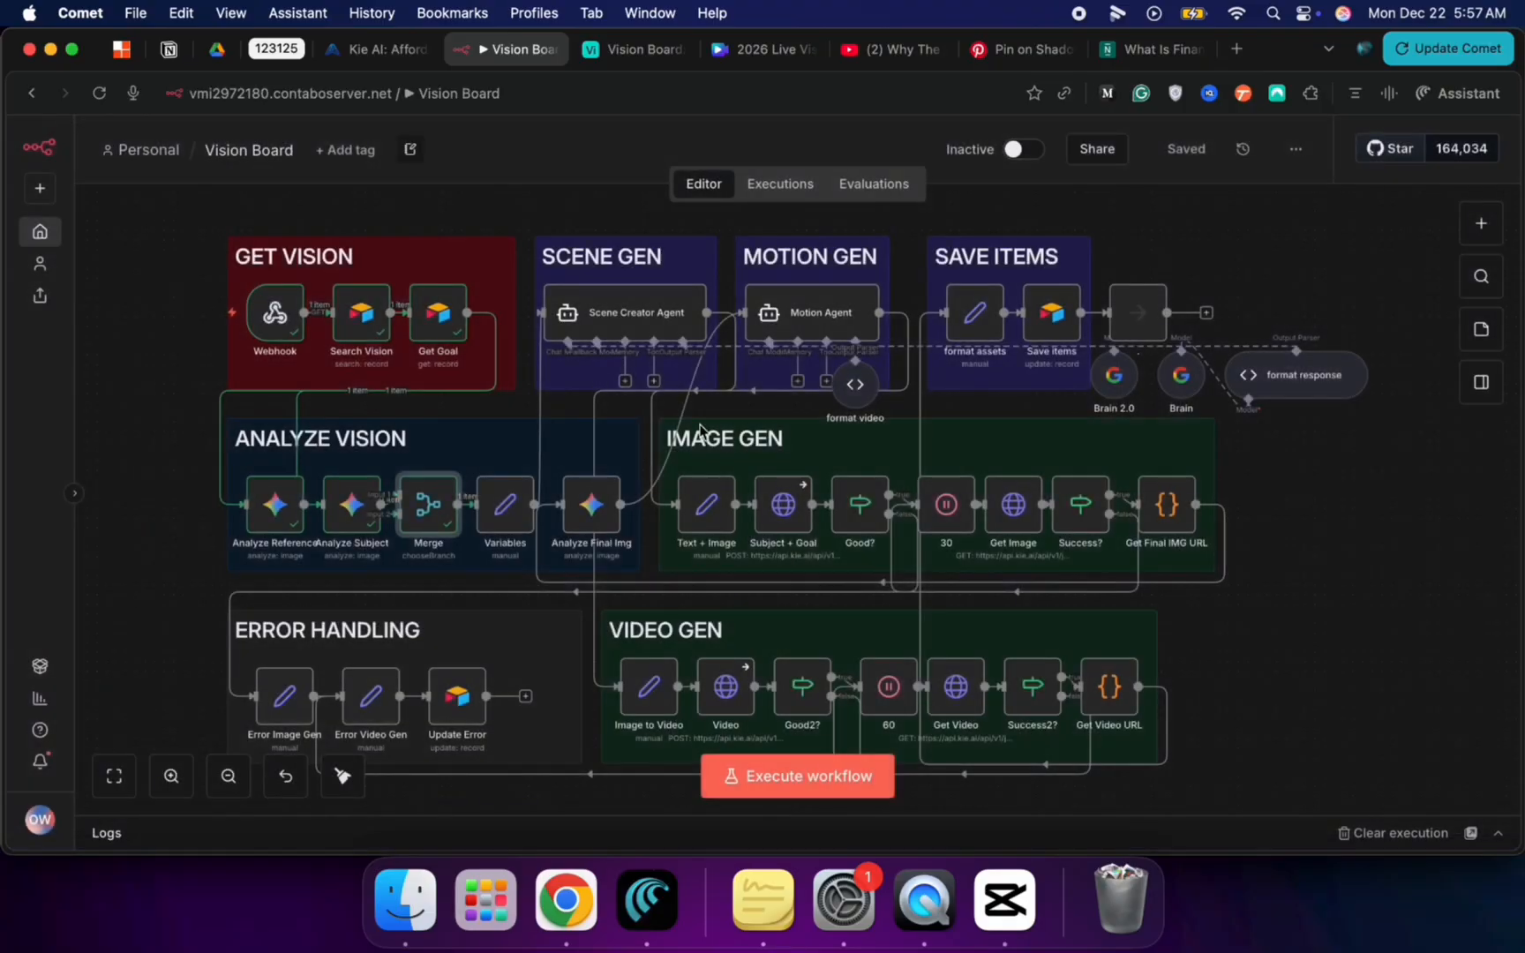
# Step: Review the Variables node's mapped fields, execute it and return to the canvas
pyautogui.doubleClick(501, 510)
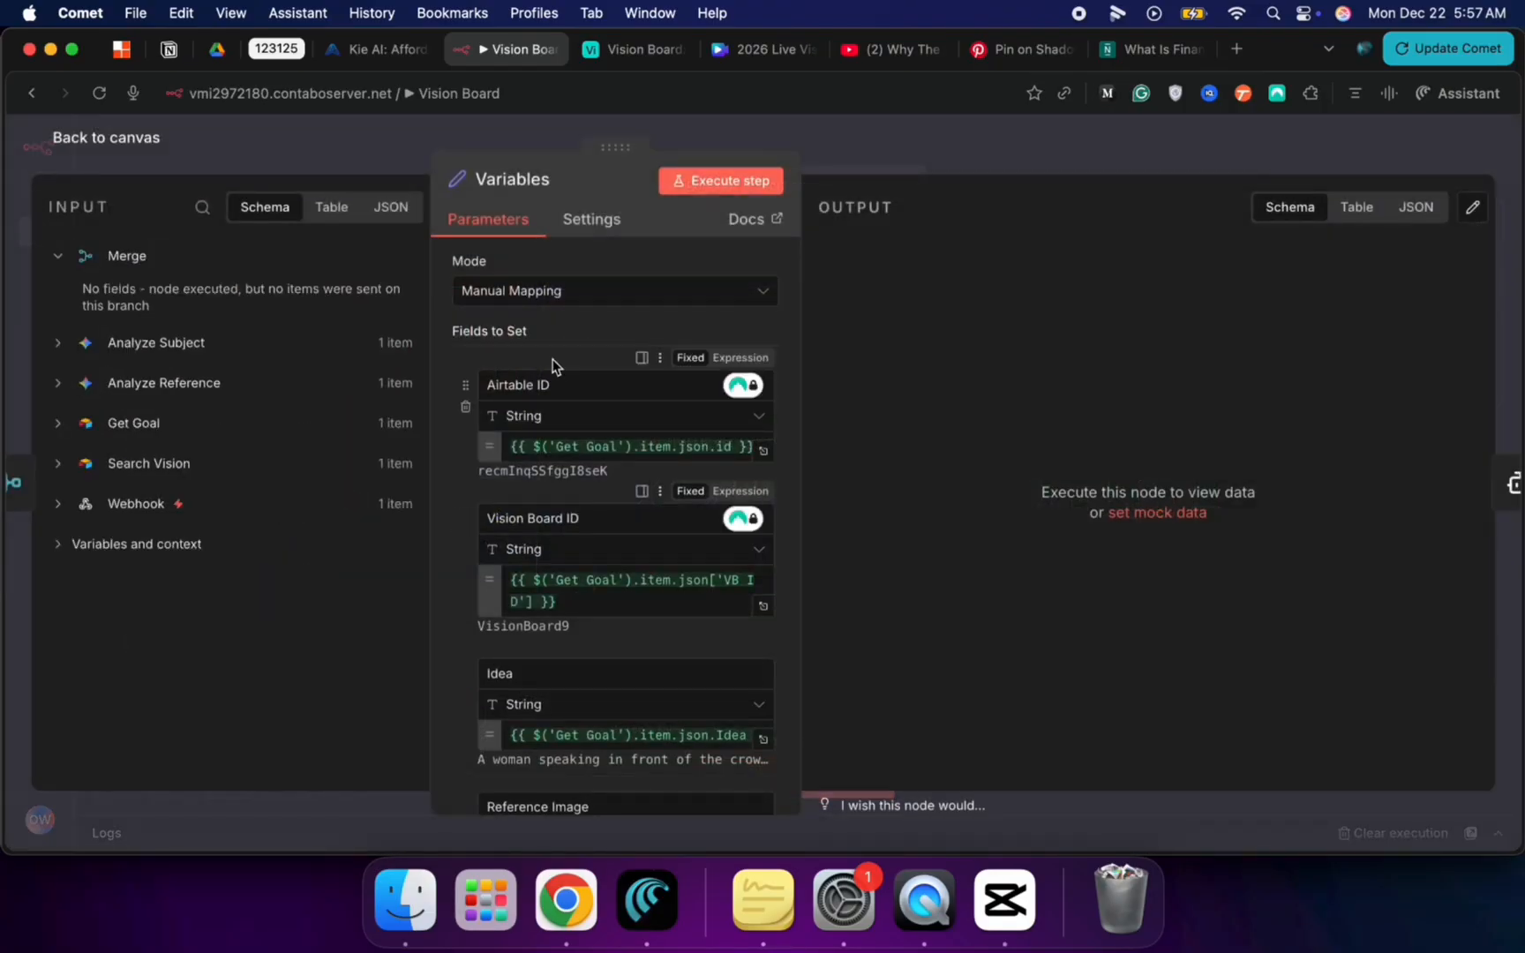
pyautogui.scroll(-10, 572, 574)
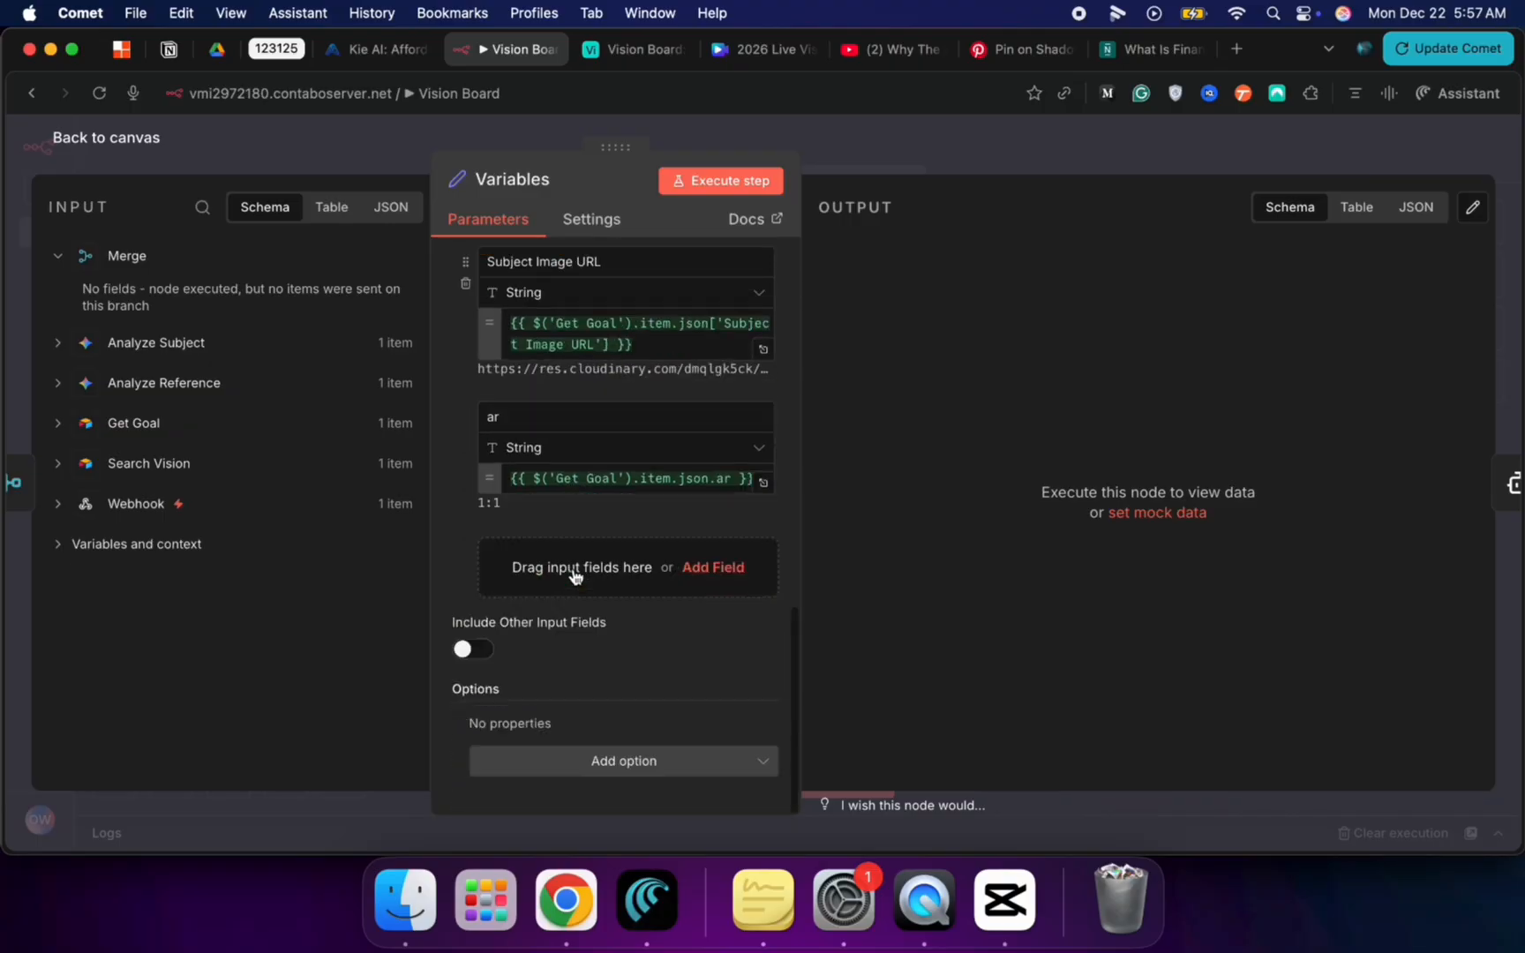
pyautogui.scroll(10, 574, 575)
pyautogui.click(717, 184)
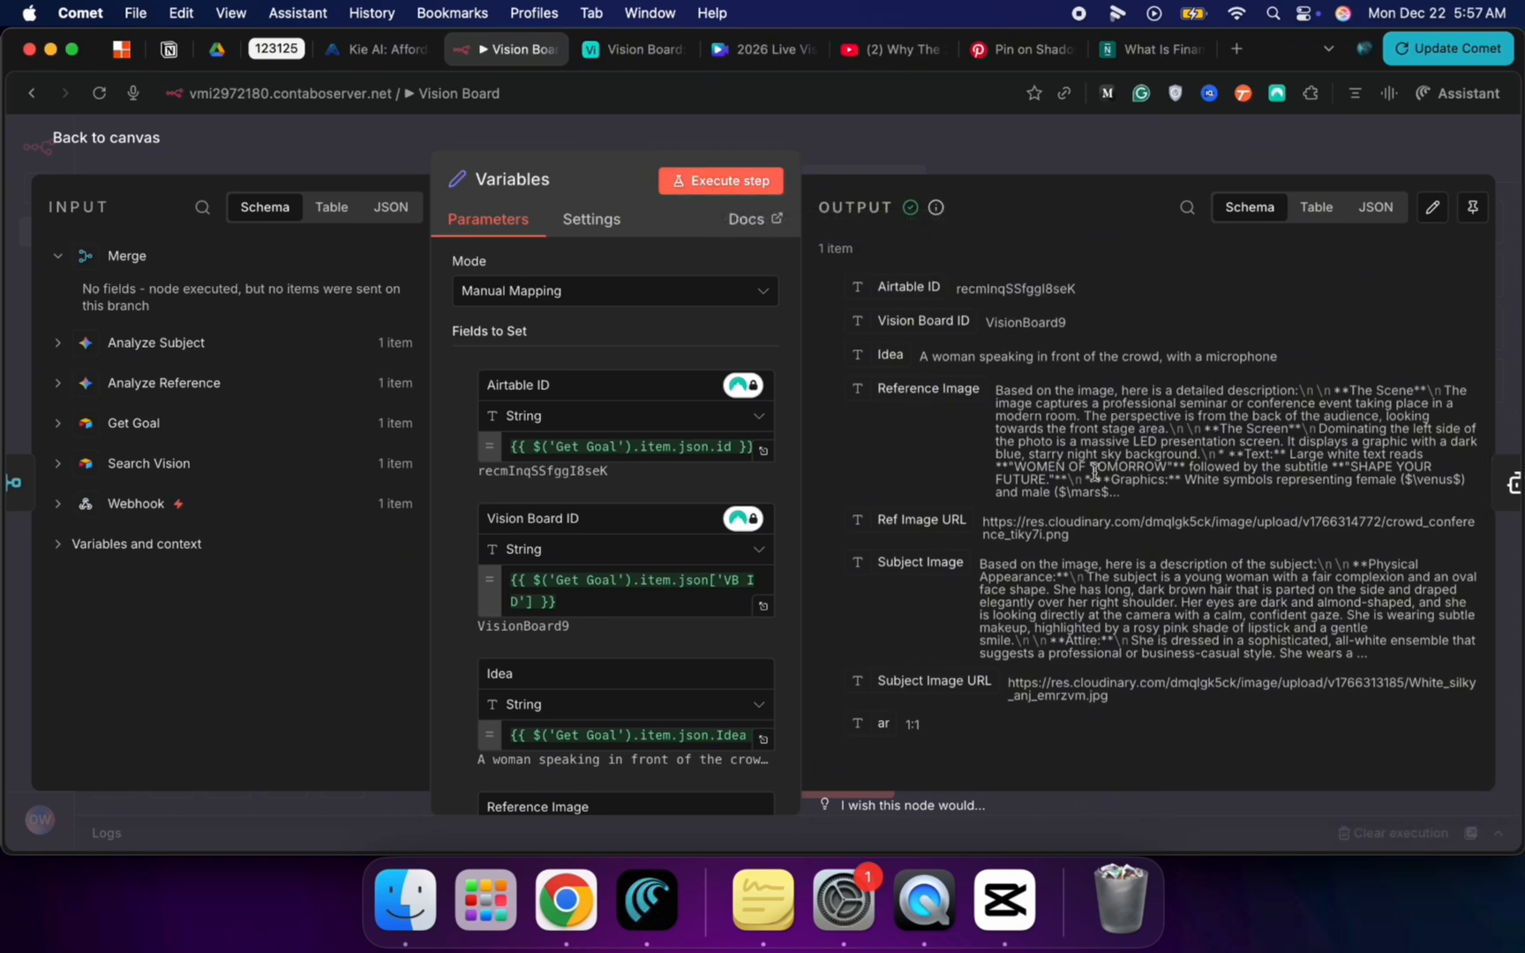
pyautogui.click(96, 136)
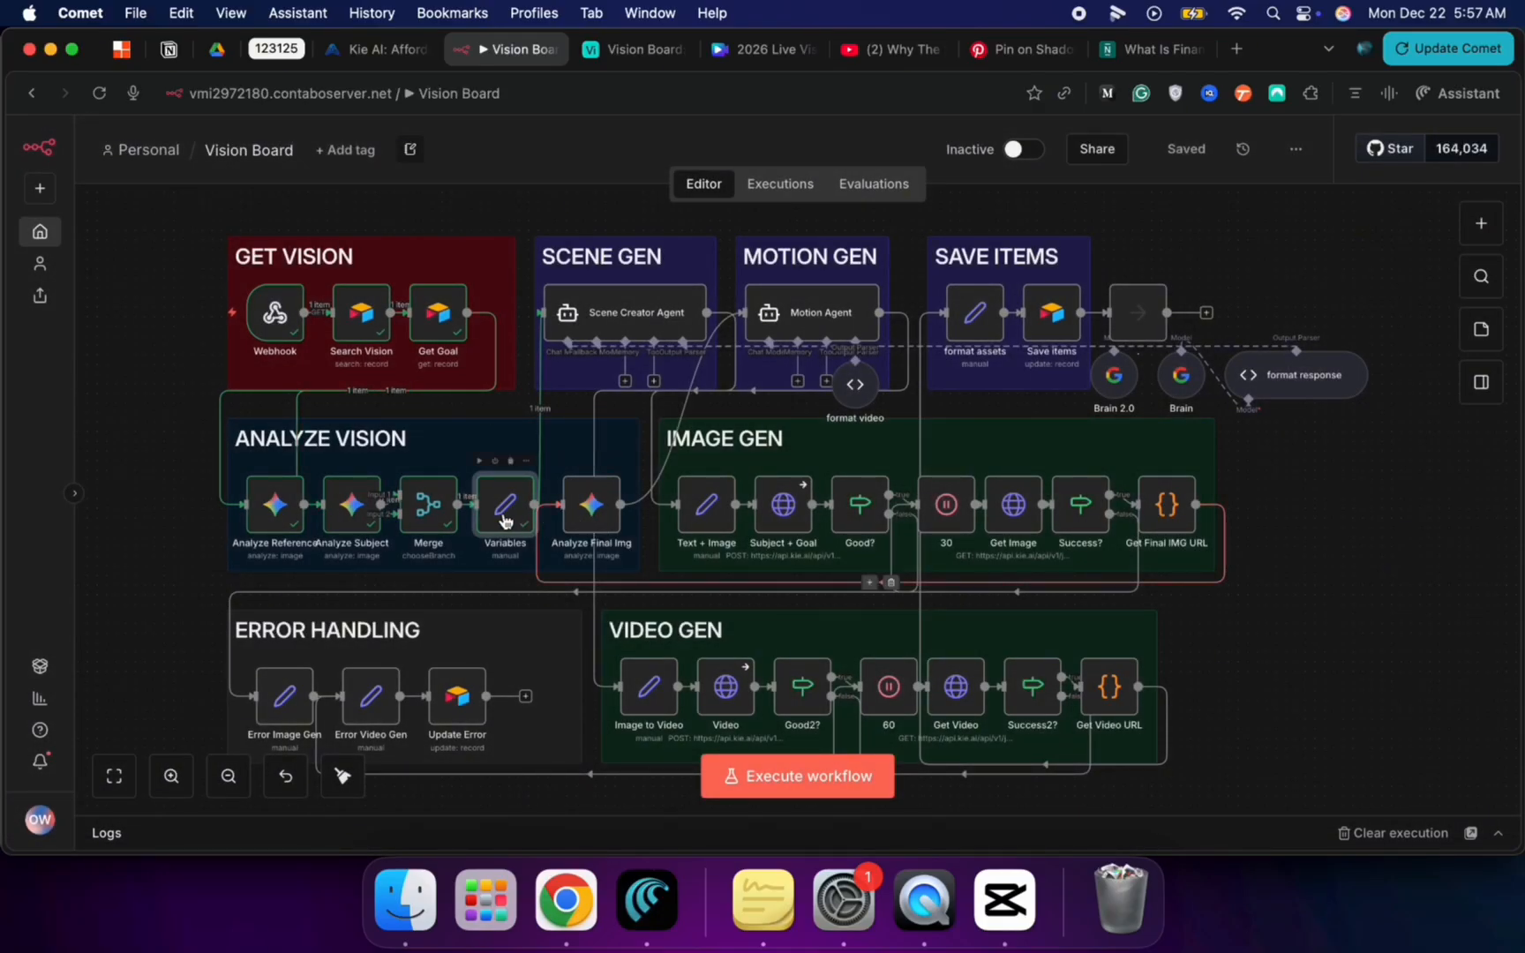
# Step: Review the full user prompt expression in the Scene Creator Agent, from Idea down to the ar field
pyautogui.doubleClick(621, 310)
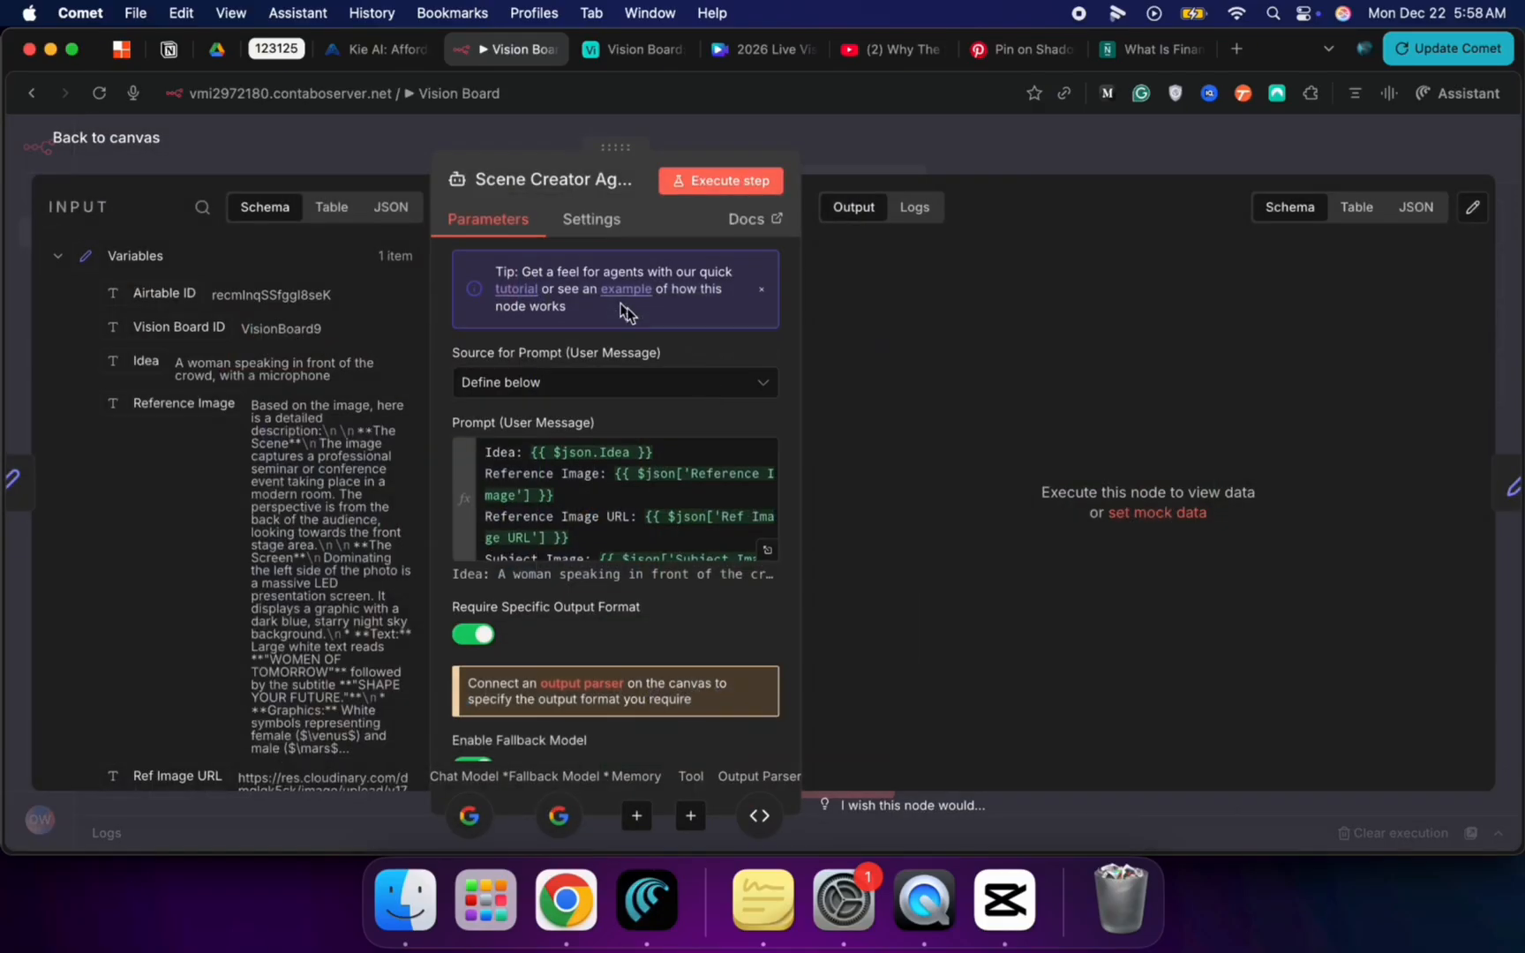
pyautogui.click(768, 554)
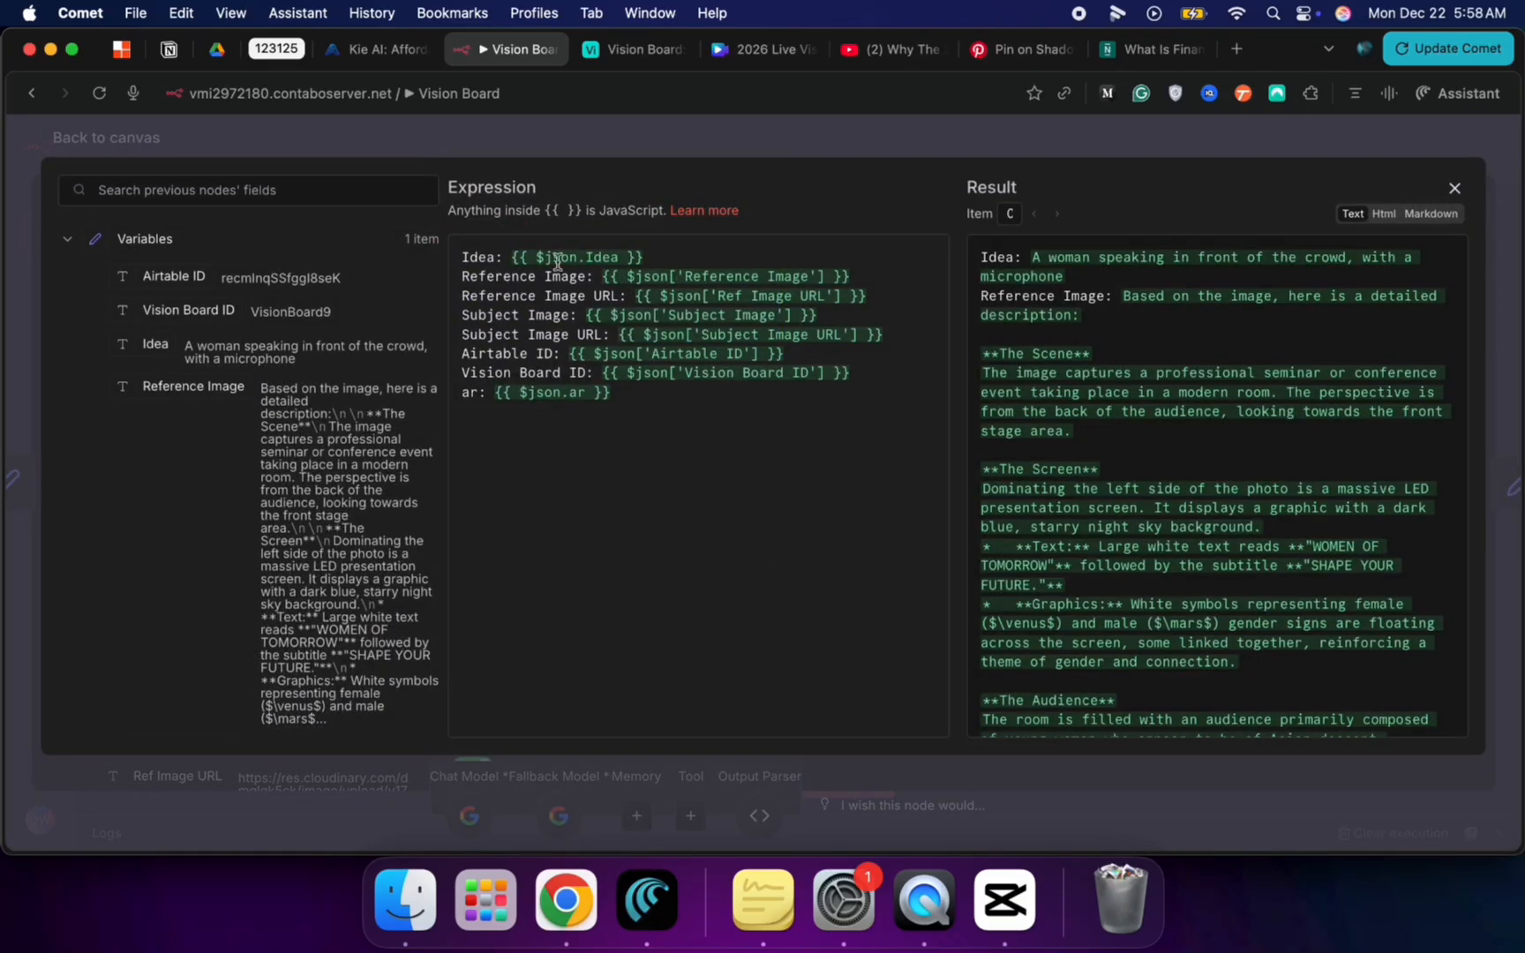
pyautogui.moveTo(460, 255); pyautogui.dragTo(739, 406)
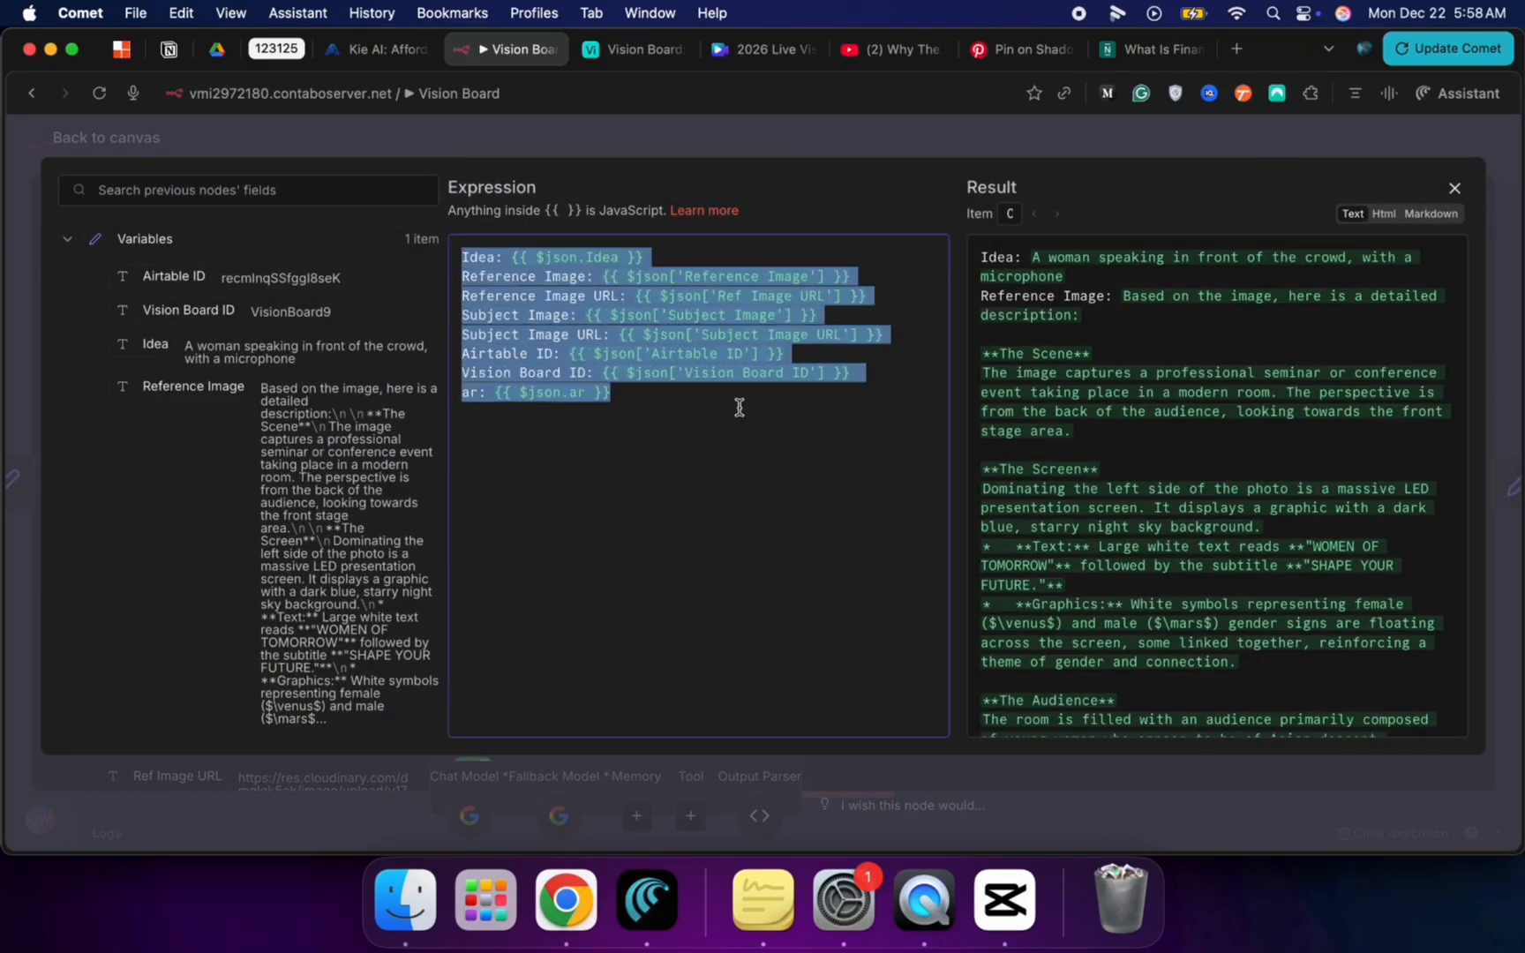
pyautogui.click(740, 406)
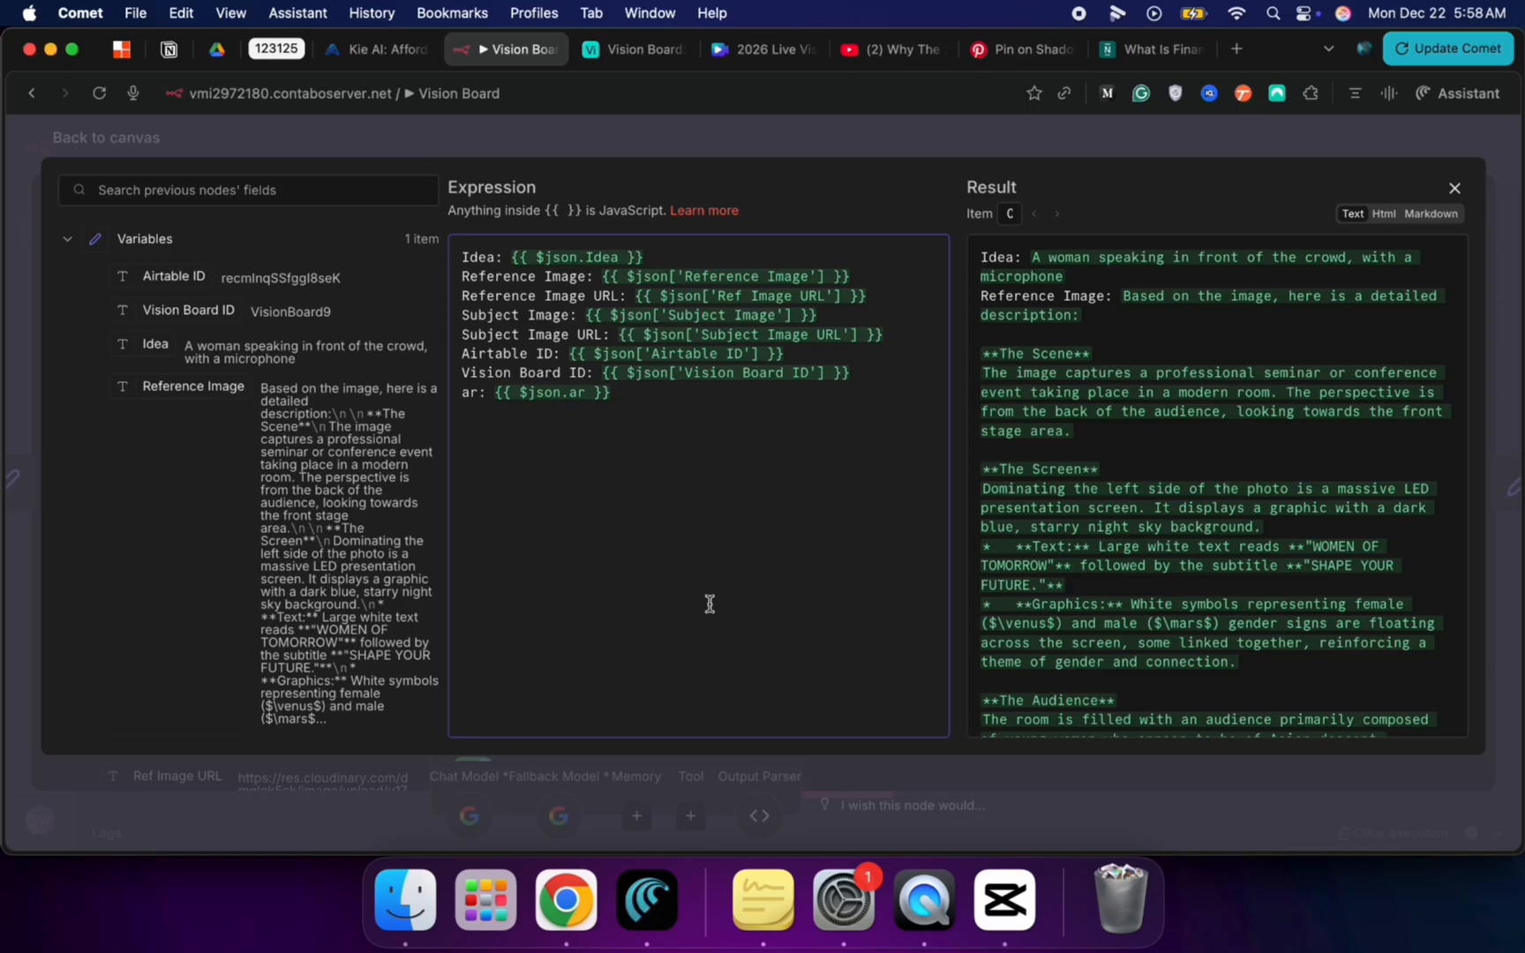
pyautogui.click(129, 139)
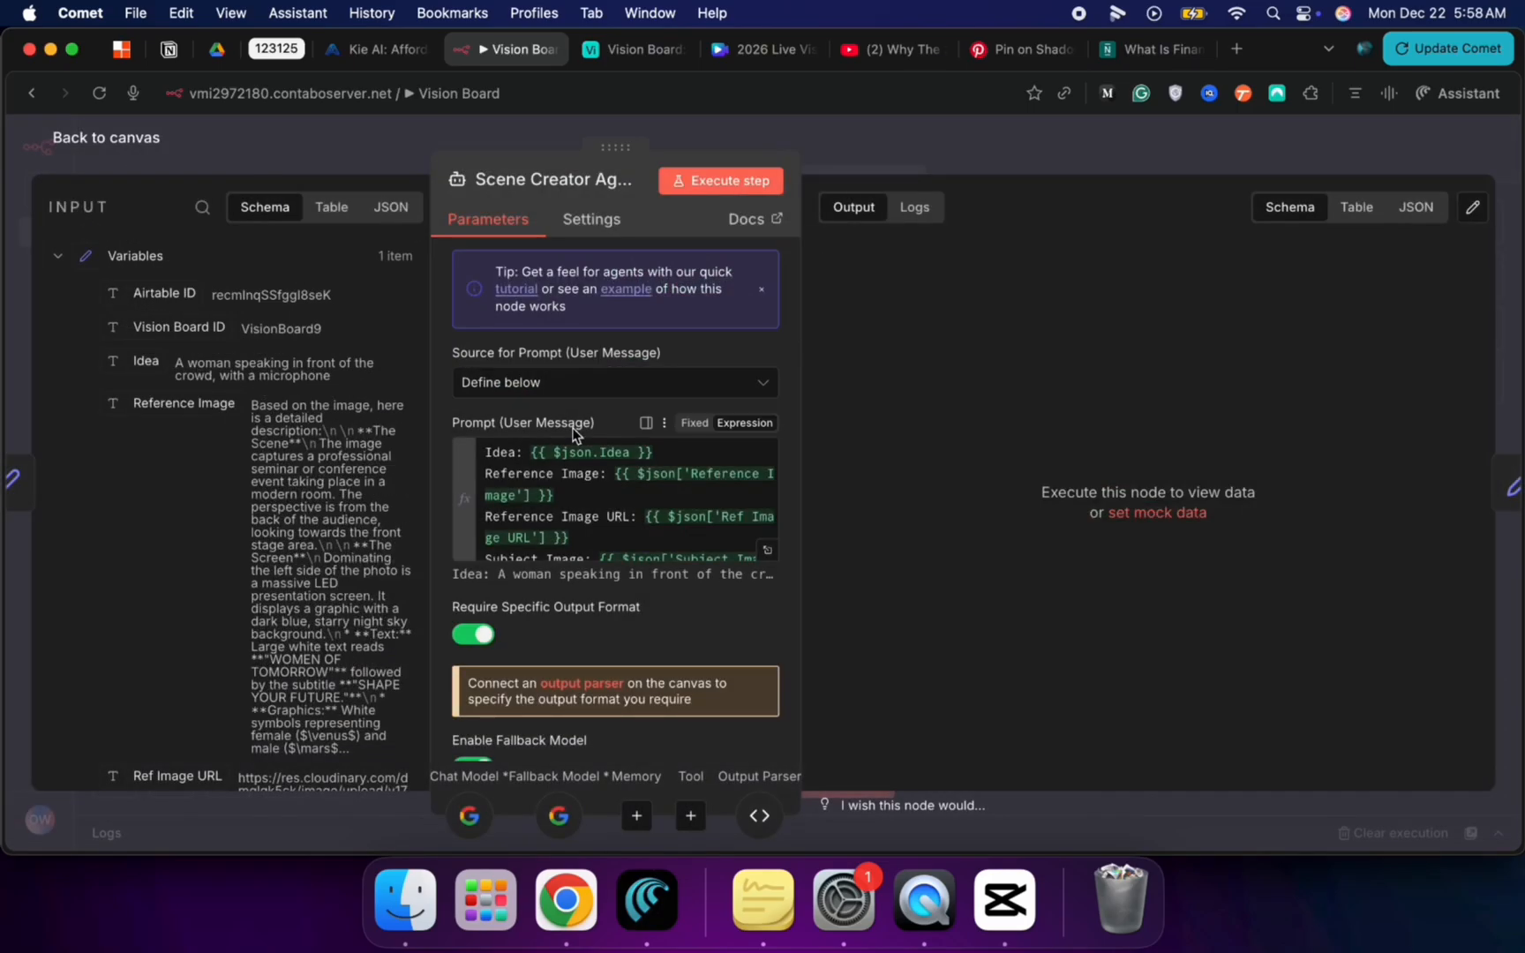
# Step: Enlarge and read the Scene Creator Agent's system message, return to the canvas and execute the agent
pyautogui.scroll(-10, 585, 503)
pyautogui.scroll(-3, 730, 662)
pyautogui.moveTo(772, 736); pyautogui.dragTo(772, 917)
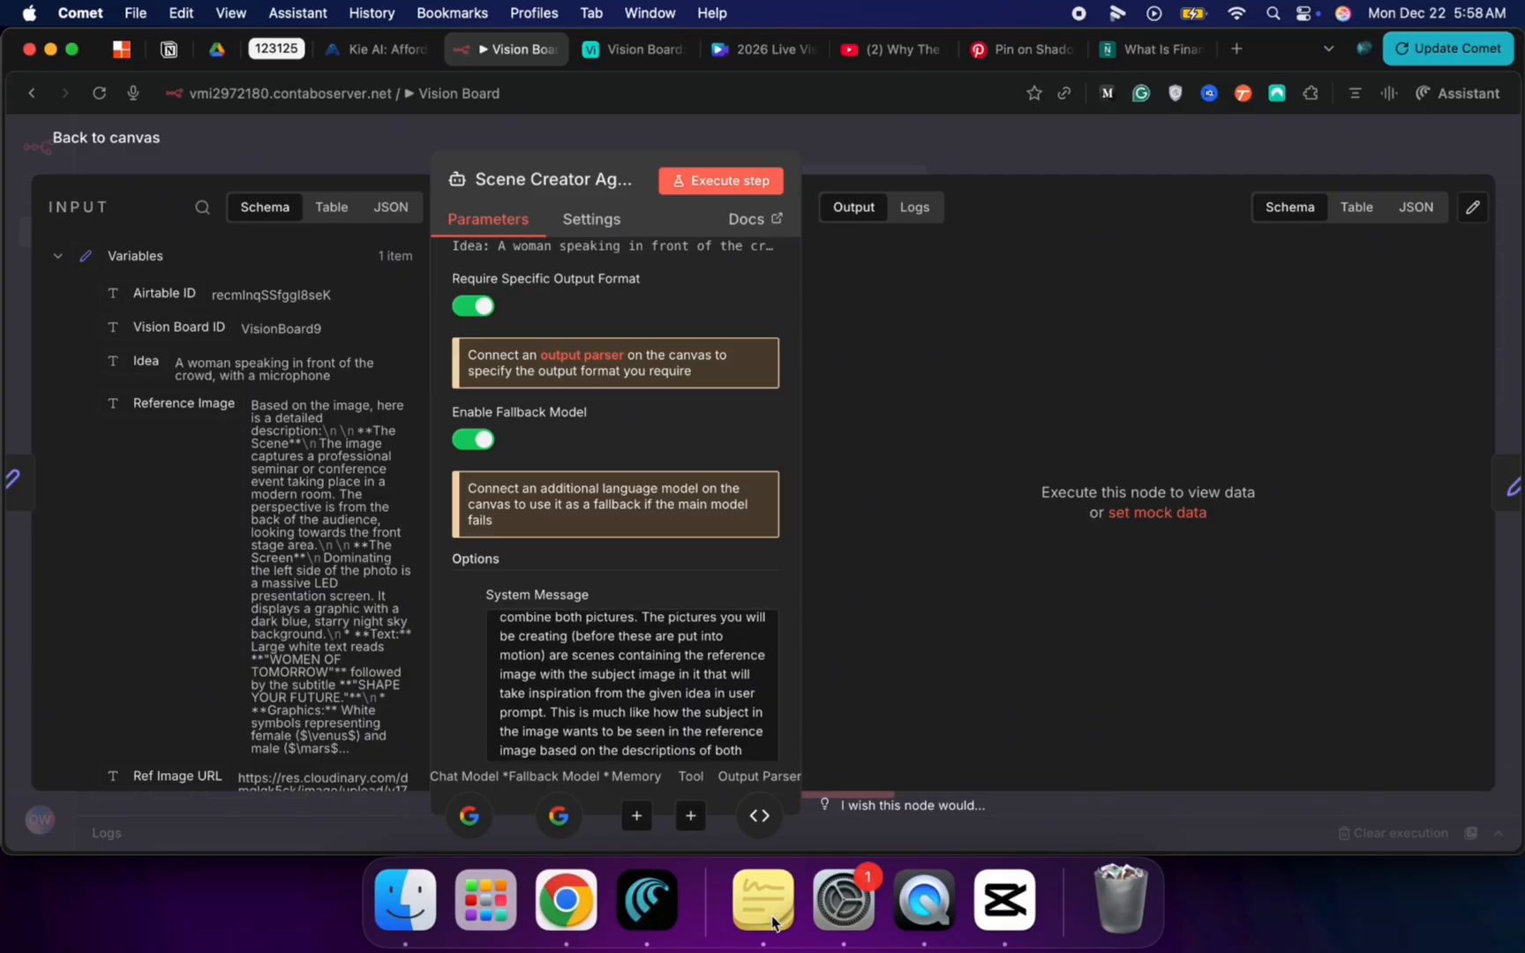
pyautogui.scroll(-5, 772, 684)
pyautogui.scroll(3, 685, 467)
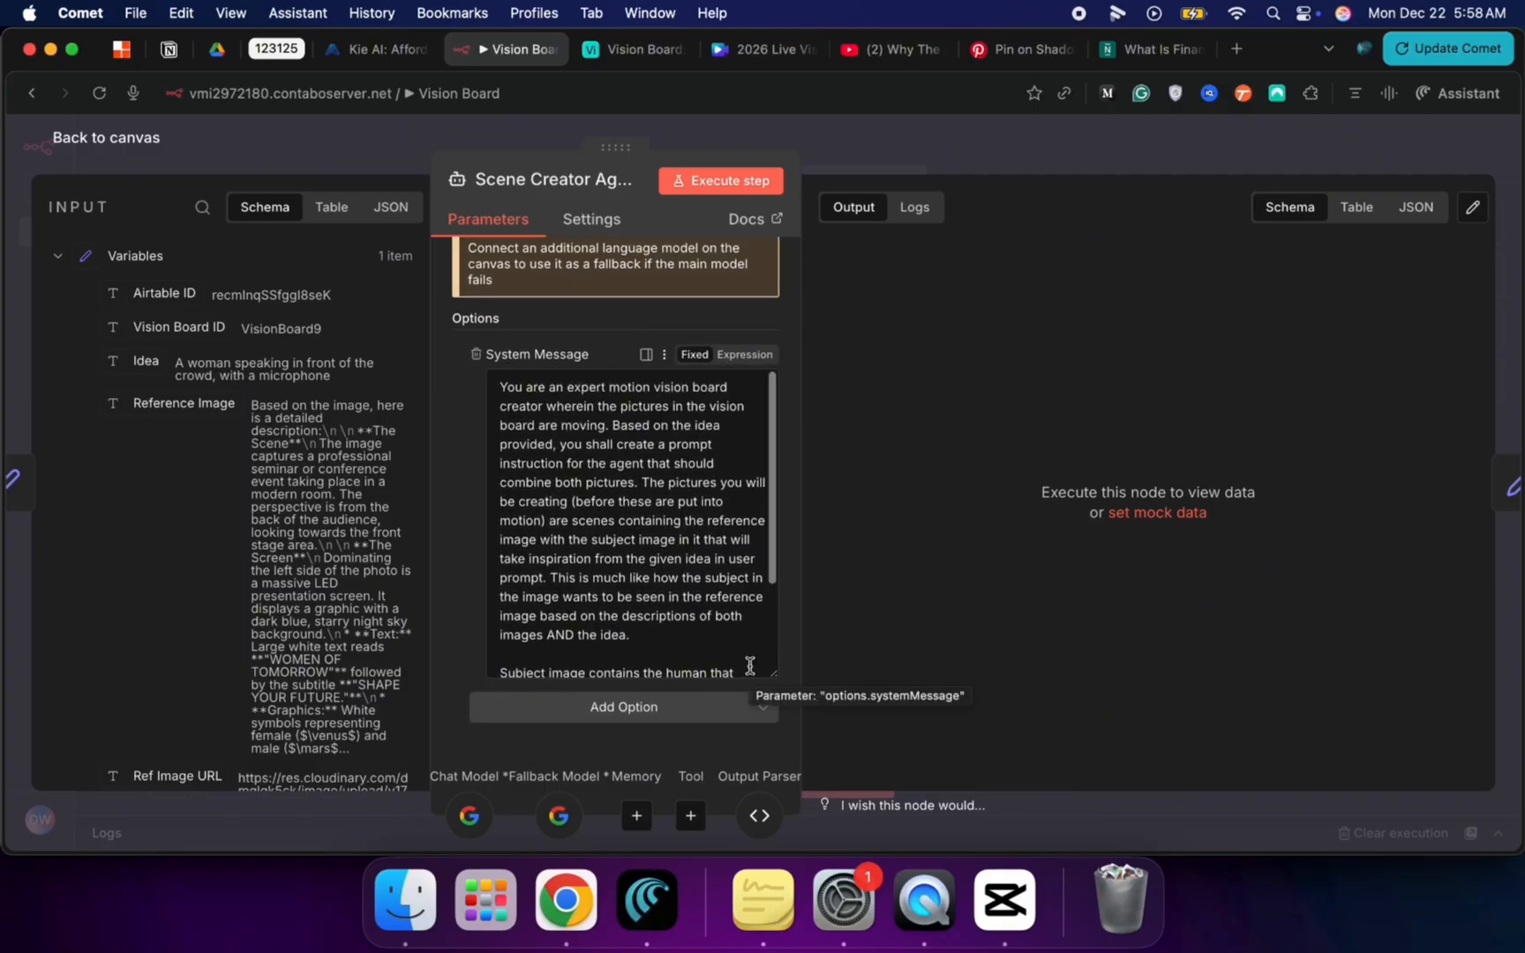
pyautogui.scroll(-2, 750, 665)
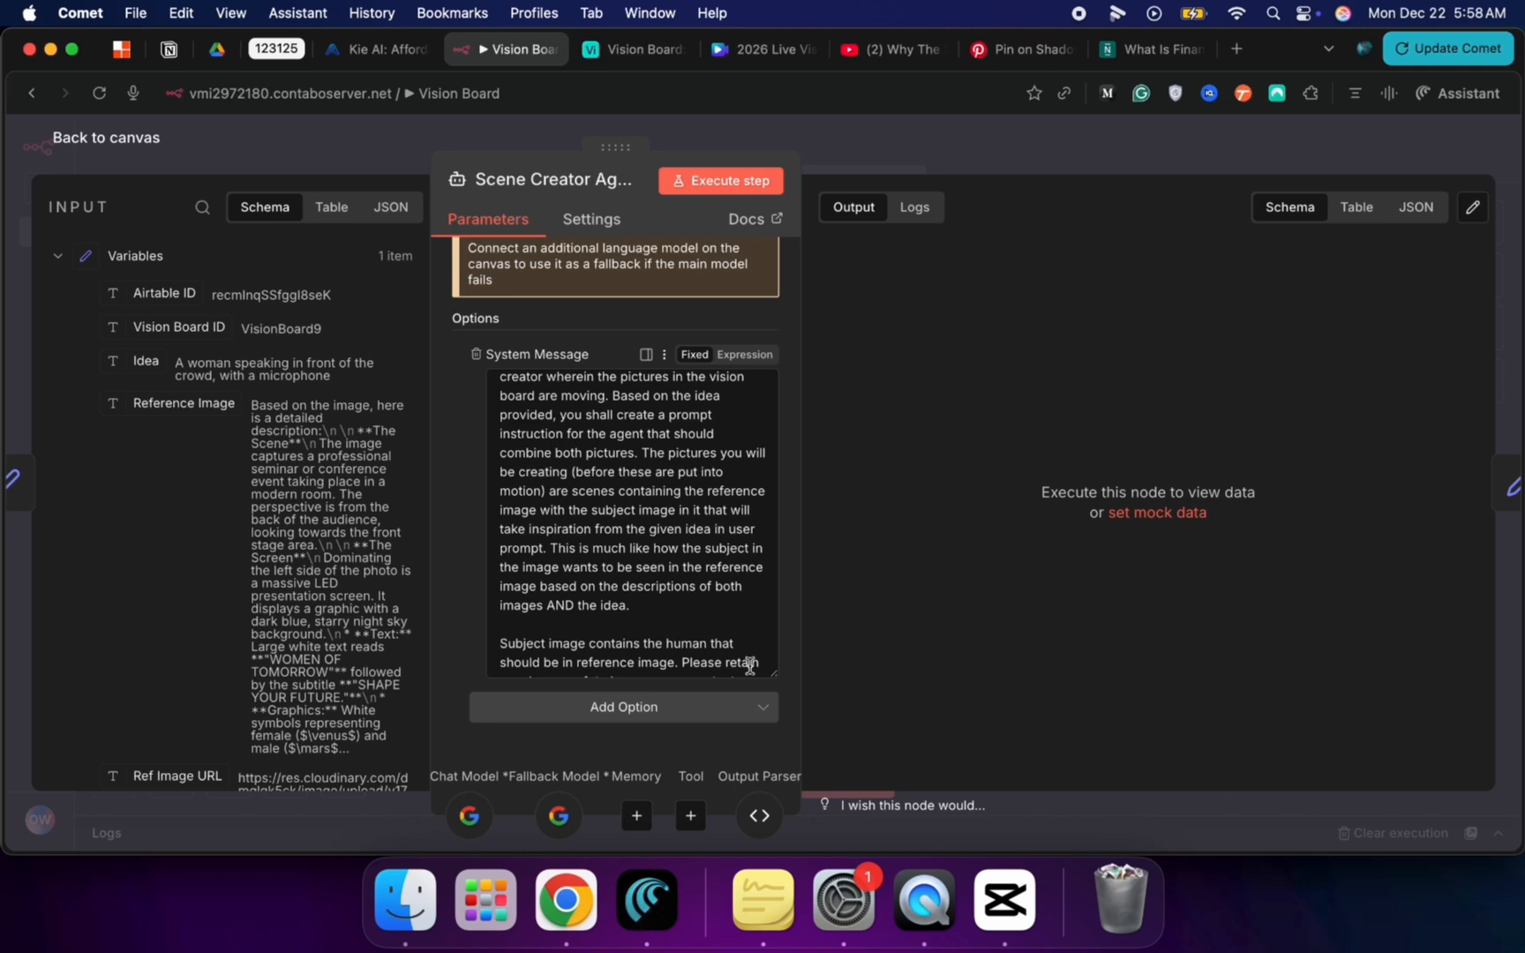
pyautogui.scroll(-3, 750, 665)
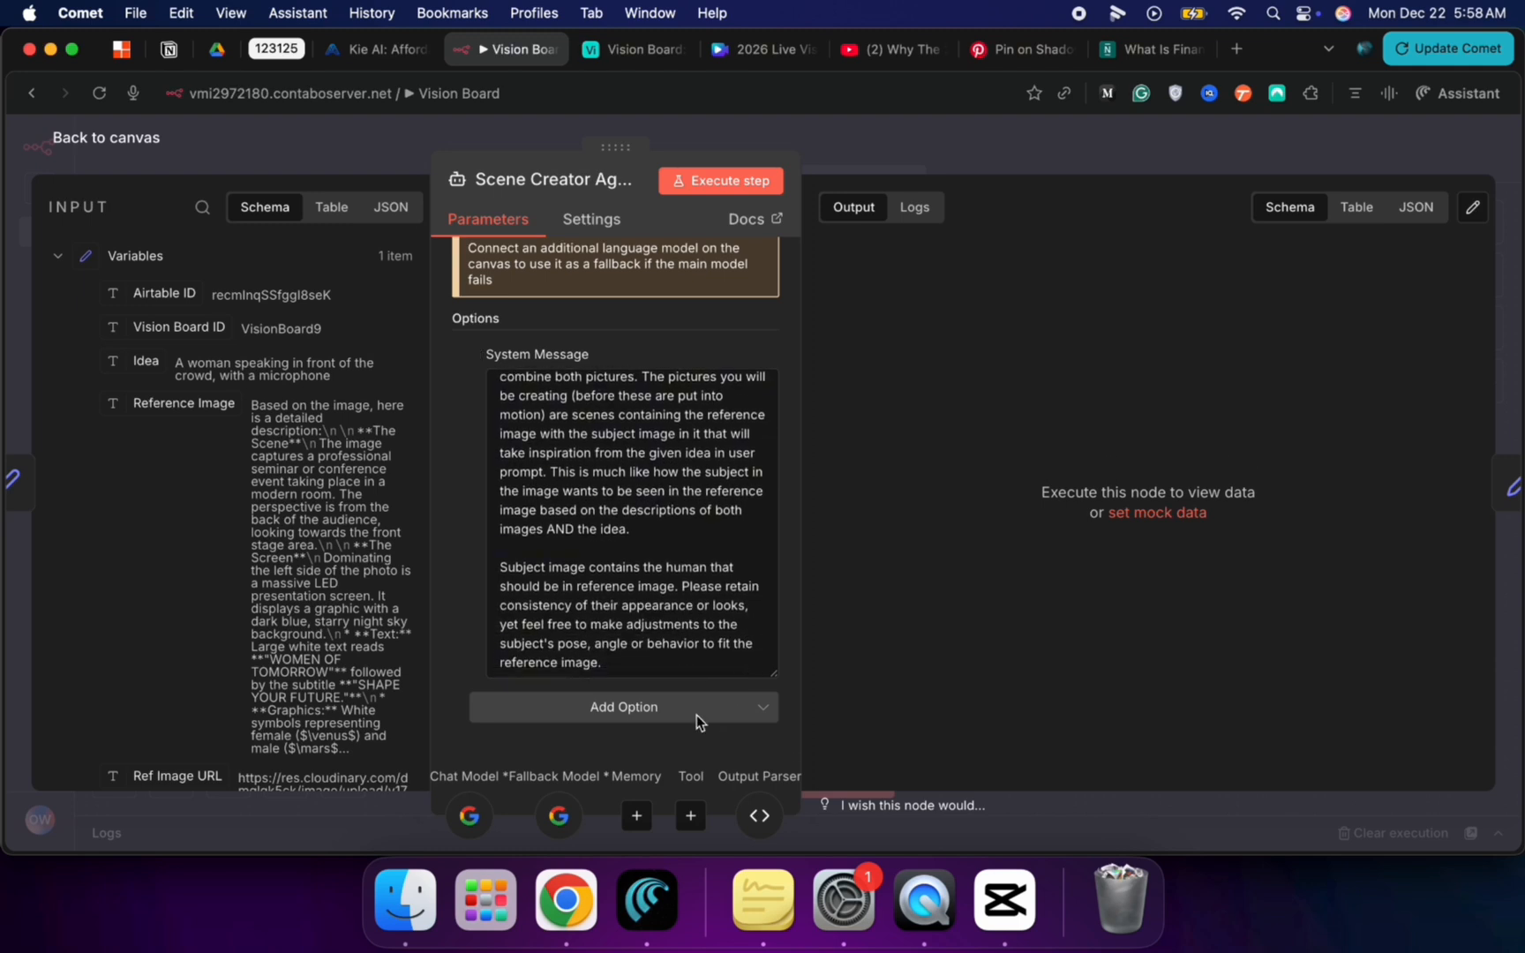
pyautogui.click(141, 144)
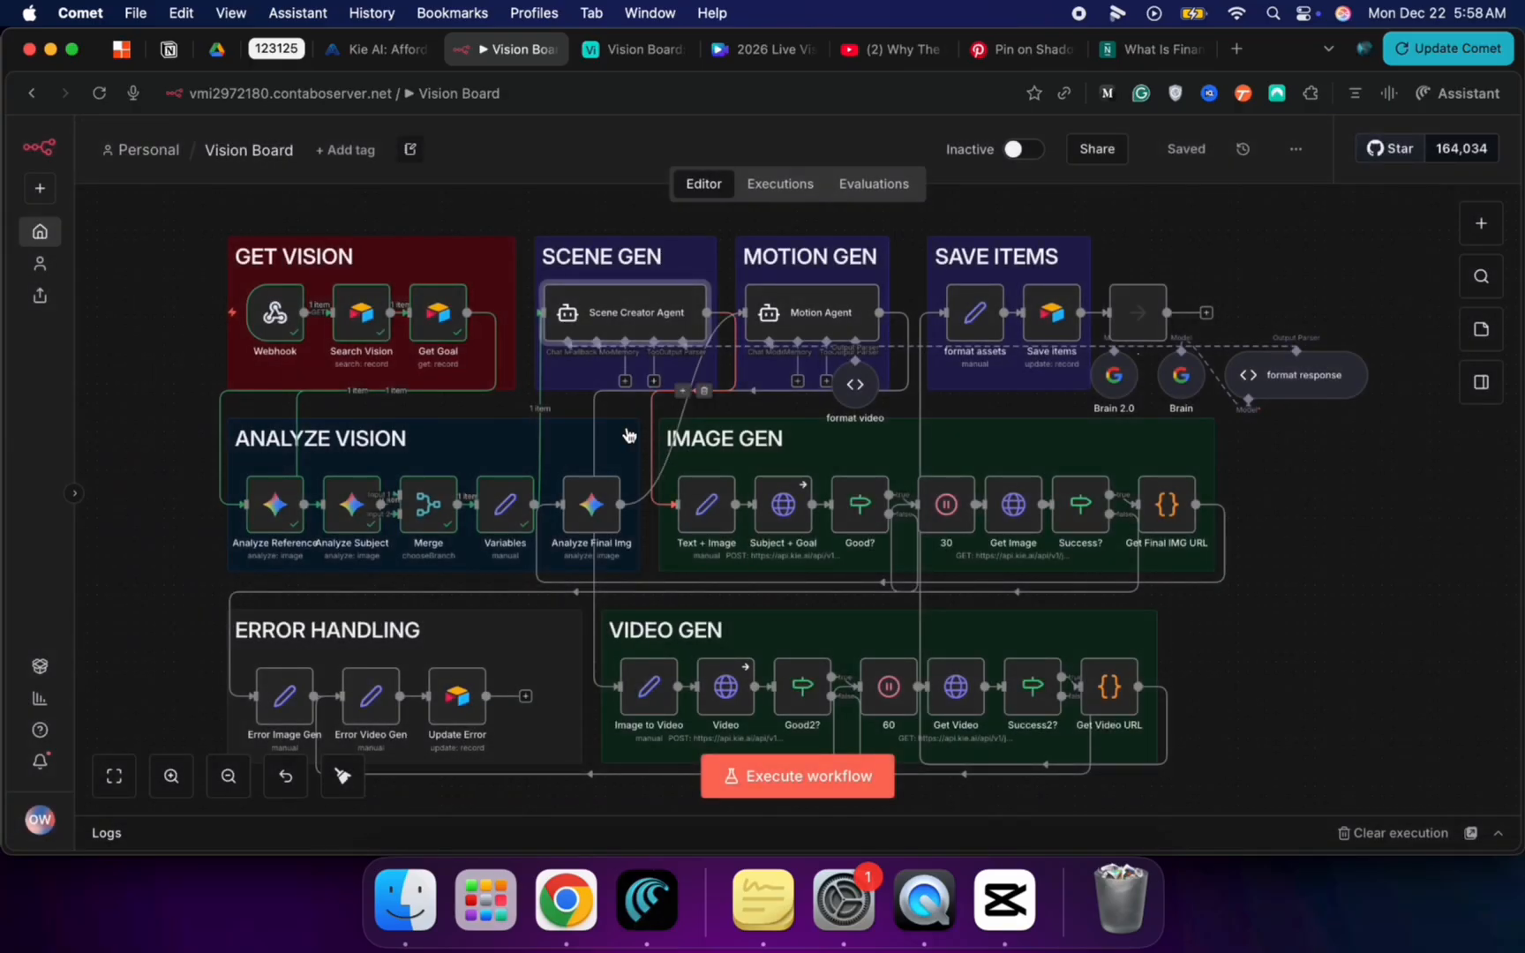
pyautogui.press('super+Return')
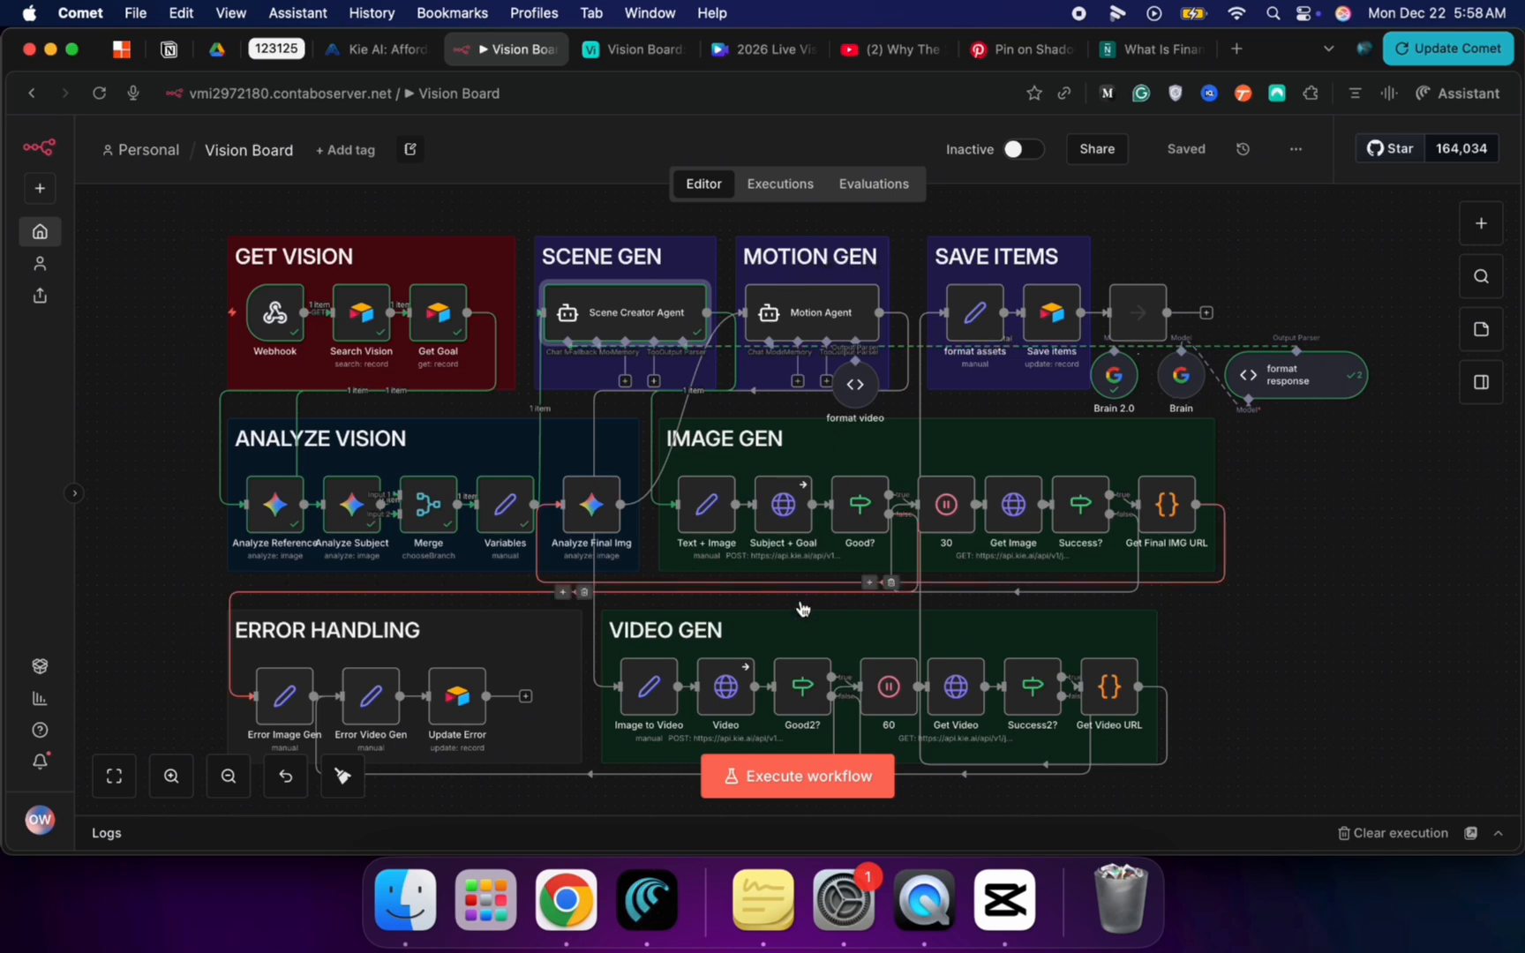
# Step: Execute the Text + Image node and review its mapped fields and output before returning to the canvas
pyautogui.click(712, 521)
pyautogui.doubleClick(711, 520)
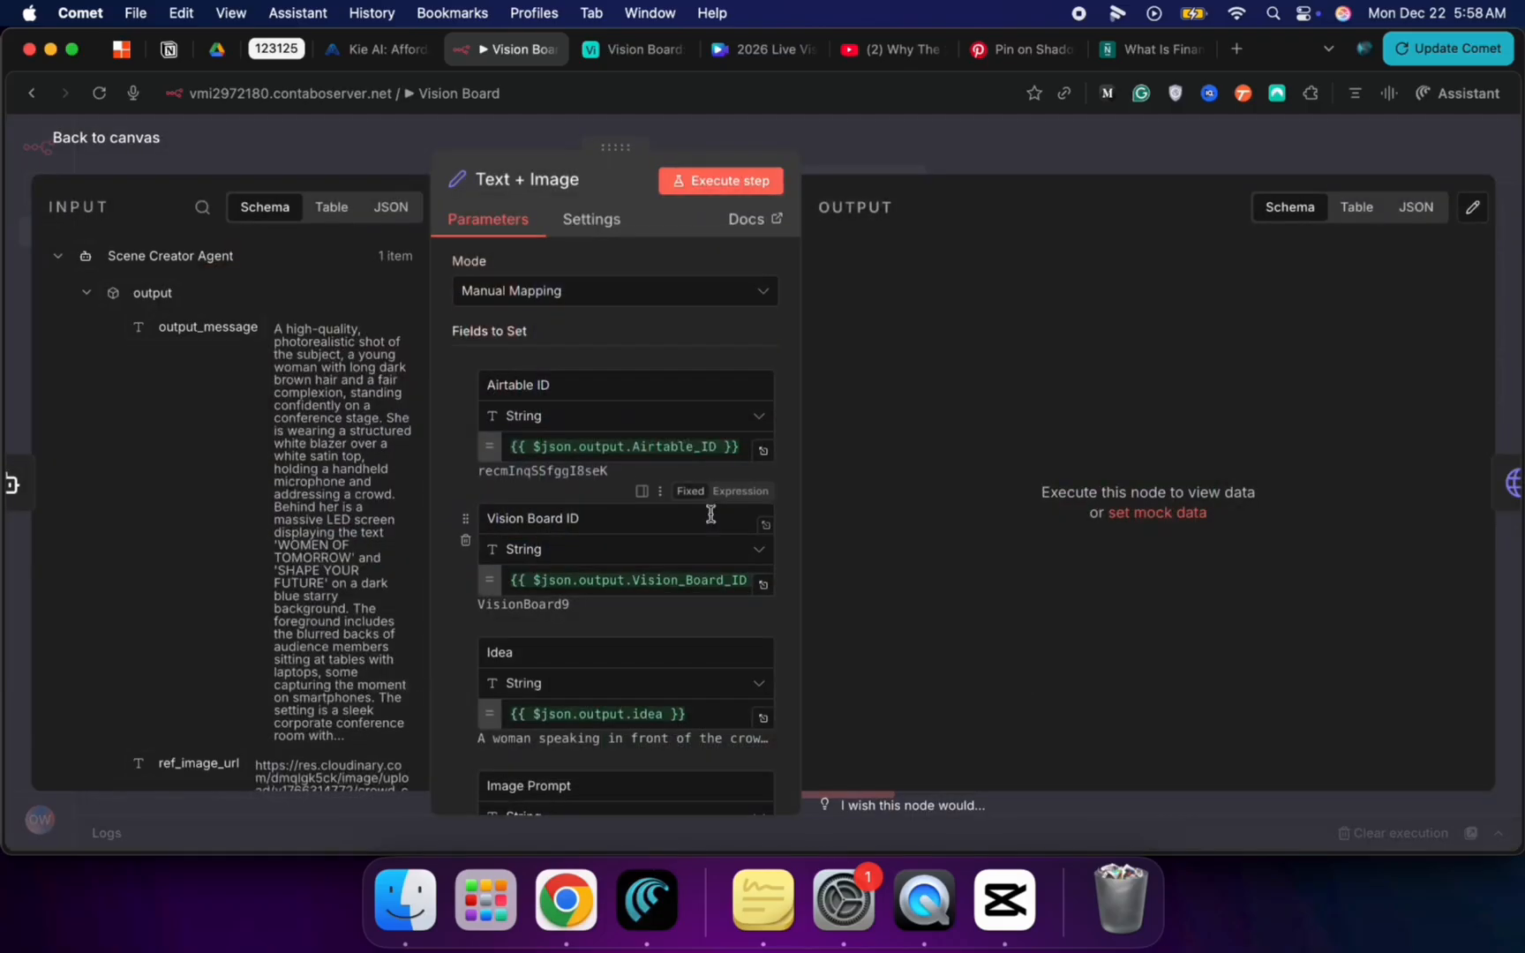
pyautogui.click(710, 186)
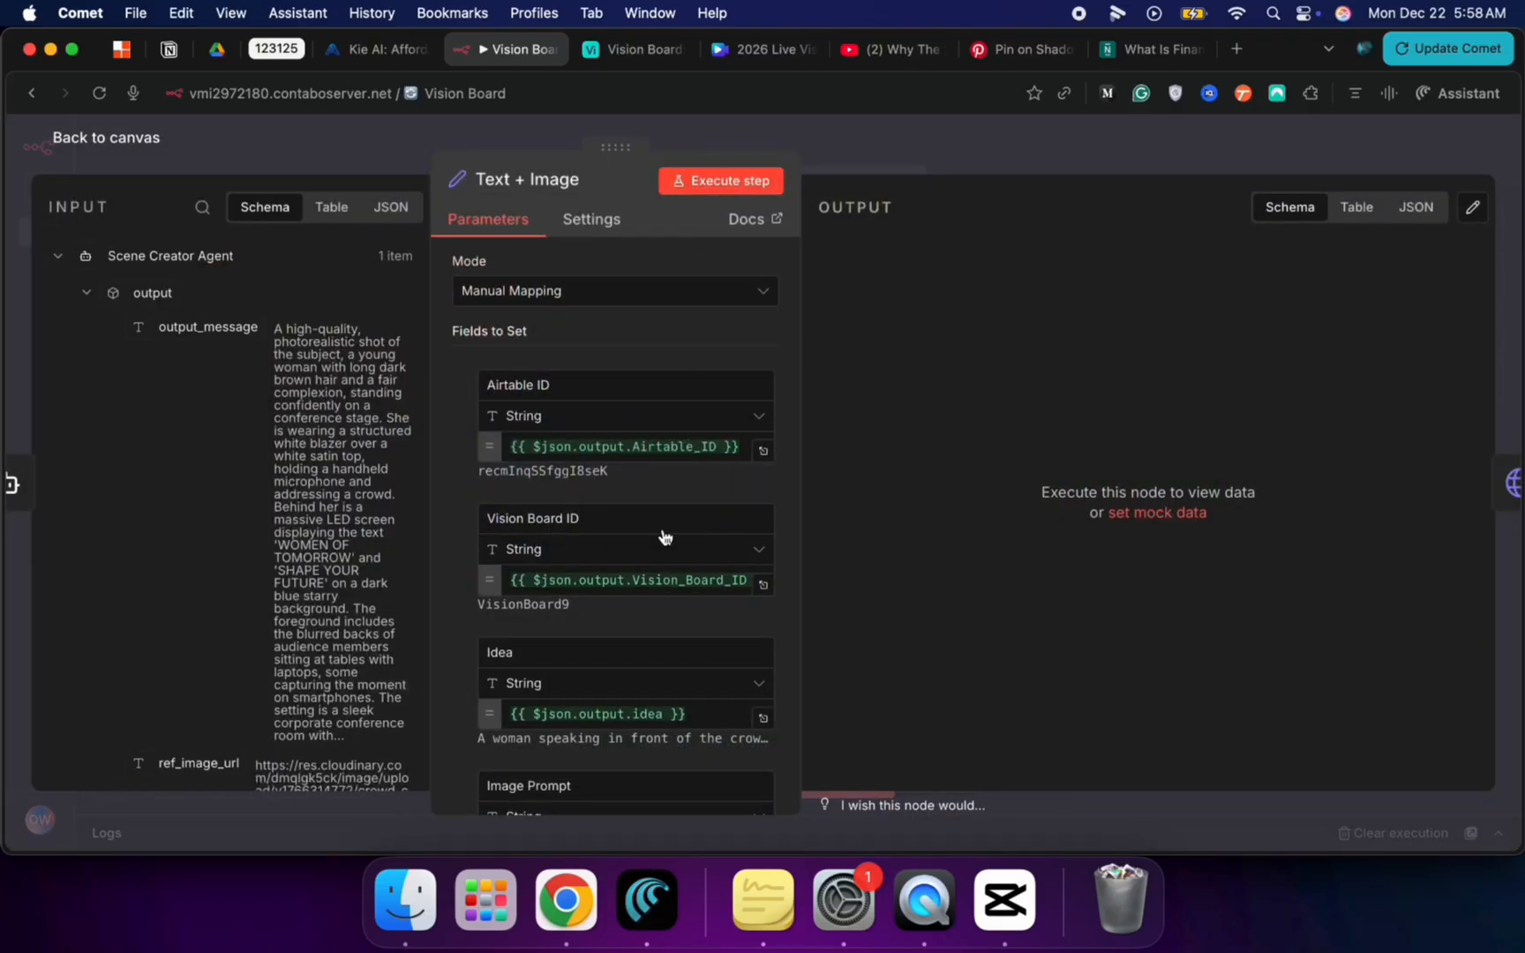
pyautogui.scroll(-8, 671, 530)
pyautogui.scroll(-3, 653, 608)
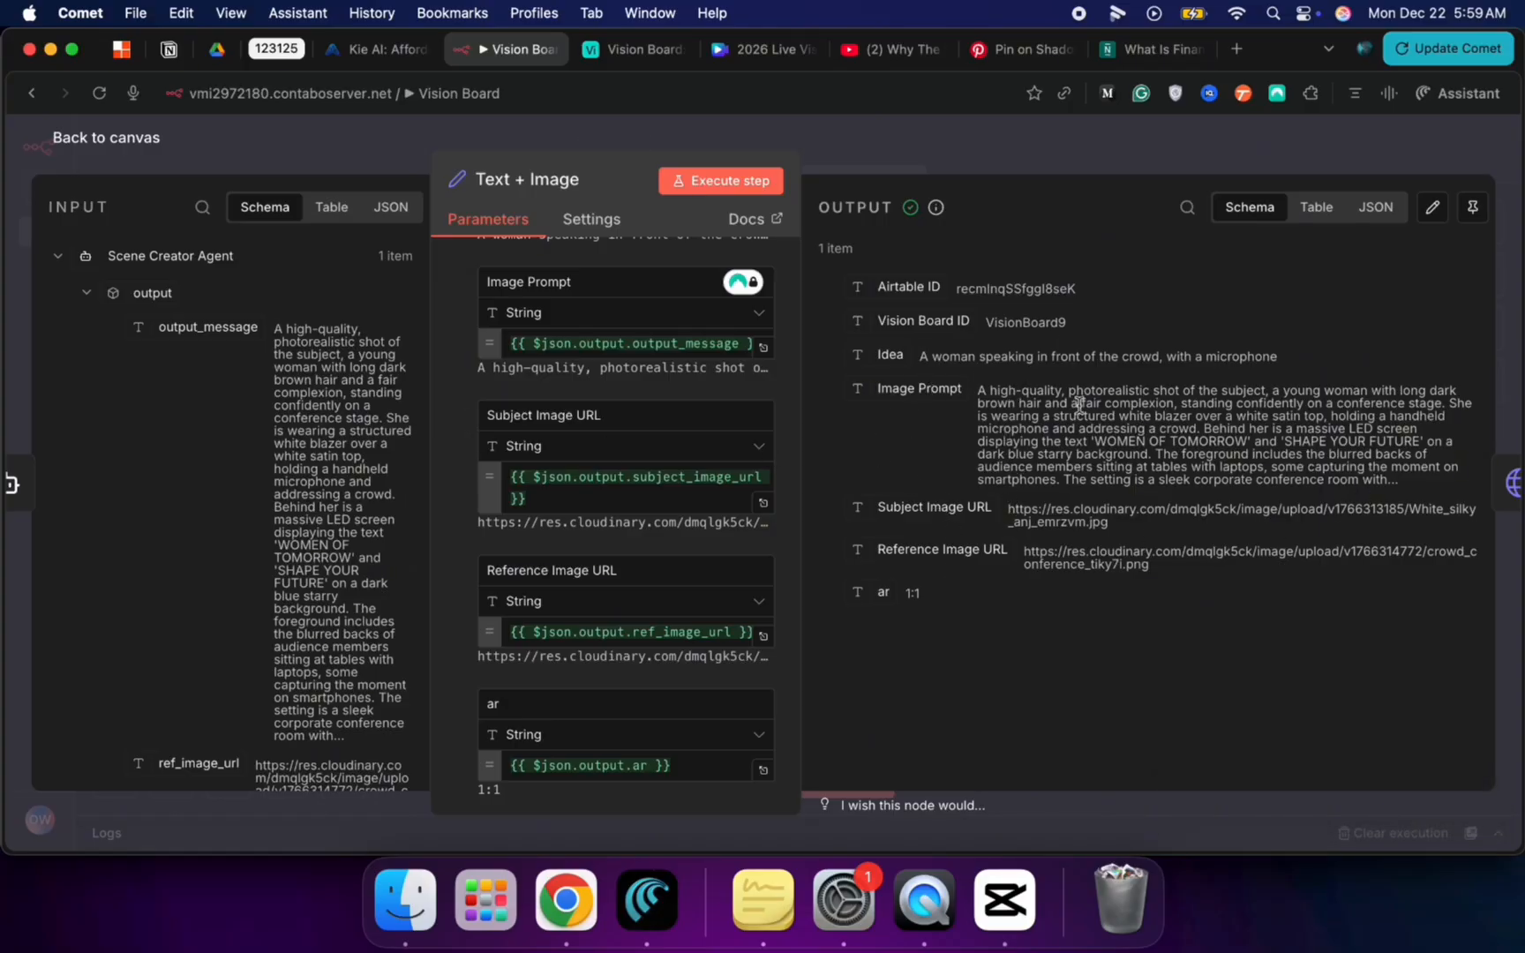
pyautogui.click(105, 137)
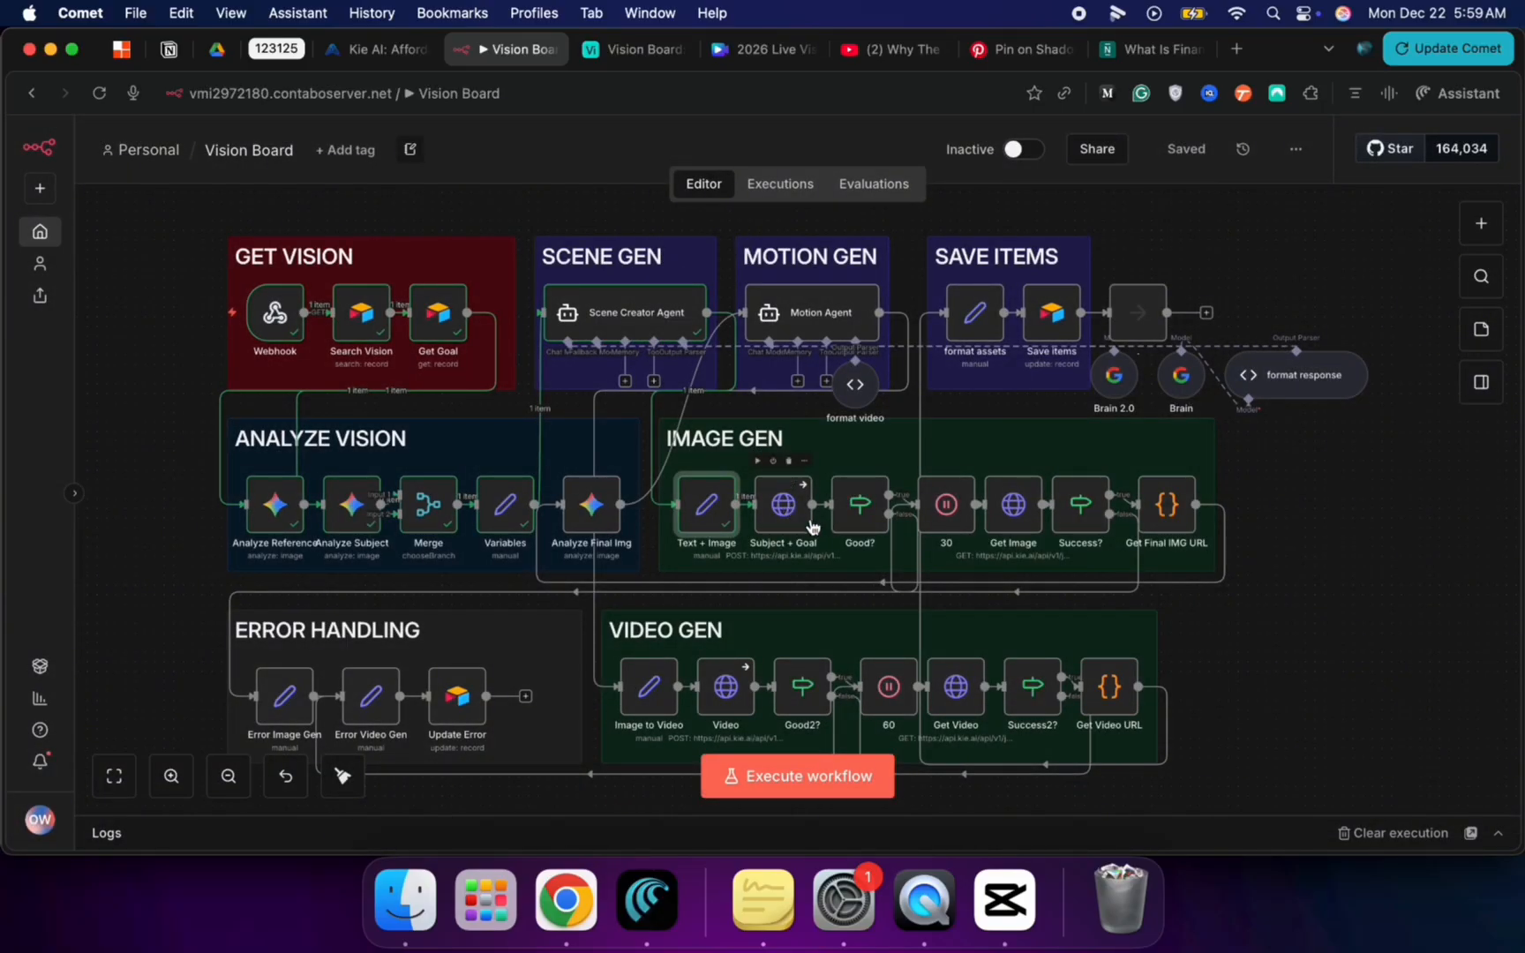
# Step: Execute the Subject + Goal request and check the createTask response in its output
pyautogui.click(758, 462)
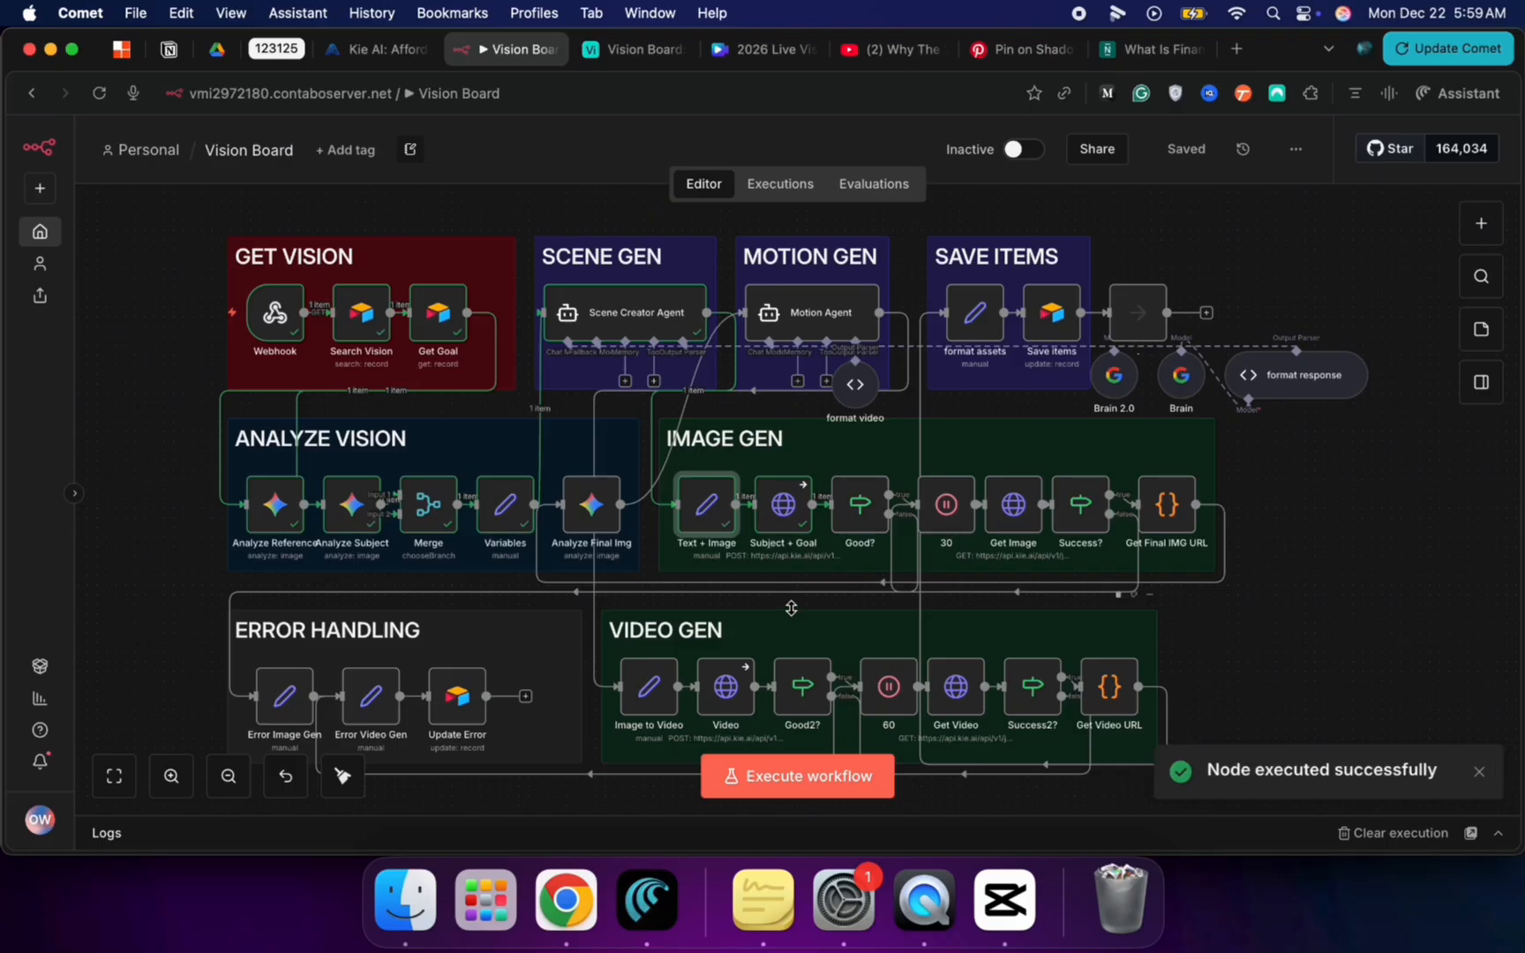
pyautogui.doubleClick(801, 526)
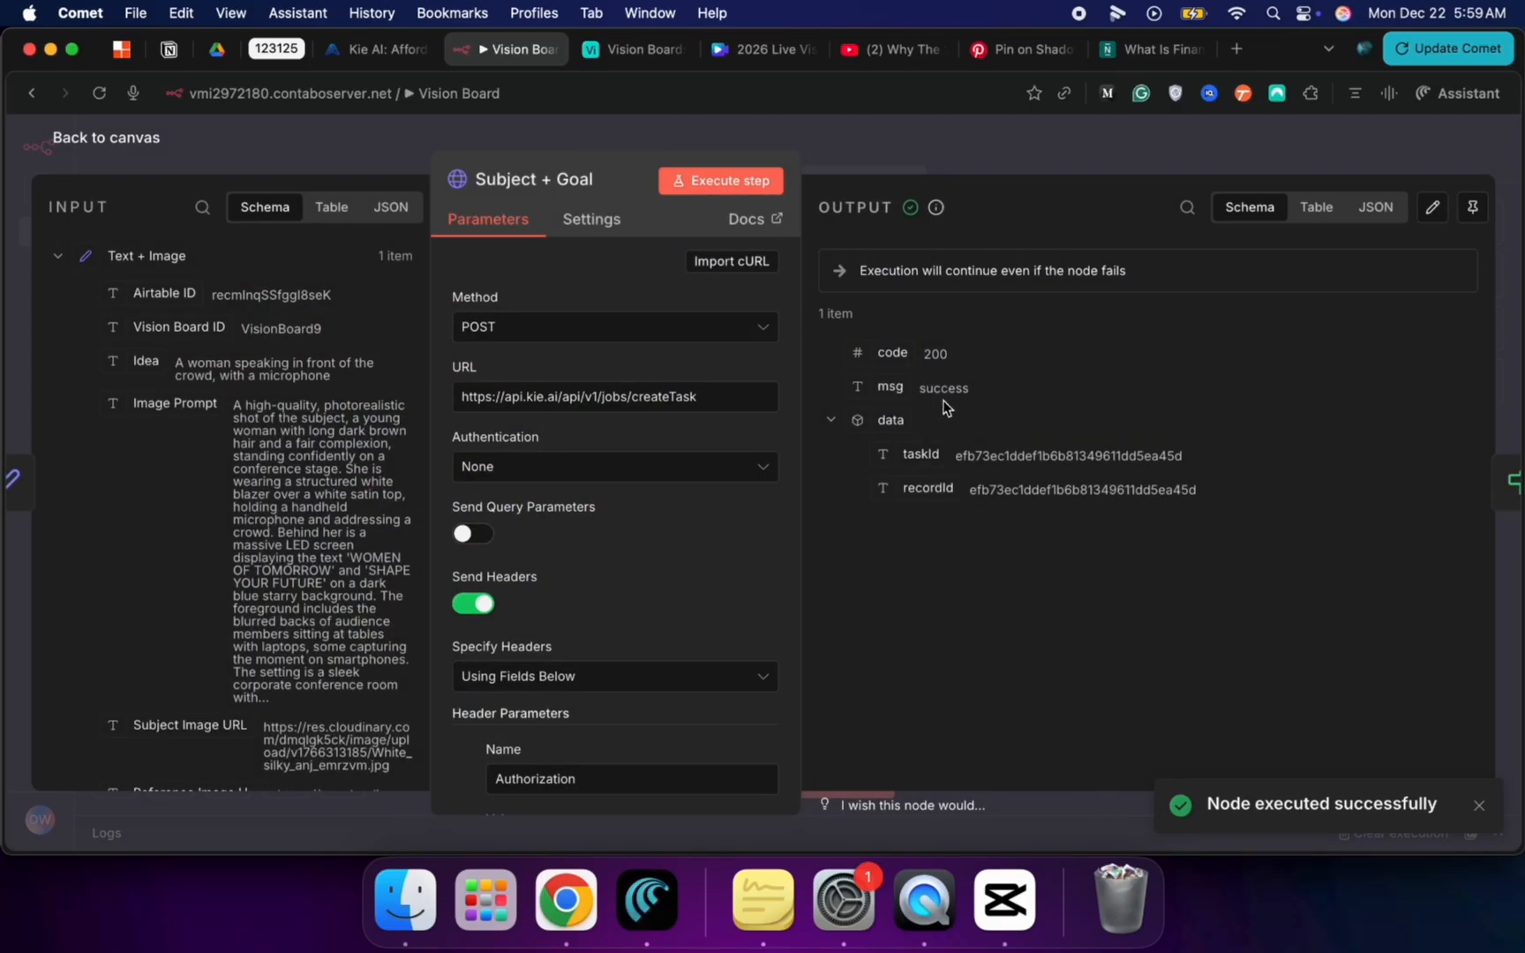
pyautogui.click(146, 145)
# Step: Execute the Good? condition node in the image generation section and check which branch receives the item
pyautogui.doubleClick(860, 505)
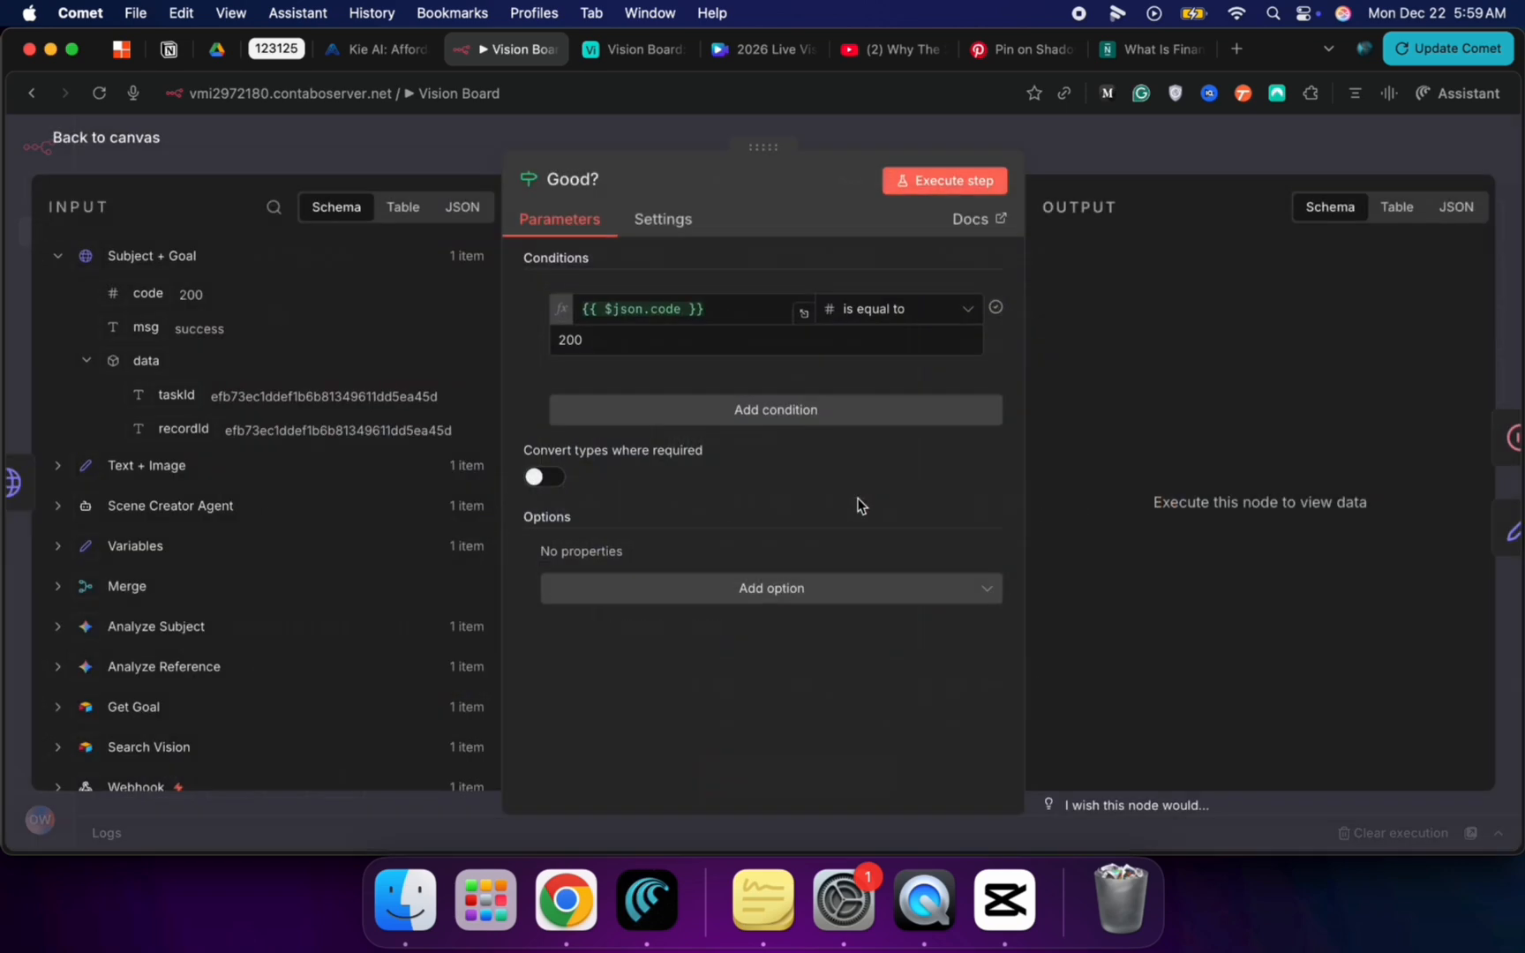
pyautogui.click(942, 181)
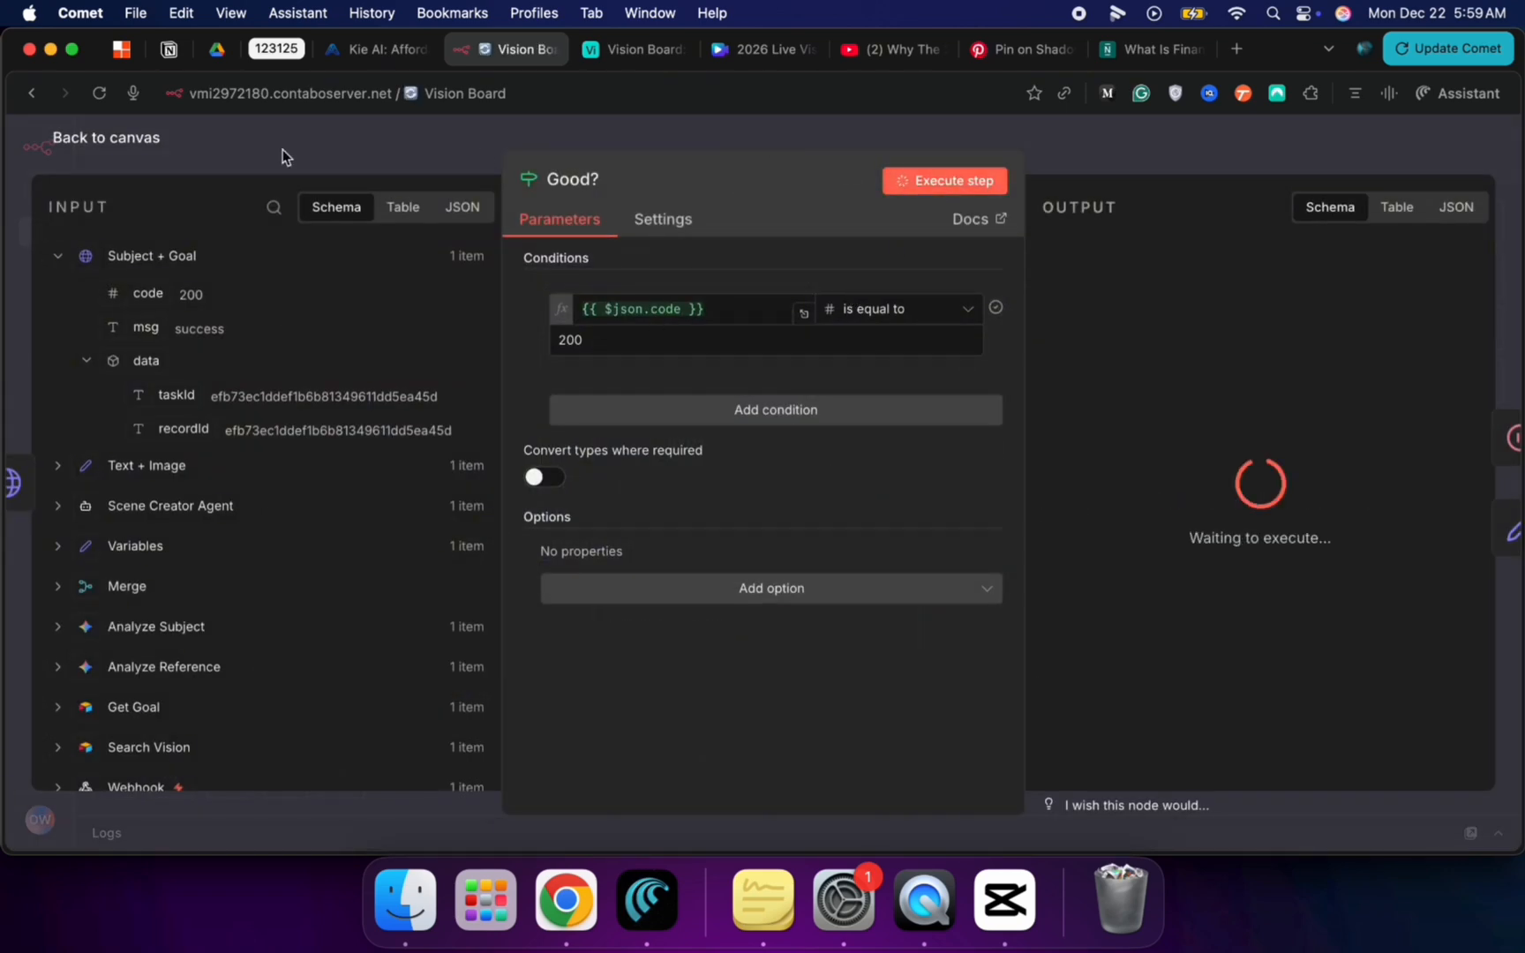
pyautogui.click(151, 139)
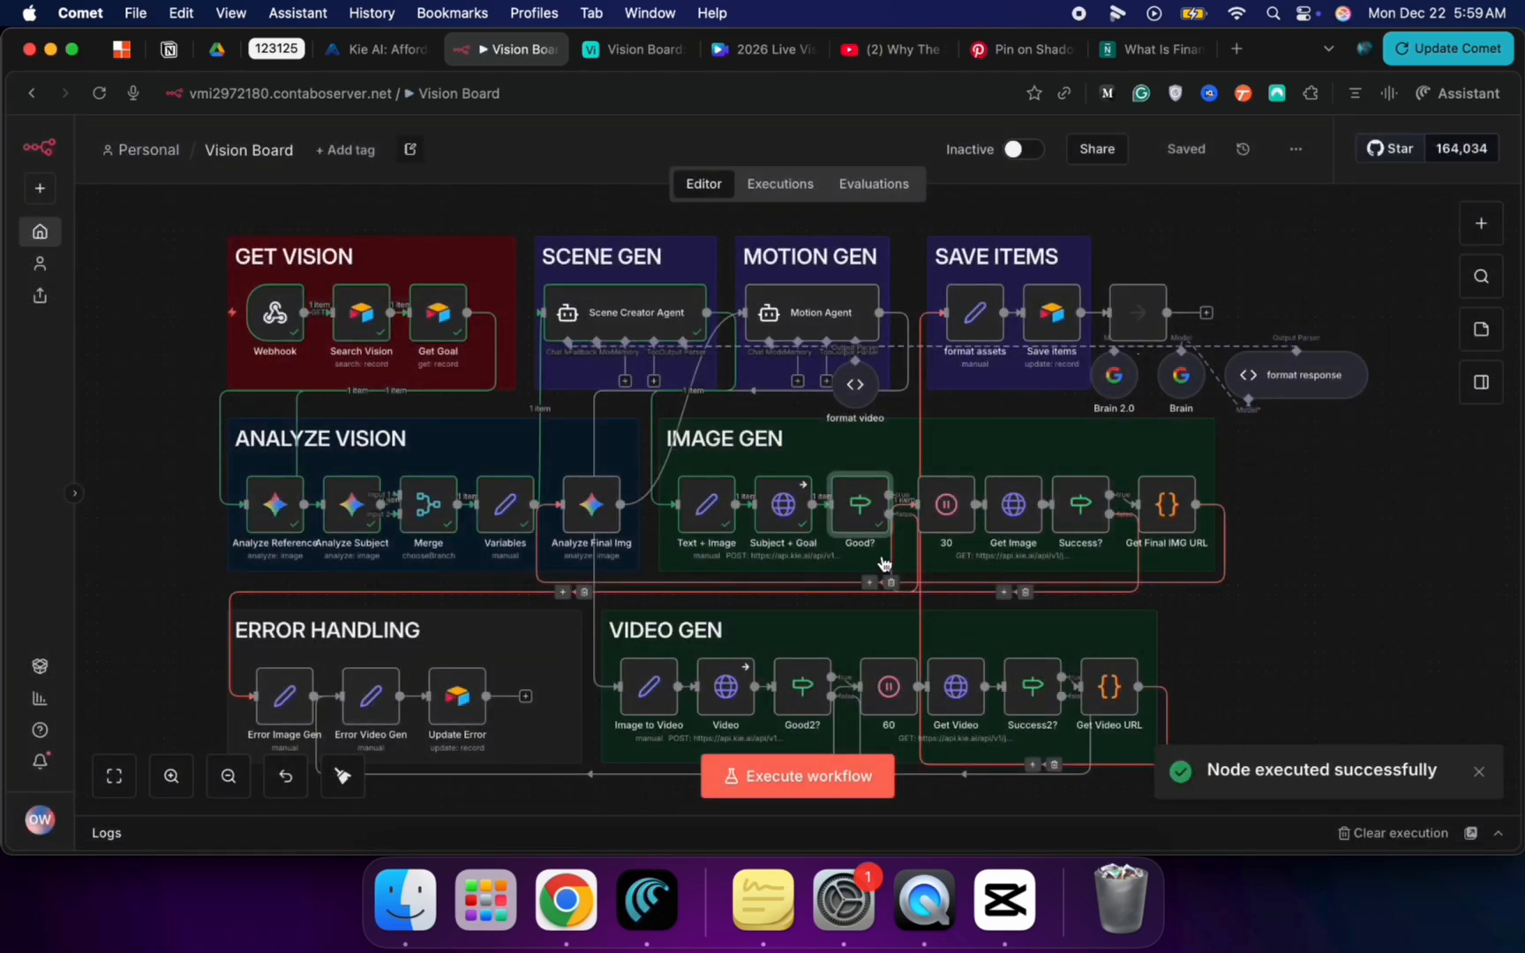
pyautogui.doubleClick(847, 488)
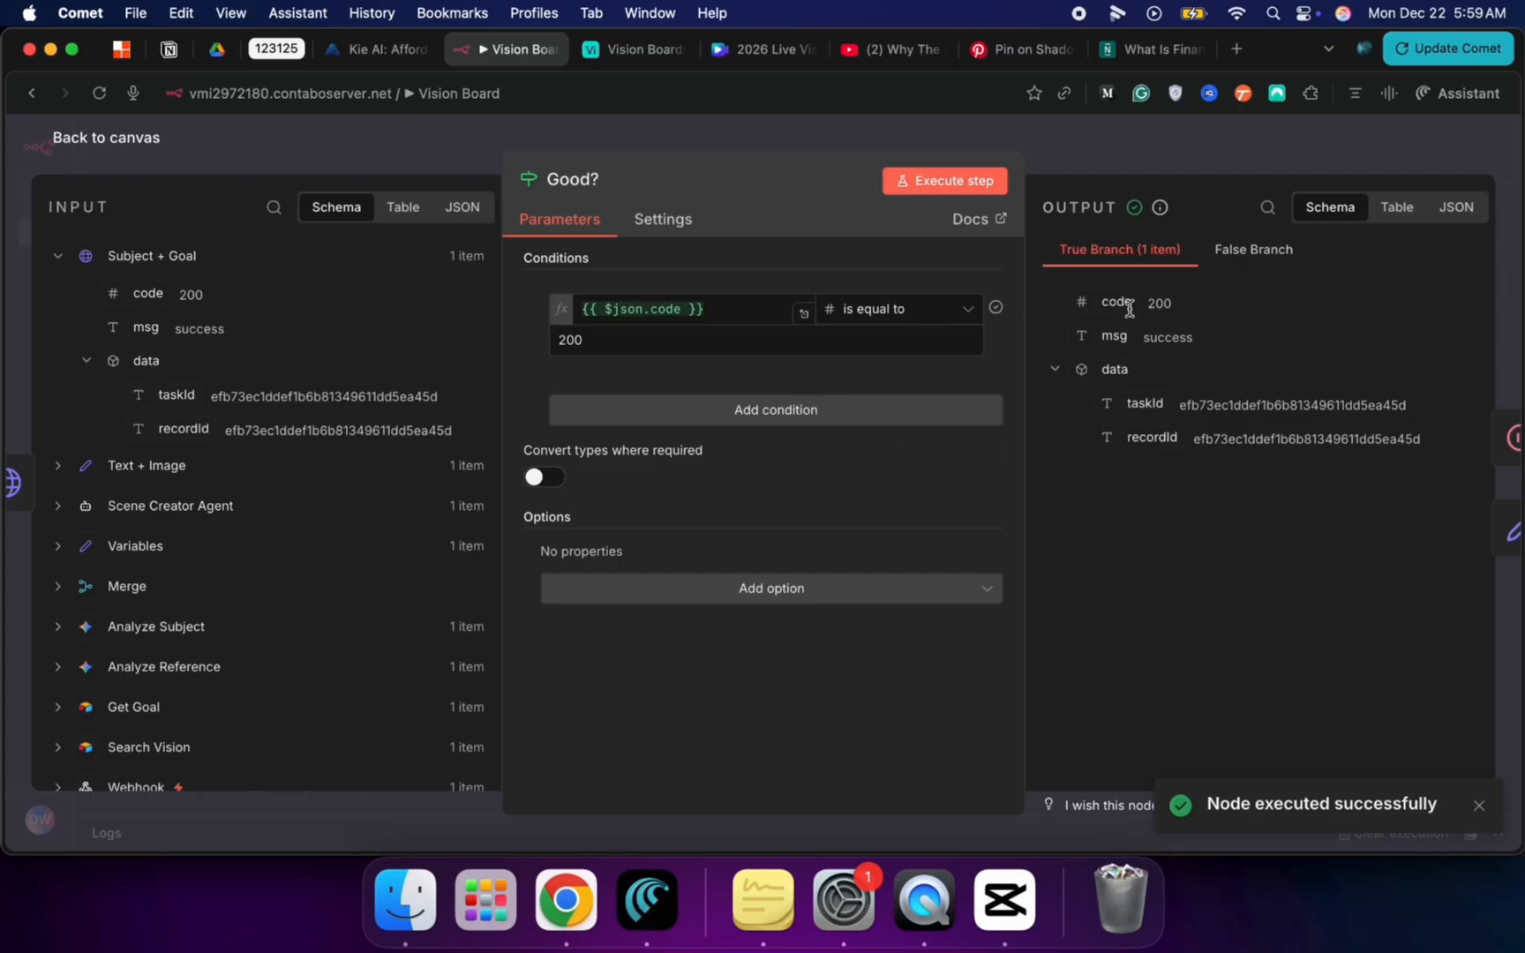
pyautogui.click(130, 141)
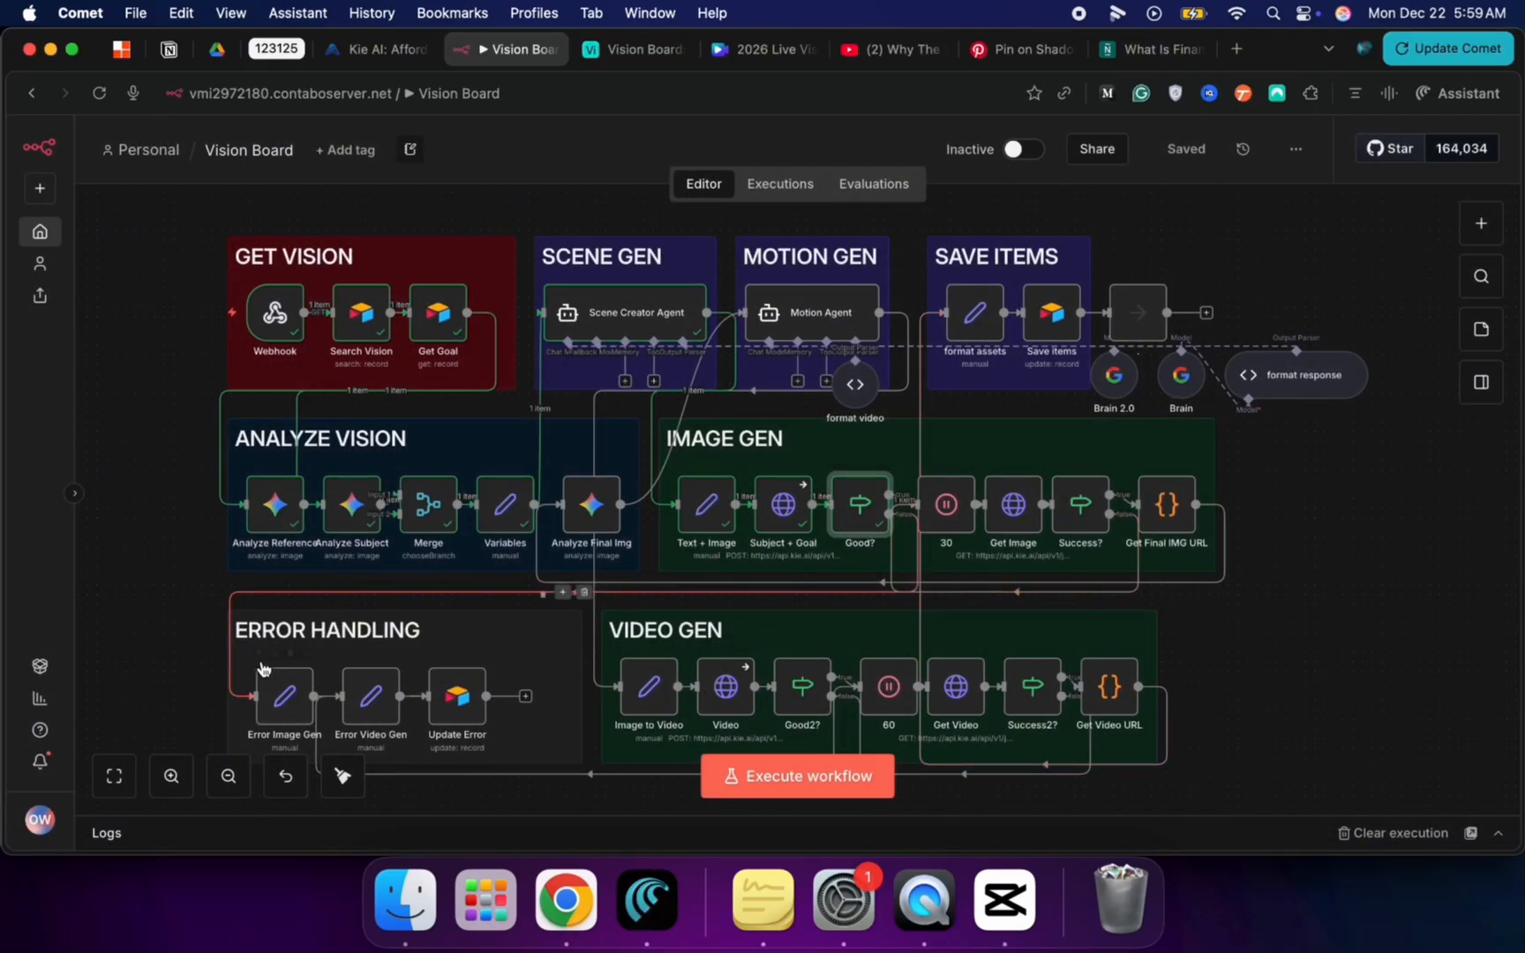
pyautogui.scroll(-2, 269, 675)
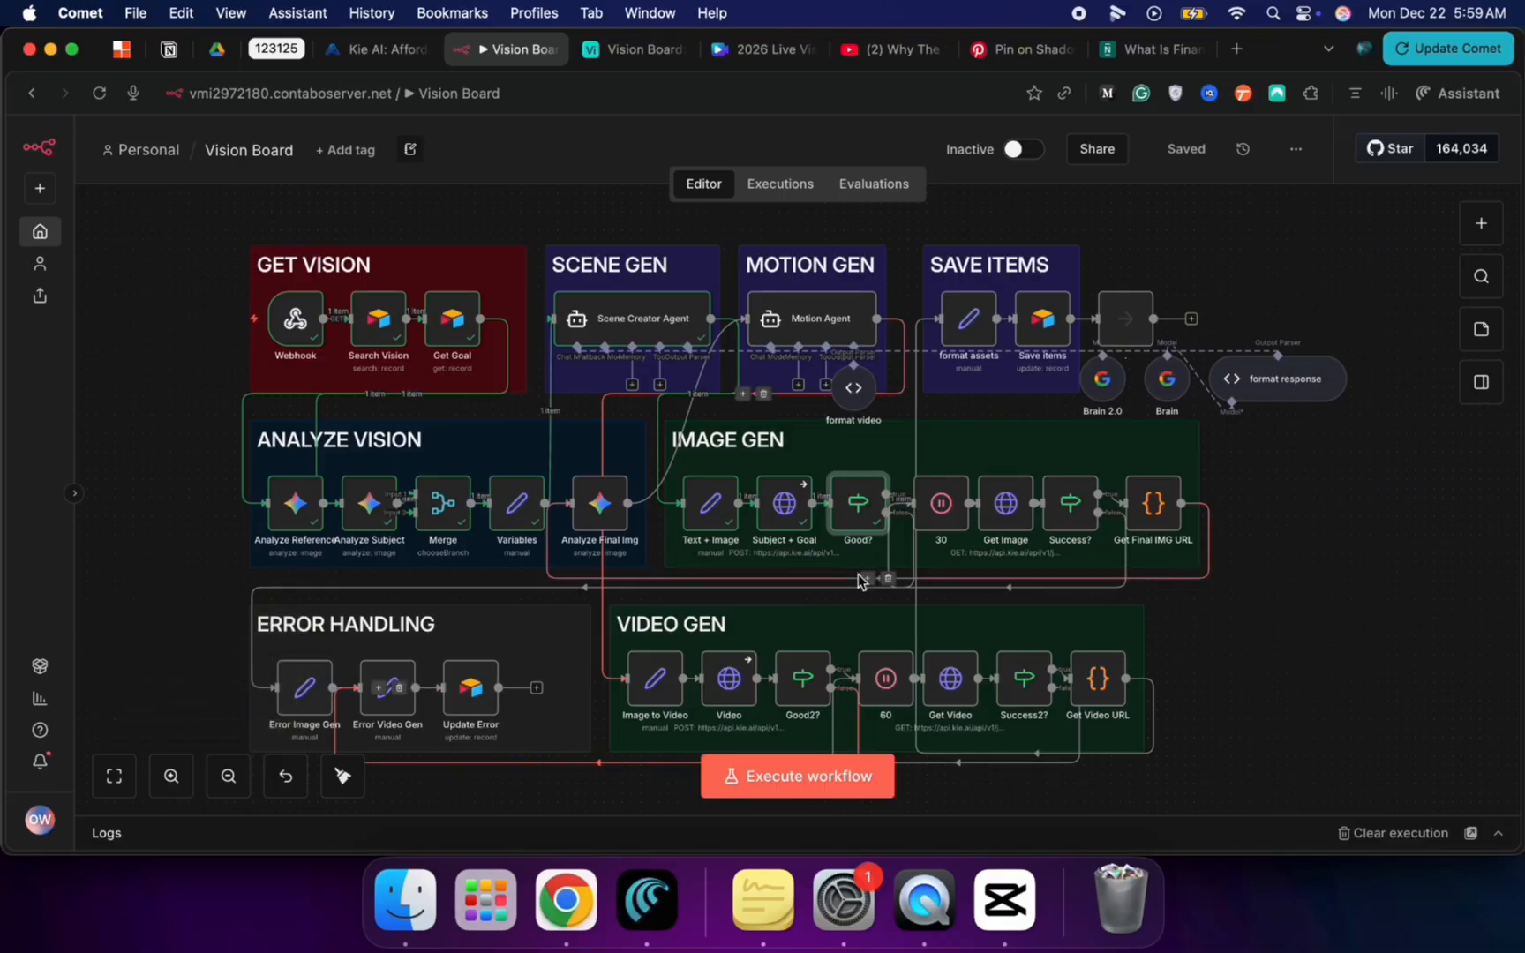
# Step: Run the 30 wait node and the Get Image request, reviewing its taskId query parameter and returned resultJson
pyautogui.click(920, 464)
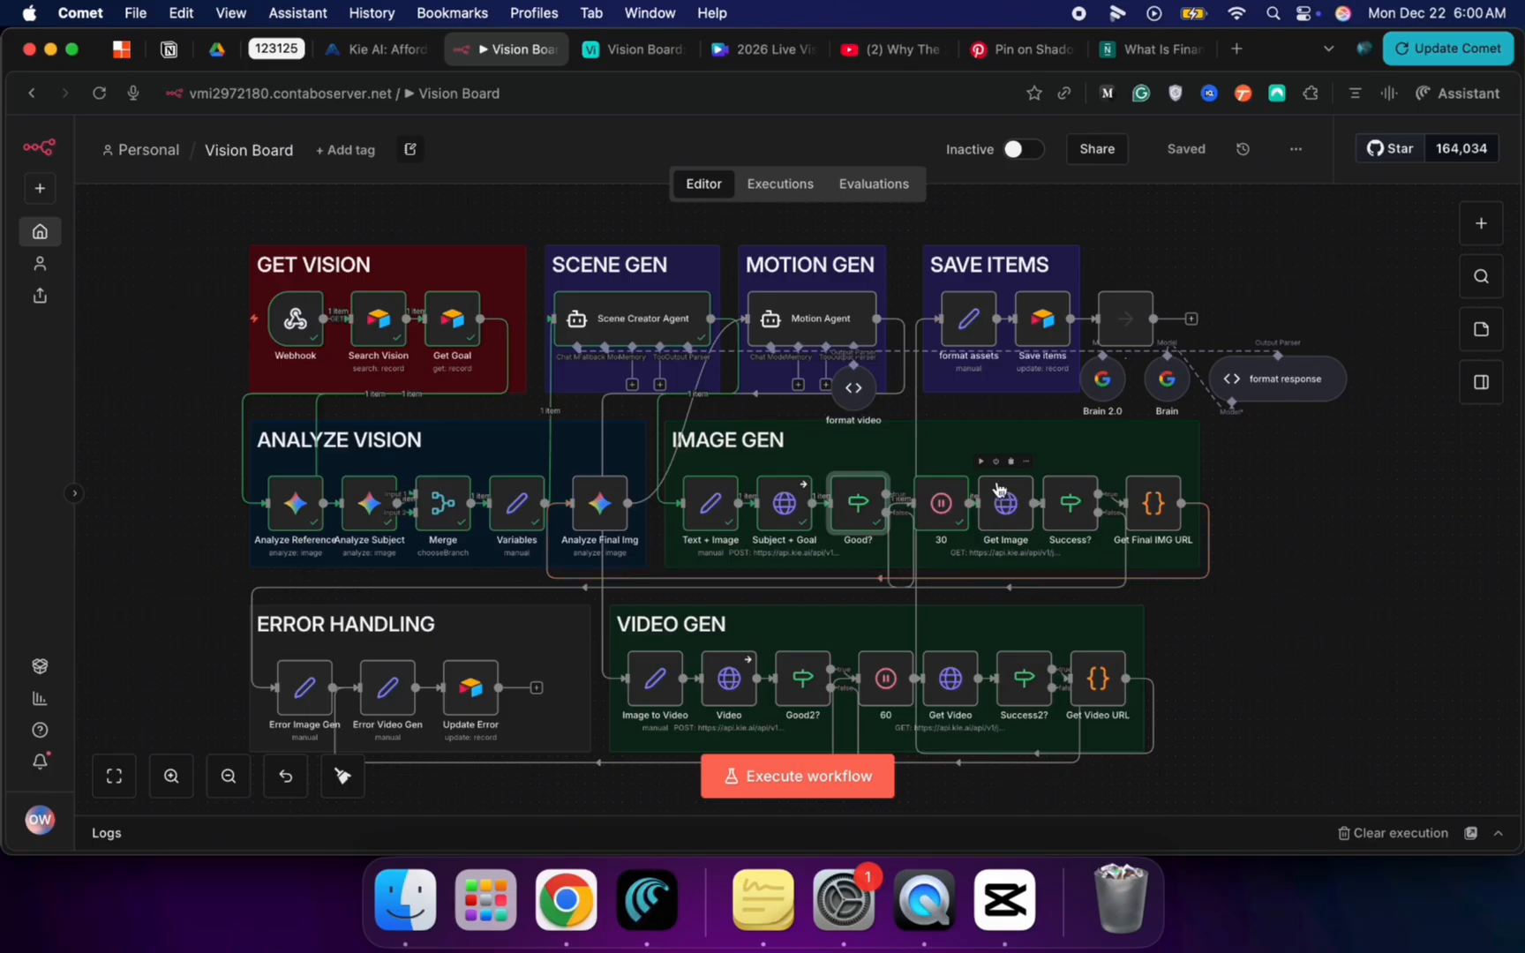
pyautogui.click(981, 463)
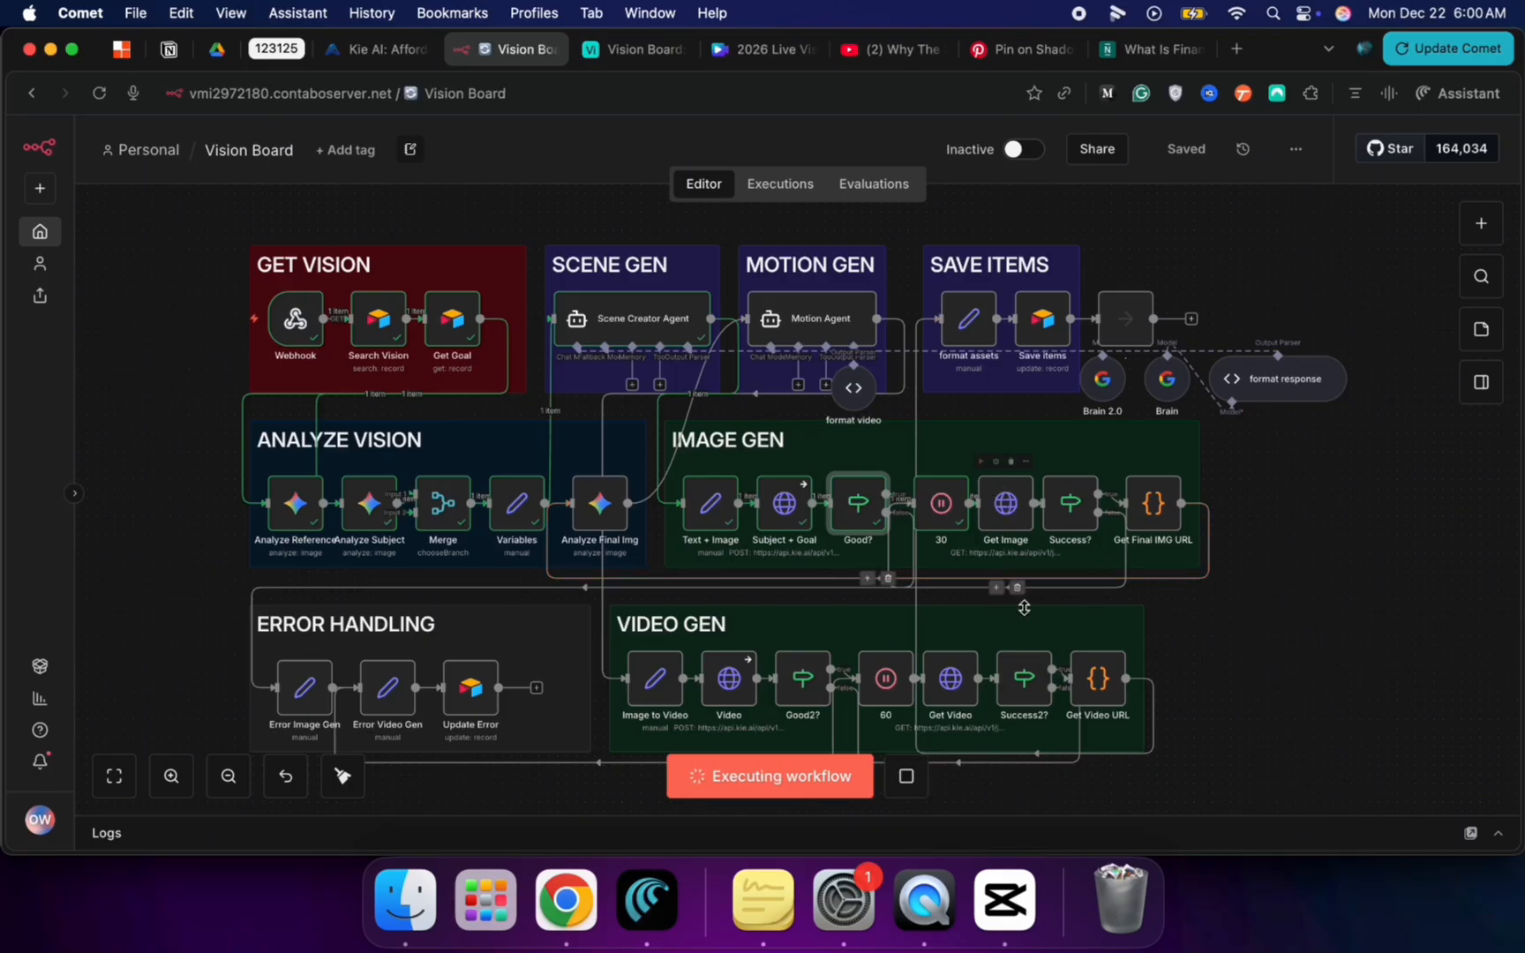
pyautogui.doubleClick(1006, 516)
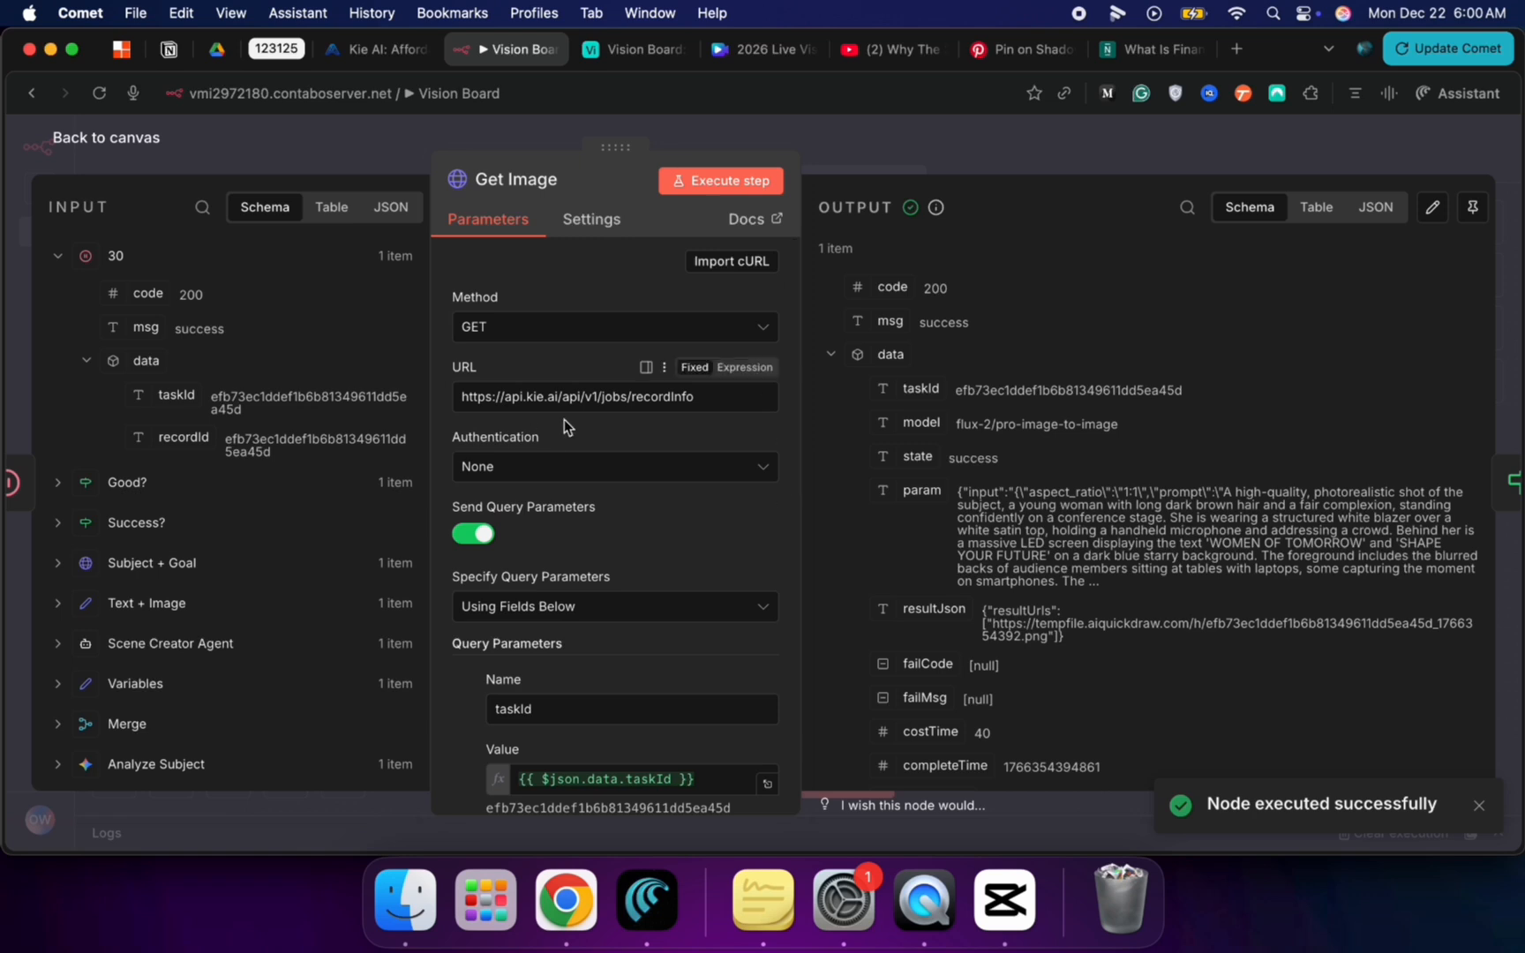
pyautogui.scroll(-2, 635, 630)
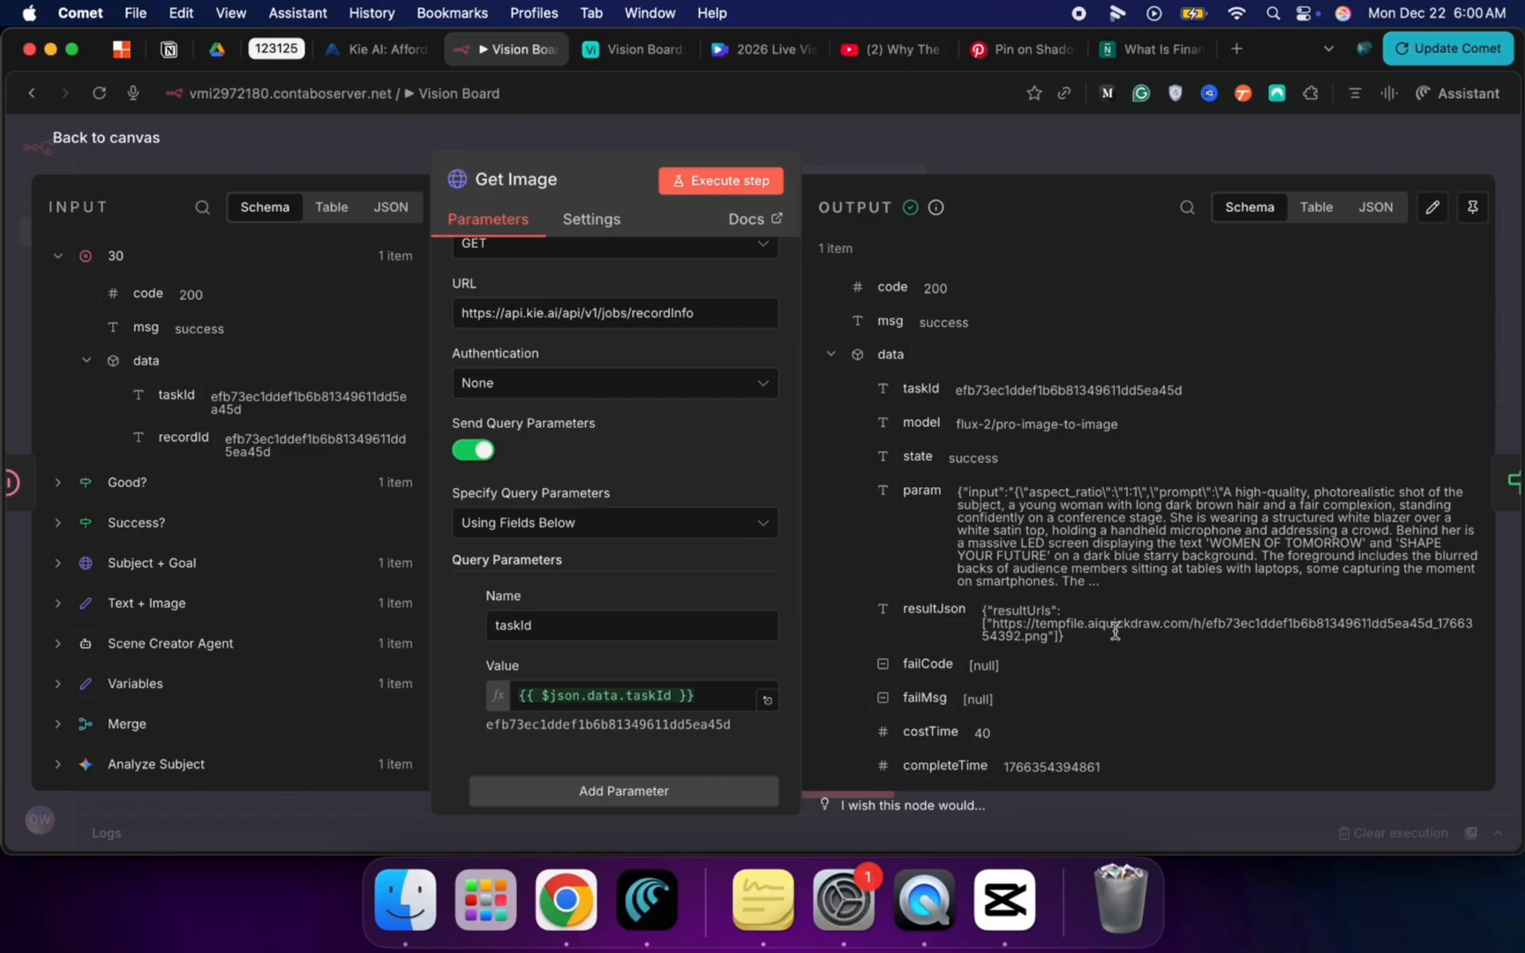
pyautogui.click(126, 132)
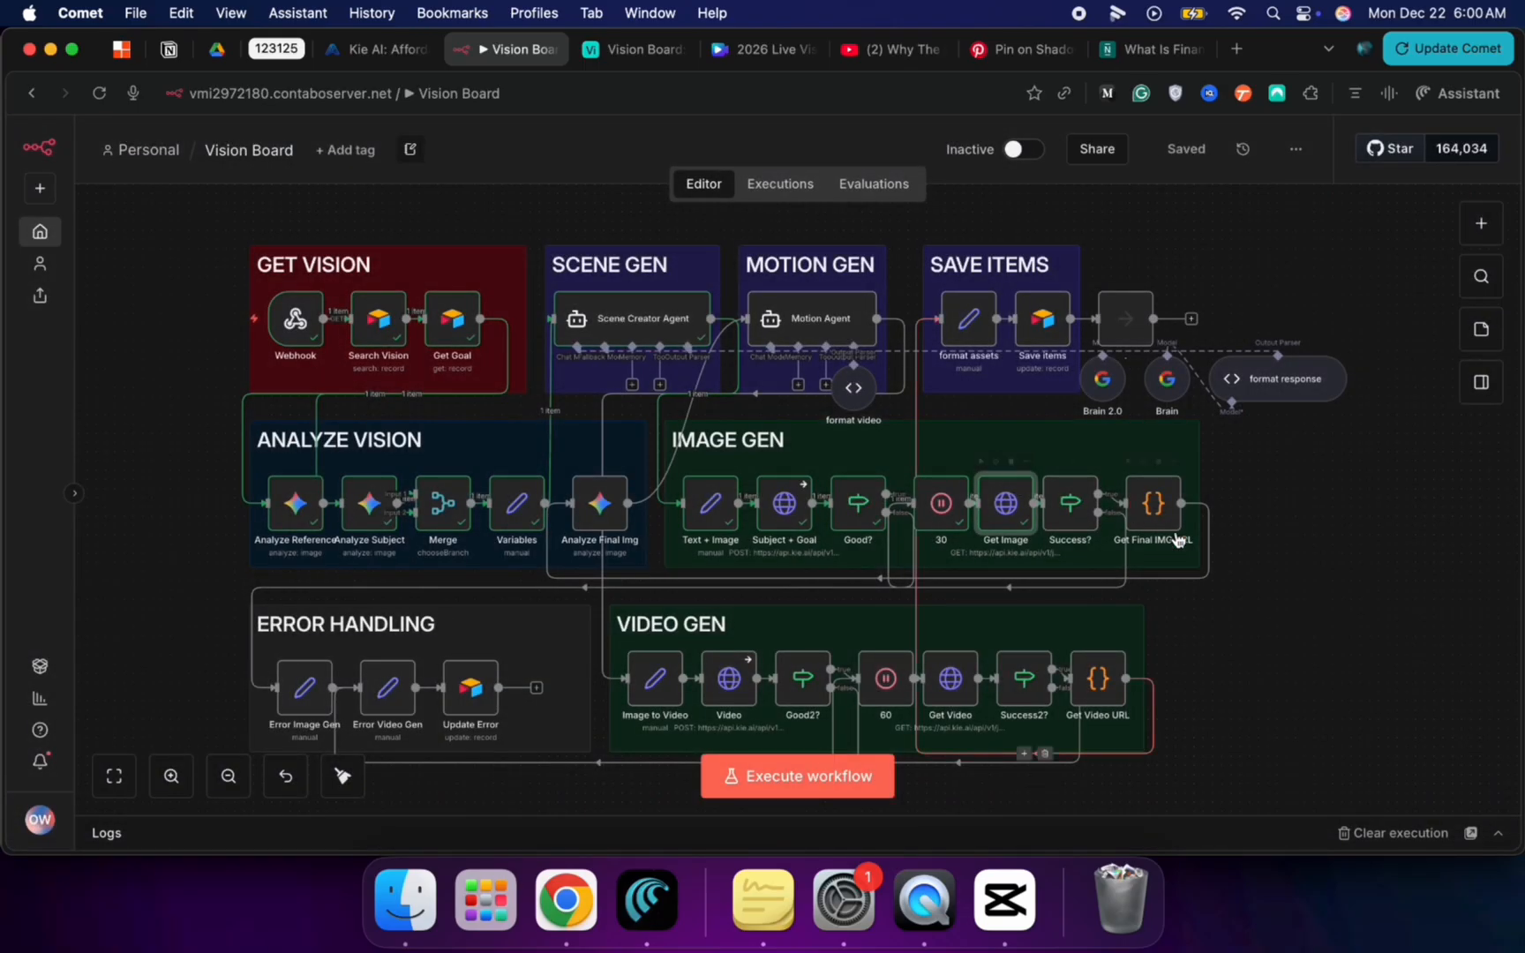
# Step: Execute the Success? and Get Final IMG URL nodes and check the extracted final_image_url in the output
pyautogui.click(1045, 460)
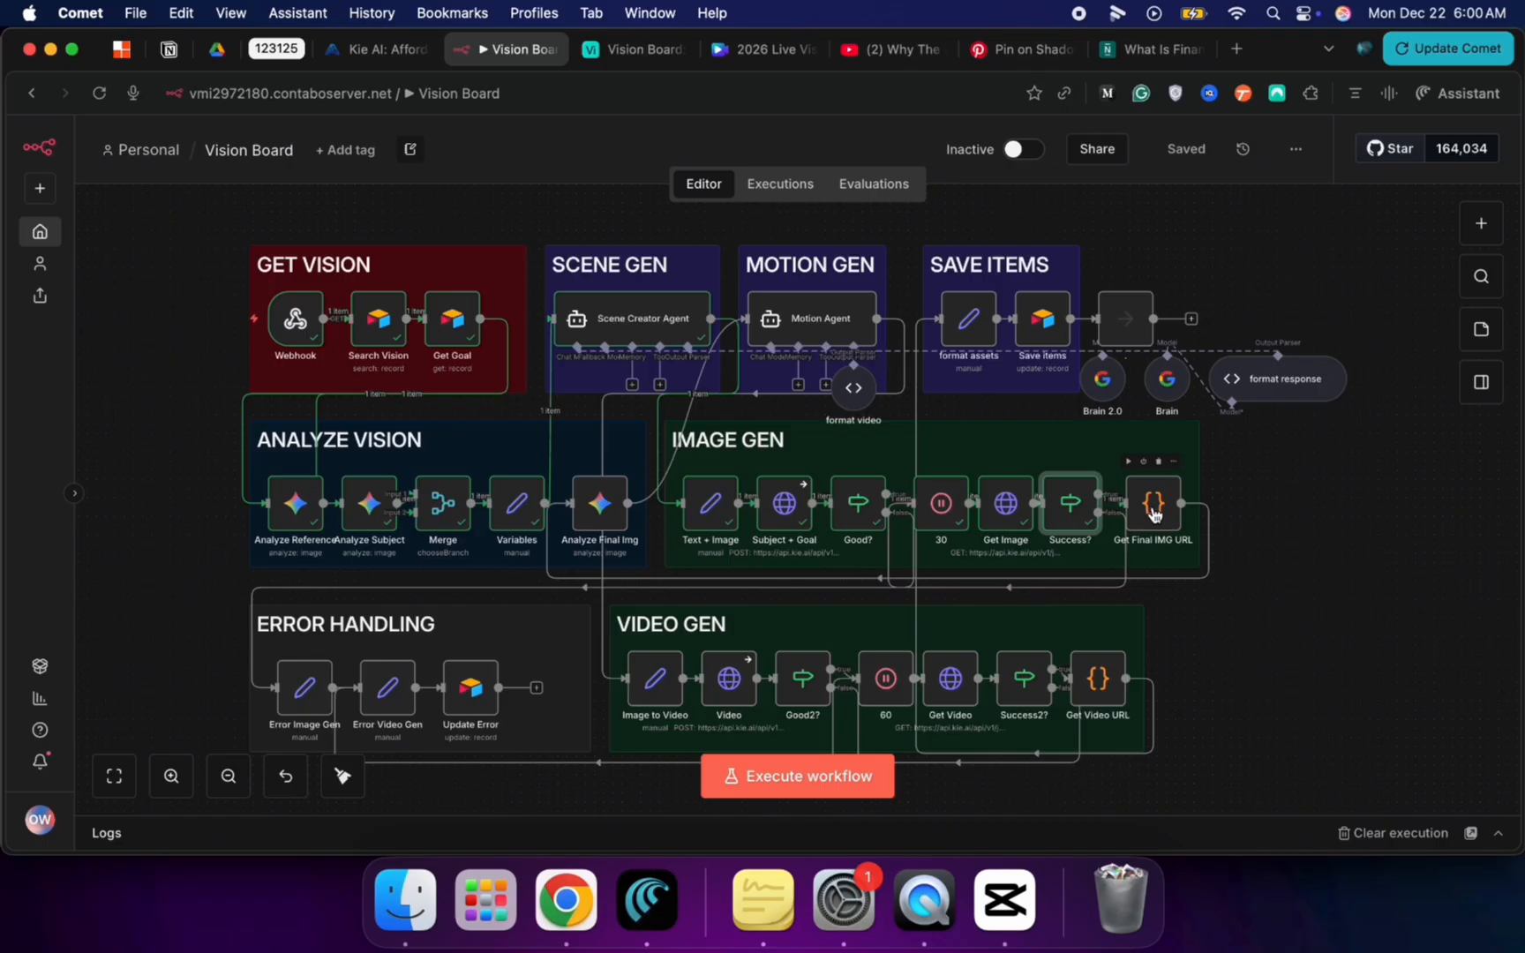
pyautogui.click(1129, 461)
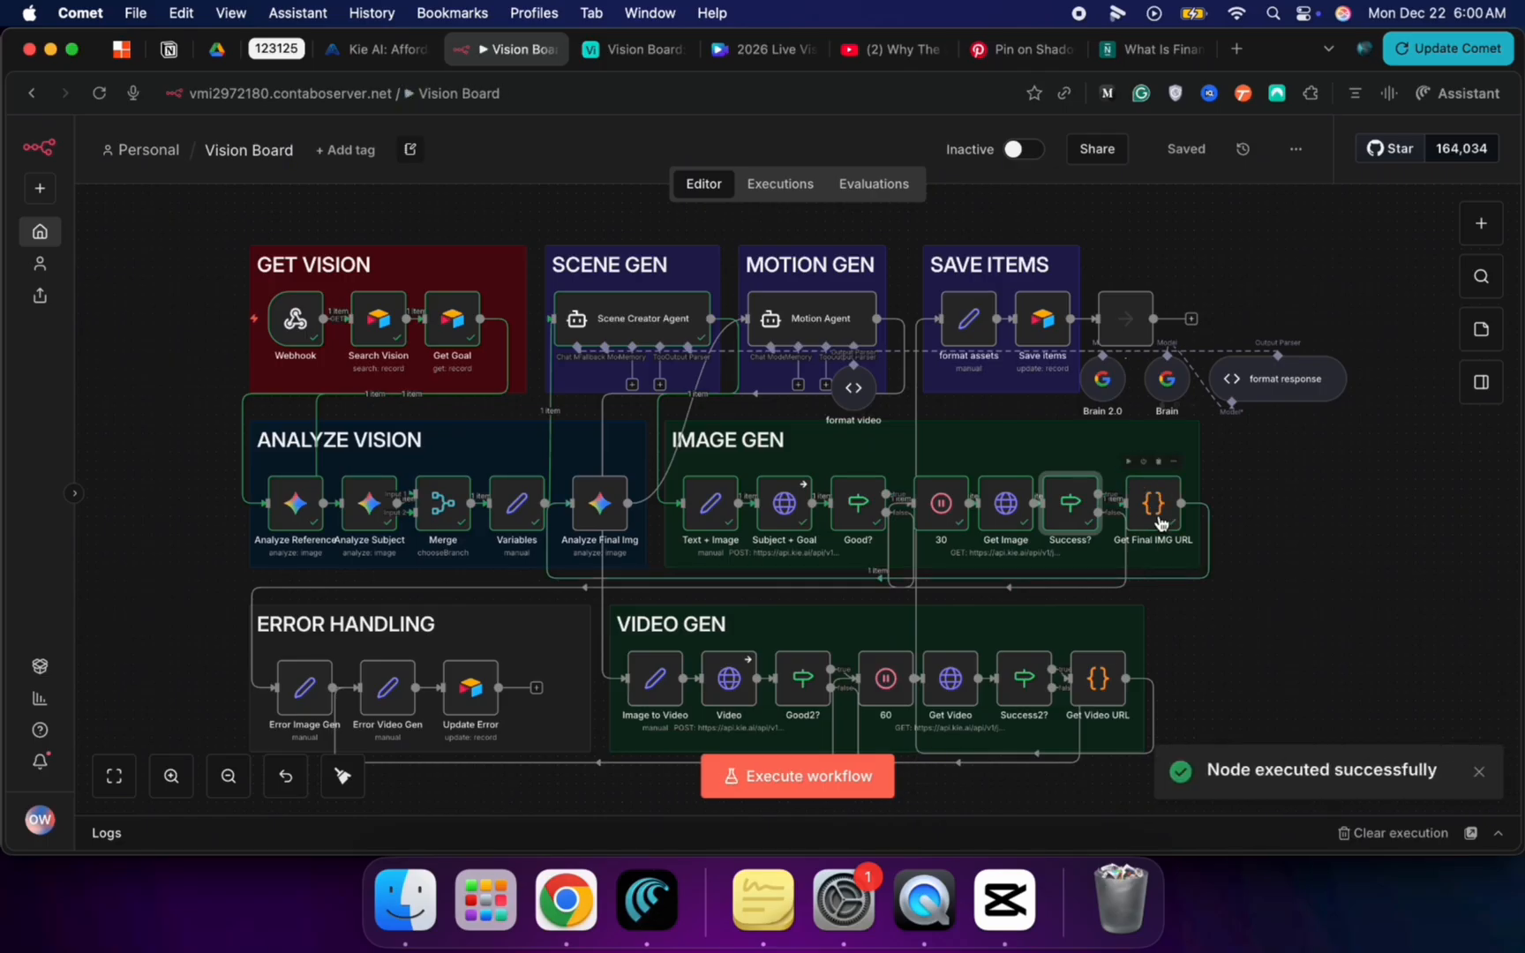
pyautogui.click(1160, 522)
pyautogui.doubleClick(1159, 521)
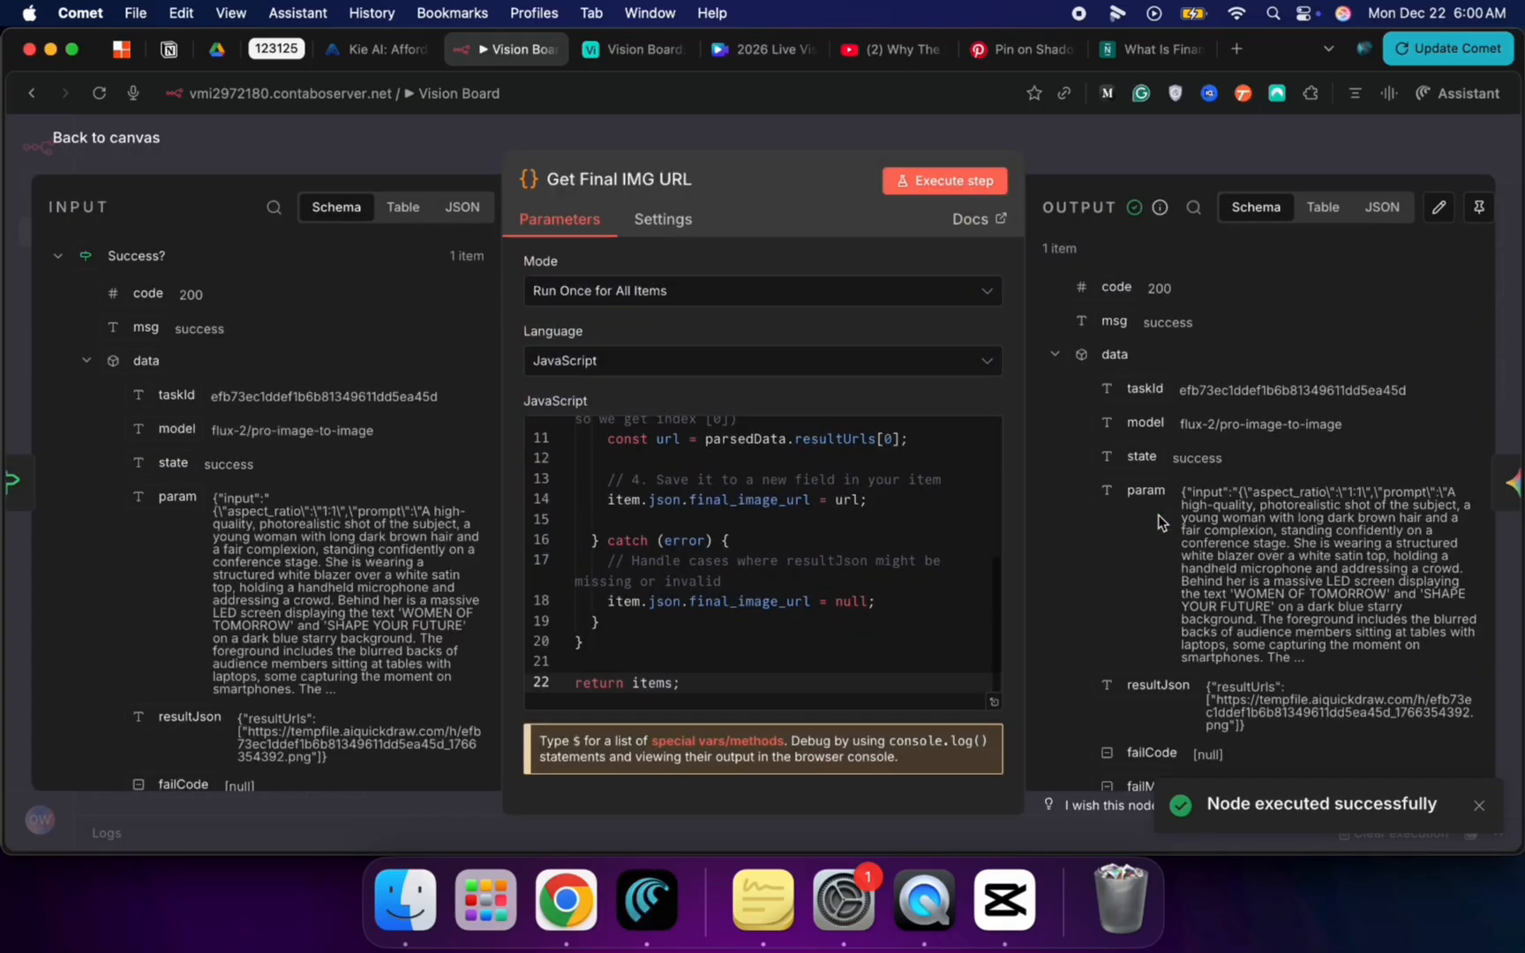
pyautogui.scroll(-1, 1269, 540)
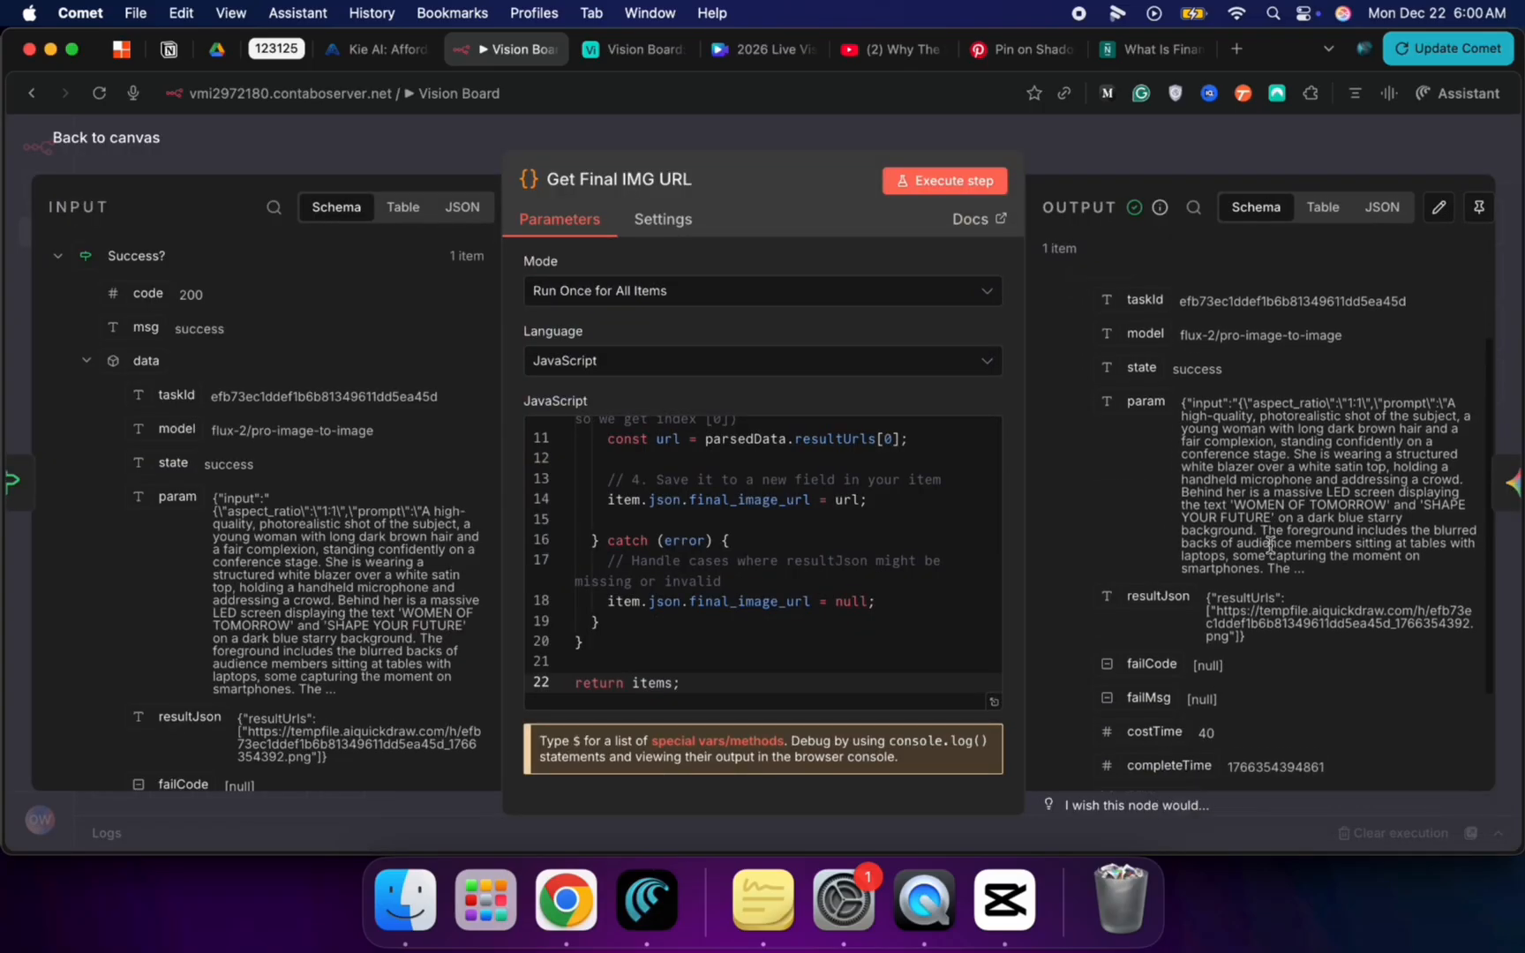
pyautogui.scroll(-5, 1235, 622)
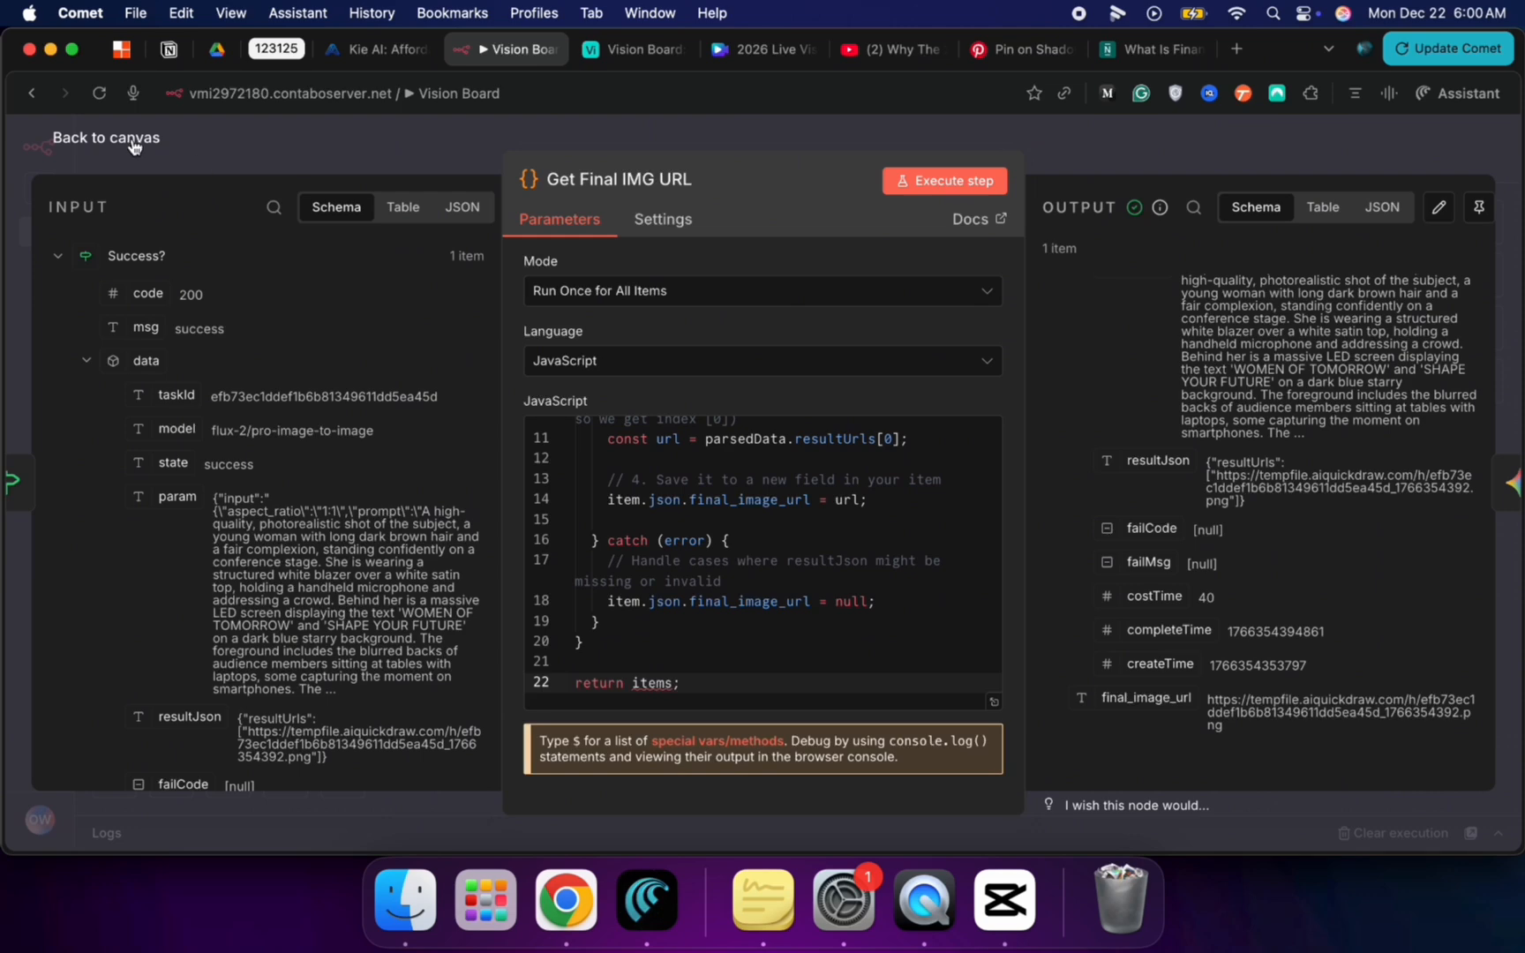
pyautogui.click(106, 139)
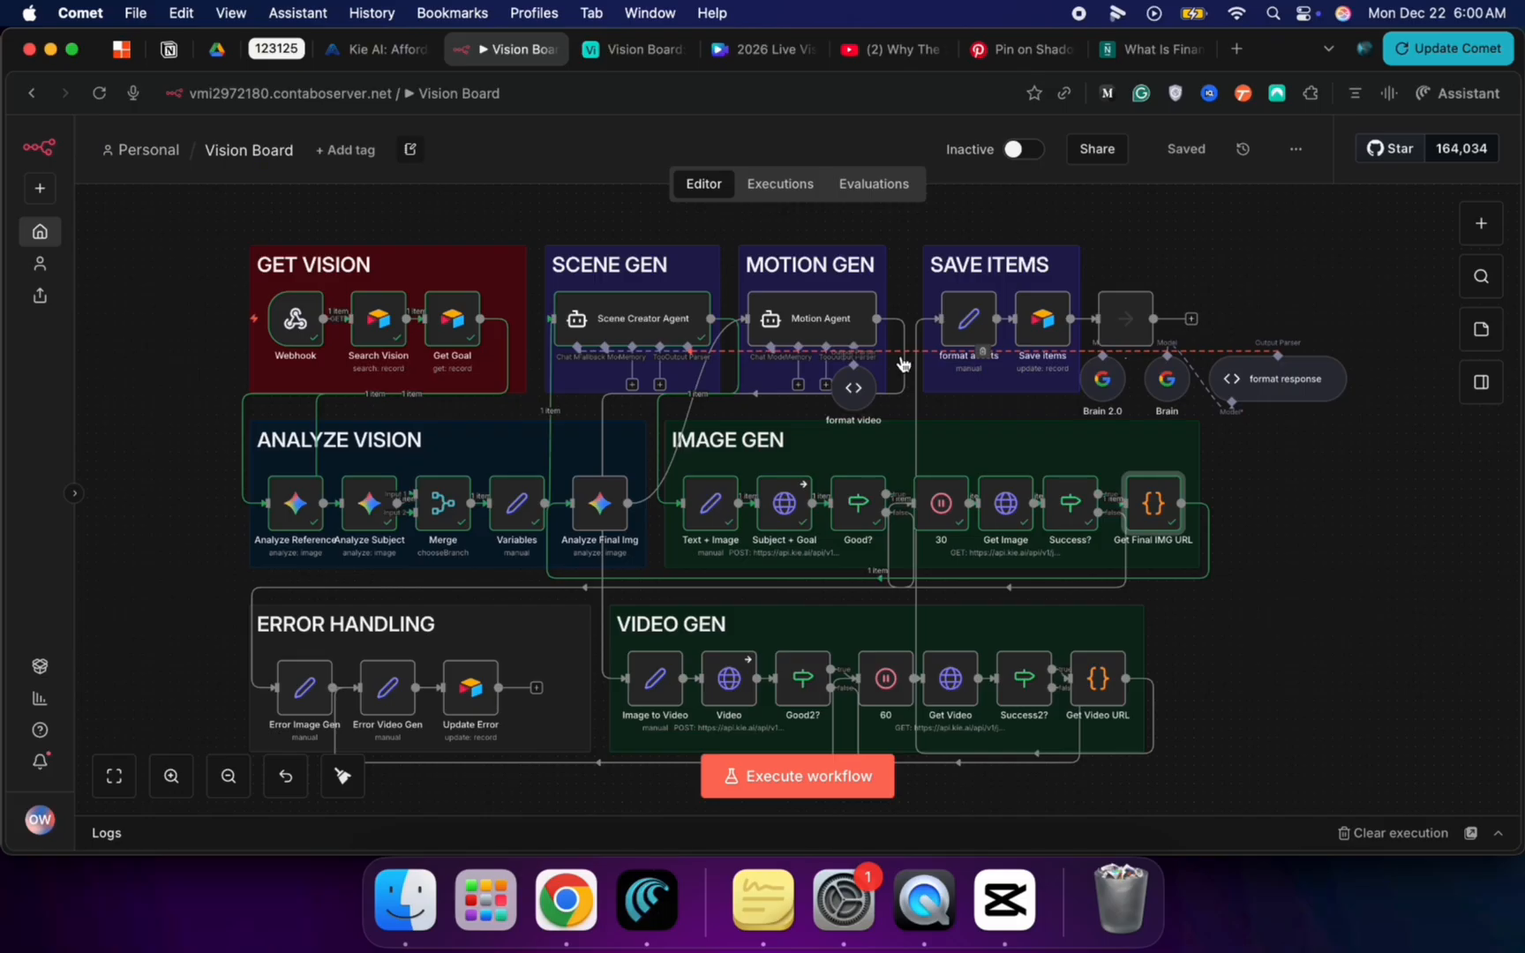
pyautogui.moveTo(588, 494)
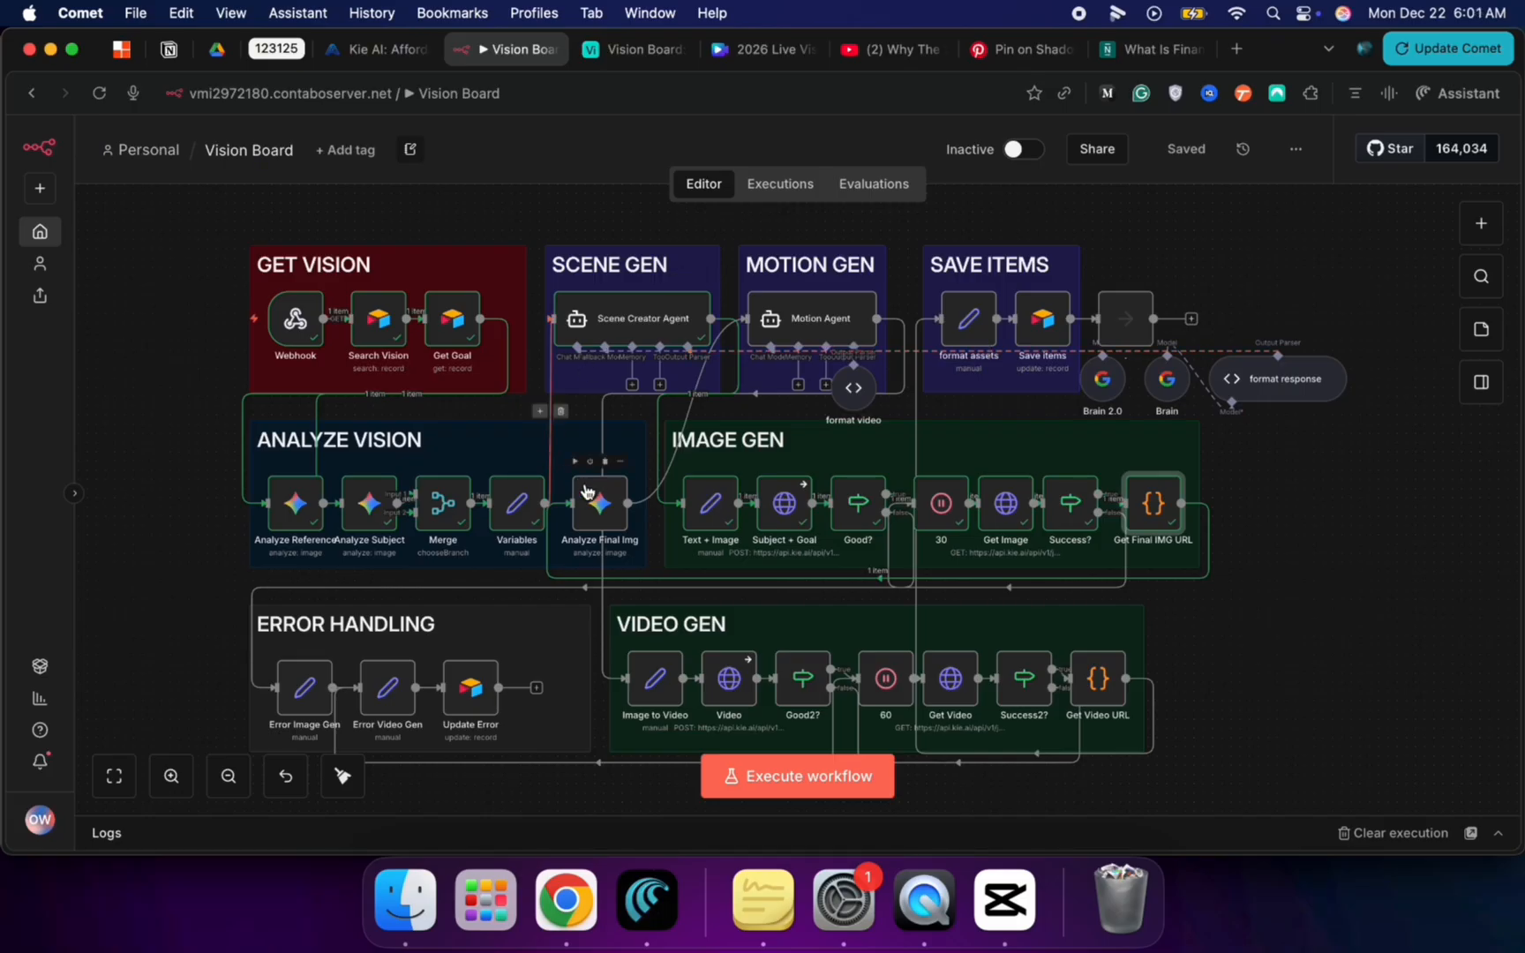
# Step: Execute the Analyze Final Img node and check the image description in its output
pyautogui.click(575, 462)
pyautogui.moveTo(630, 697)
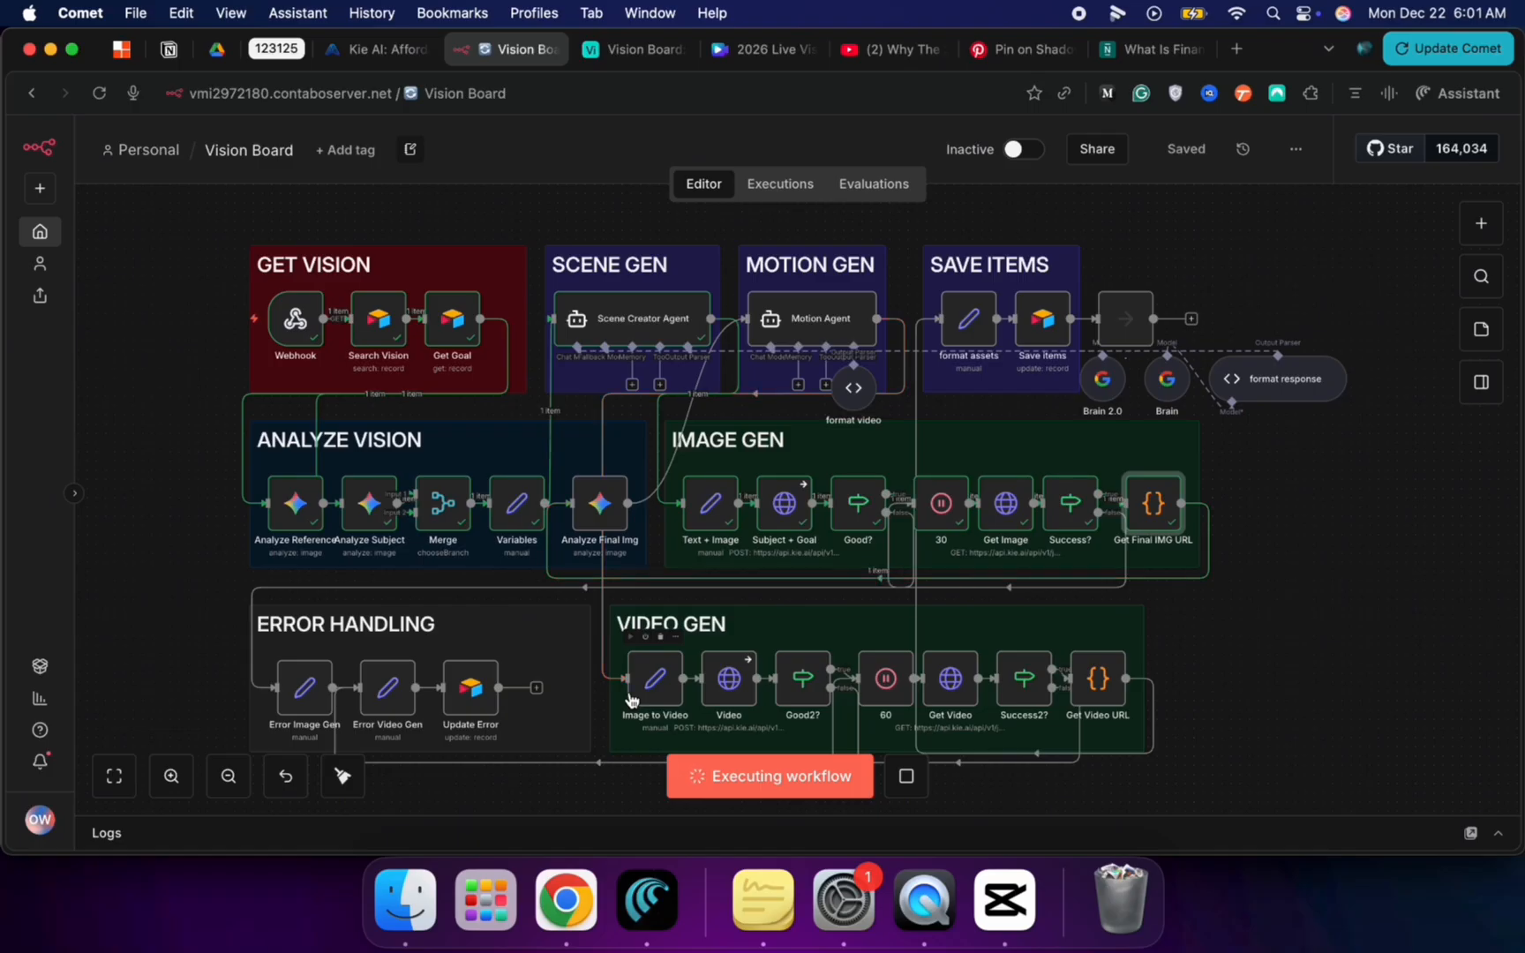
pyautogui.doubleClick(599, 510)
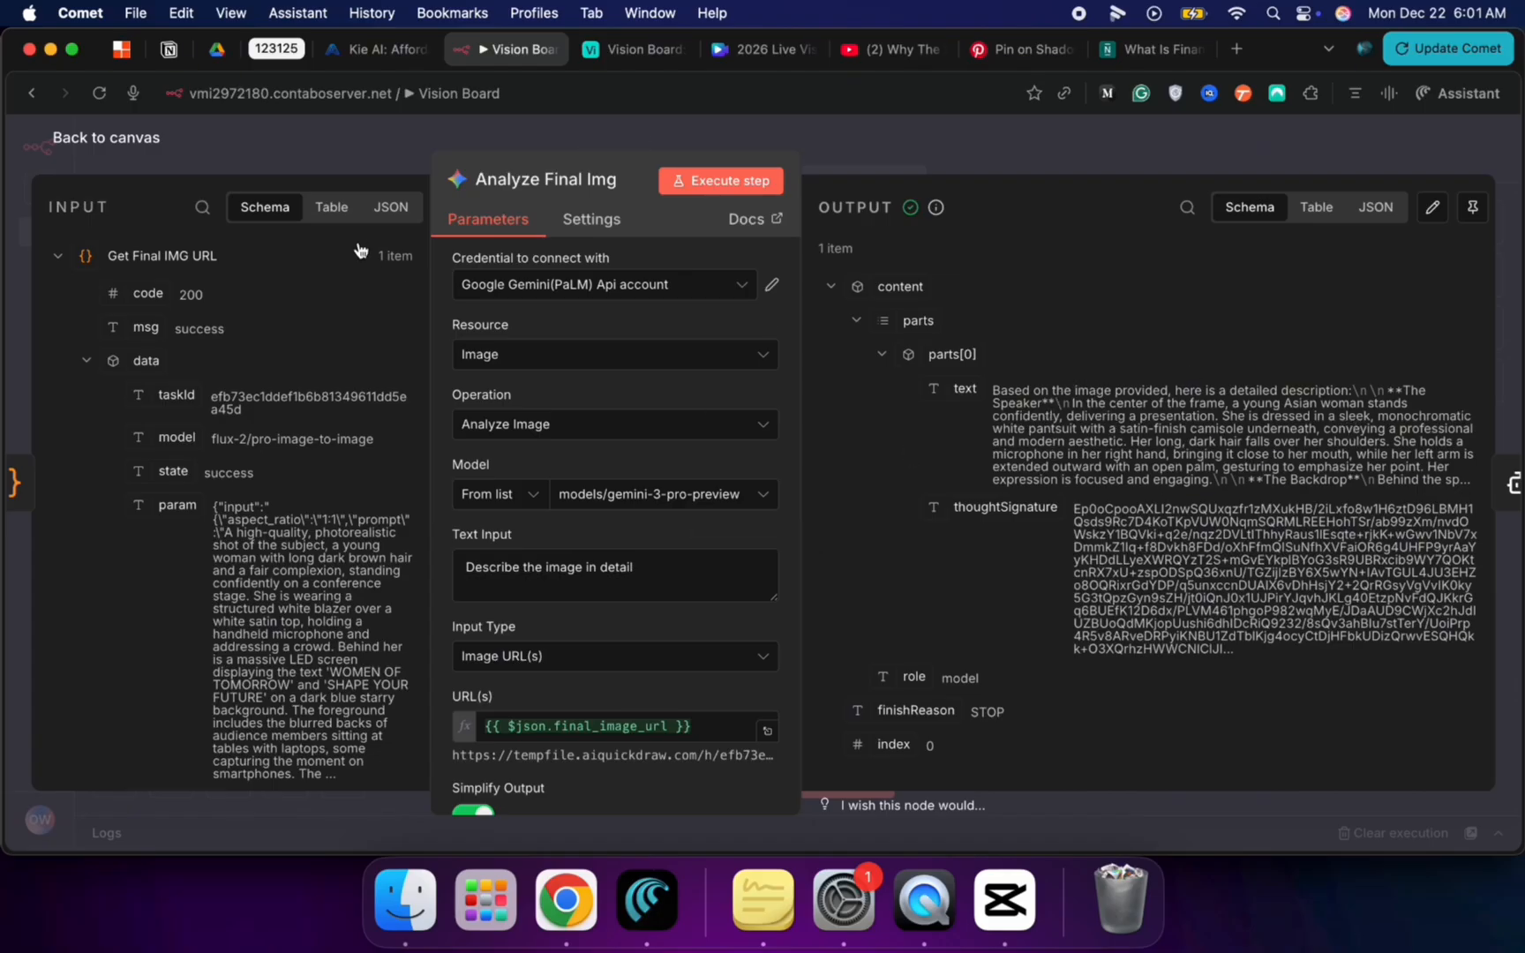
pyautogui.click(132, 140)
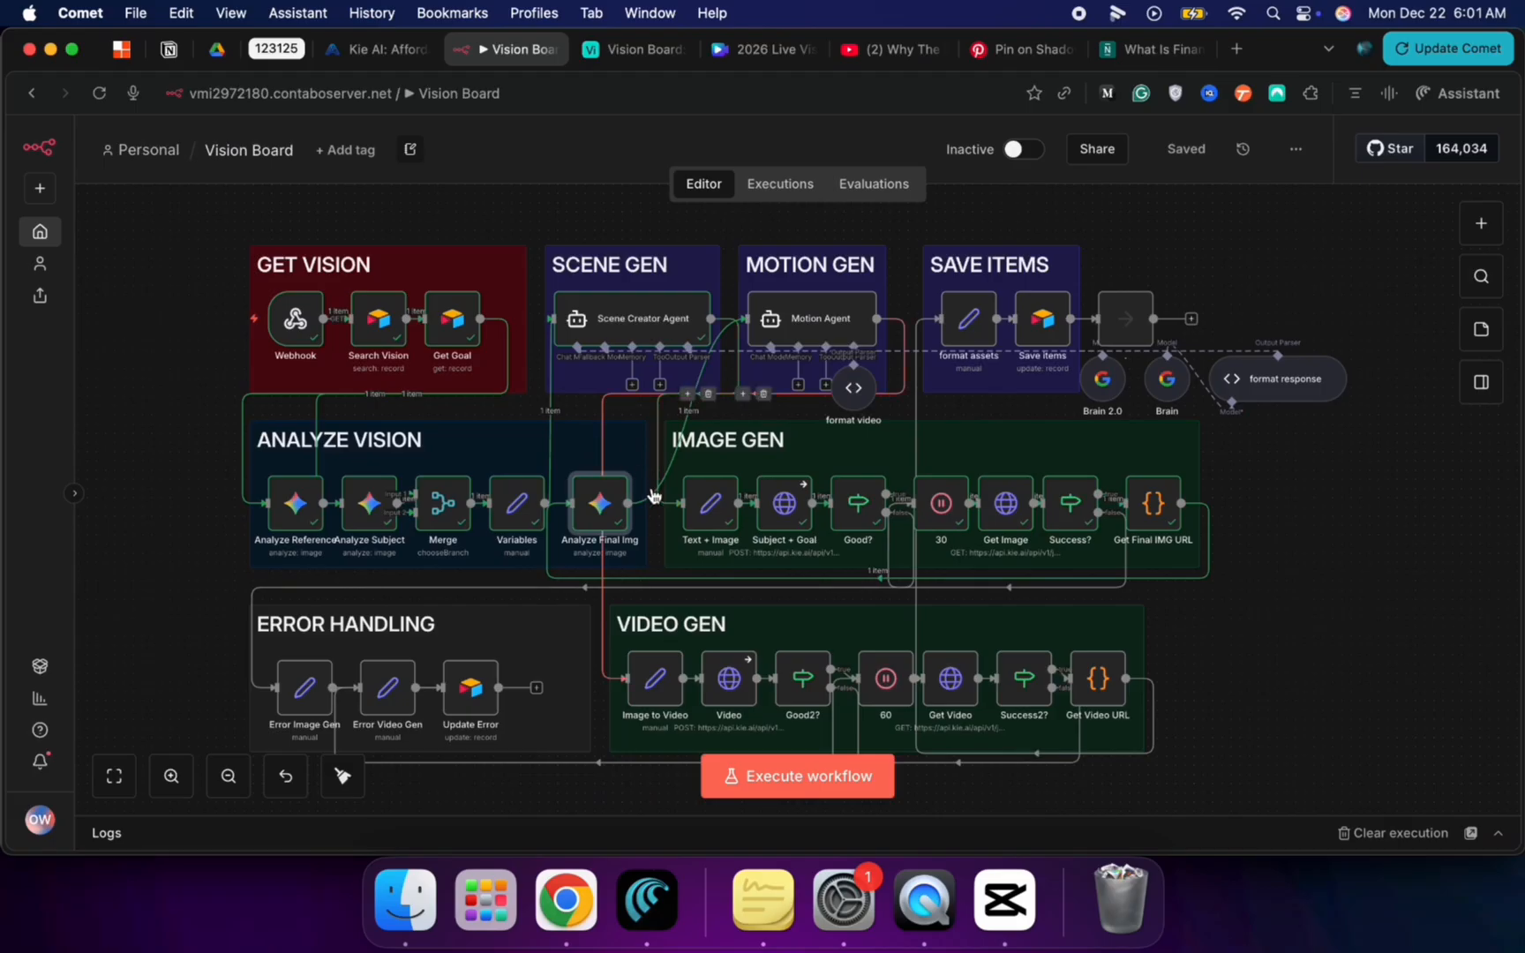
# Step: Review the Motion Agent's prompt expression, enlarge its system message box to read the full text, and execute the node
pyautogui.doubleClick(820, 304)
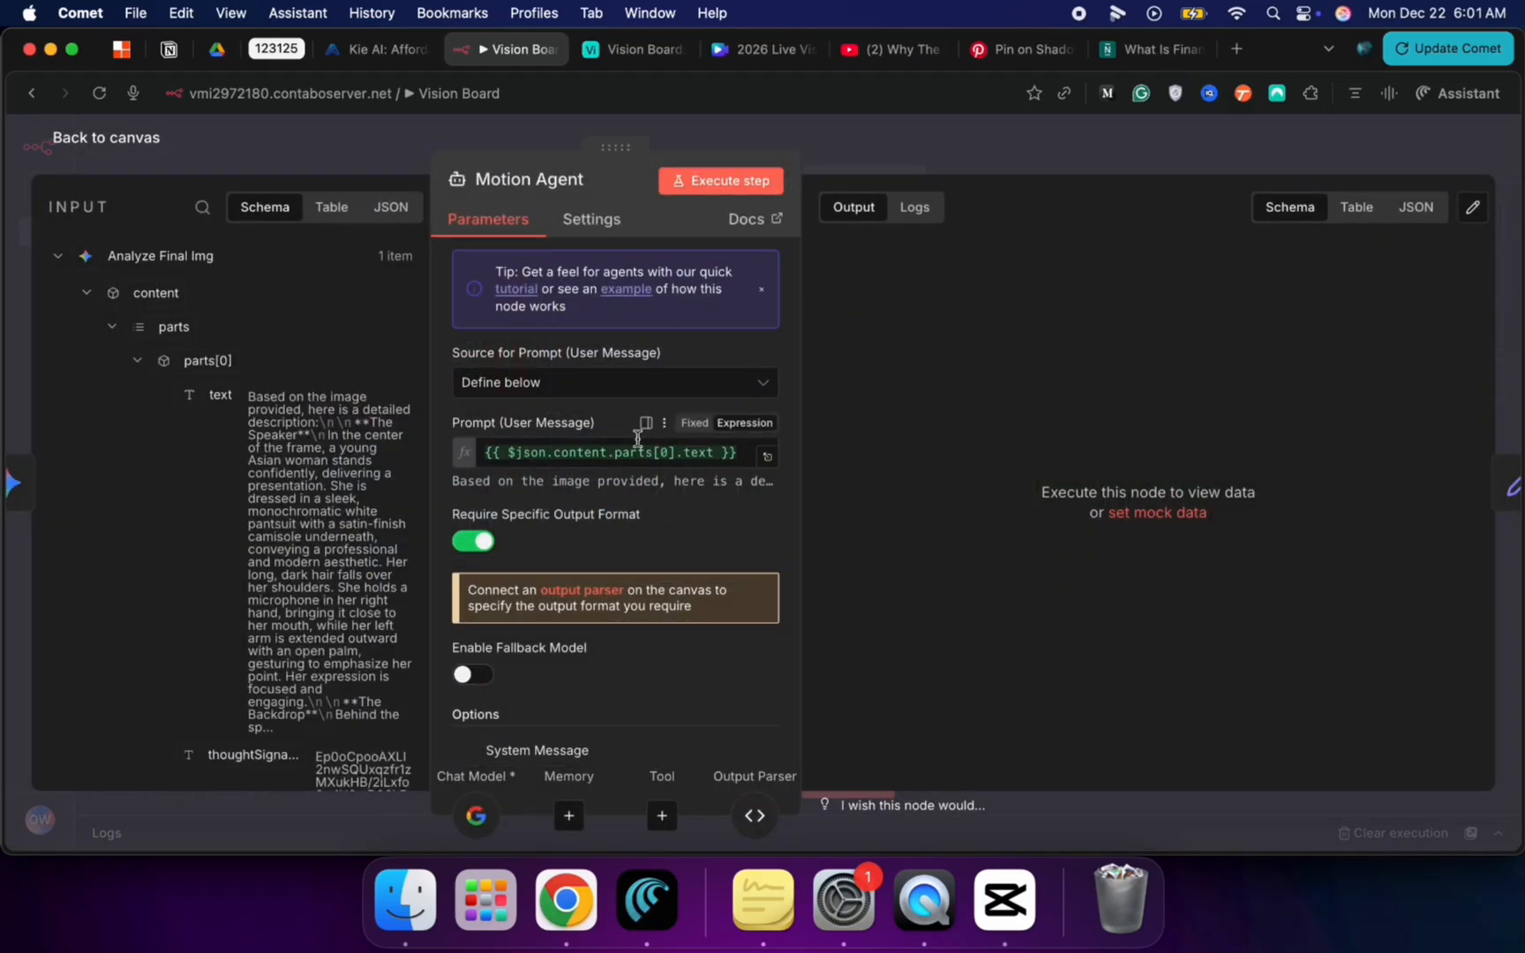
pyautogui.moveTo(485, 452); pyautogui.dragTo(733, 465)
pyautogui.click(725, 454)
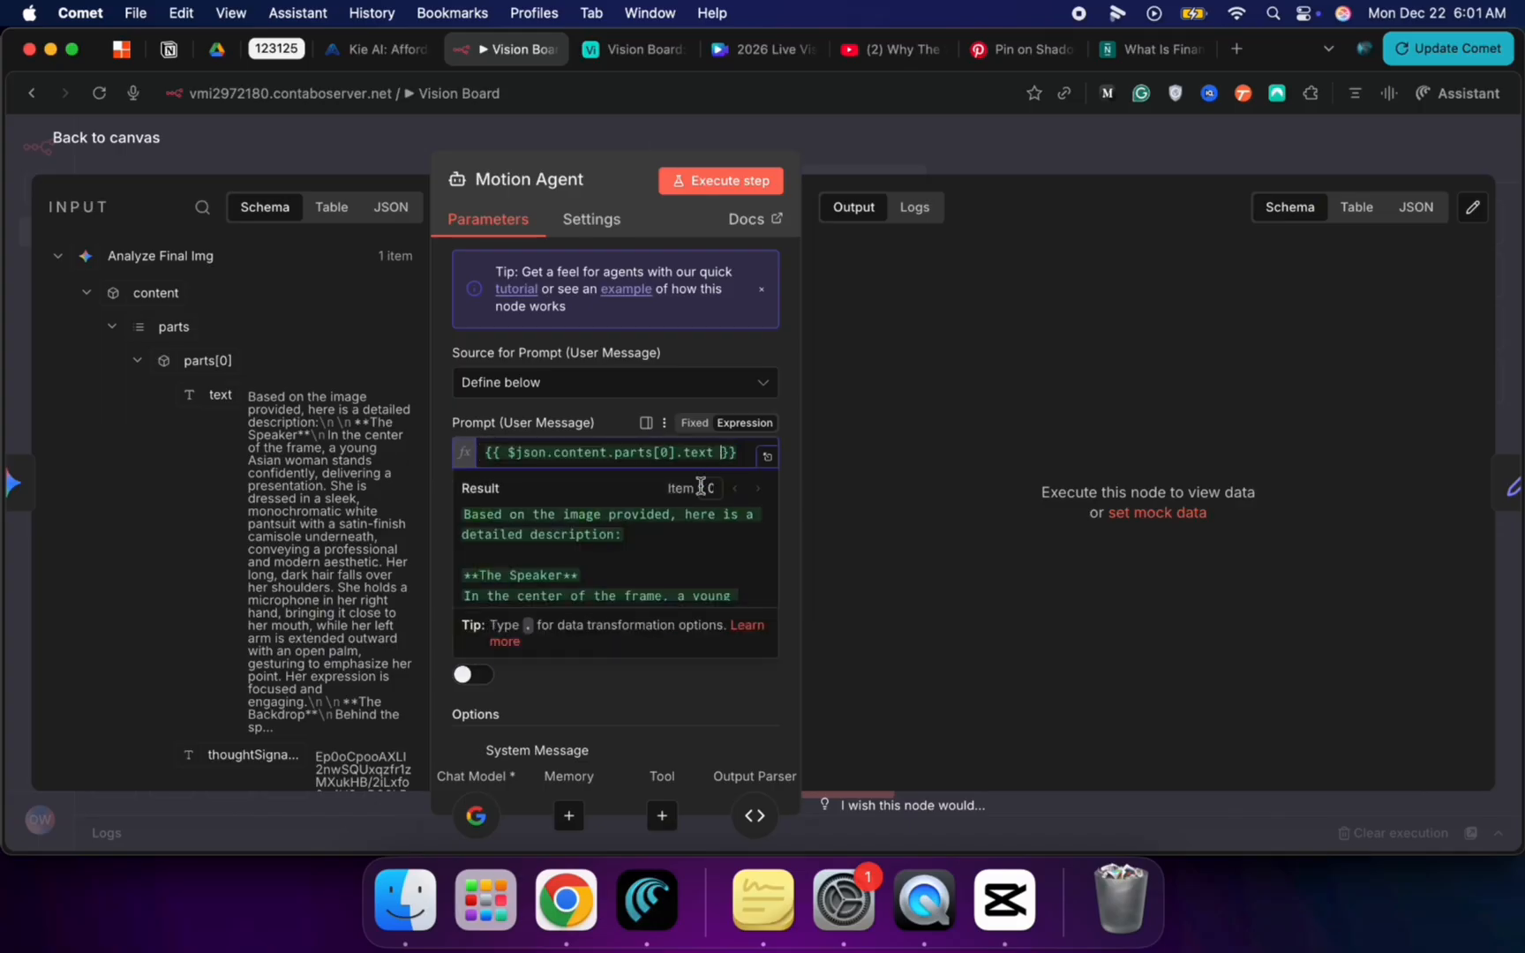
pyautogui.scroll(-3, 675, 441)
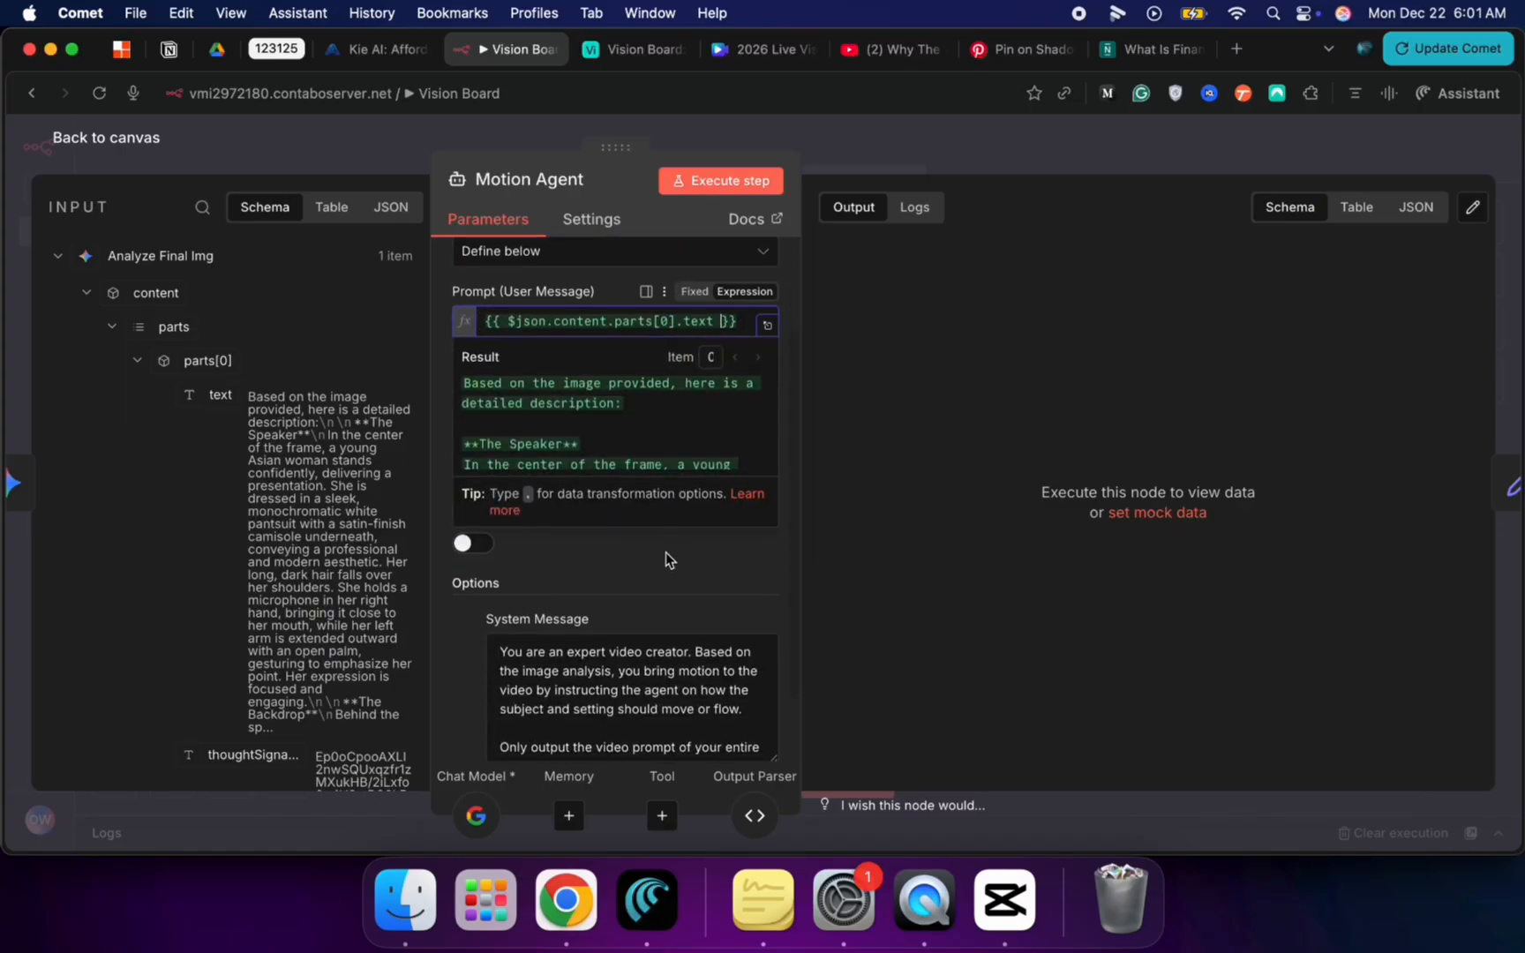
pyautogui.scroll(-2, 697, 569)
pyautogui.moveTo(766, 678); pyautogui.dragTo(756, 838)
pyautogui.scroll(-1, 723, 633)
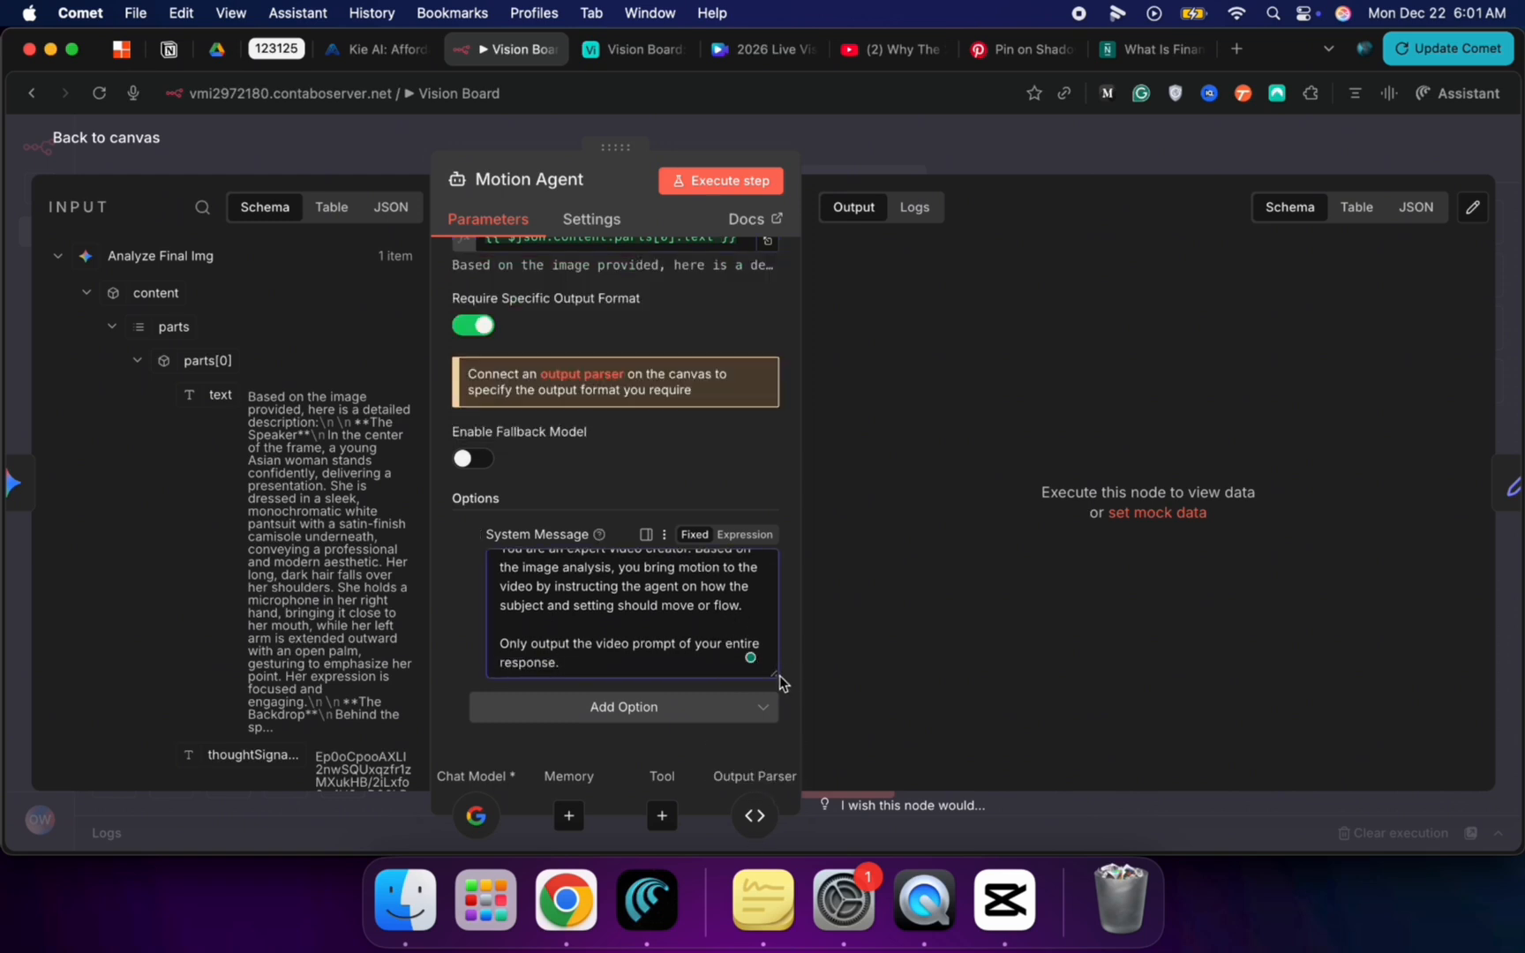
pyautogui.moveTo(773, 674); pyautogui.dragTo(773, 755)
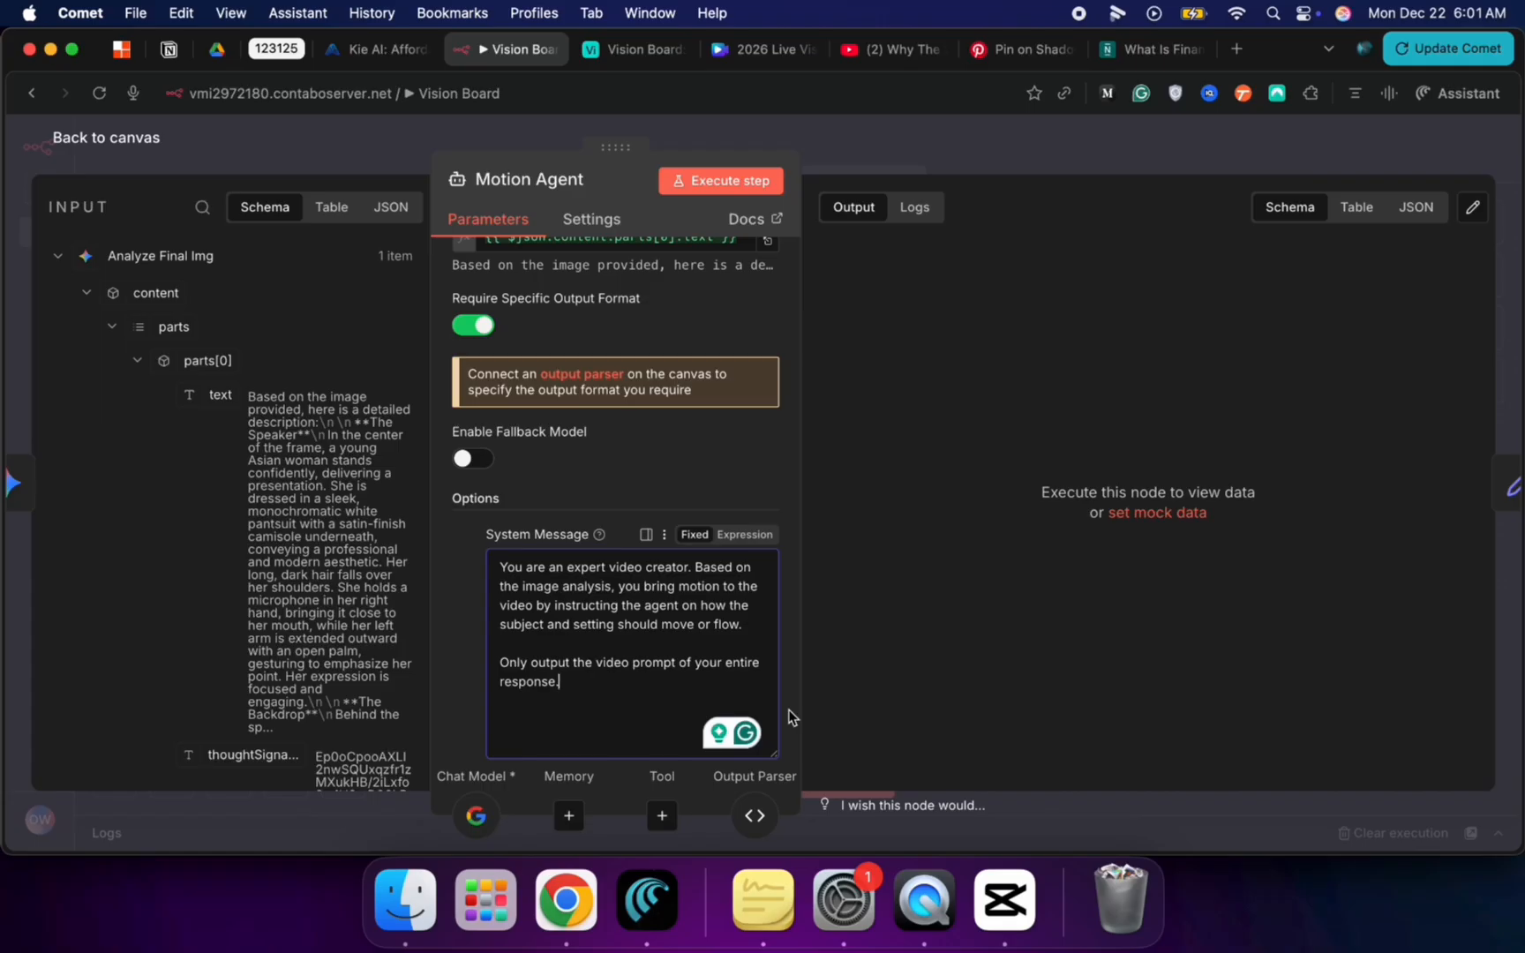
pyautogui.click(699, 183)
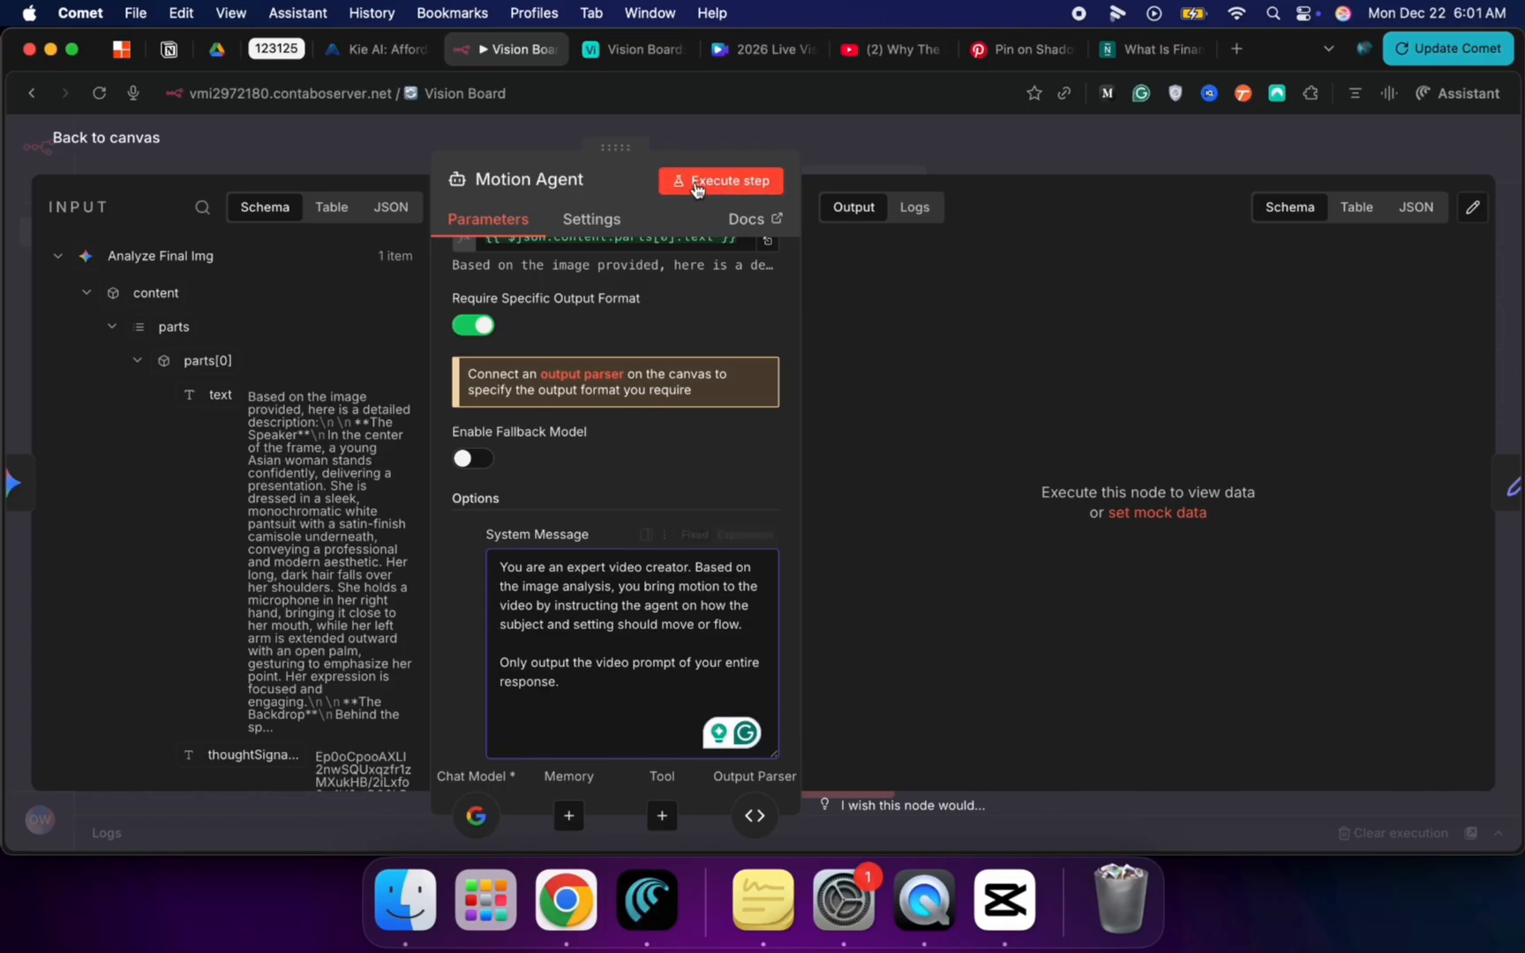
pyautogui.scroll(-2, 706, 573)
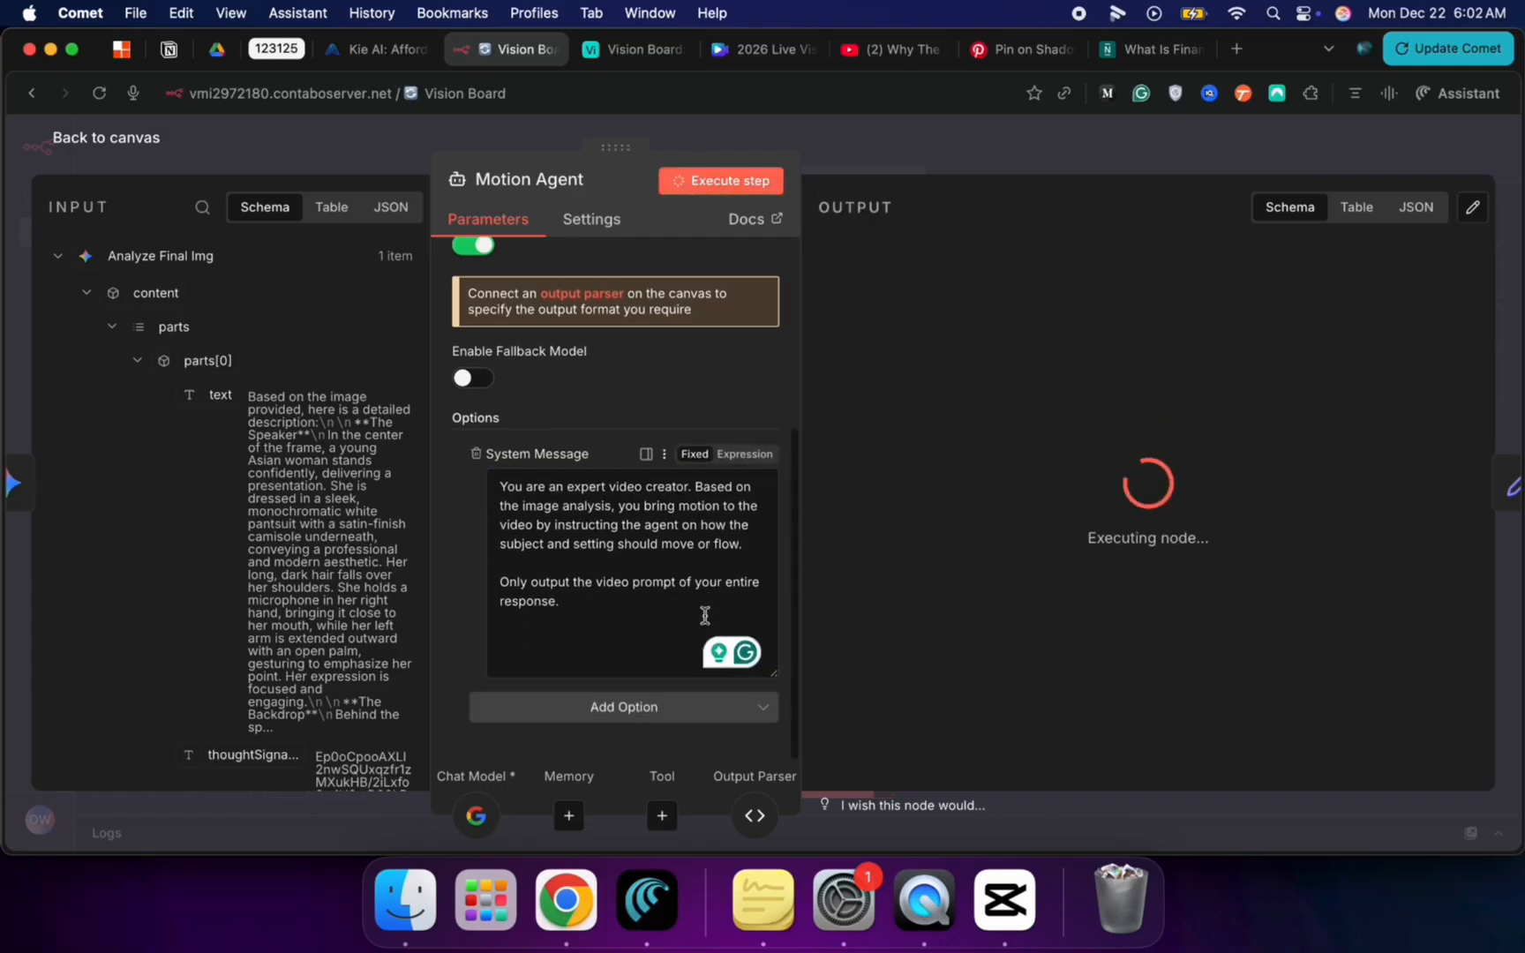
pyautogui.scroll(4, 750, 778)
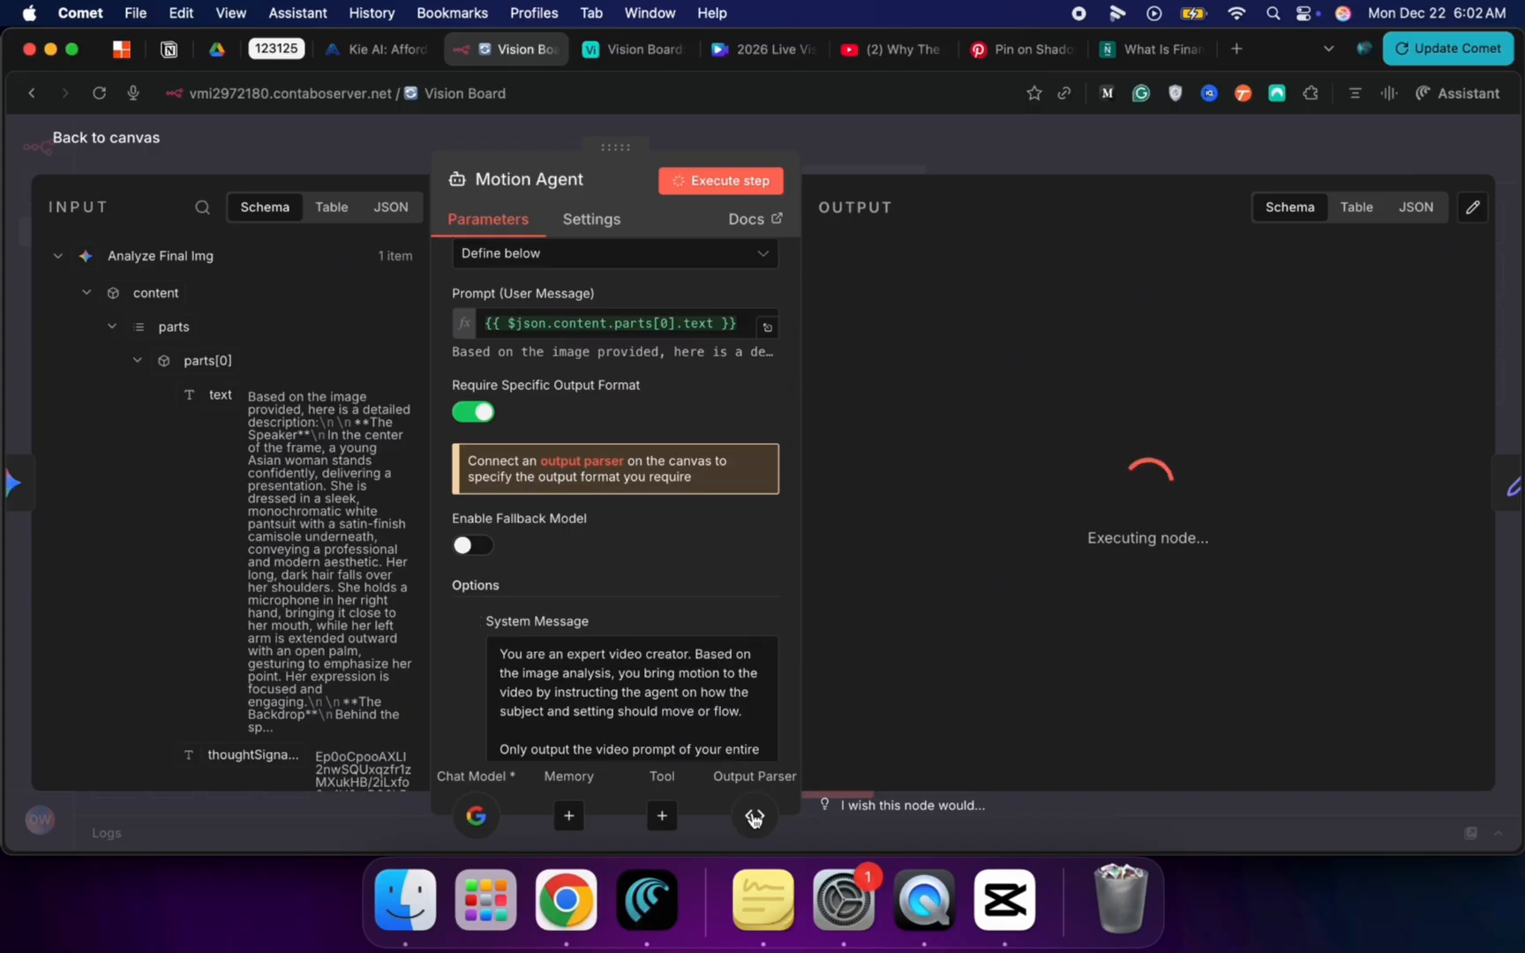
# Step: Set the video_prompt example value to "string" in the format video output parser
pyautogui.click(754, 816)
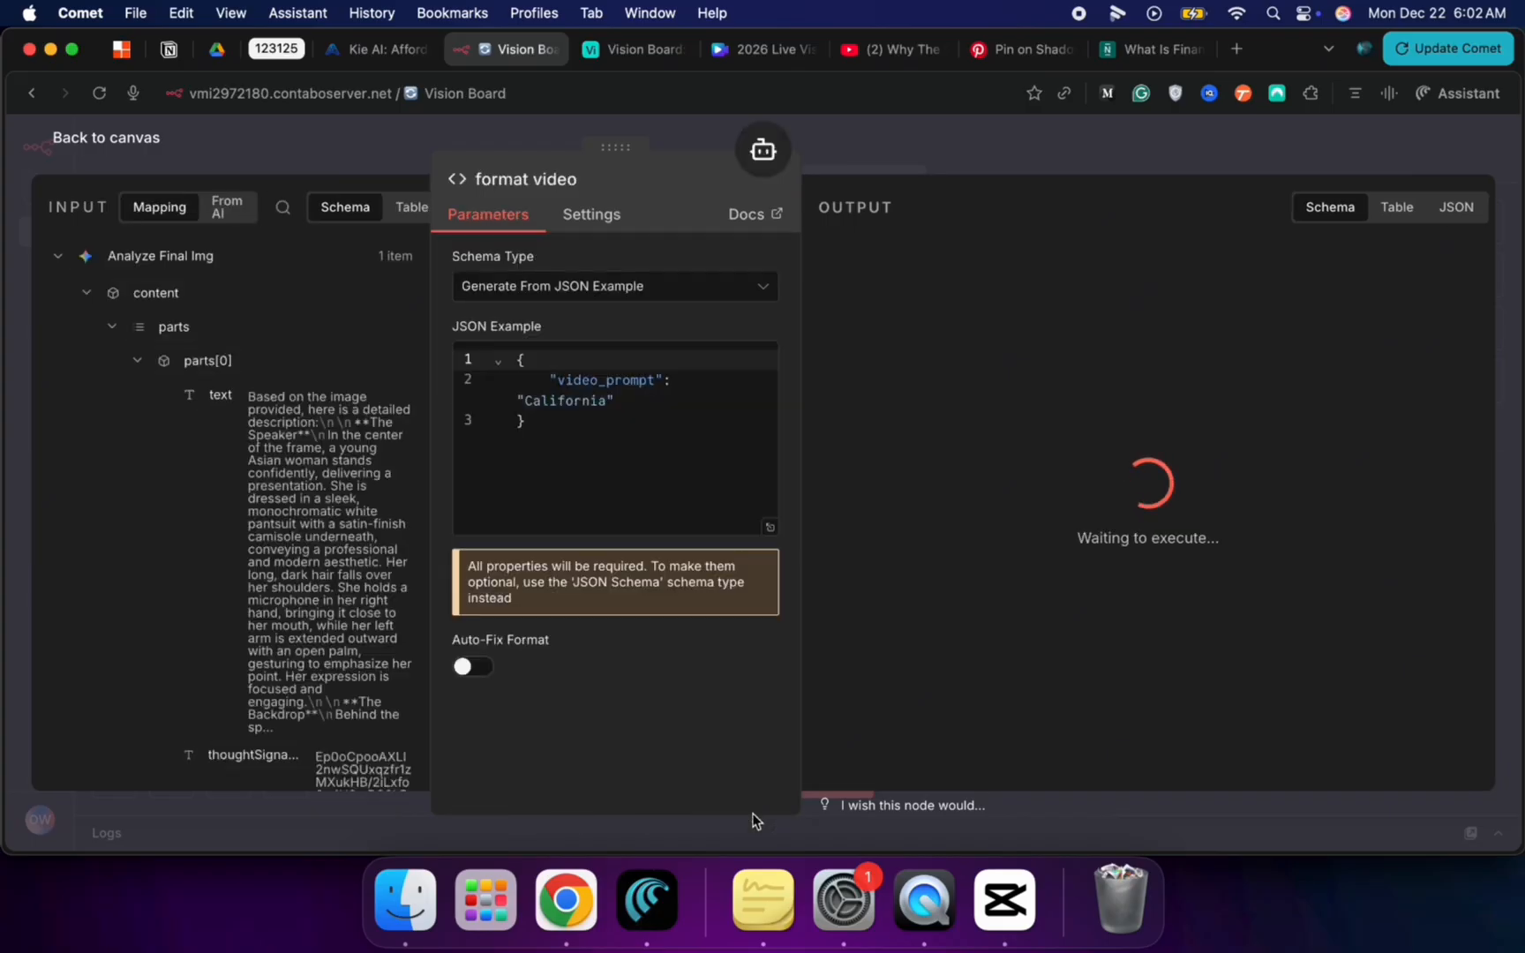
pyautogui.doubleClick(594, 403)
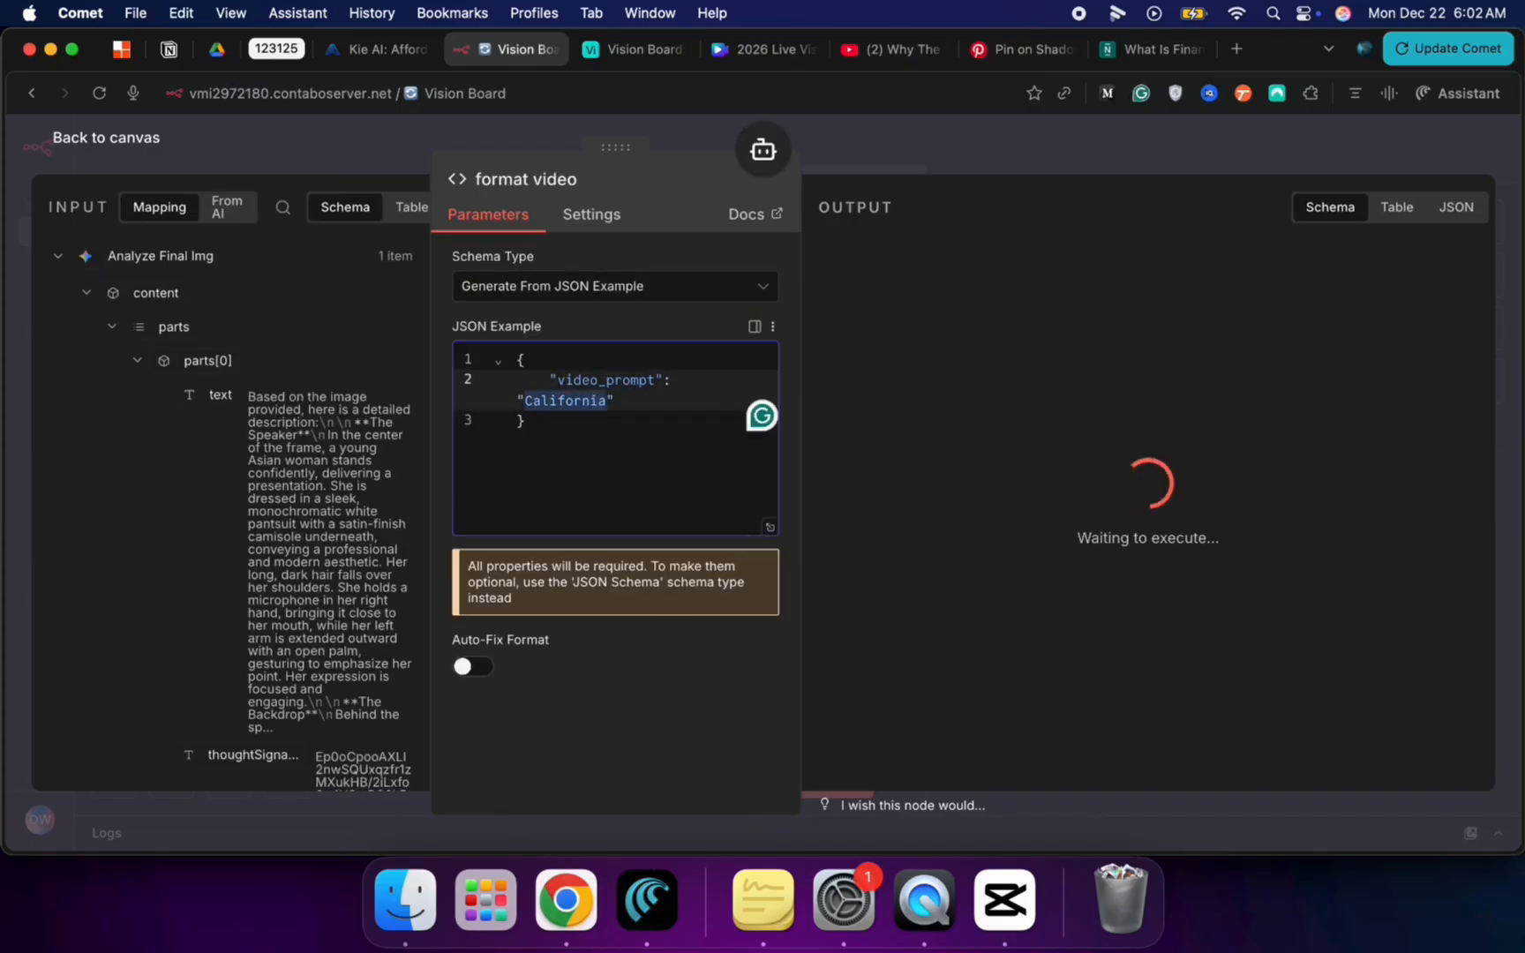
pyautogui.press('BackSpace')
pyautogui.write('string')
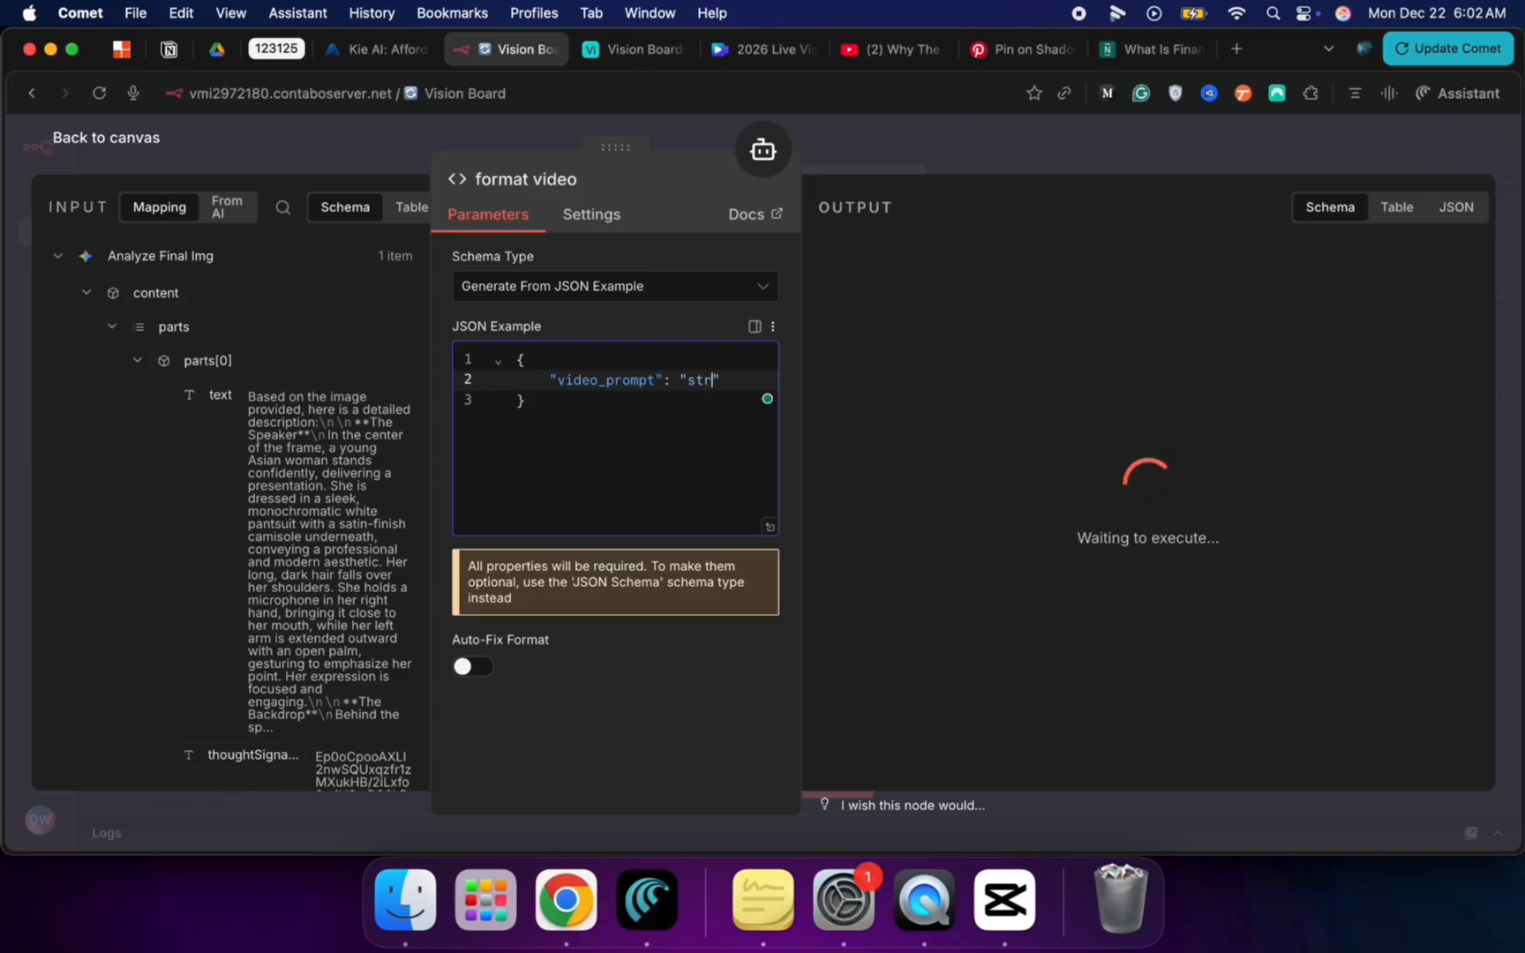
pyautogui.click(92, 142)
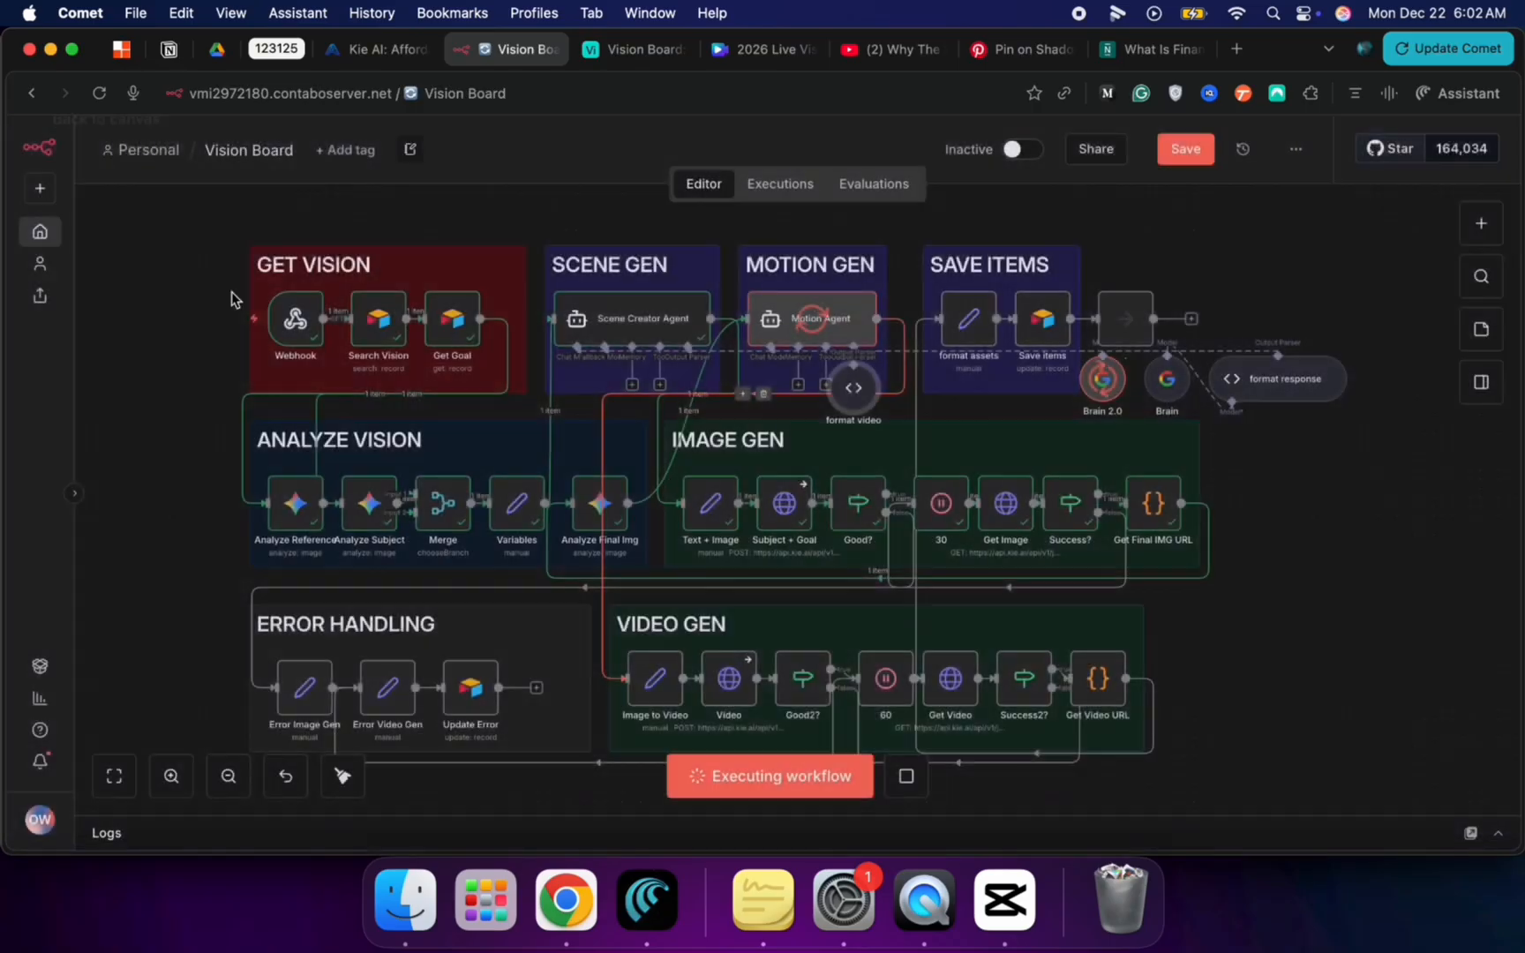
# Step: Run the Motion Agent again, monitor it and the Analyze Final Img node while they execute, and save the workflow
pyautogui.click(825, 278)
pyautogui.doubleClick(830, 329)
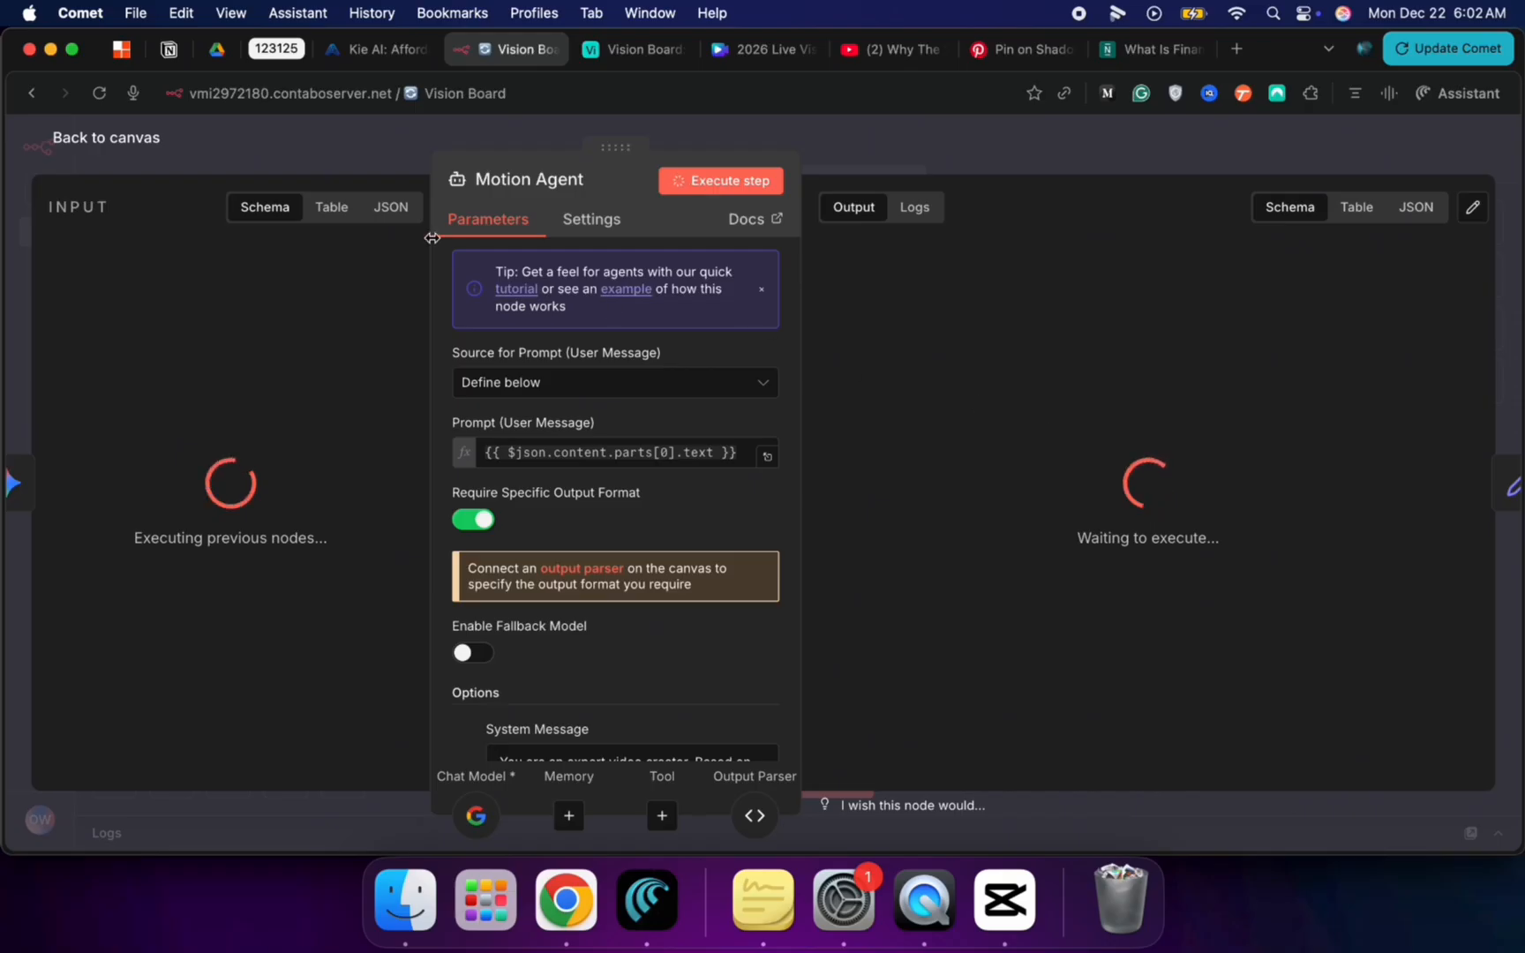
pyautogui.click(127, 145)
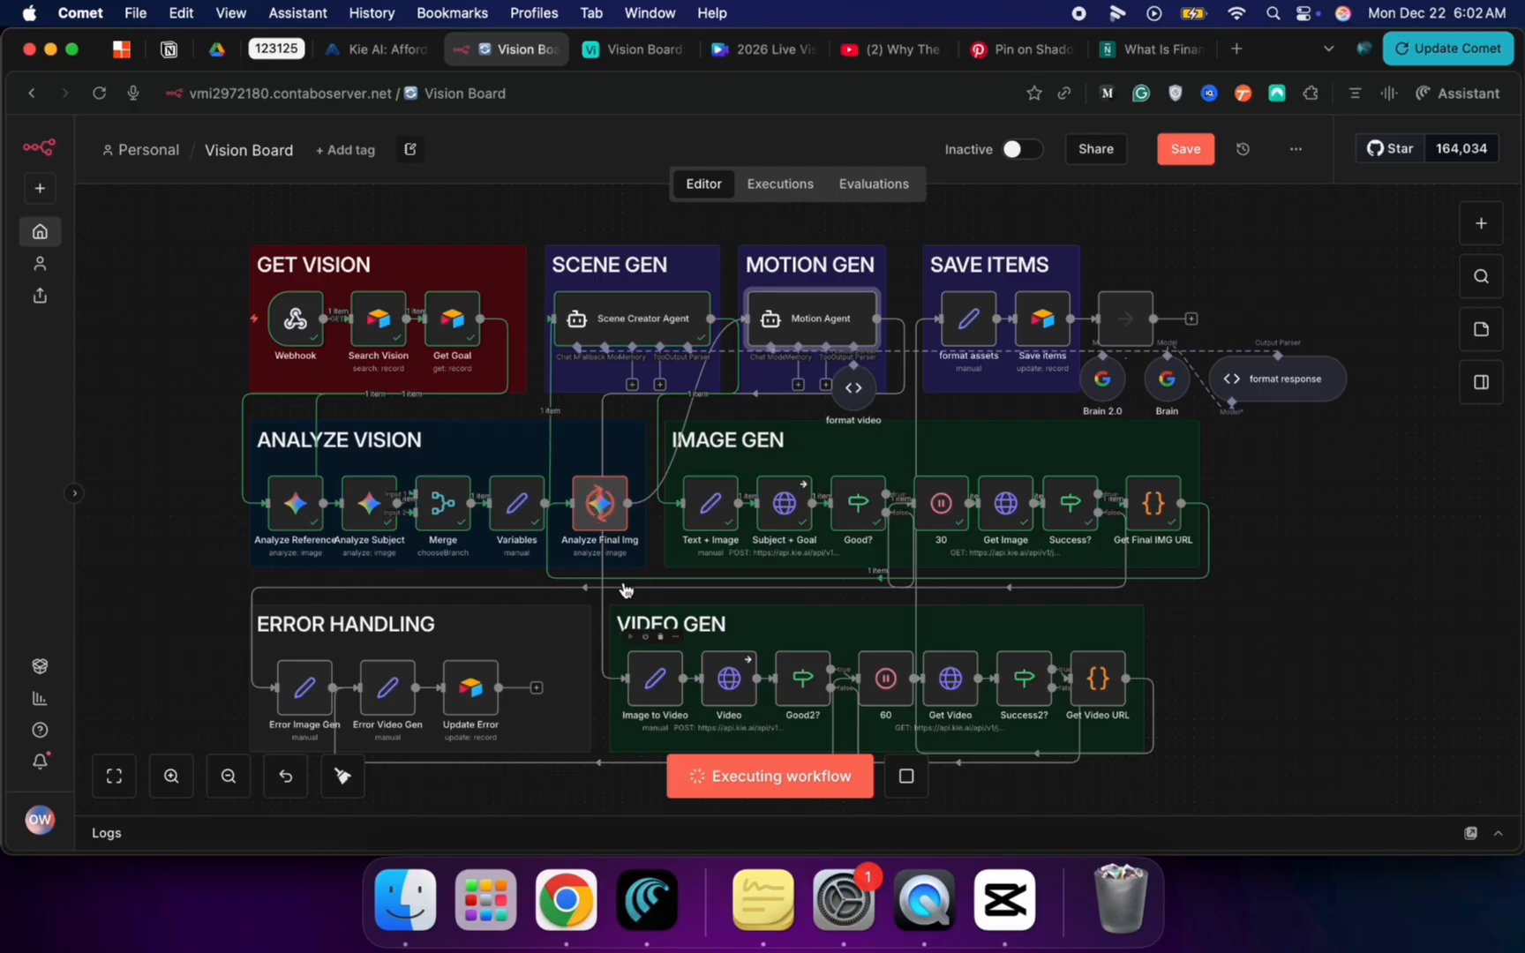
pyautogui.click(604, 513)
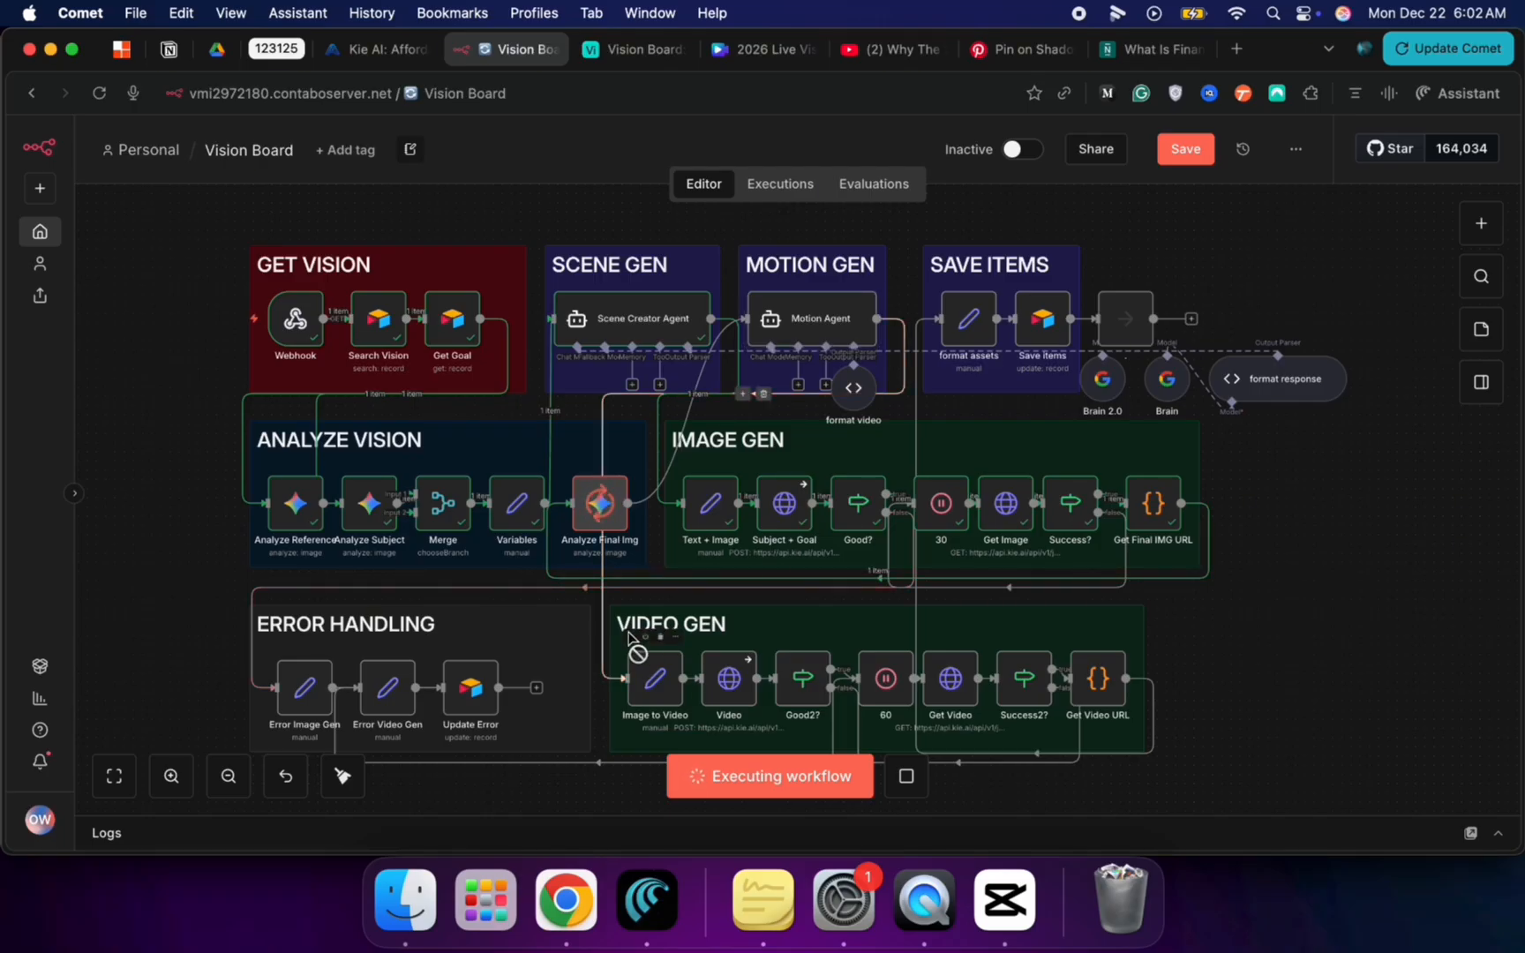
pyautogui.doubleClick(617, 516)
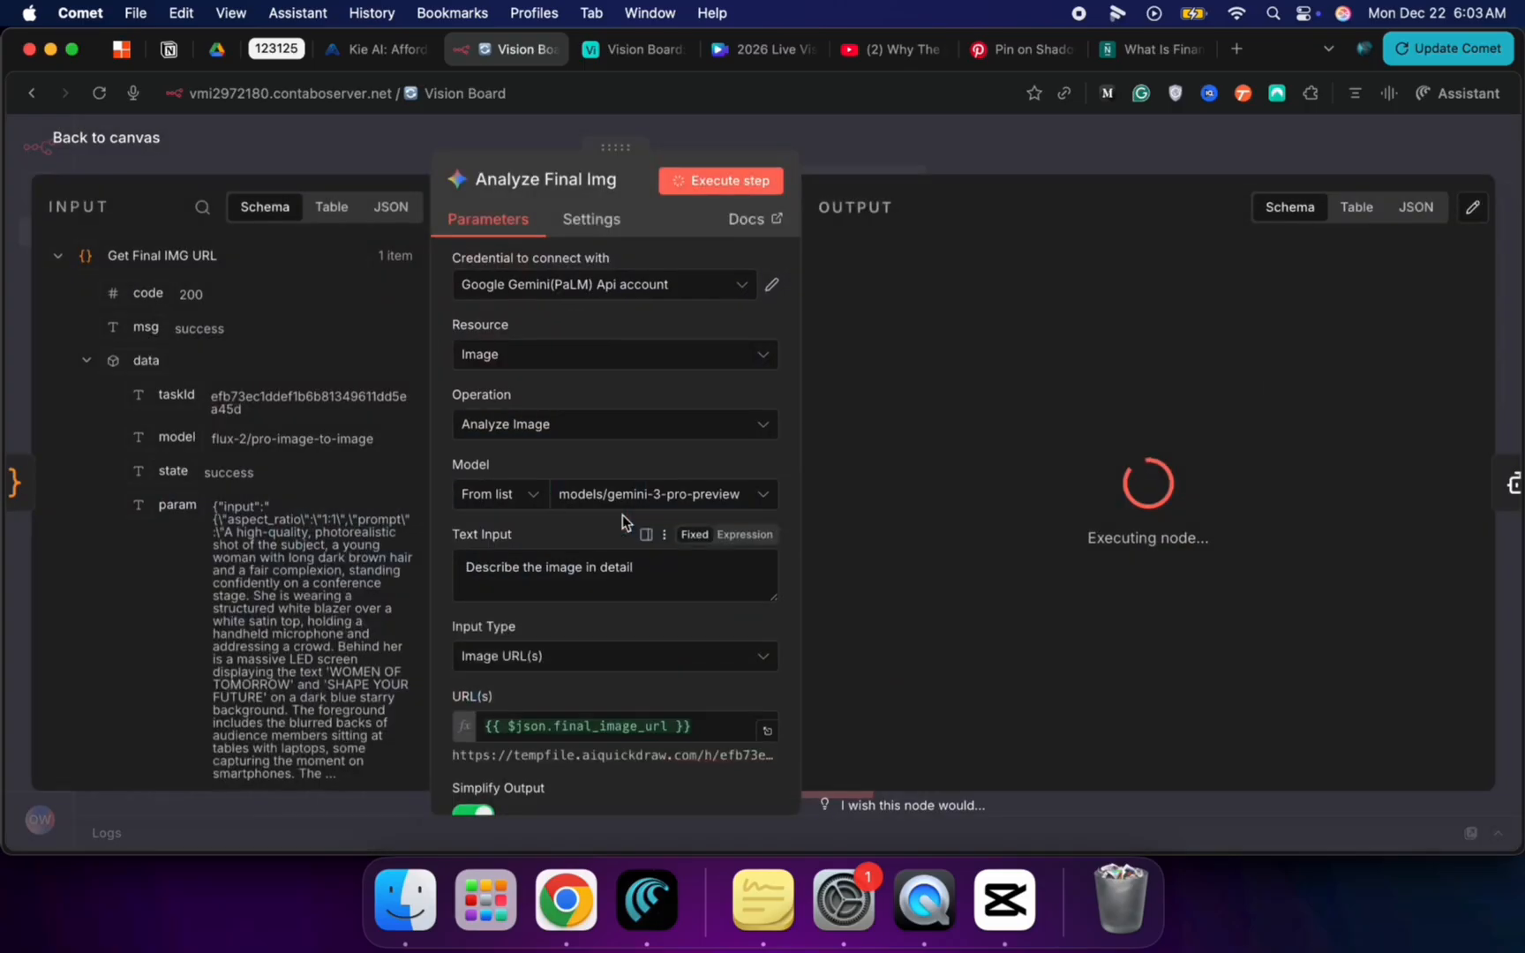
pyautogui.click(144, 148)
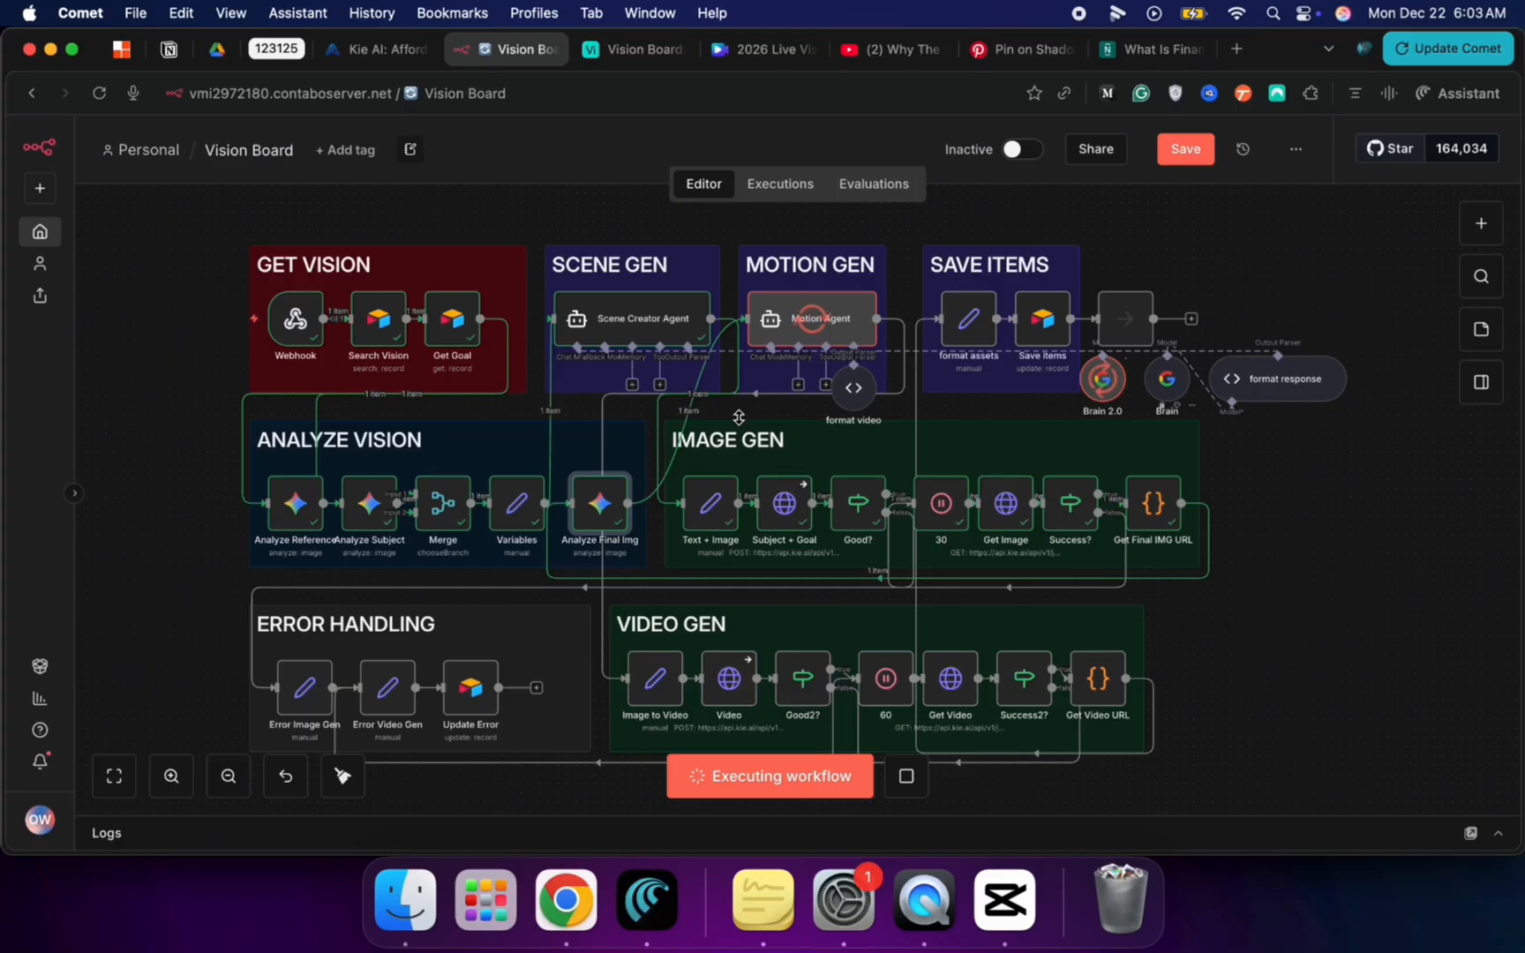
pyautogui.click(1196, 150)
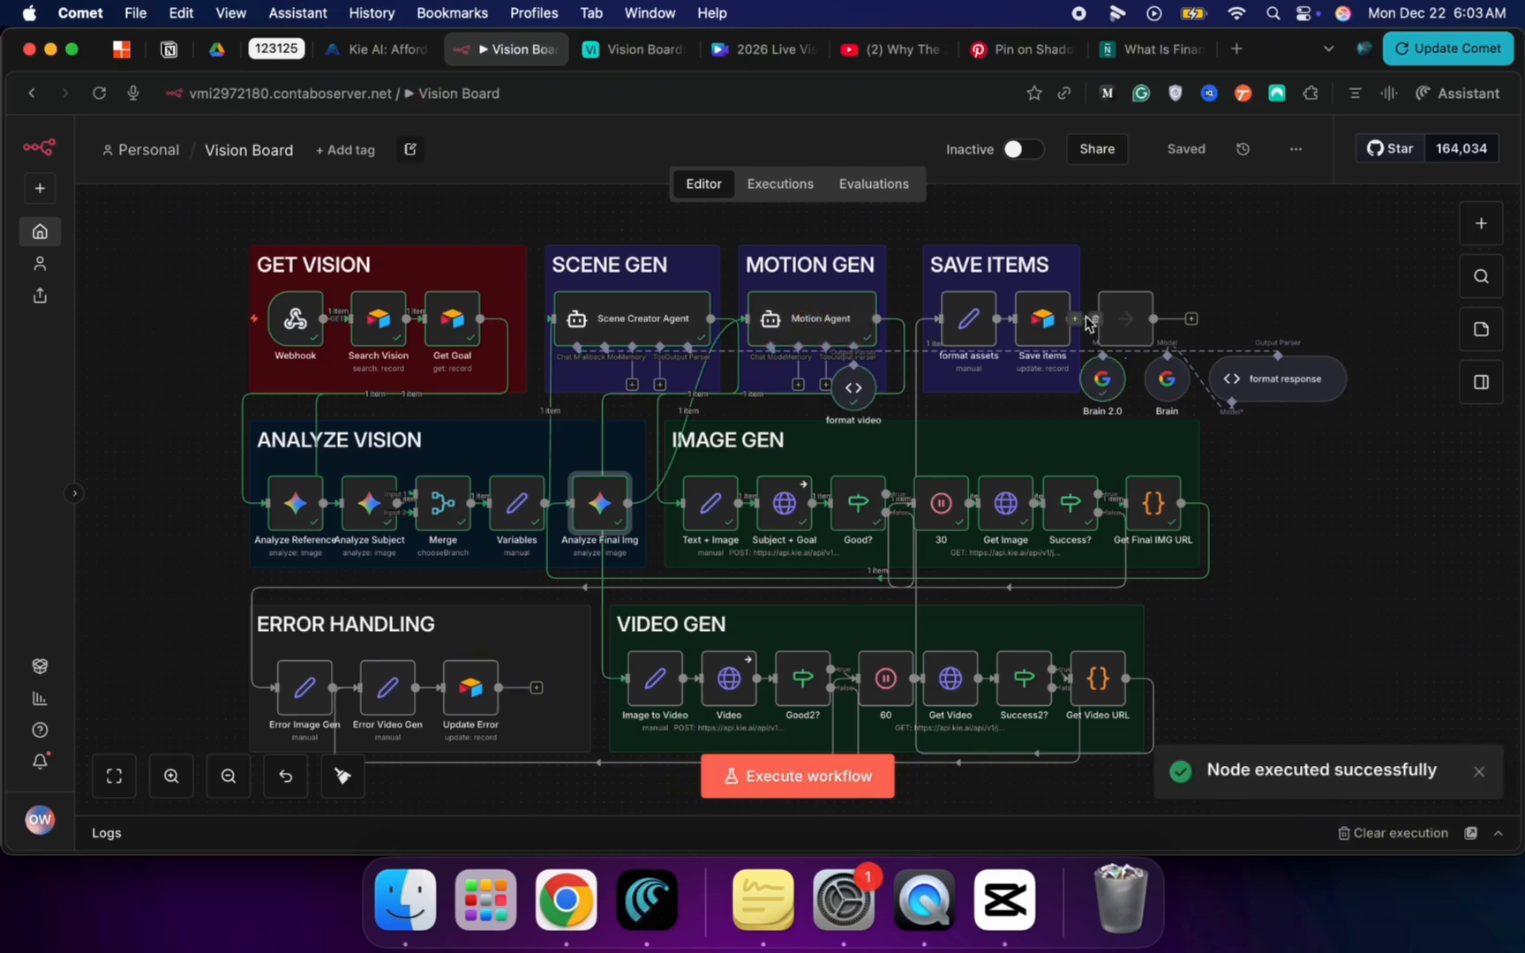
# Step: Check the generated video_prompt text in the Motion Agent's output
pyautogui.doubleClick(841, 325)
pyautogui.moveTo(1012, 323); pyautogui.dragTo(1261, 429)
pyautogui.click(1262, 429)
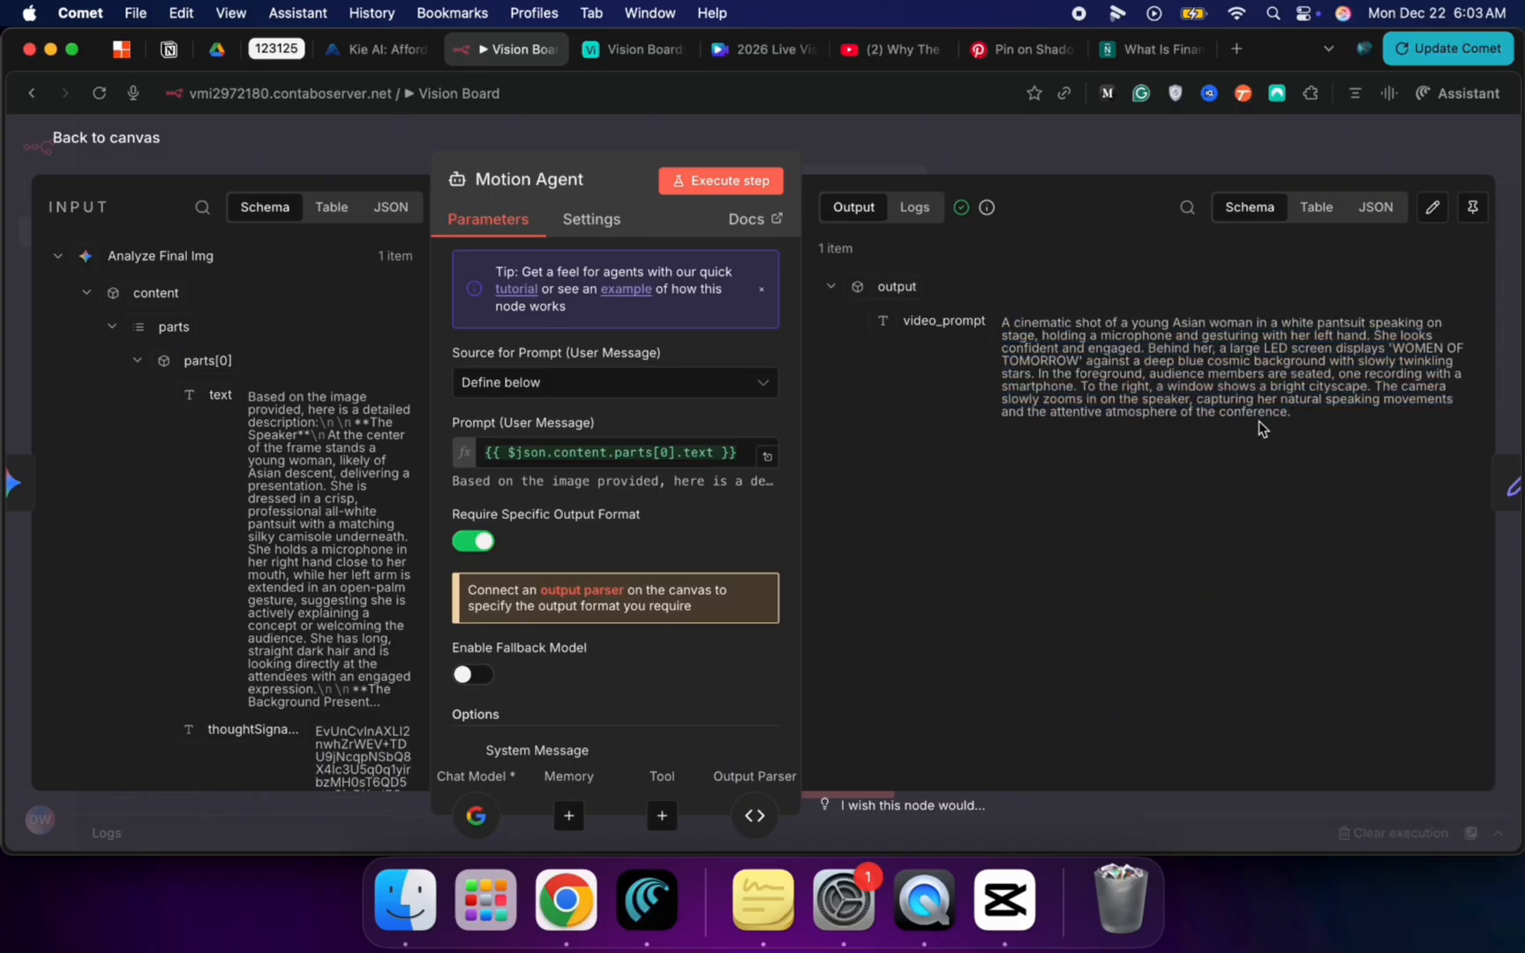
pyautogui.click(156, 139)
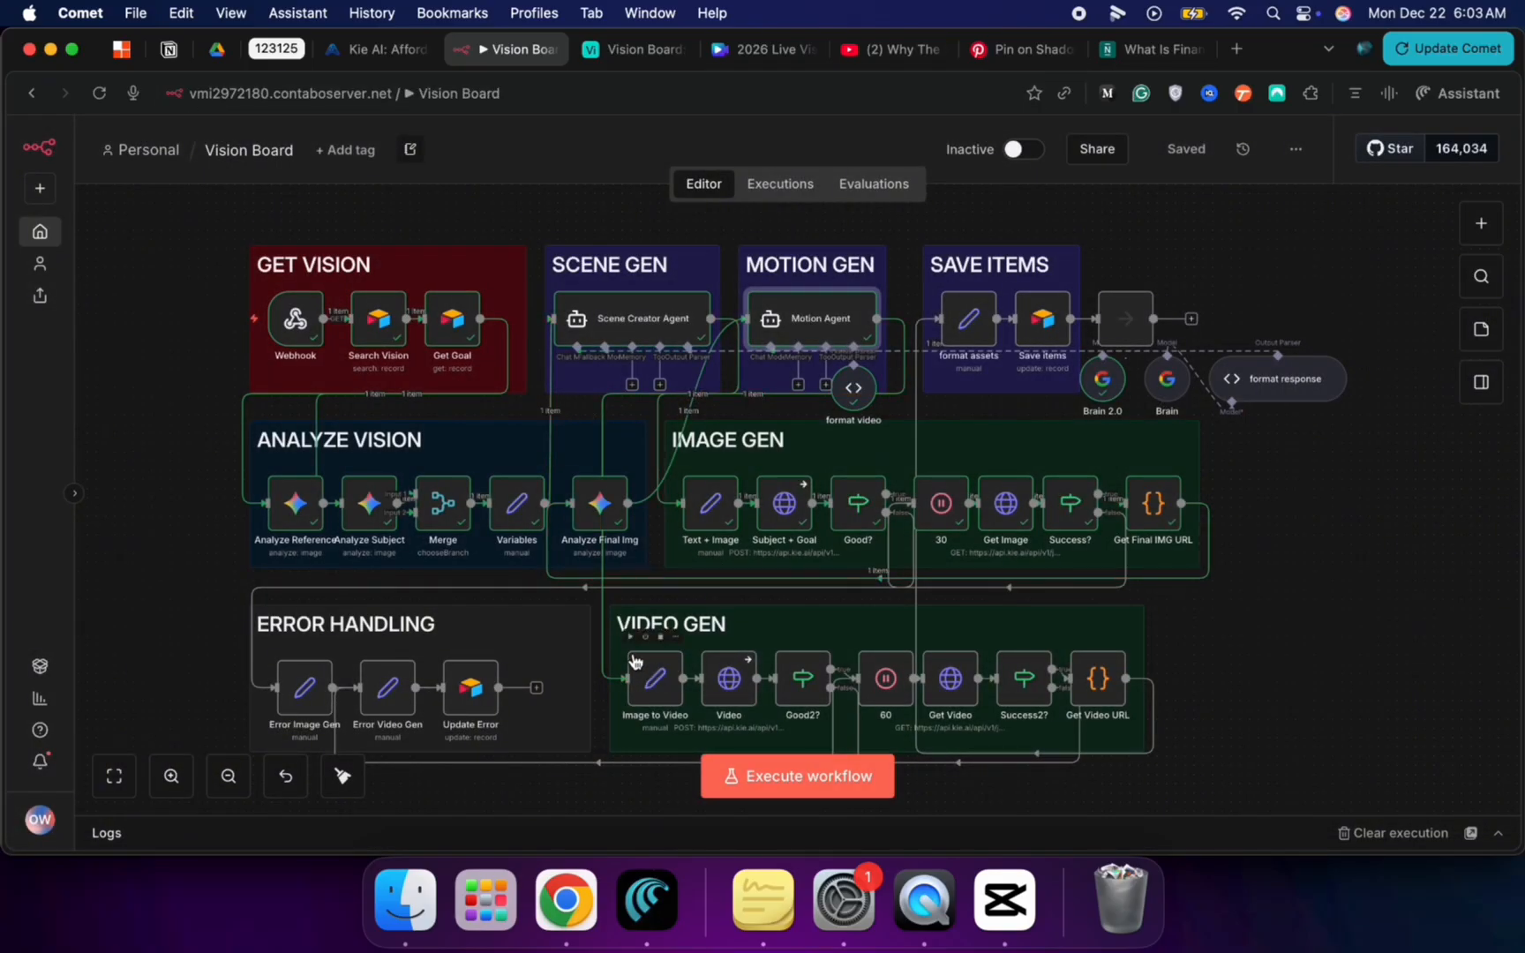
# Step: Review the Image to Video node's mapped fields down to Final Image URL and Video Prompt, and execute it
pyautogui.click(641, 684)
pyautogui.doubleClick(641, 684)
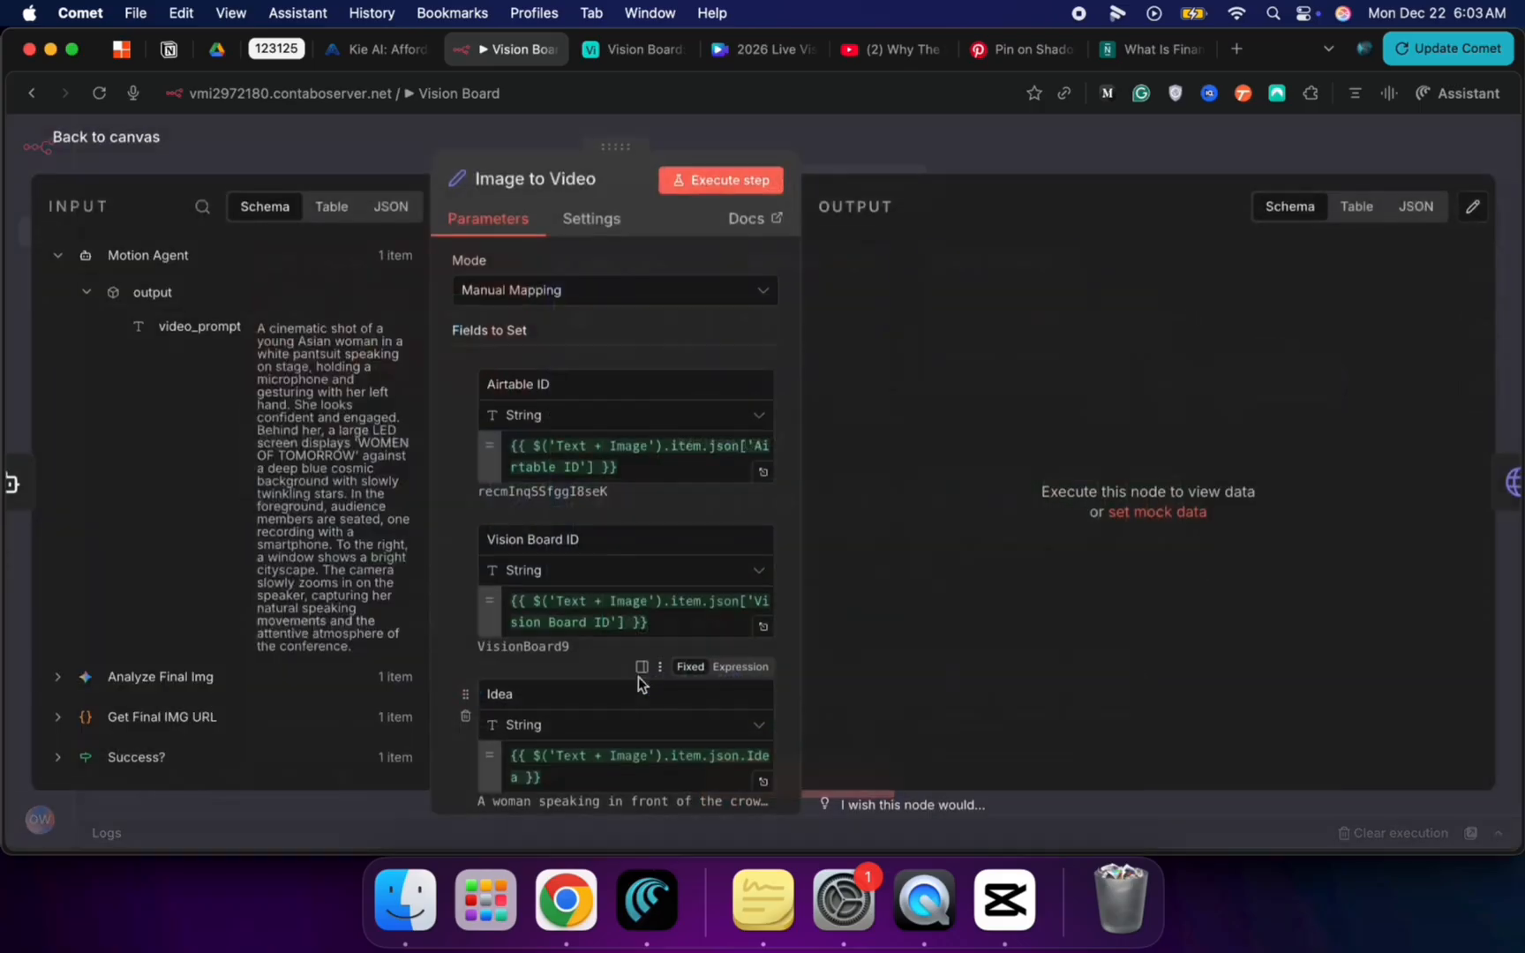
pyautogui.scroll(-12, 628, 488)
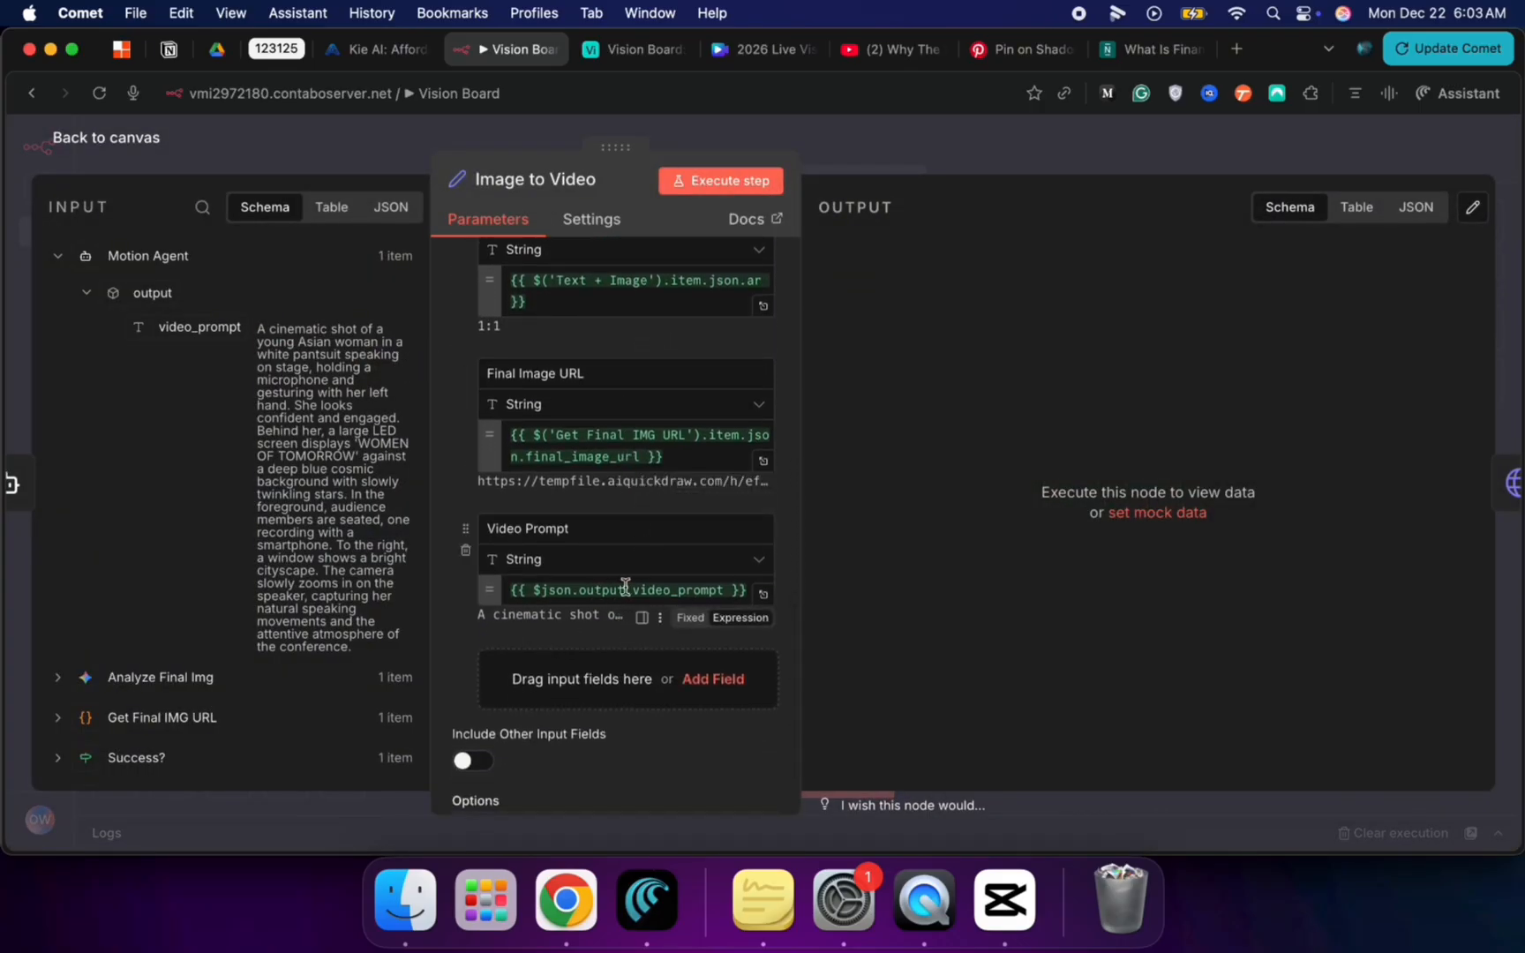
pyautogui.click(724, 180)
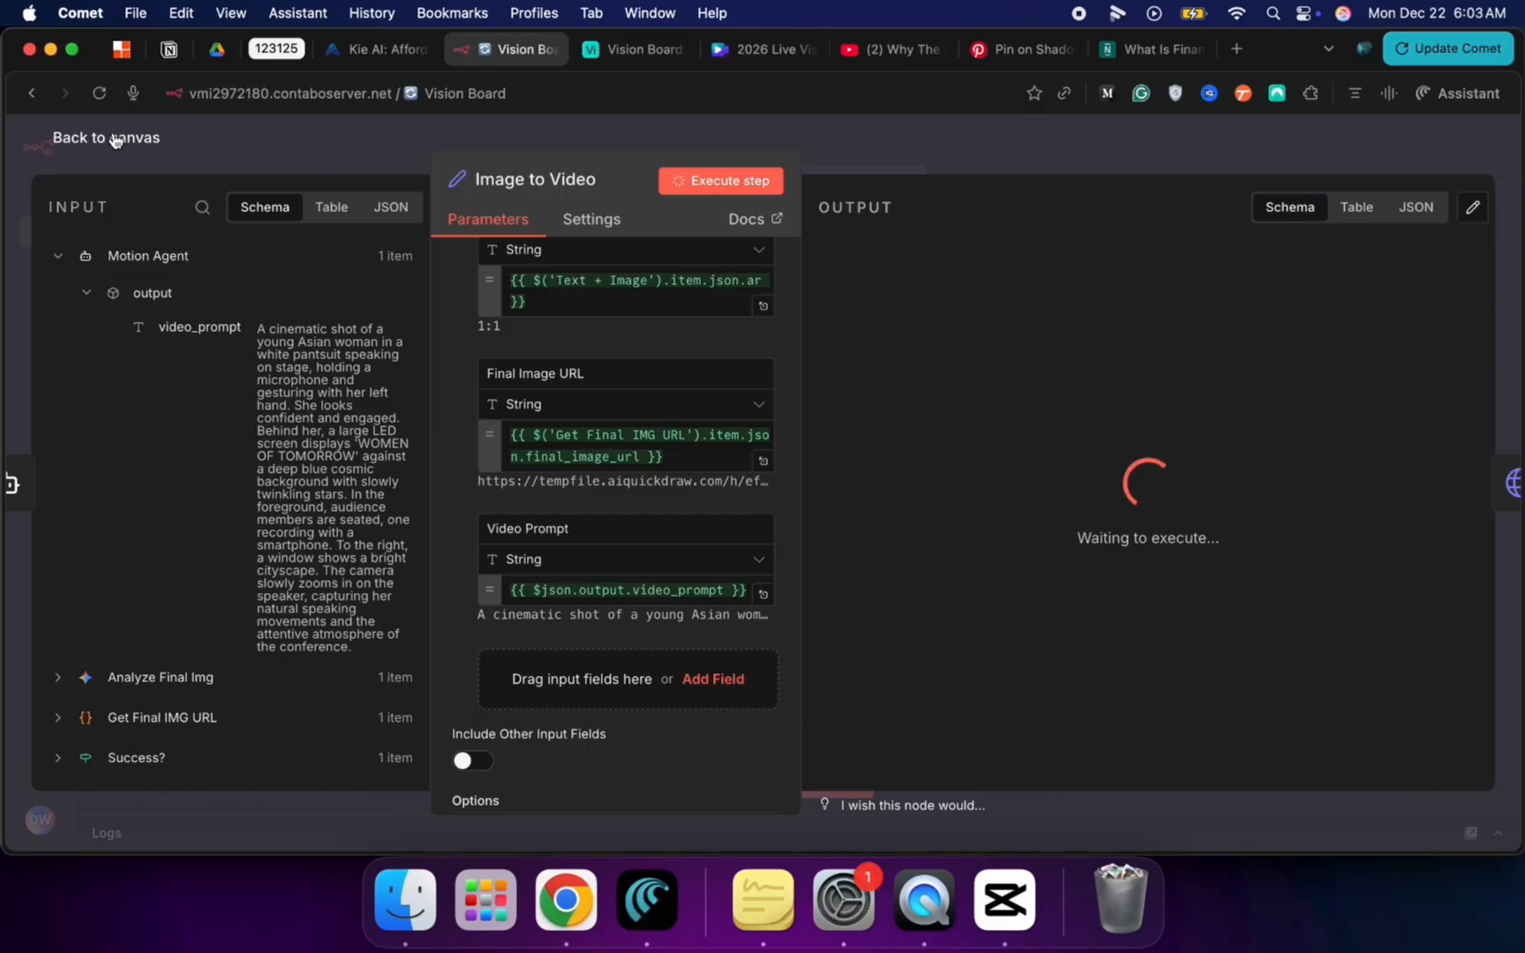
pyautogui.click(115, 138)
# Step: Execute the Video createTask request after reviewing its headers, and check the taskId returned in the output
pyautogui.doubleClick(731, 677)
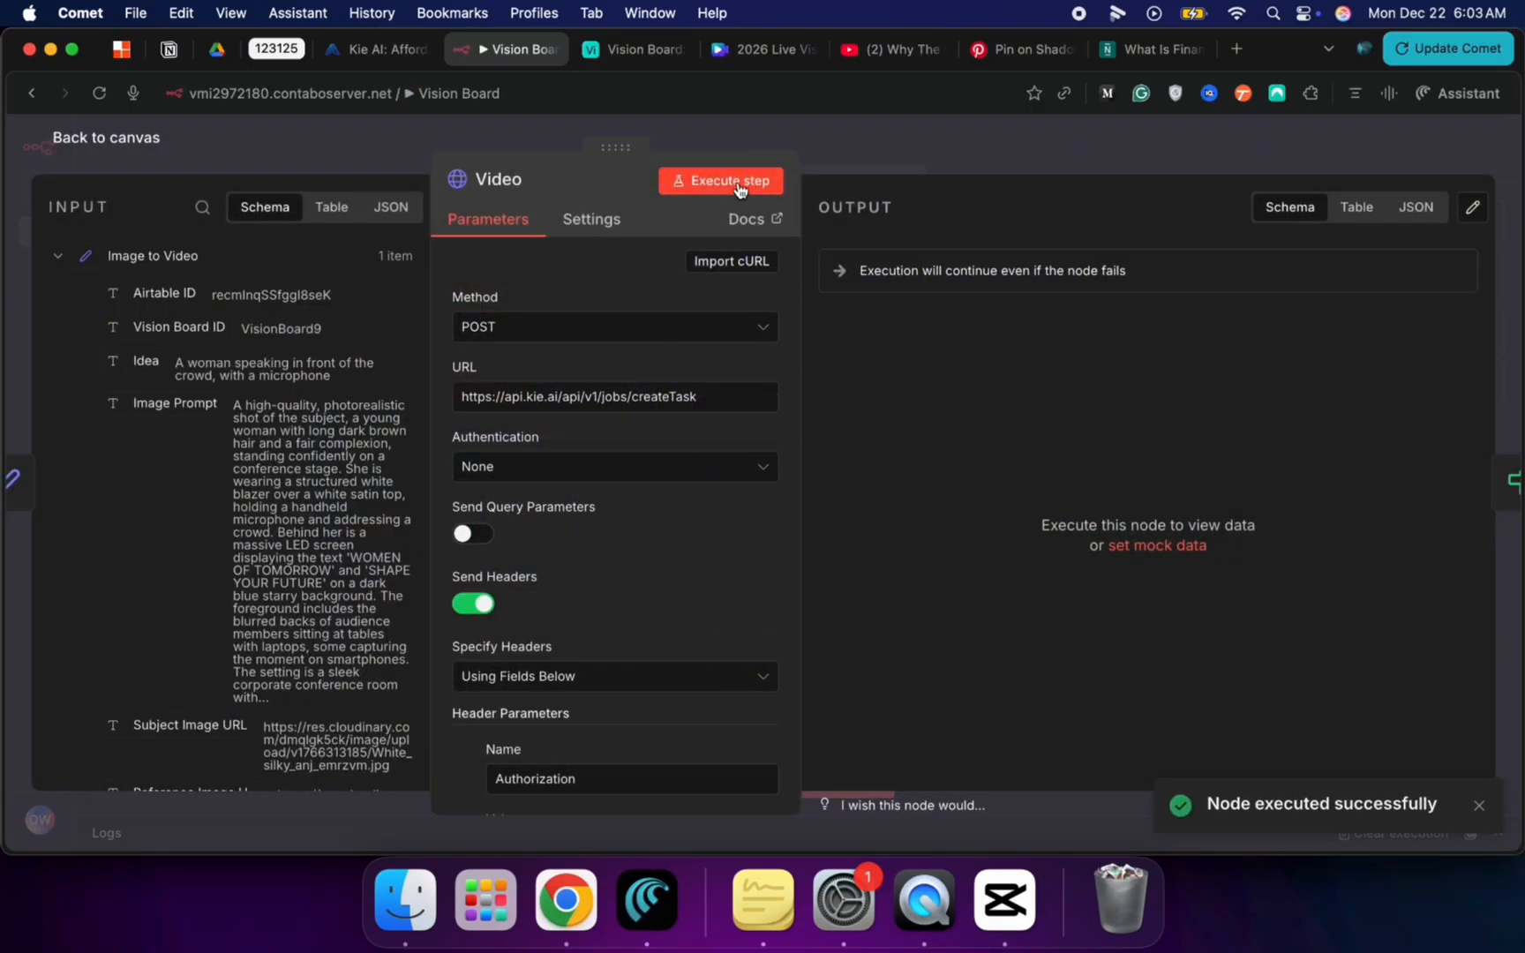
pyautogui.scroll(-2, 609, 468)
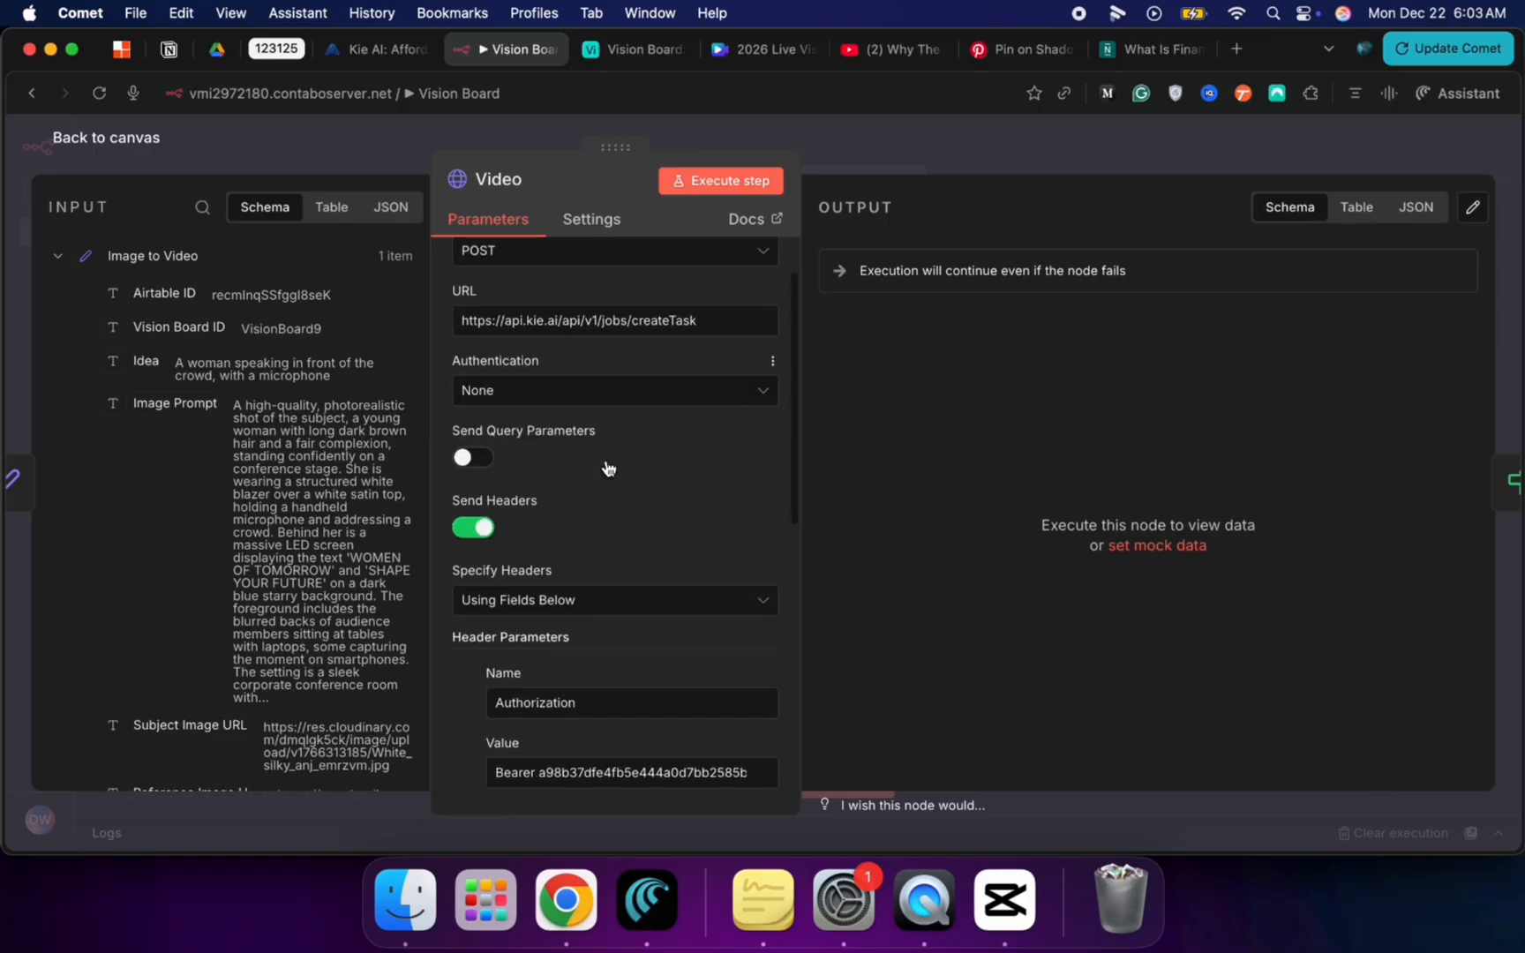
pyautogui.click(697, 184)
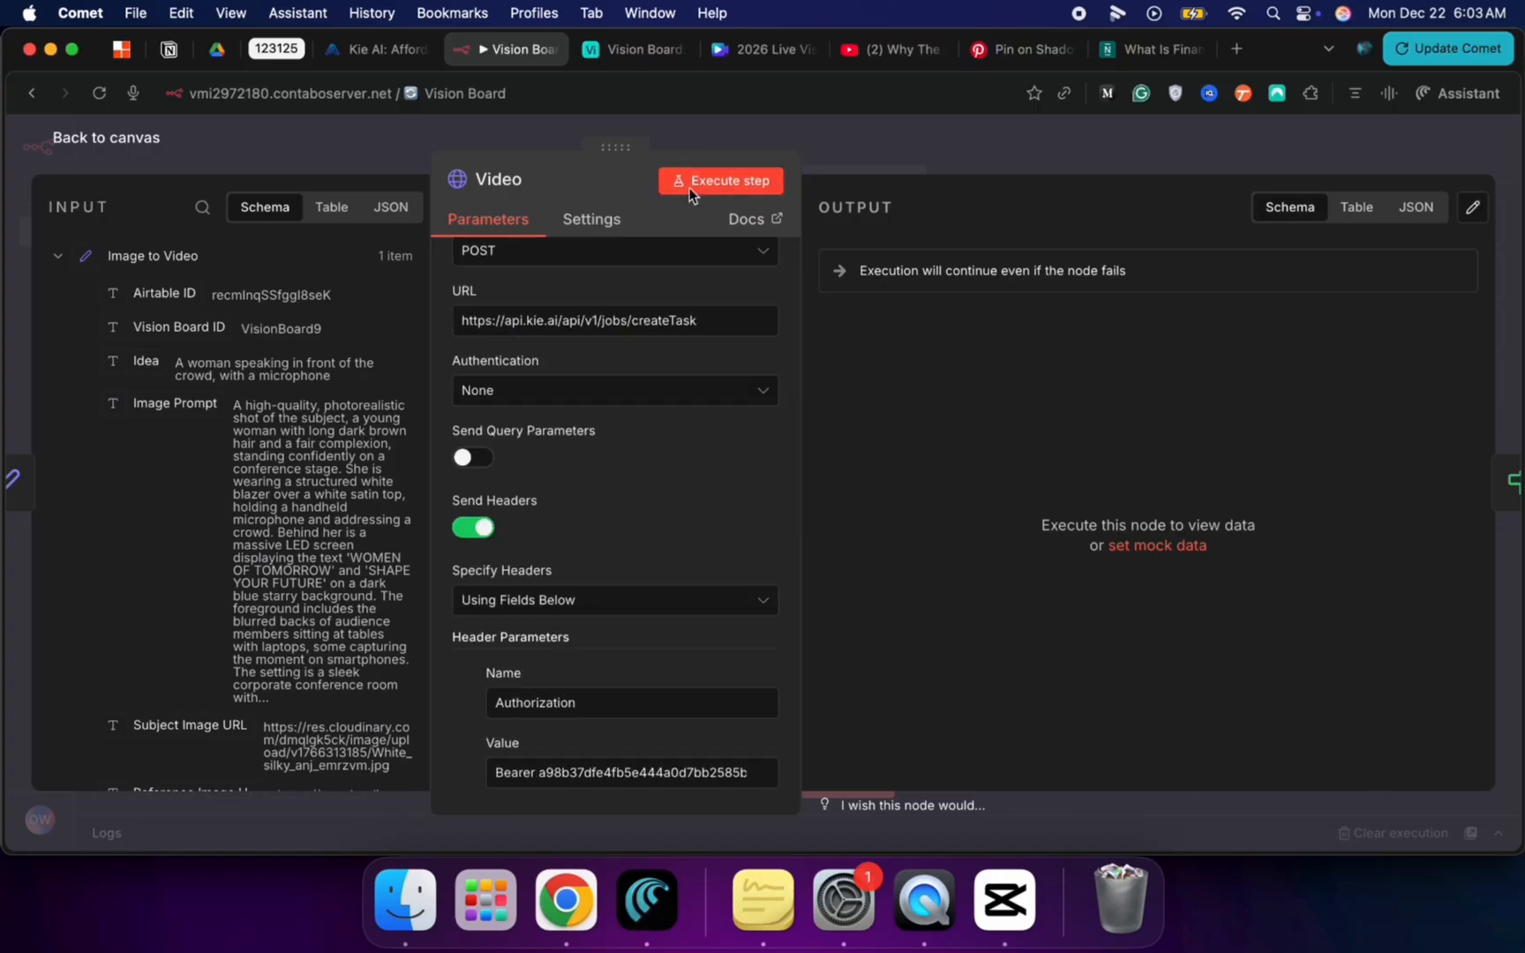
pyautogui.scroll(2, 652, 378)
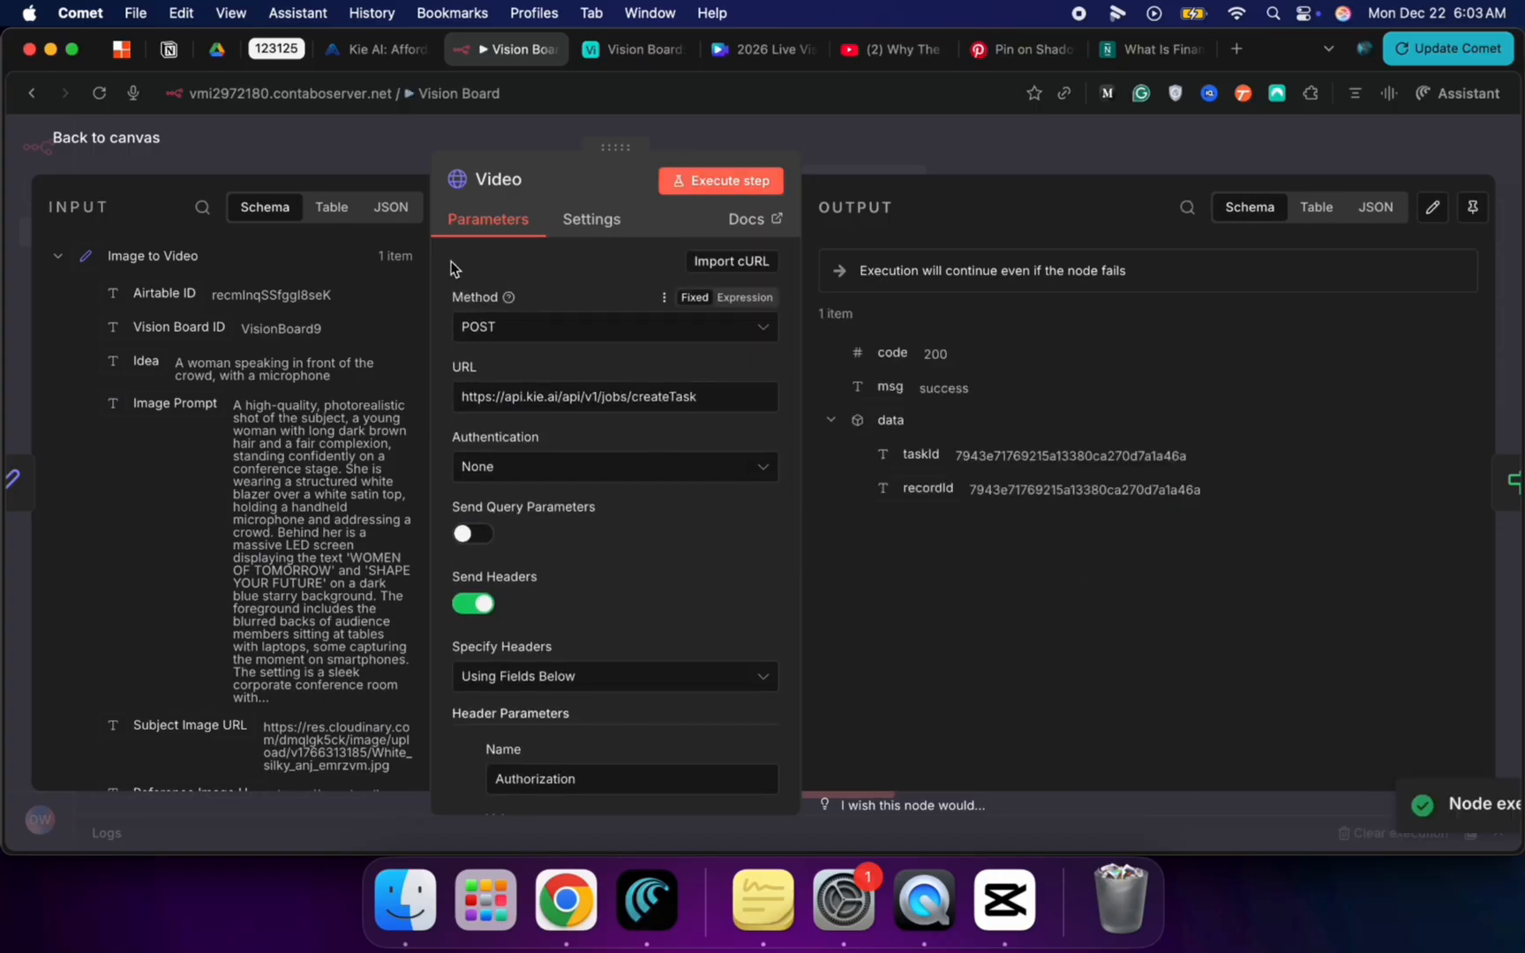
pyautogui.click(157, 136)
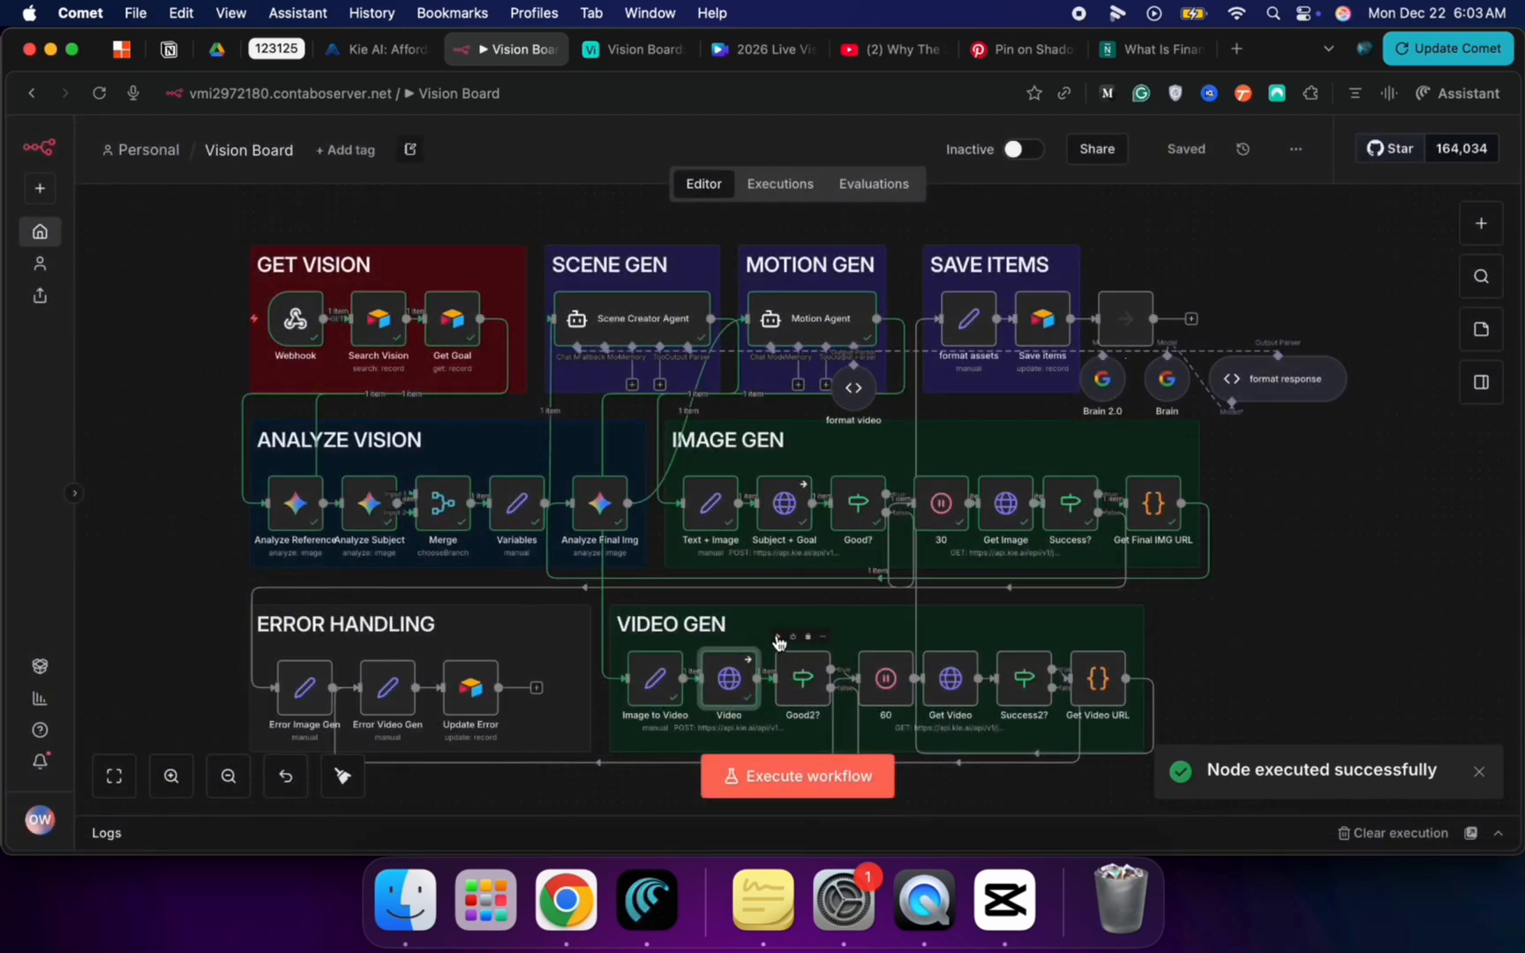
# Step: Execute the Good2? condition node in the video generation section and check which branch receives the item
pyautogui.click(778, 636)
pyautogui.doubleClick(799, 685)
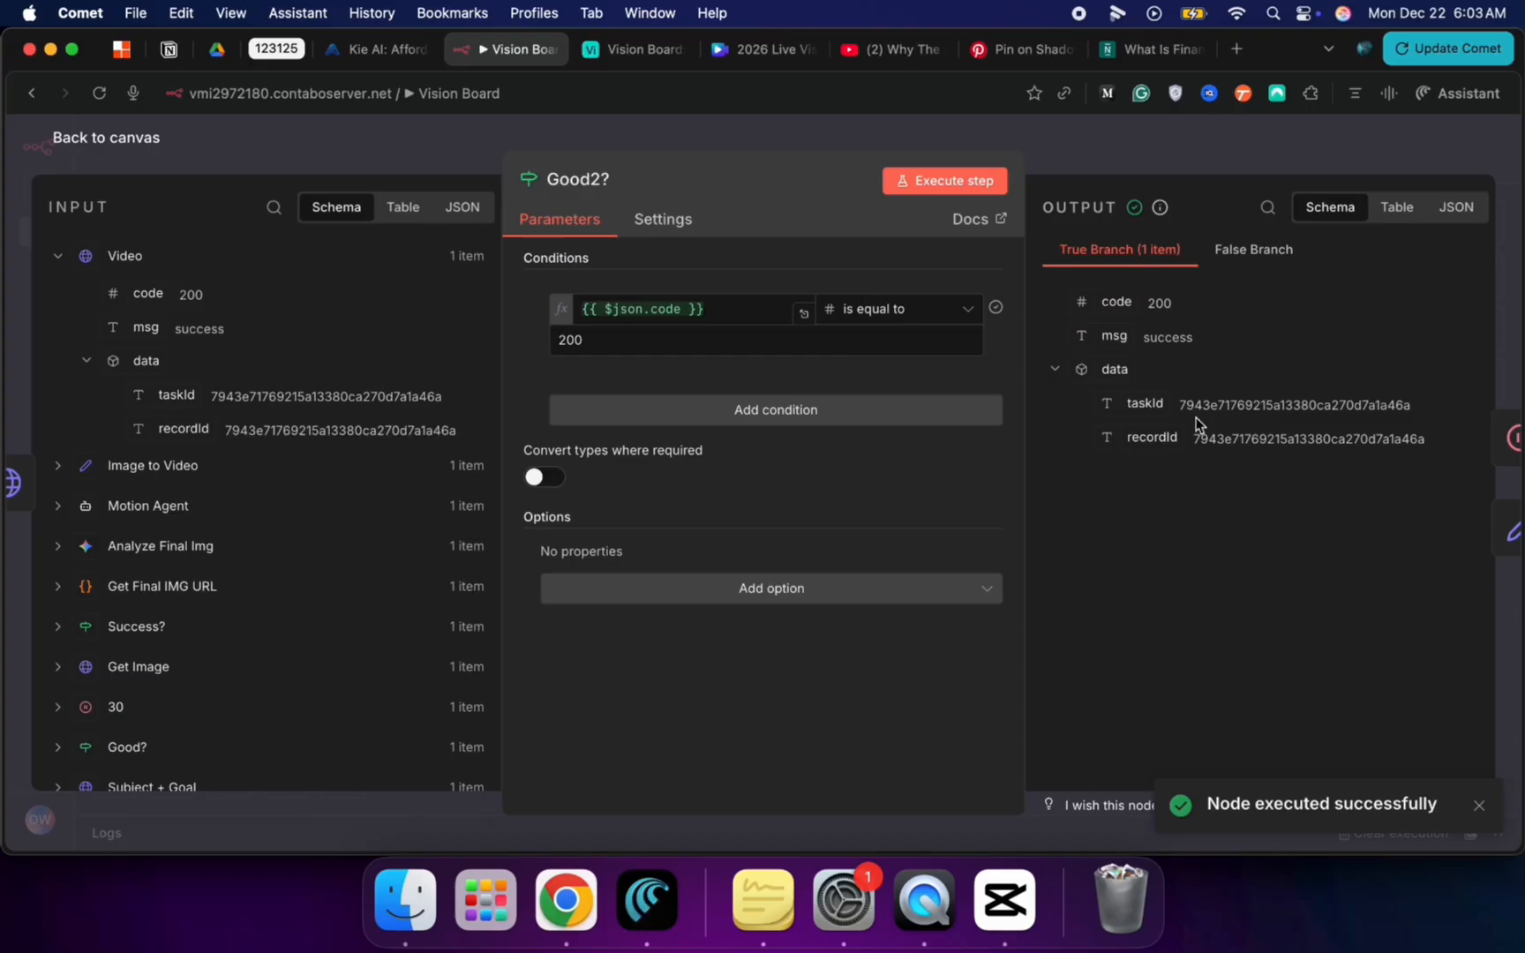
pyautogui.click(155, 139)
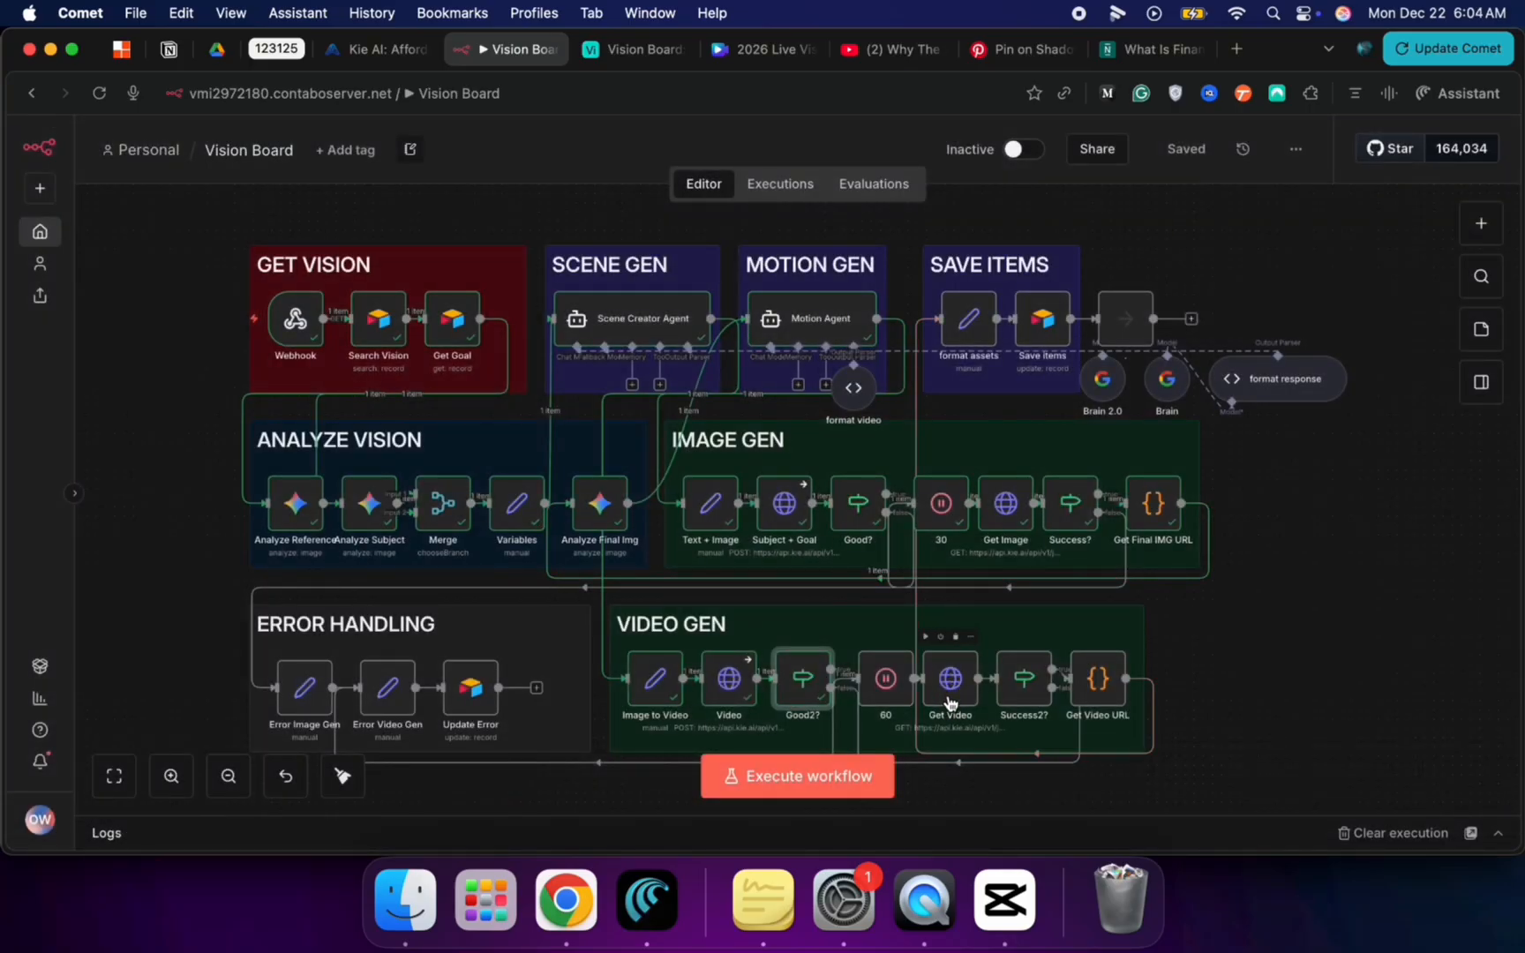
# Step: Review the settings of the 60 wait node and the request parameters of the Get Video node
pyautogui.doubleClick(898, 685)
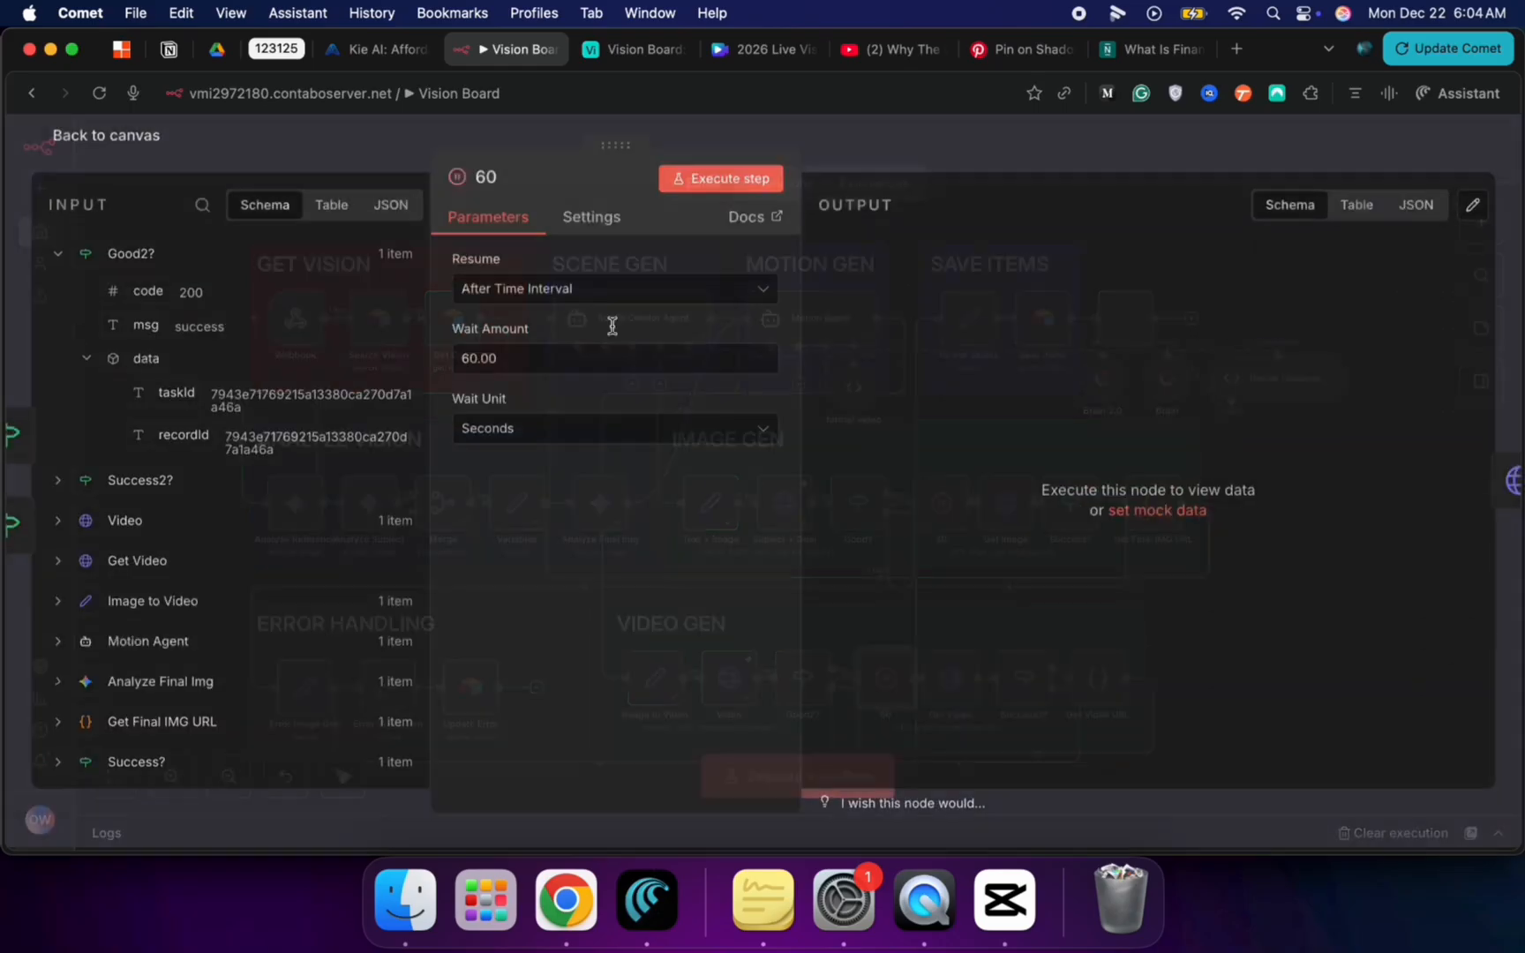
pyautogui.click(102, 145)
pyautogui.doubleClick(961, 680)
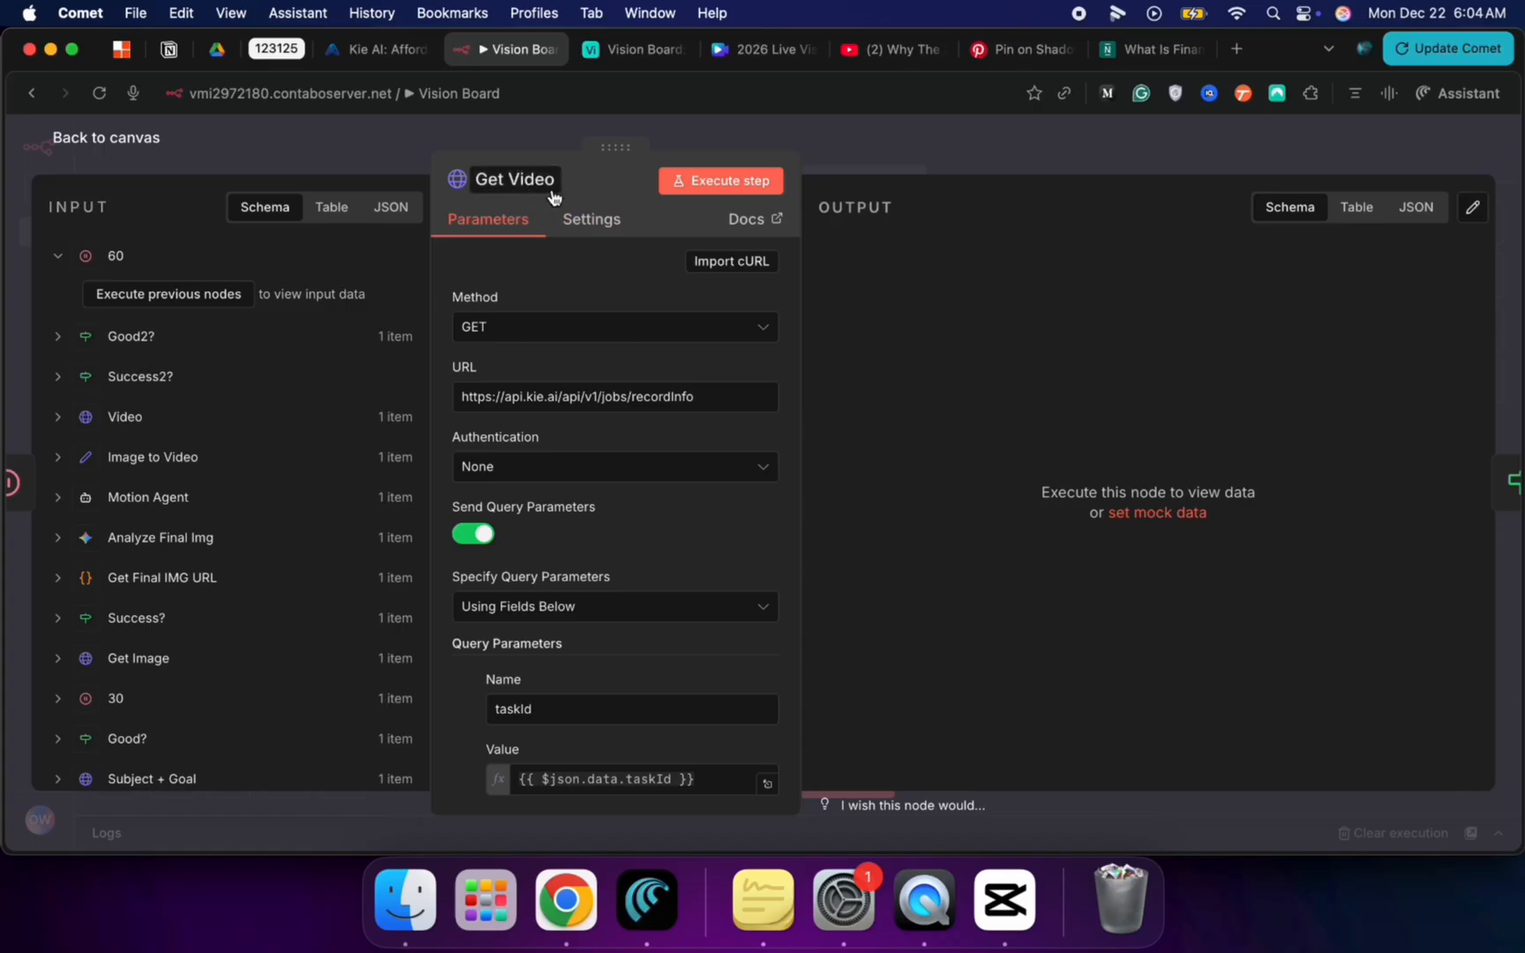
pyautogui.click(155, 143)
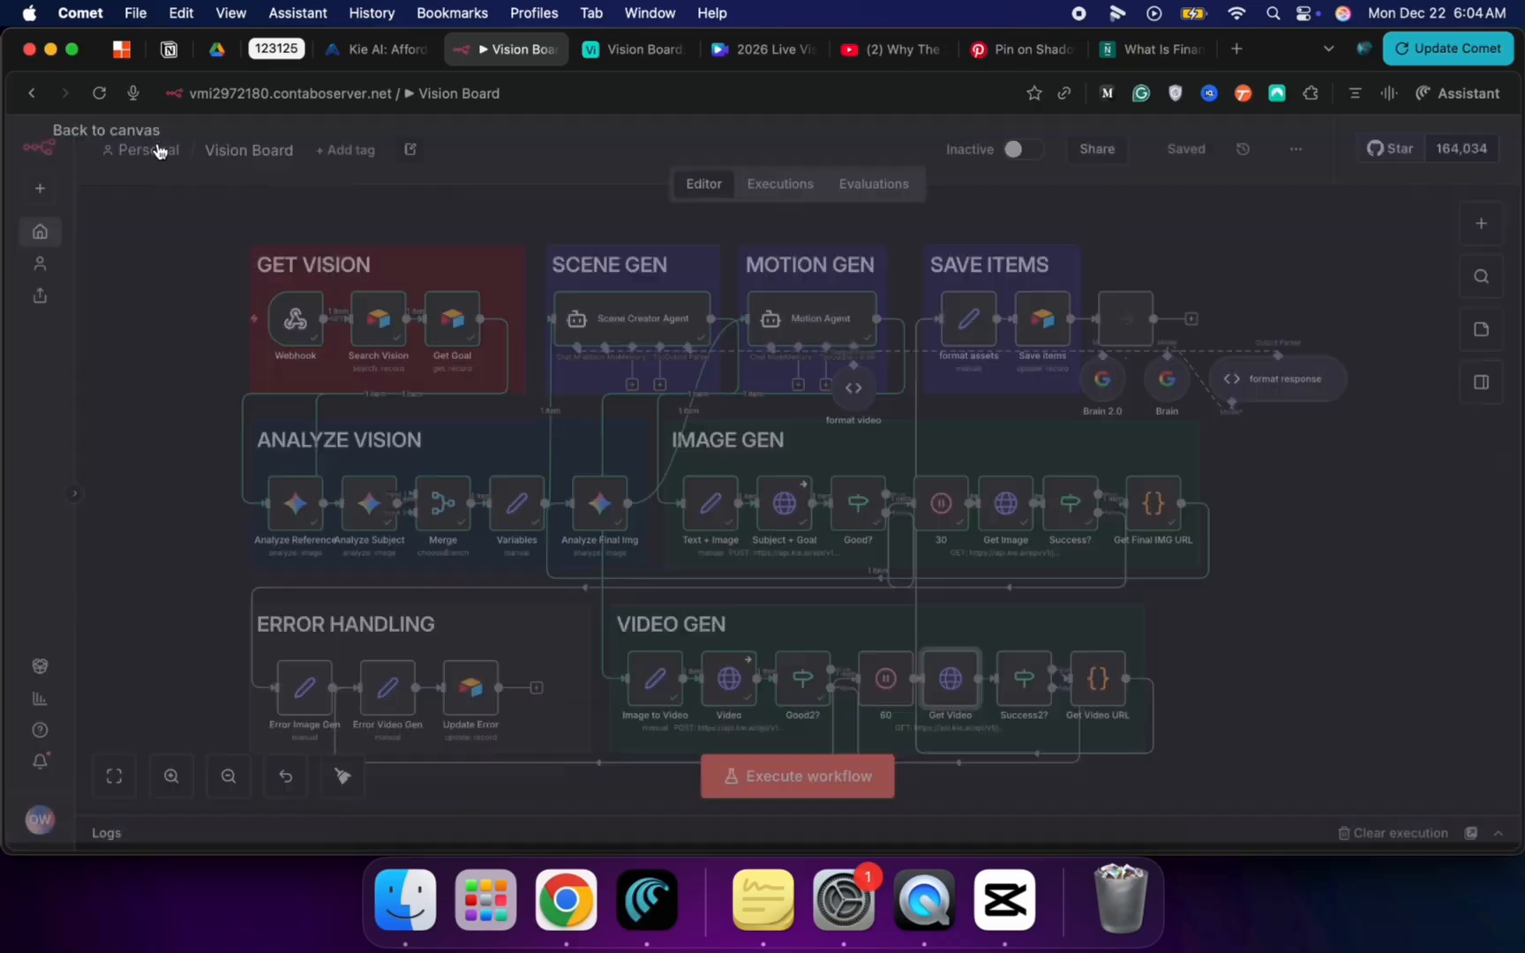
# Step: Review the Success2? node's condition and read through the JavaScript code in the Get Video URL node
pyautogui.click(1021, 699)
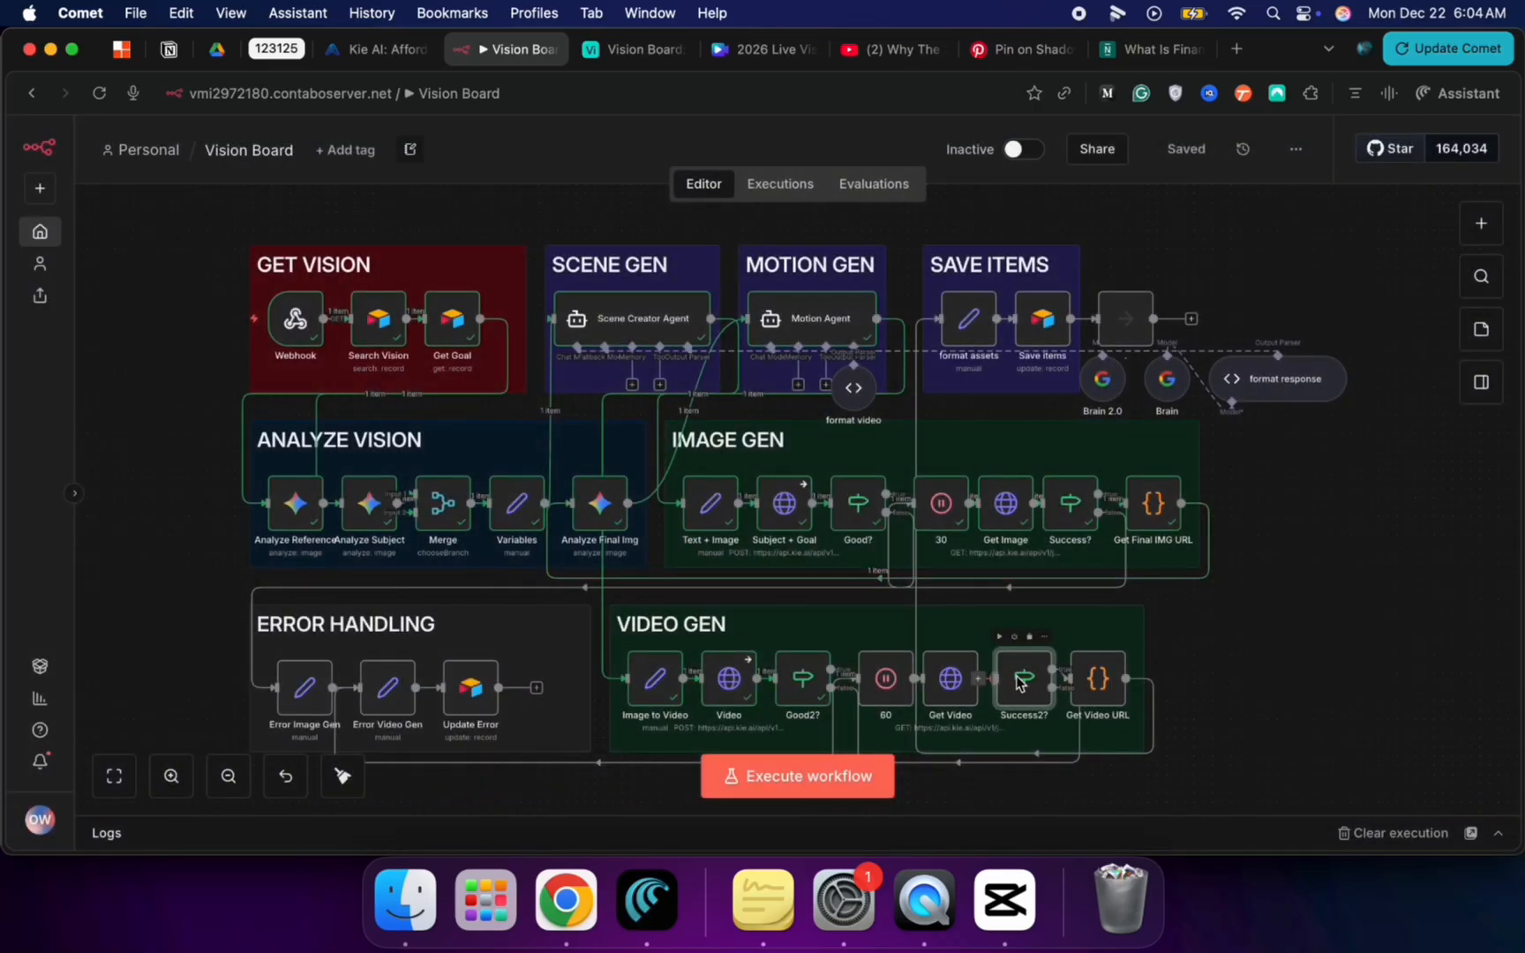
pyautogui.doubleClick(1021, 690)
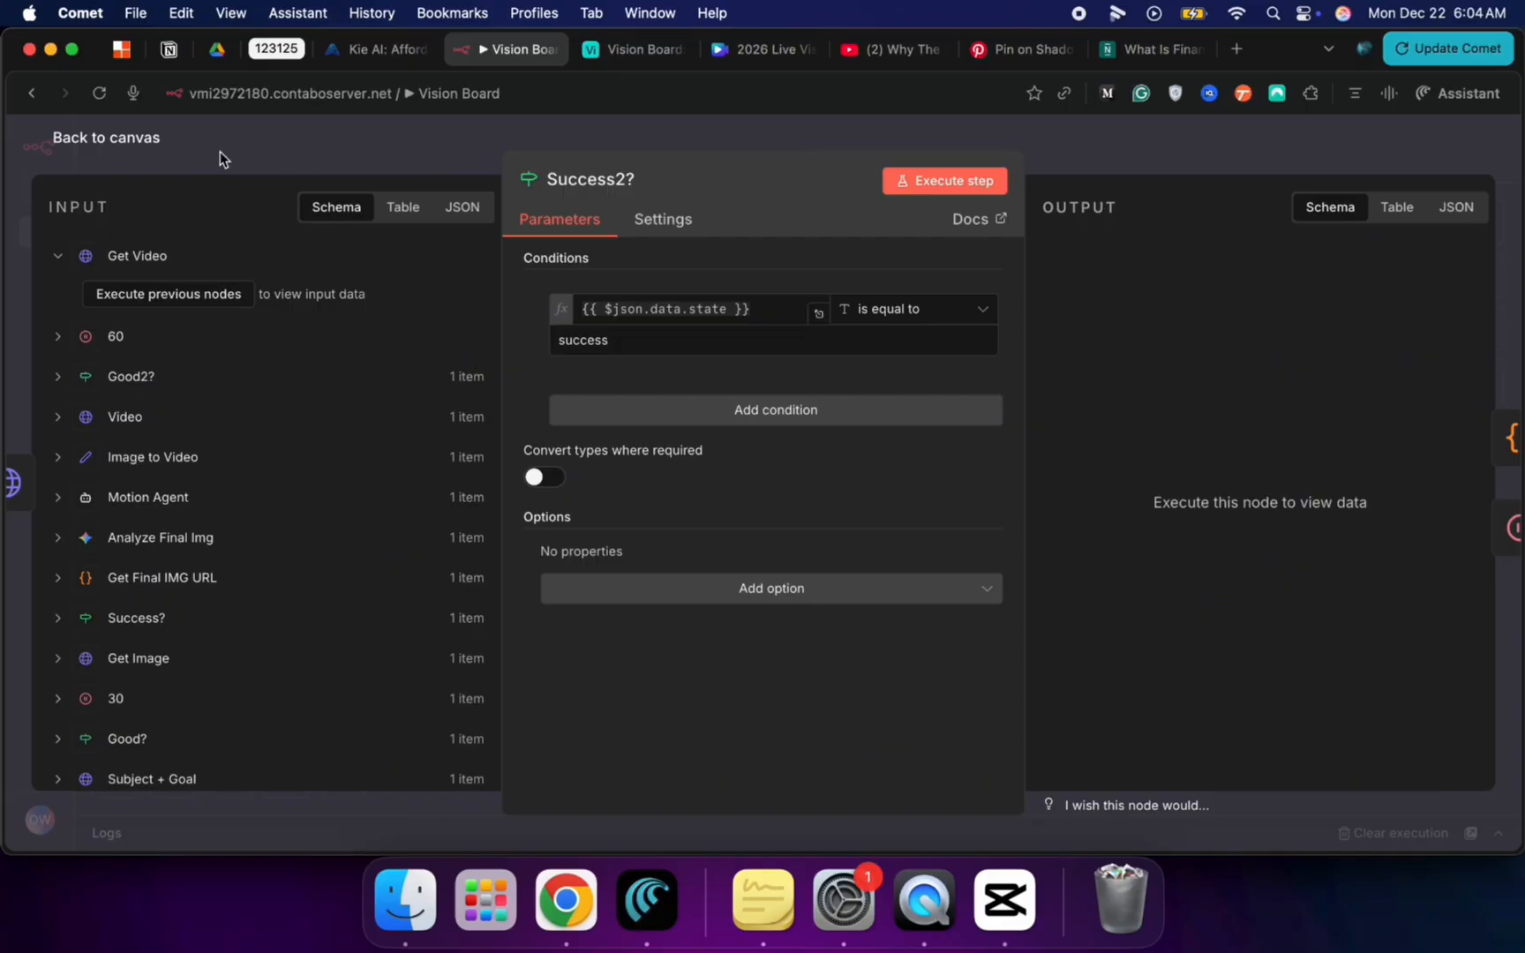
pyautogui.click(152, 150)
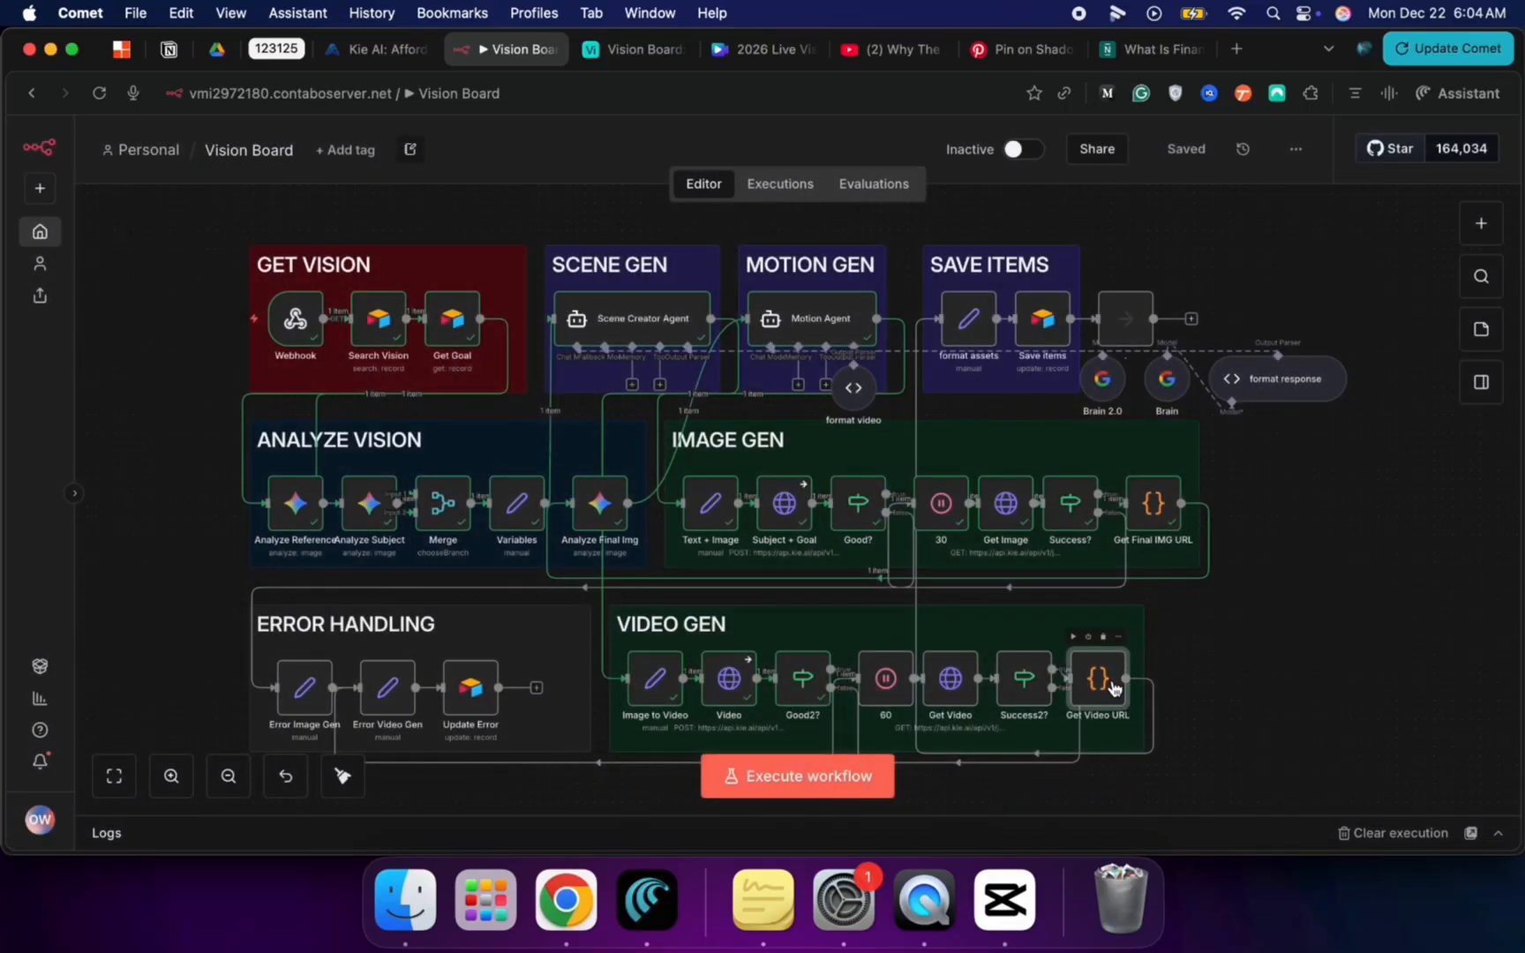
pyautogui.doubleClick(1114, 684)
pyautogui.scroll(5, 765, 602)
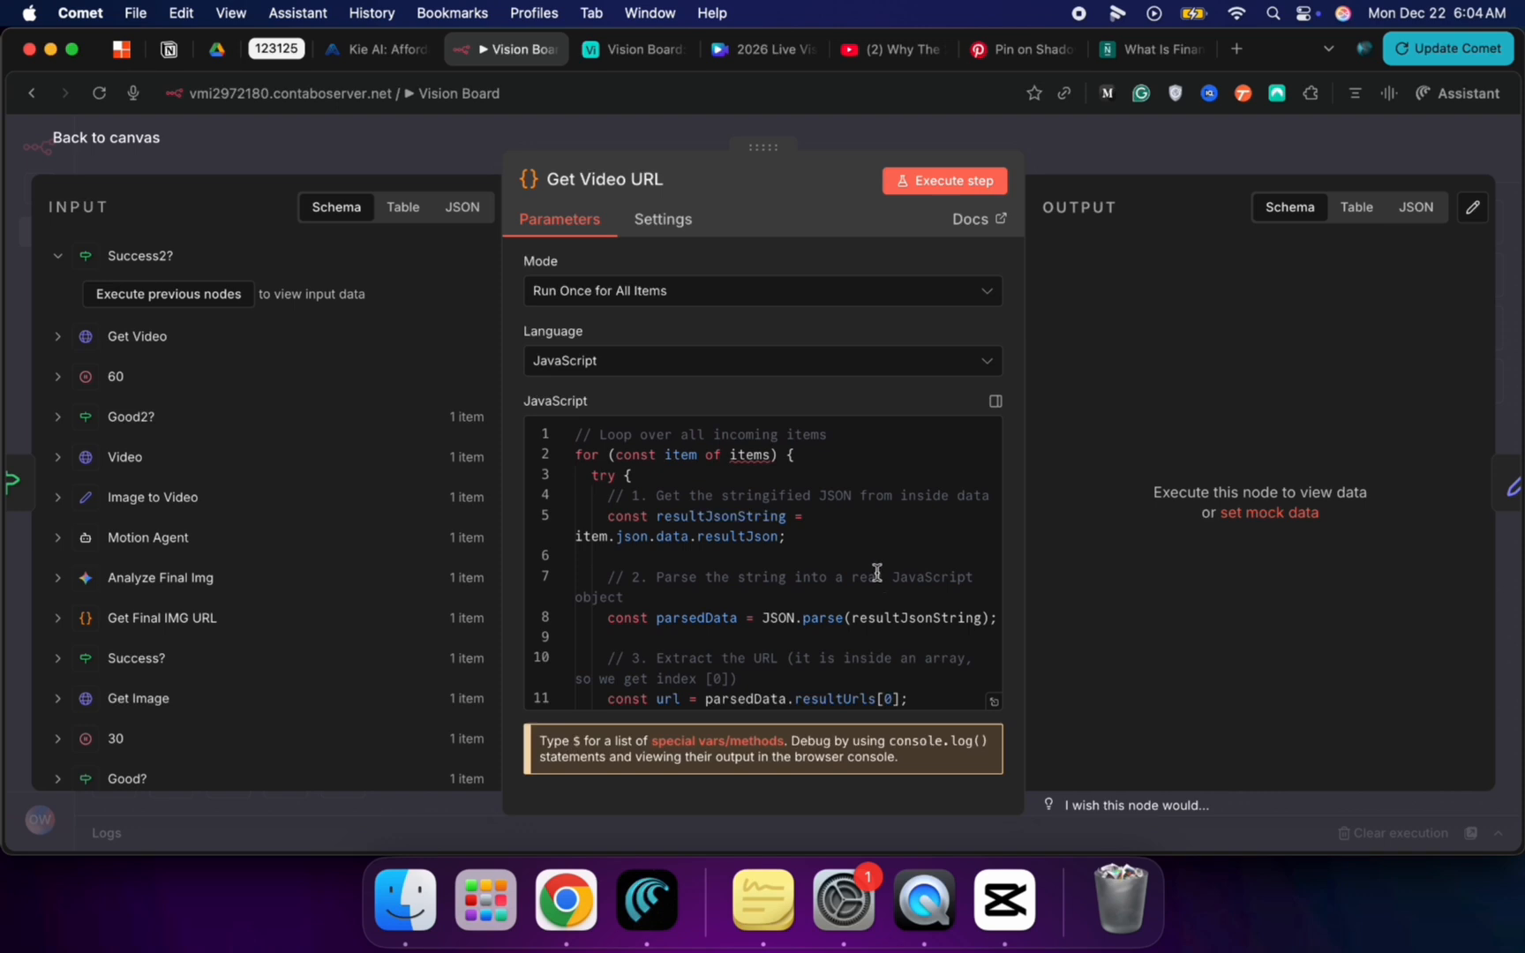
pyautogui.scroll(-5, 876, 572)
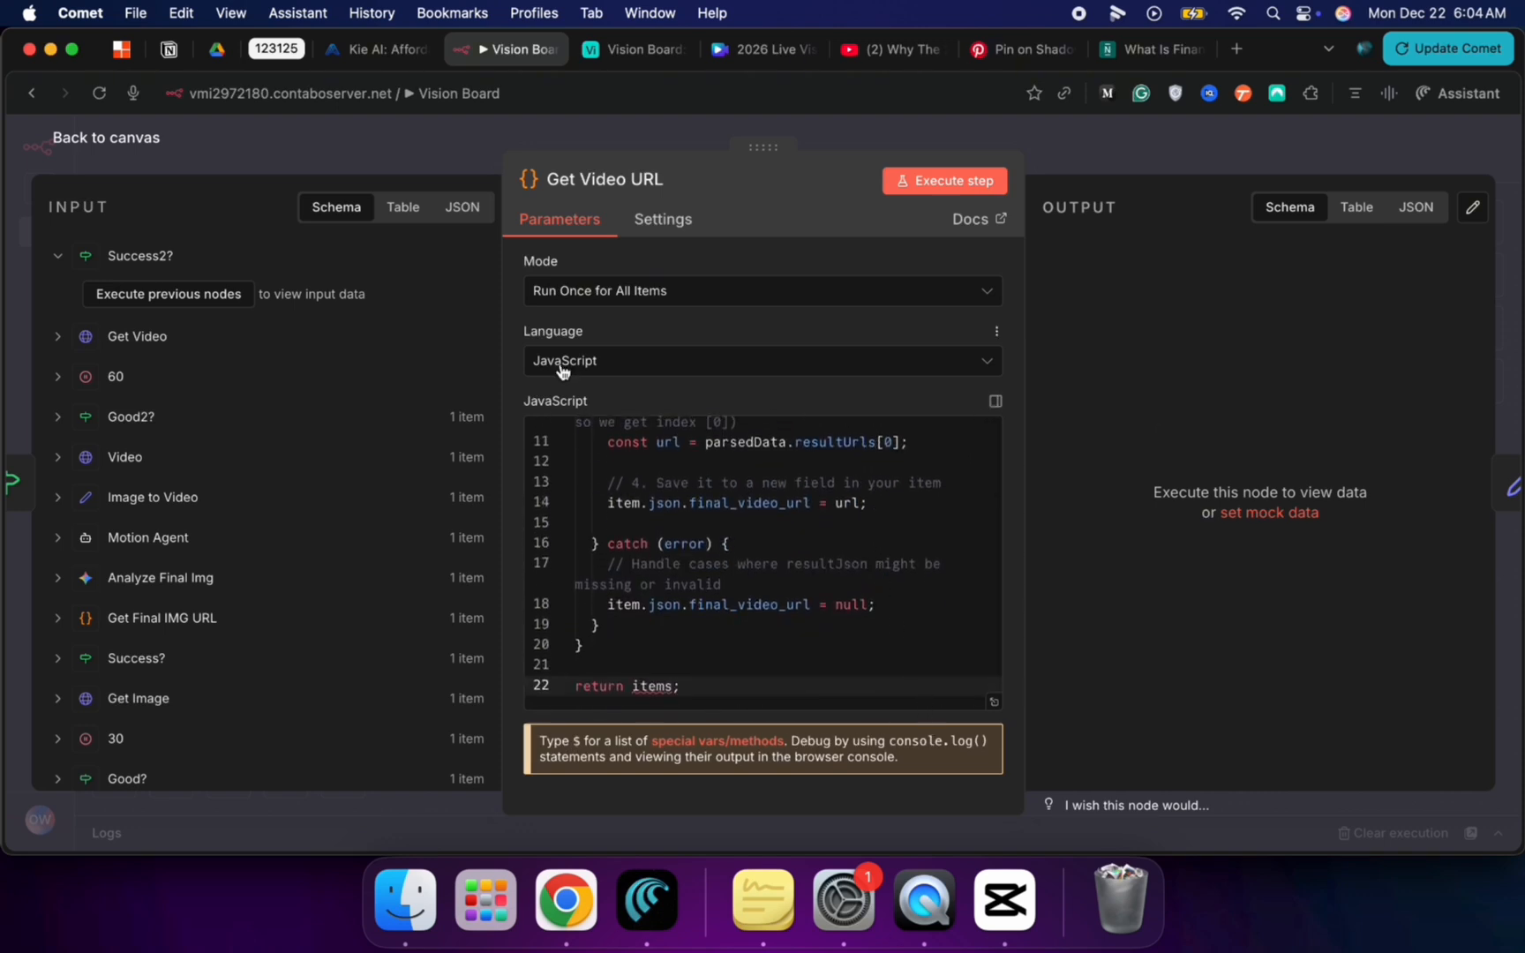
pyautogui.click(106, 138)
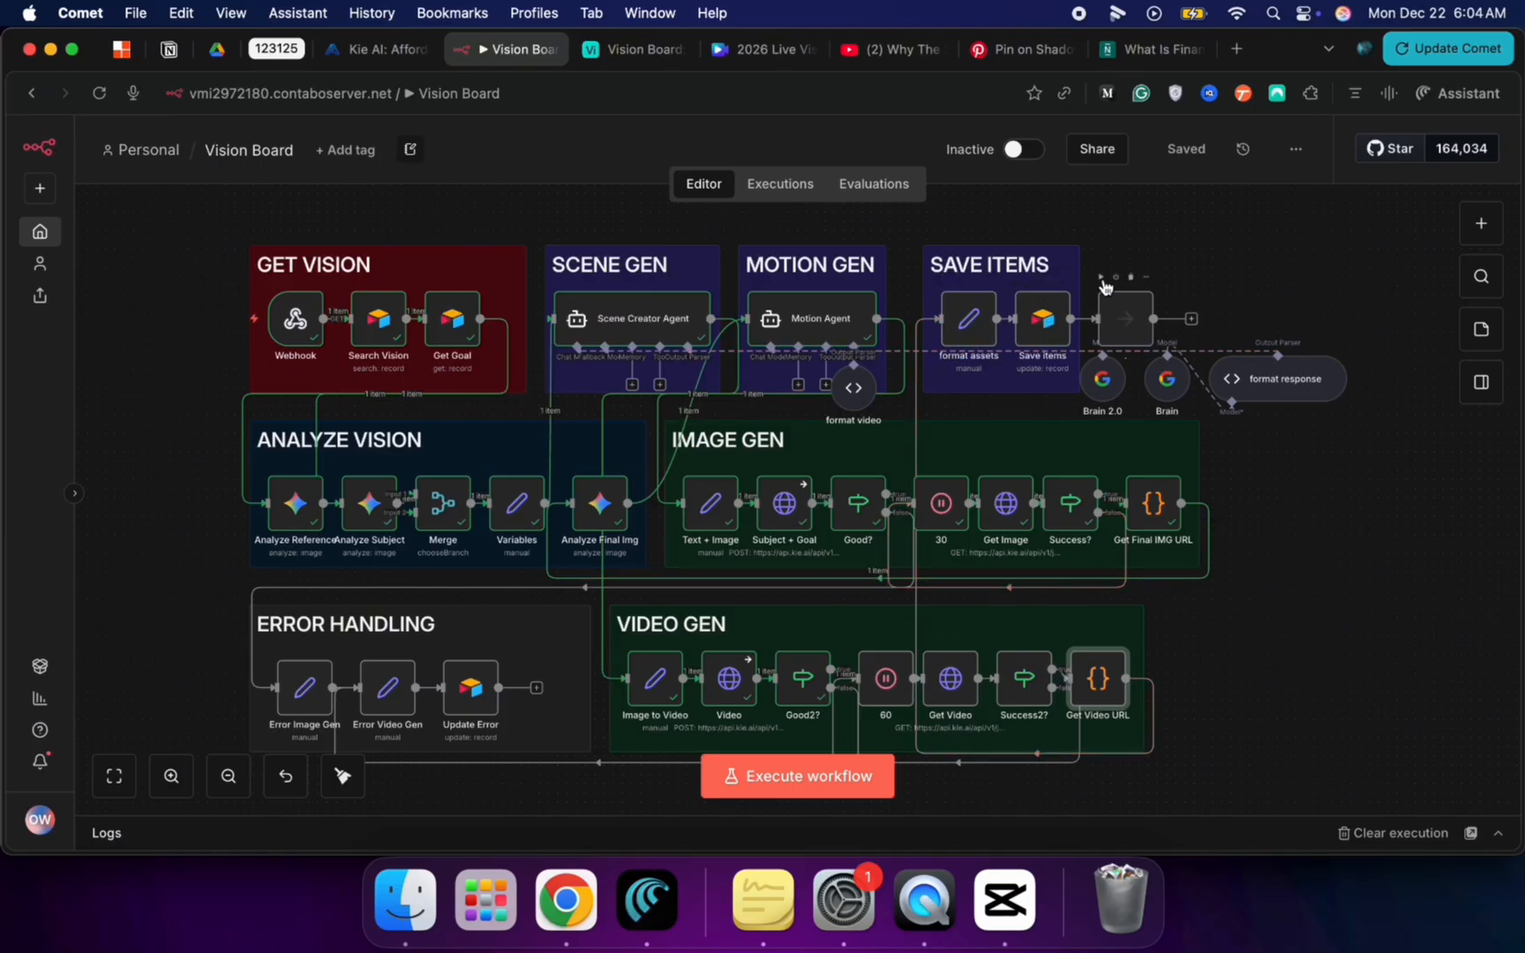
# Step: Review the format assets node's mapped fields from Vision Board ID down to video URL
pyautogui.doubleClick(971, 331)
pyautogui.scroll(-5, 741, 492)
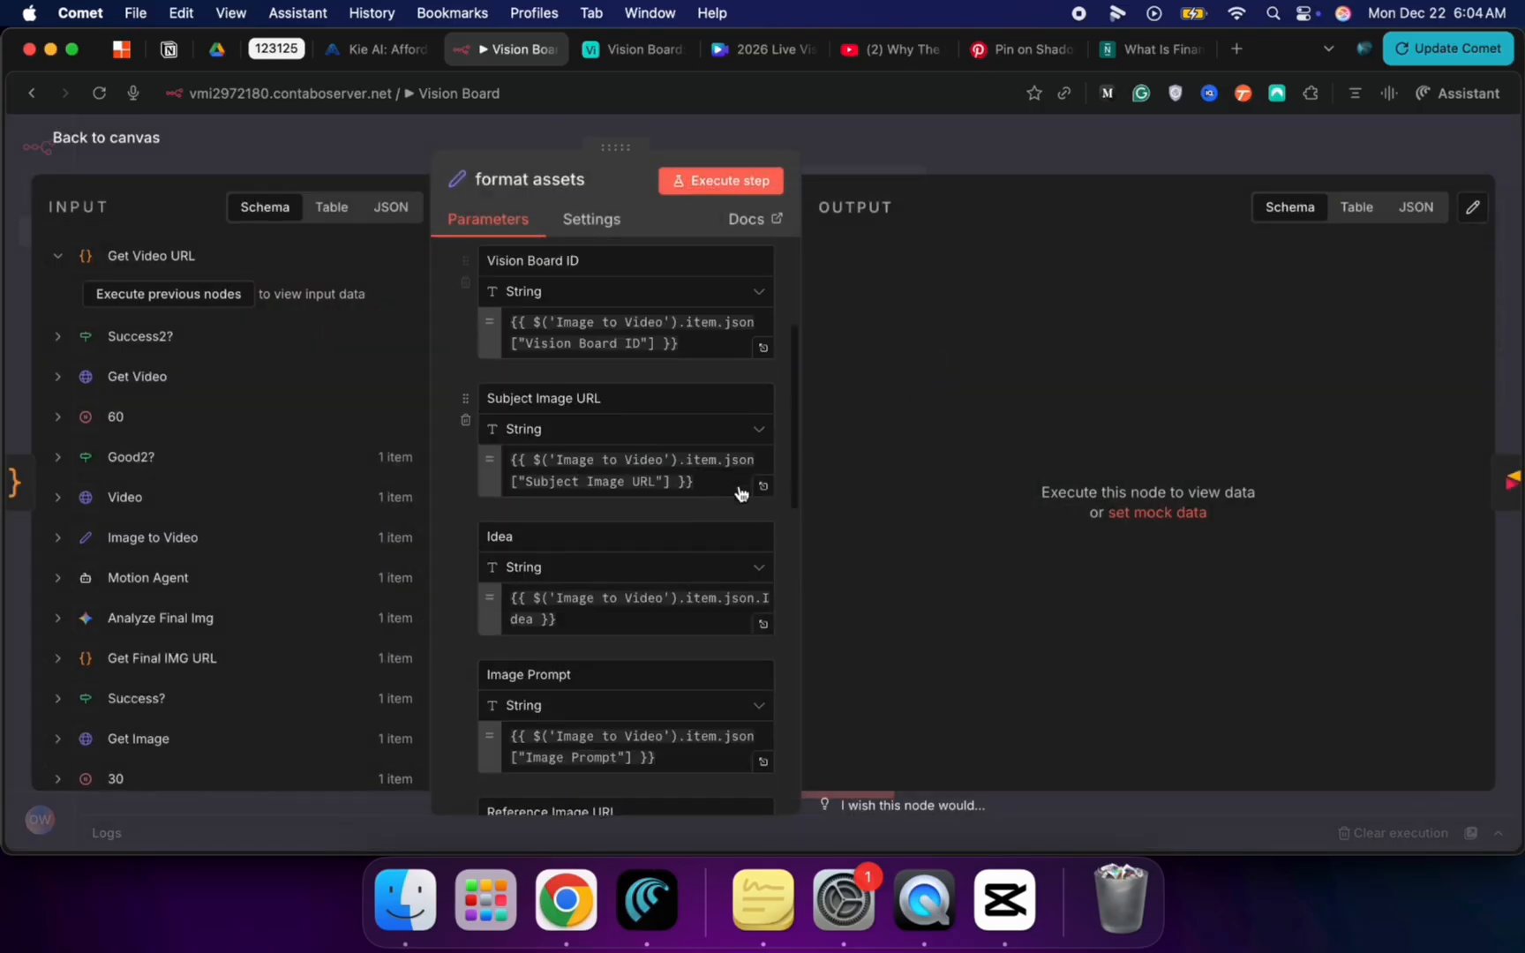
pyautogui.scroll(-10, 741, 492)
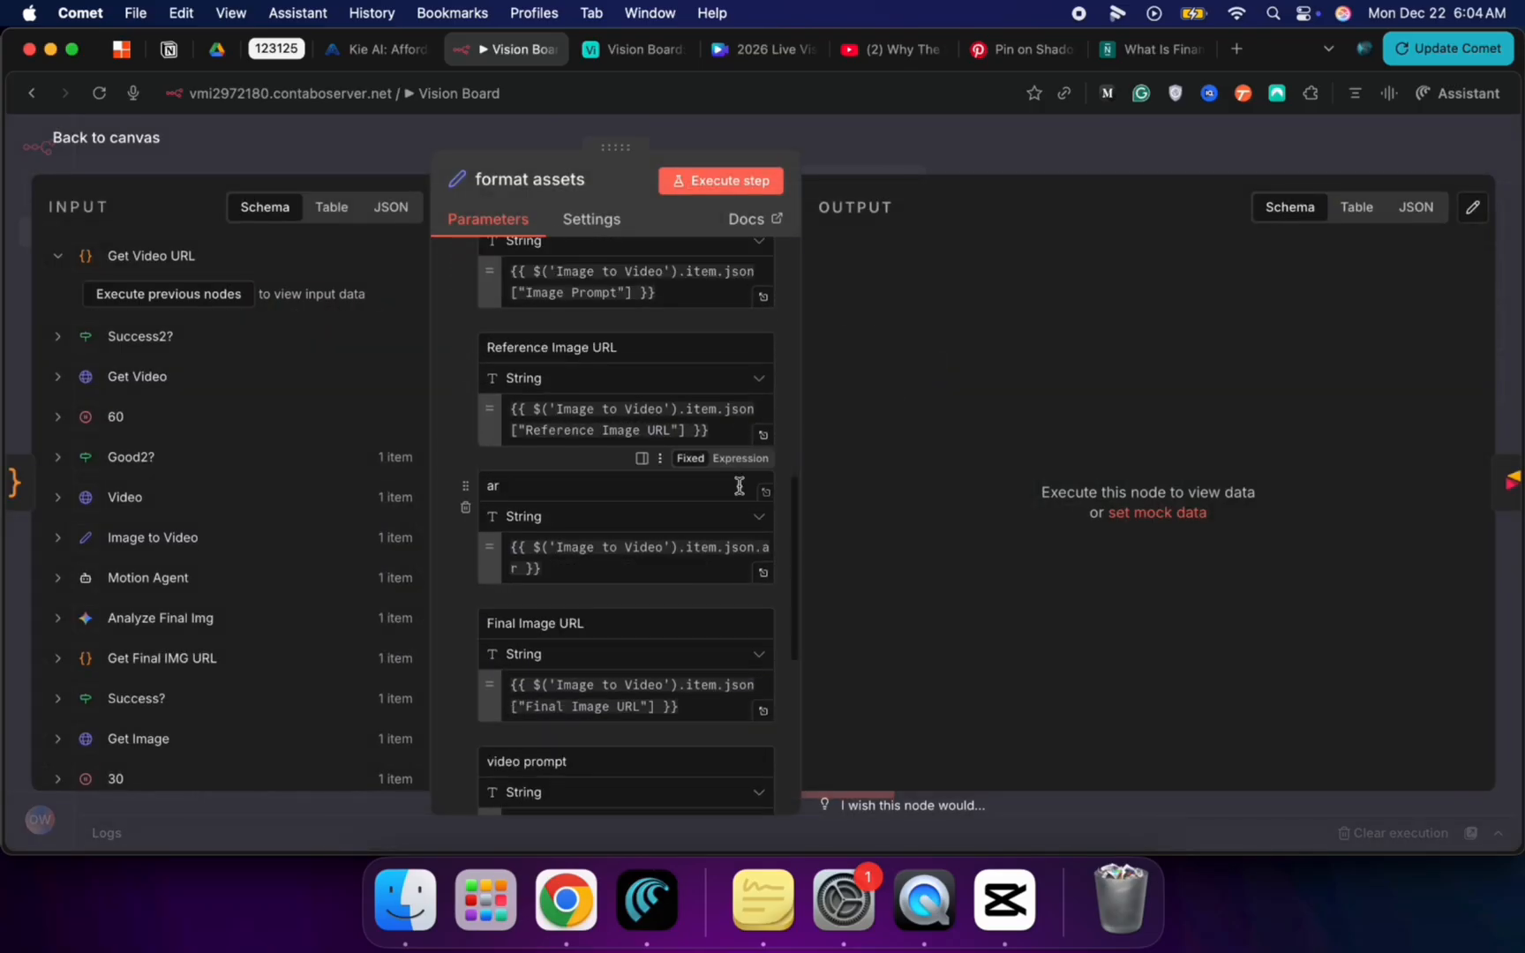
pyautogui.scroll(-3, 740, 485)
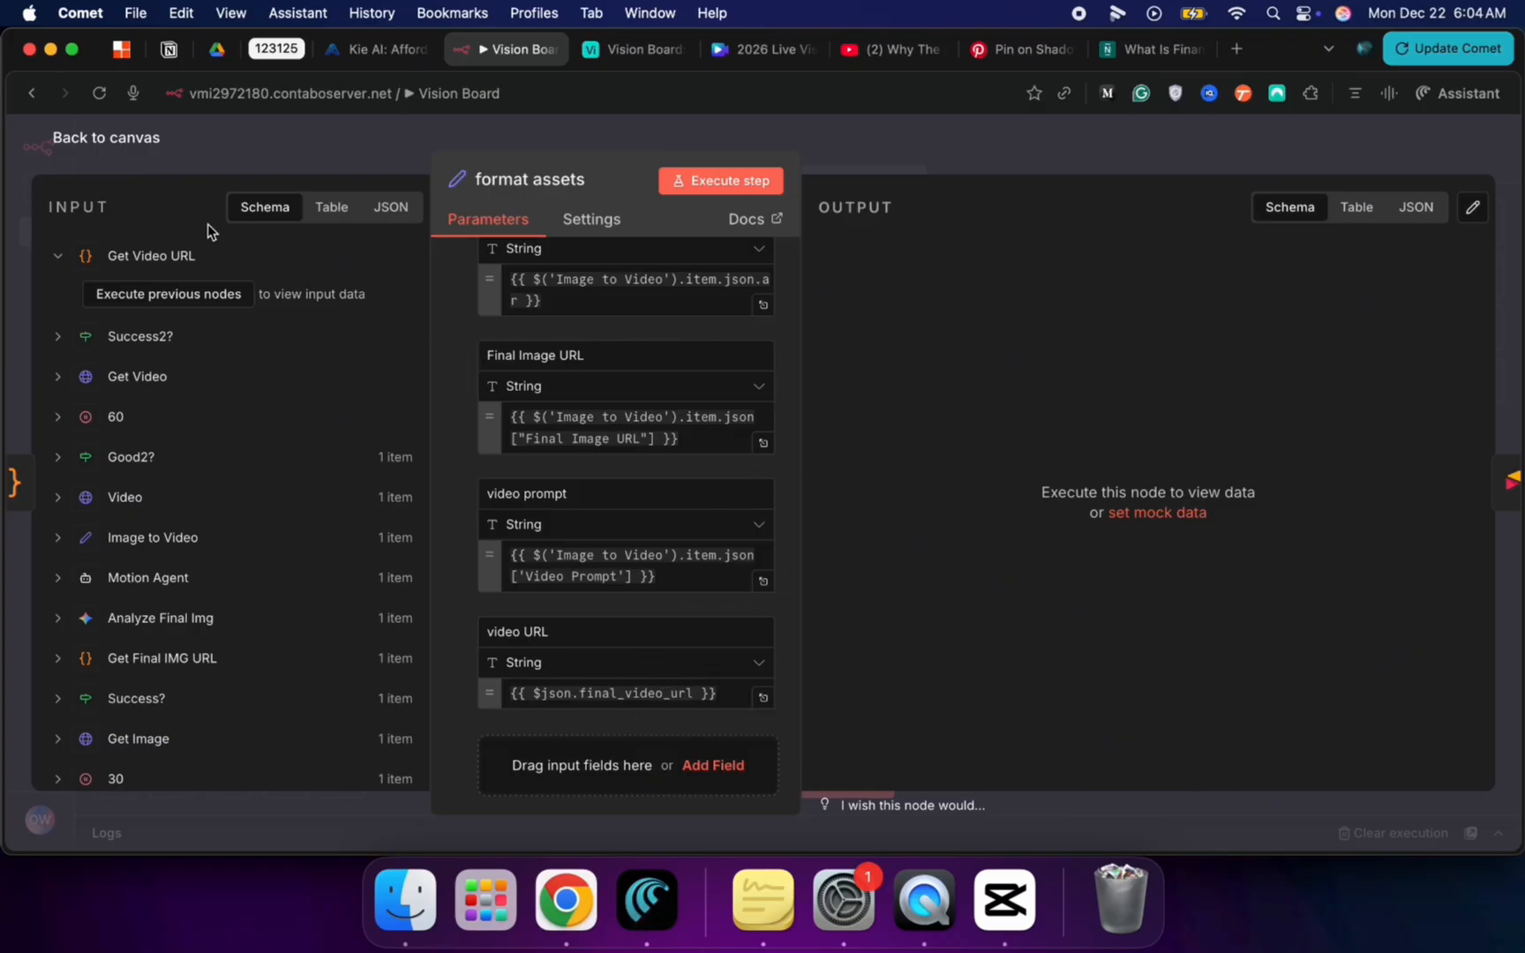
pyautogui.click(141, 143)
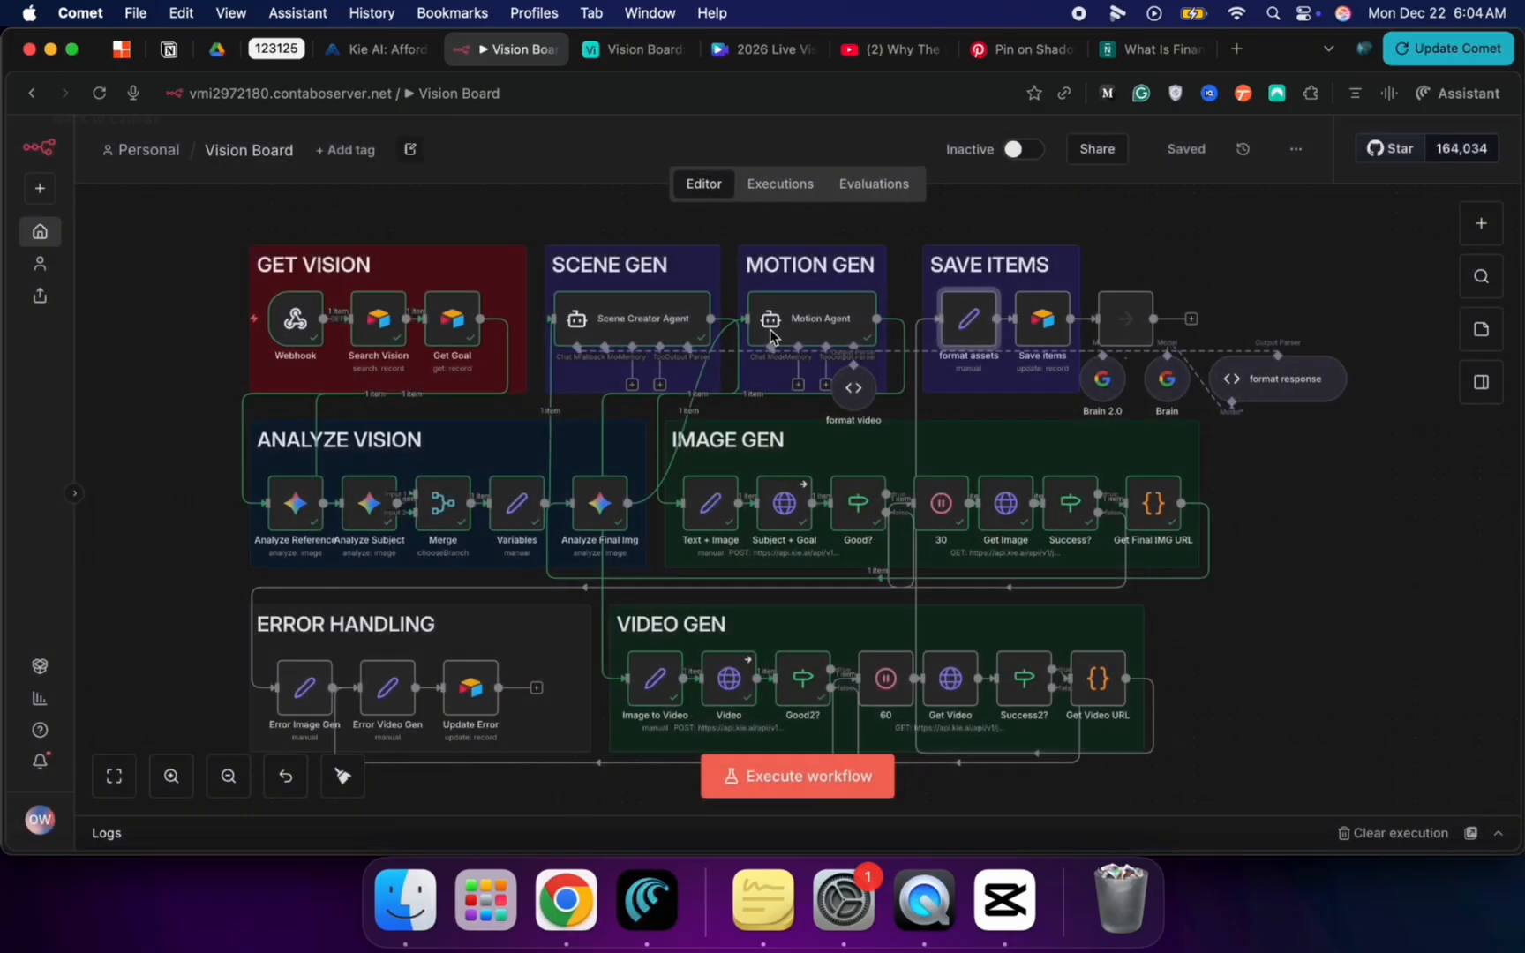
# Step: Review the Save items node's Airtable update settings and mapped columns down to Status, and execute the remaining nodes through Save items
pyautogui.doubleClick(1051, 354)
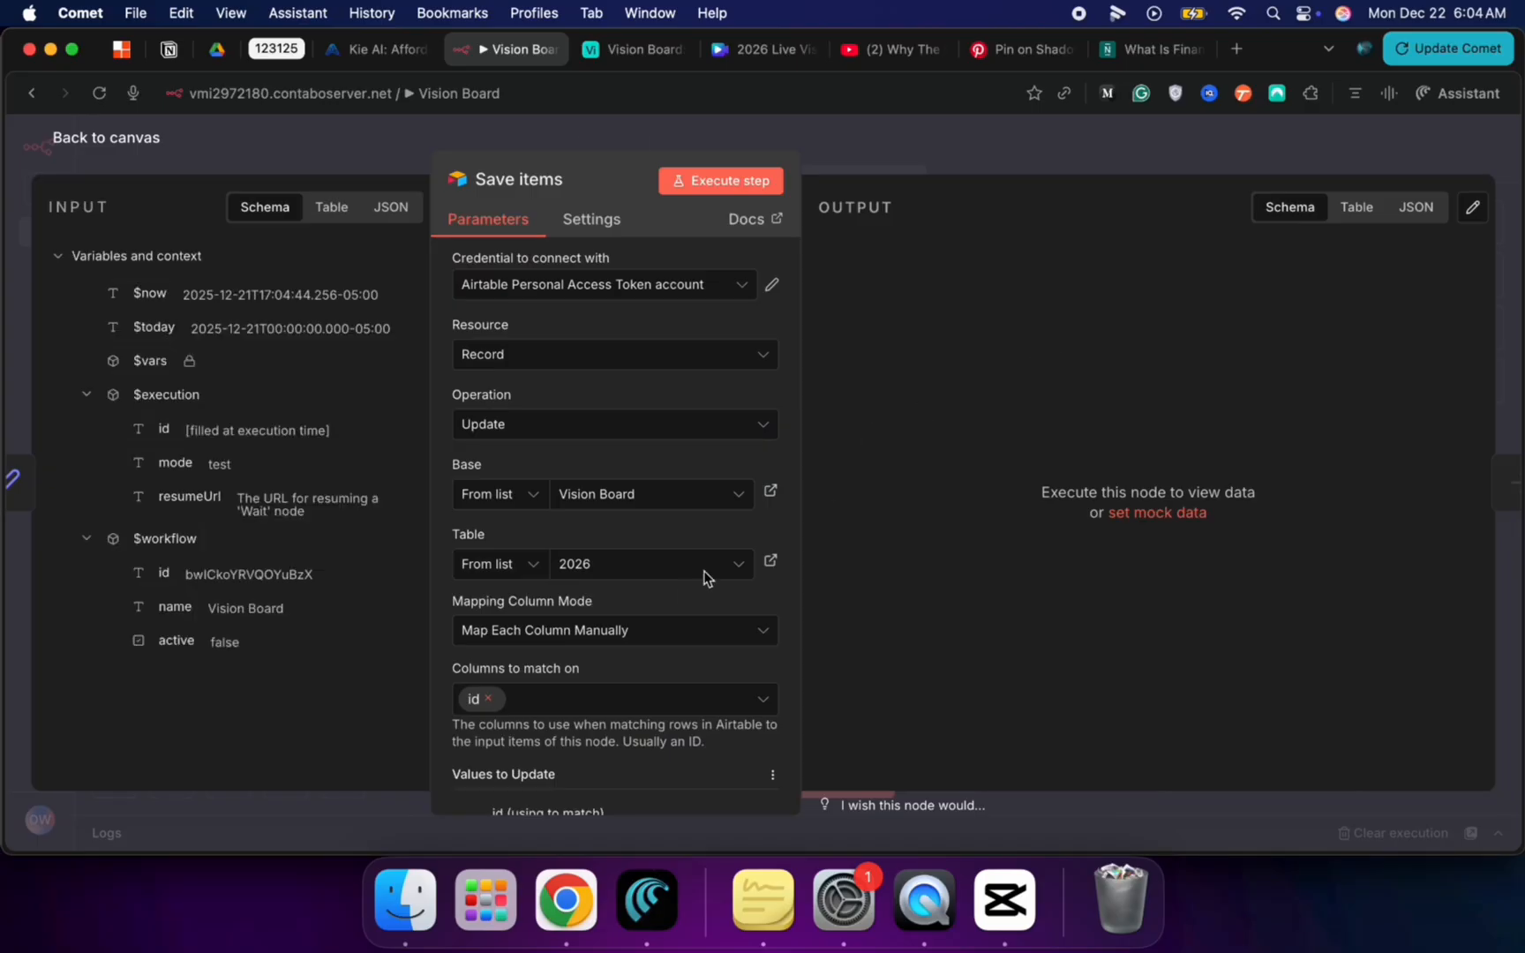
pyautogui.scroll(-5, 706, 565)
pyautogui.scroll(-5, 682, 590)
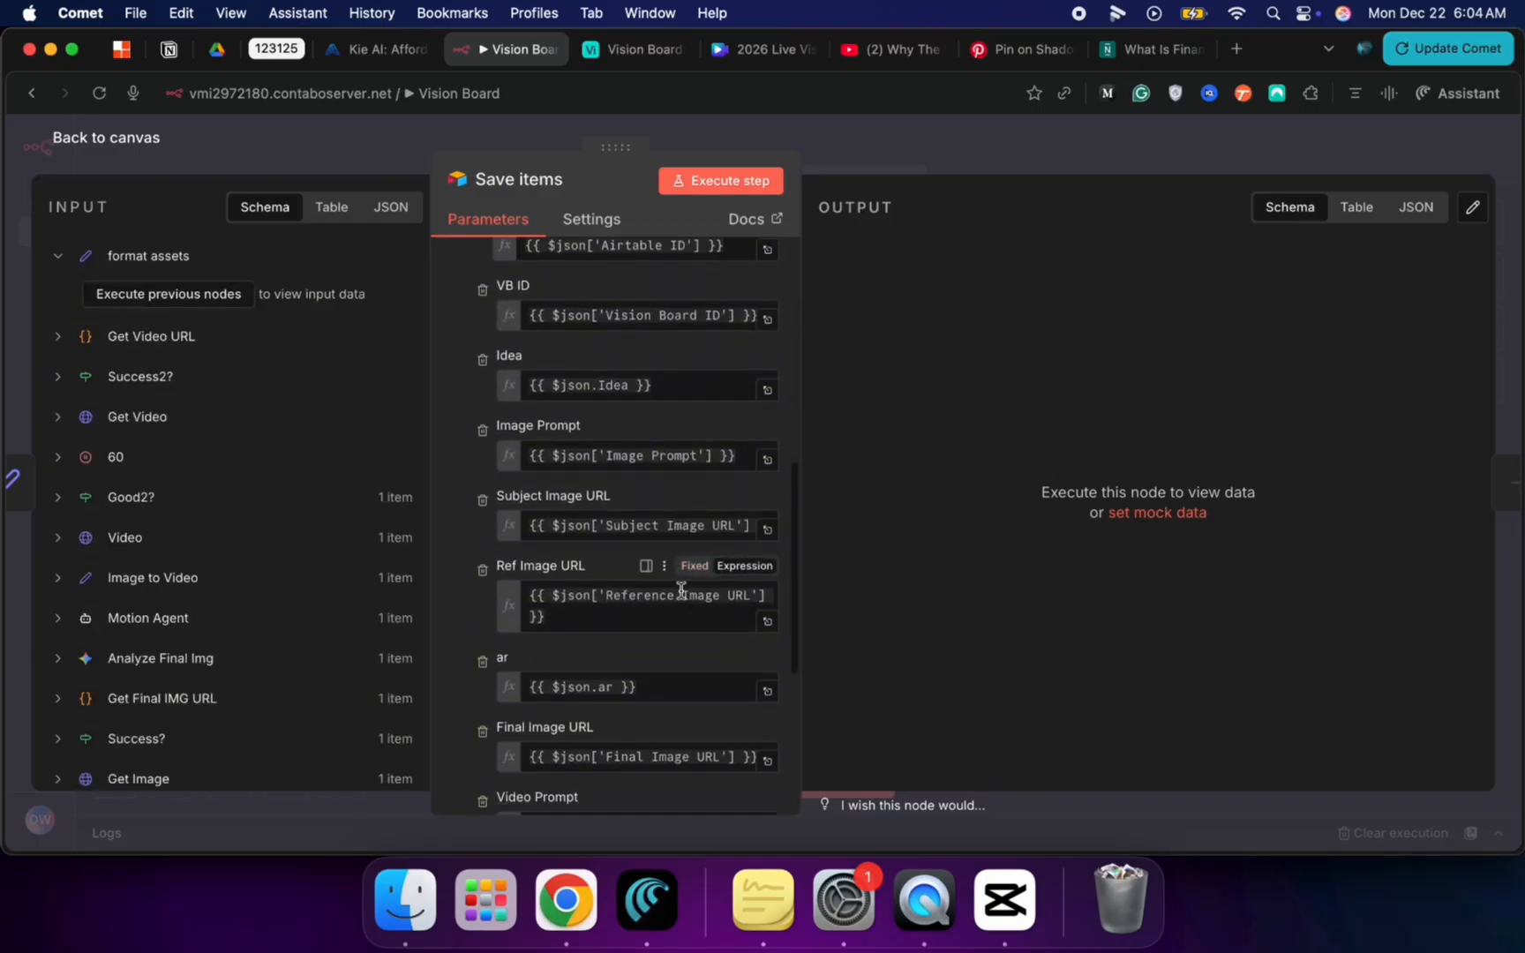
pyautogui.scroll(-3, 680, 589)
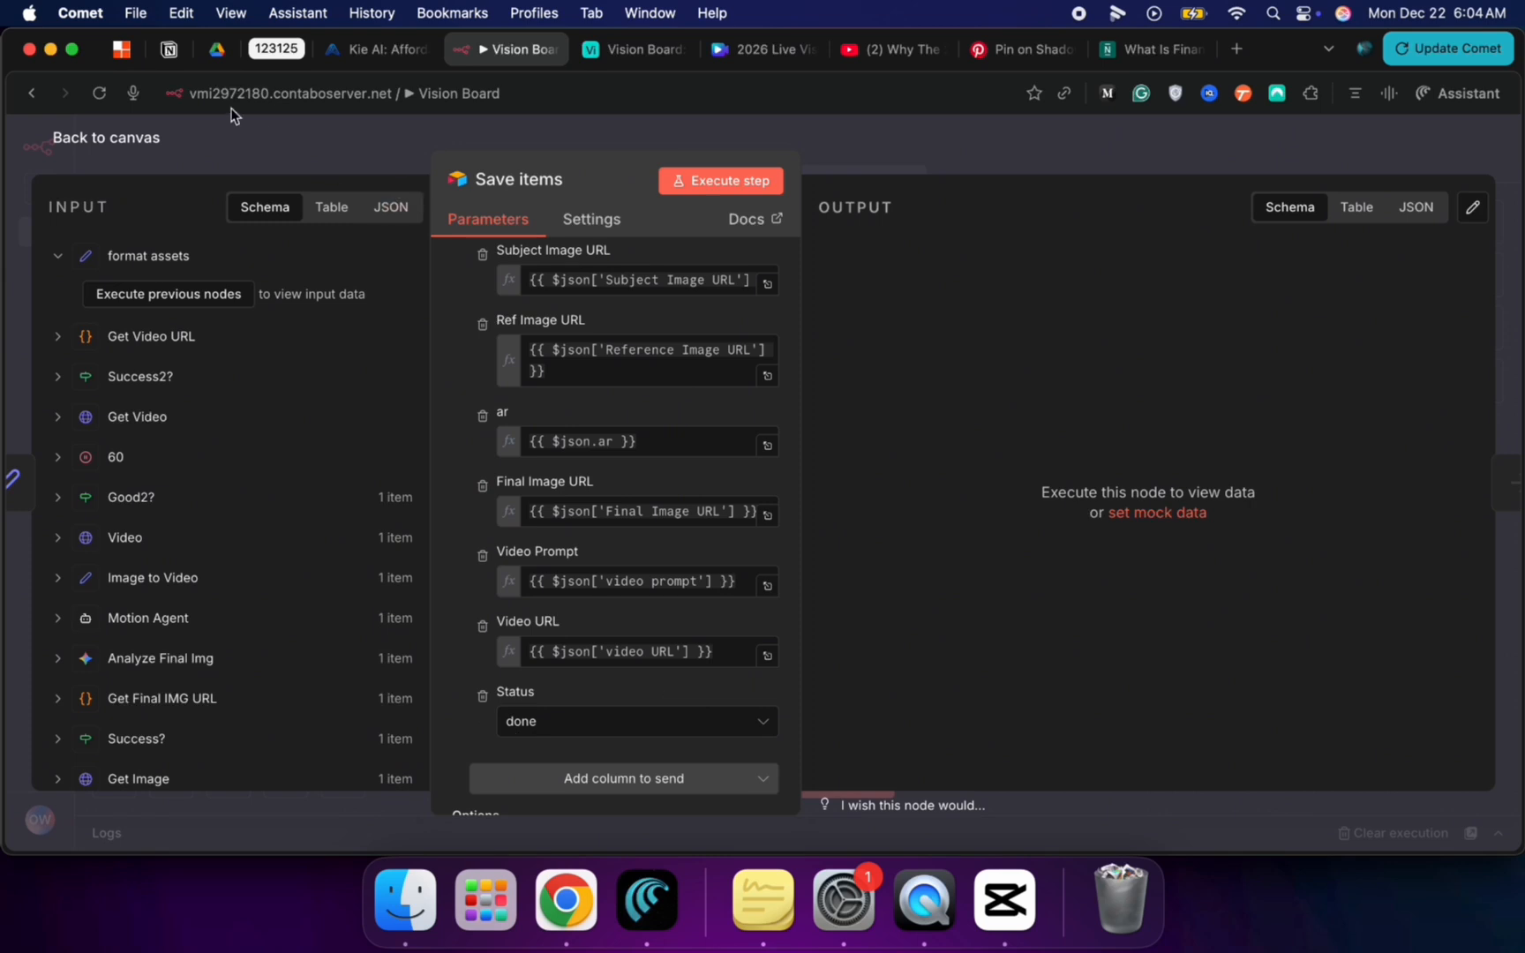
pyautogui.click(128, 146)
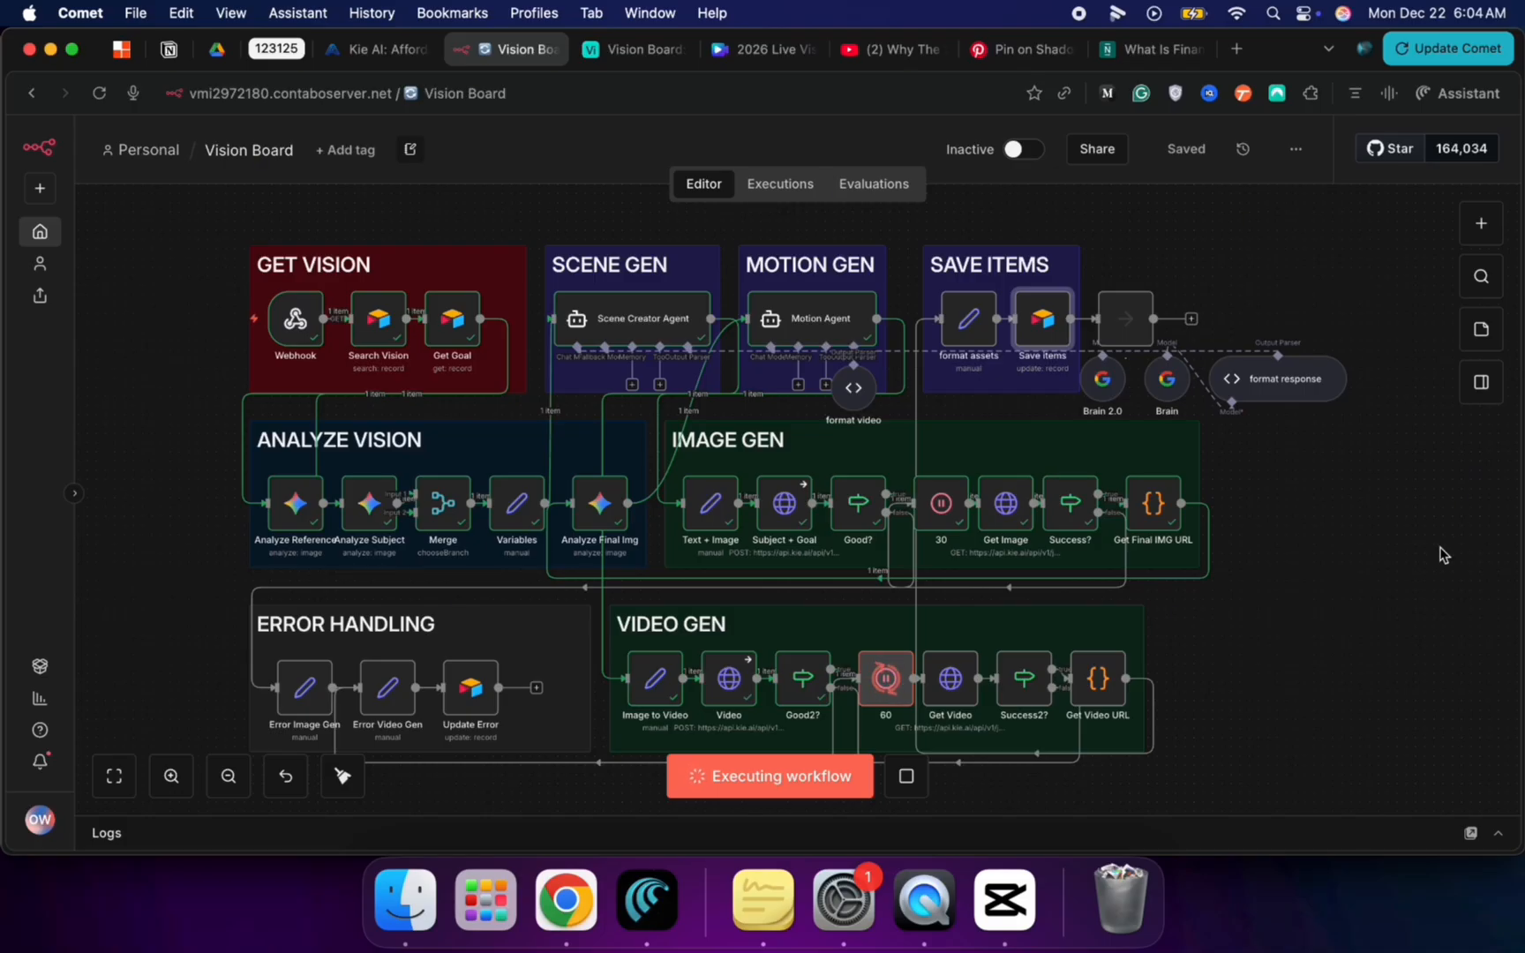
pyautogui.scroll(-1, 1440, 554)
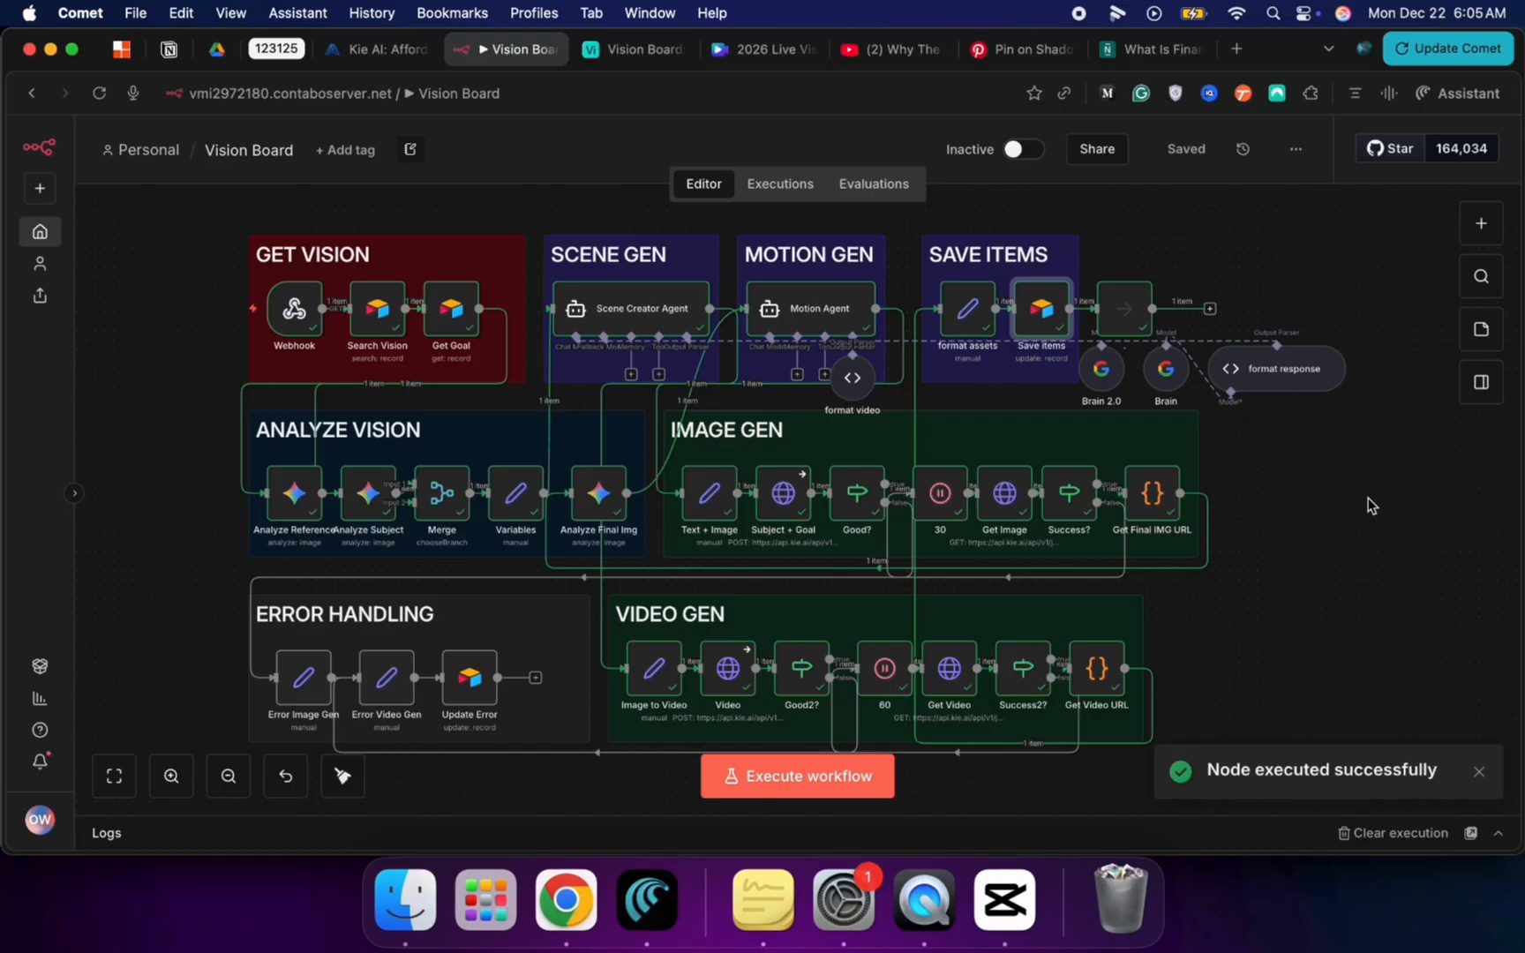
# Step: Check the updated record fields in the Save items node's output, down to Video Prompt and Idea
pyautogui.doubleClick(1038, 316)
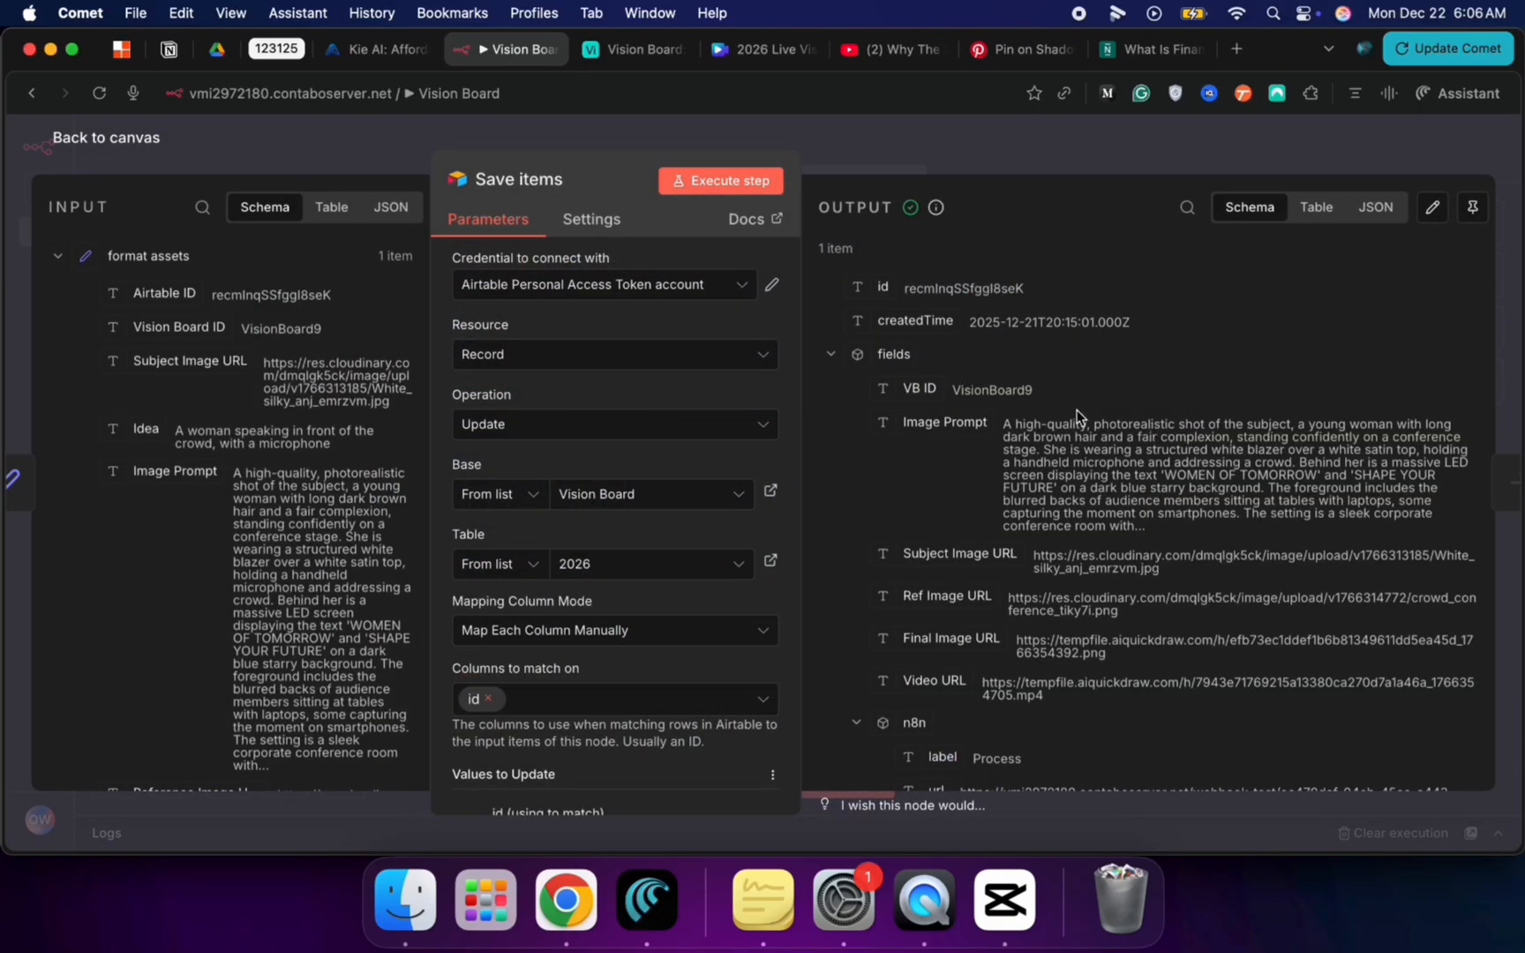
pyautogui.scroll(-5, 1066, 461)
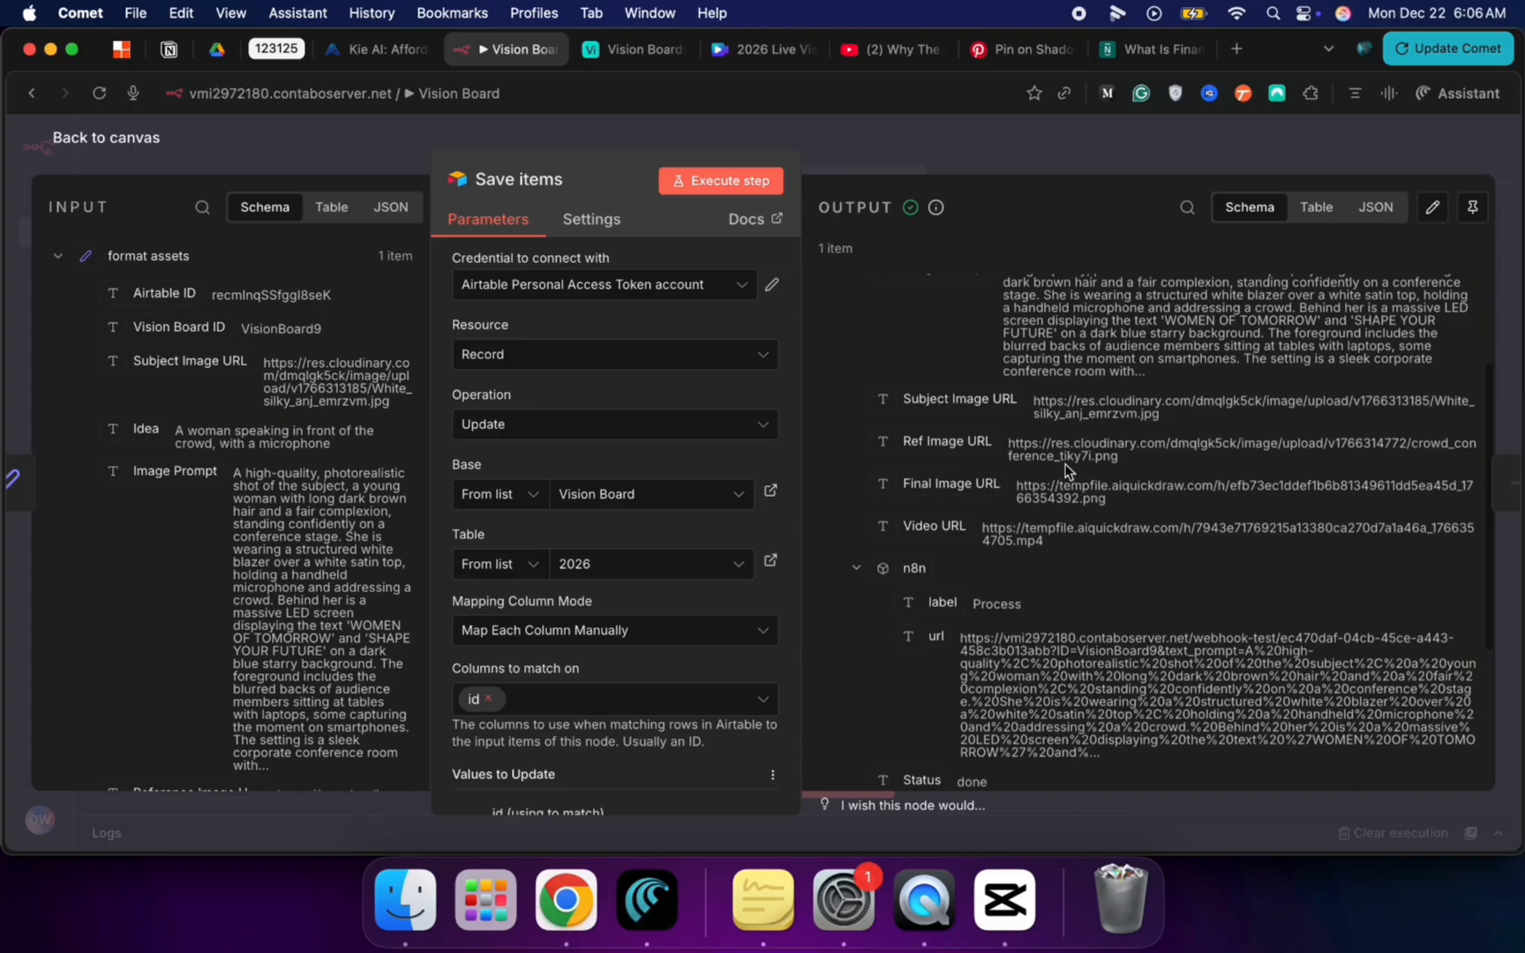
pyautogui.scroll(-7, 1097, 556)
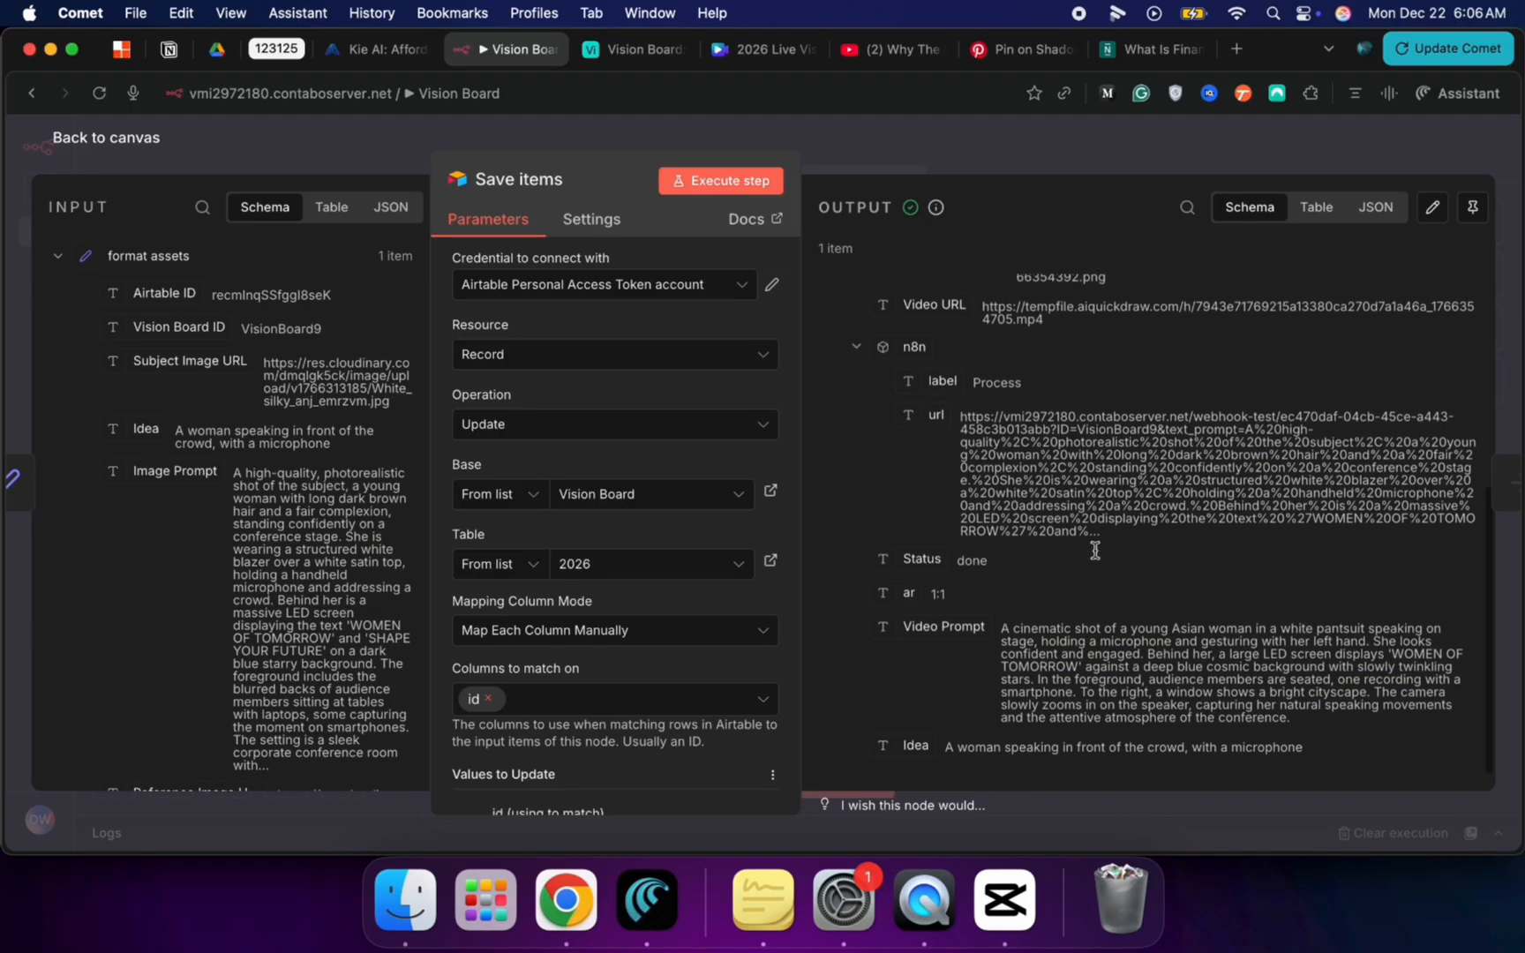
# Step: Switch to the Airtable Vision Board base and check the VisionBoard9 record's Final Image URL, Video Prompt, Video URL and Status
pyautogui.click(637, 48)
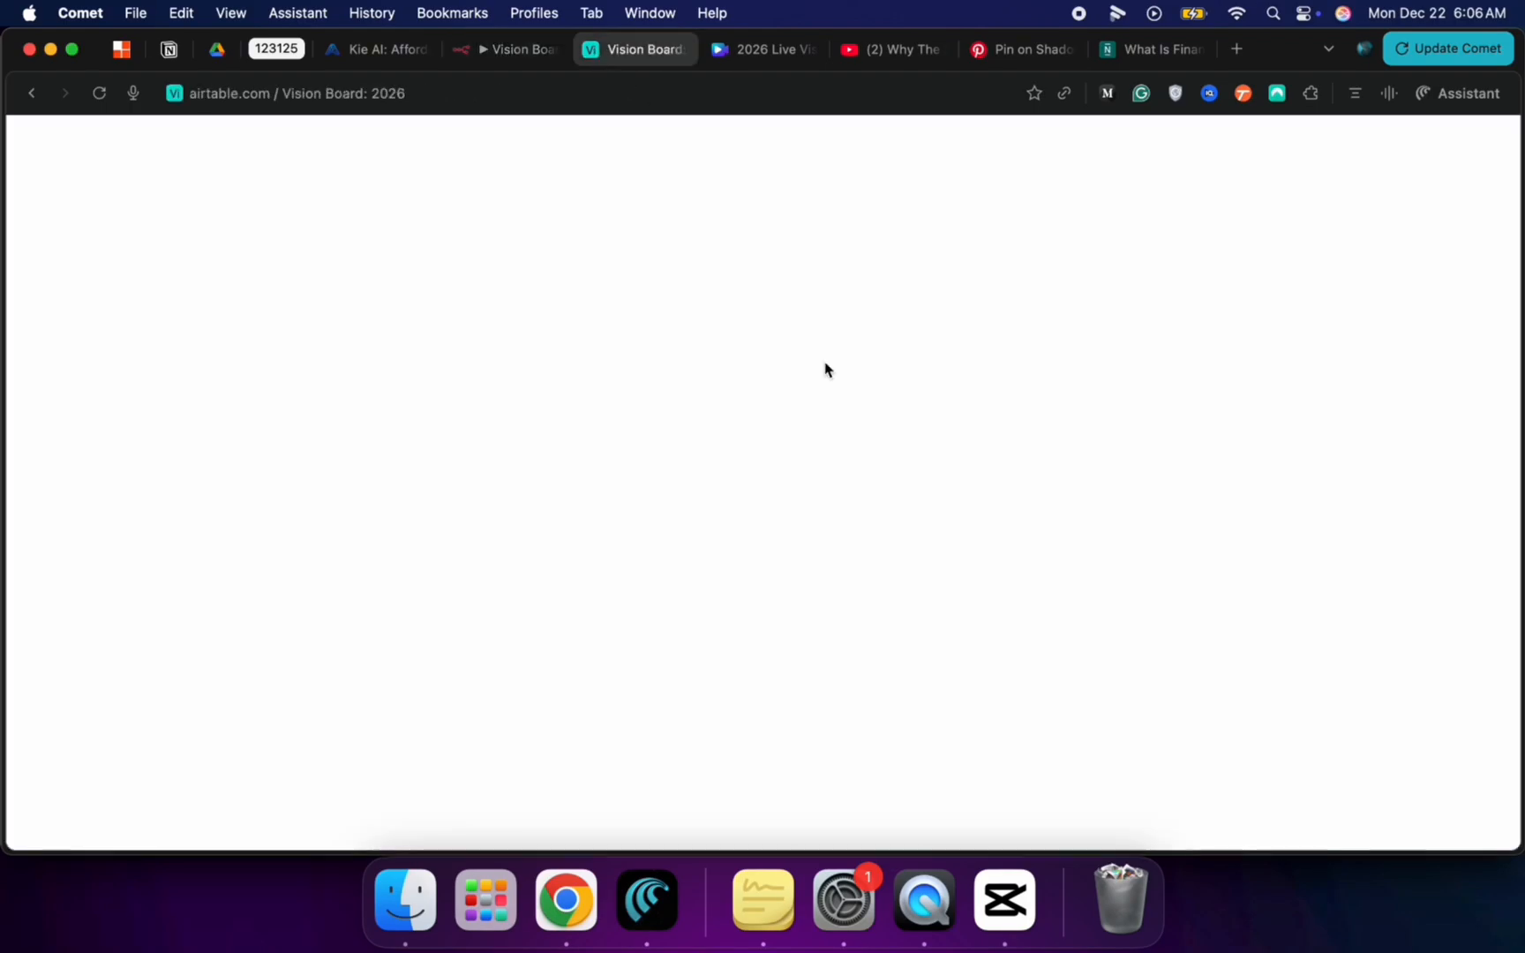
pyautogui.hscroll(4, 1068, 585)
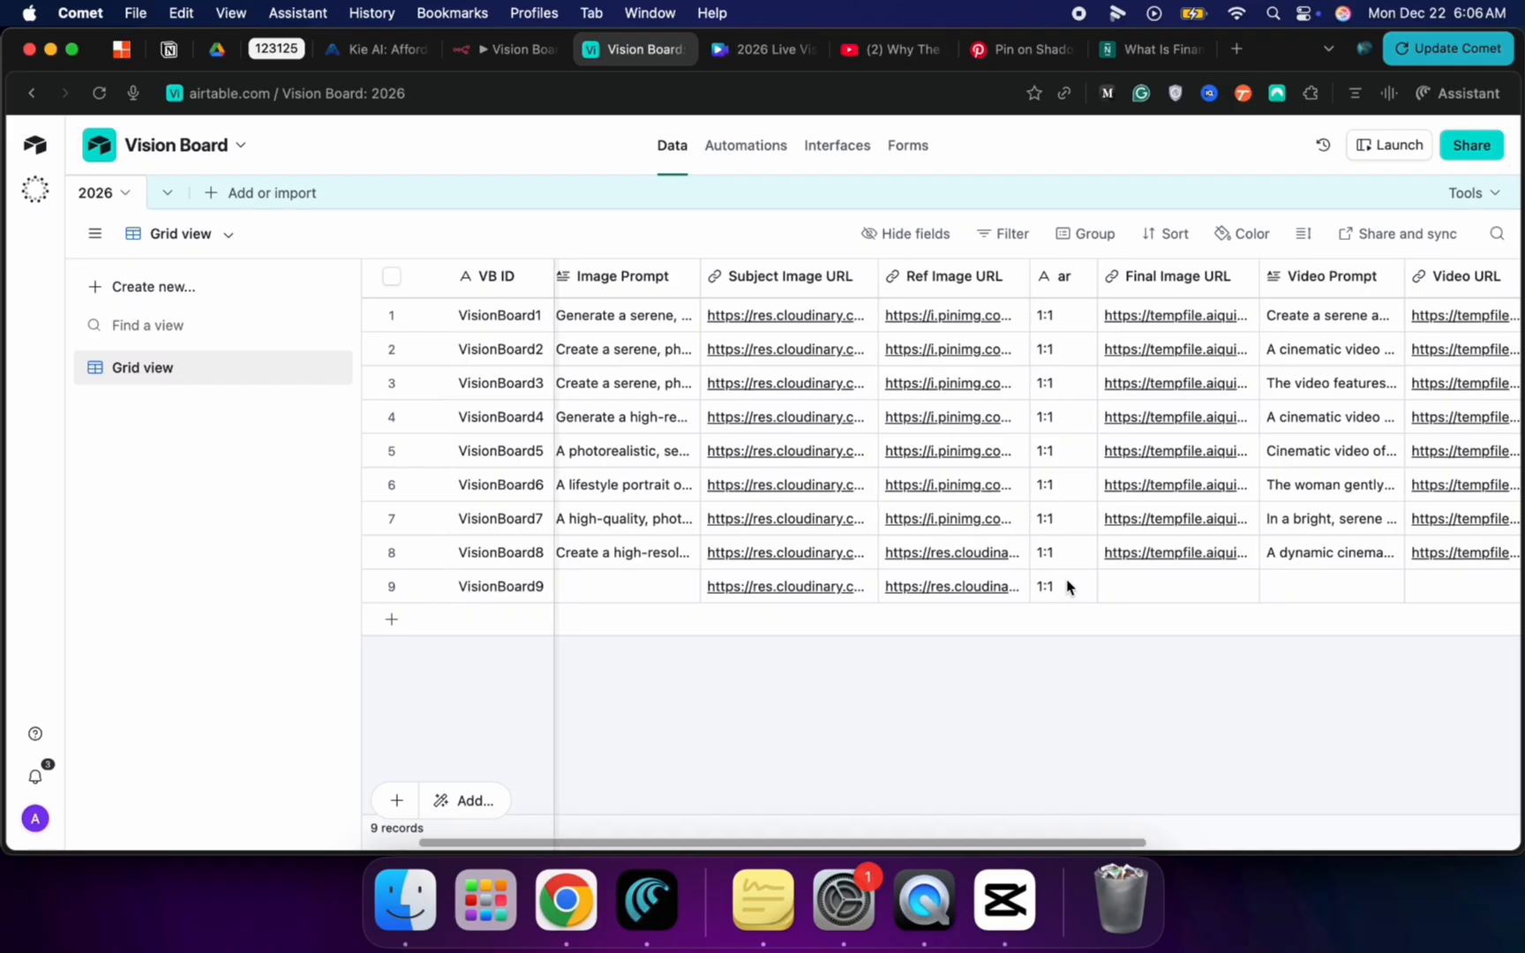
pyautogui.hscroll(4, 1068, 585)
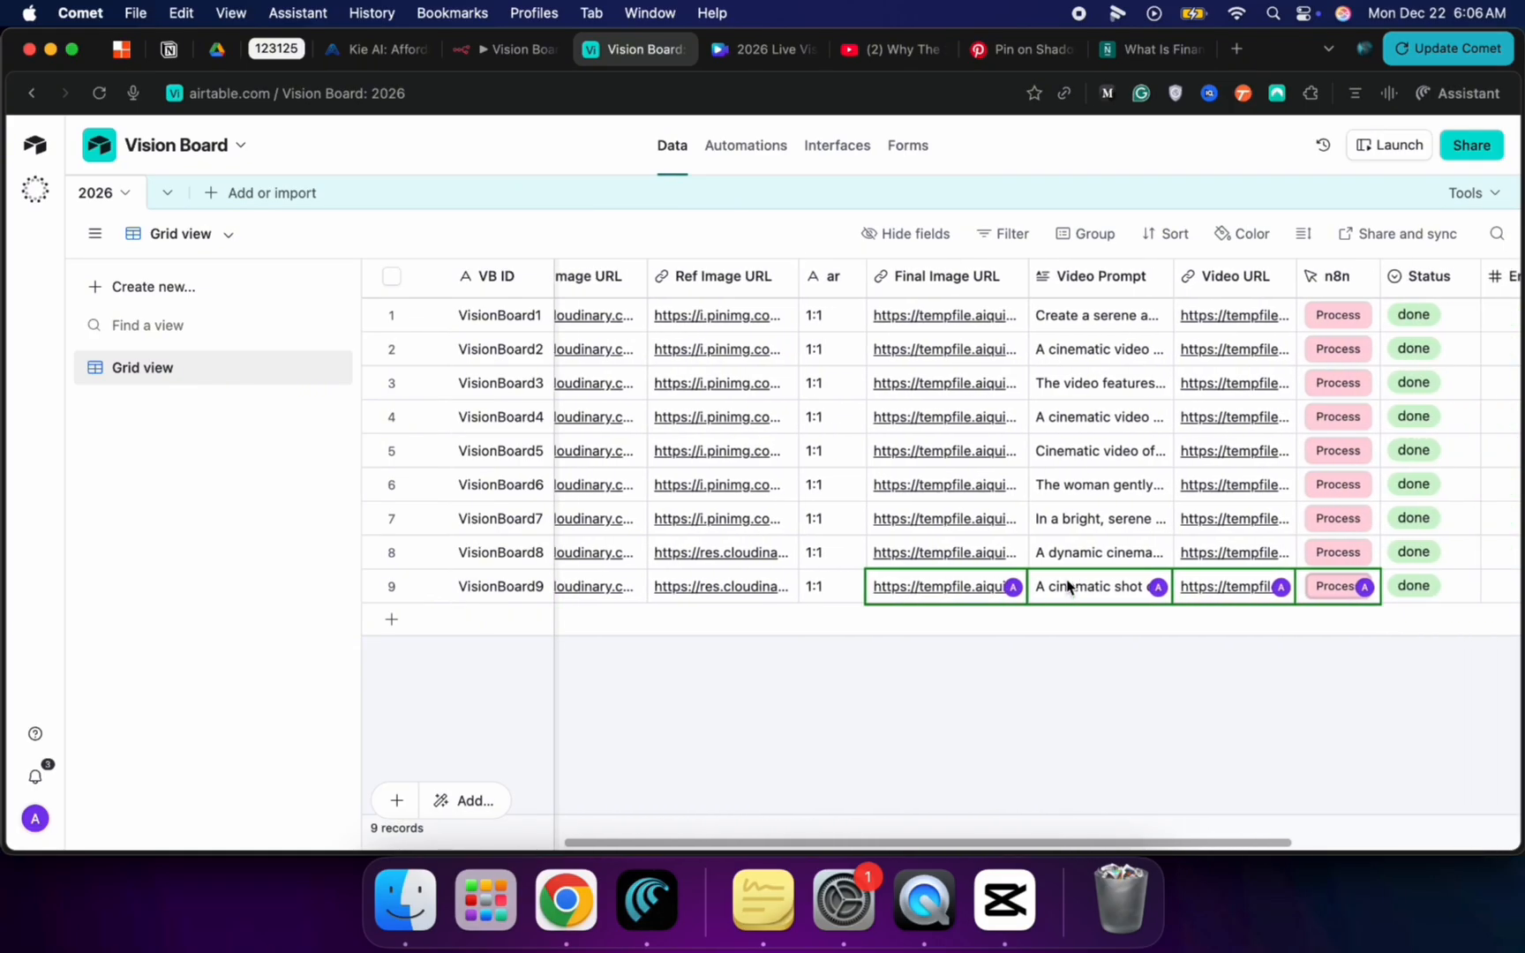
pyautogui.click(955, 625)
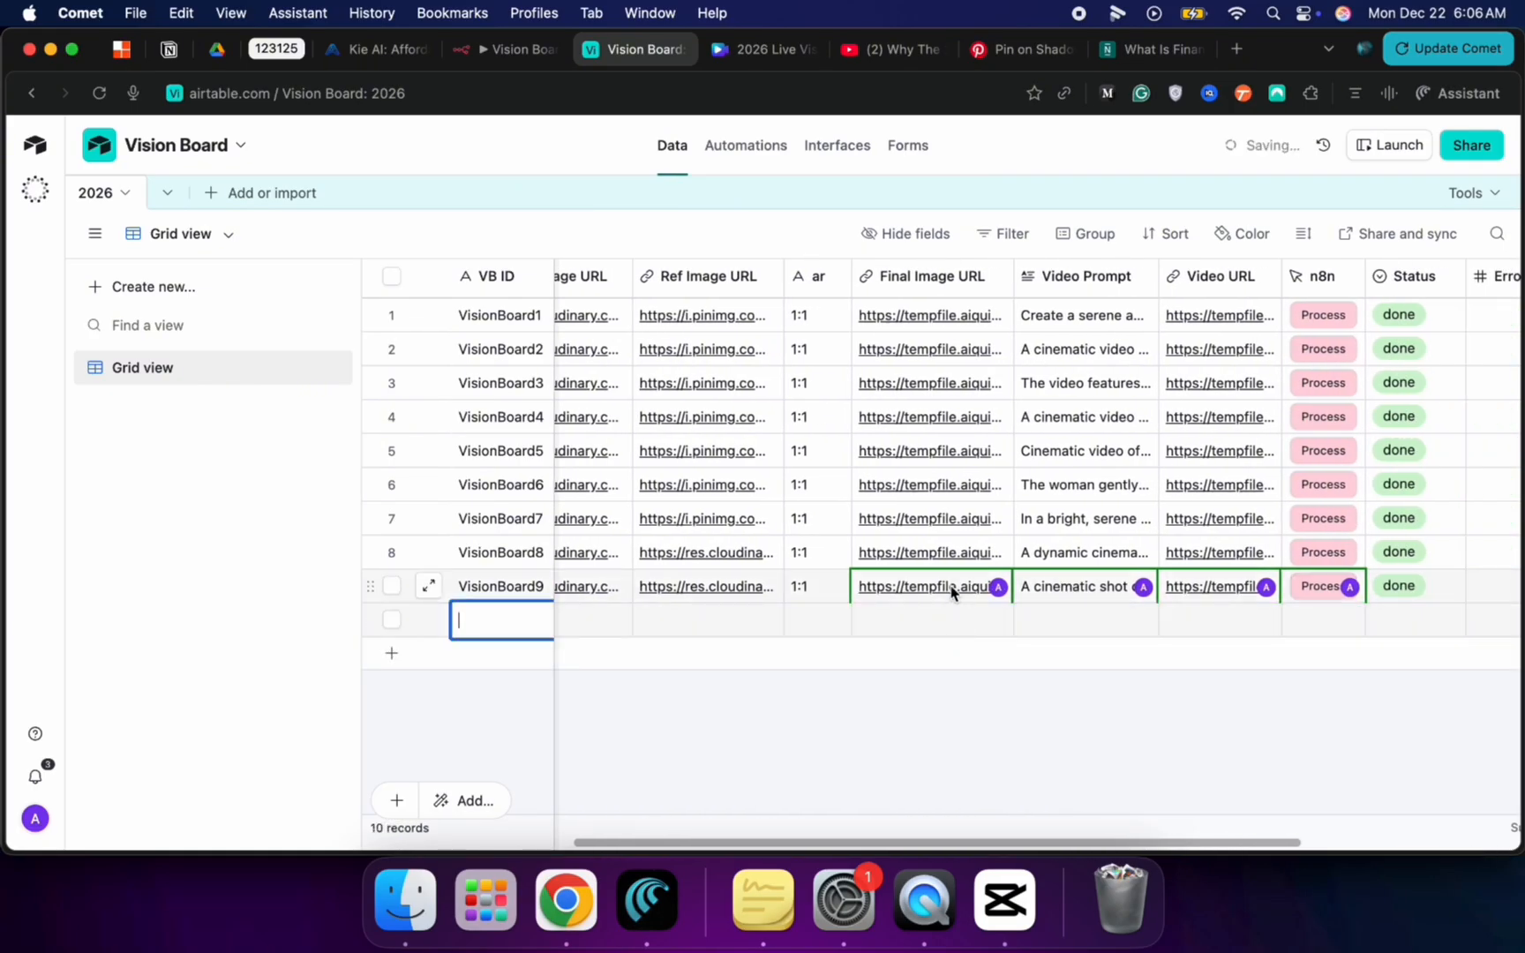
pyautogui.rightClick(385, 620)
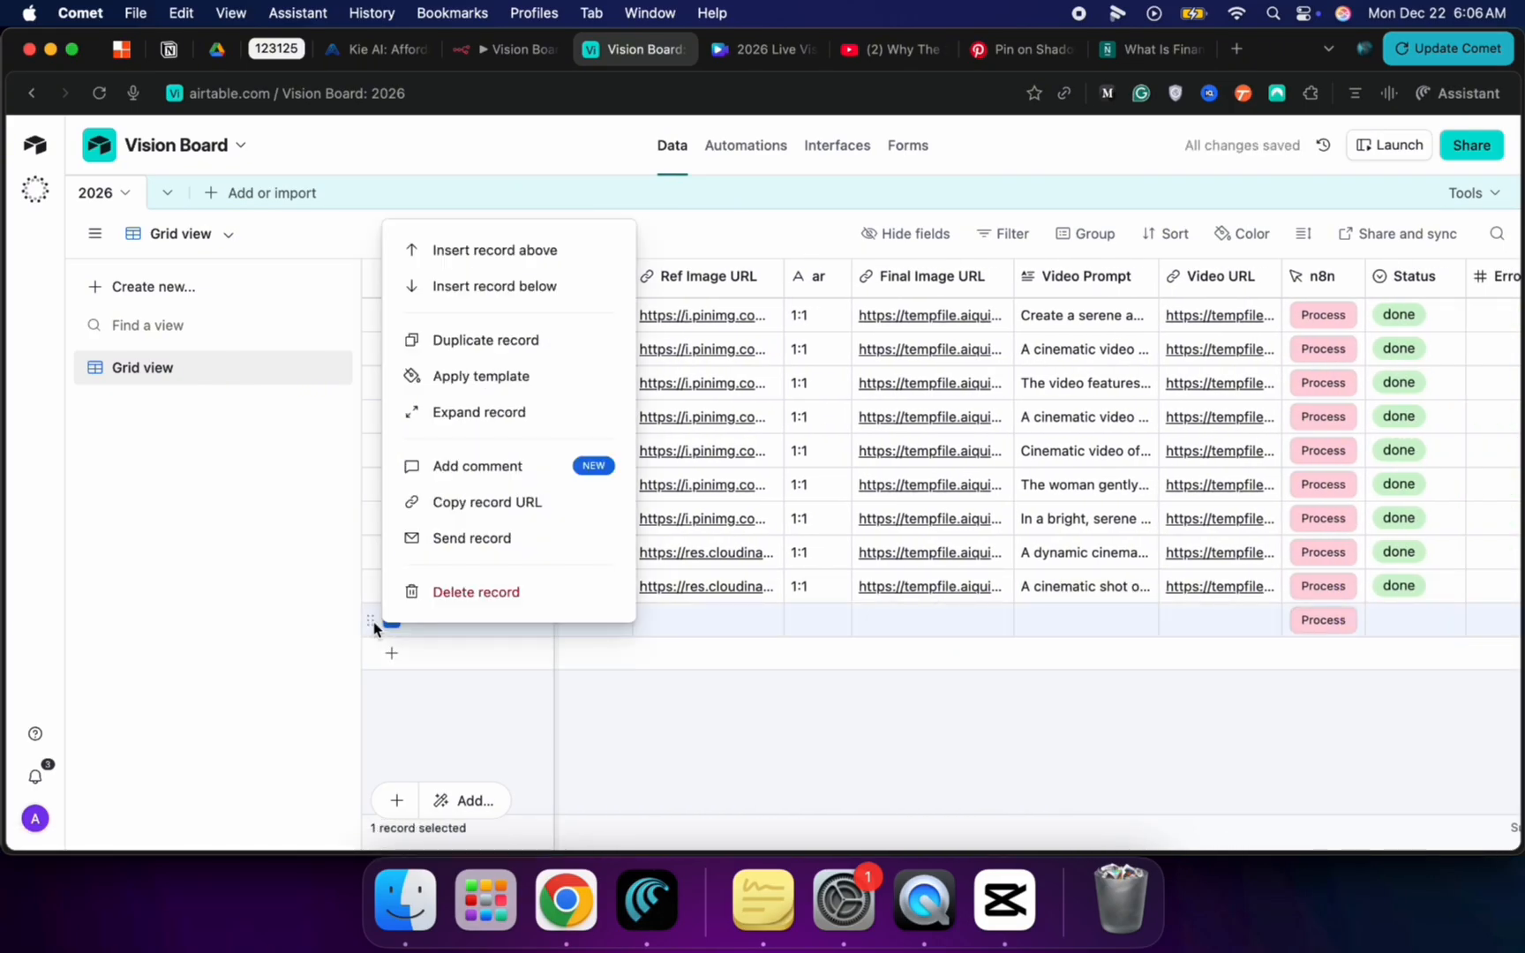
pyautogui.click(444, 590)
# Step: Download the image from VisionBoard9's Final Image URL, view it in Preview, and close it
pyautogui.click(955, 590)
pyautogui.click(955, 589)
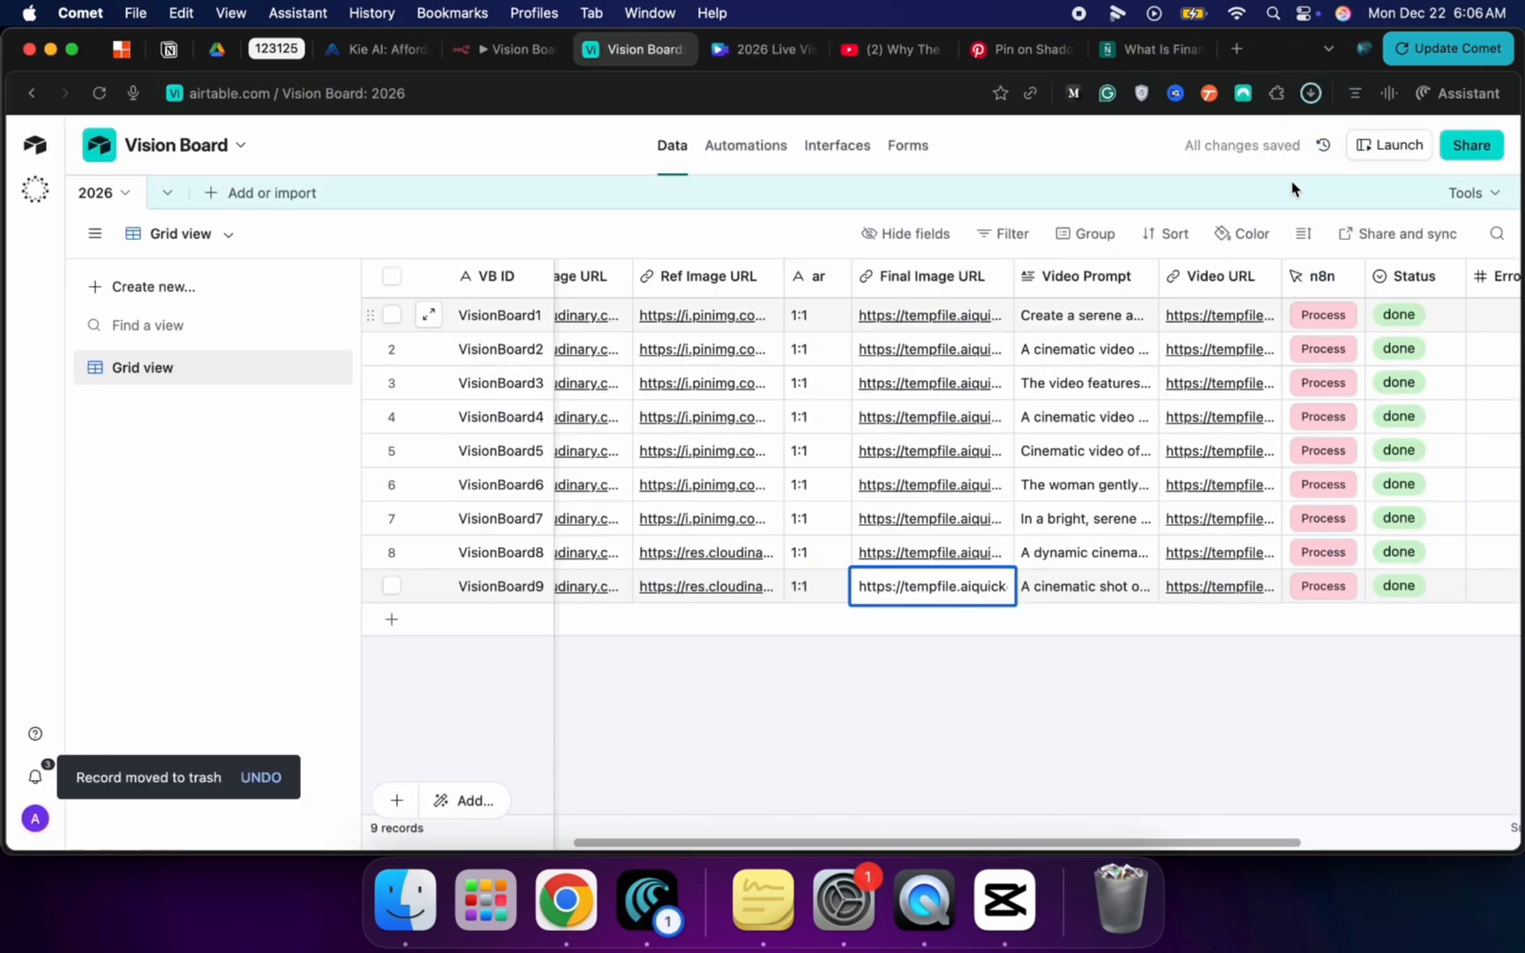
pyautogui.click(1310, 92)
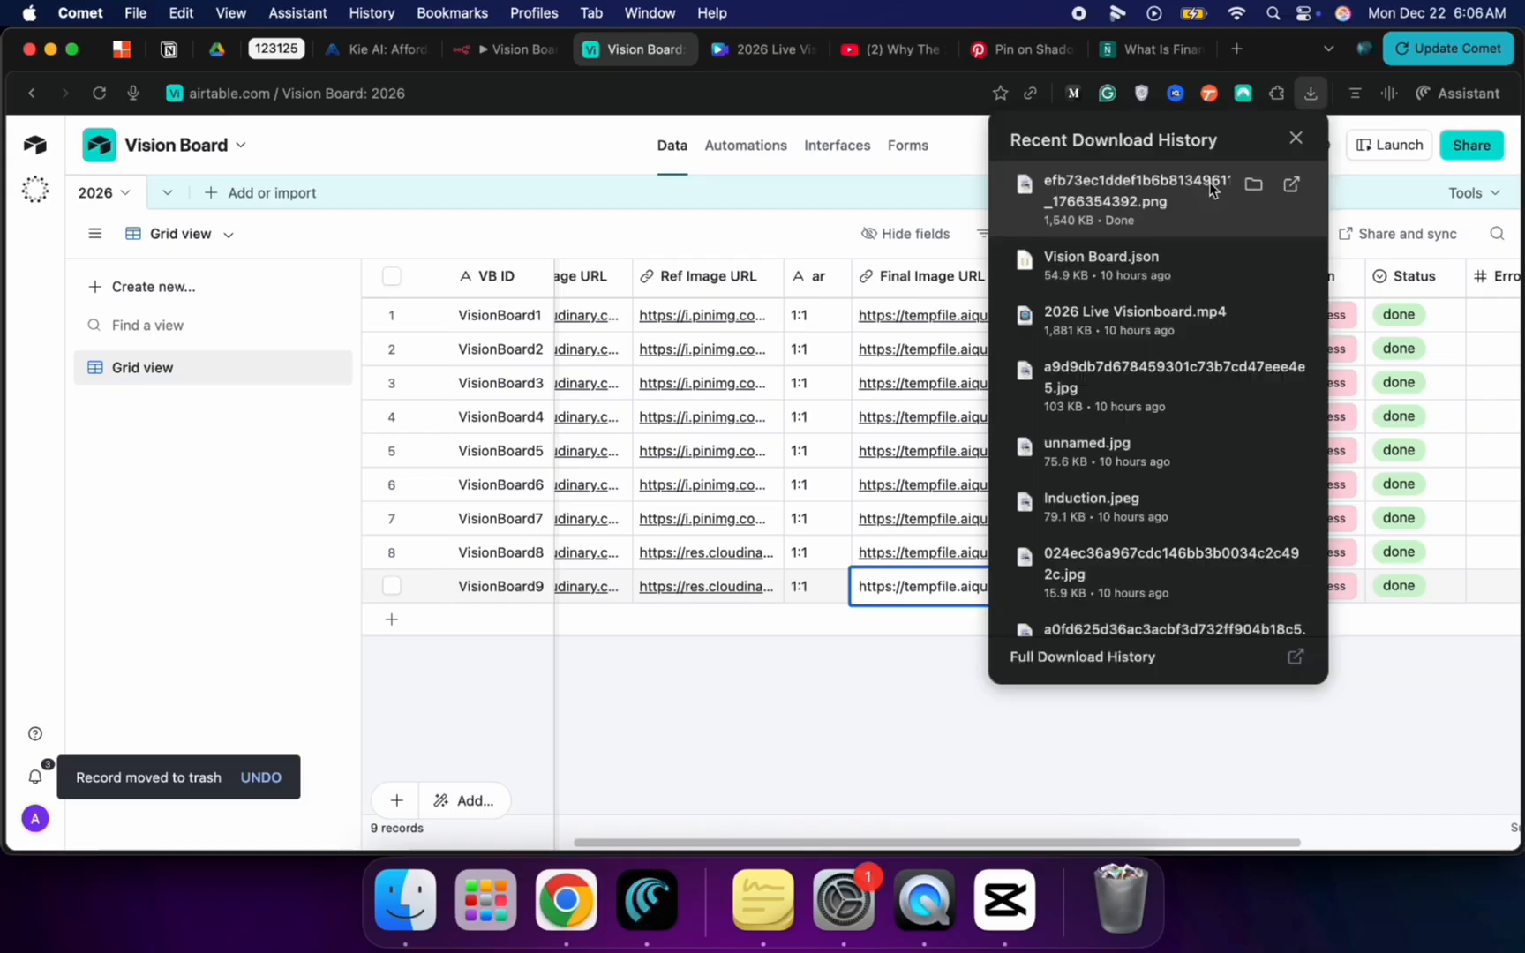
pyautogui.click(1187, 173)
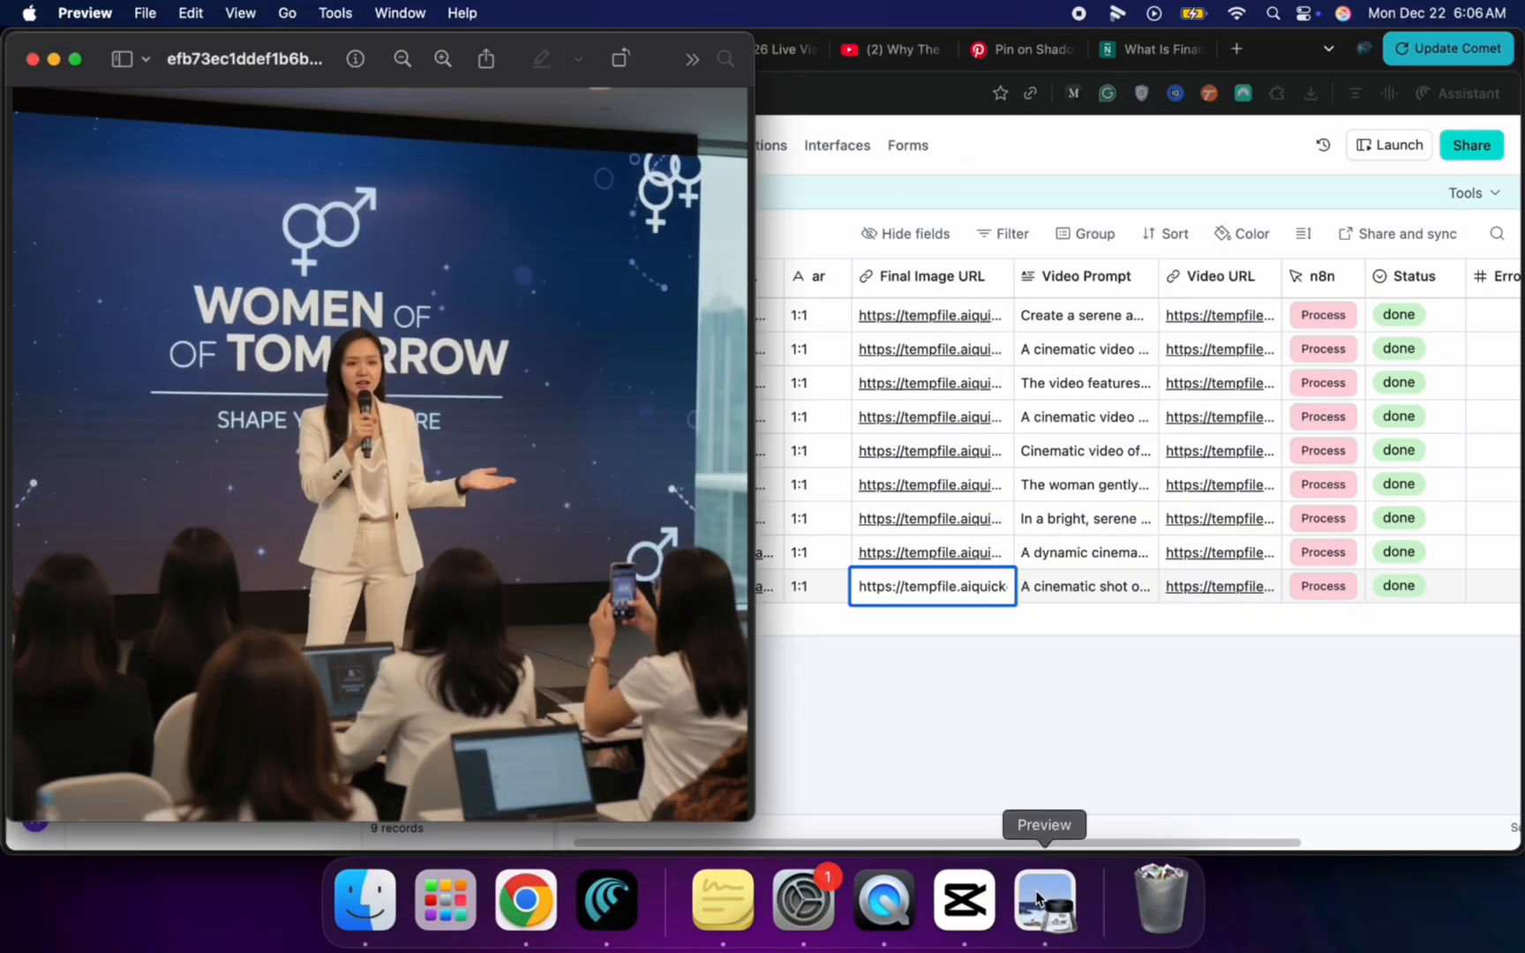
pyautogui.click(32, 59)
# Step: Download the video from VisionBoard9's Video URL, play it in QuickTime Player, and close it
pyautogui.click(1219, 586)
pyautogui.click(1219, 586)
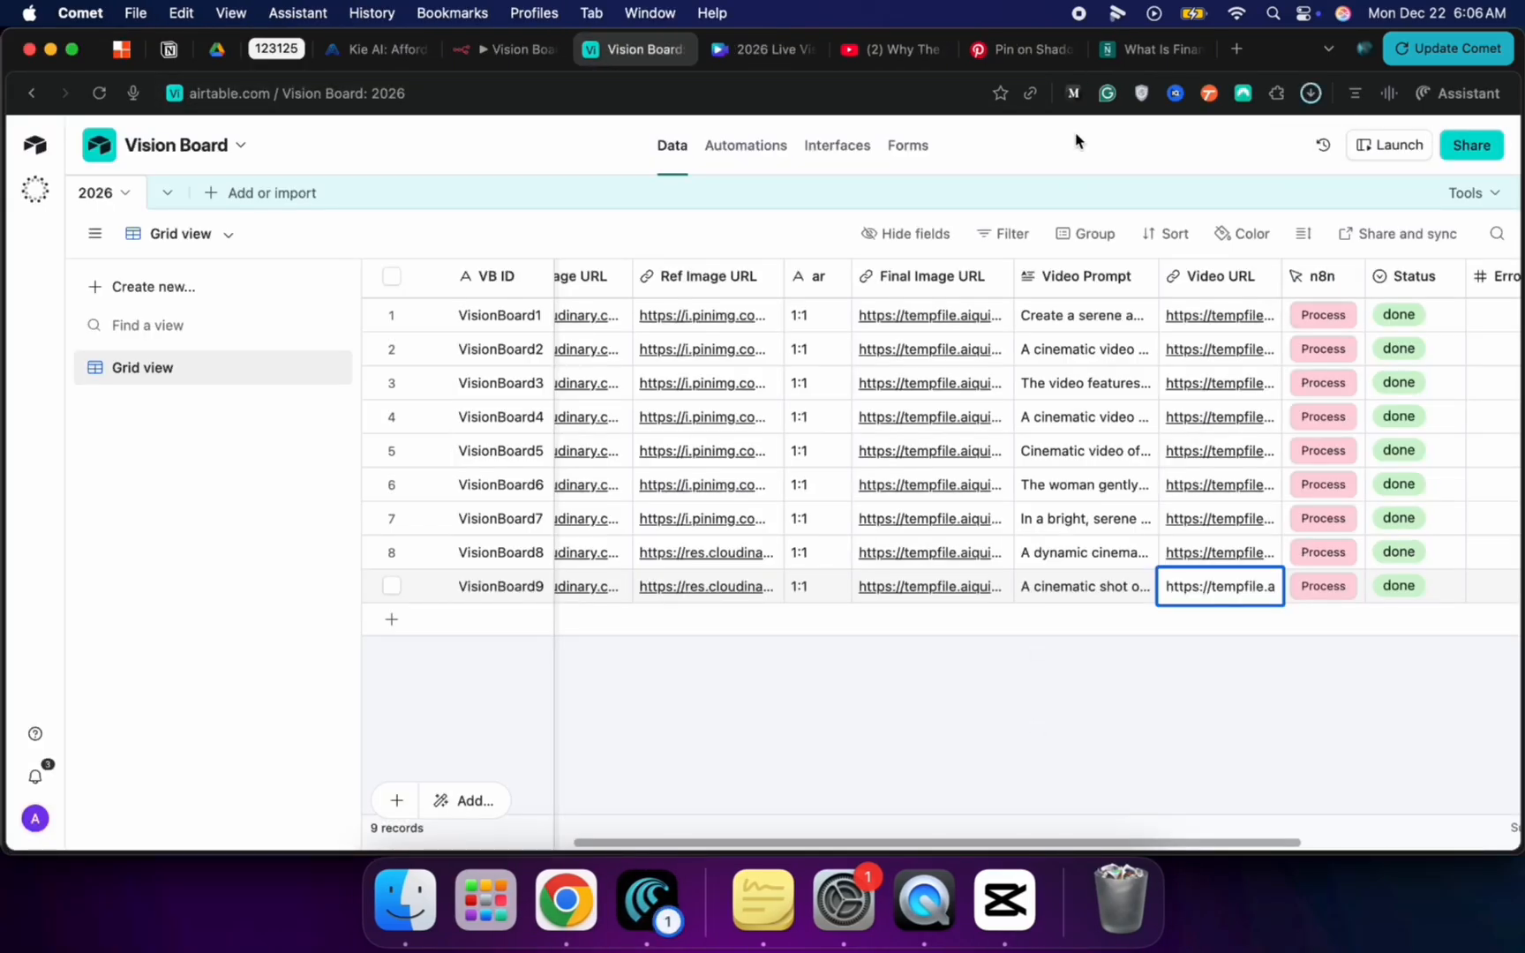
pyautogui.click(1312, 90)
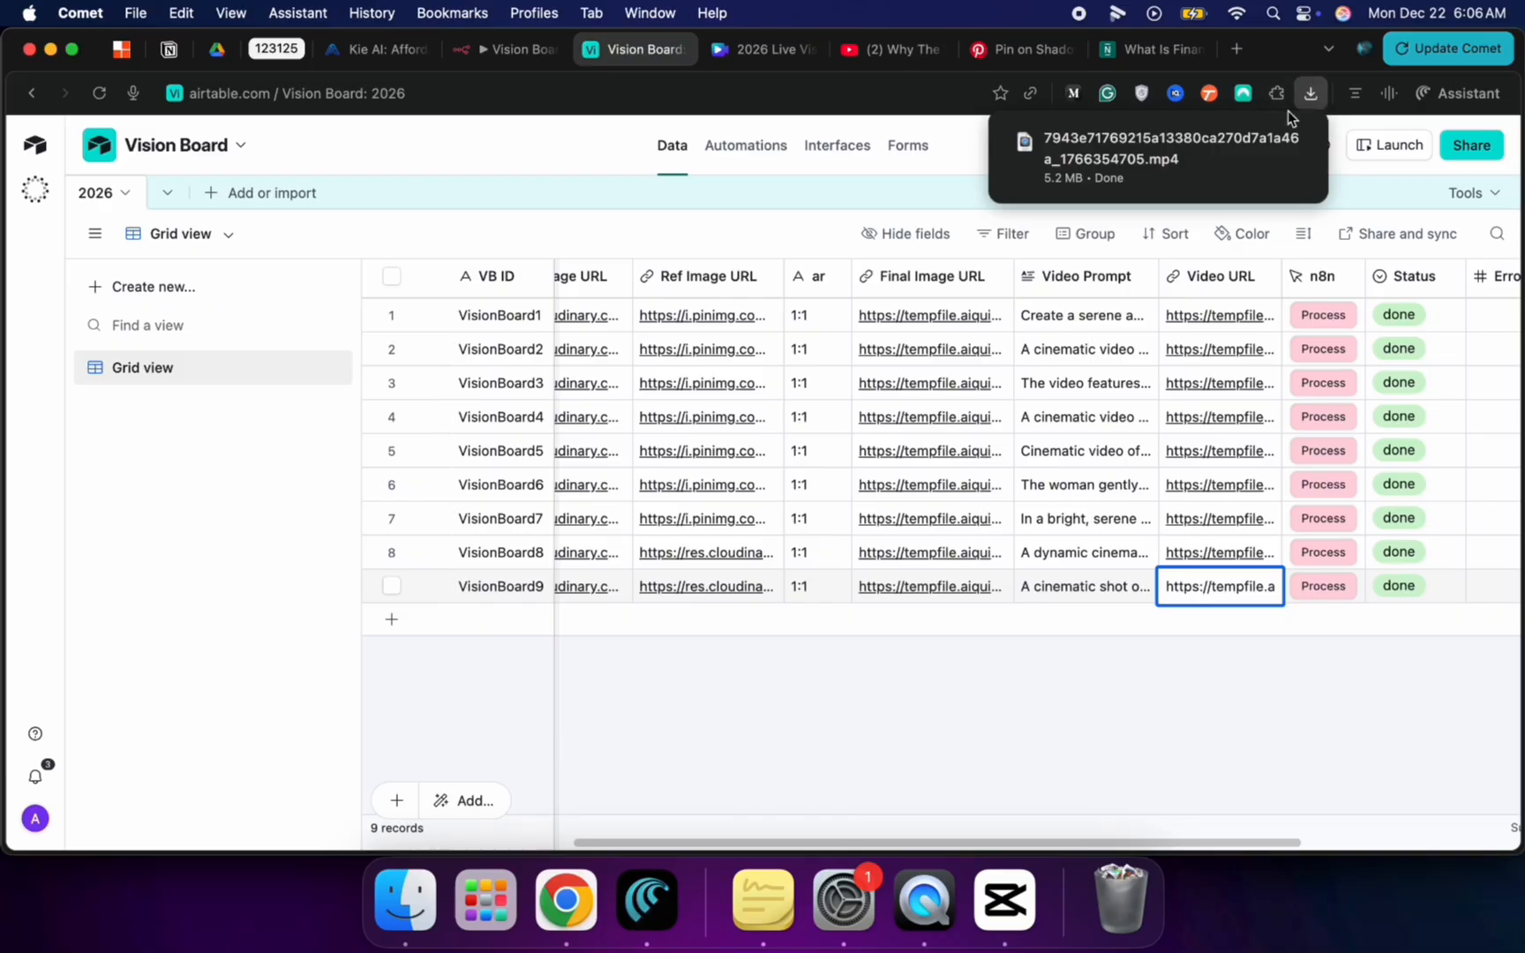
pyautogui.click(1184, 156)
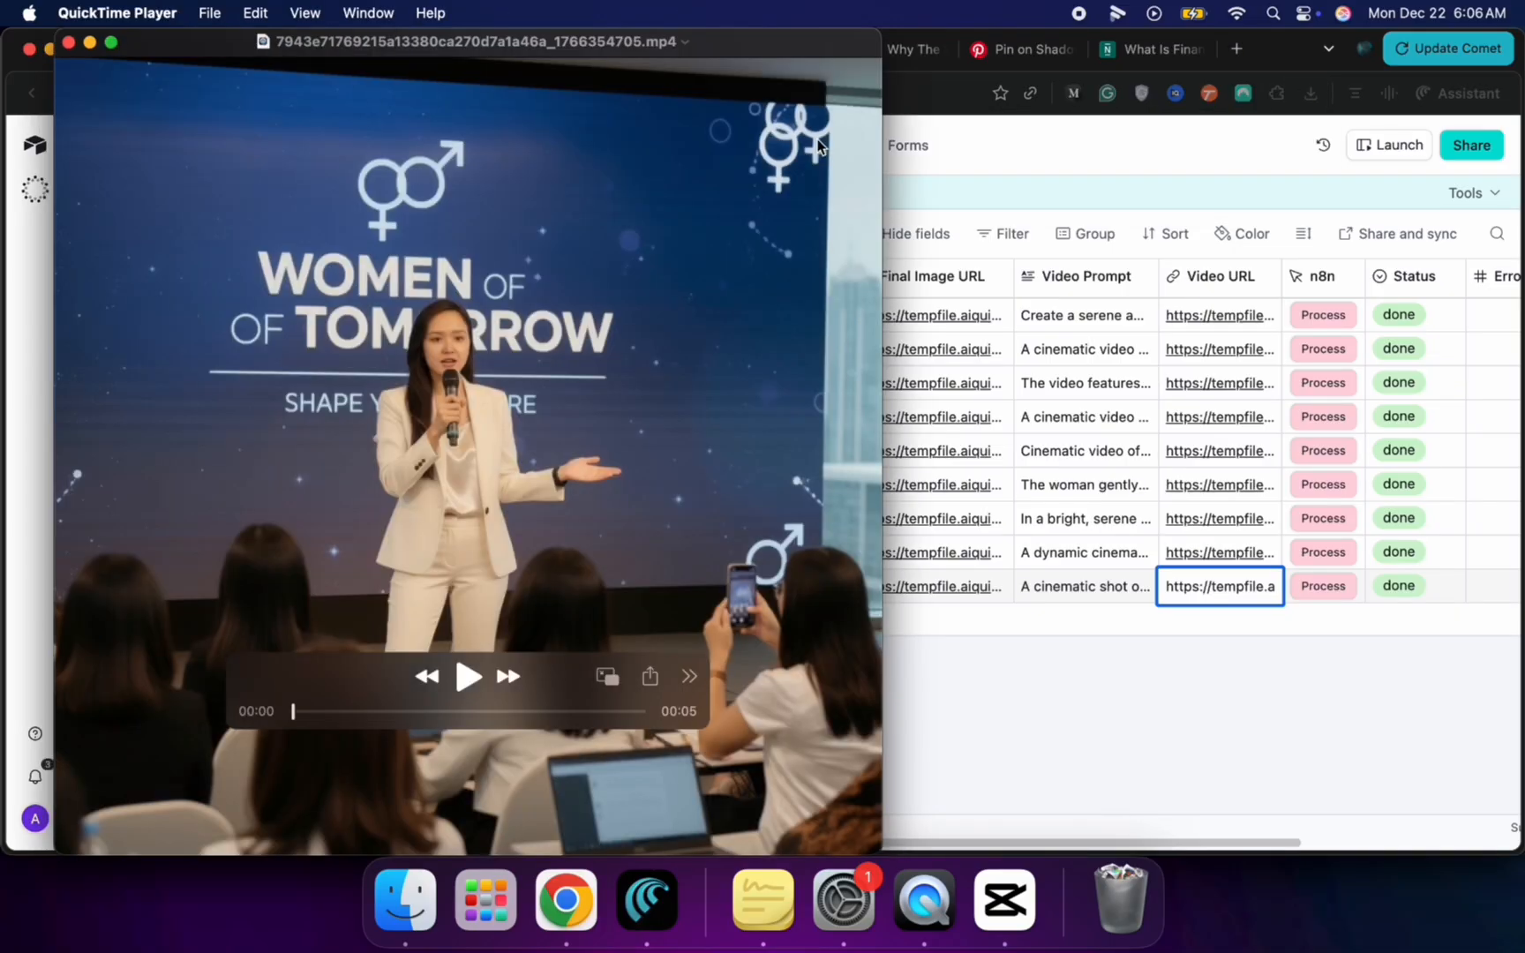
pyautogui.press('space')
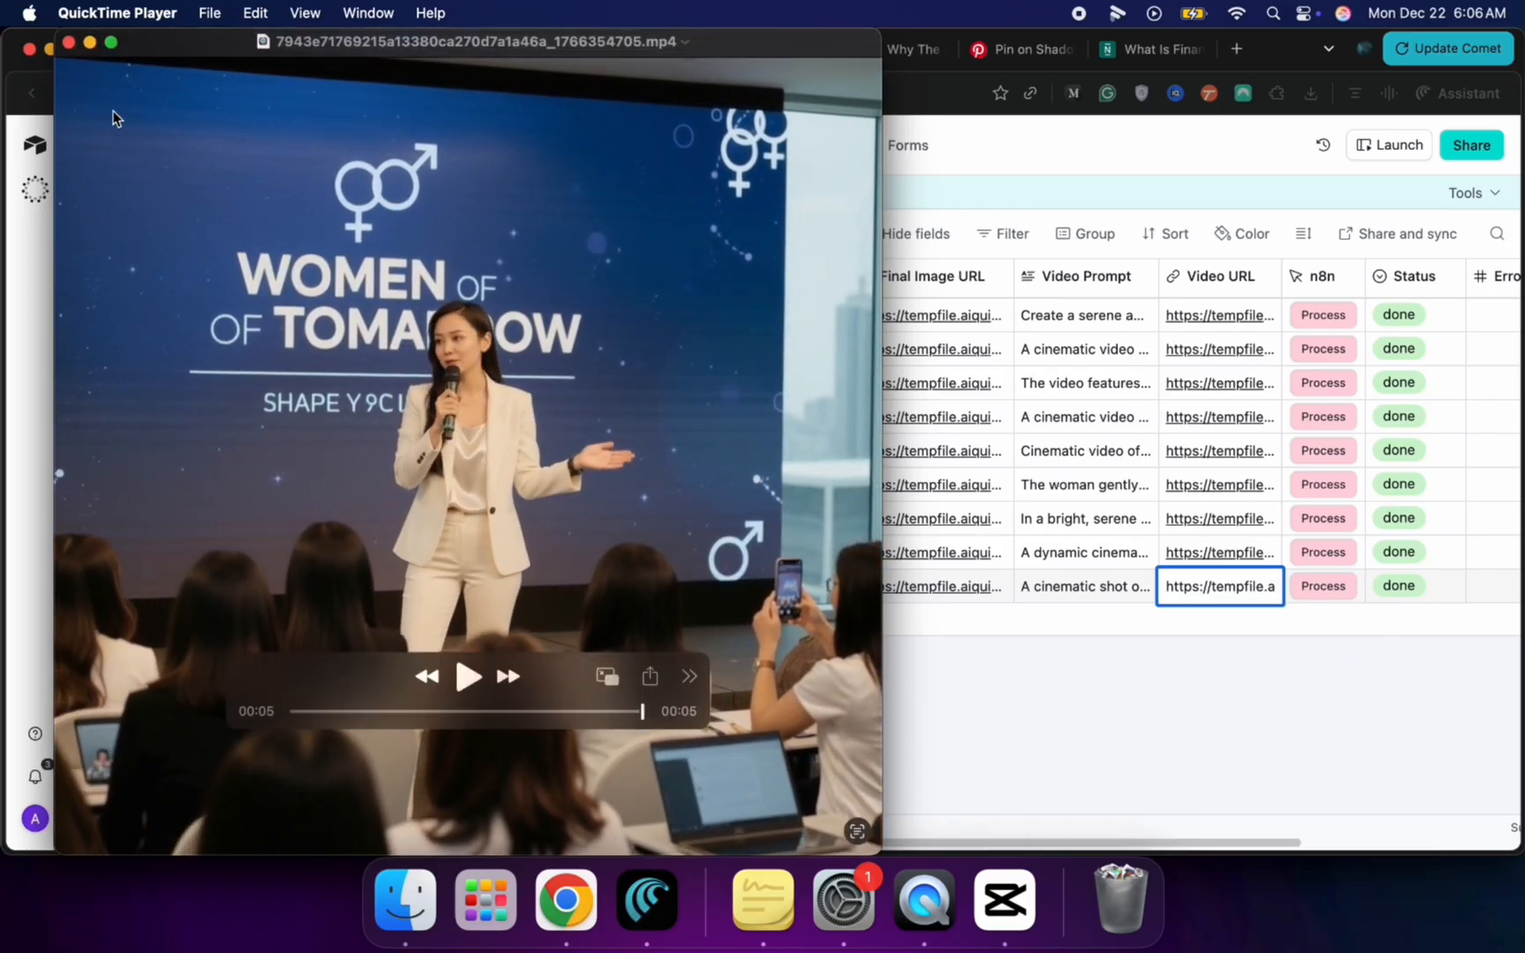
pyautogui.click(69, 42)
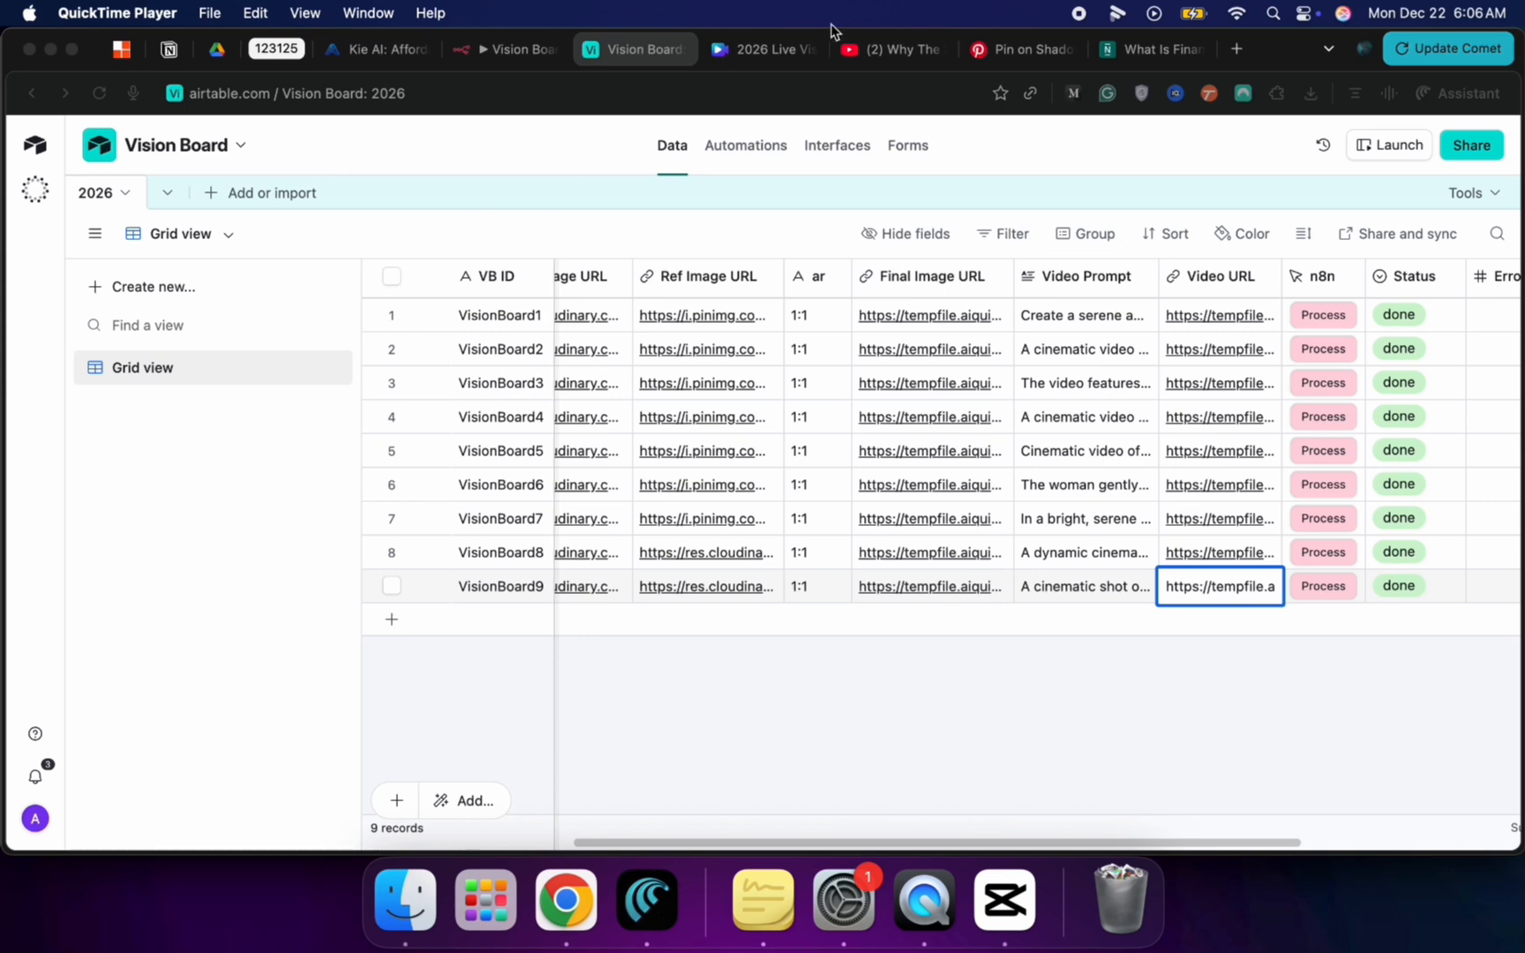
# Step: Switch to the 2026 Live Visionboard design in Canva, dismiss the Create a design dialog and side navigation, and show the uploaded videos
pyautogui.click(719, 55)
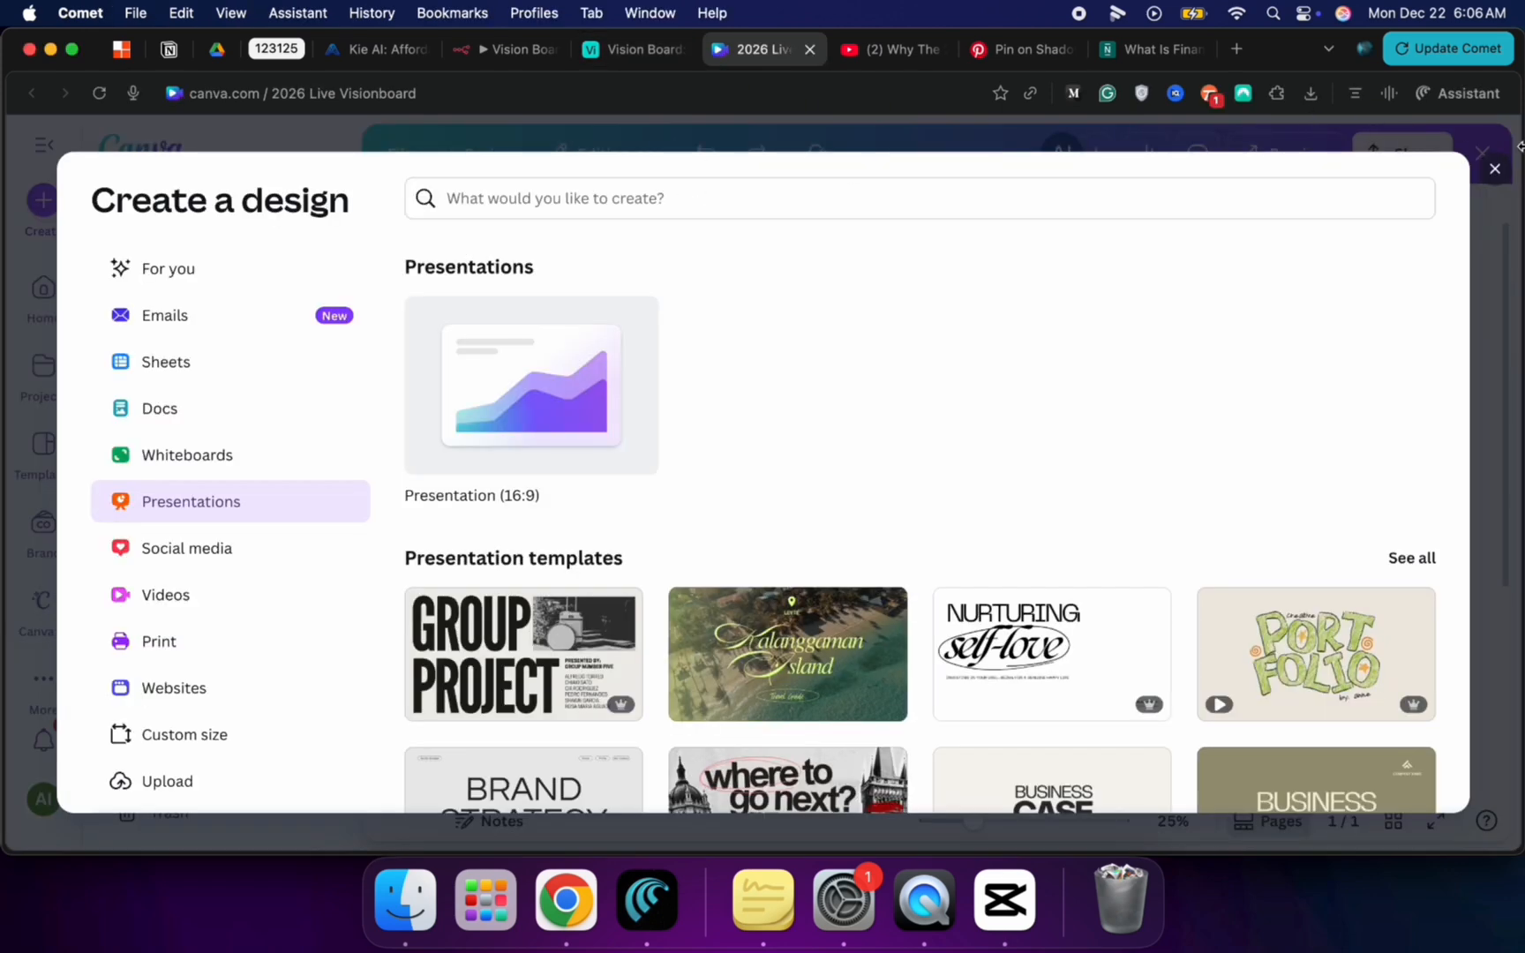
pyautogui.click(1493, 171)
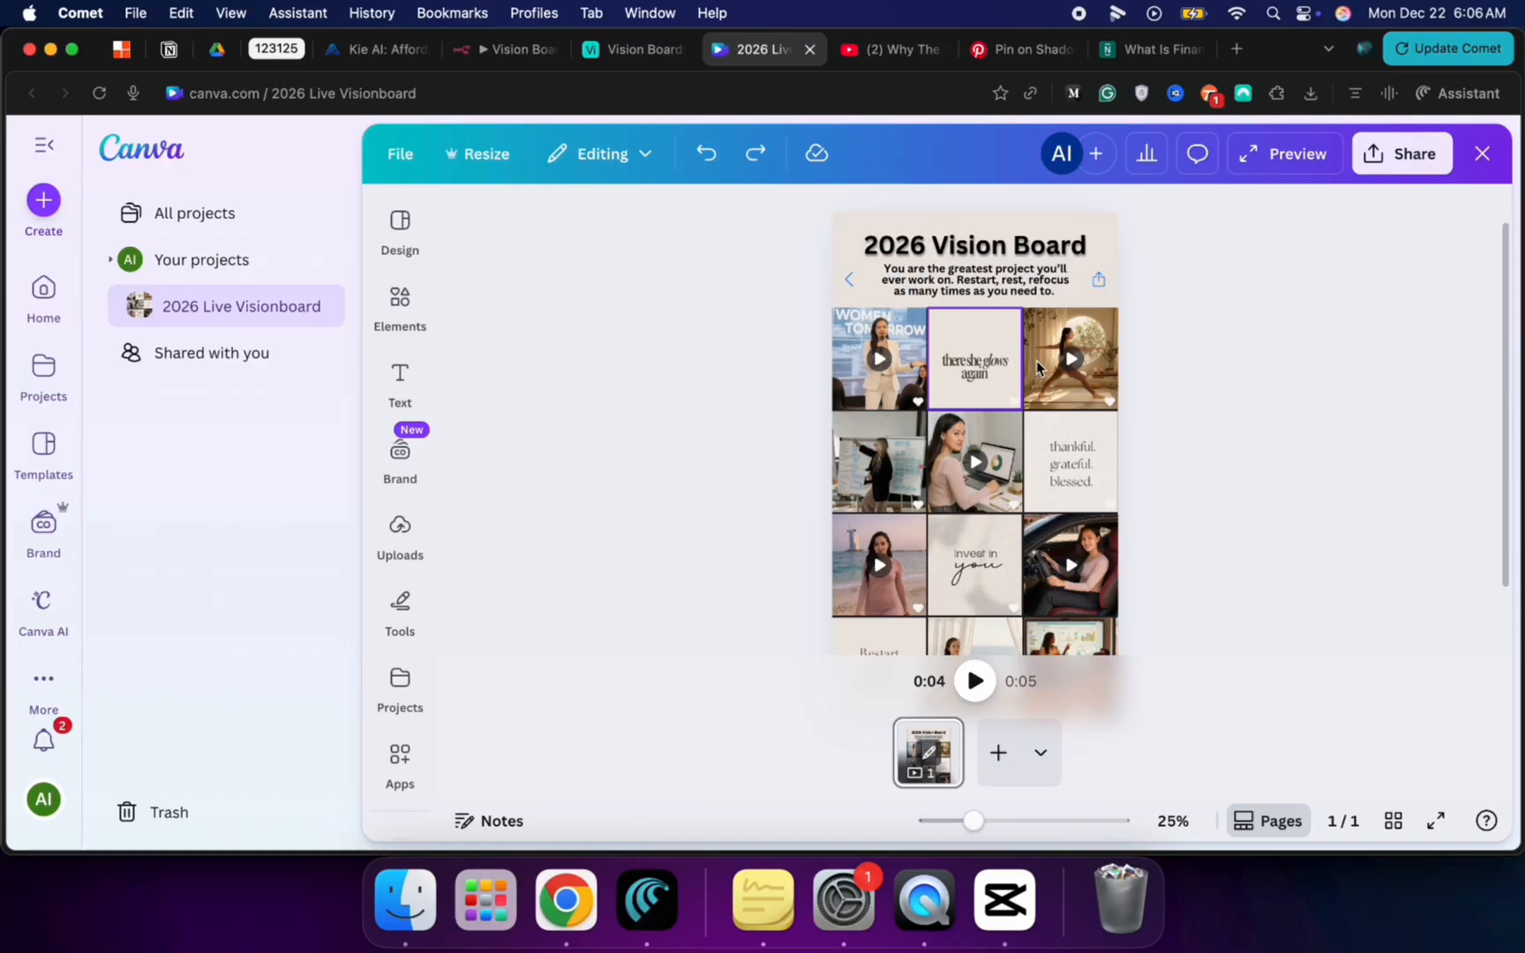
pyautogui.click(44, 145)
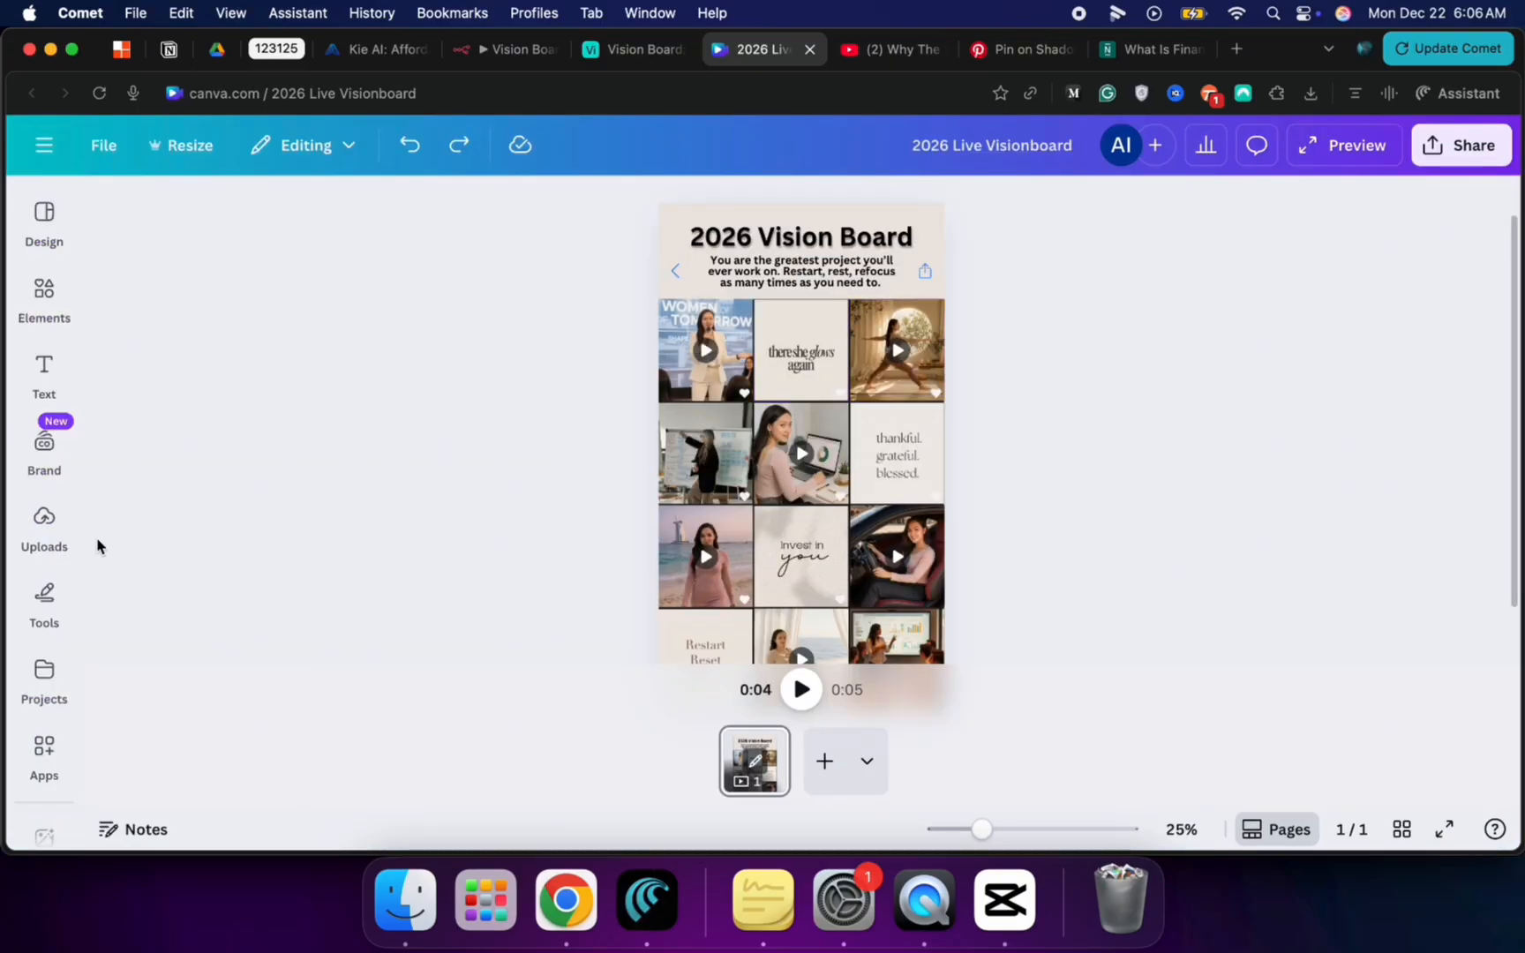
pyautogui.click(46, 525)
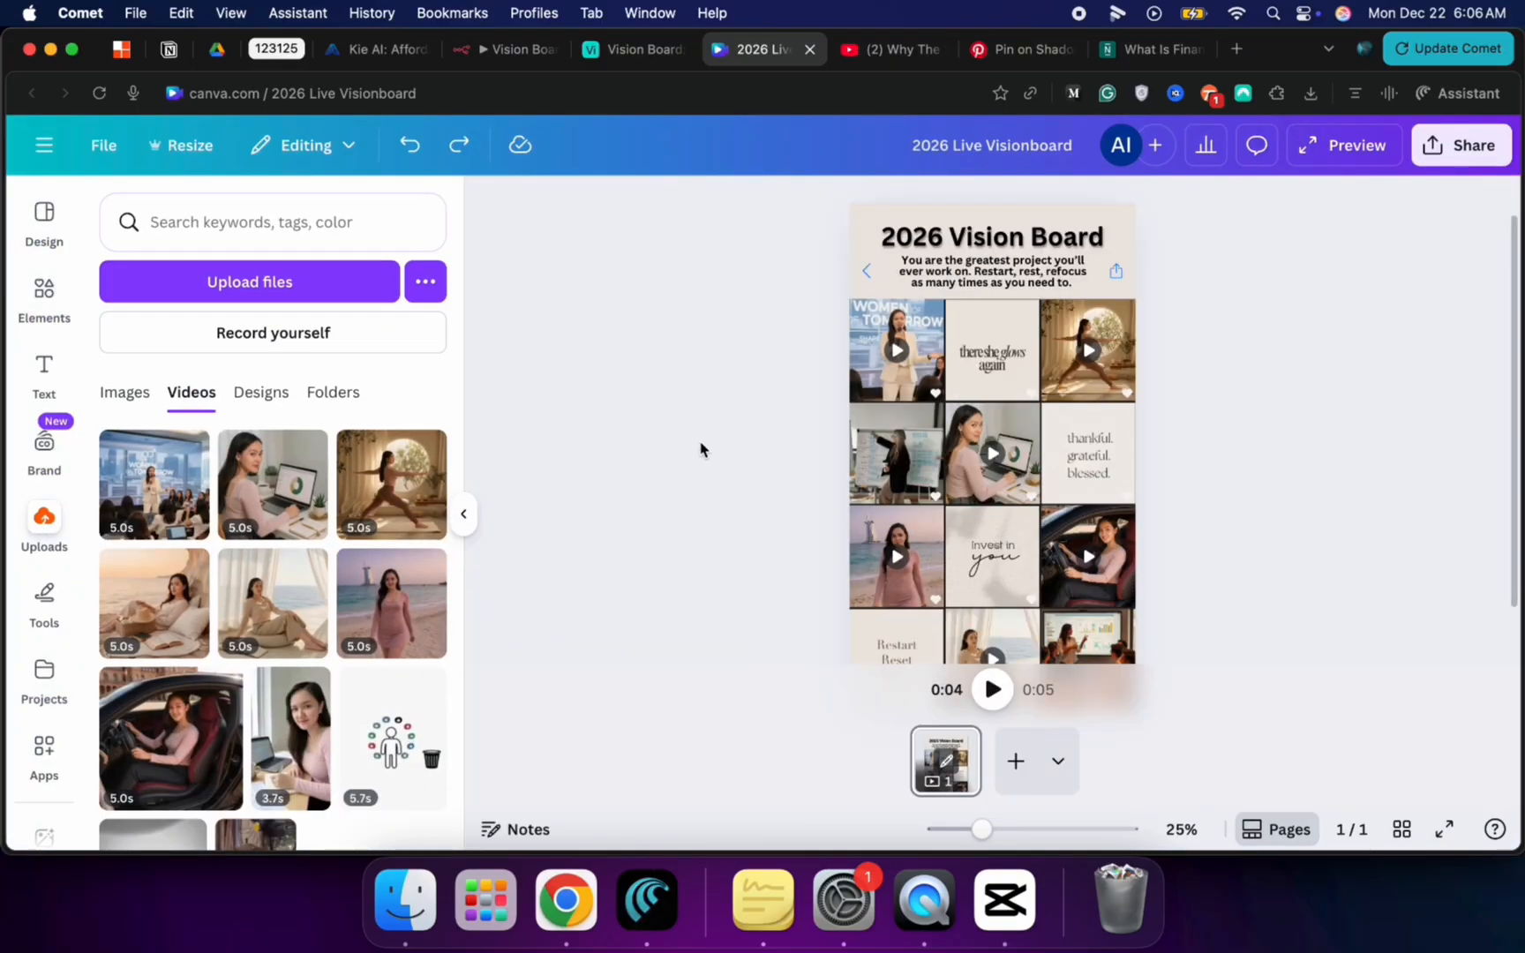
# Step: Delete the video from the board's first grid frame and upload the newly downloaded video to the design's uploads
pyautogui.click(879, 360)
pyautogui.press('Delete')
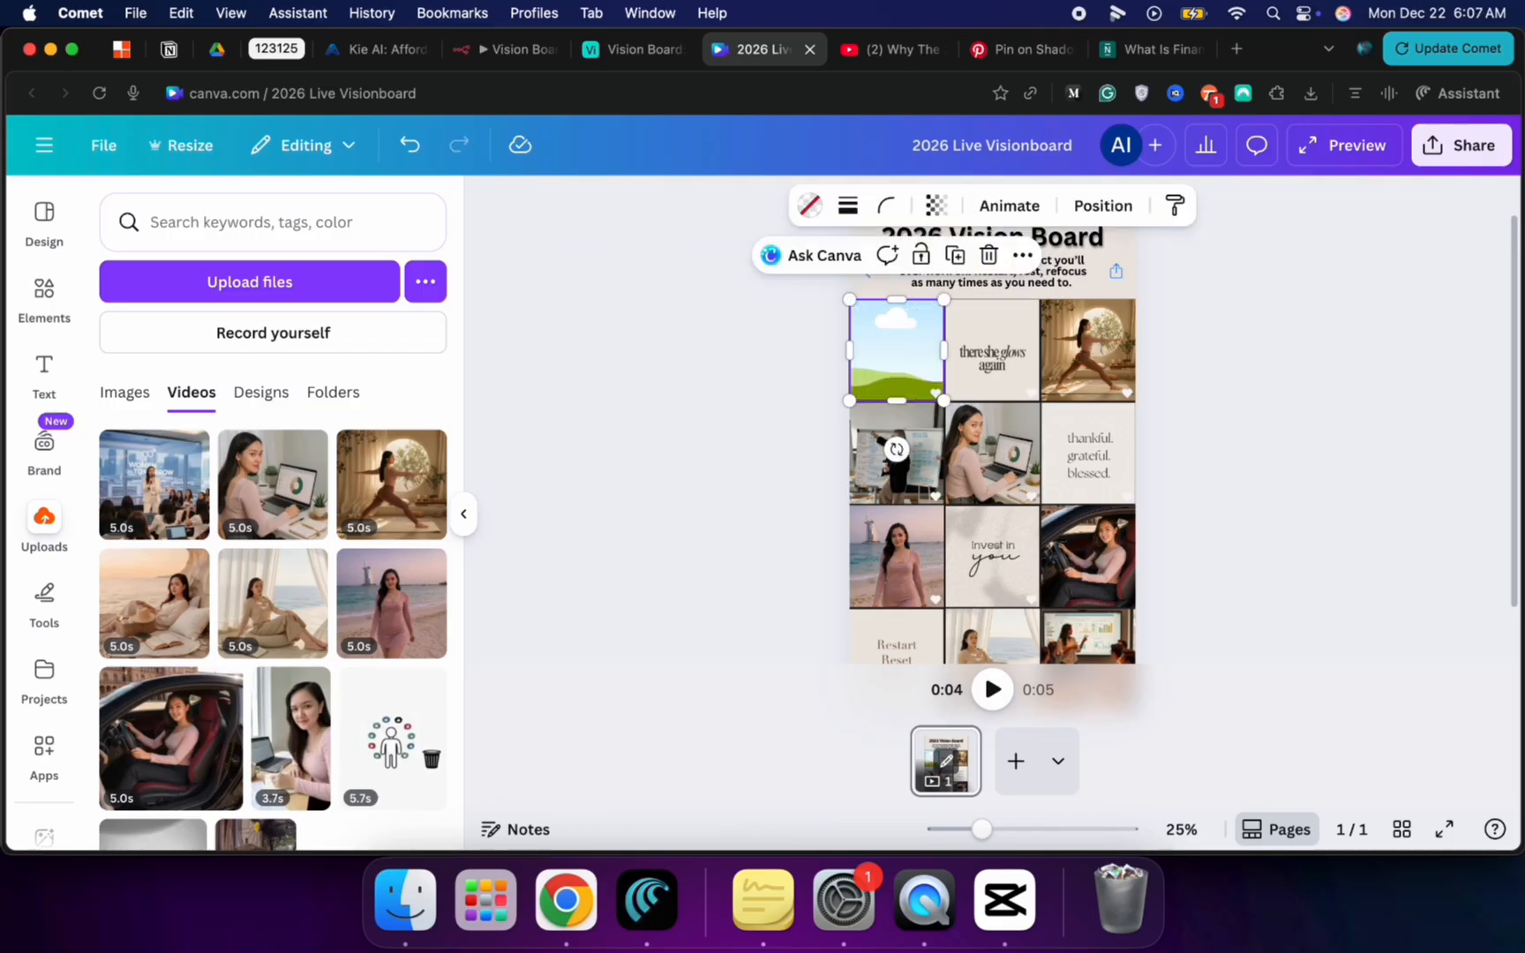
pyautogui.click(1276, 92)
pyautogui.click(1286, 95)
pyautogui.click(1310, 92)
pyautogui.moveTo(1191, 196); pyautogui.dragTo(267, 439)
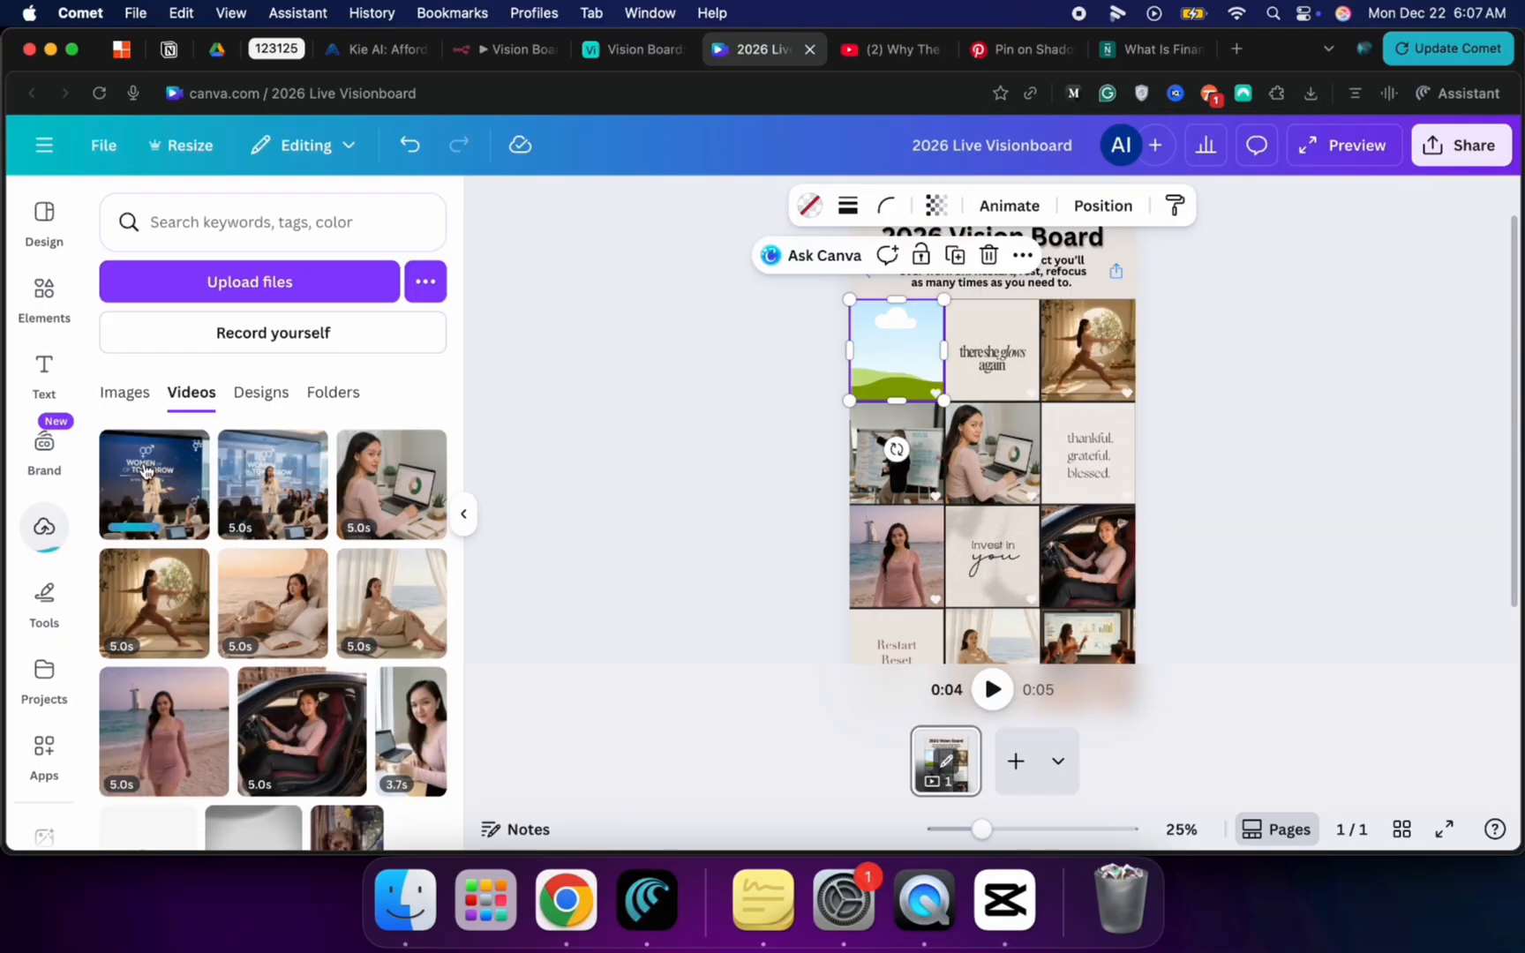
# Step: Place the uploaded Women of Tomorrow video in the empty first frame and adjust its crop around the speaker
pyautogui.click(148, 477)
pyautogui.moveTo(933, 426)
pyautogui.mouseDown()
pyautogui.moveTo(918, 372)
pyautogui.moveTo(1001, 453)
pyautogui.moveTo(935, 405)
pyautogui.mouseUp()
pyautogui.doubleClick(889, 373)
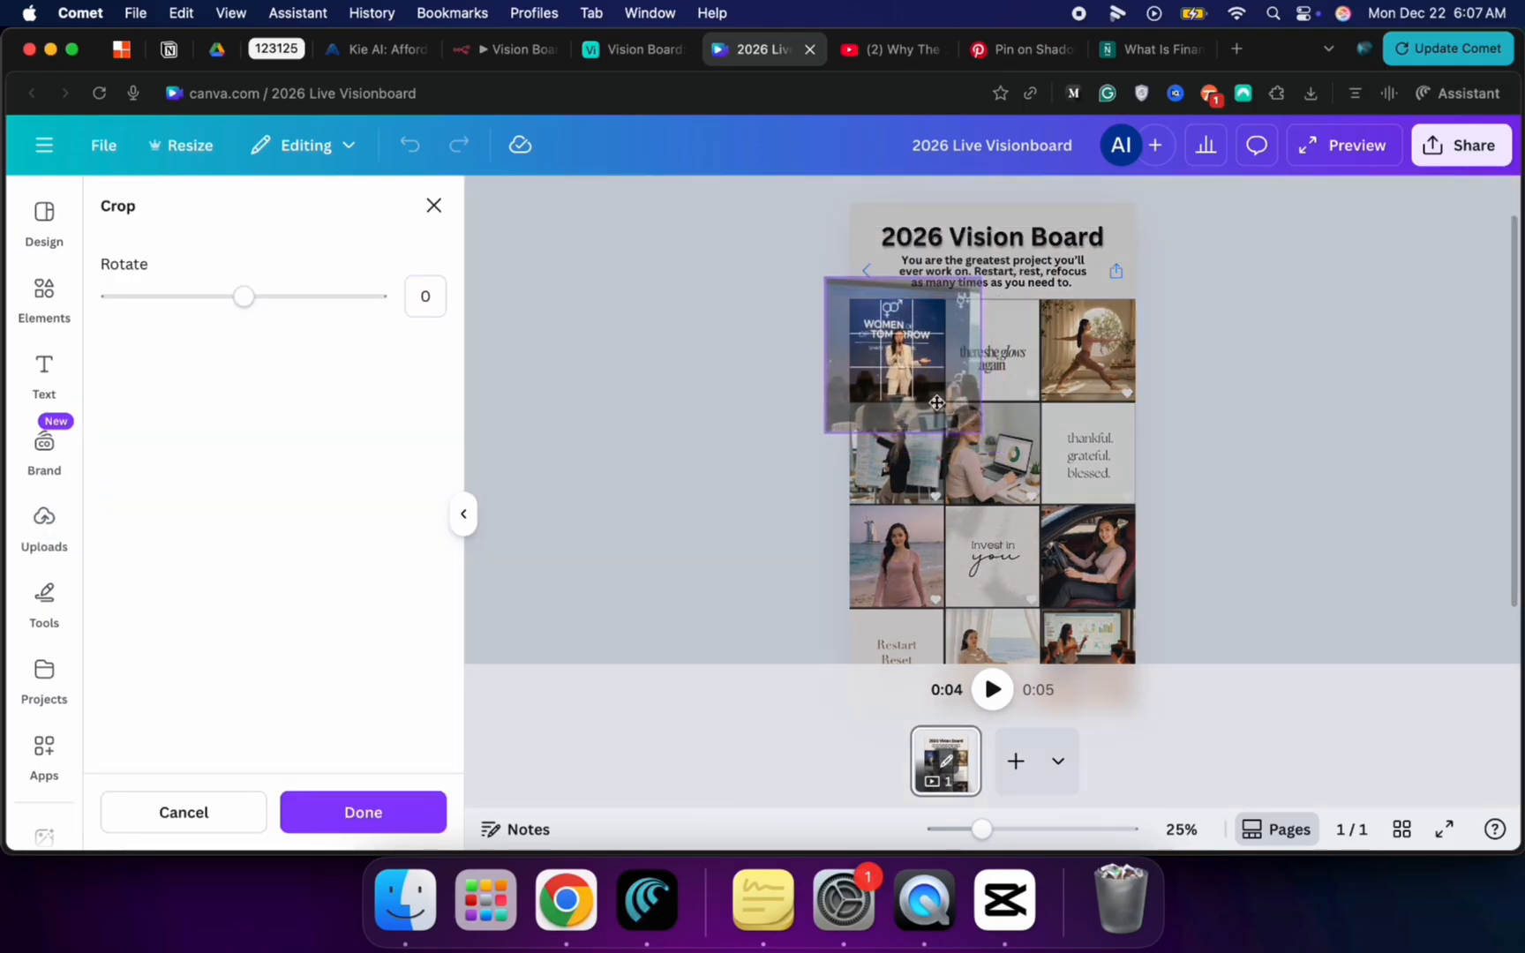
pyautogui.click(1285, 427)
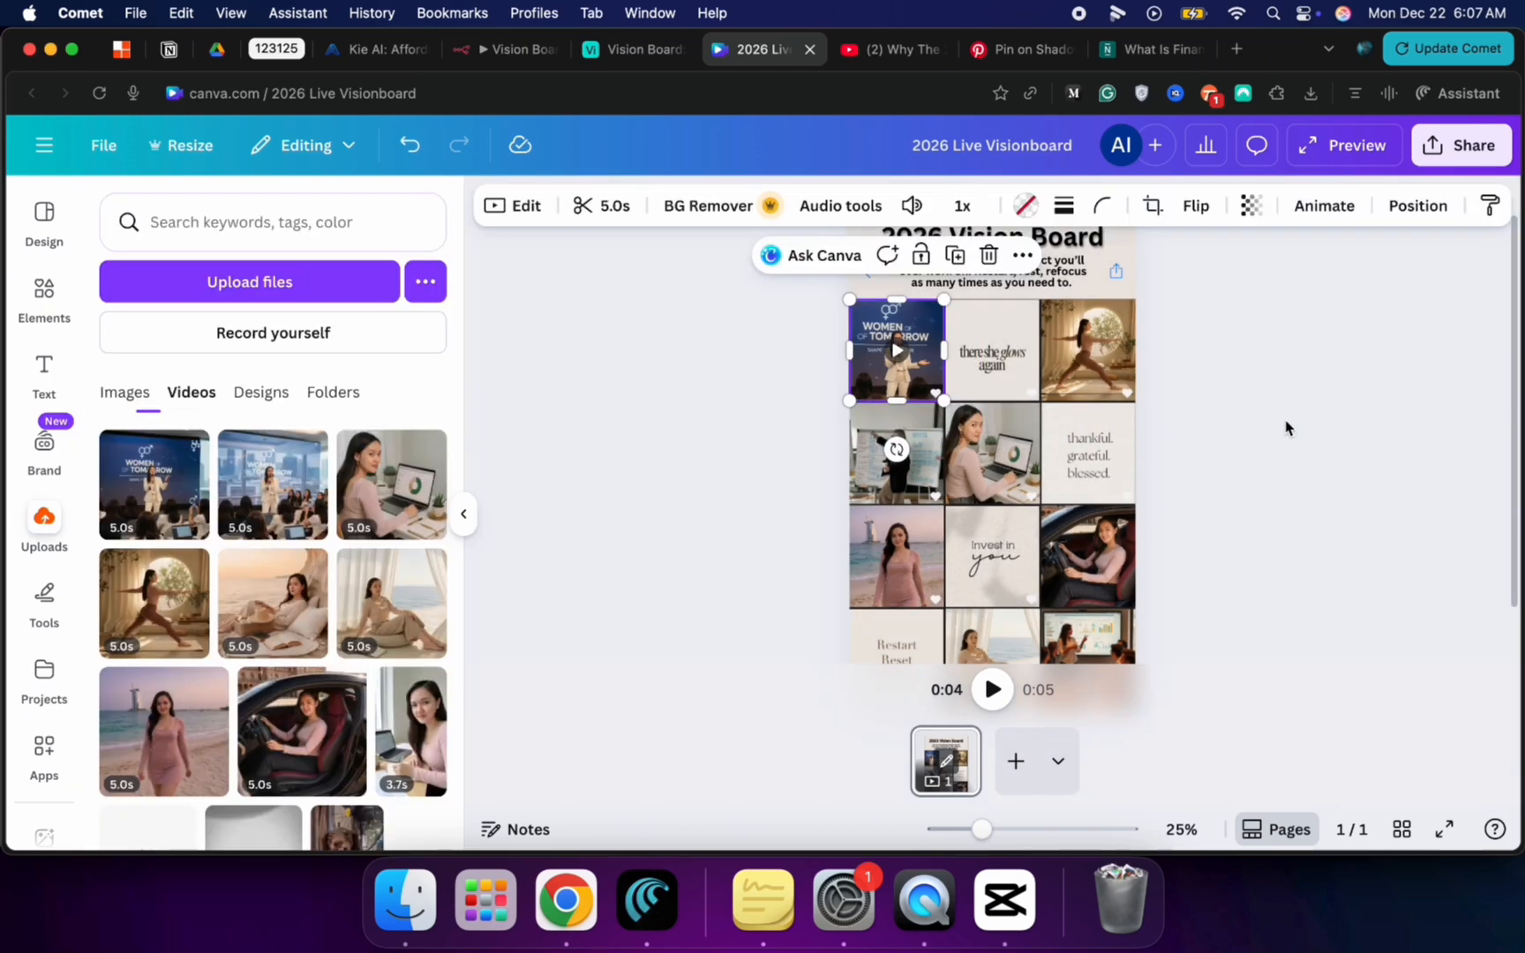
pyautogui.click(1284, 427)
# Step: Present the 2026 Vision Board in full screen from the sharing options and watch its videos play
pyautogui.click(1440, 142)
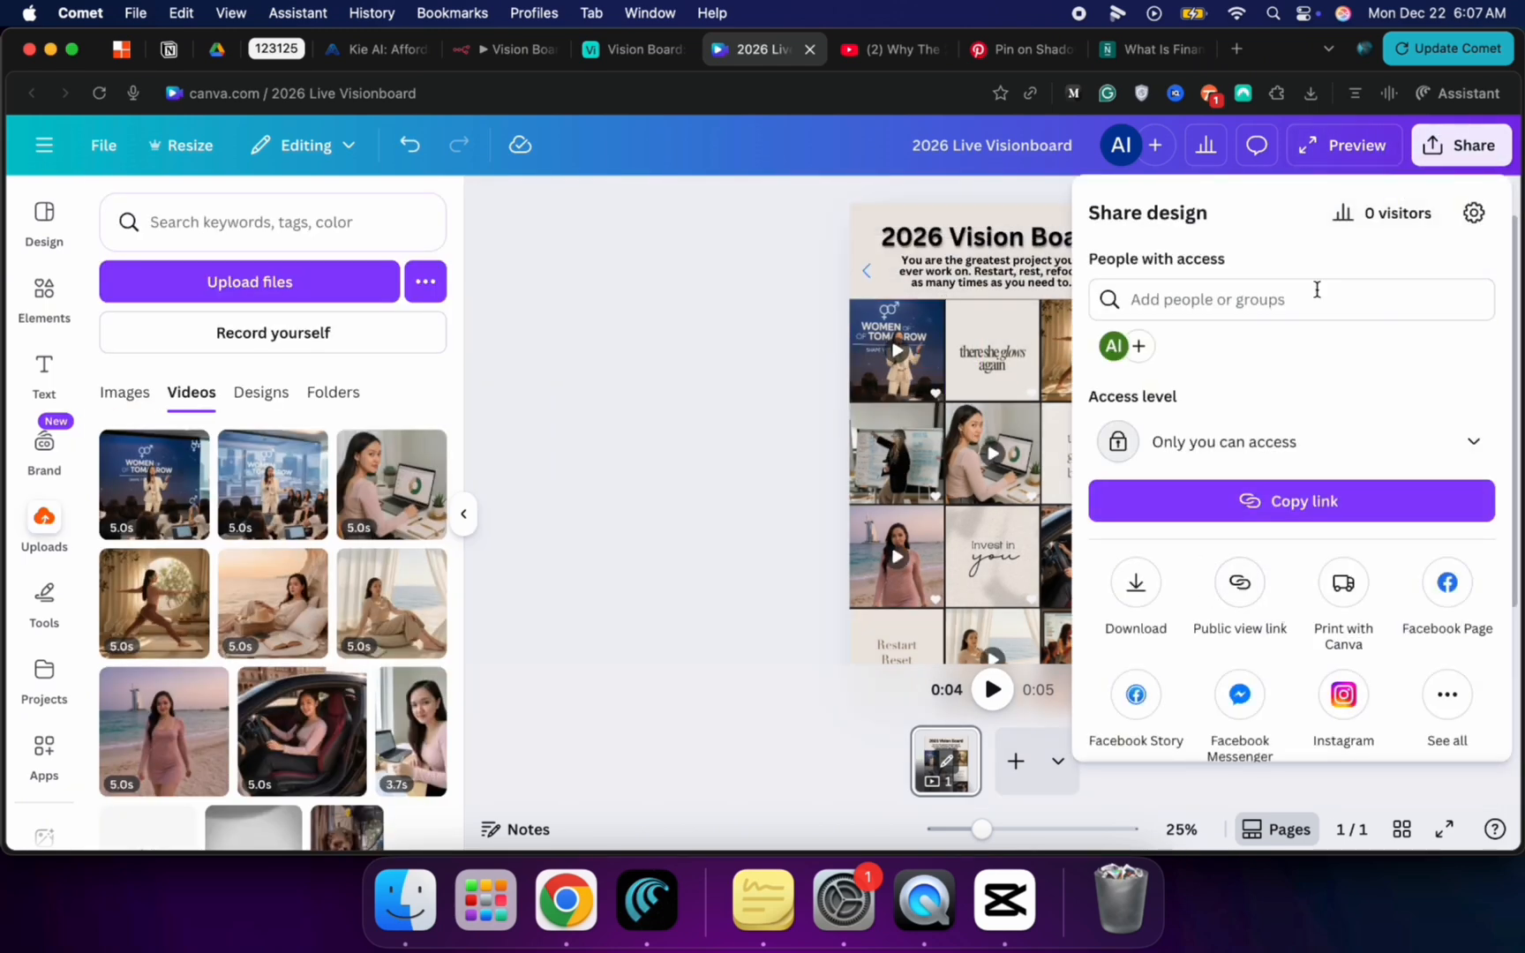
pyautogui.scroll(-1, 1296, 605)
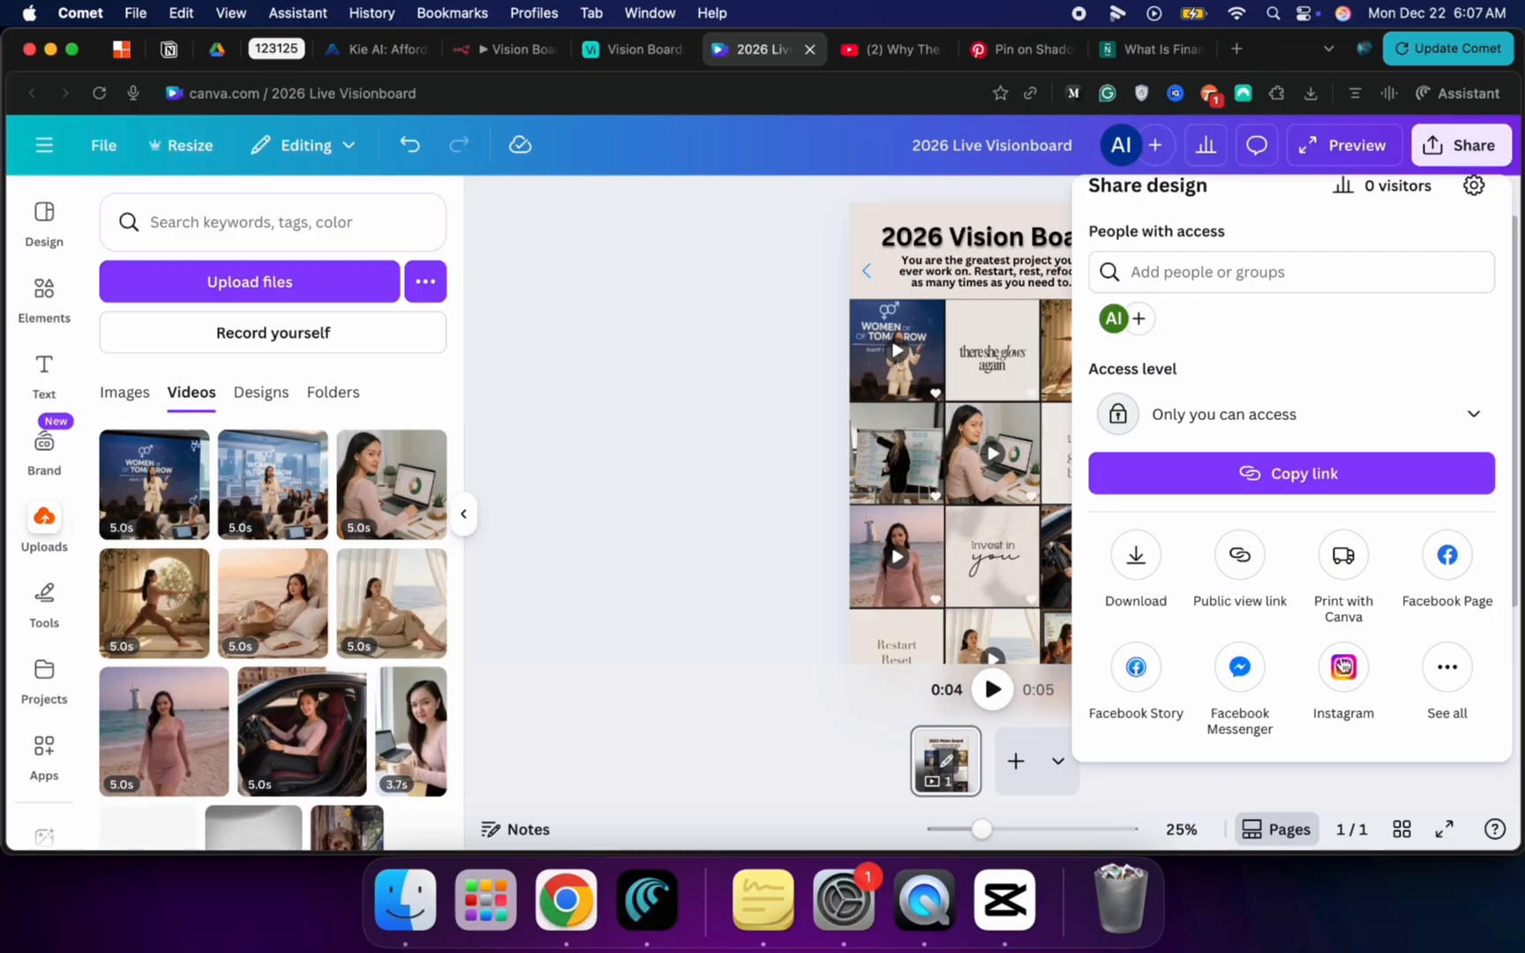
pyautogui.click(1447, 667)
pyautogui.click(1242, 344)
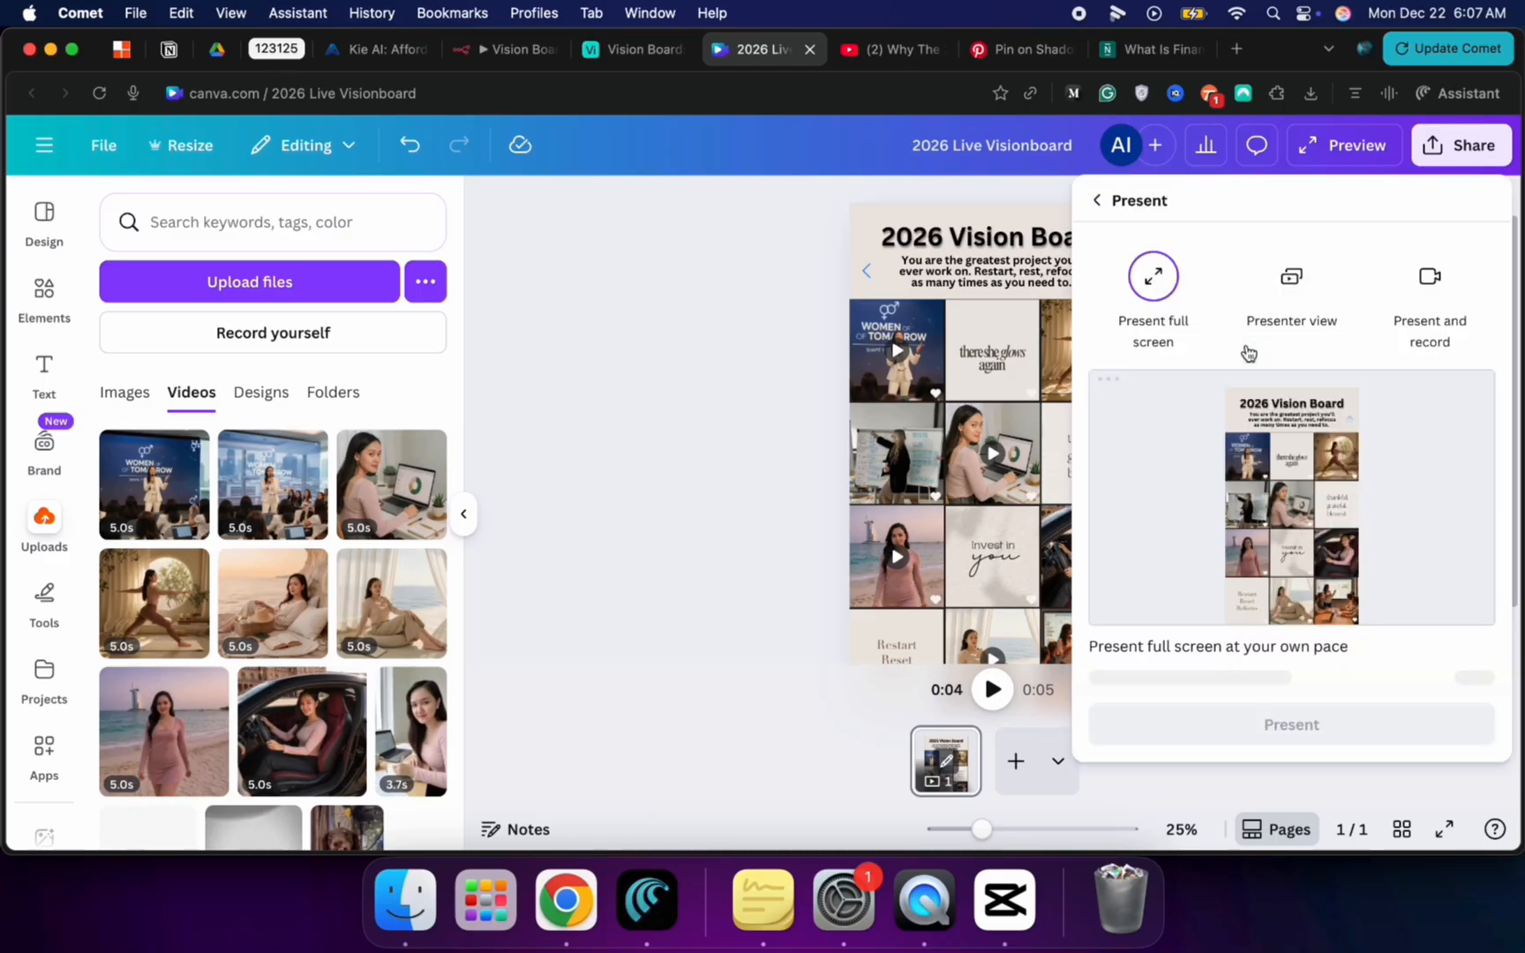
pyautogui.click(1295, 700)
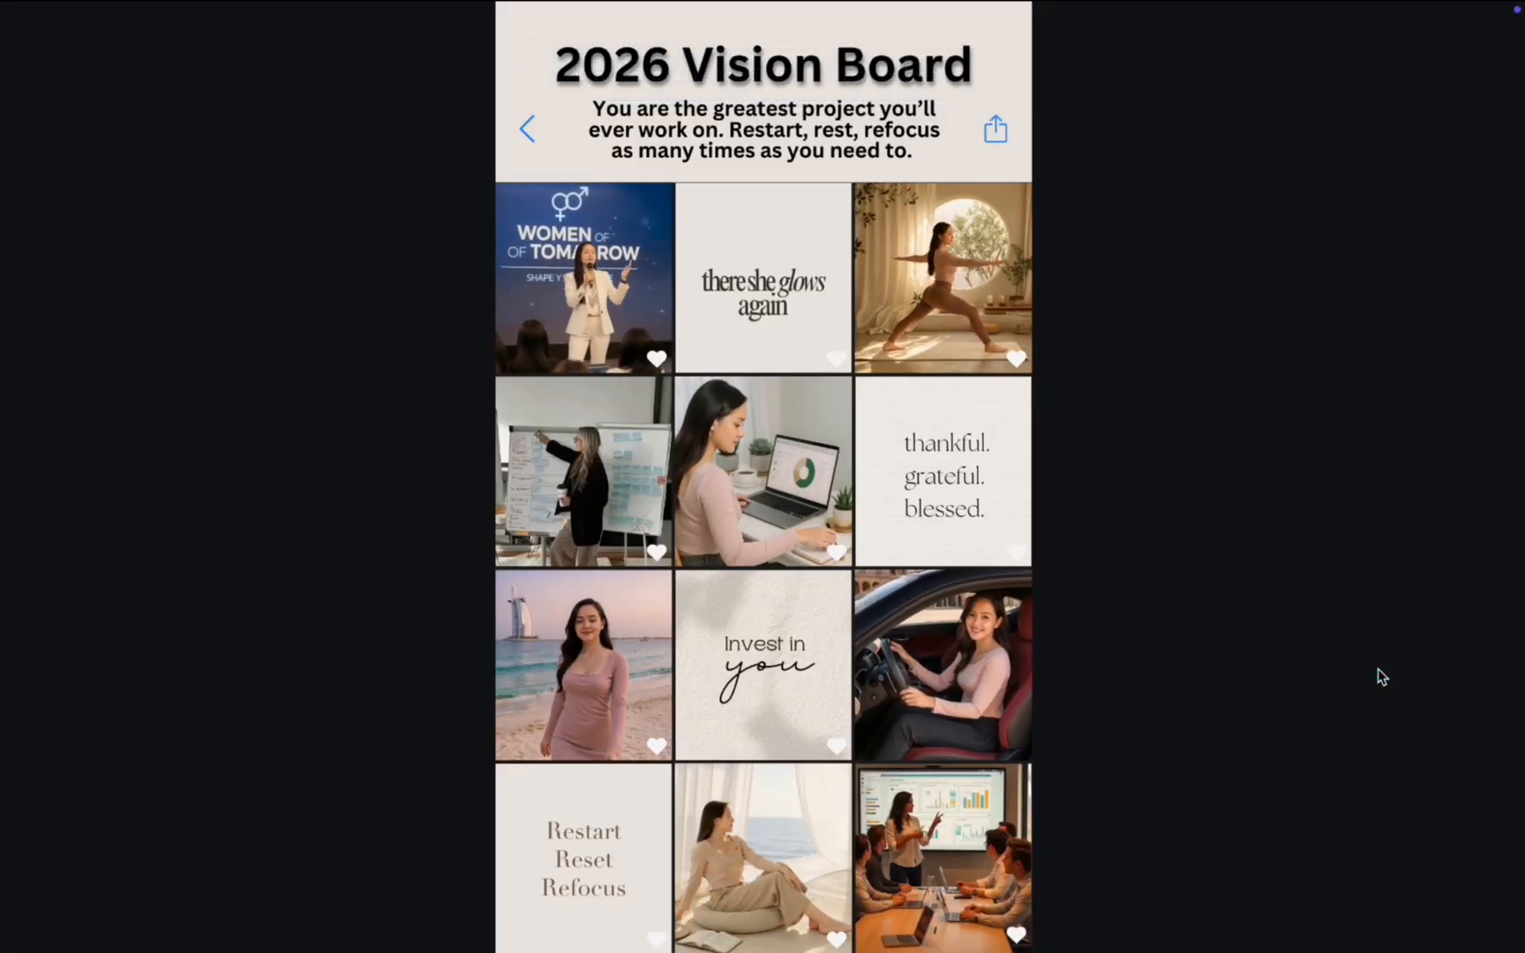
pyautogui.click(1359, 657)
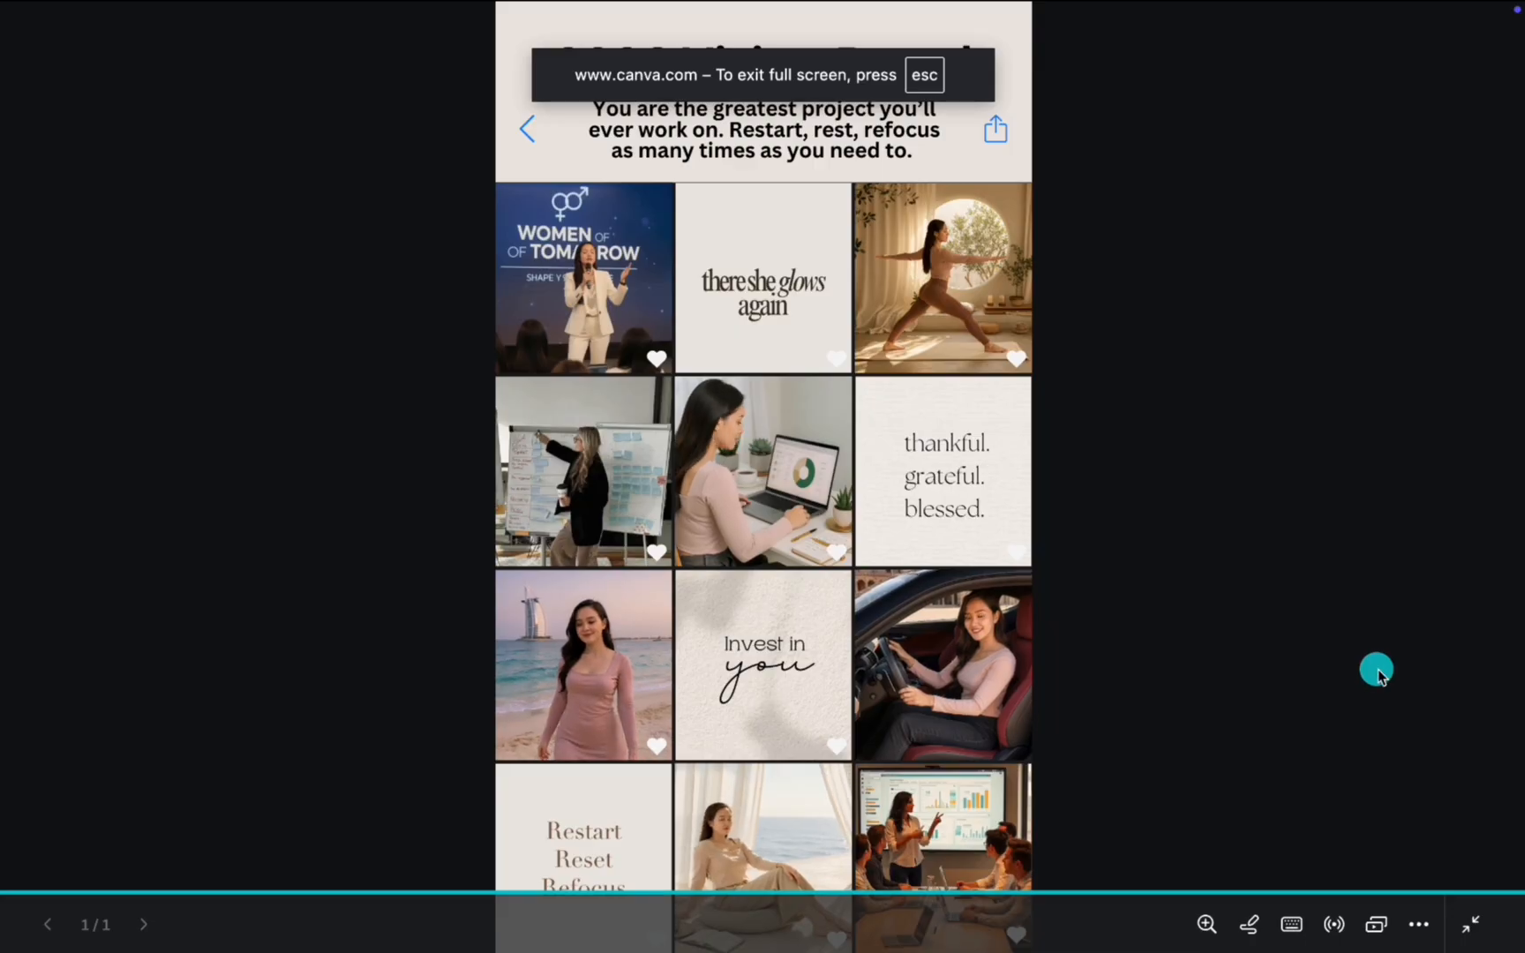